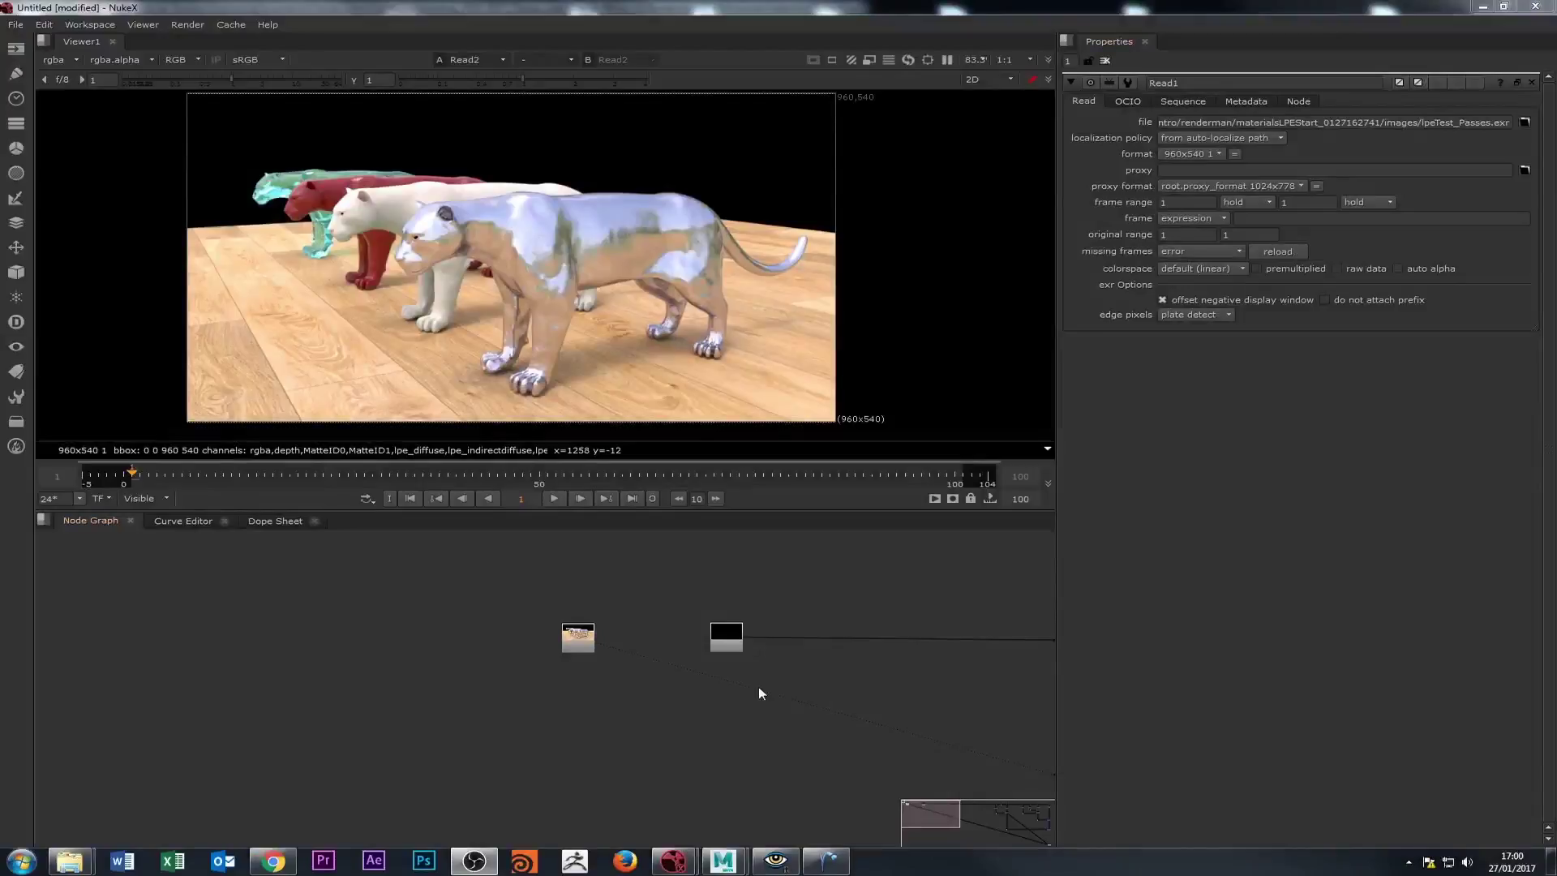
# Check the layers available for the lpeTest.exr beauty render, and show the lpeTest_Passes.exr read node in the viewer.
pyautogui.doubleClick(576, 637)
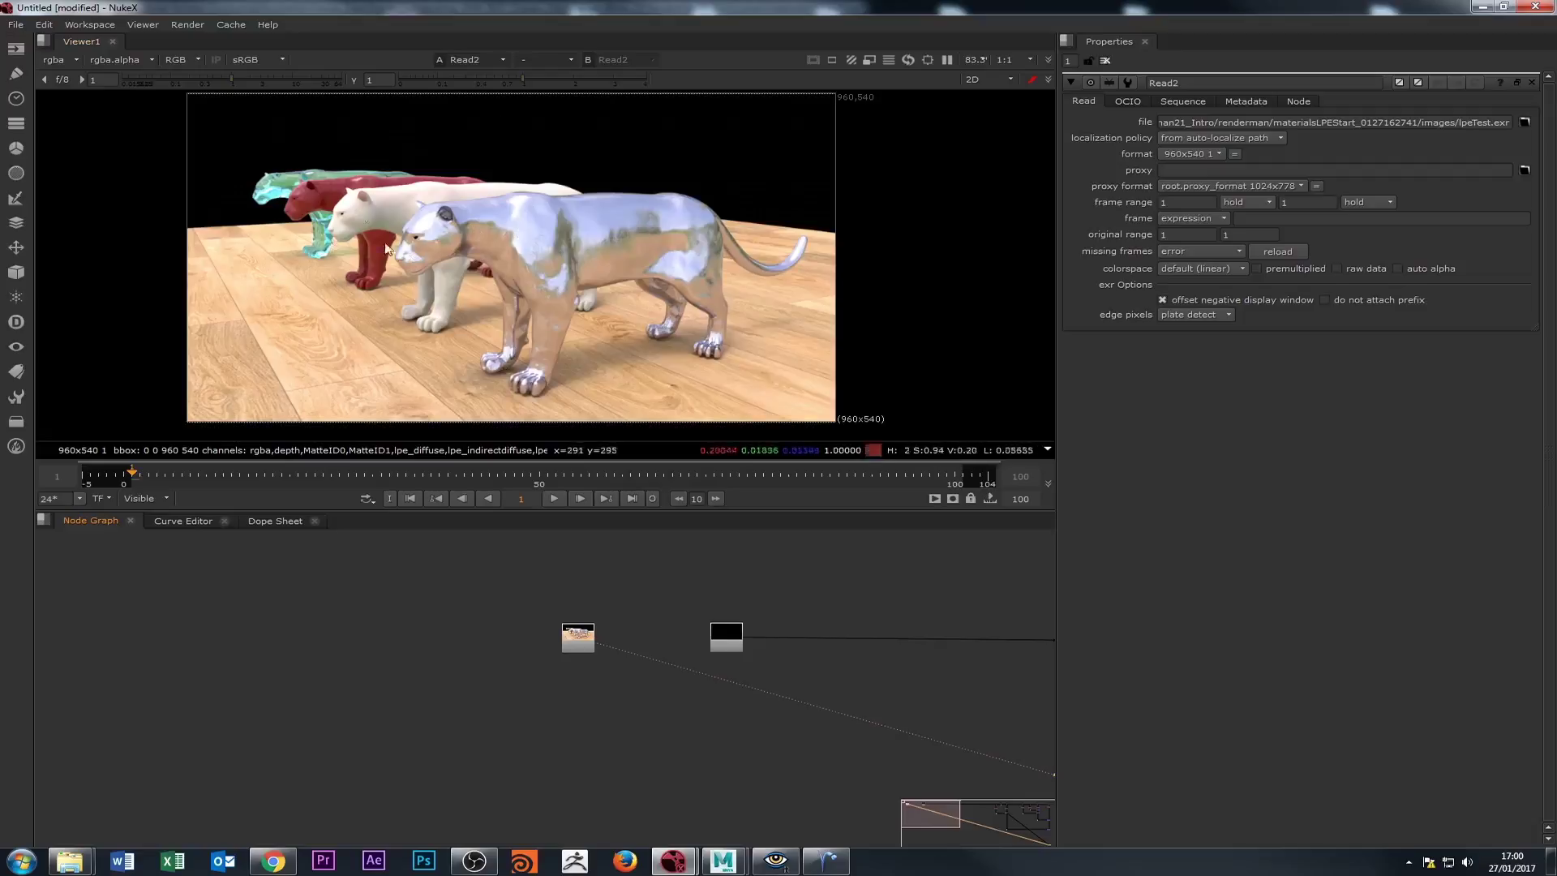
pyautogui.click(65, 83)
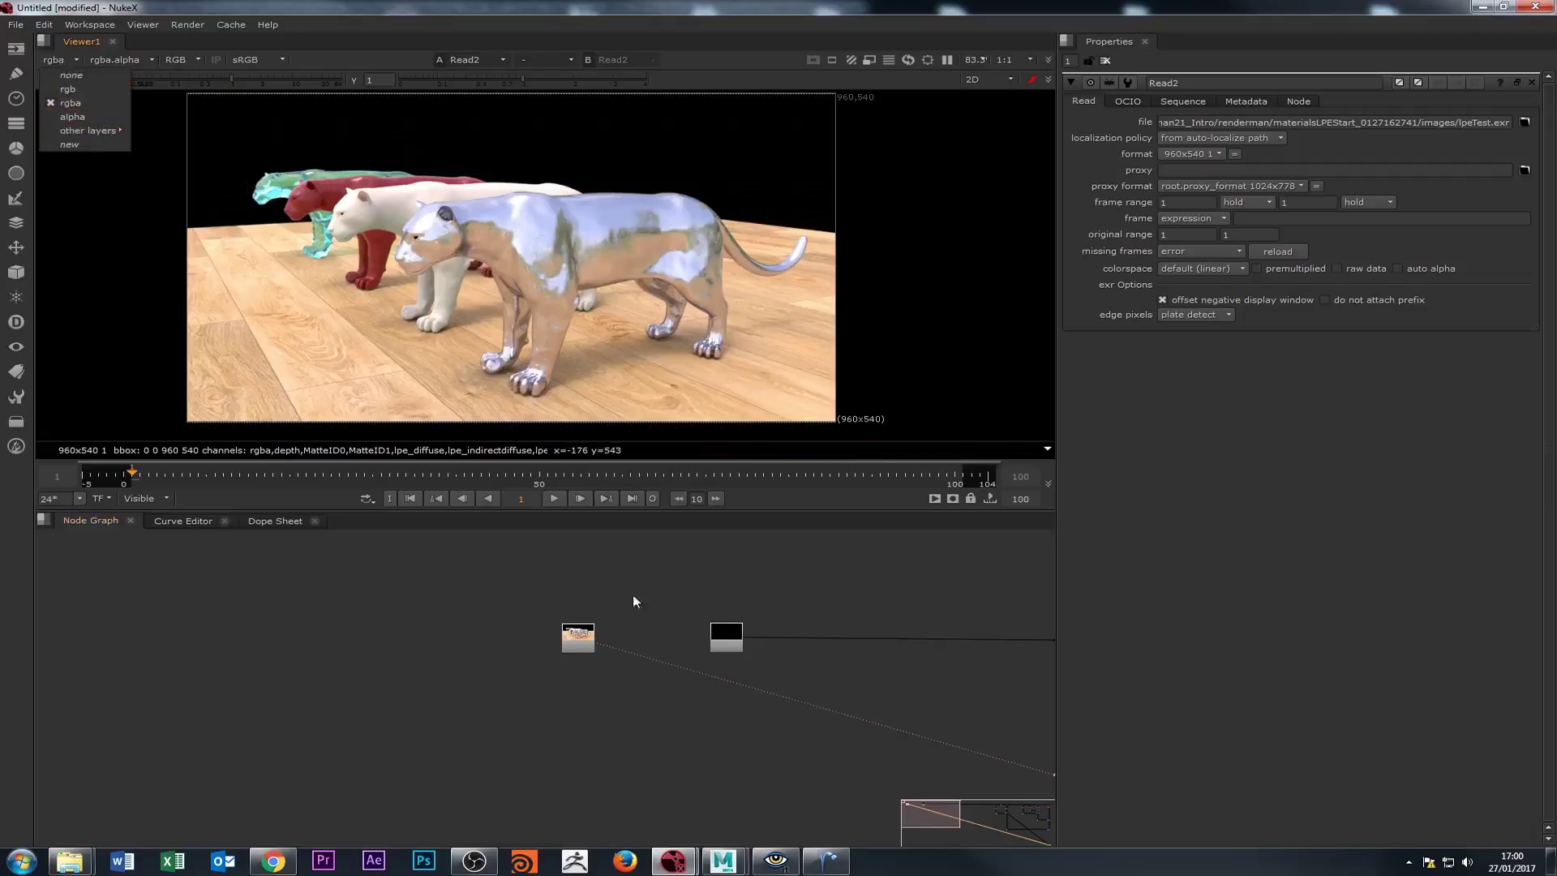
pyautogui.click(732, 644)
pyautogui.doubleClick(733, 645)
pyautogui.press('1')
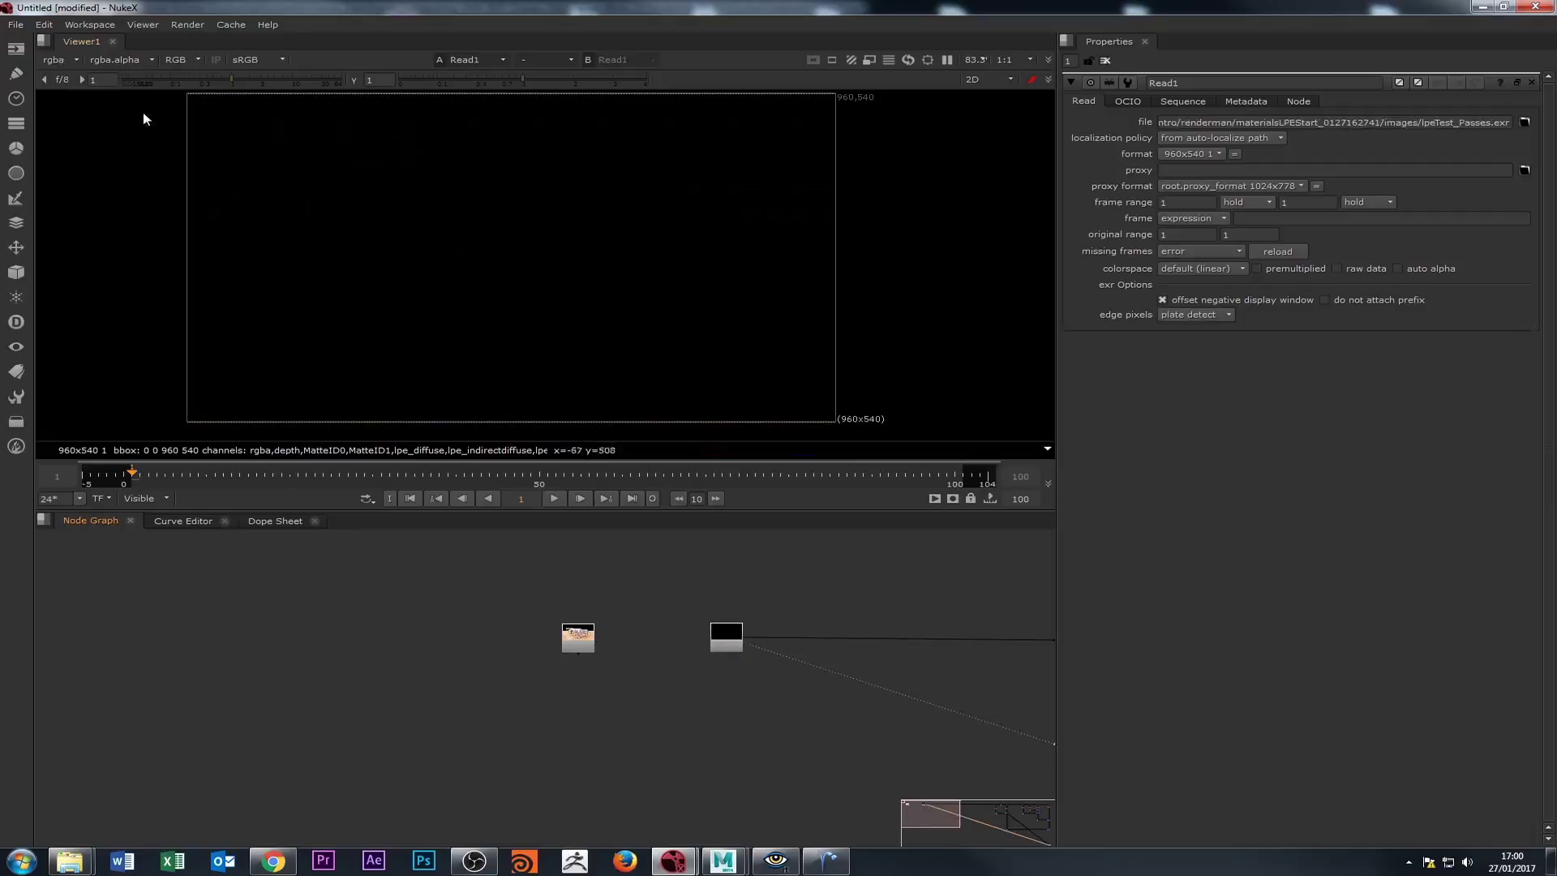
# Preview the MatteID0 layer of the passes render, and return the viewer to rgba.
pyautogui.click(57, 62)
pyautogui.click(81, 144)
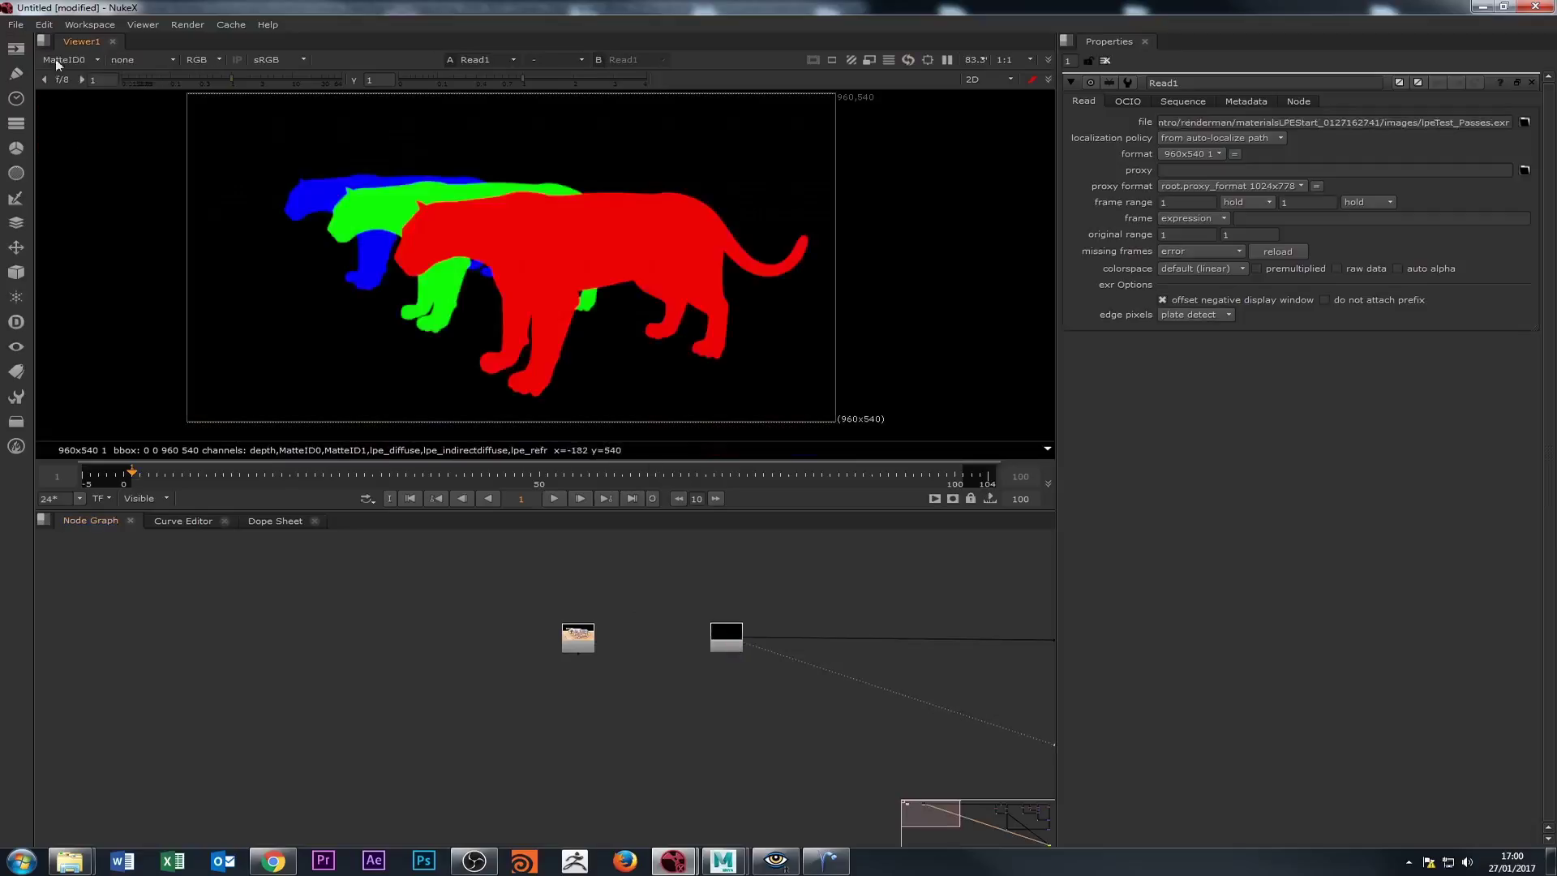
pyautogui.click(64, 60)
pyautogui.click(72, 102)
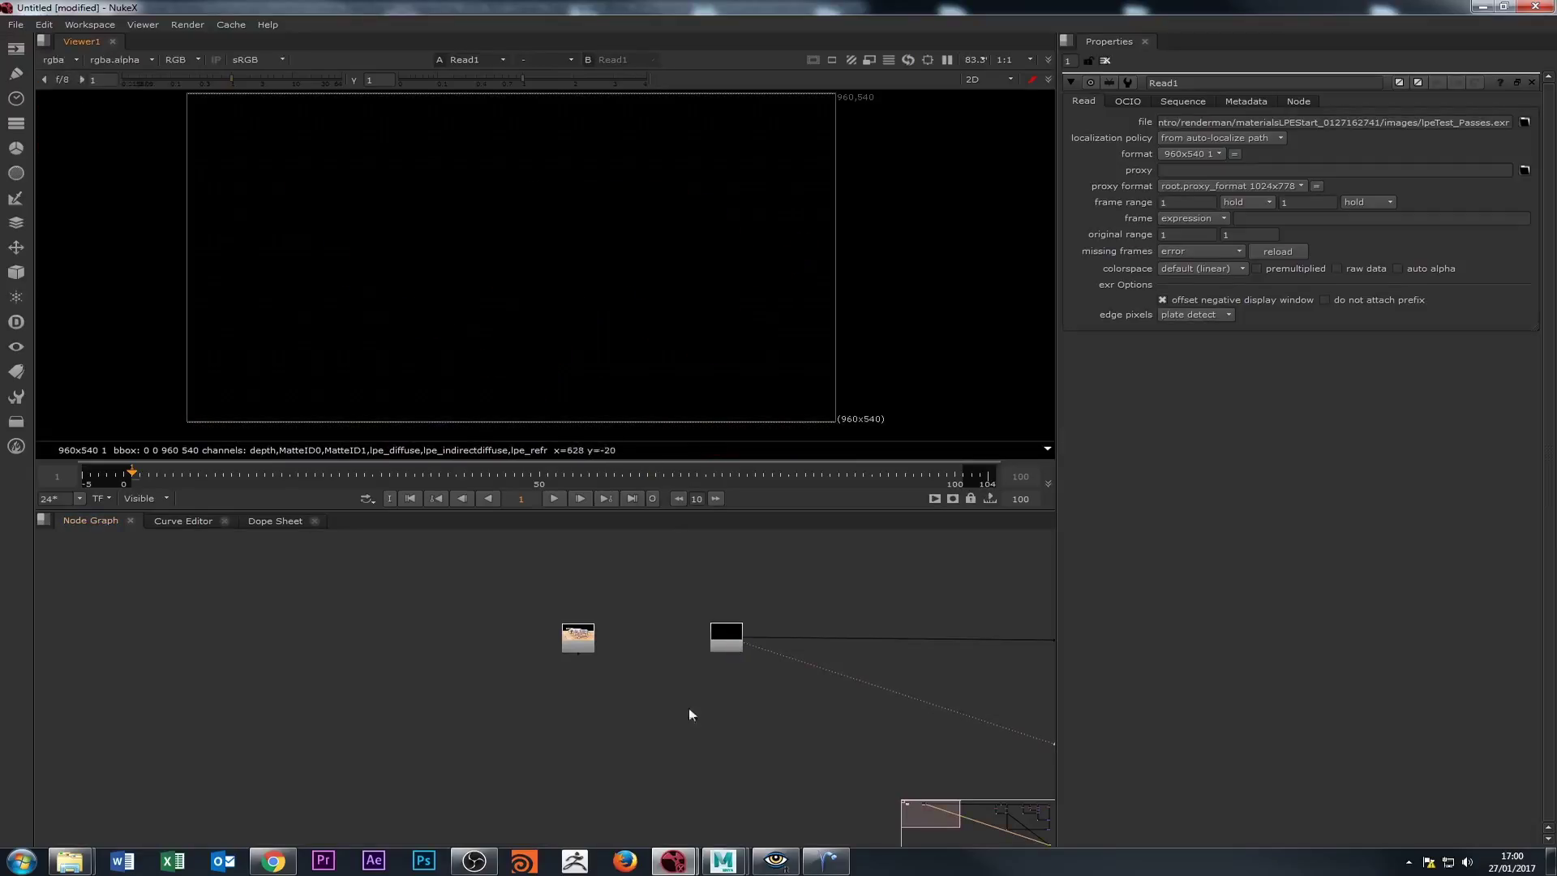
# Move the beauty render's Read2 node farther away from Read1 and show it in the viewer.
pyautogui.moveTo(587, 643); pyautogui.dragTo(529, 659)
pyautogui.moveTo(710, 636); pyautogui.dragTo(714, 636)
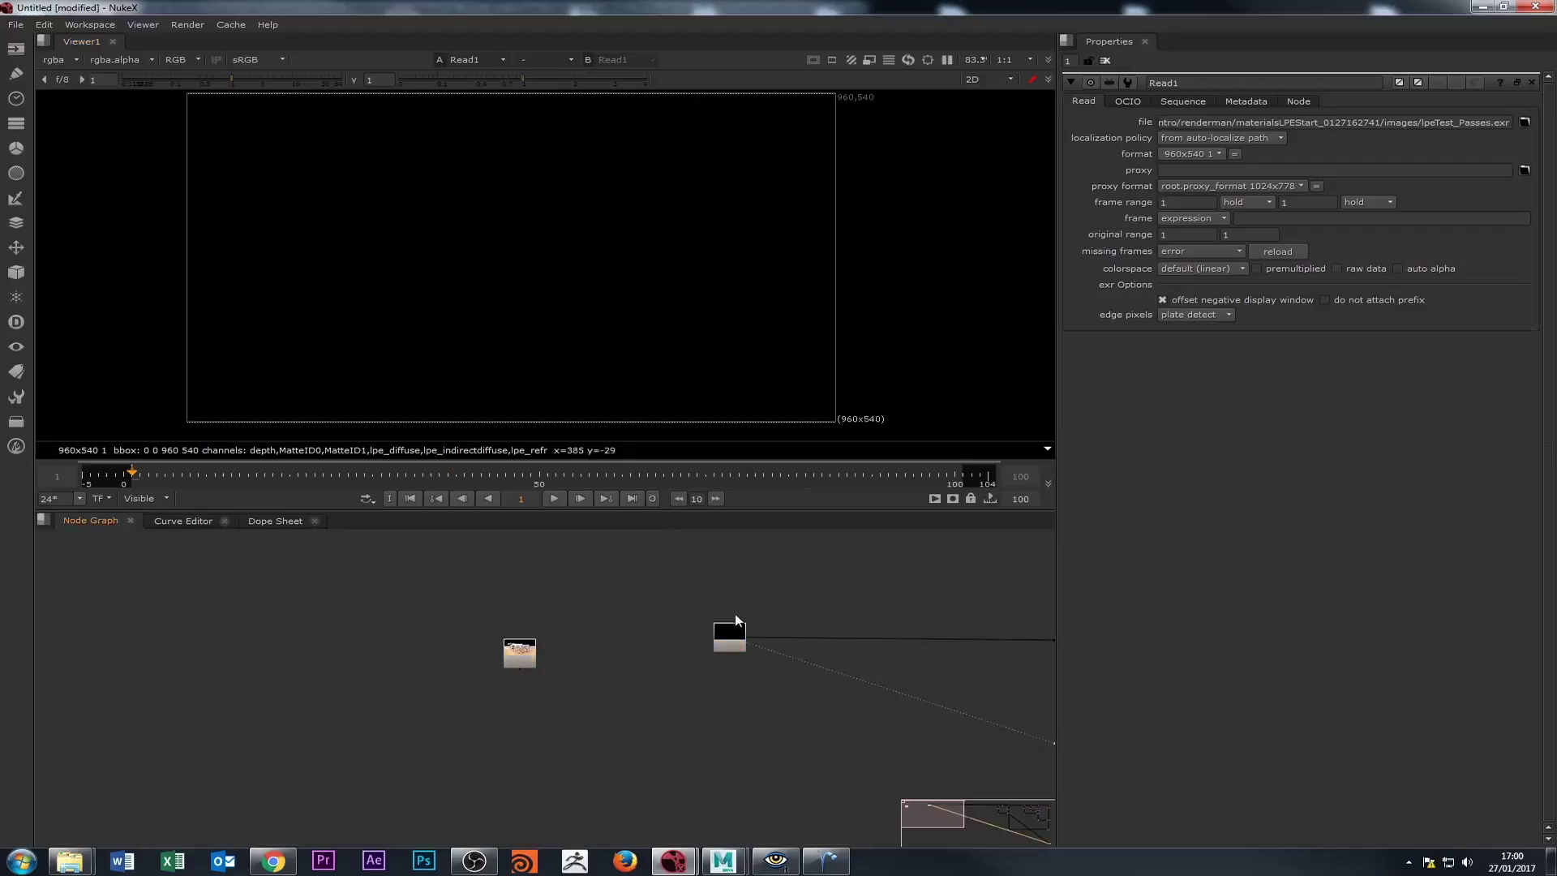
pyautogui.moveTo(522, 659); pyautogui.dragTo(503, 640)
pyautogui.doubleClick(503, 641)
pyautogui.press('1')
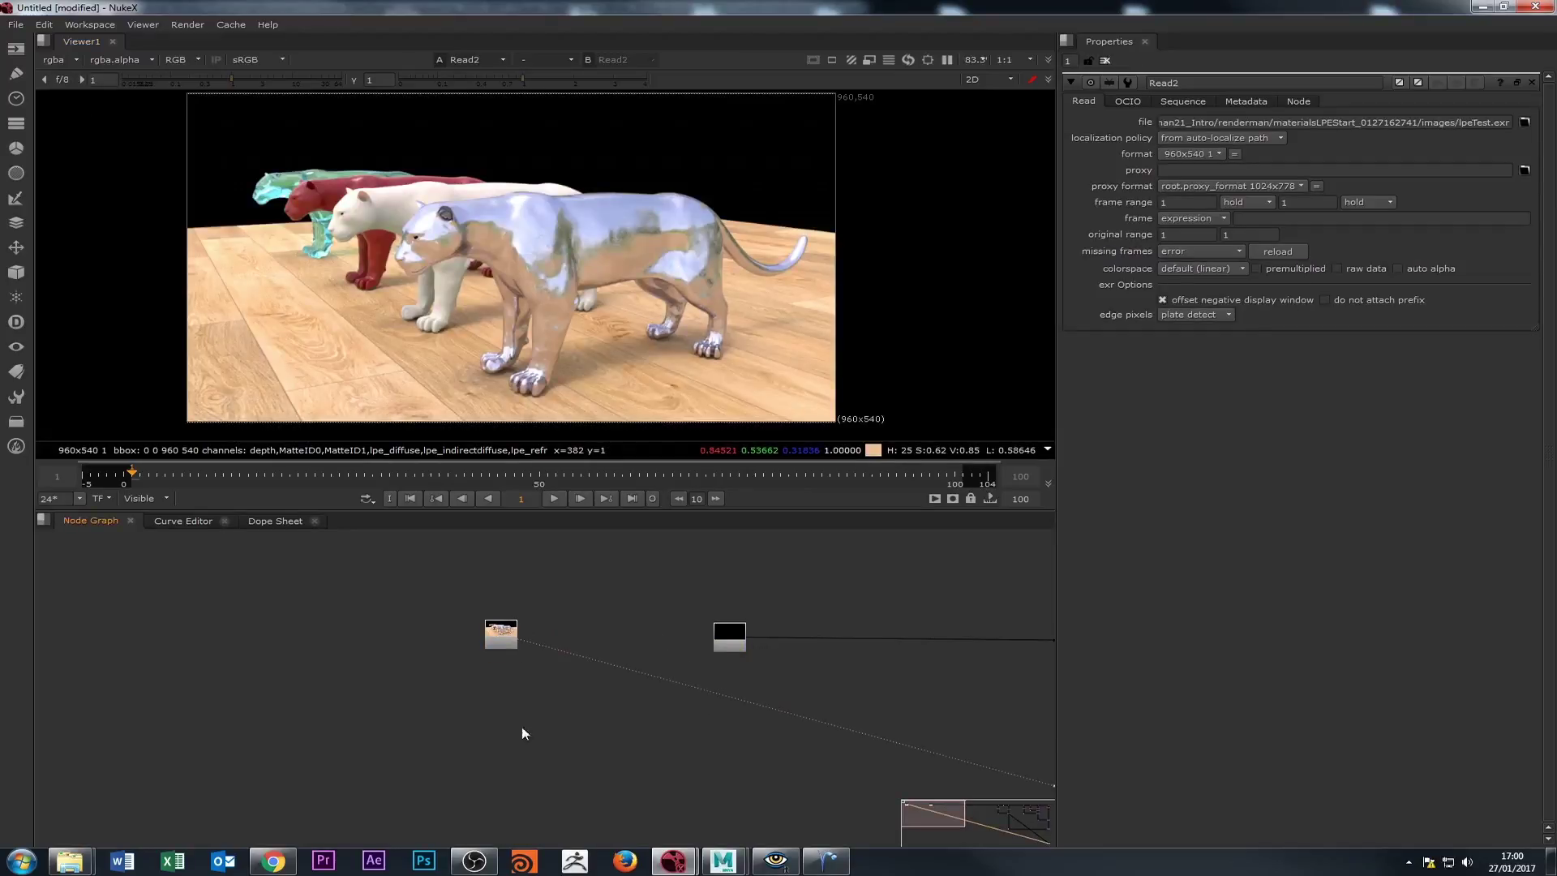
# Examine the existing network of shuffle and merge nodes branching from Read1.
pyautogui.scroll(2, 675, 689)
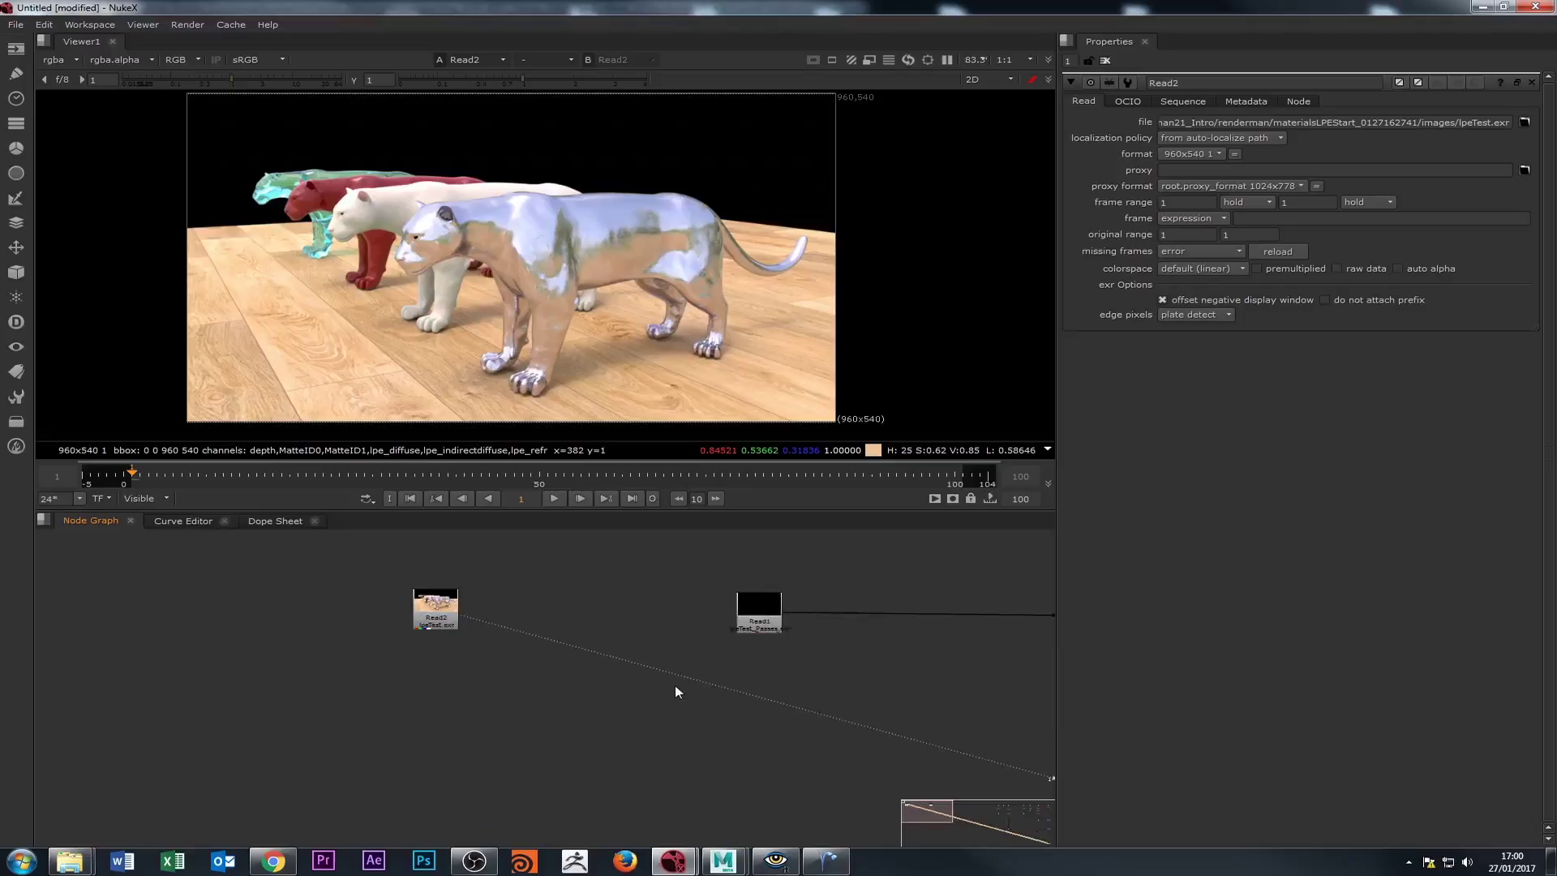
pyautogui.moveTo(684, 691); pyautogui.dragTo(514, 686)
pyautogui.moveTo(973, 685); pyautogui.dragTo(405, 688)
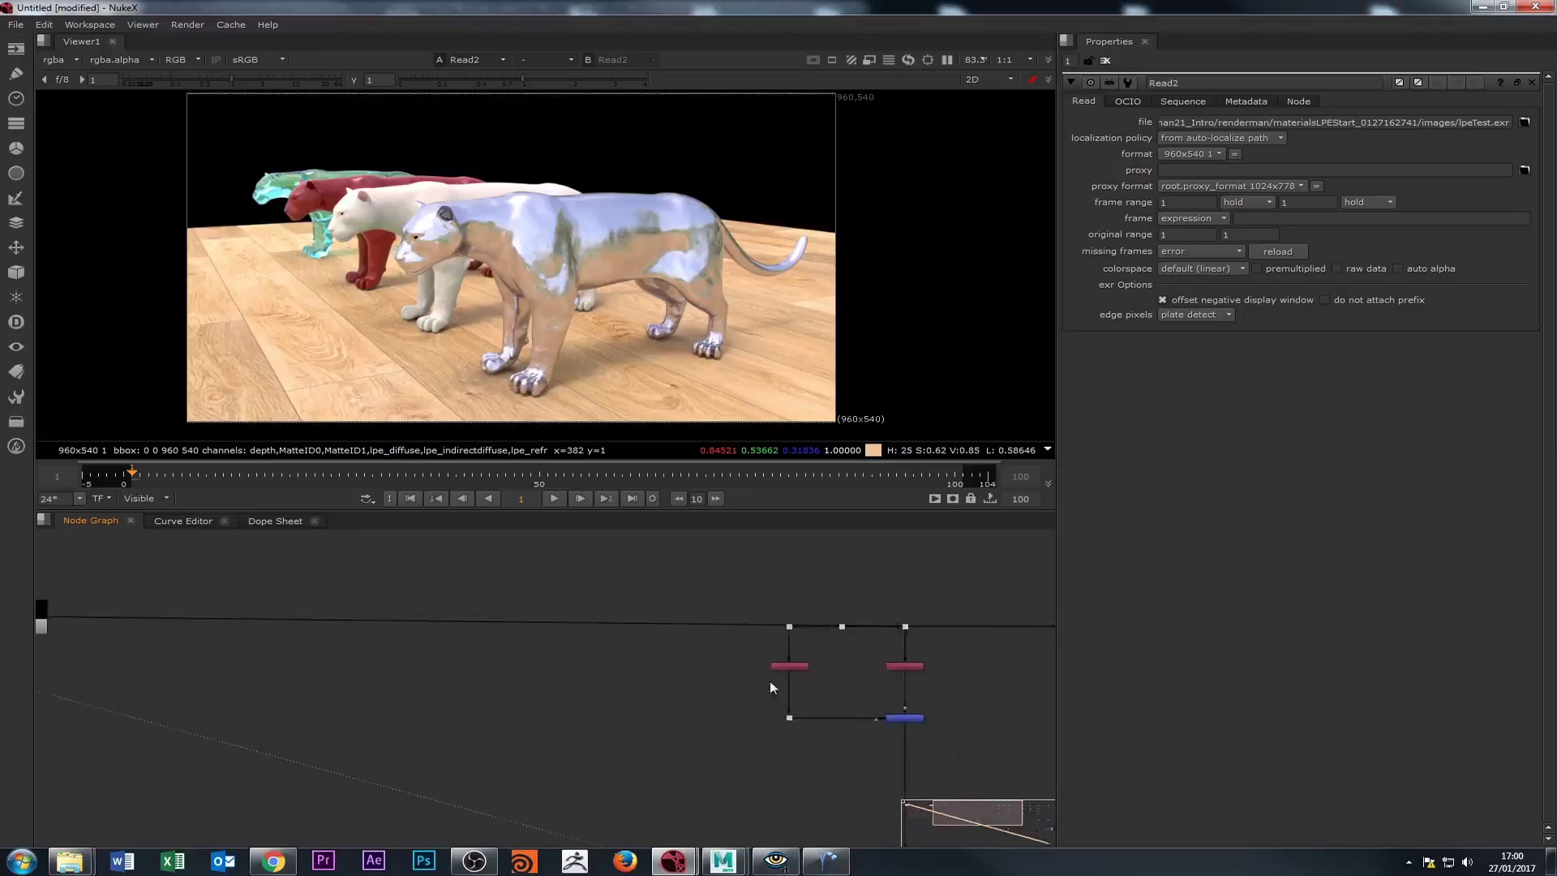
pyautogui.moveTo(1046, 714); pyautogui.dragTo(580, 663)
pyautogui.scroll(-3, 664, 735)
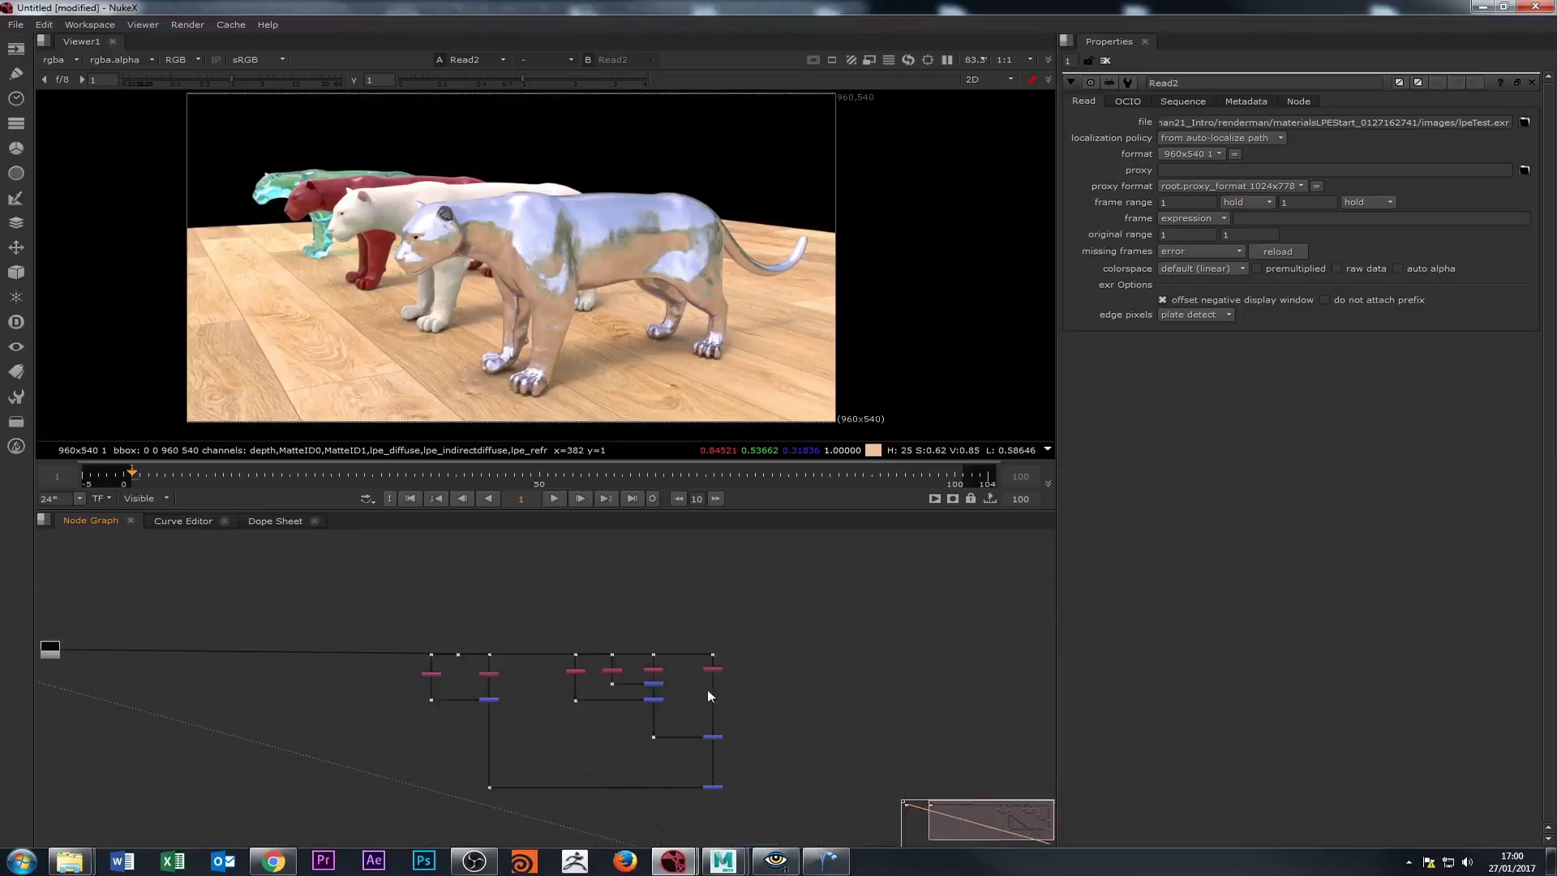
pyautogui.moveTo(184, 733); pyautogui.dragTo(688, 702)
pyautogui.scroll(5, 493, 661)
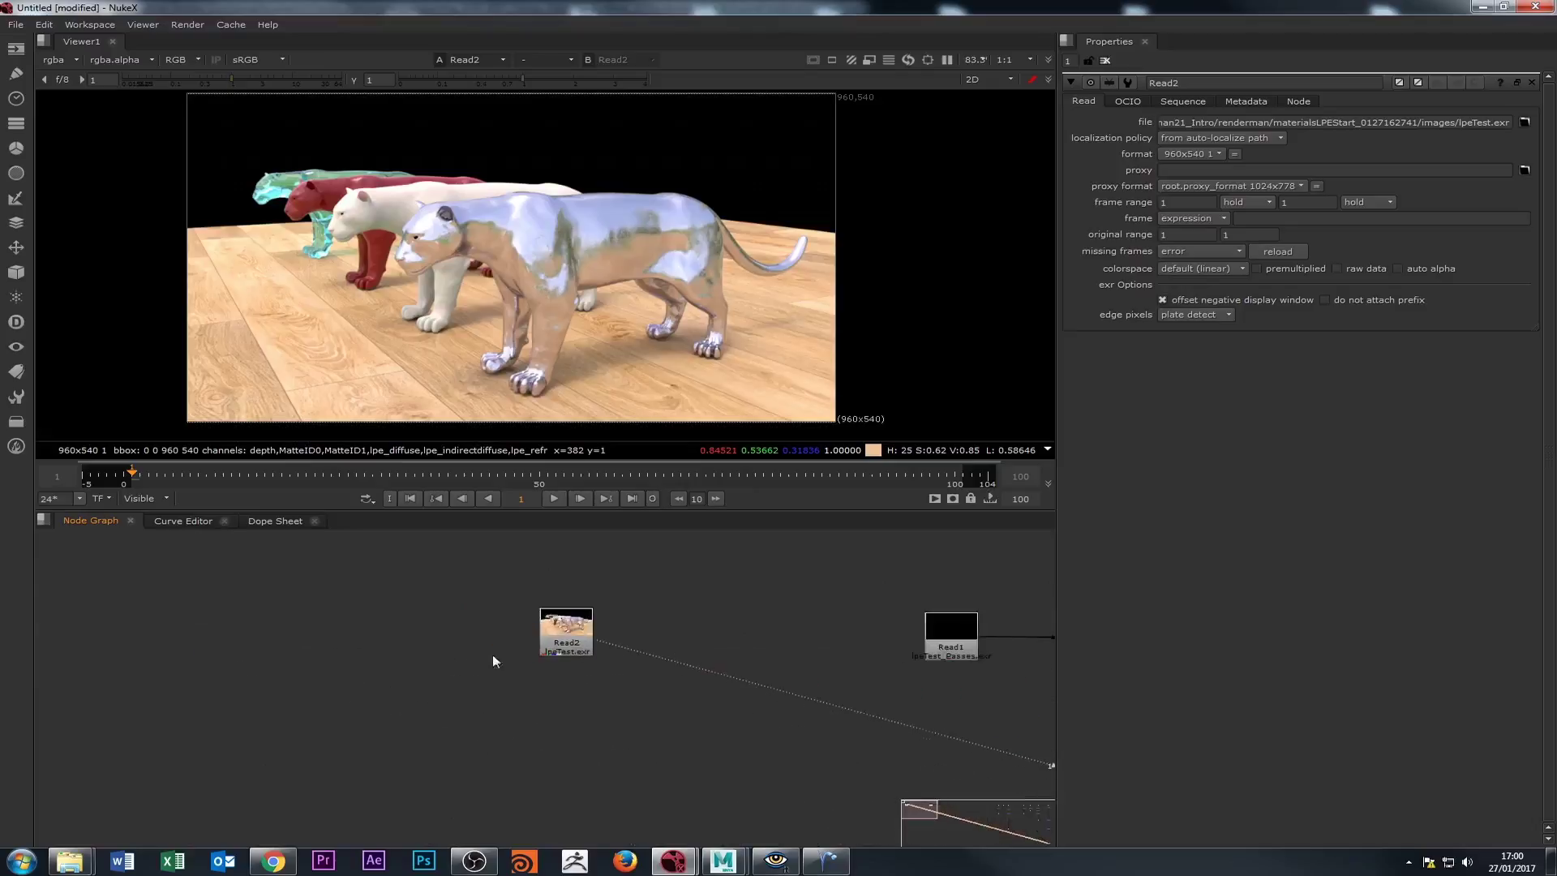
# Reposition Read2 and Read1 so they sit closer together, and show Read1 in the viewer.
pyautogui.moveTo(565, 623); pyautogui.dragTo(509, 648)
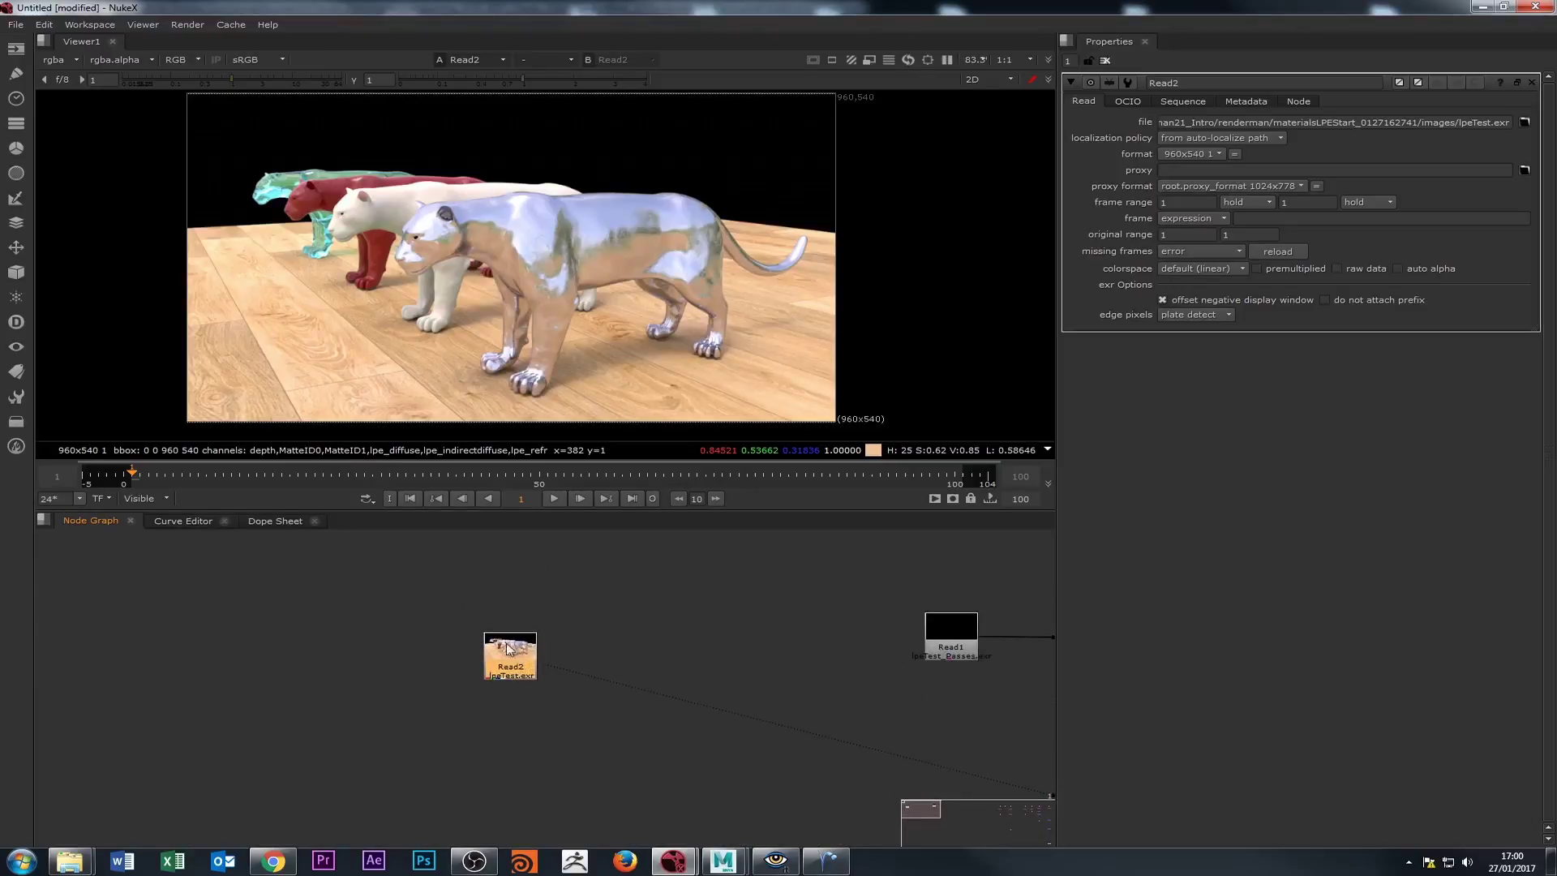
pyautogui.moveTo(952, 645); pyautogui.dragTo(749, 642)
pyautogui.doubleClick(753, 638)
pyautogui.press('1')
pyautogui.click(751, 710)
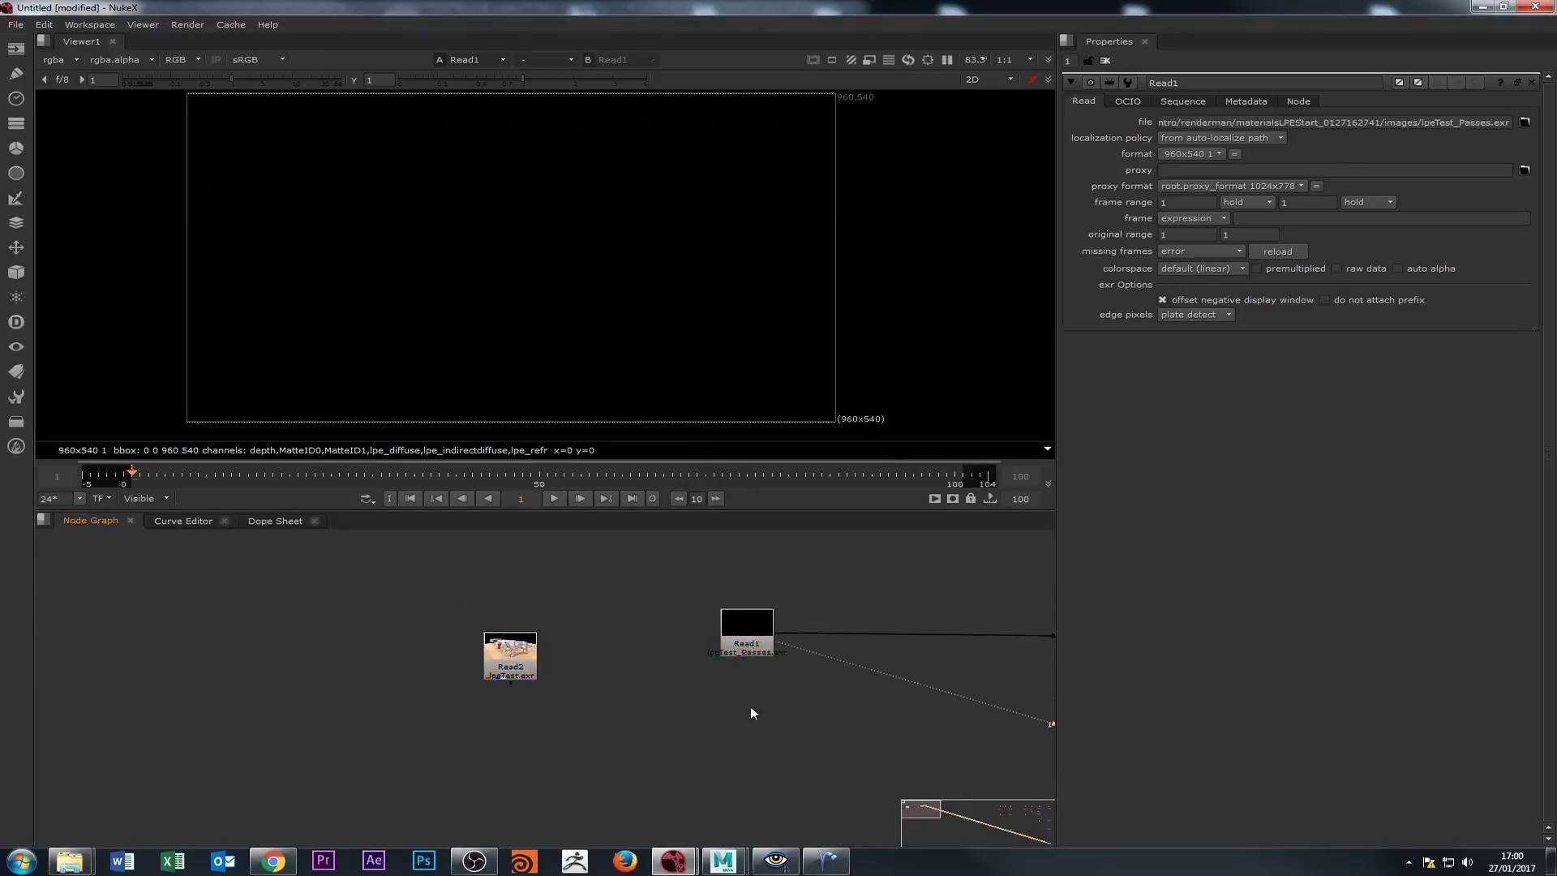
# Add a Shuffle node connected to Read1, align it directly beneath, and show it in the viewer.
pyautogui.press('Tab')
pyautogui.write('shuffle')
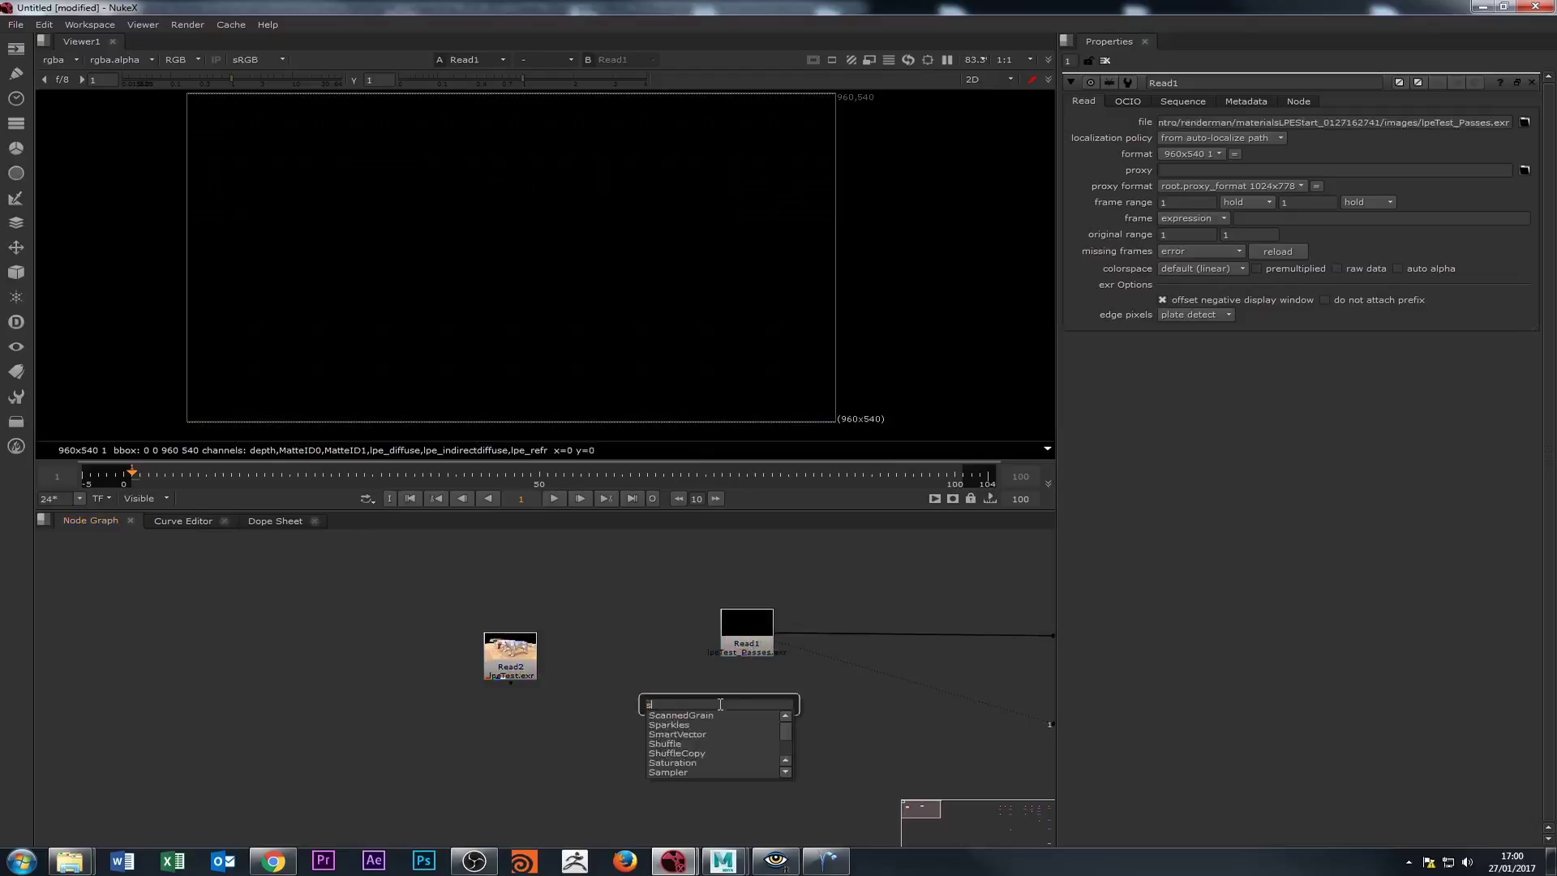
pyautogui.press('Return')
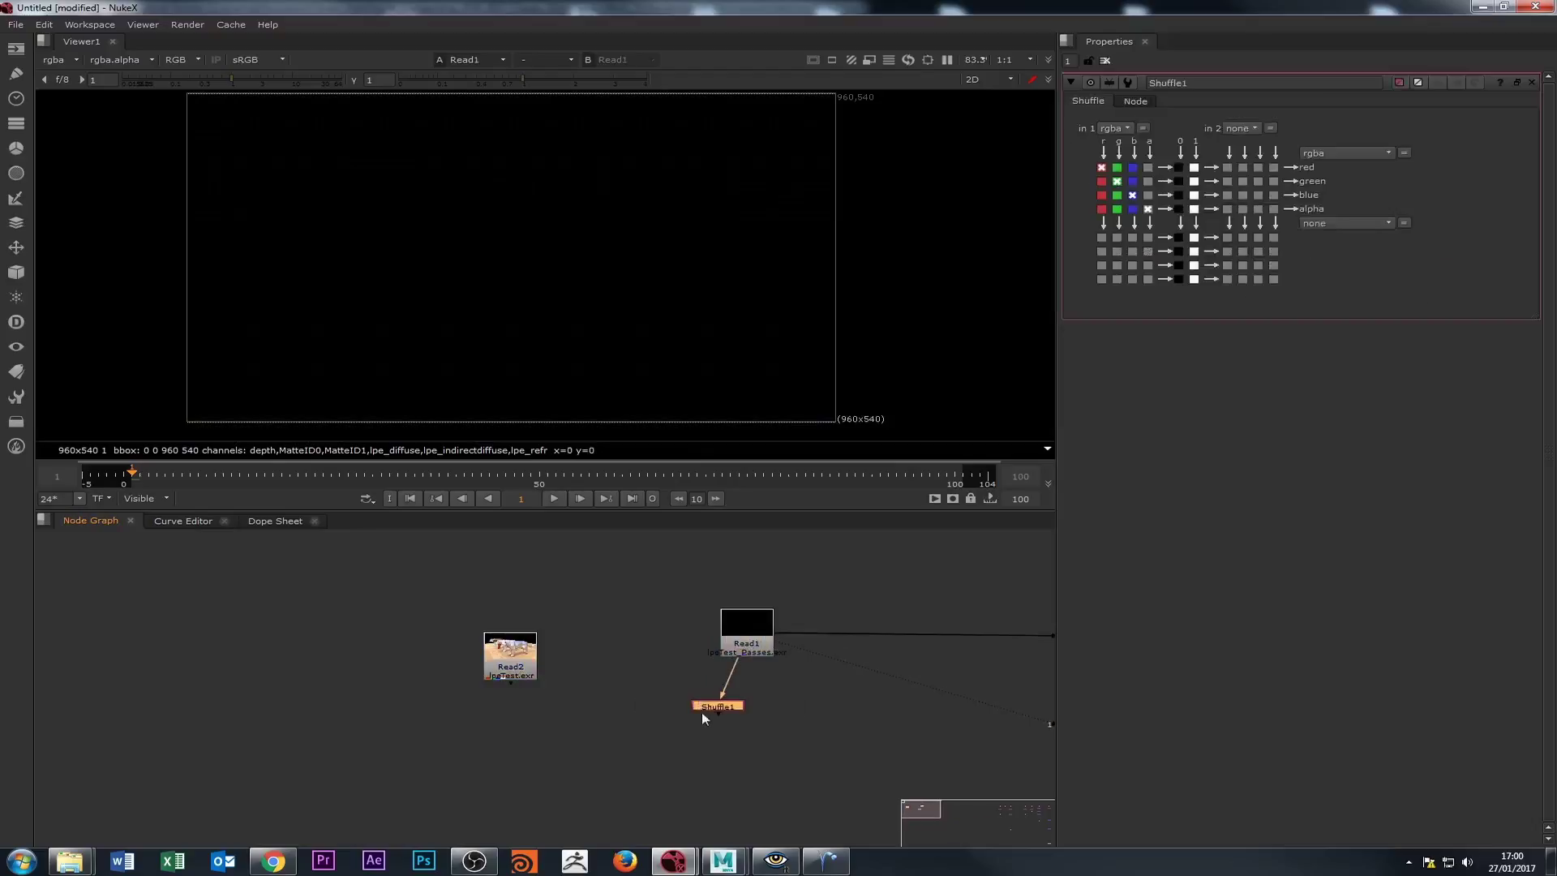
pyautogui.moveTo(738, 709); pyautogui.dragTo(742, 709)
pyautogui.press('1')
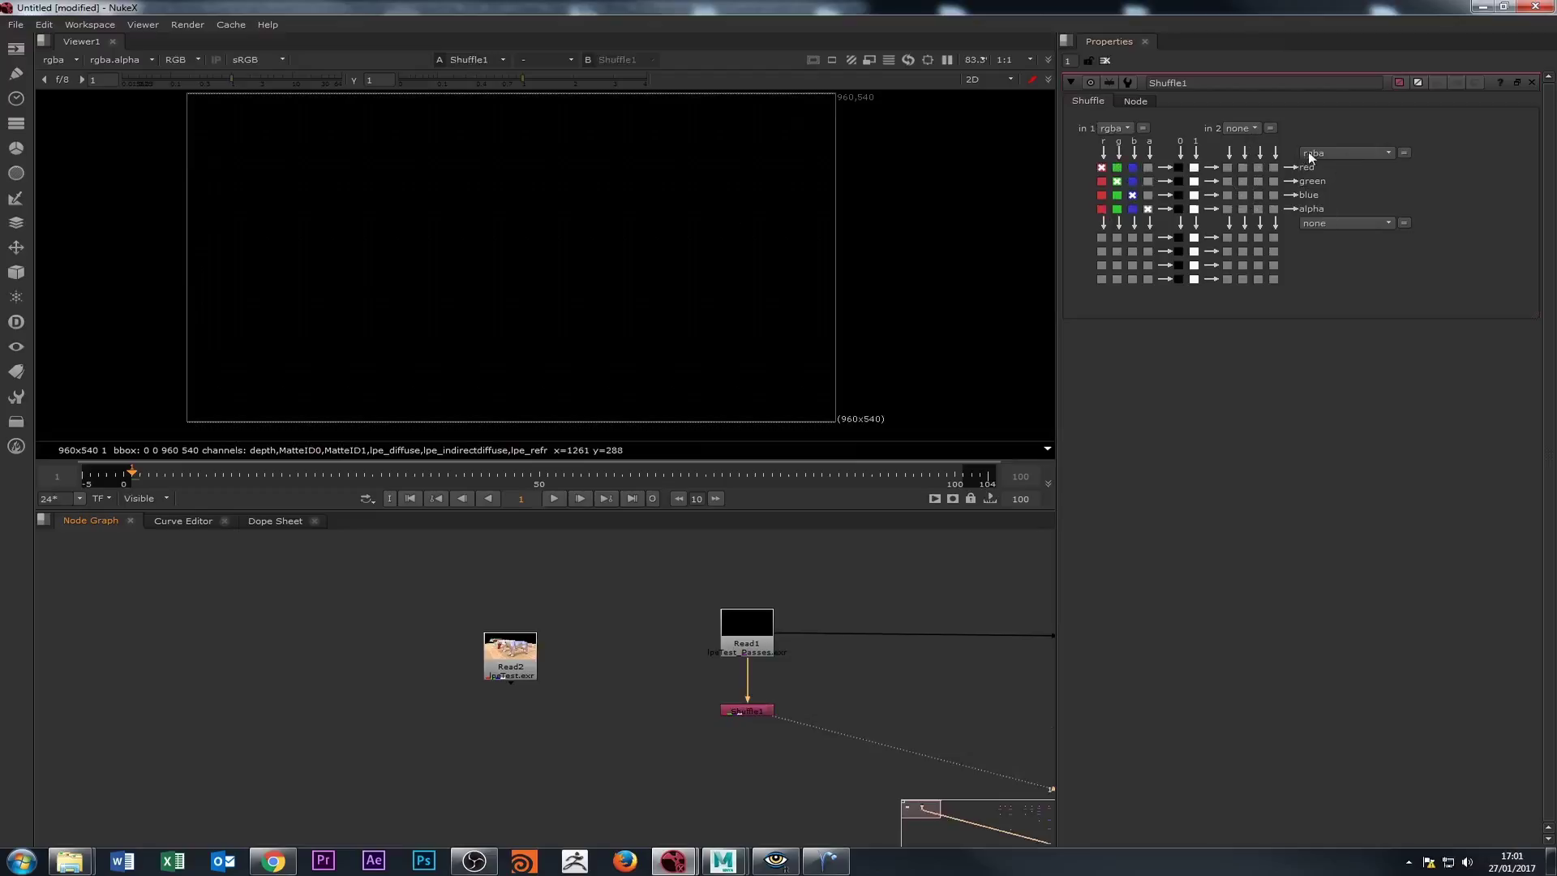
# Examine the output layers the Shuffle node offers, including the other layers.
pyautogui.click(1344, 154)
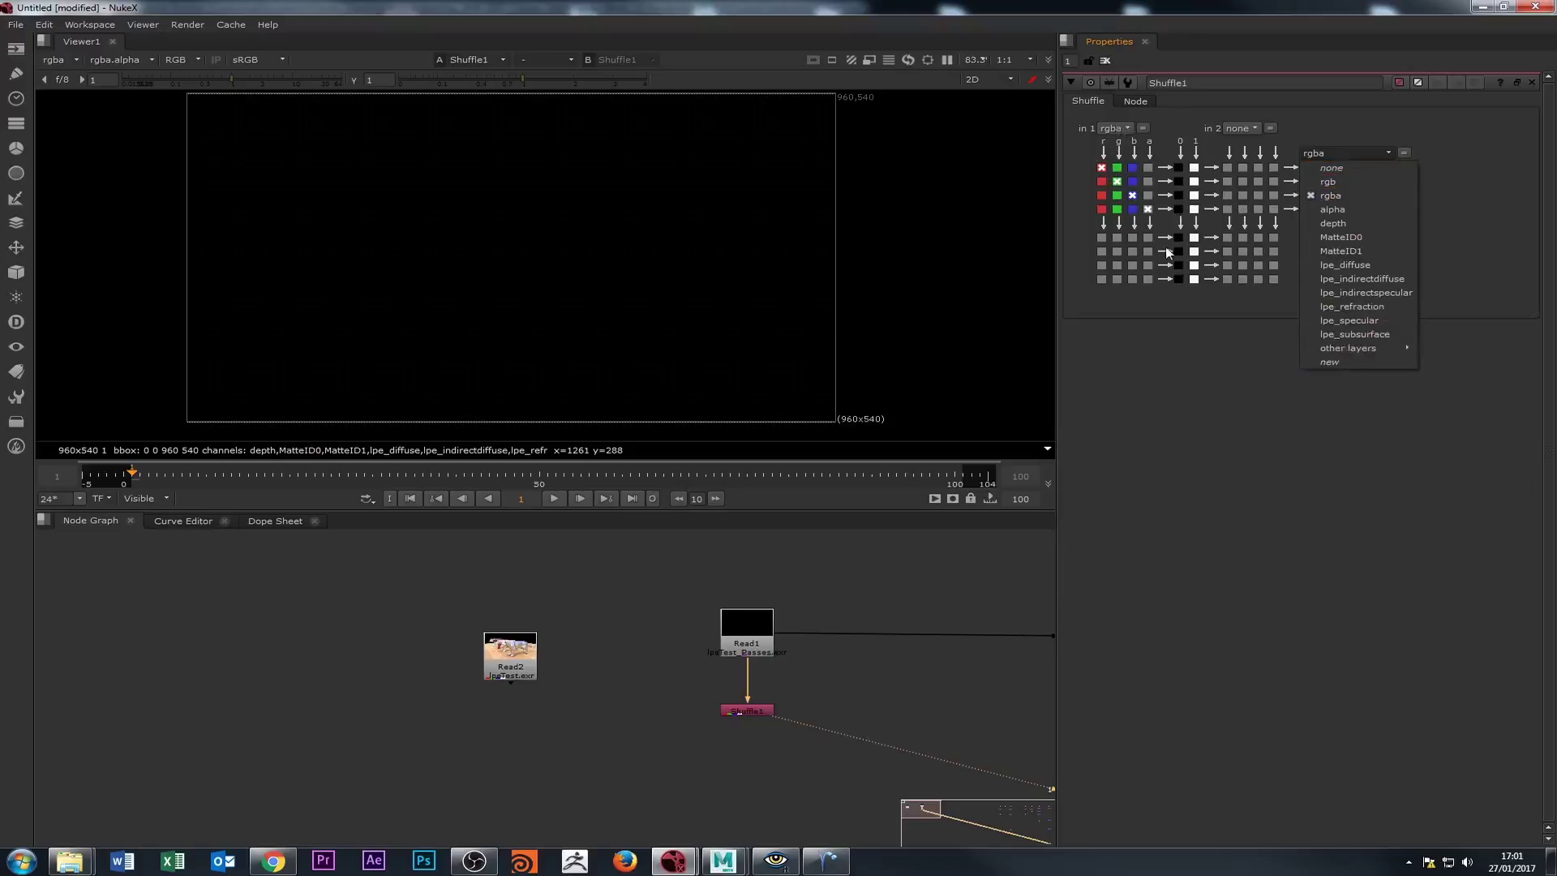
pyautogui.moveTo(1326, 351)
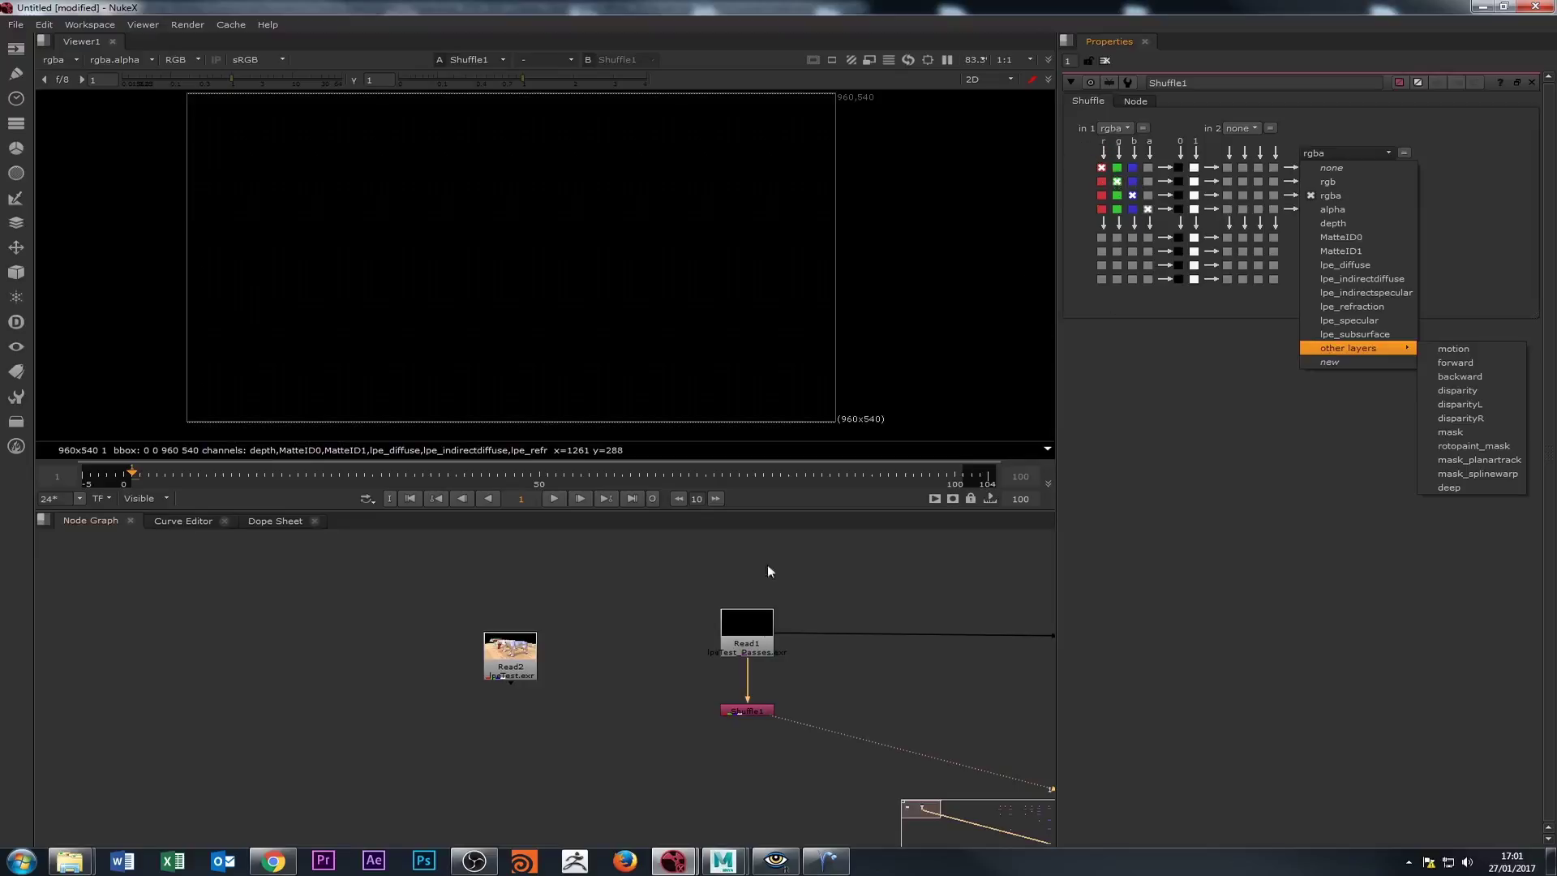
pyautogui.click(751, 712)
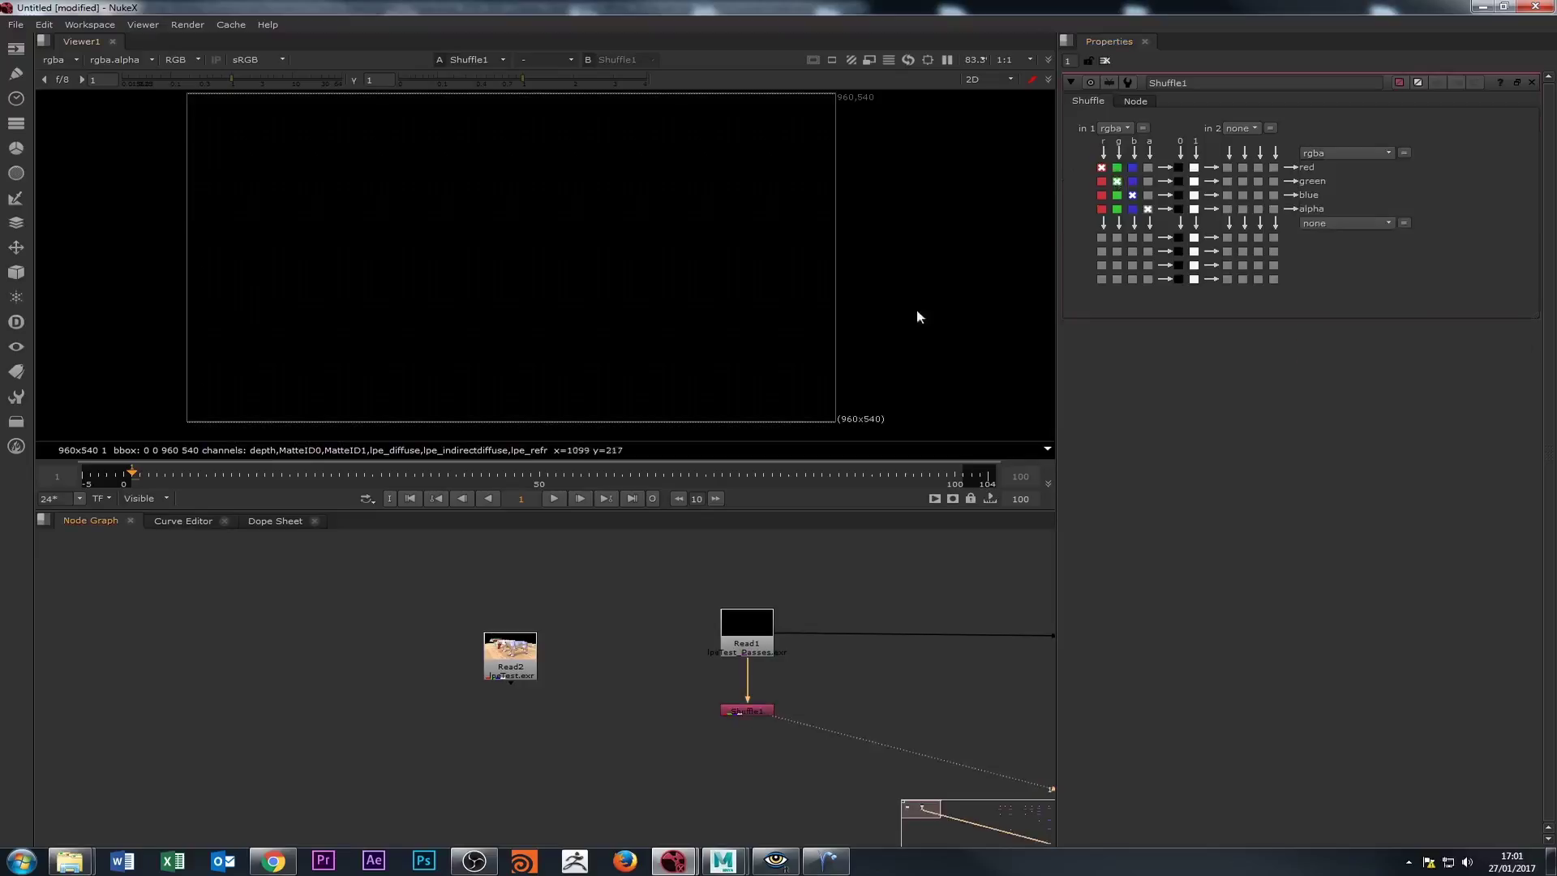
# Set the Shuffle node's first input to lpe_specular and fill its alpha with black (0).
pyautogui.click(1110, 127)
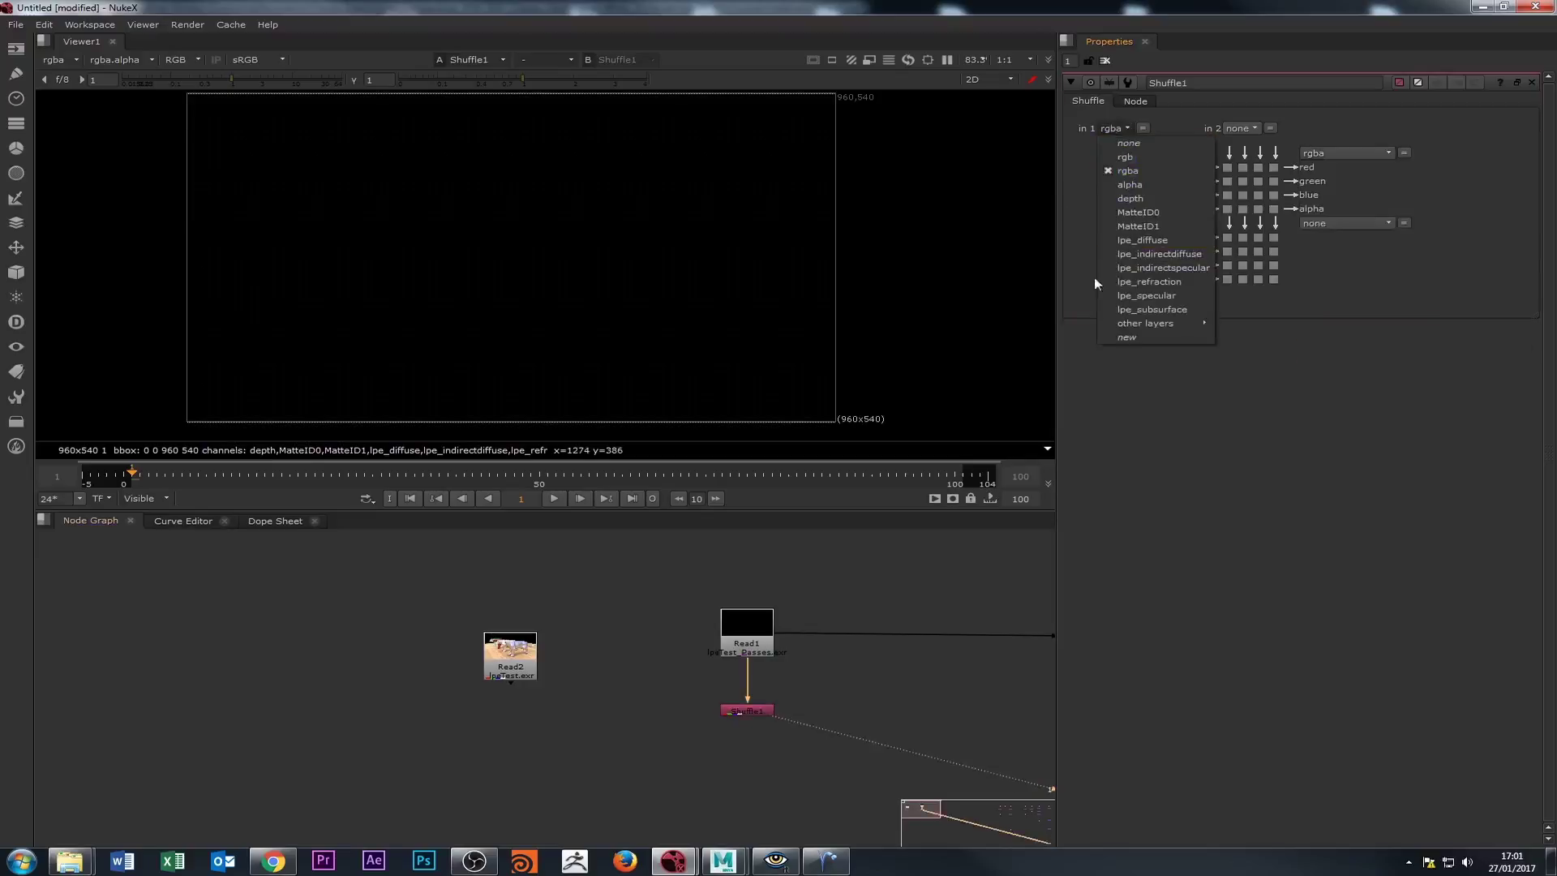
pyautogui.click(1146, 295)
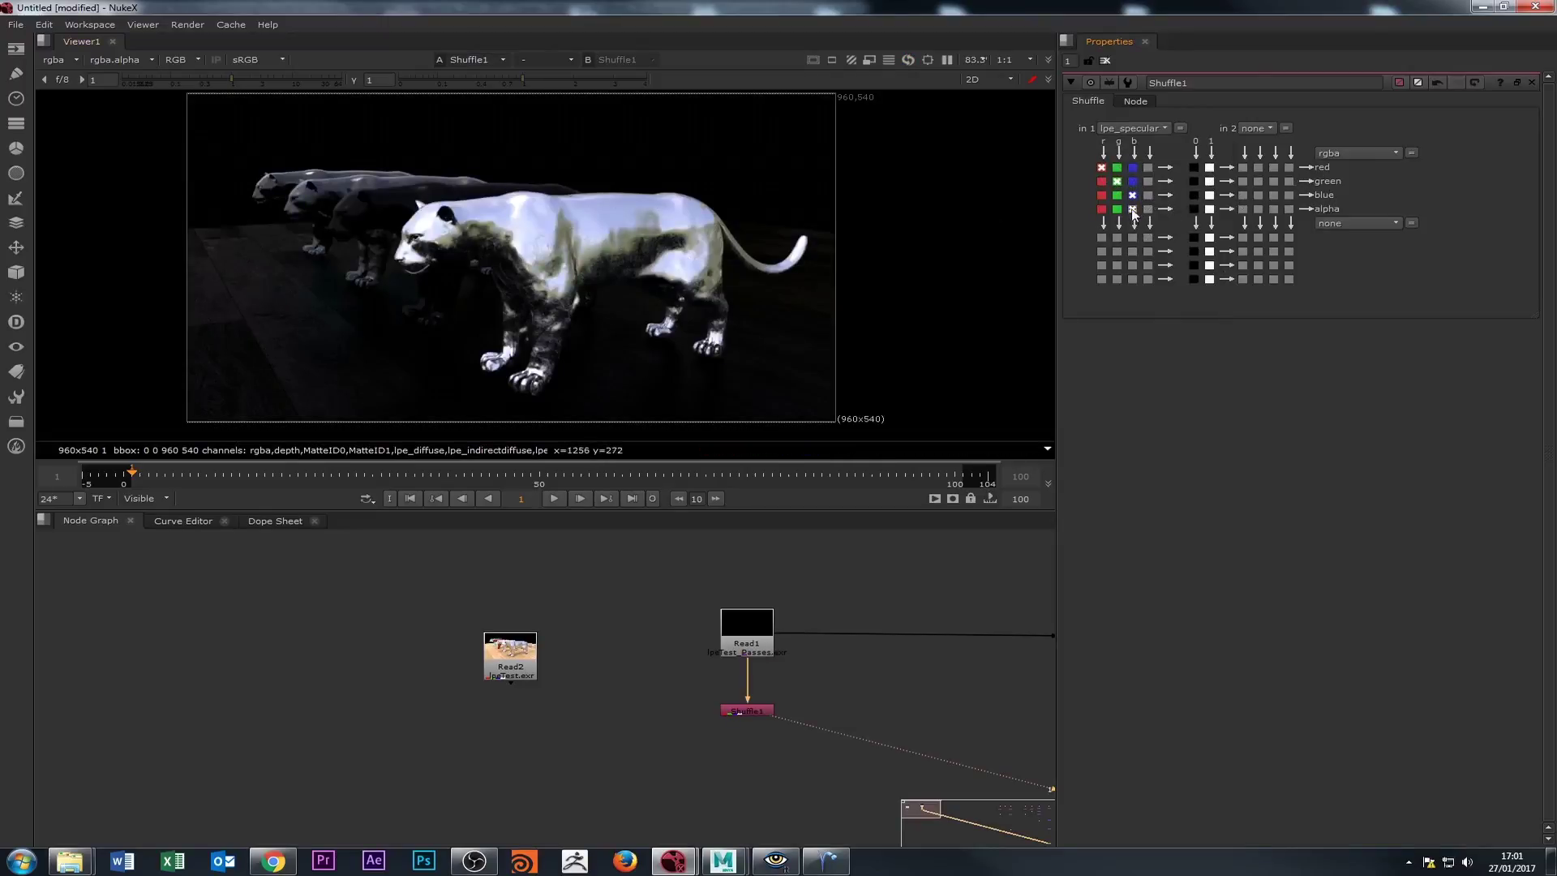
pyautogui.click(1193, 208)
# Inspect the blue, green and alpha channels of the shuffled specular pass individually, and restore the RGB display.
pyautogui.scroll(-2, 498, 238)
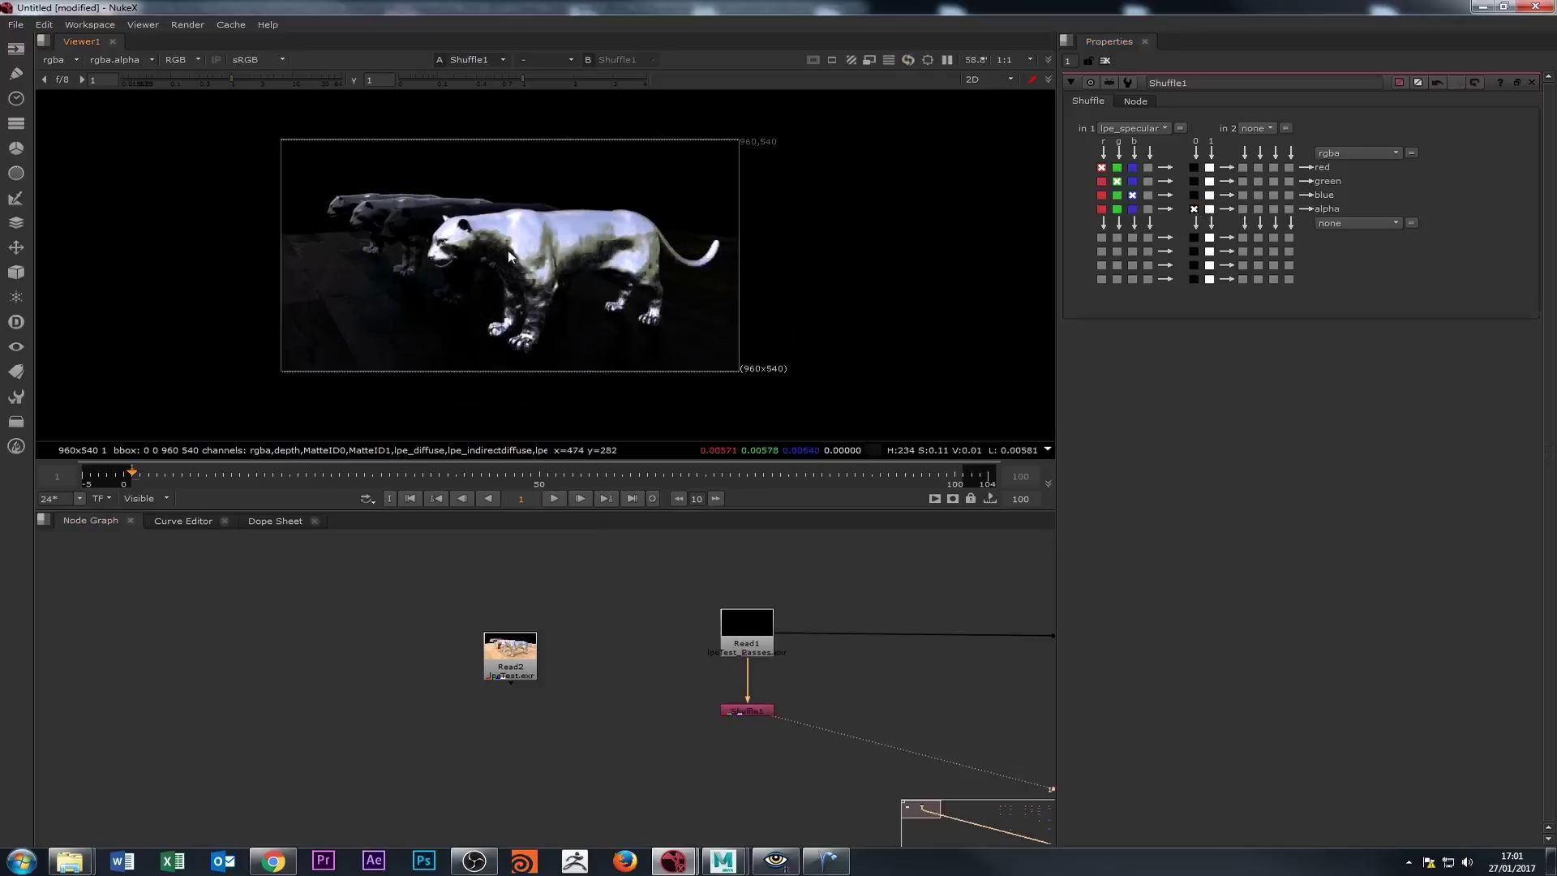
pyautogui.press('b')
pyautogui.press('Tab')
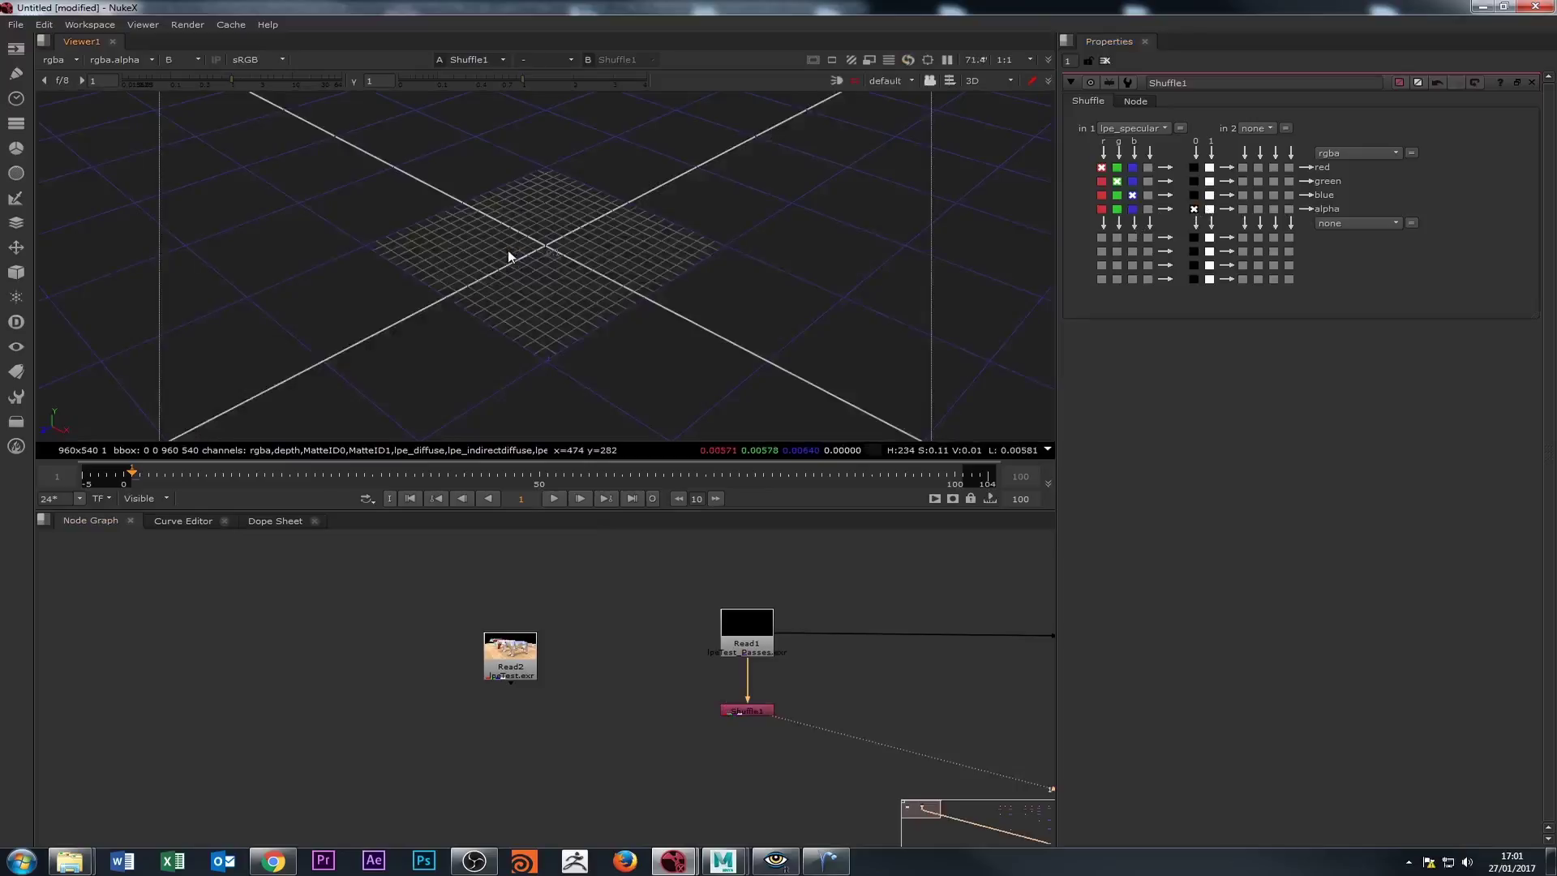
pyautogui.press('Tab')
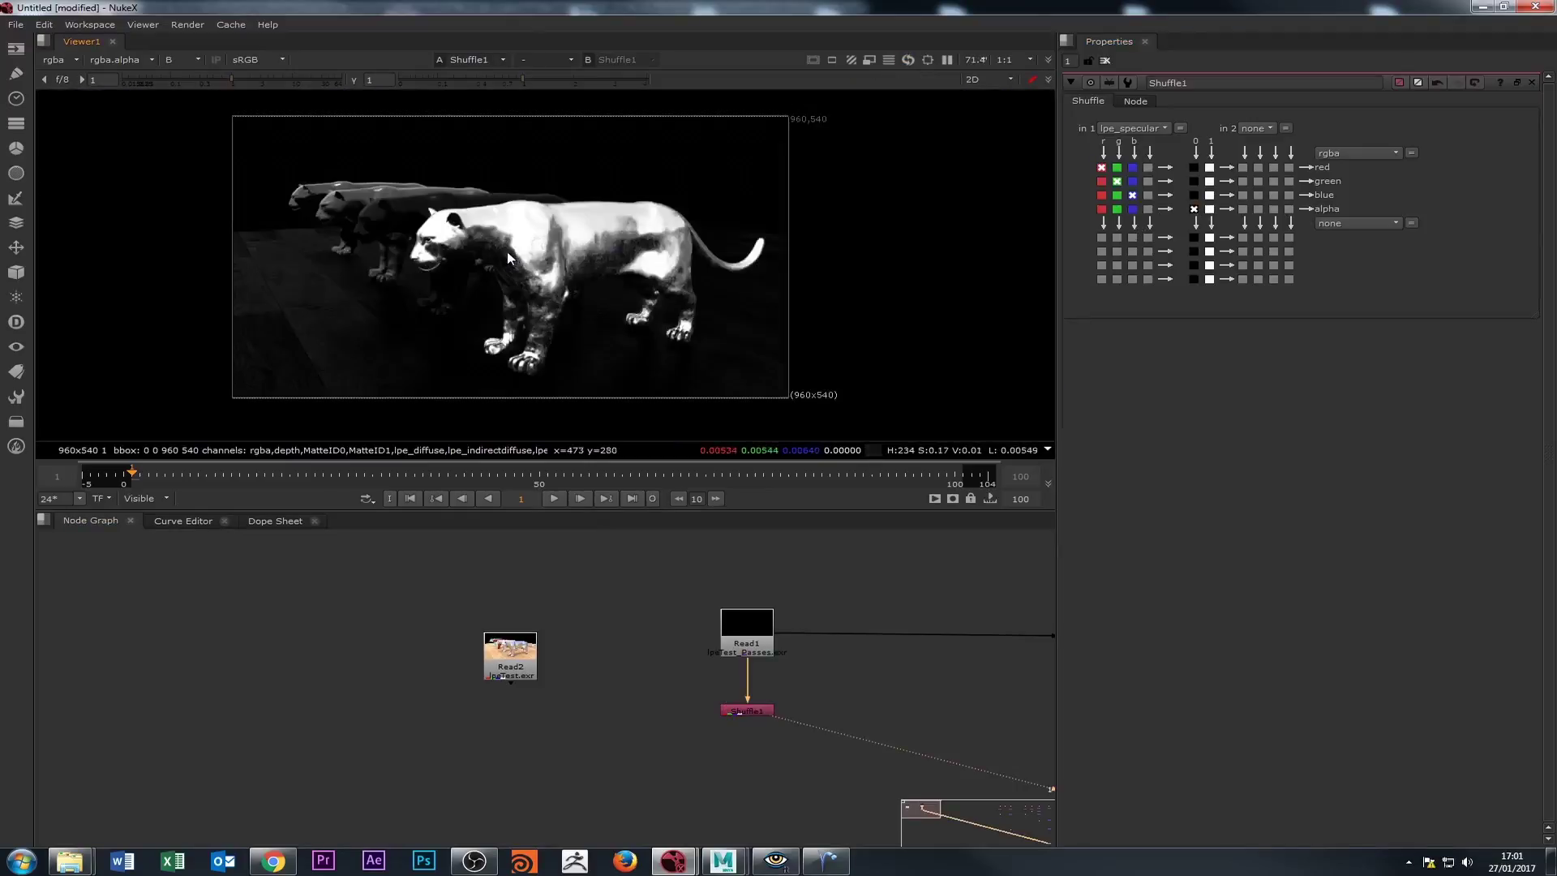
pyautogui.press('g')
pyautogui.press('a')
pyautogui.press('a')
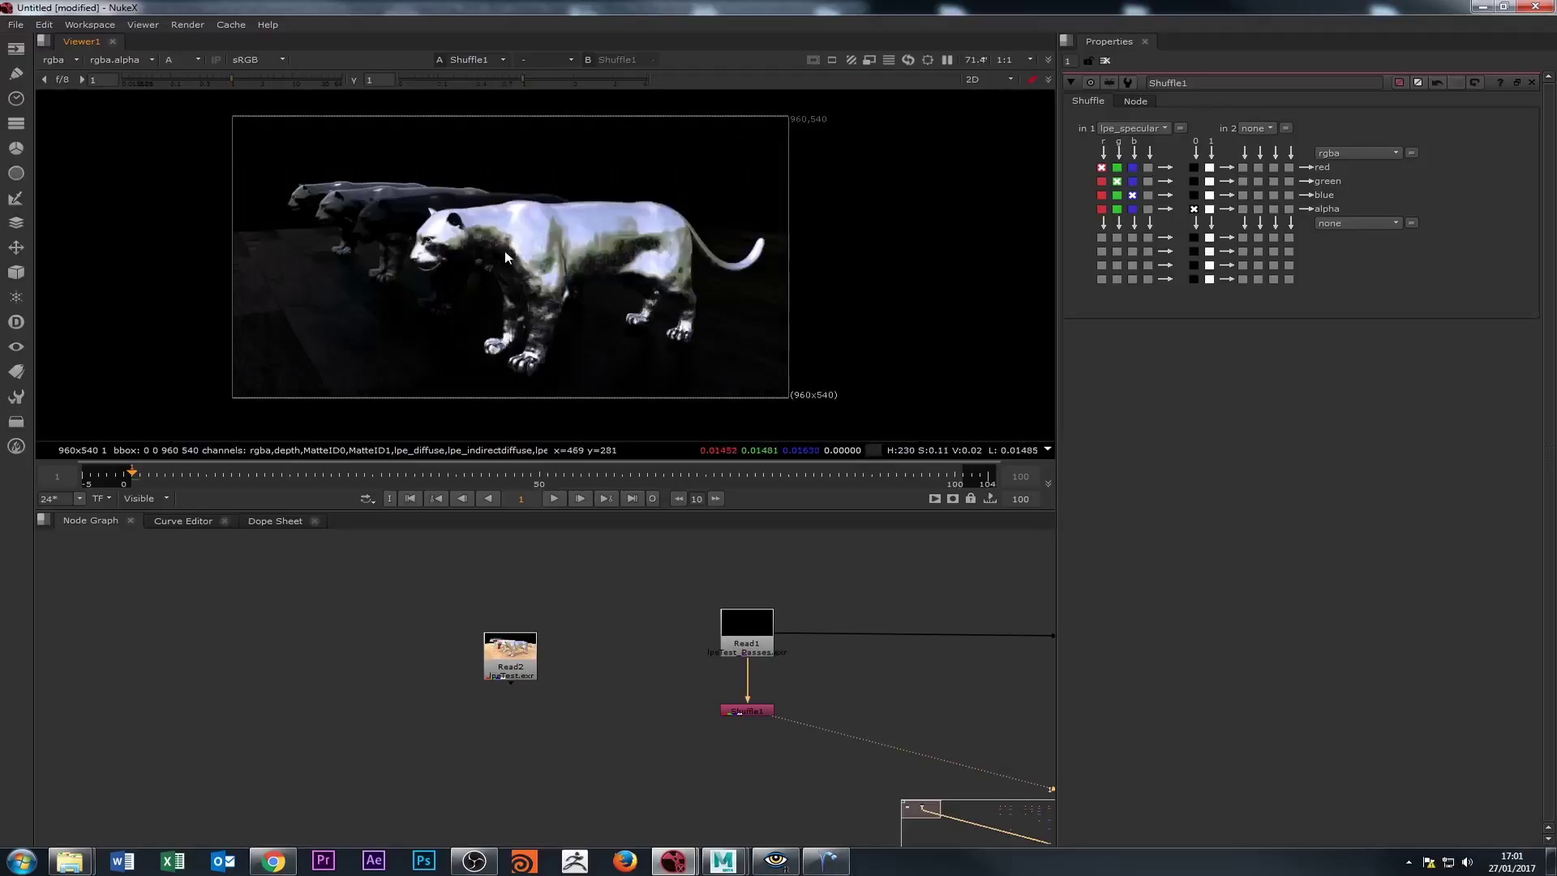
# Compare the Shuffle output's alpha filled with white (1) and with black (0), ending on black in RGB display.
pyautogui.press('a')
pyautogui.click(1209, 208)
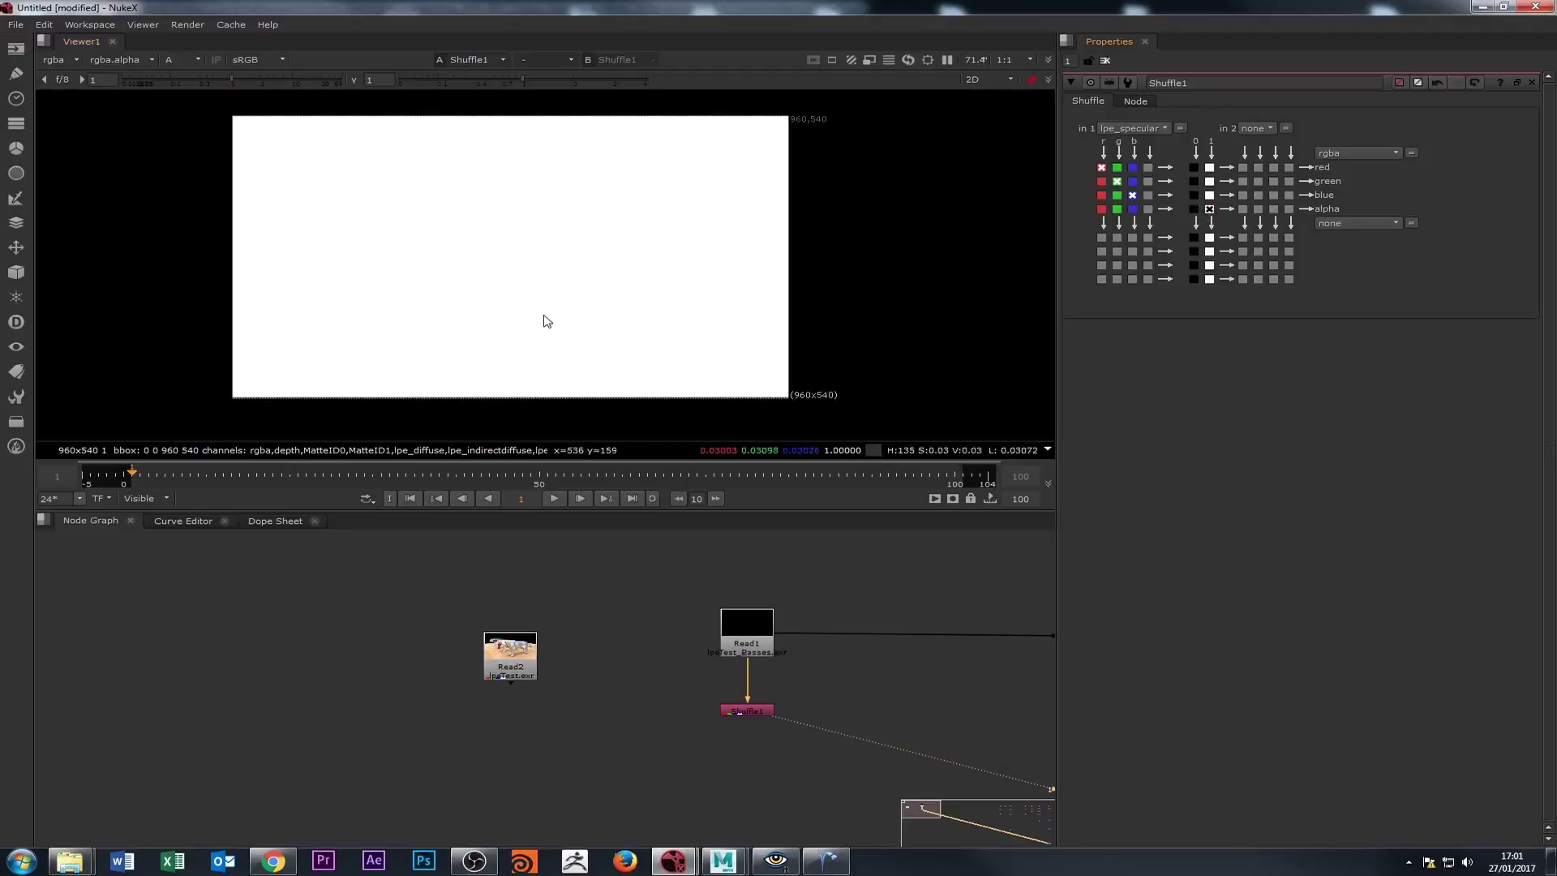
pyautogui.click(1193, 208)
pyautogui.press('a')
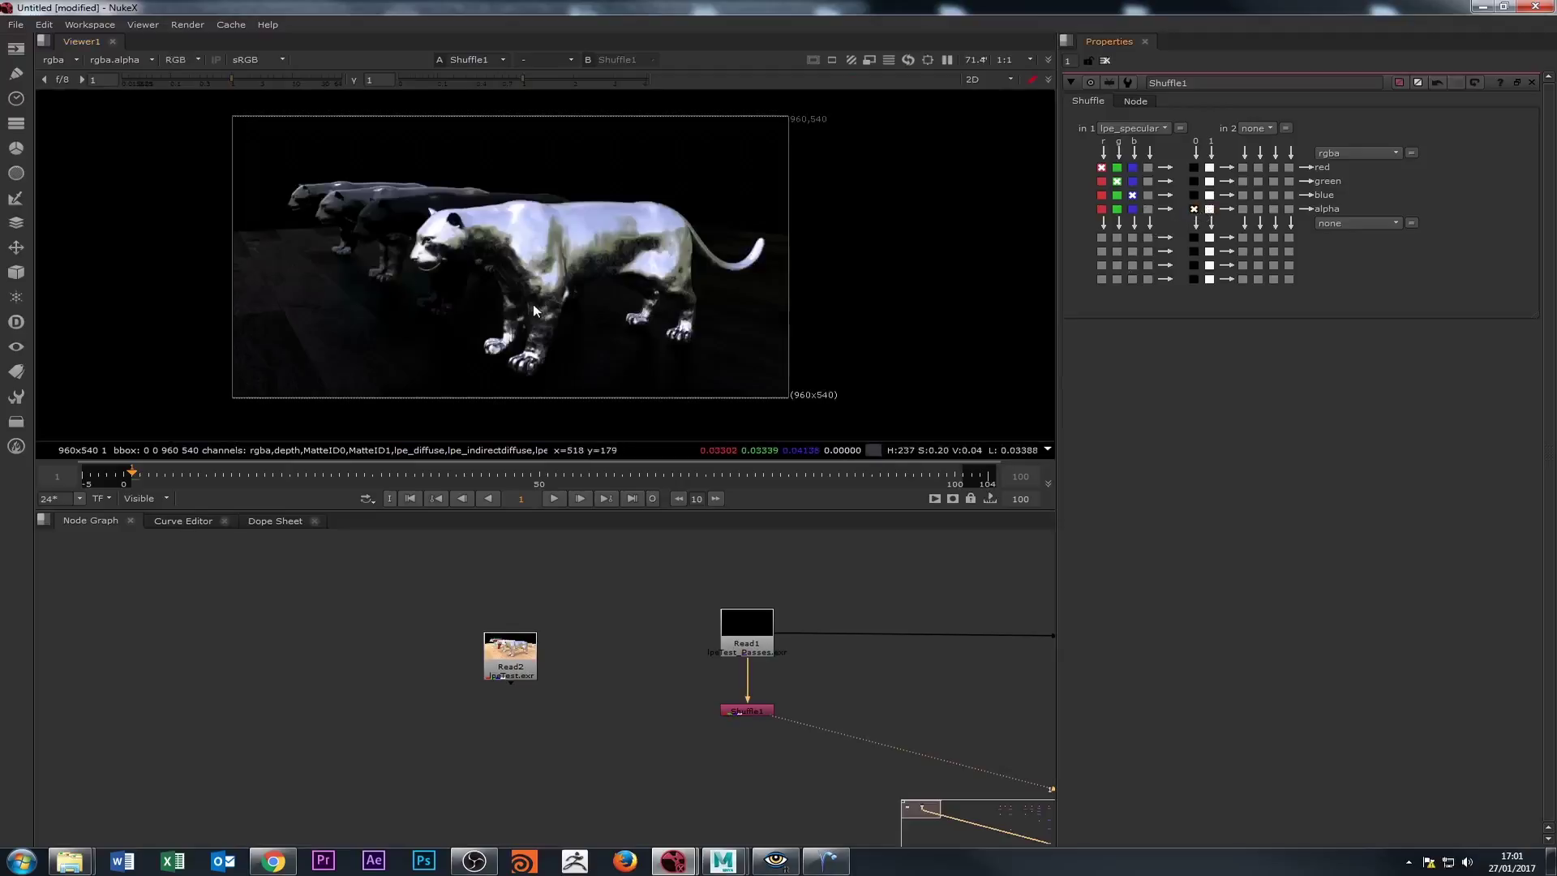
# Move Read1 slightly upward and rename the Shuffle node beneath it as ShuffleSpecular2.
pyautogui.click(752, 712)
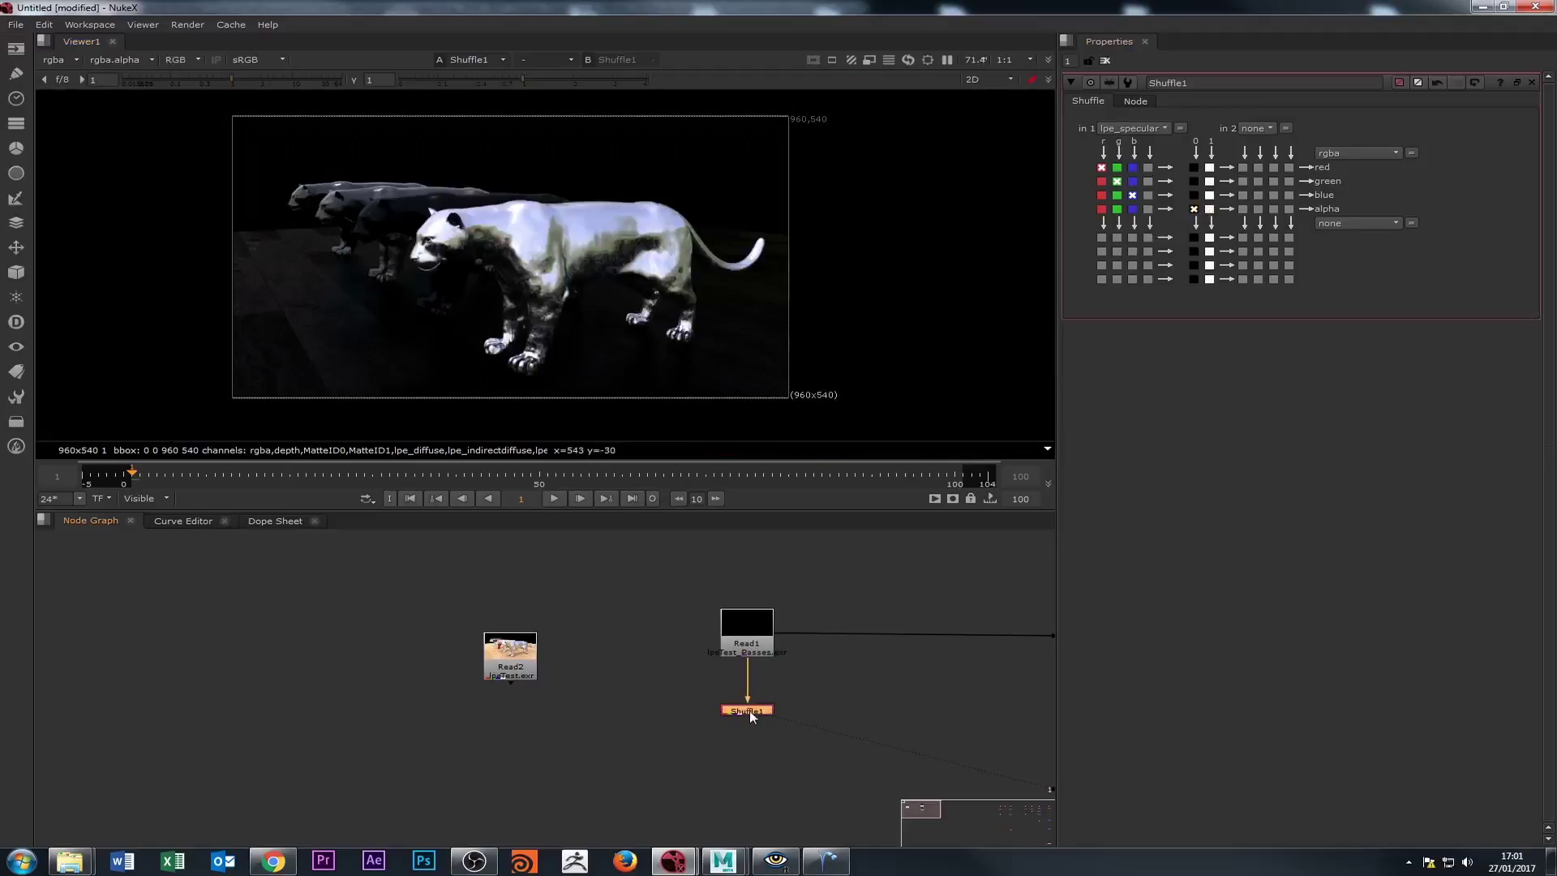
pyautogui.moveTo(746, 637); pyautogui.dragTo(746, 630)
pyautogui.click(755, 712)
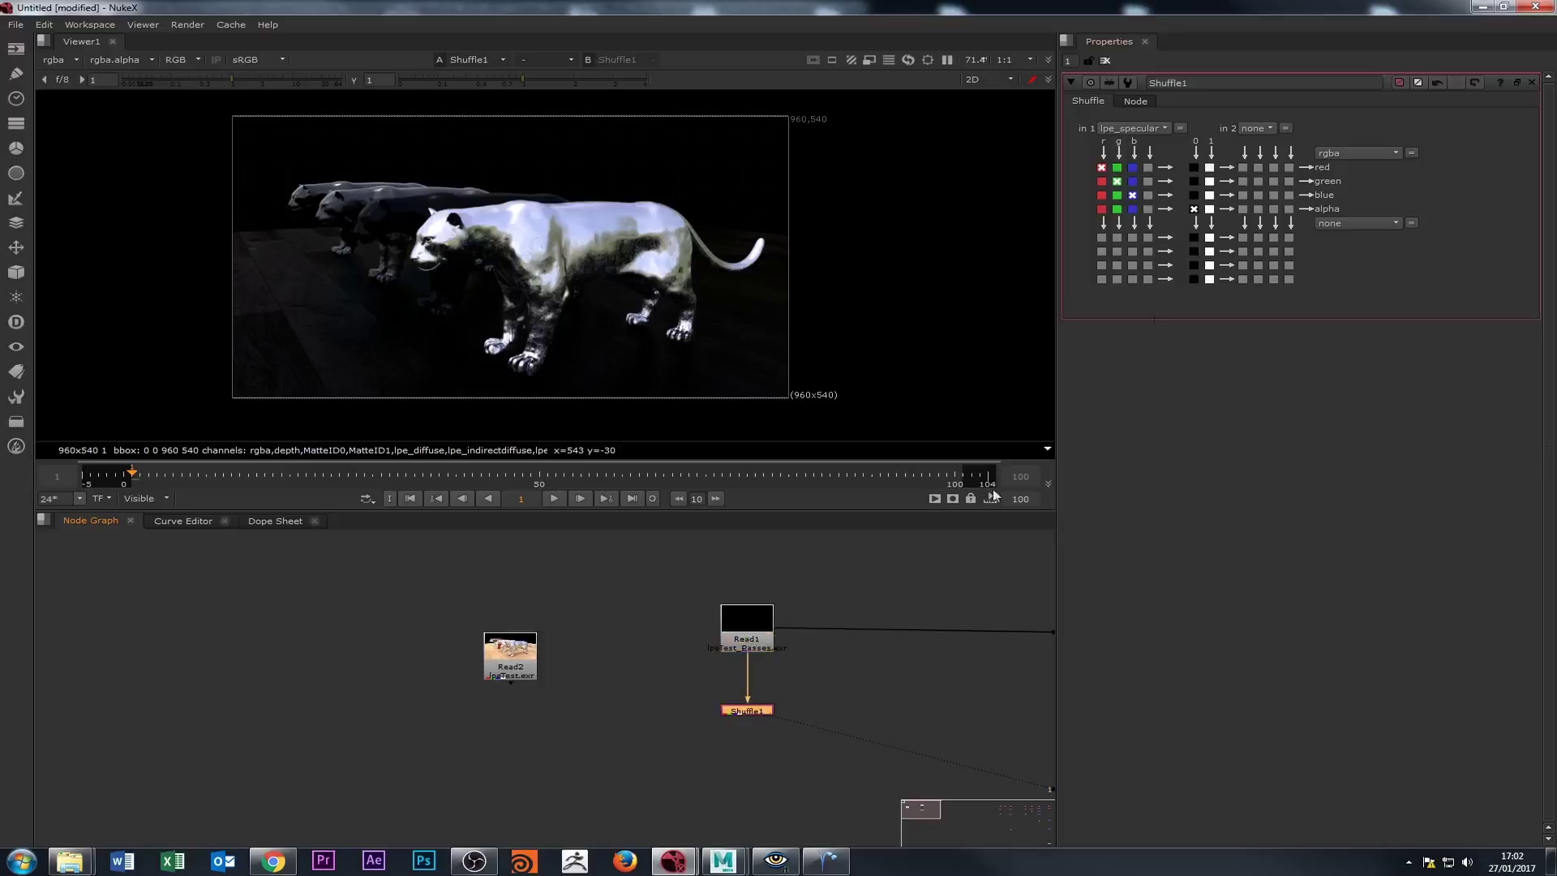
pyautogui.click(1193, 85)
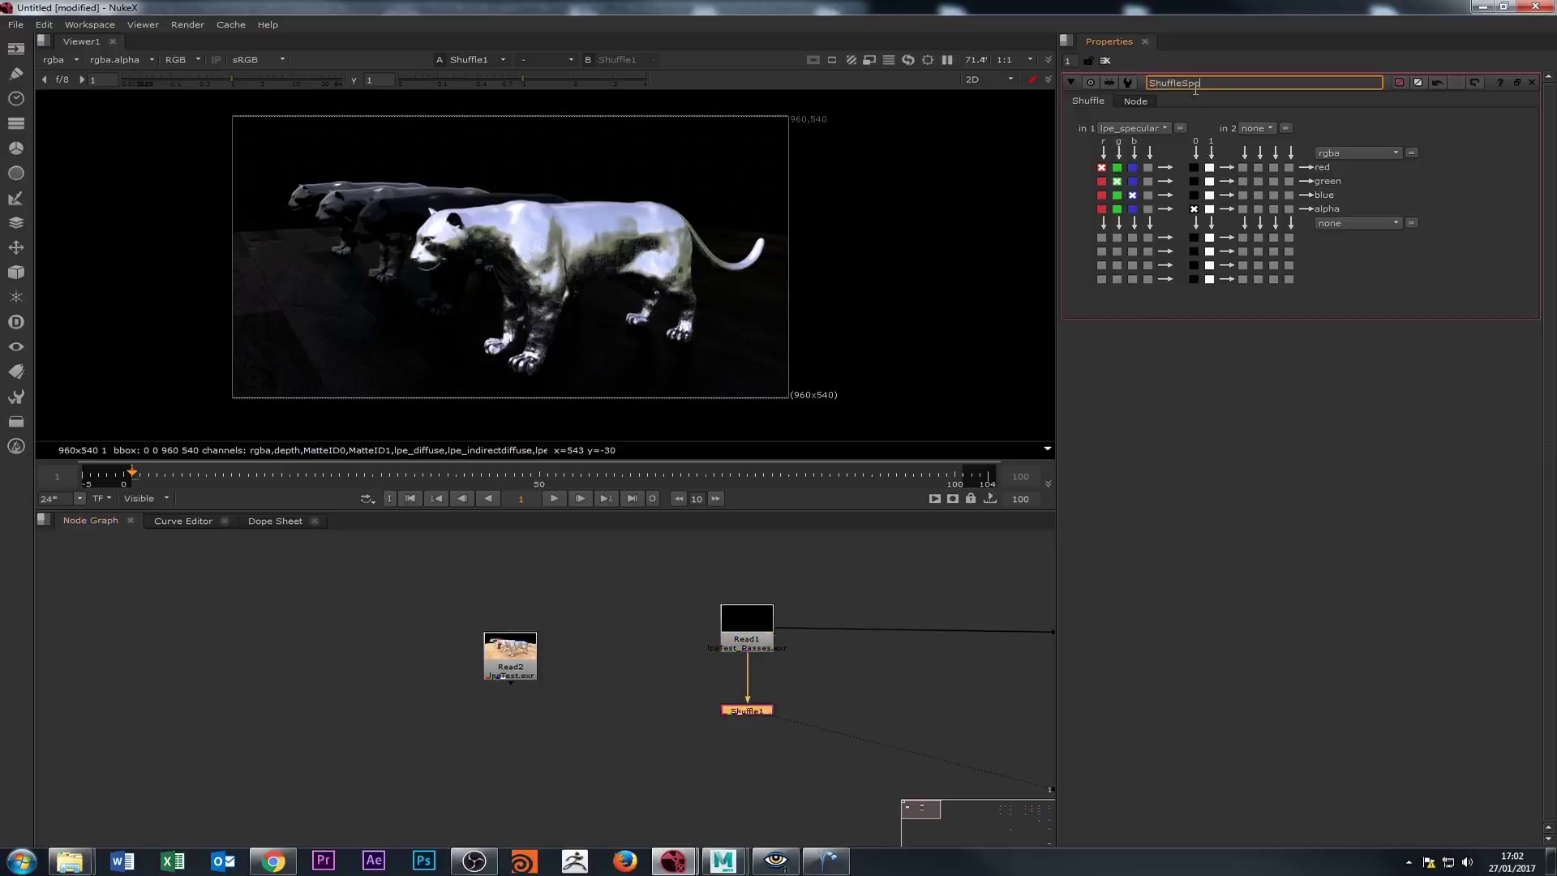
pyautogui.write('Specular')
pyautogui.press('Return')
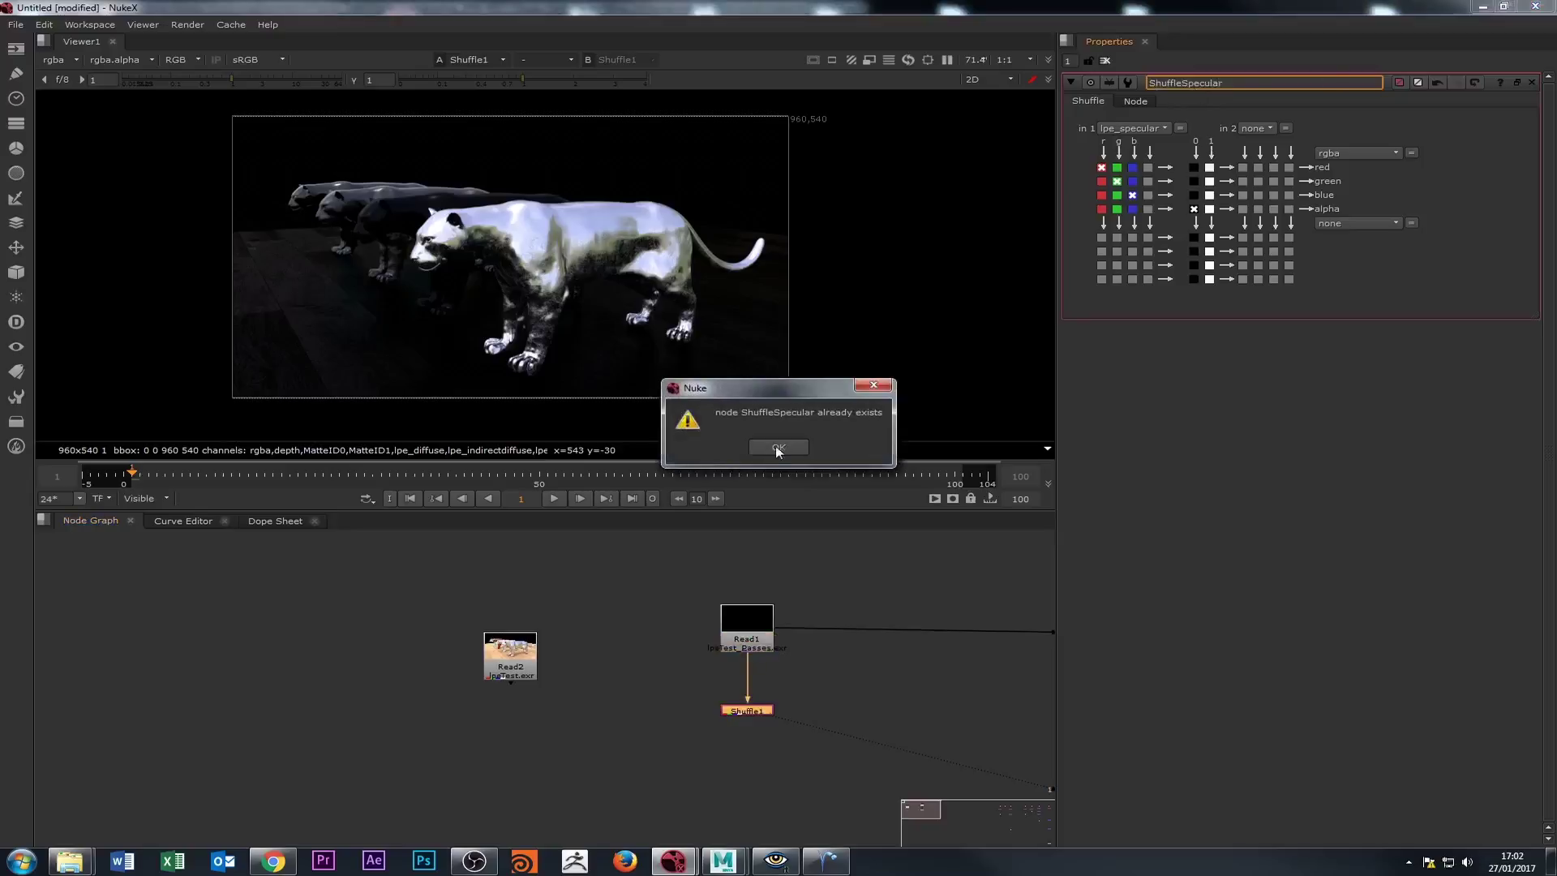
pyautogui.click(780, 447)
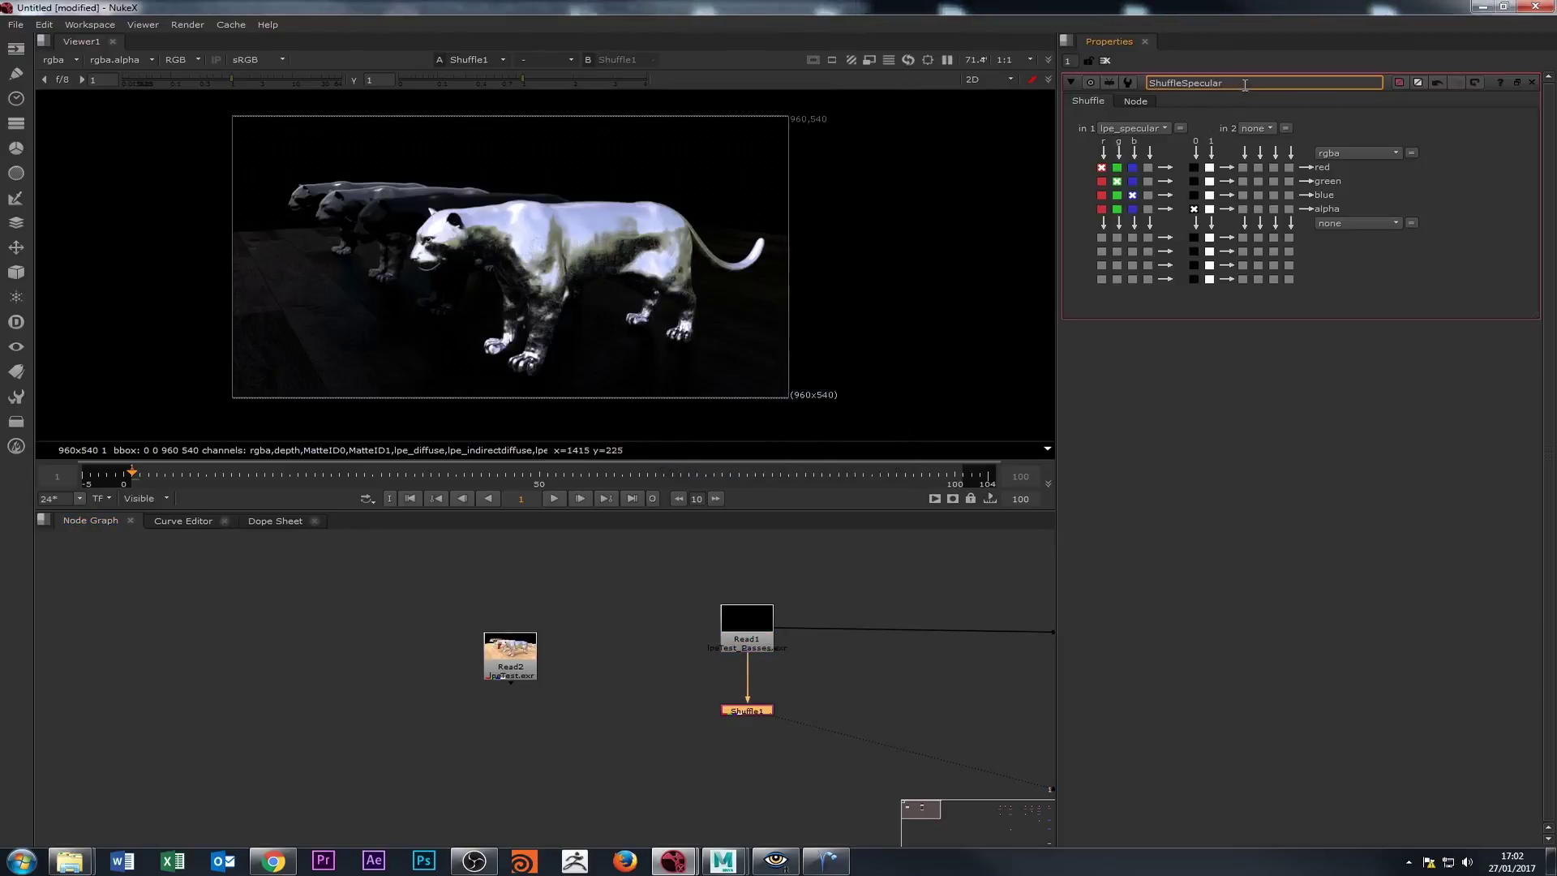
pyautogui.press('Return')
pyautogui.click(739, 719)
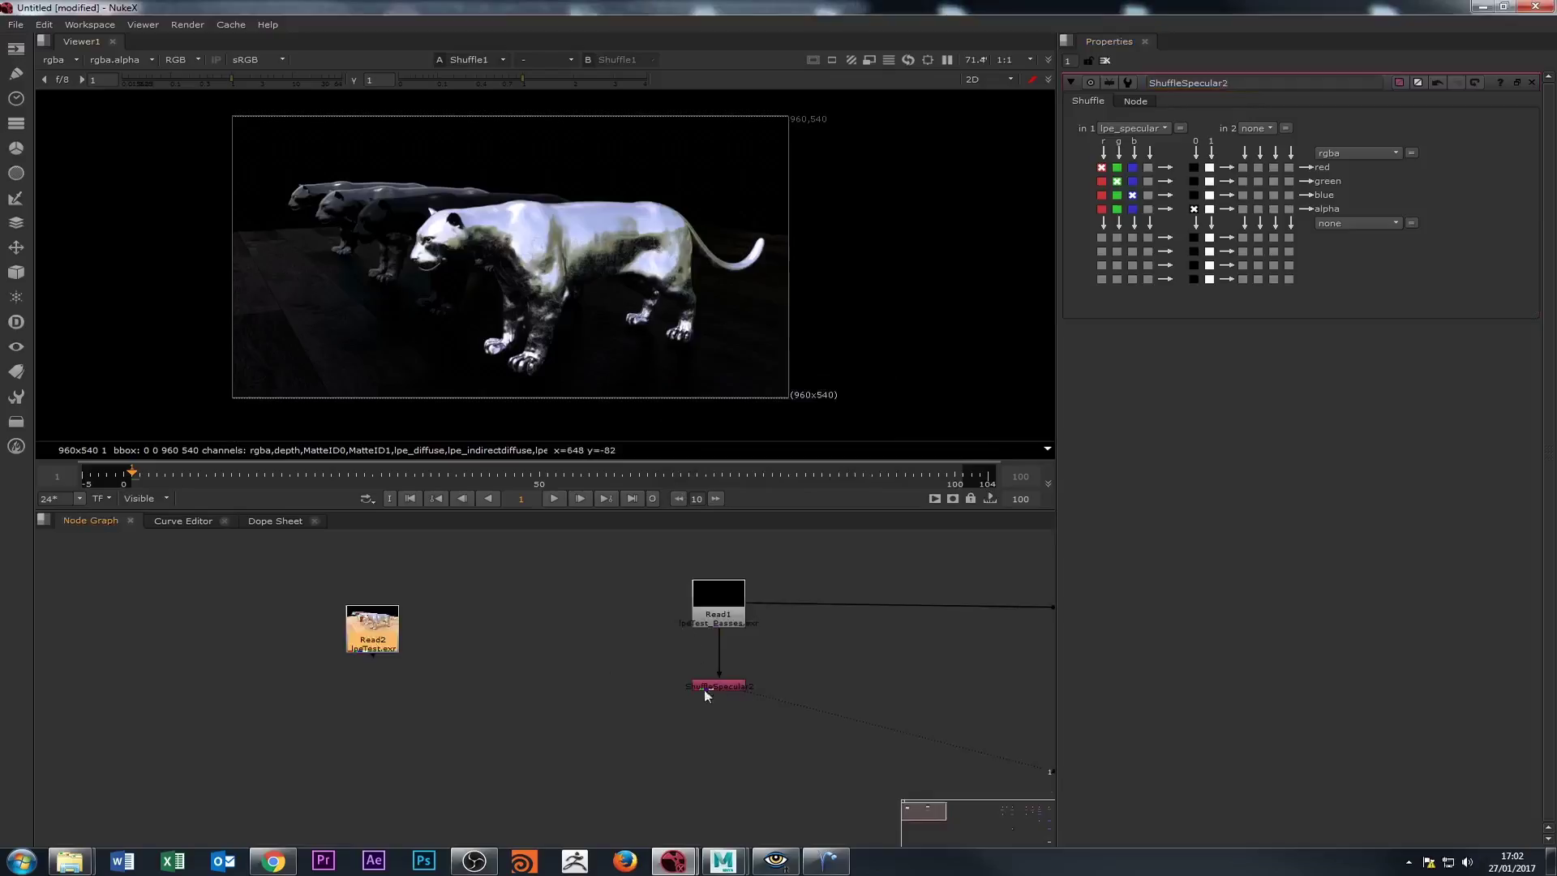
# Display Read1 in the viewer and look through its available layers, including the lpe passes.
pyautogui.click(704, 689)
pyautogui.click(50, 61)
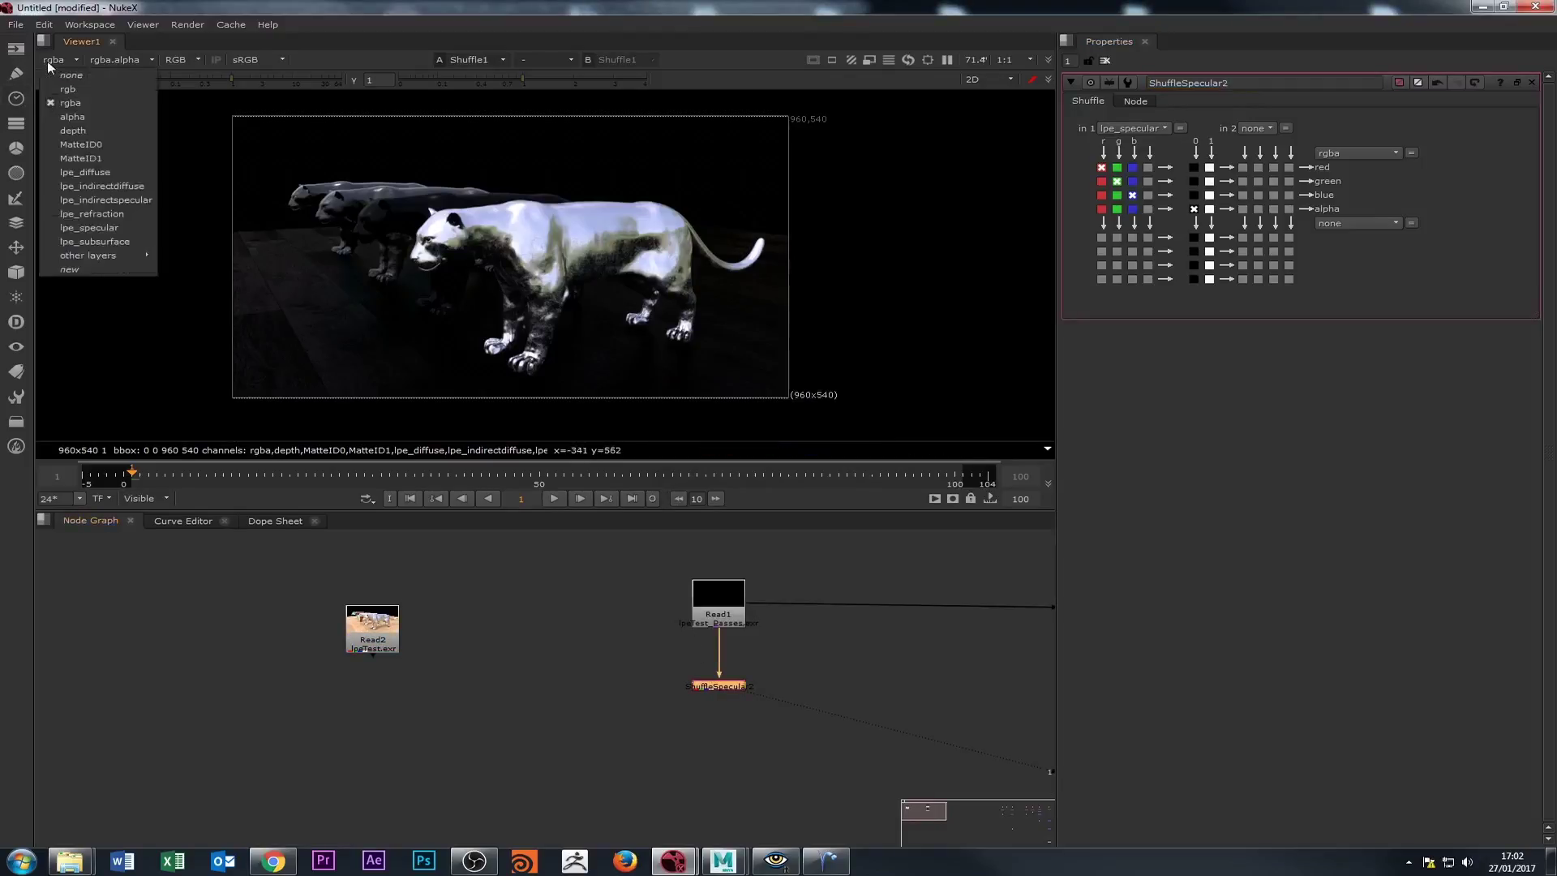
pyautogui.click(717, 604)
pyautogui.press('1')
pyautogui.click(54, 62)
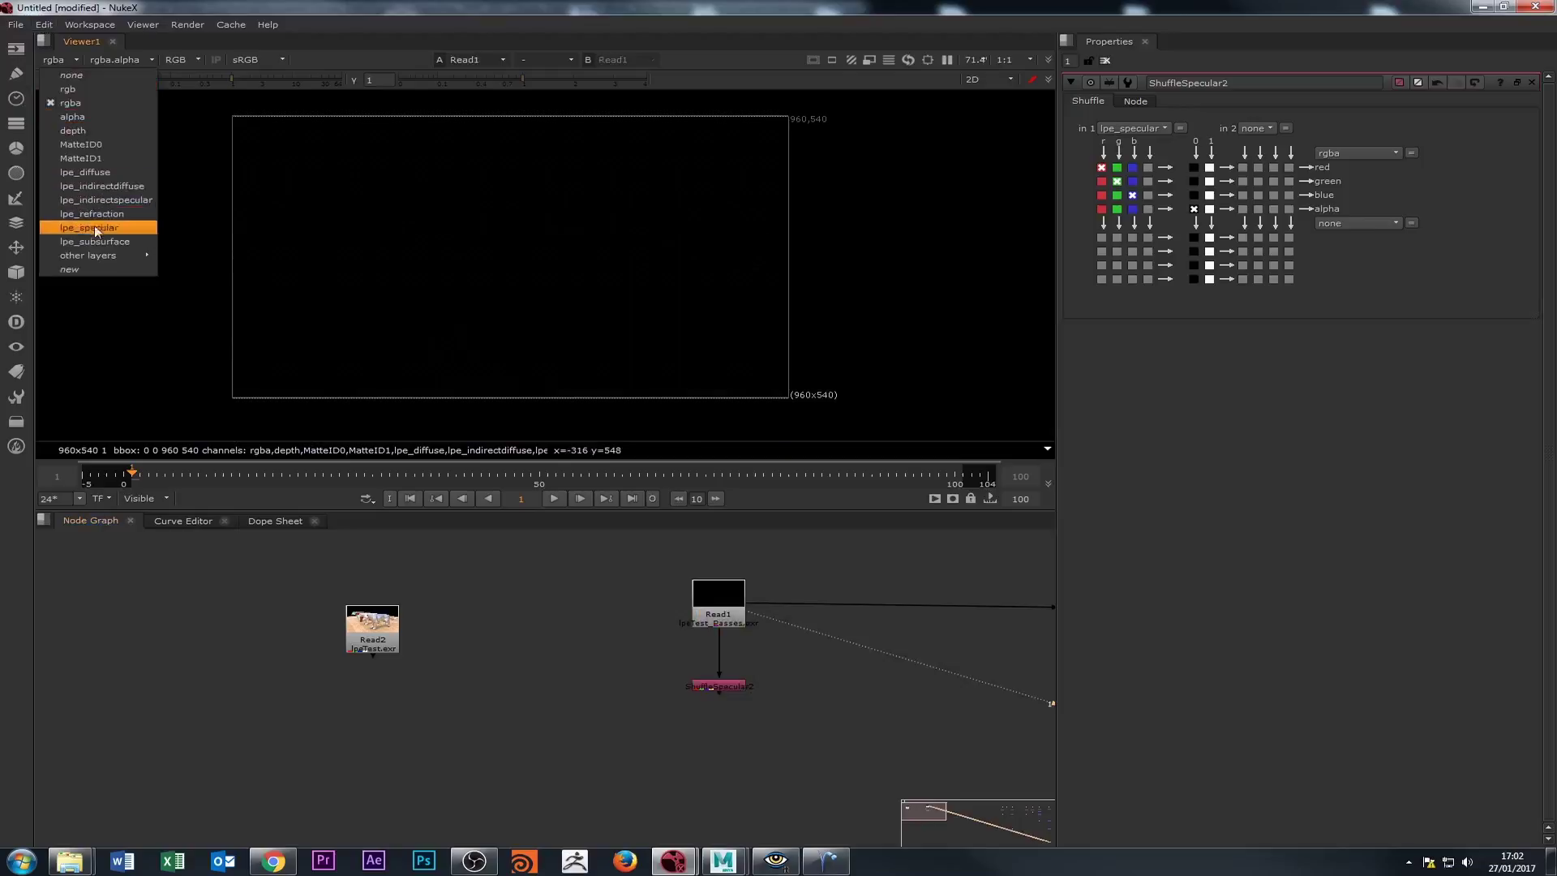
# Add a second Shuffle node fed by Read1, routing its connection through a Dot at a right angle.
pyautogui.click(565, 608)
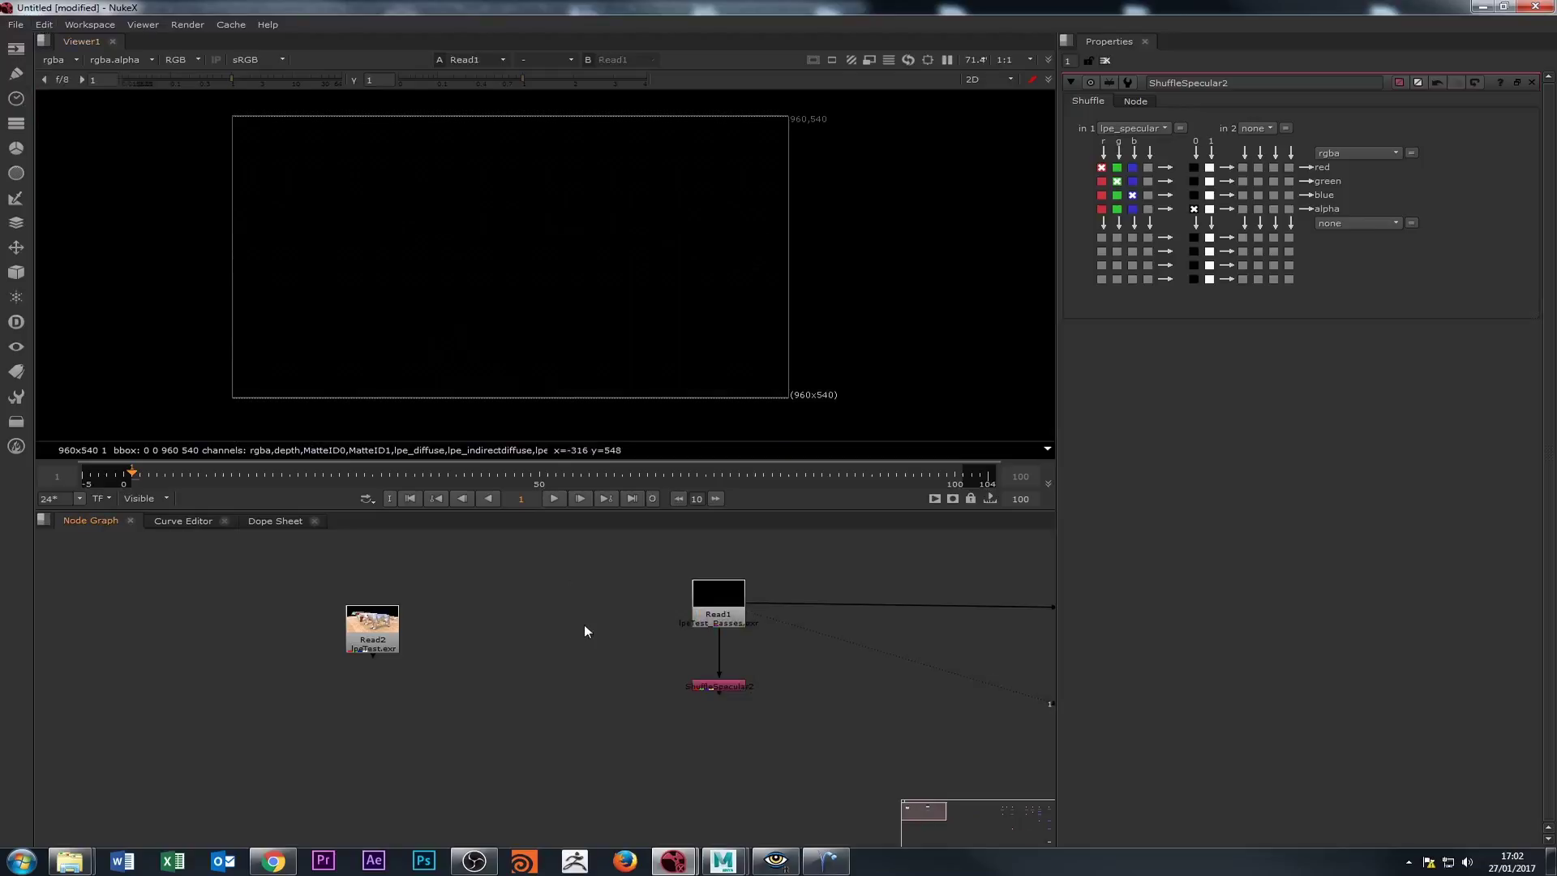
pyautogui.press('Tab')
pyautogui.write('shuffle')
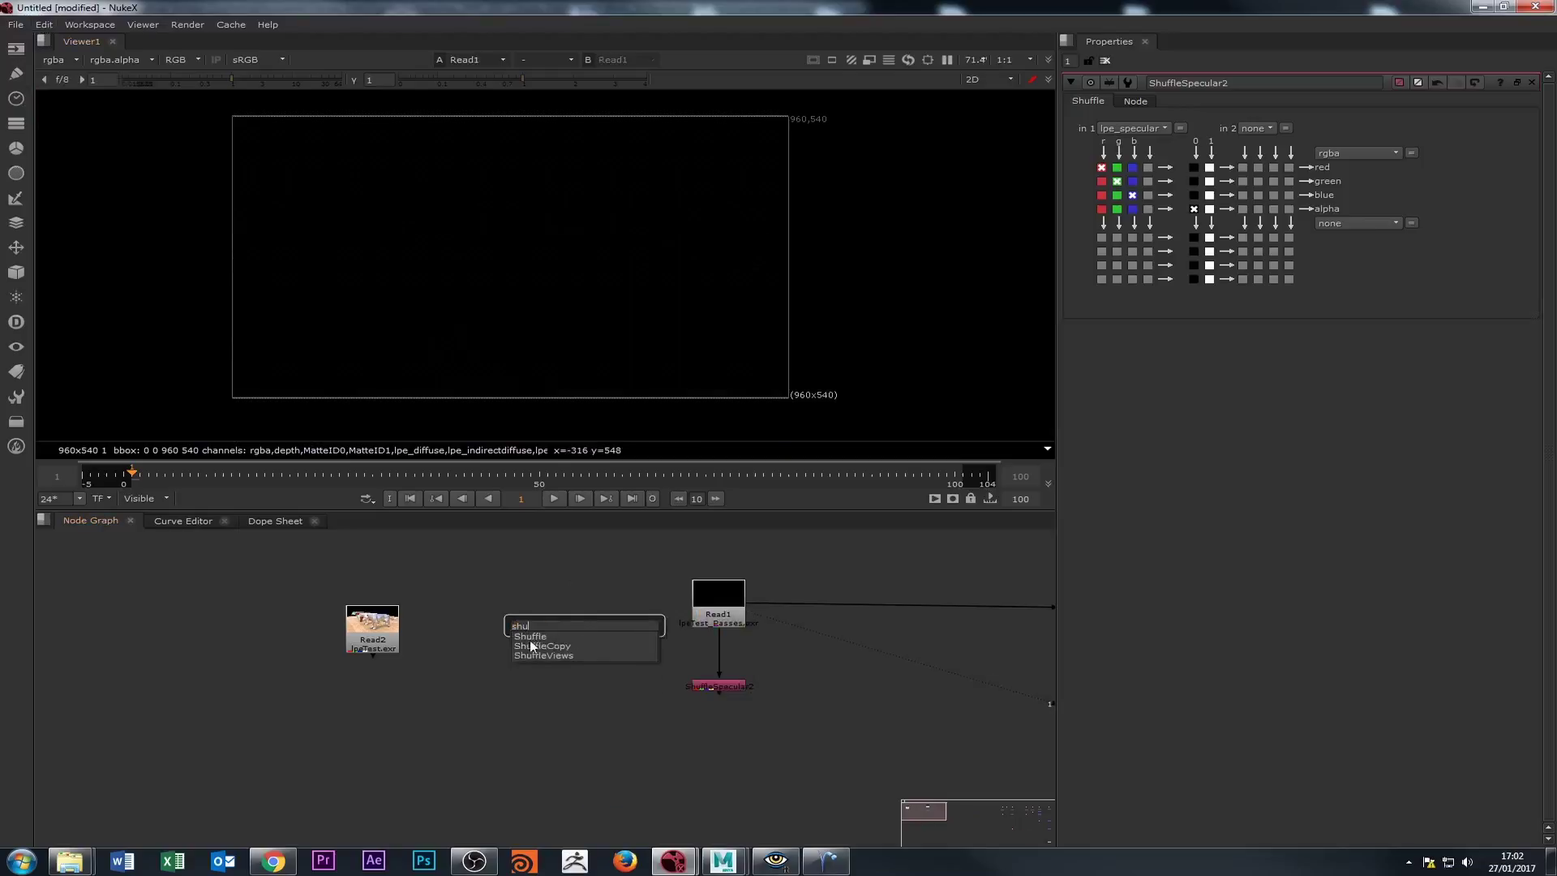
pyautogui.press('Return')
pyautogui.moveTo(557, 604)
pyautogui.mouseDown()
pyautogui.moveTo(557, 668)
pyautogui.moveTo(703, 621)
pyautogui.moveTo(584, 629)
pyautogui.moveTo(567, 605)
pyautogui.mouseUp()
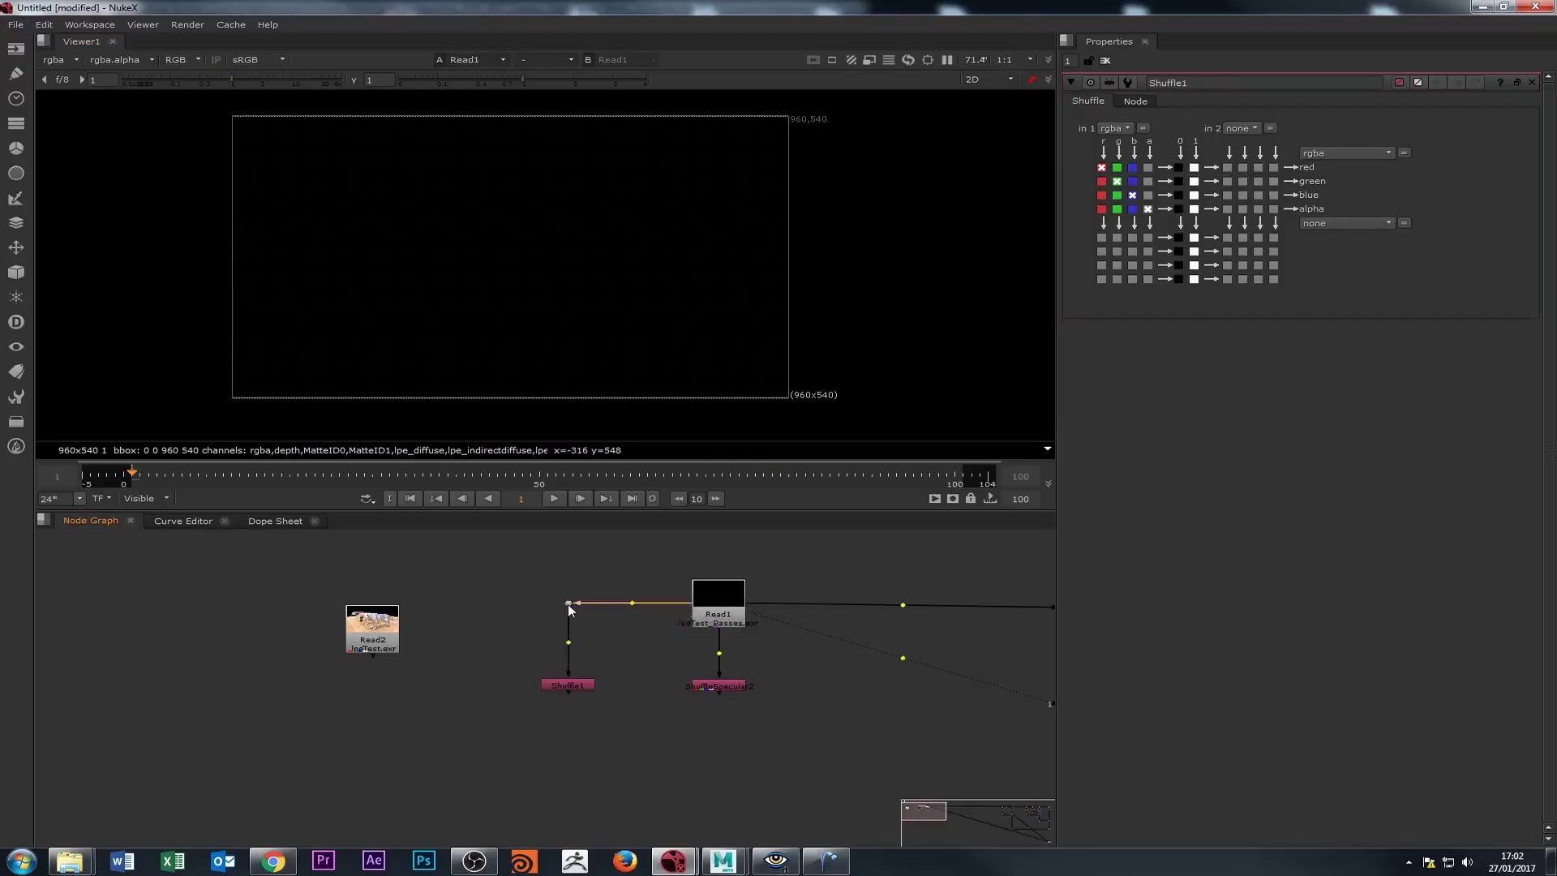
# Display the new Shuffle node in the viewer and set its first input to lpe_indirectspecular.
pyautogui.click(574, 679)
pyautogui.press('1')
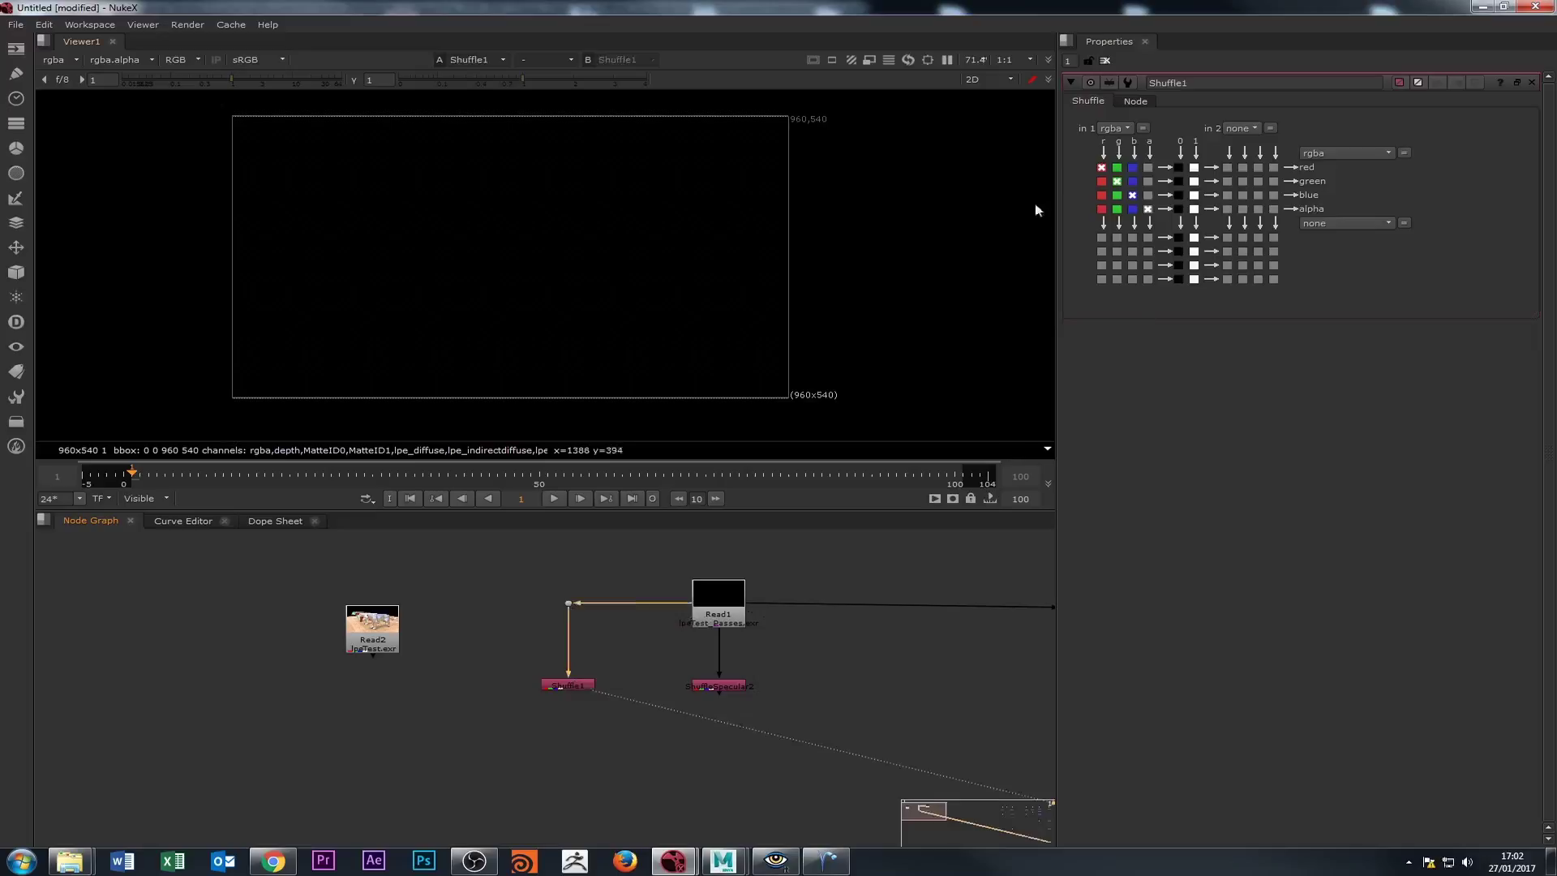
pyautogui.click(1106, 125)
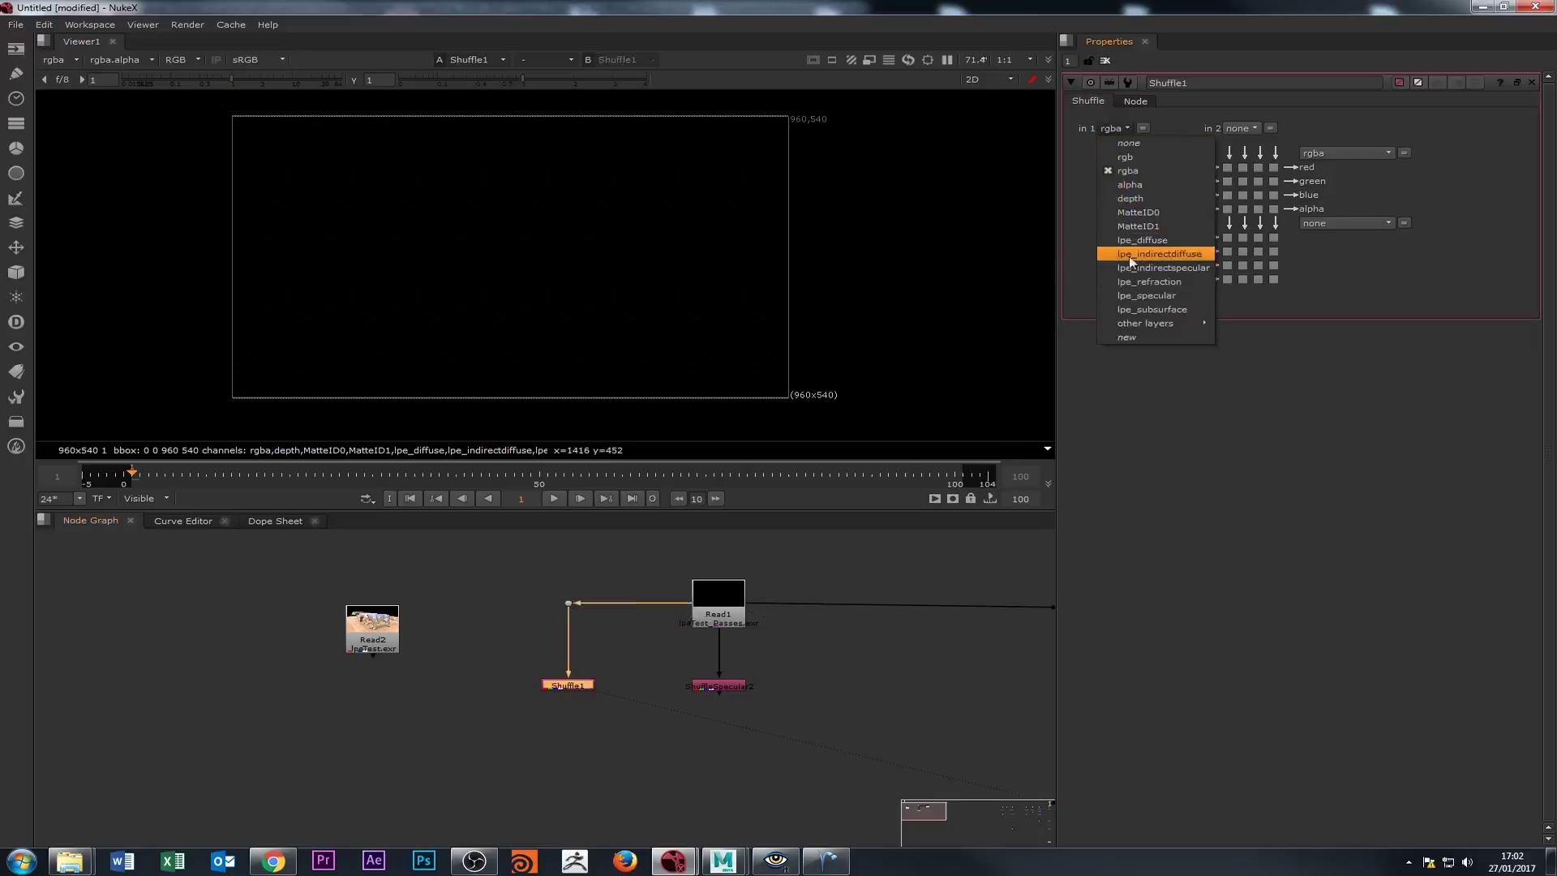
pyautogui.click(1181, 275)
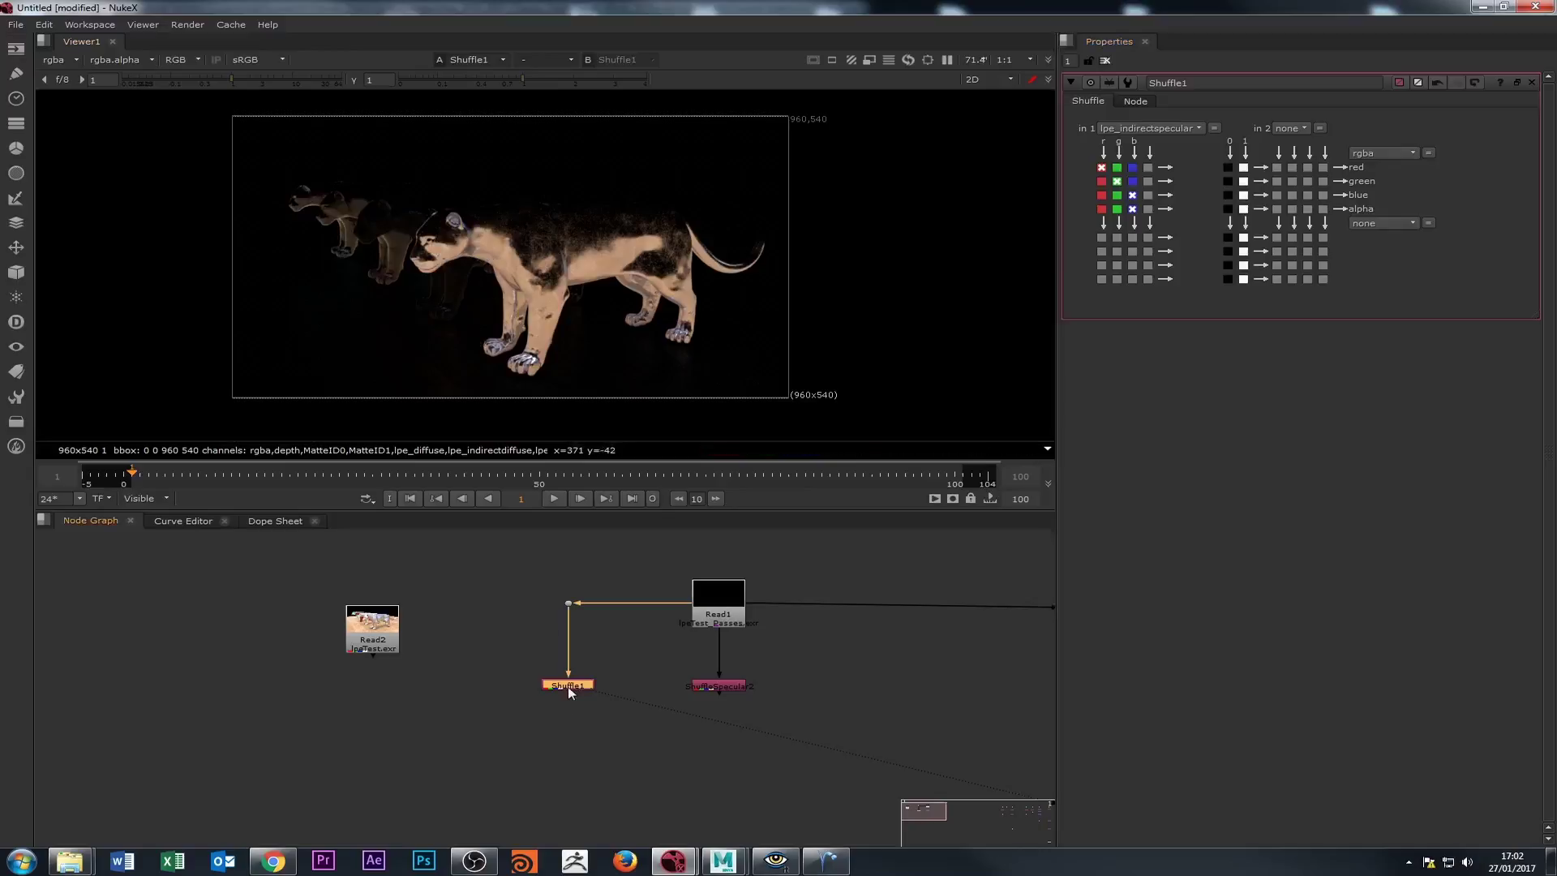
# Rename the indirect specular Shuffle node as Shuffle1indirectSpecular2.
pyautogui.click(608, 663)
pyautogui.click(1192, 84)
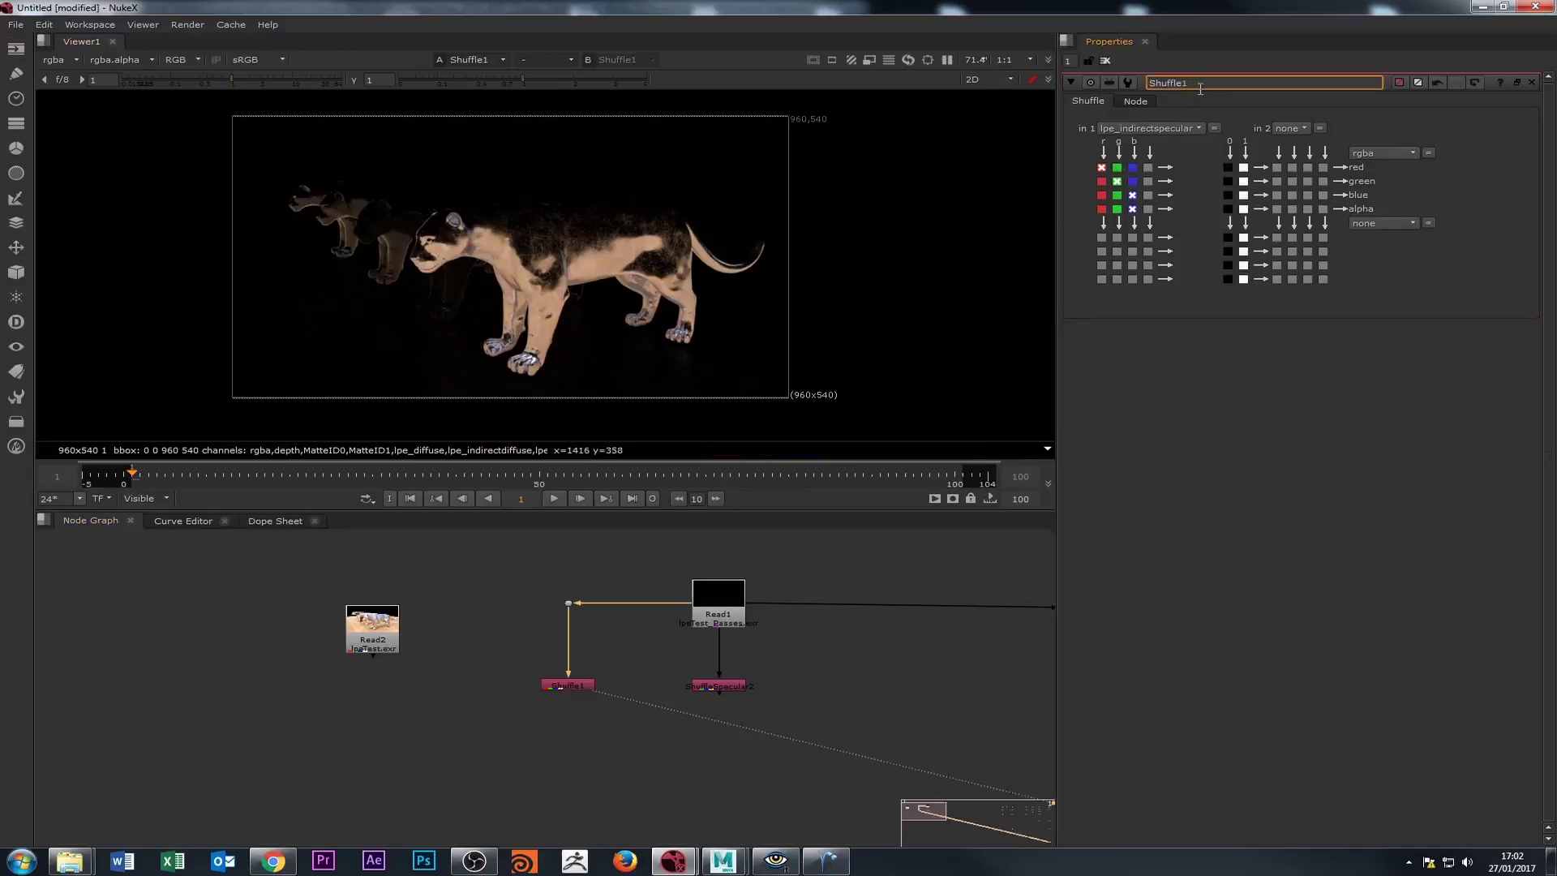
pyautogui.write('indirectSpecular2')
pyautogui.press('Return')
# Add a Merge node below, connect A to Shuffle1indirectSpecular2 and B to ShuffleSpecular2, and display it in the viewer.
pyautogui.click(673, 809)
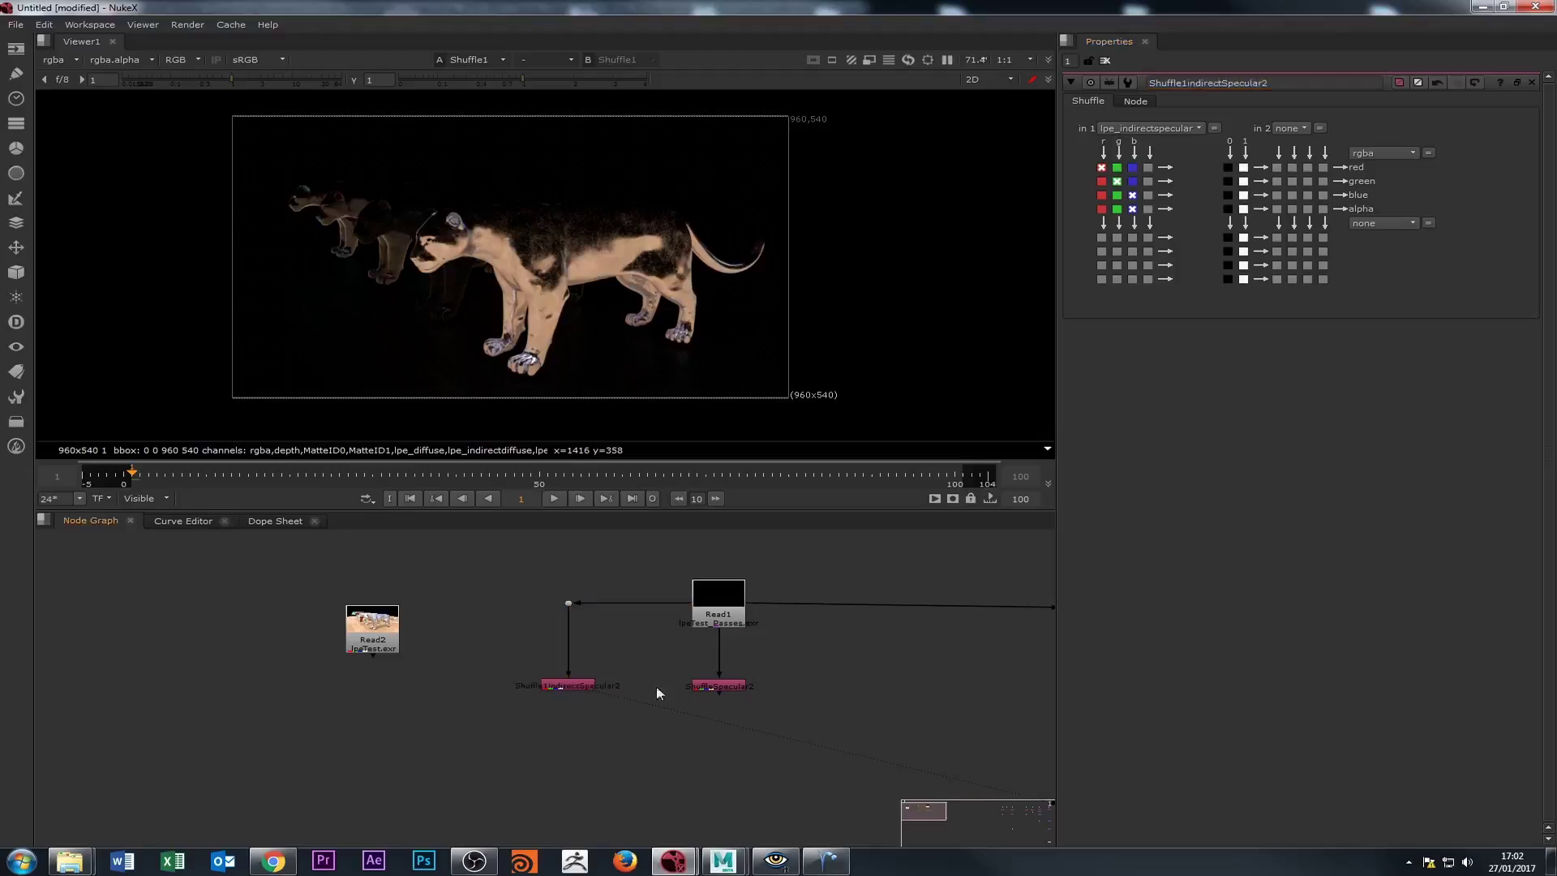
pyautogui.press('m')
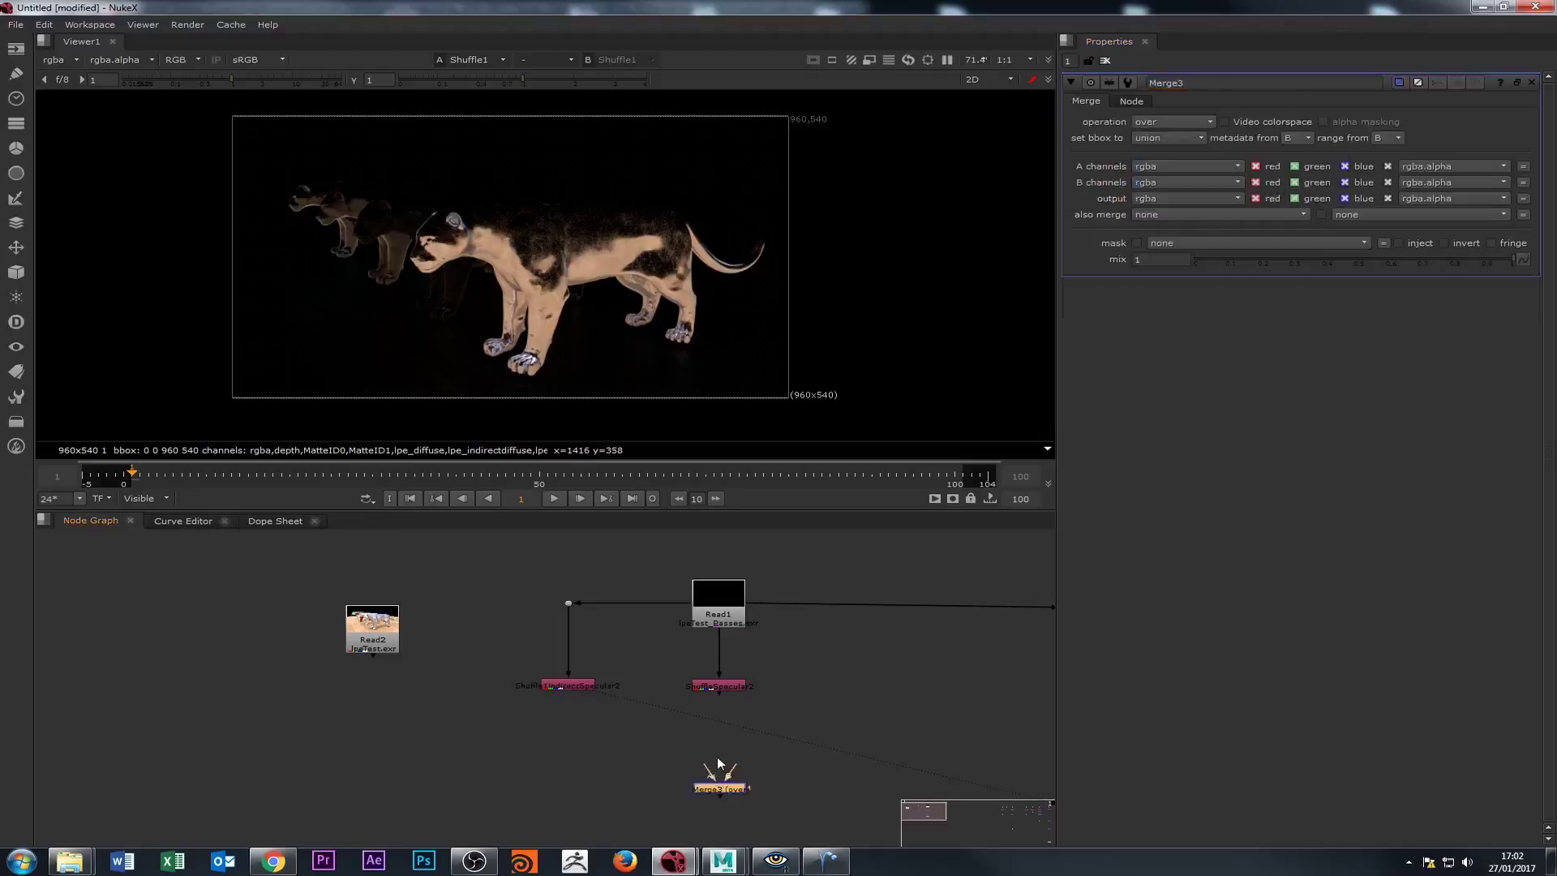
pyautogui.moveTo(707, 776); pyautogui.dragTo(560, 686)
pyautogui.moveTo(717, 695); pyautogui.dragTo(717, 696)
pyautogui.moveTo(727, 791); pyautogui.dragTo(727, 766)
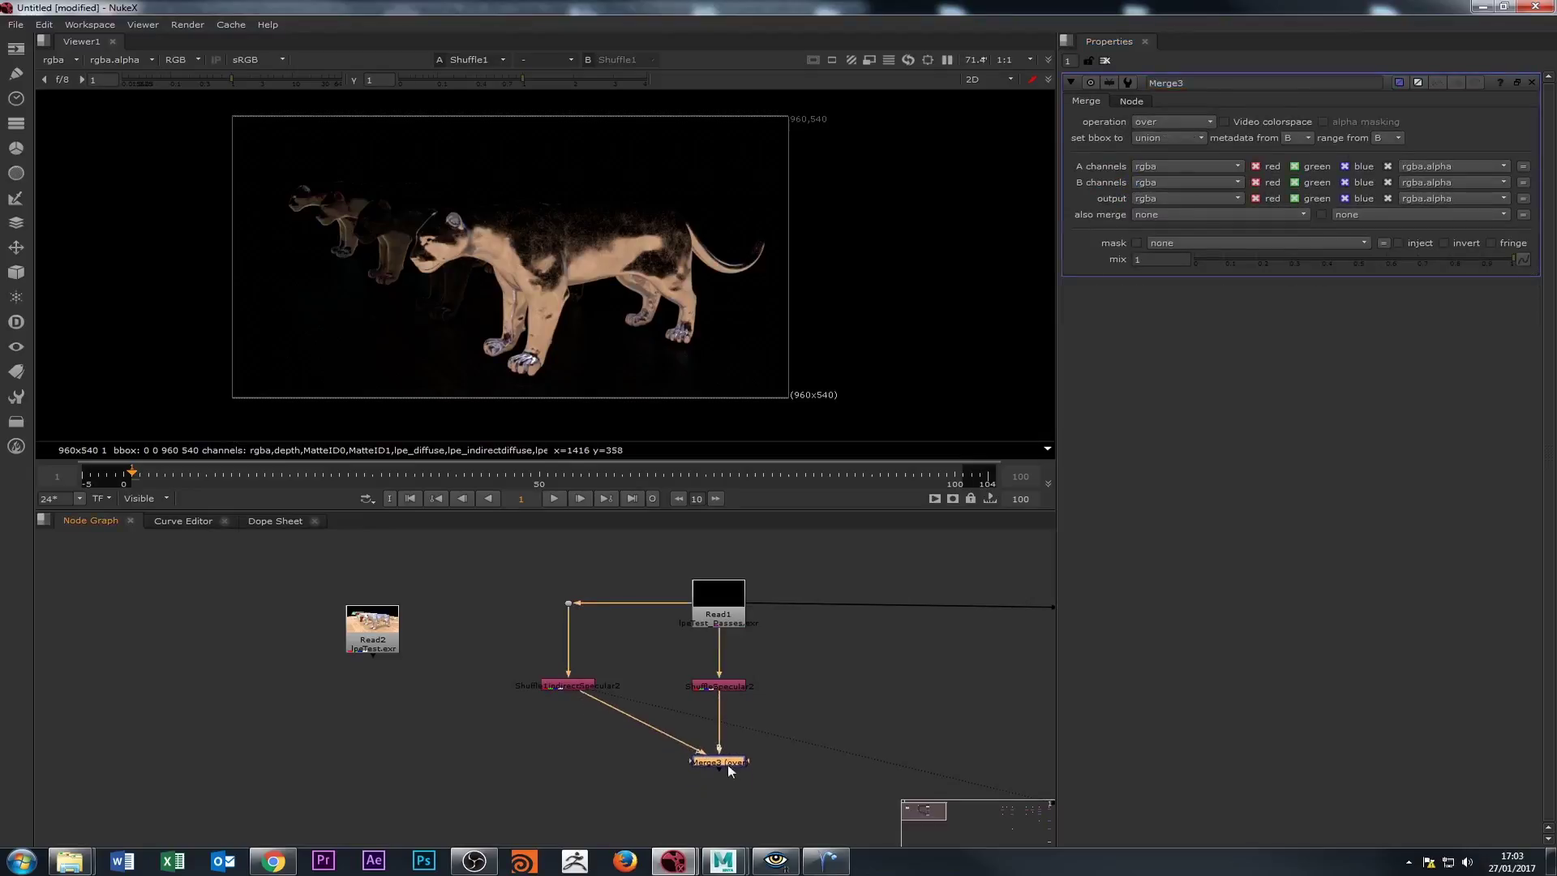
pyautogui.press('1')
# Insert a Dot in the Merge node's A connection and place it beneath Shuffle1indirectSpecular2 for right-angled routing.
pyautogui.click(650, 717)
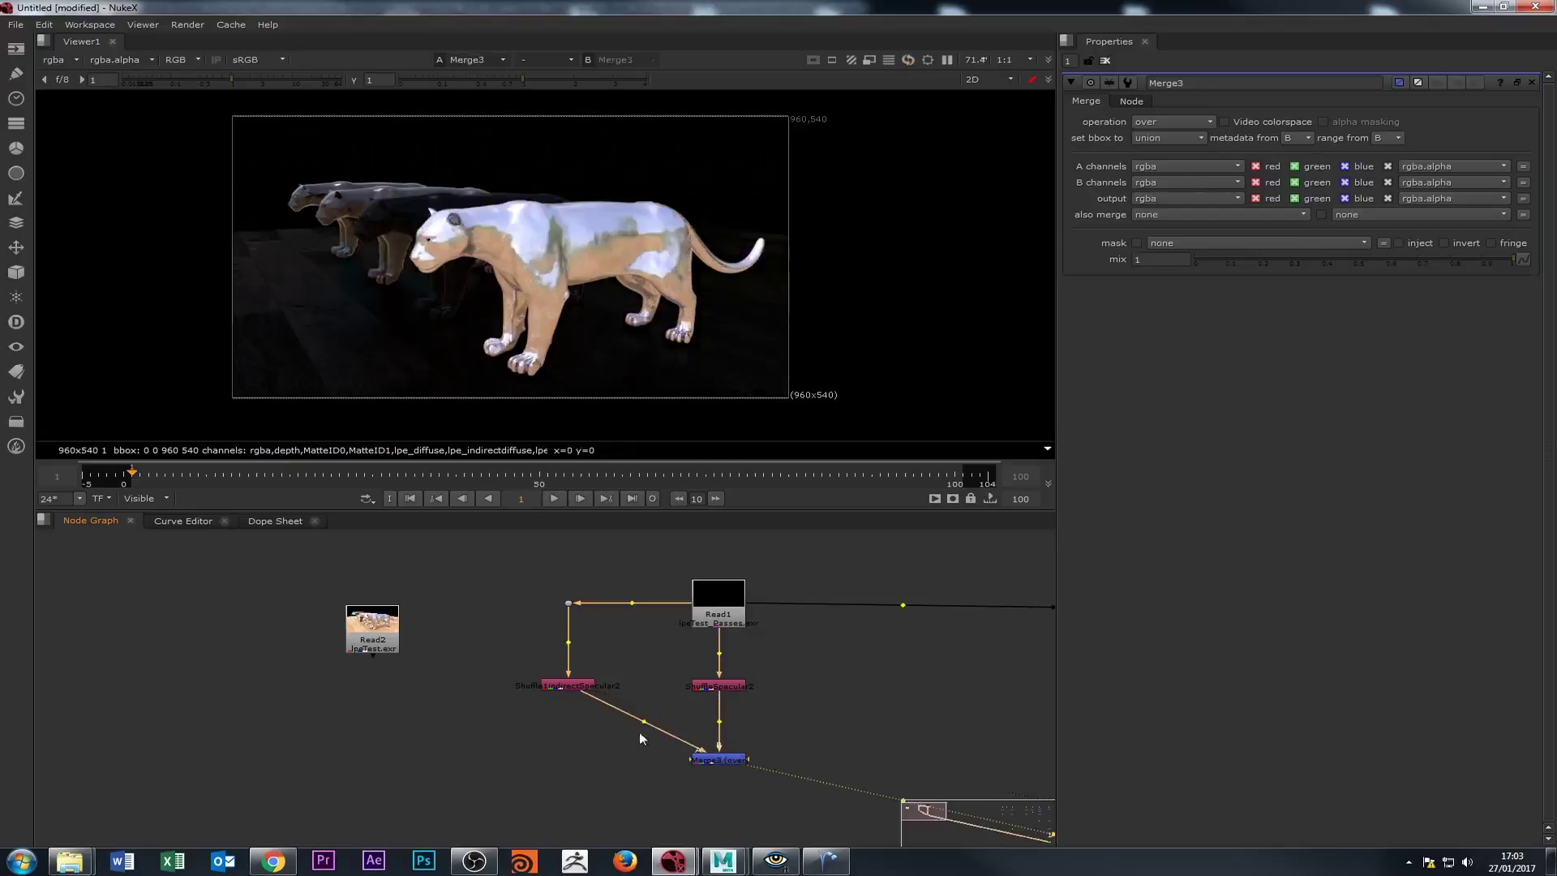
pyautogui.moveTo(643, 720); pyautogui.dragTo(568, 758)
pyautogui.keyDown('ctrl'); pyautogui.click(568, 766); pyautogui.keyUp('ctrl')
pyautogui.click(711, 764)
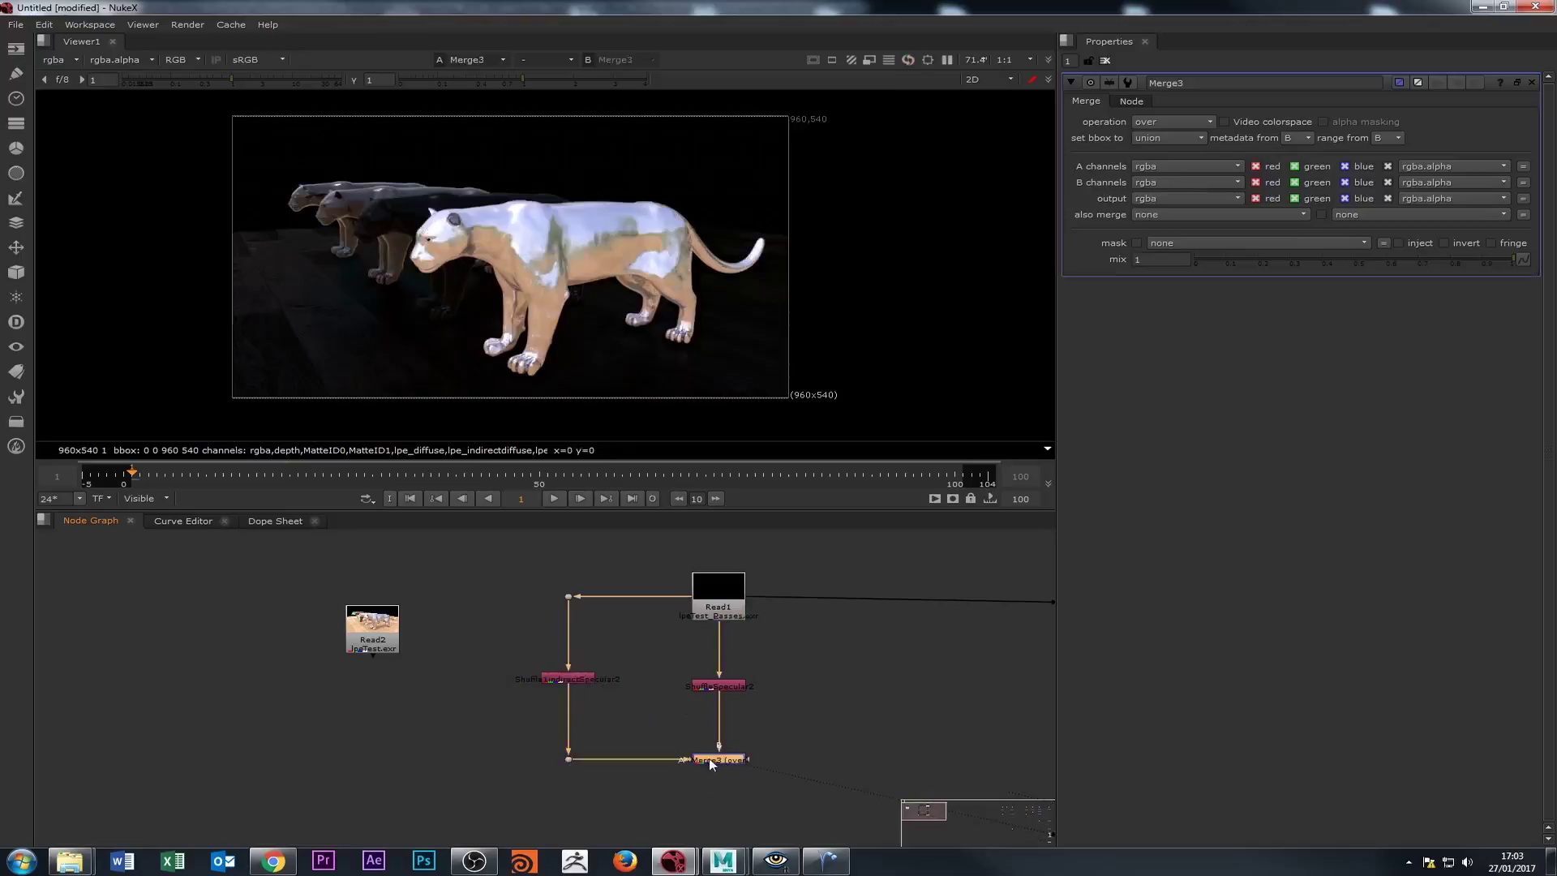
# Fill the alpha of Shuffle1indirectSpecular2 with black (0).
pyautogui.click(643, 824)
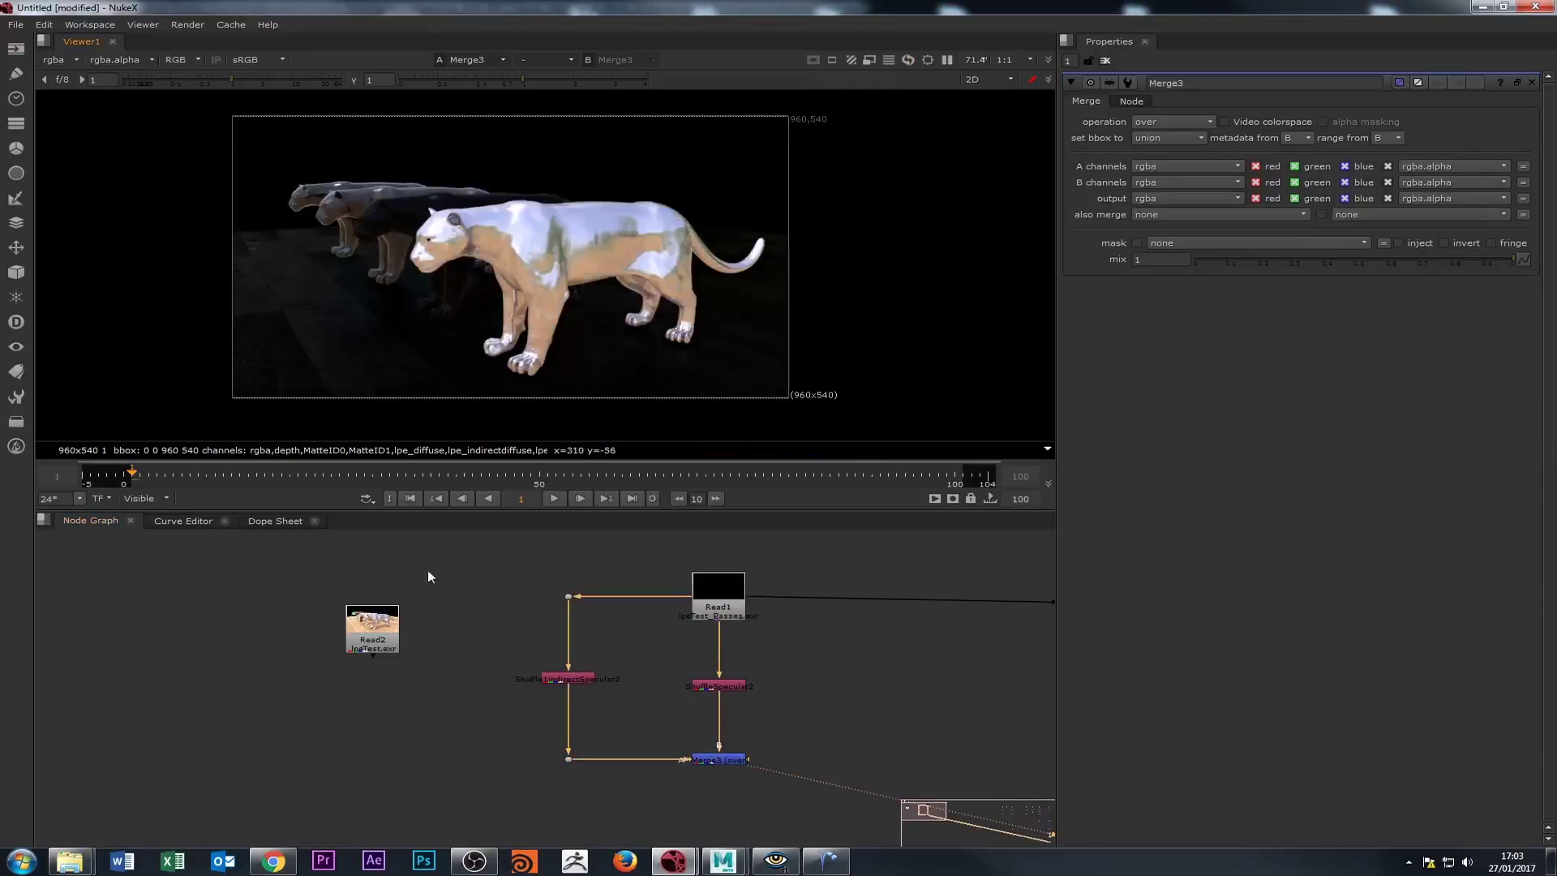
pyautogui.doubleClick(565, 683)
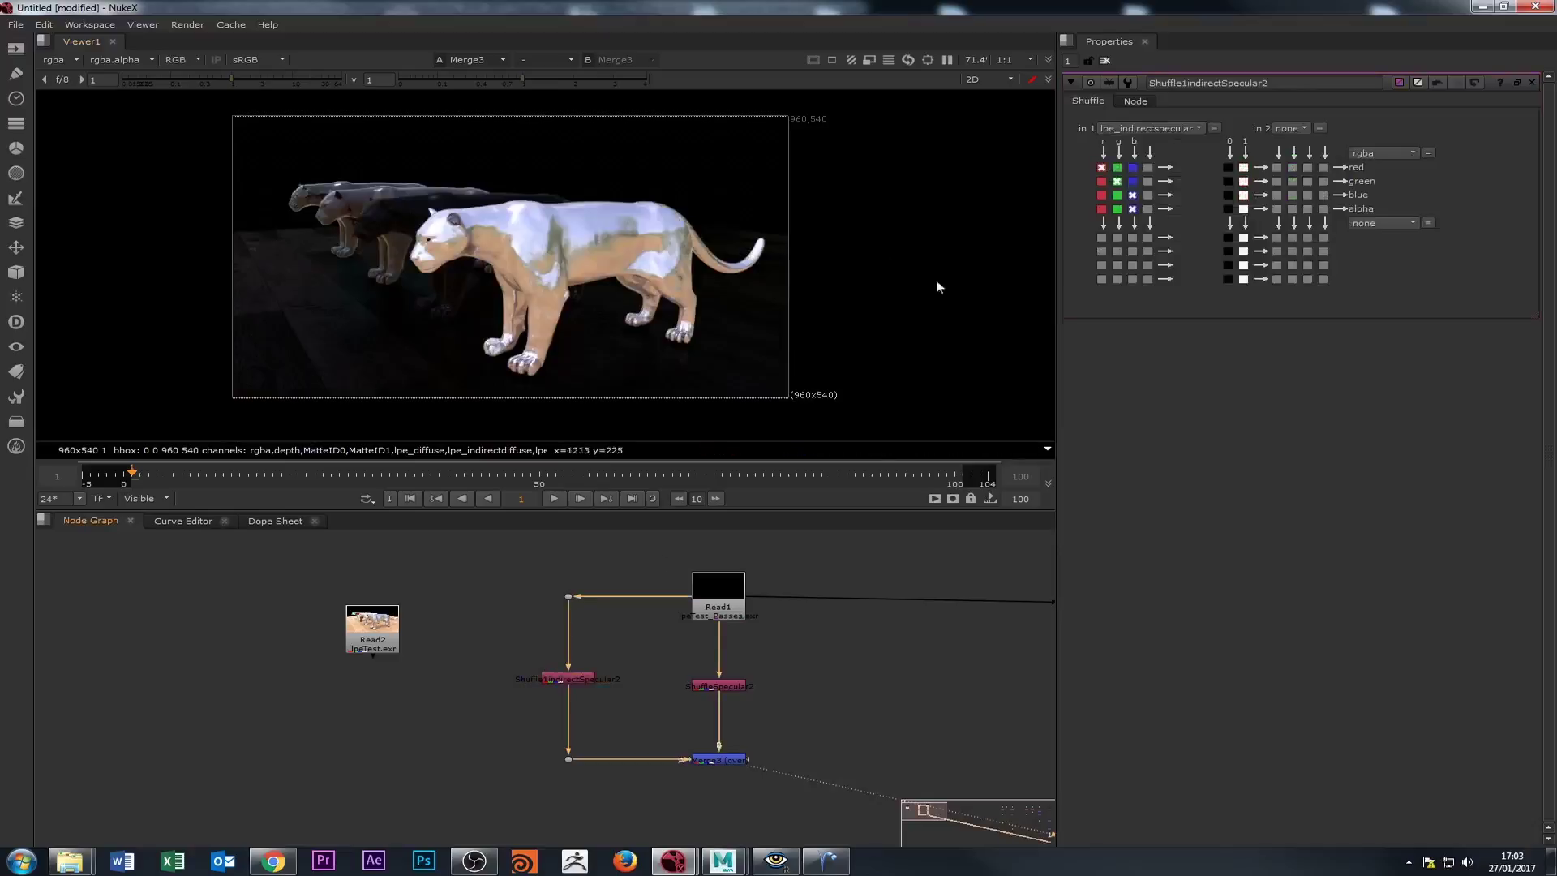
pyautogui.click(1229, 209)
# Set the Merge3 operation to plus.
pyautogui.doubleClick(725, 760)
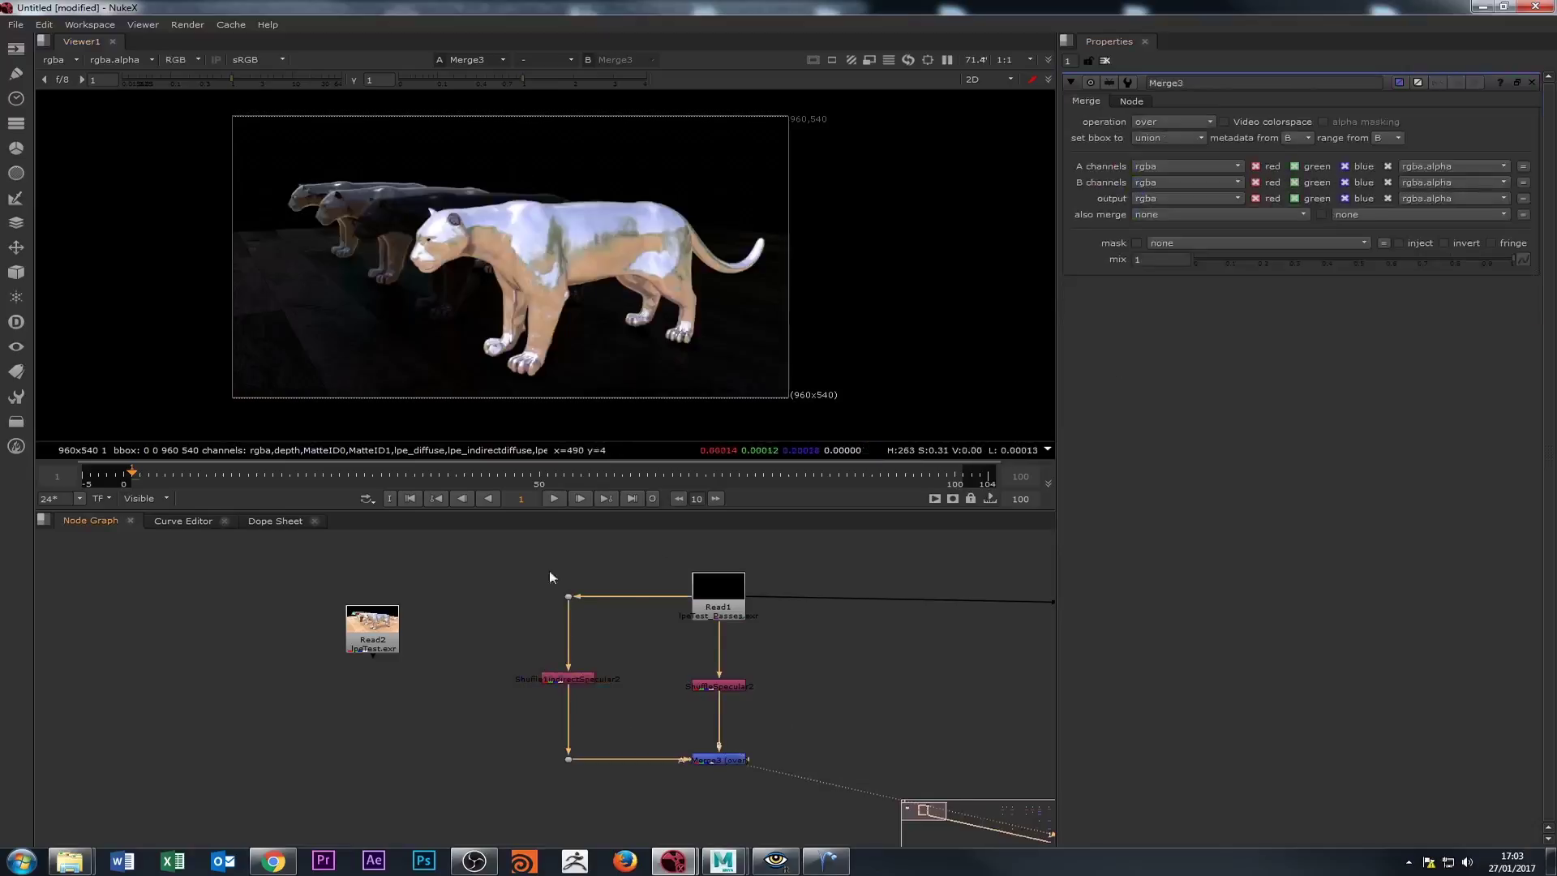
pyautogui.click(721, 759)
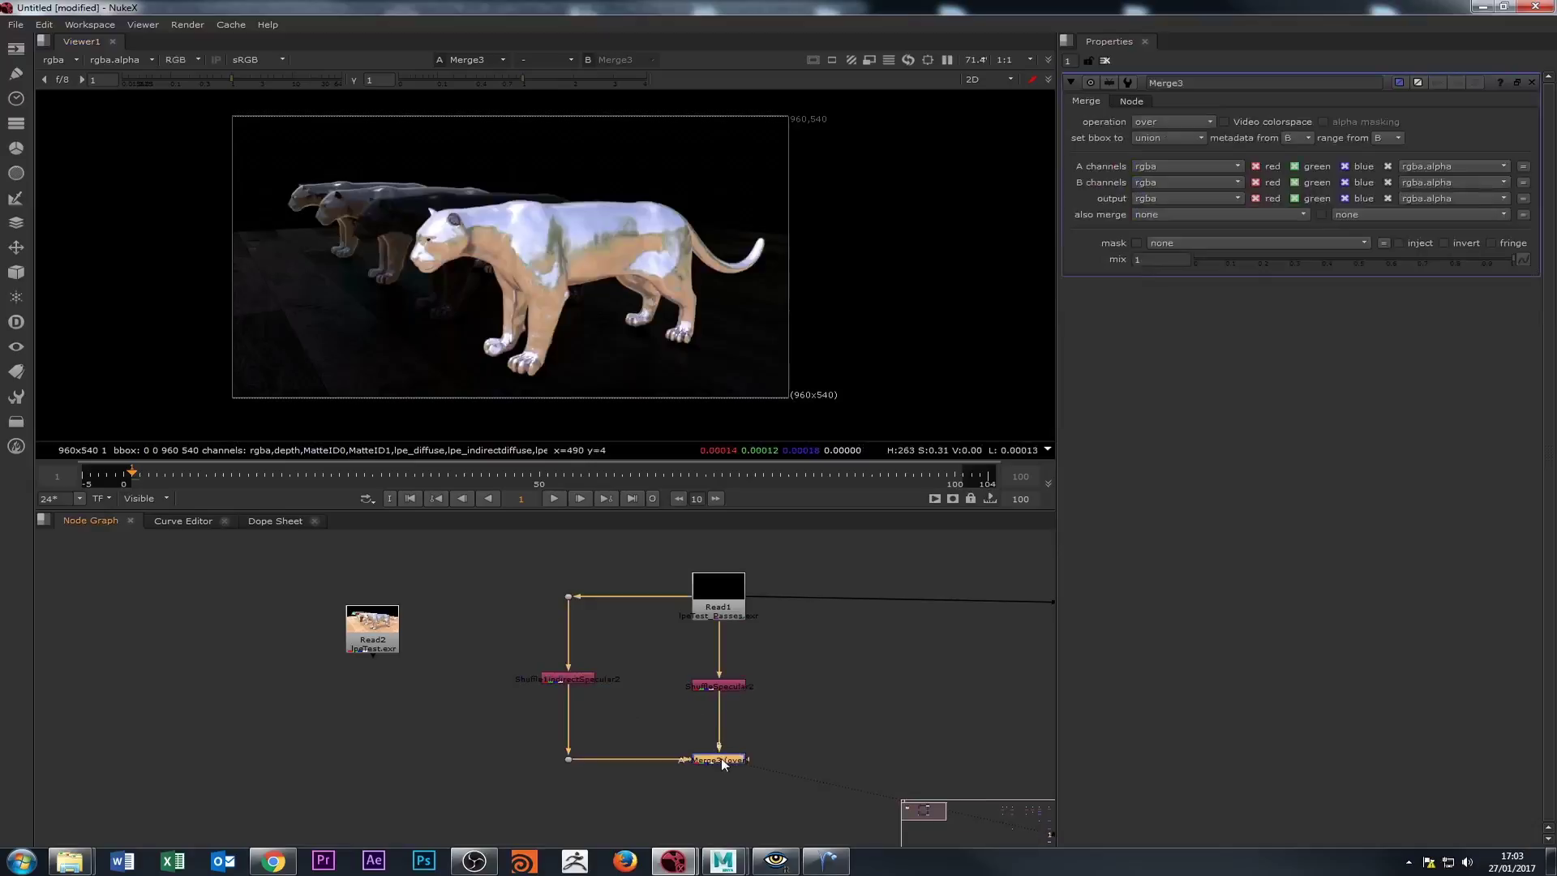
pyautogui.click(720, 758)
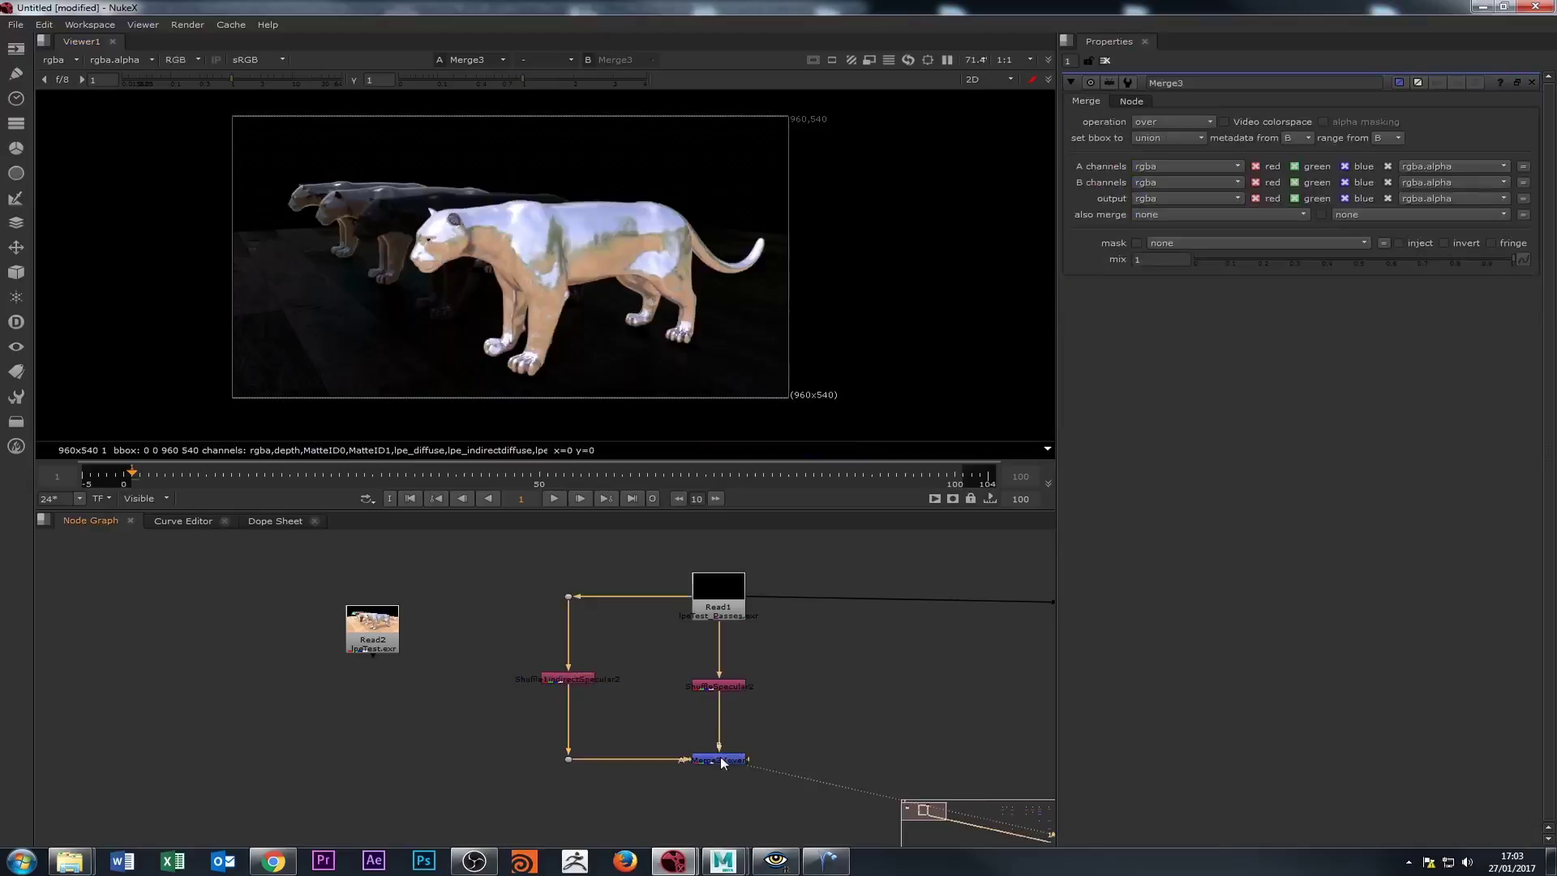
pyautogui.click(1154, 124)
pyautogui.click(1152, 340)
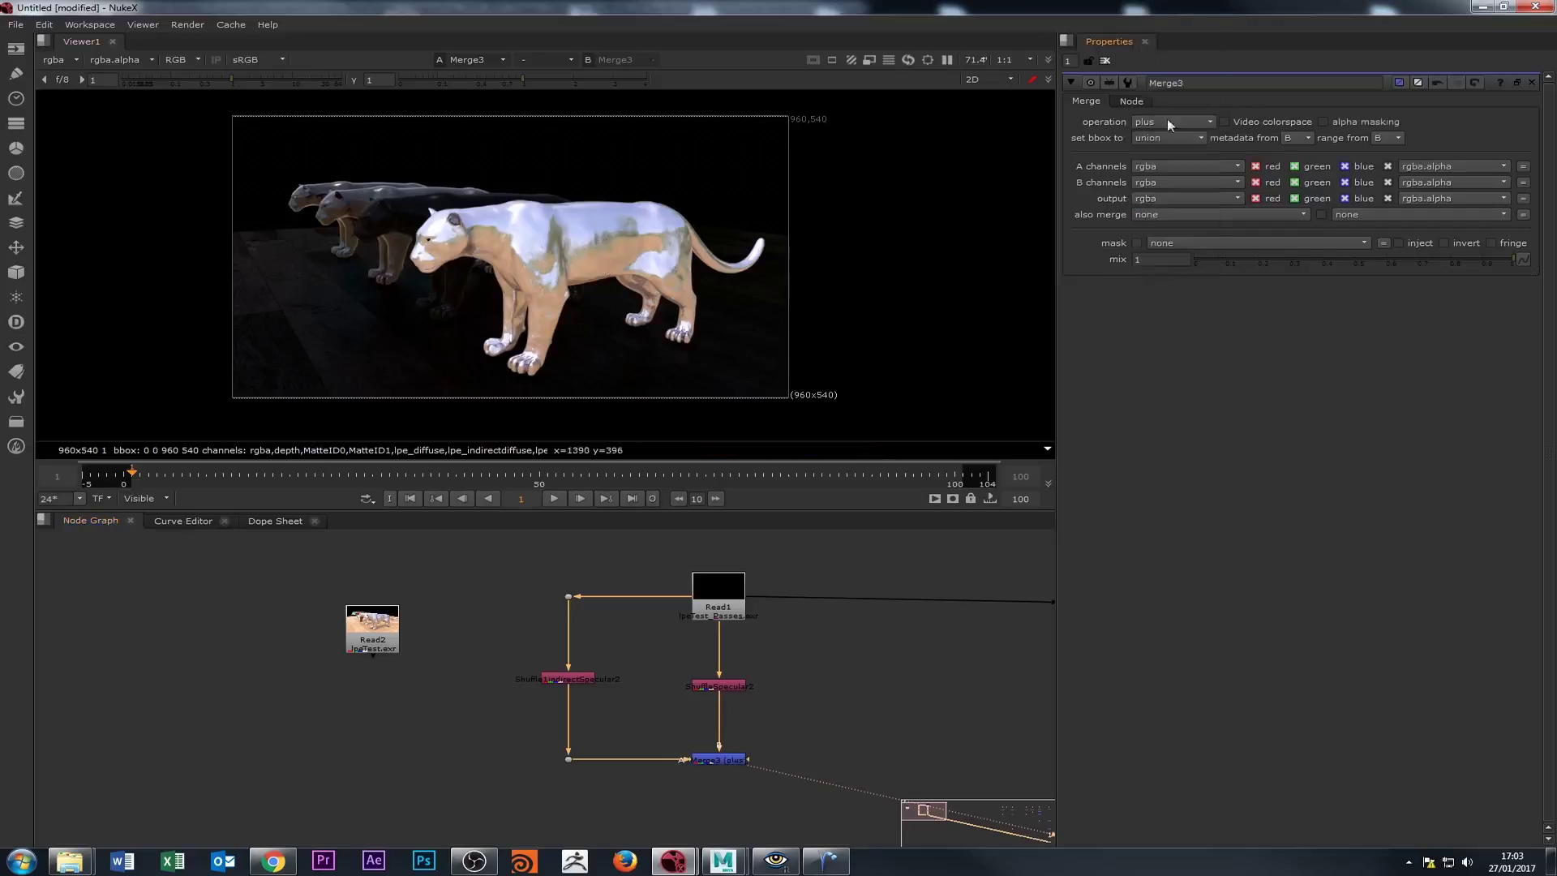
# Compare the separate specular and indirect specular Shuffle outputs with the Merge3 result in the viewer.
pyautogui.click(706, 760)
pyautogui.click(734, 603)
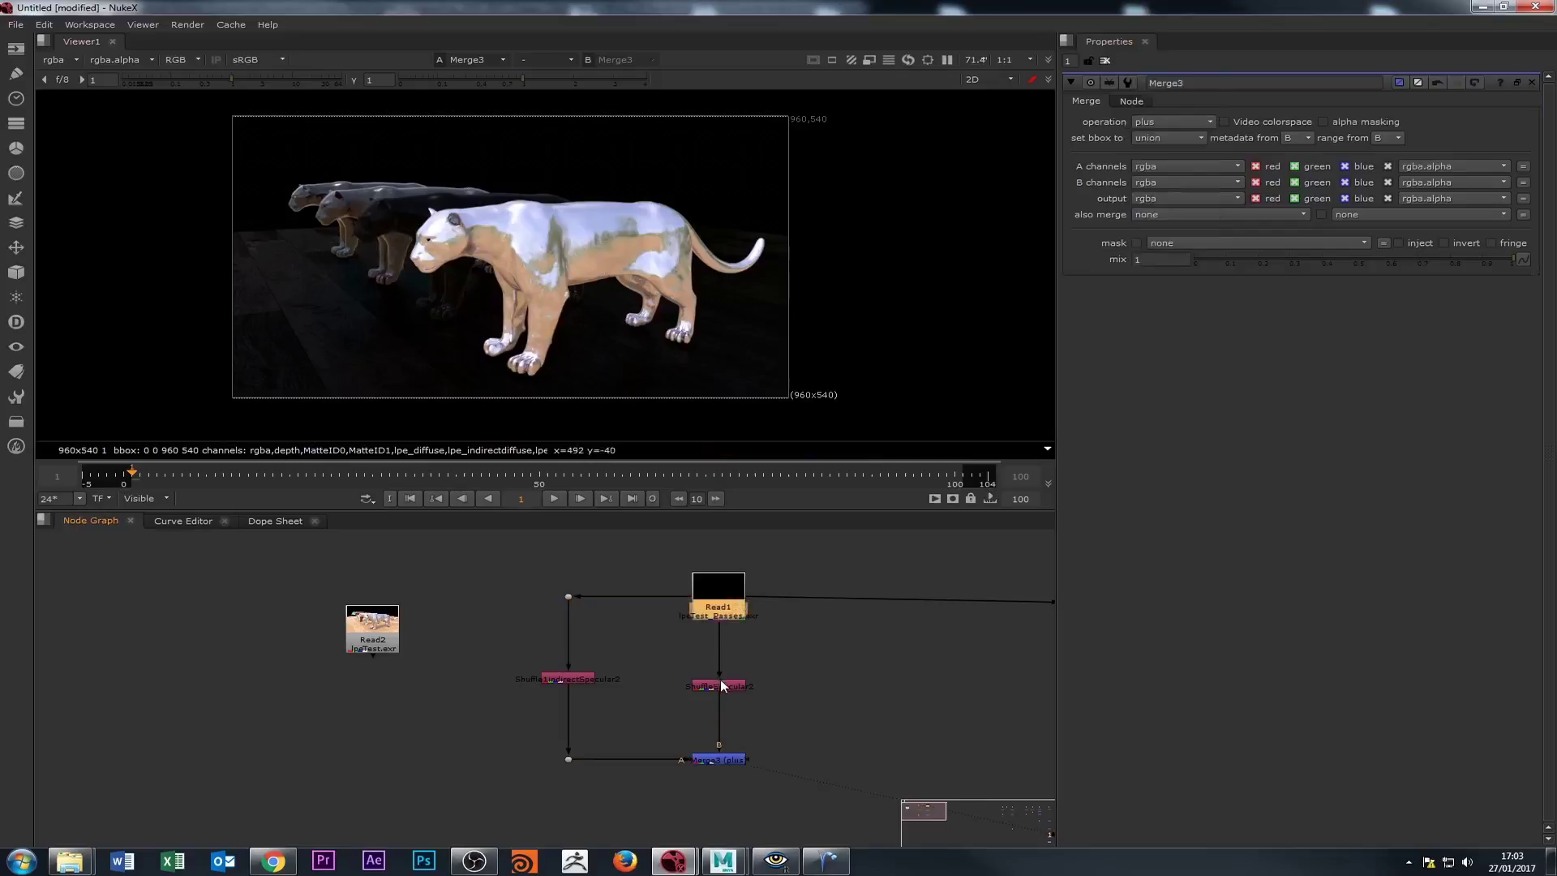
pyautogui.doubleClick(720, 682)
pyautogui.press('1')
pyautogui.press('1')
pyautogui.click(744, 739)
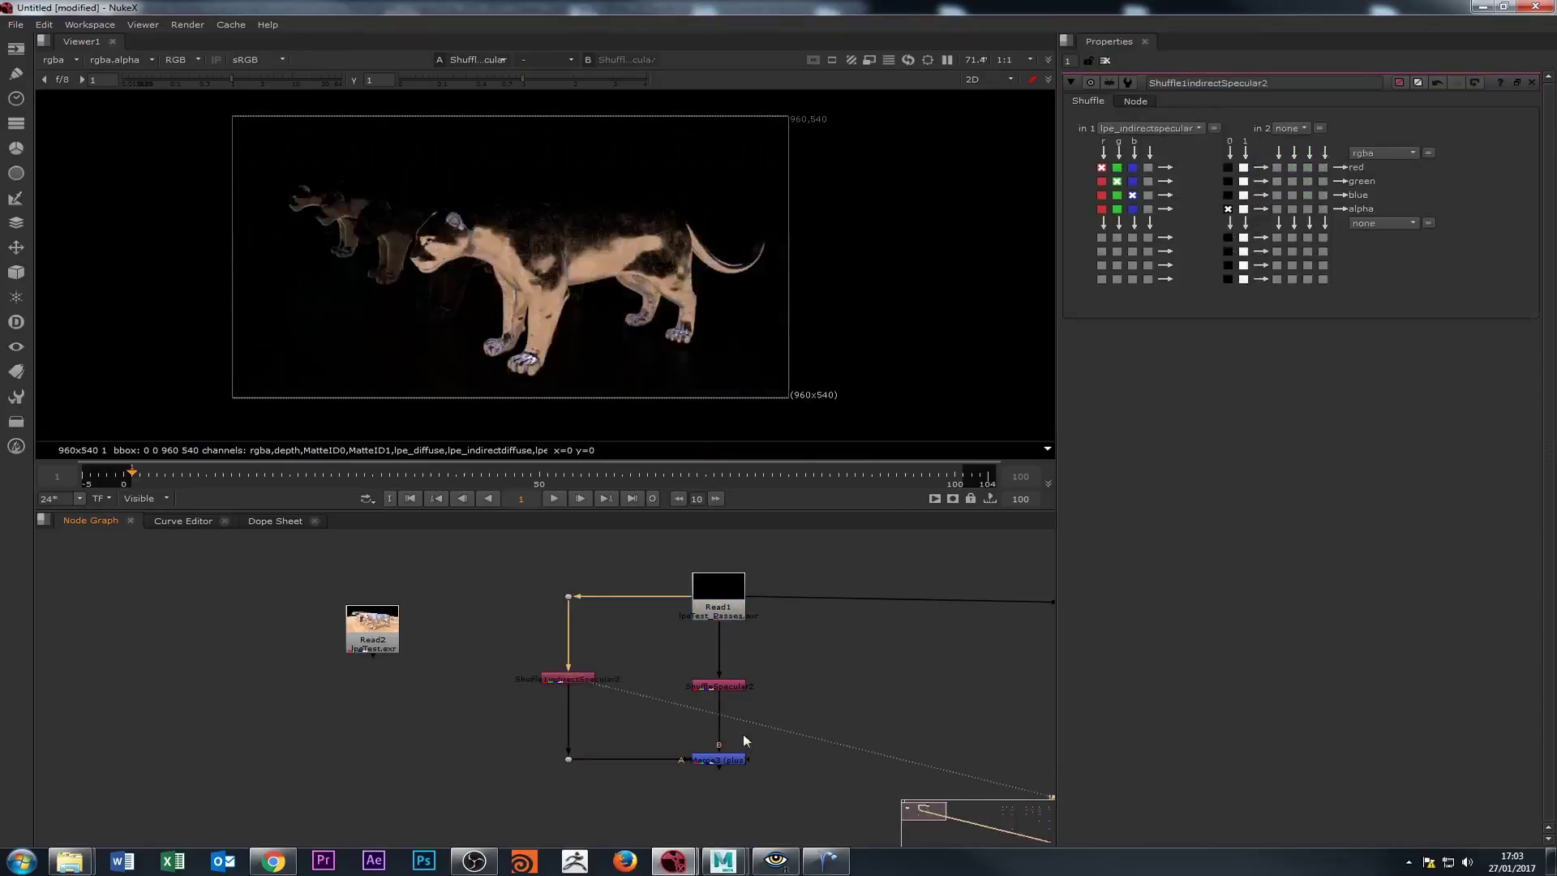
pyautogui.click(726, 761)
pyautogui.press('1')
# Inspect the dark areas of the Merge3 result with the viewer gain raised to 36, and restore the default gain.
pyautogui.scroll(4, 546, 251)
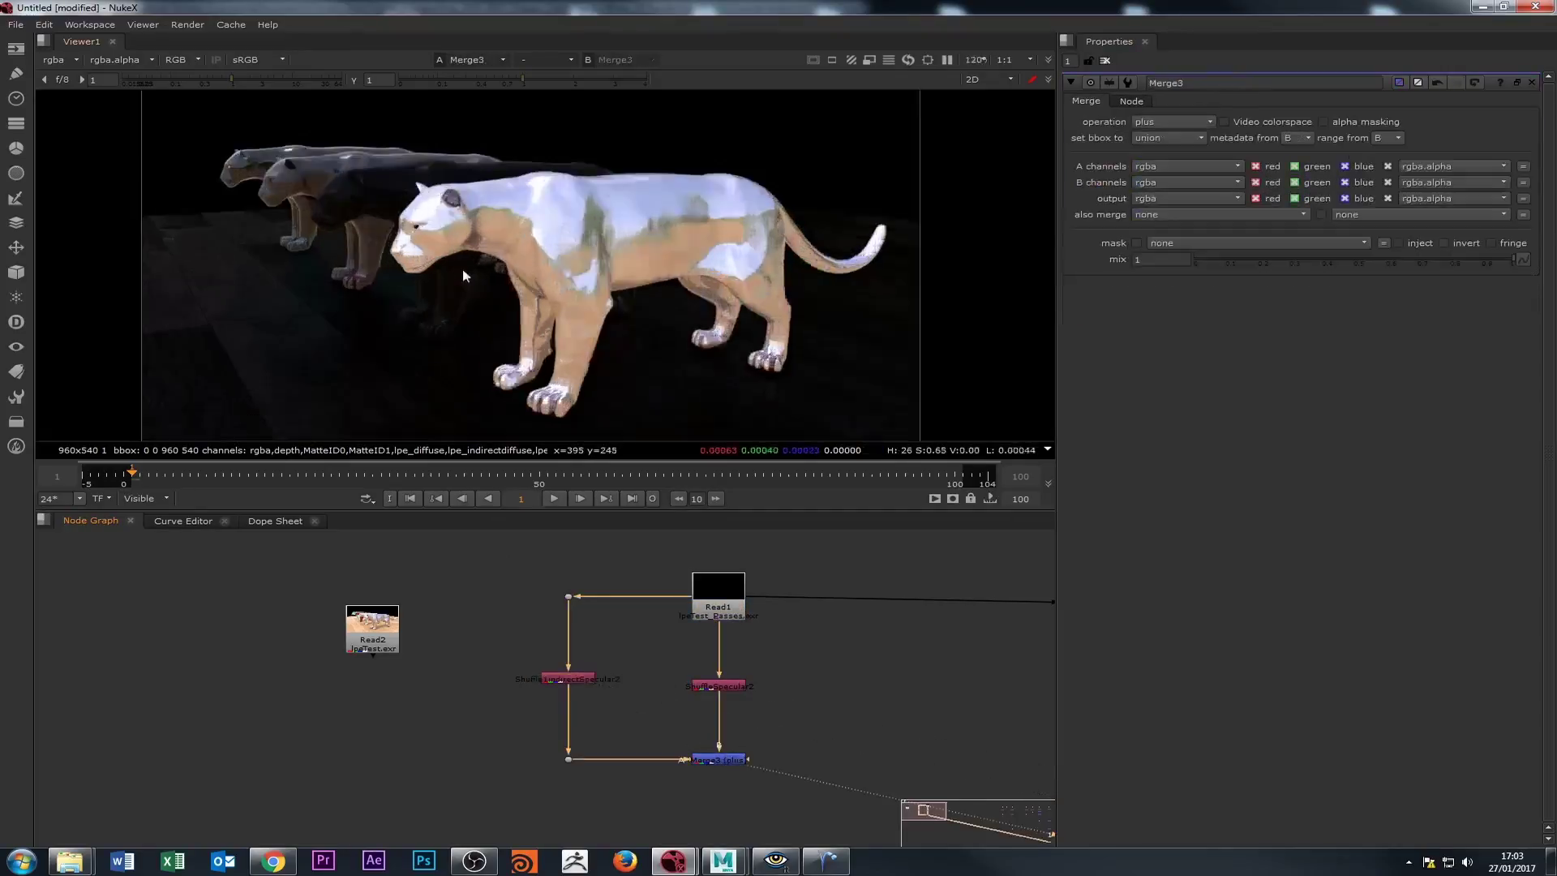
pyautogui.scroll(-4, 440, 321)
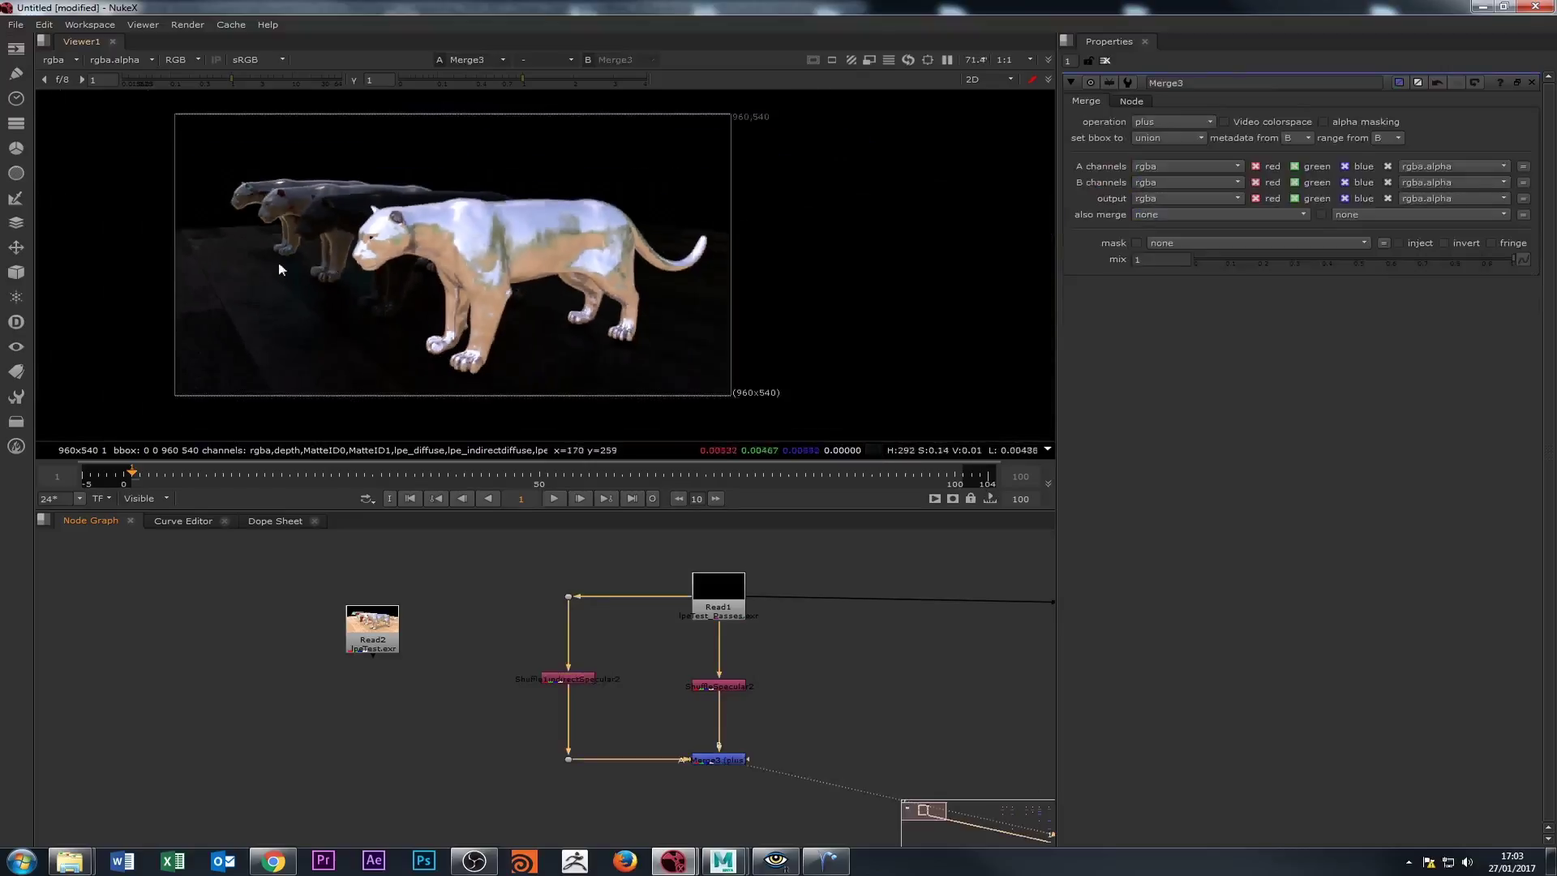
pyautogui.scroll(3, 441, 321)
pyautogui.scroll(2, 566, 278)
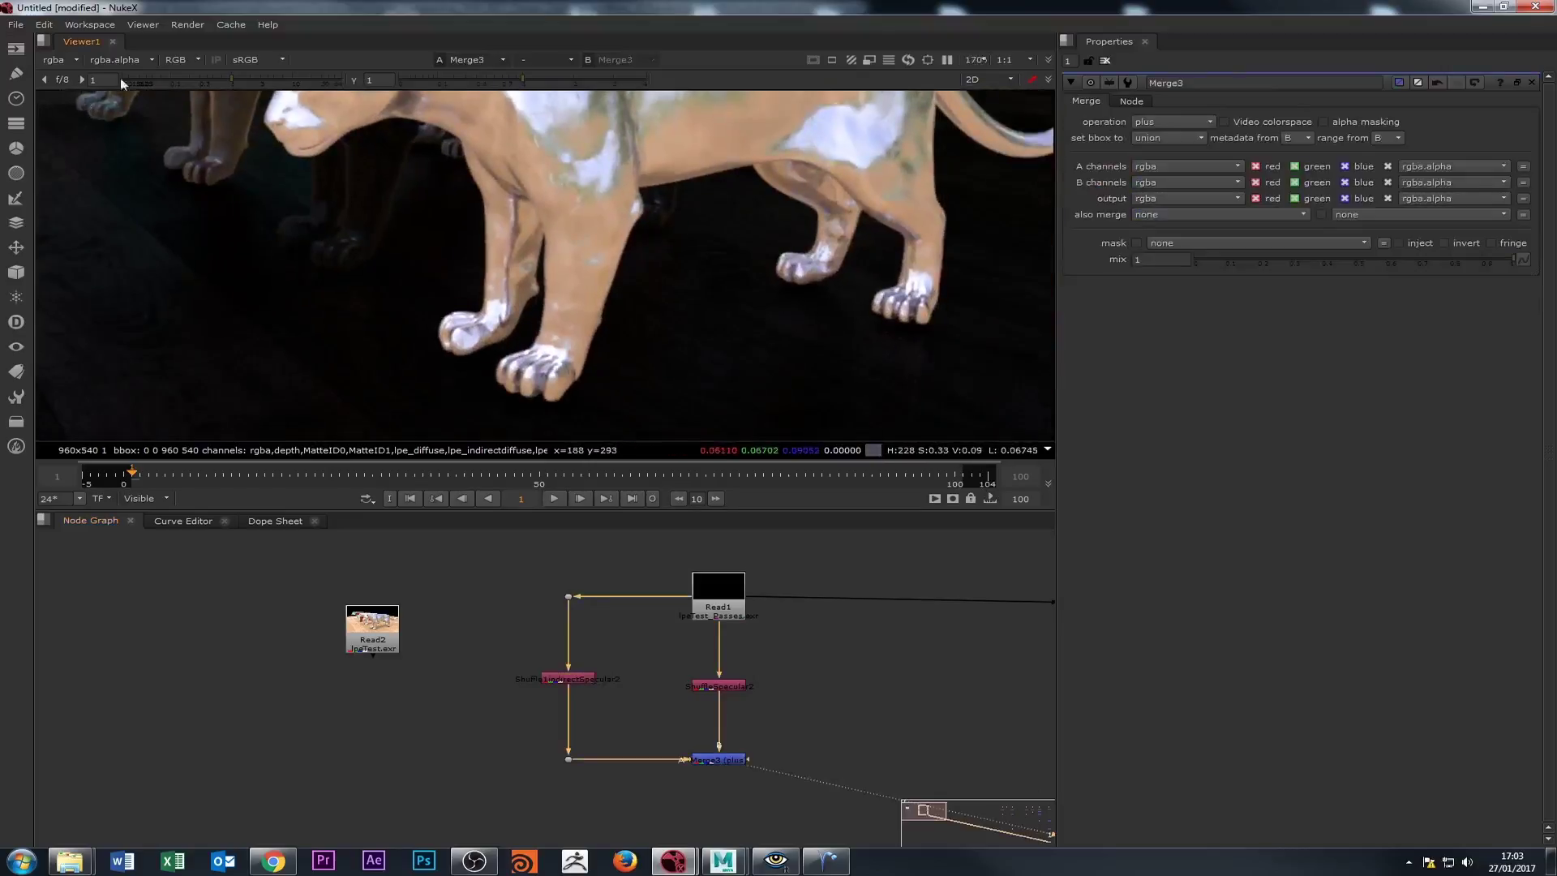
pyautogui.click(235, 77)
pyautogui.moveTo(236, 77); pyautogui.dragTo(327, 75)
pyautogui.scroll(-4, 468, 226)
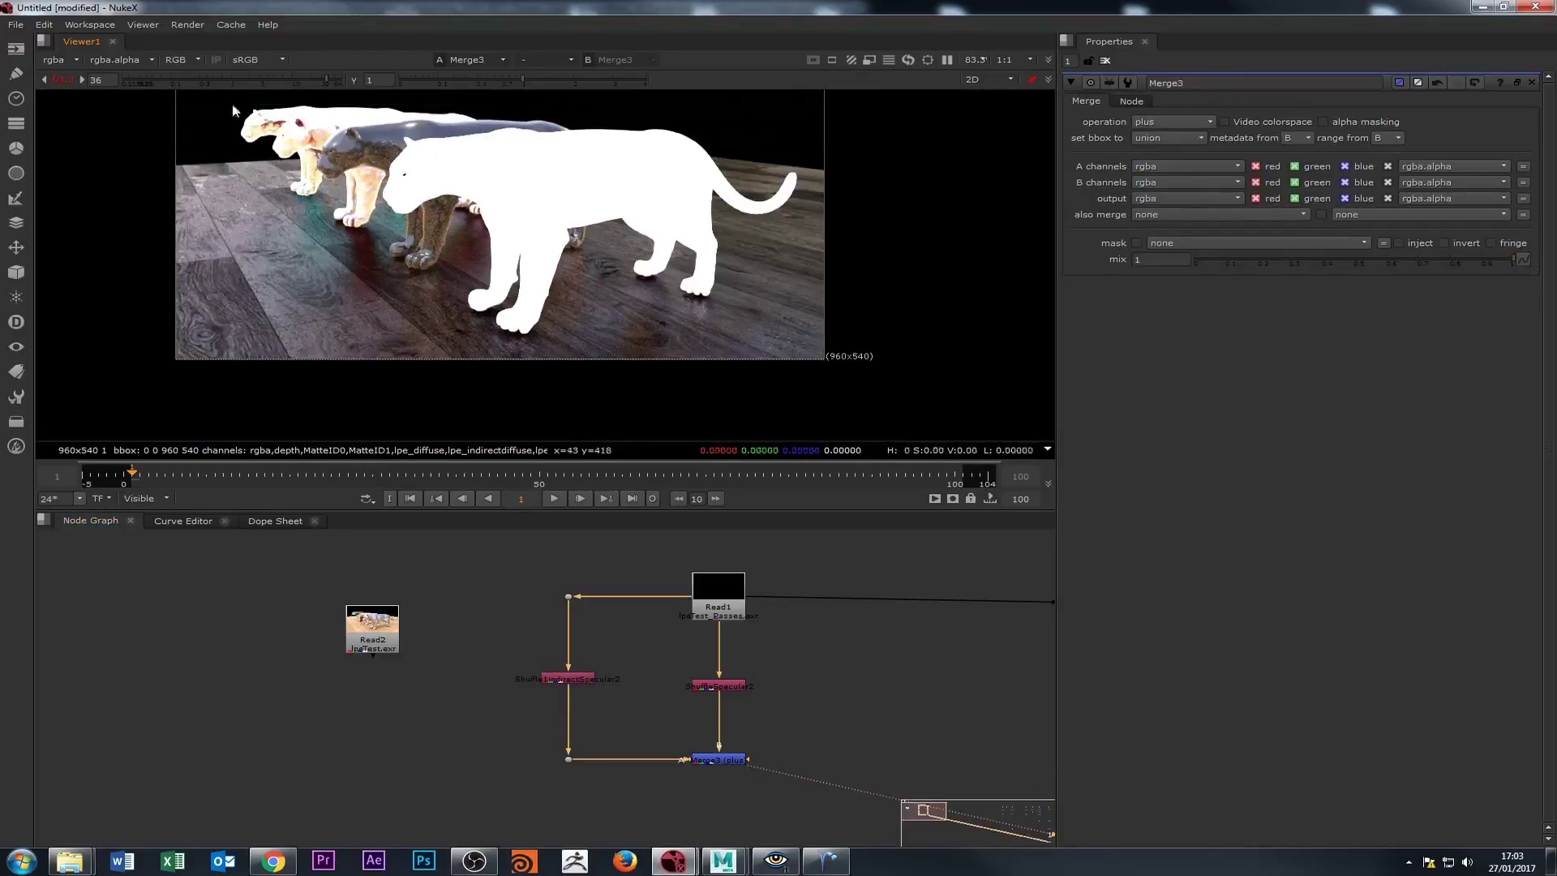
pyautogui.click(62, 80)
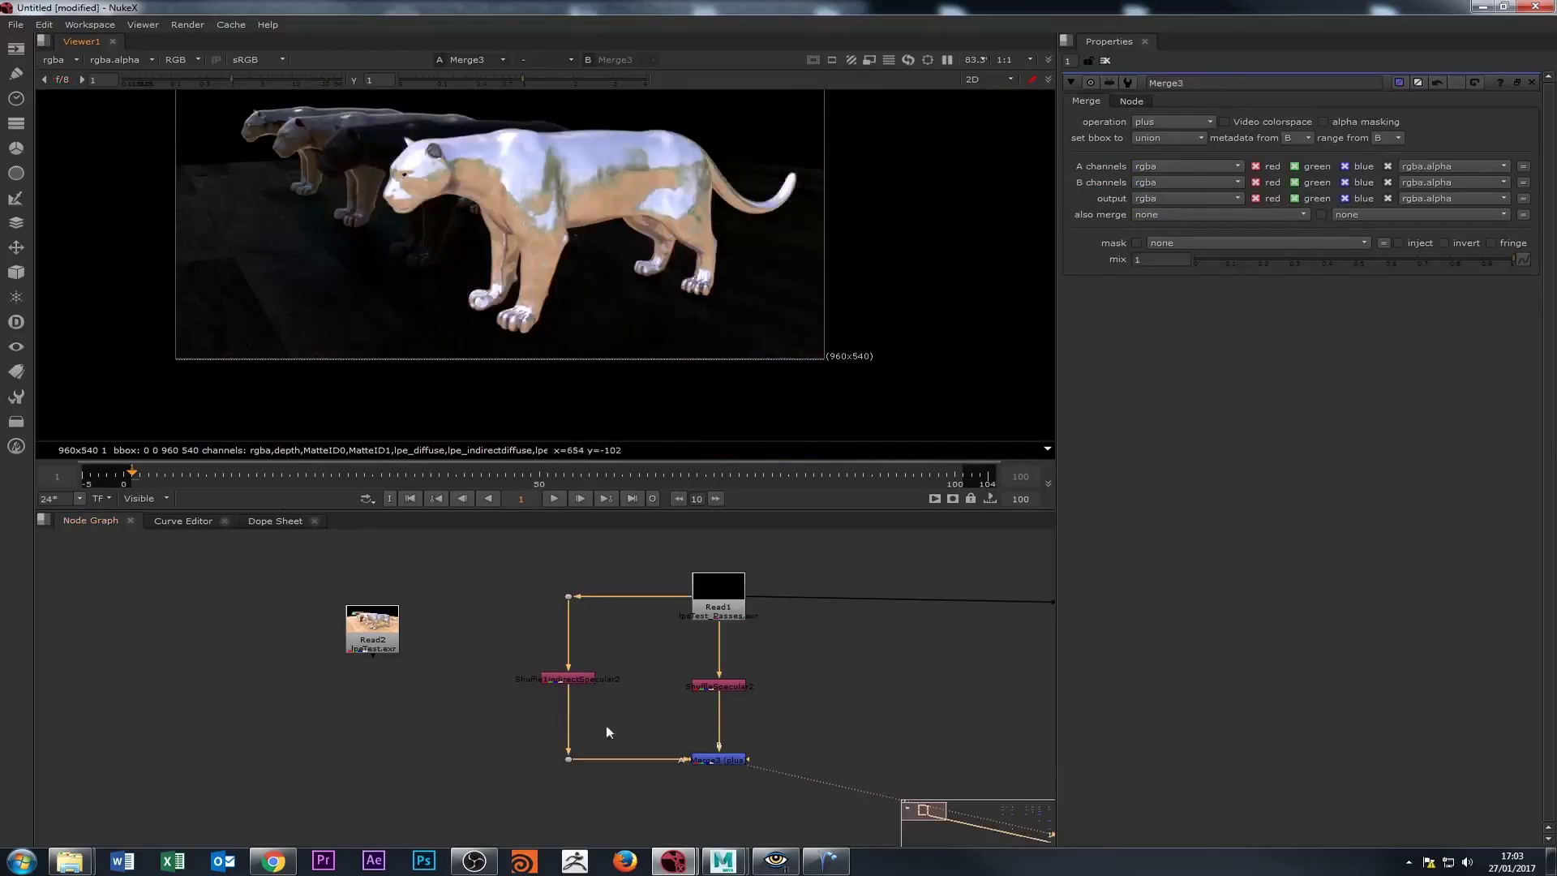
# Review the settings of ShuffleSpecular2 and Merge3.
pyautogui.doubleClick(716, 686)
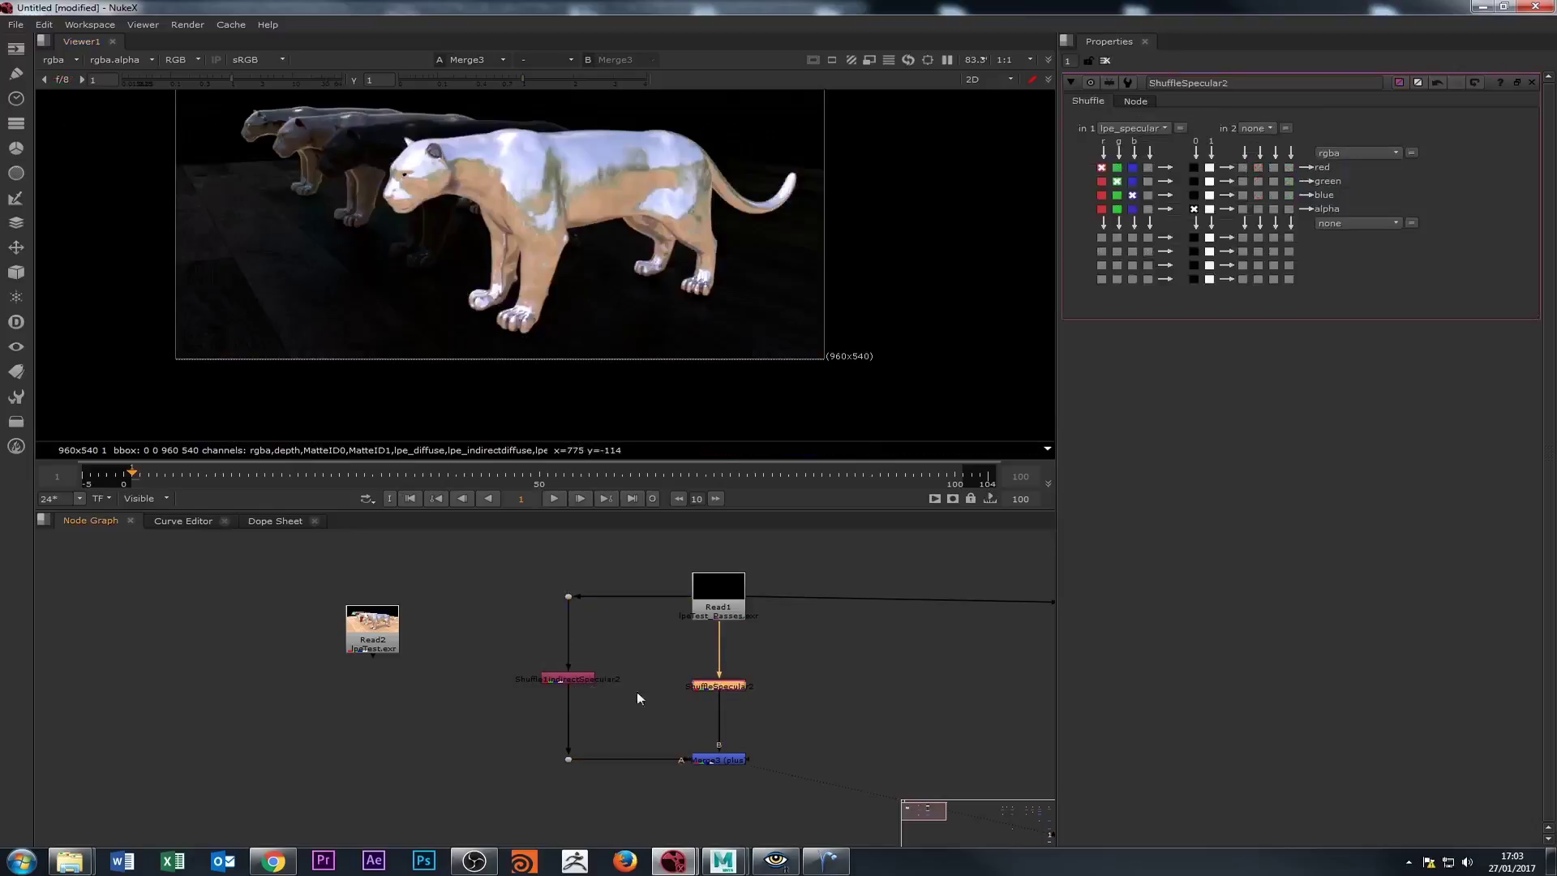
pyautogui.doubleClick(717, 759)
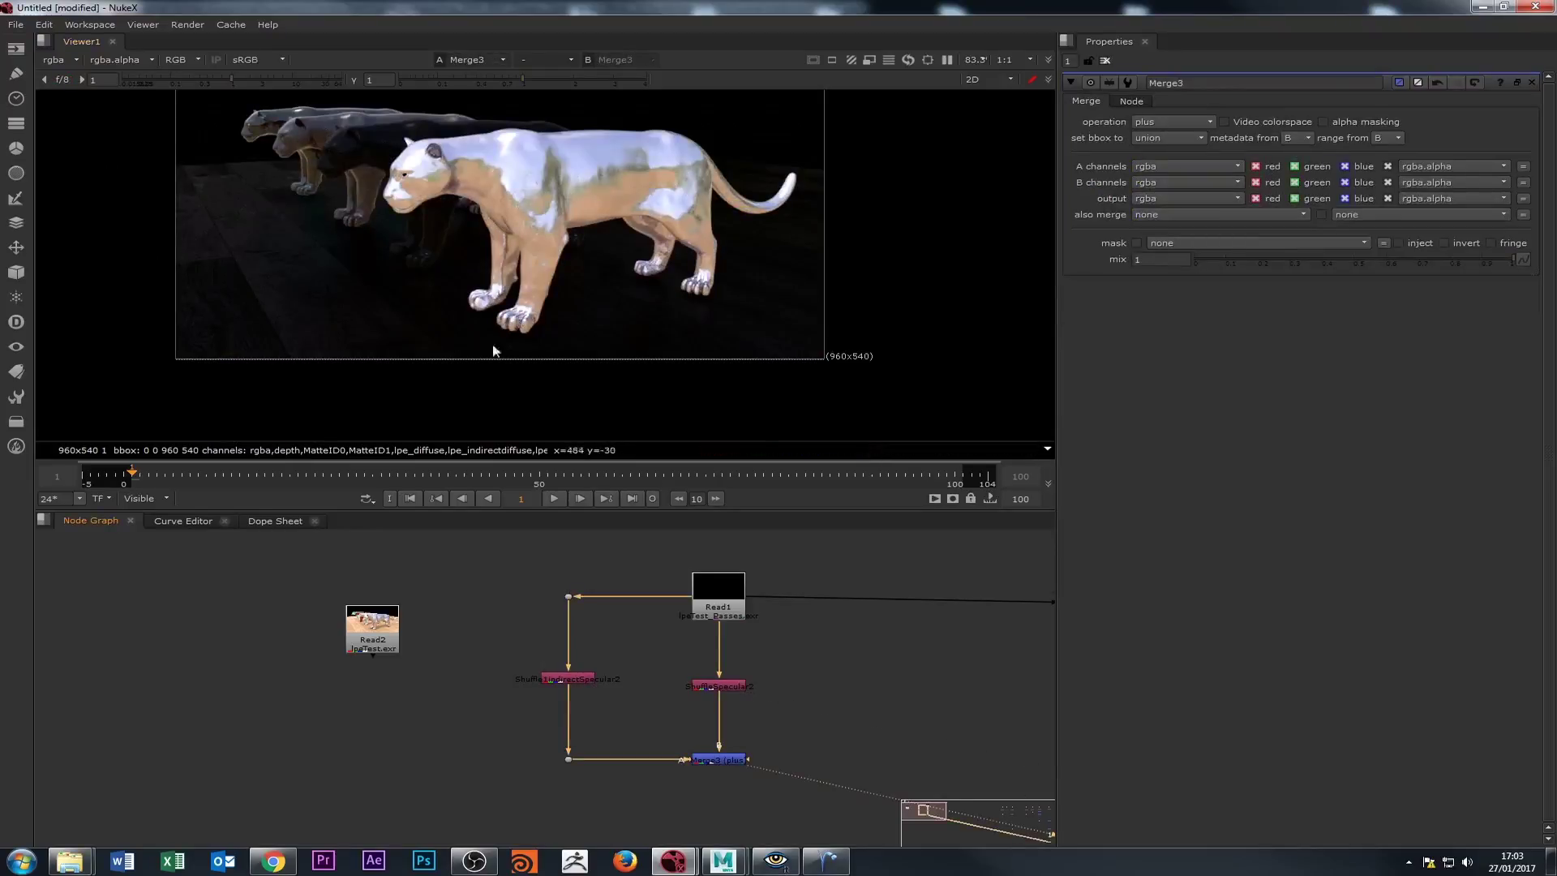
# Move Read1 away from the new branch to sit above the specular branch of the existing Shuffle and Merge network.
pyautogui.scroll(-3, 519, 580)
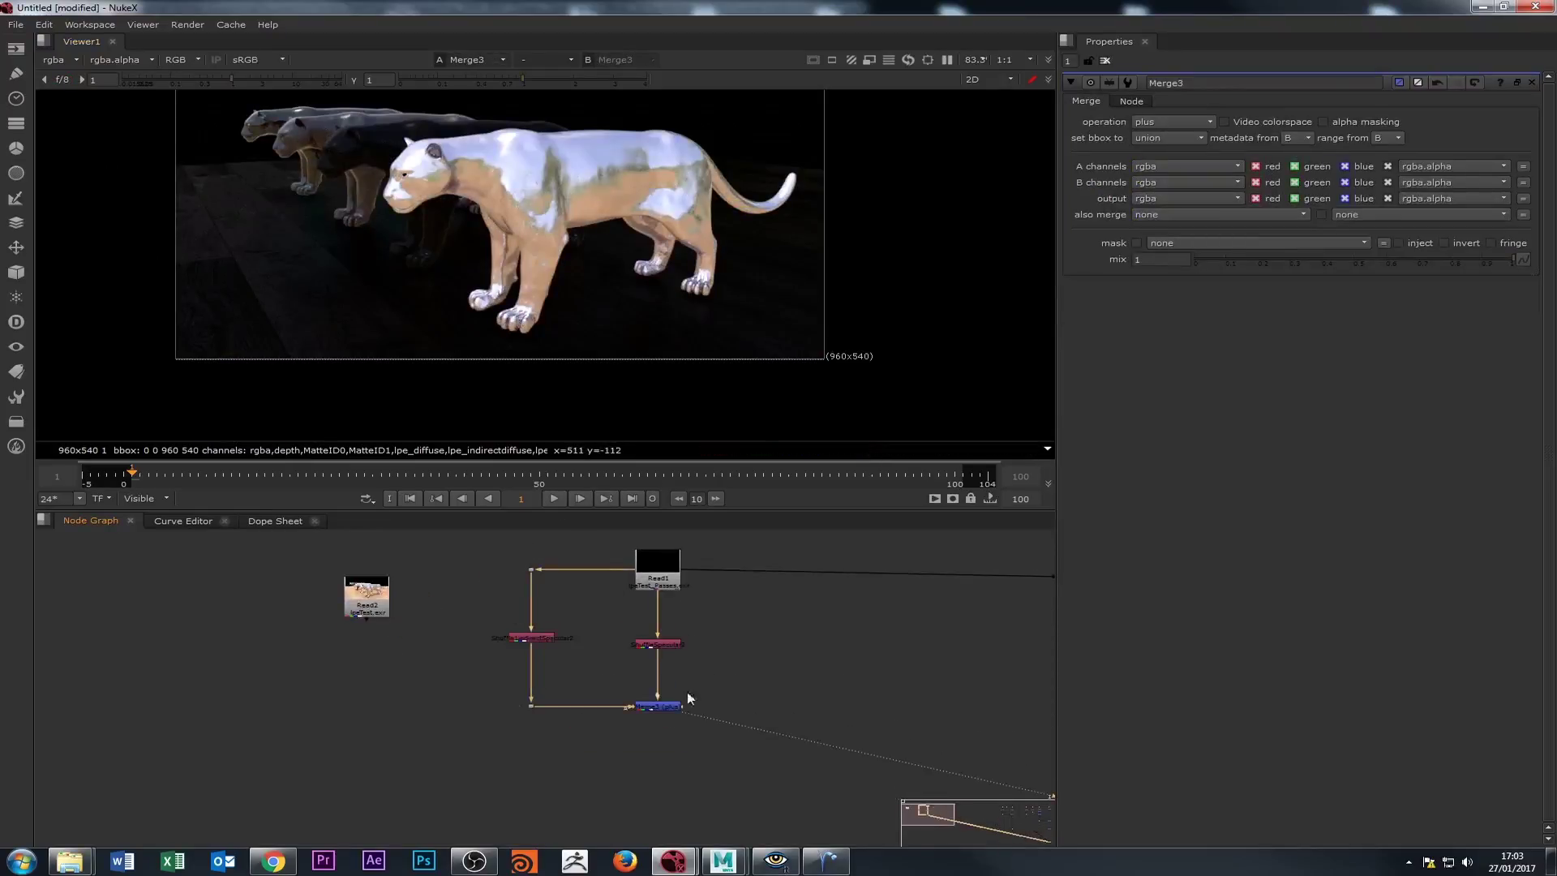
pyautogui.scroll(-3, 676, 665)
pyautogui.scroll(3, 704, 653)
pyautogui.scroll(-3, 814, 685)
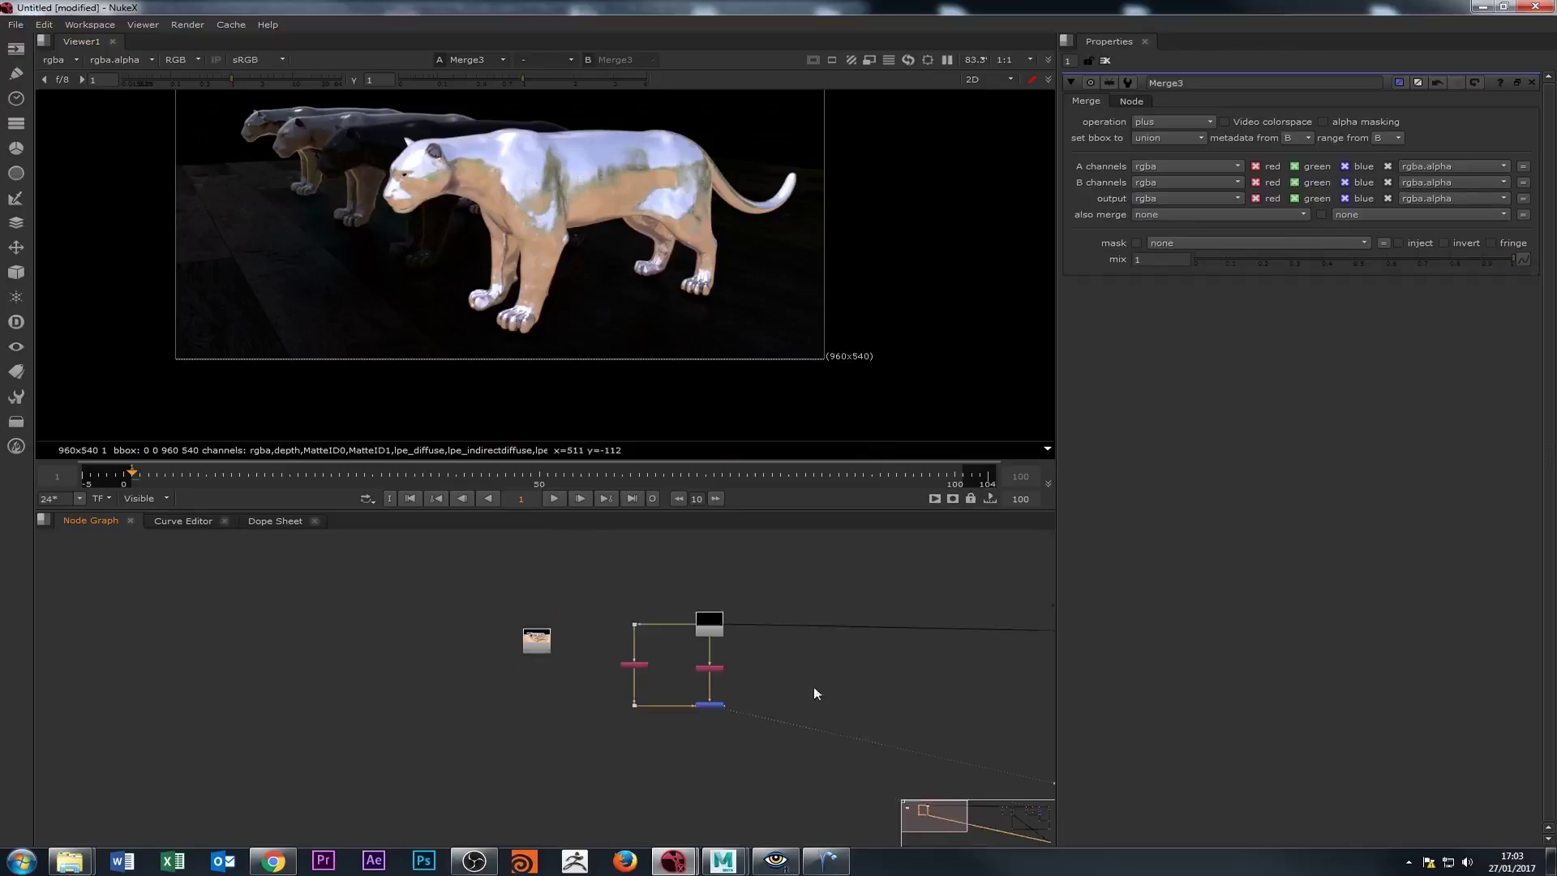
pyautogui.moveTo(814, 686); pyautogui.dragTo(323, 654)
pyautogui.scroll(-3, 694, 707)
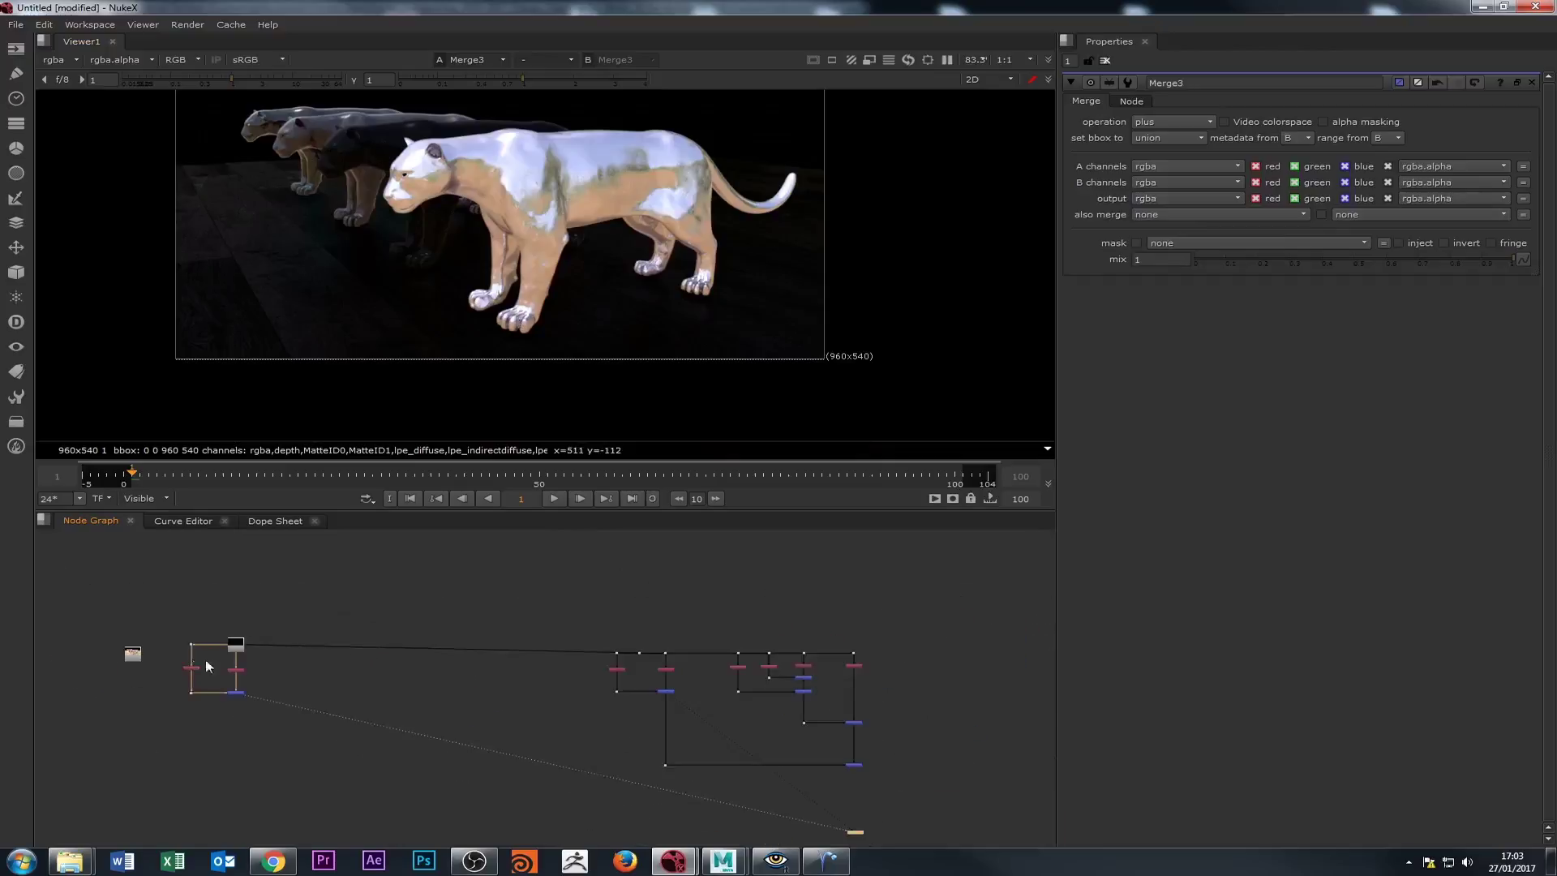
pyautogui.moveTo(230, 647); pyautogui.dragTo(653, 620)
# View Read1, ShuffleSpecular and ShuffleindirectSpecular of the existing network one after another, examining each node's settings.
pyautogui.scroll(3, 654, 620)
pyautogui.doubleClick(639, 596)
pyautogui.press('1')
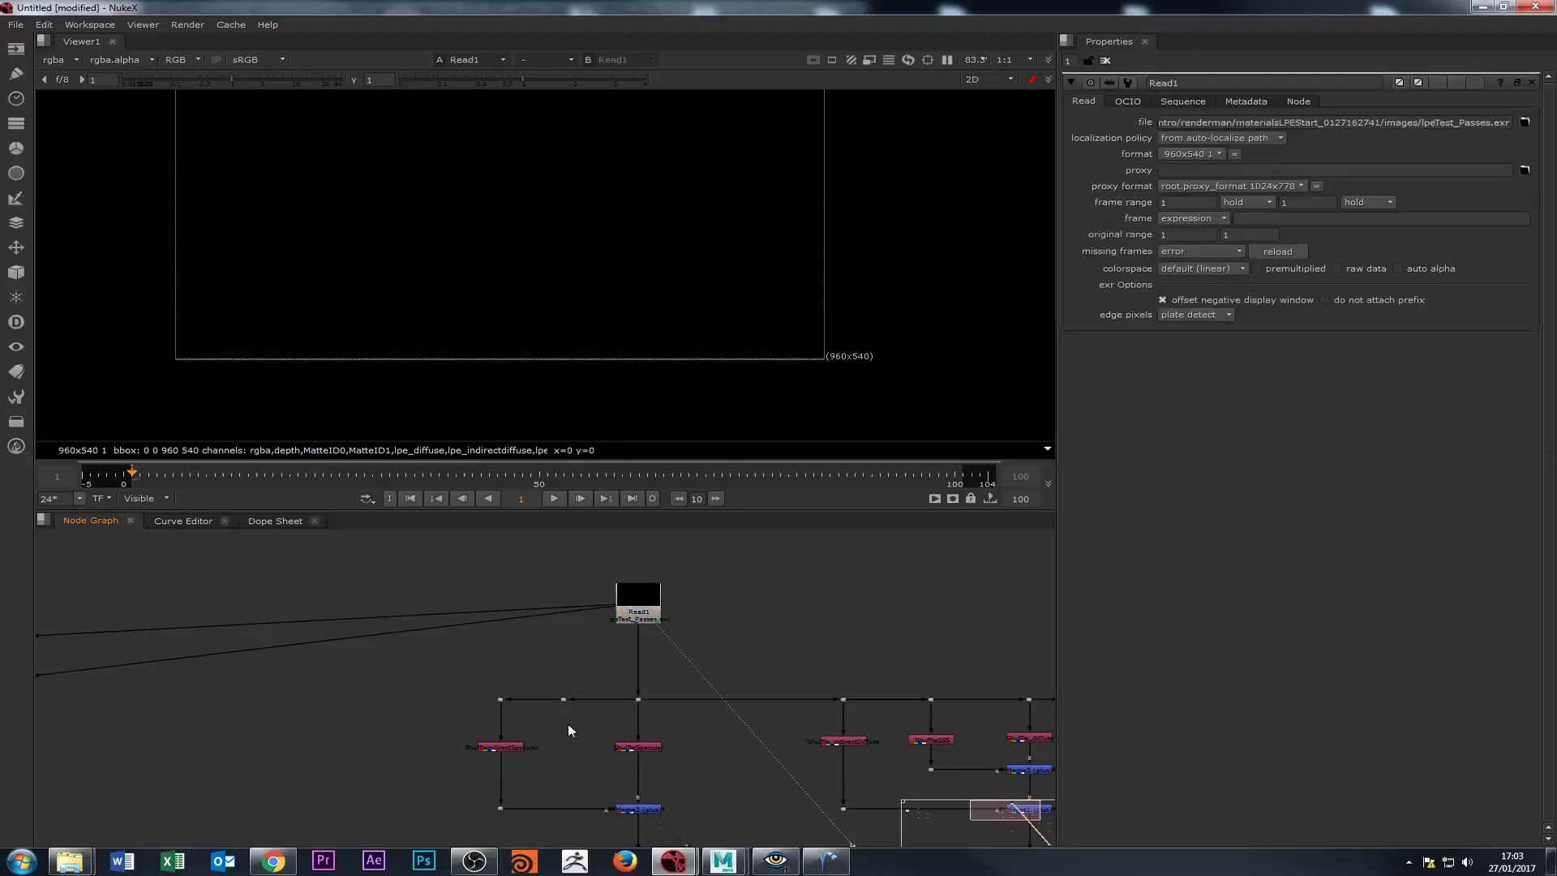
pyautogui.scroll(2, 584, 750)
pyautogui.doubleClick(655, 704)
pyautogui.press('1')
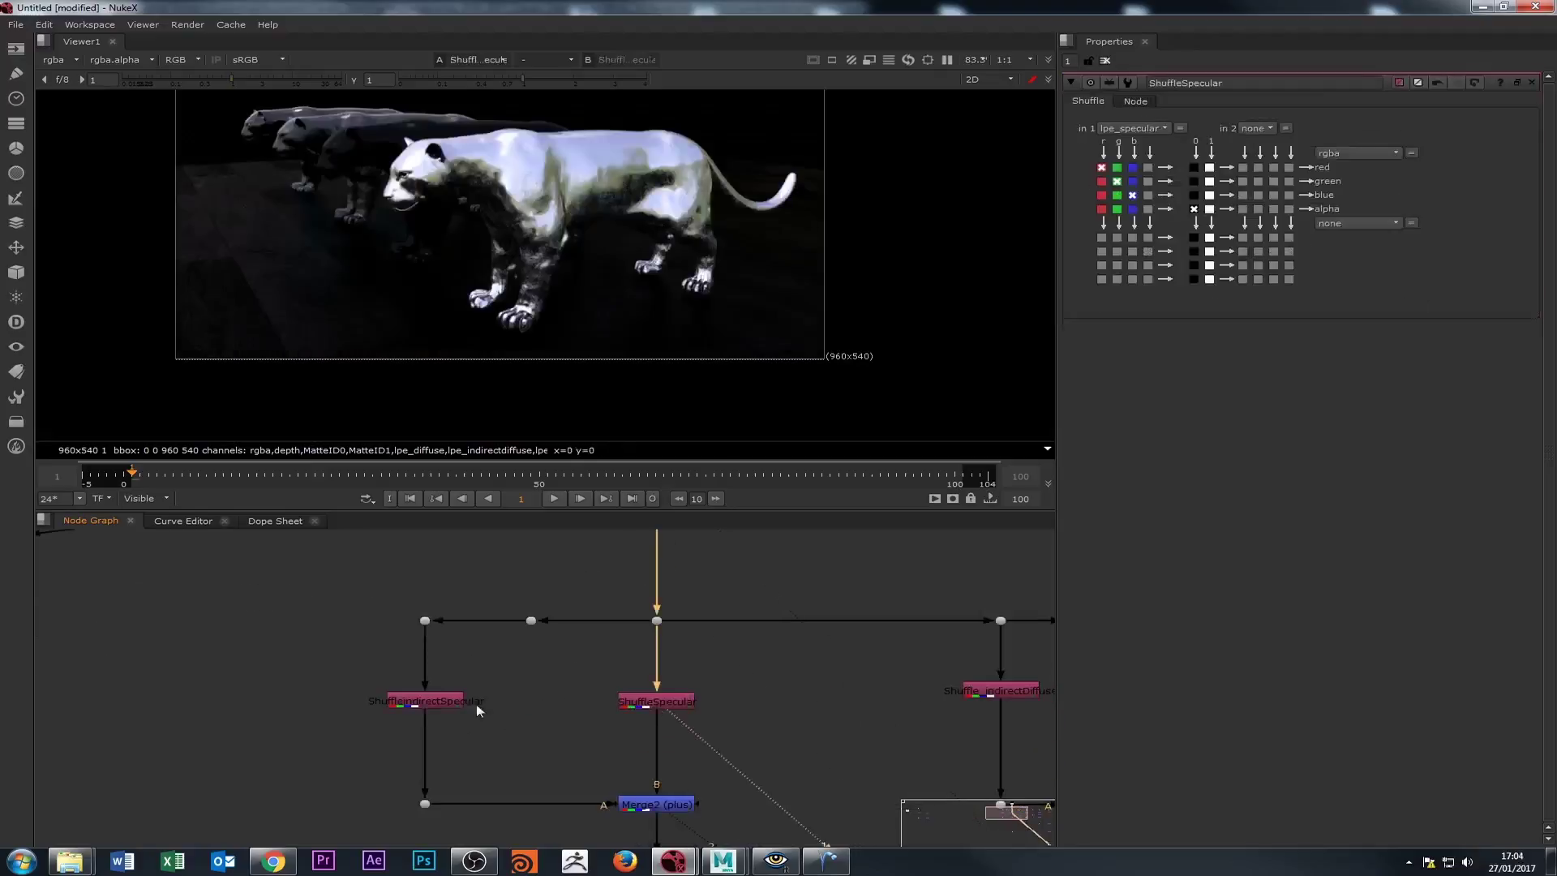
pyautogui.doubleClick(439, 704)
pyautogui.press('1')
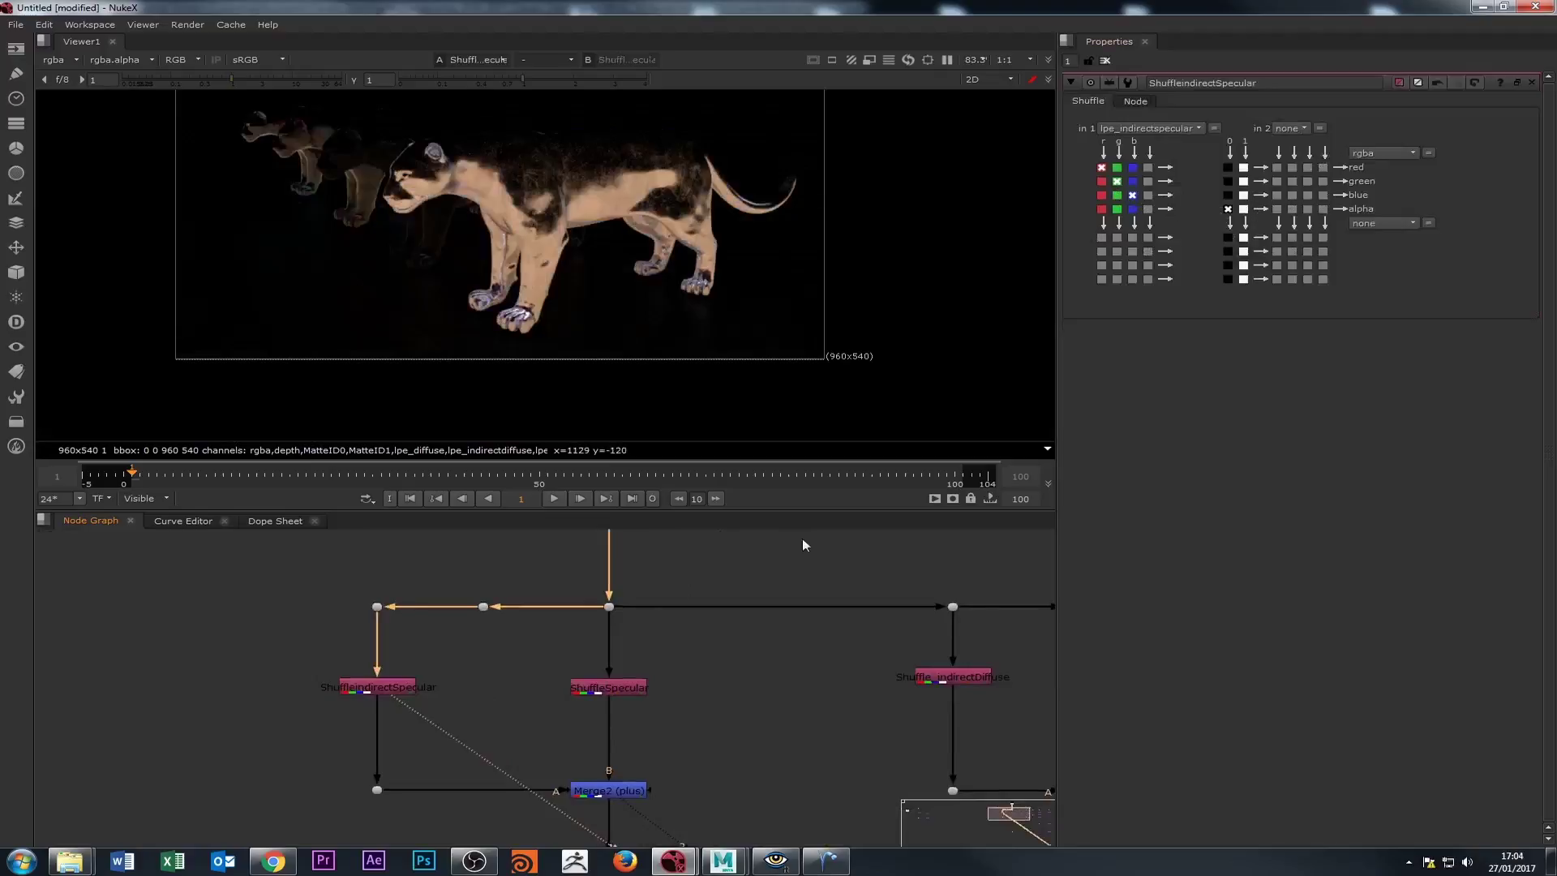
# View Merge2, Shuffle_diffuse and Merge5 one after another, examining each node's settings.
pyautogui.doubleClick(596, 791)
pyautogui.press('1')
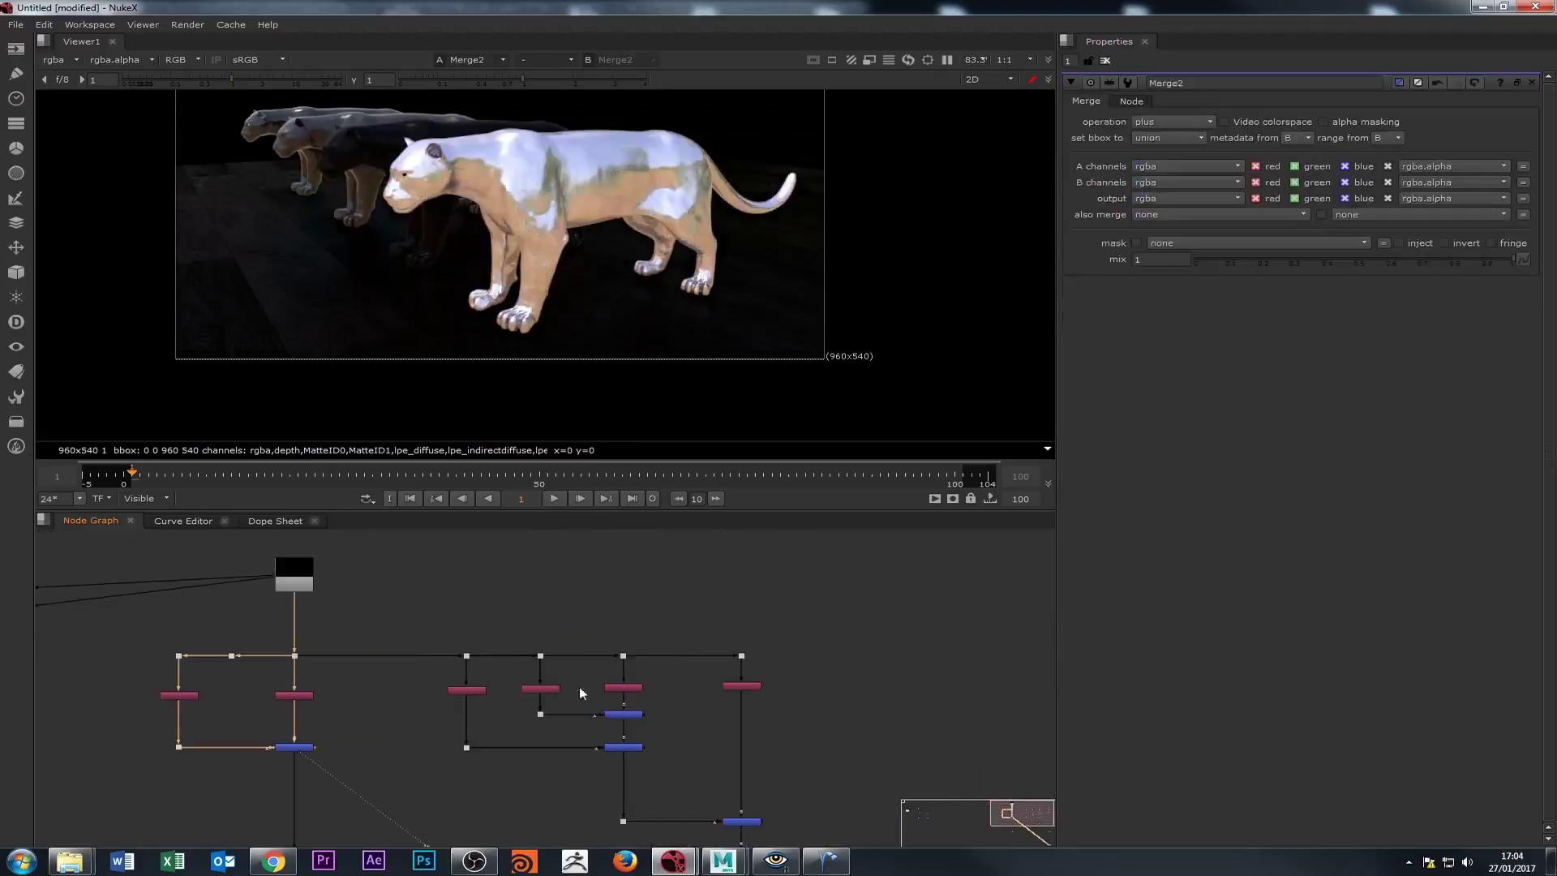
pyautogui.doubleClick(660, 696)
pyautogui.press('1')
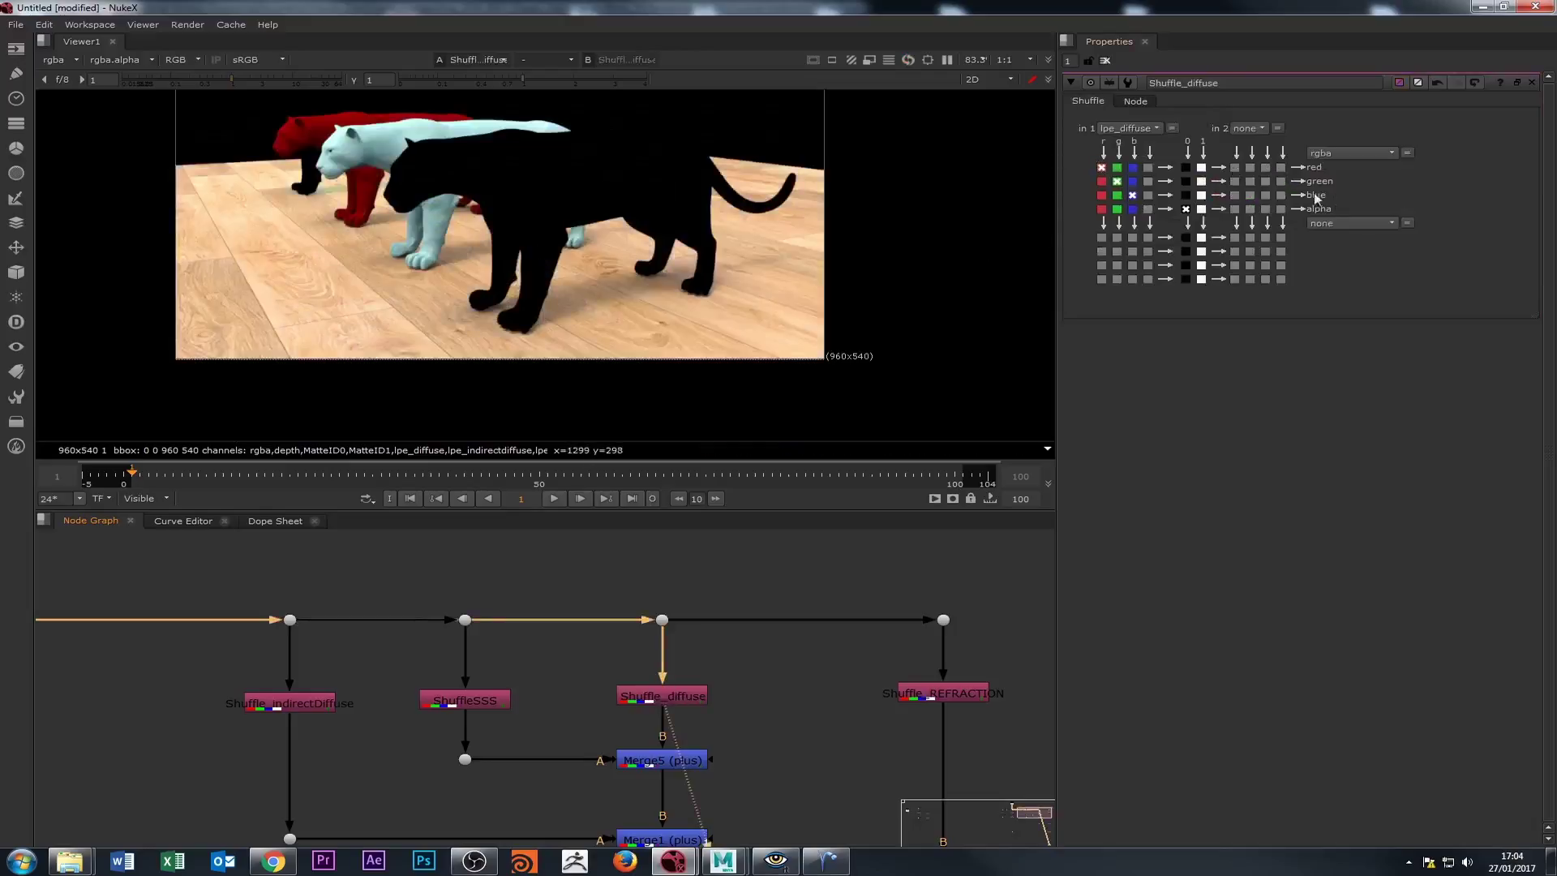
pyautogui.doubleClick(648, 761)
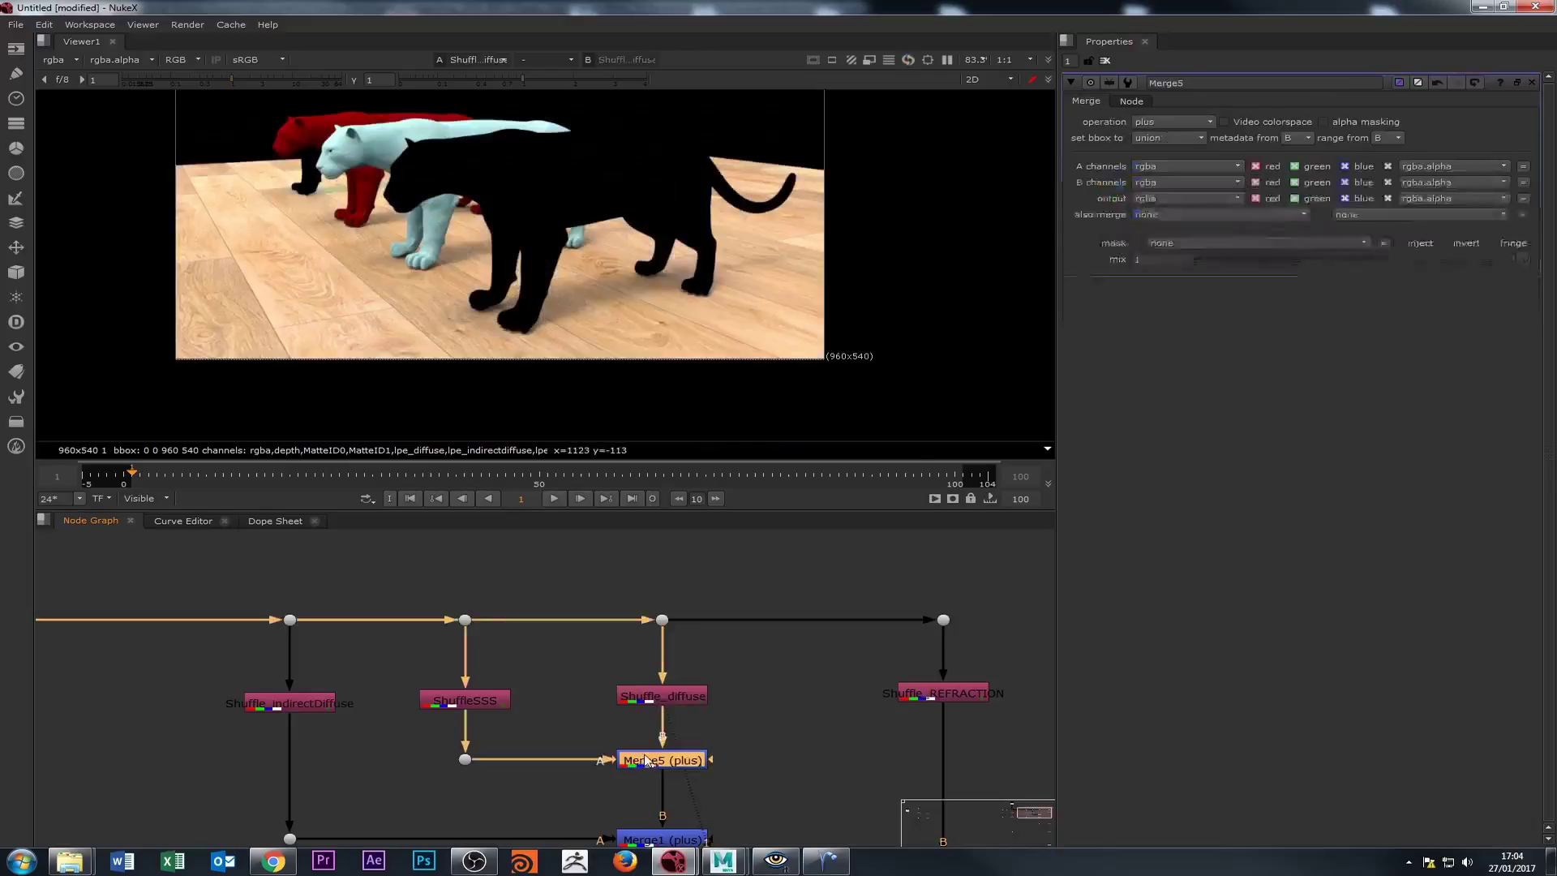
pyautogui.press('1')
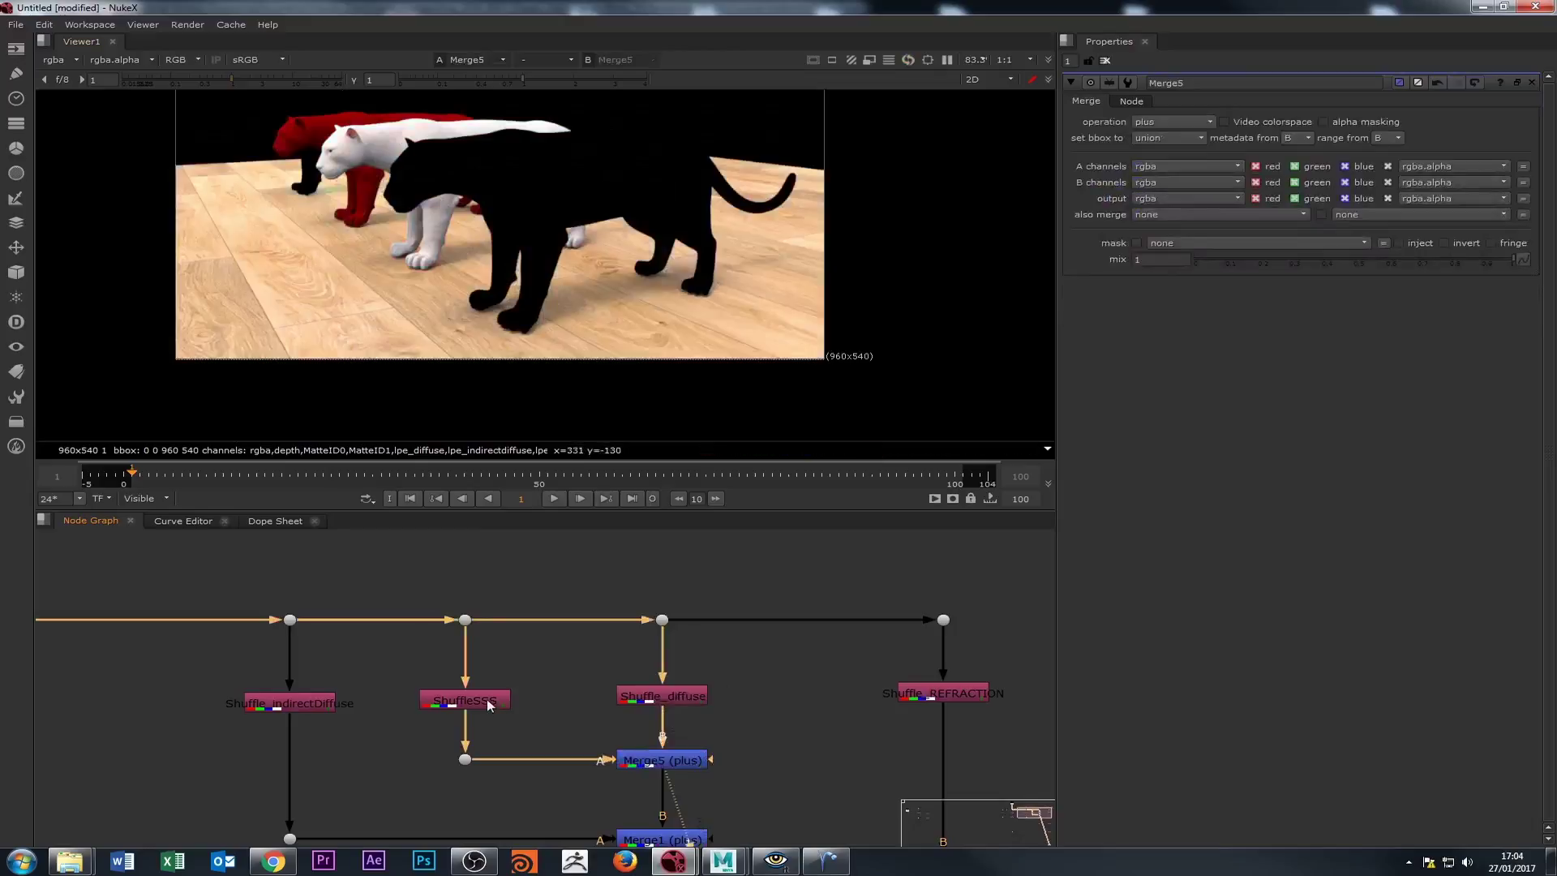
# Toggle Merge5 off and on to compare the middle panther with and without the subsurface pass.
pyautogui.click(652, 761)
pyautogui.press('d')
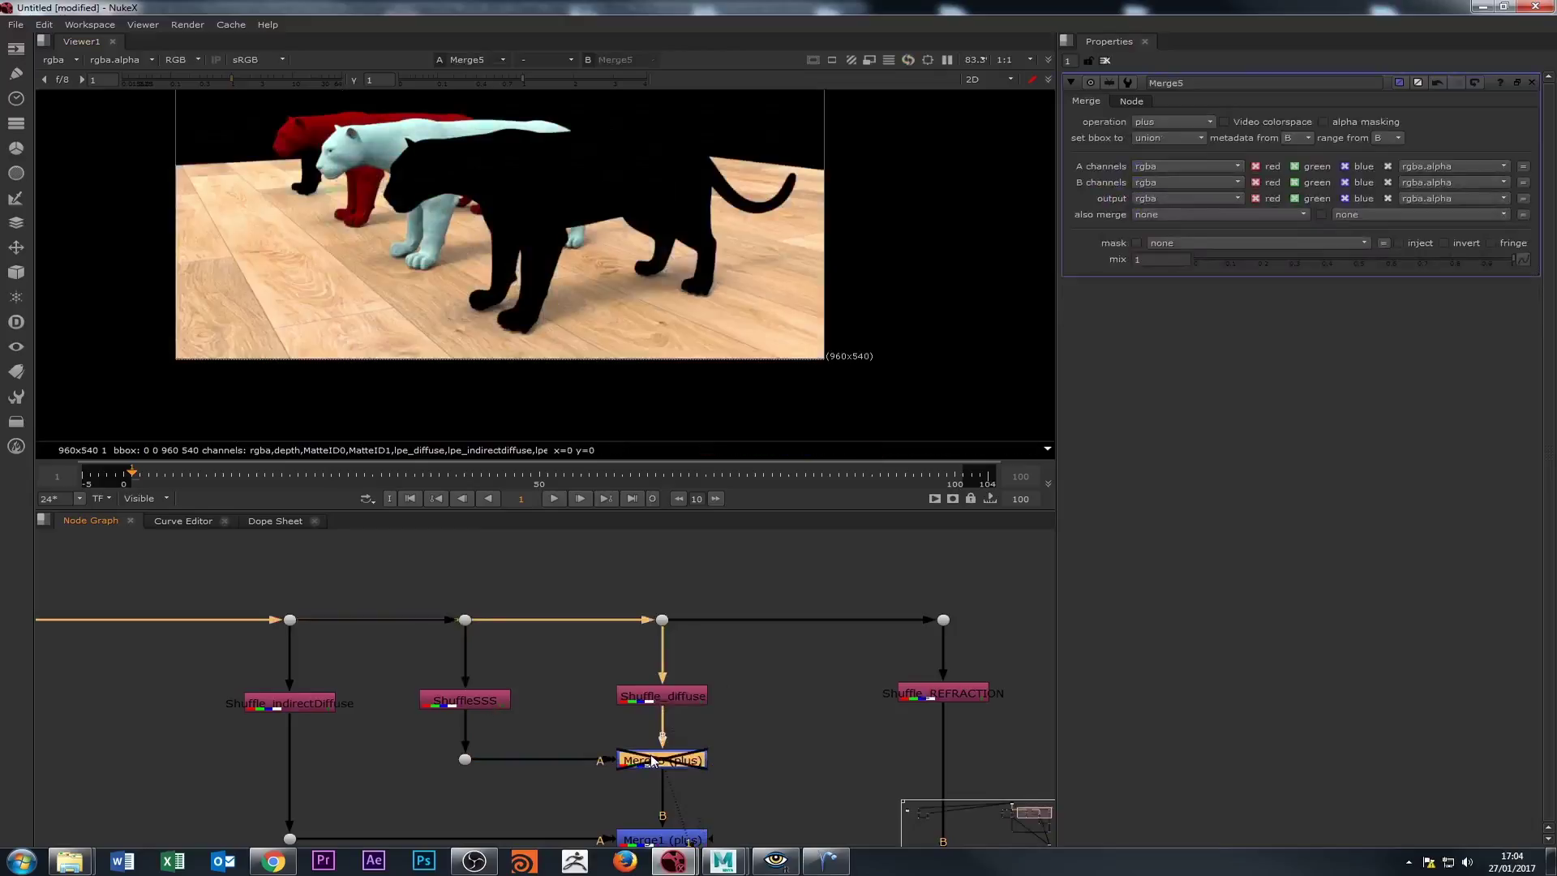
pyautogui.press('d')
pyautogui.scroll(6, 638, 224)
pyautogui.scroll(-5, 591, 400)
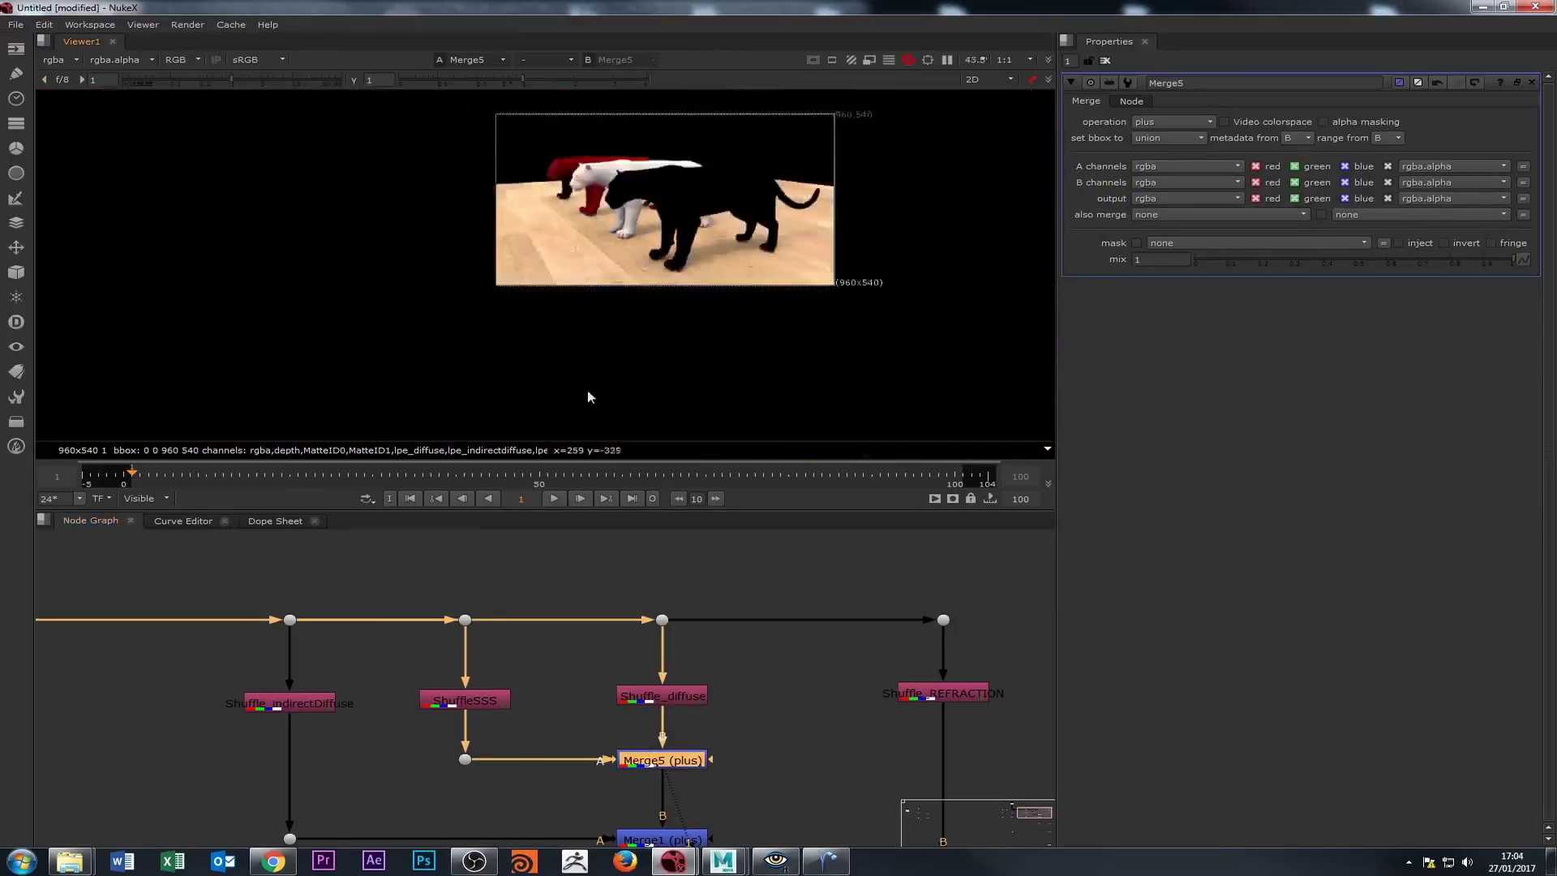
pyautogui.scroll(8, 646, 167)
pyautogui.scroll(-3, 496, 204)
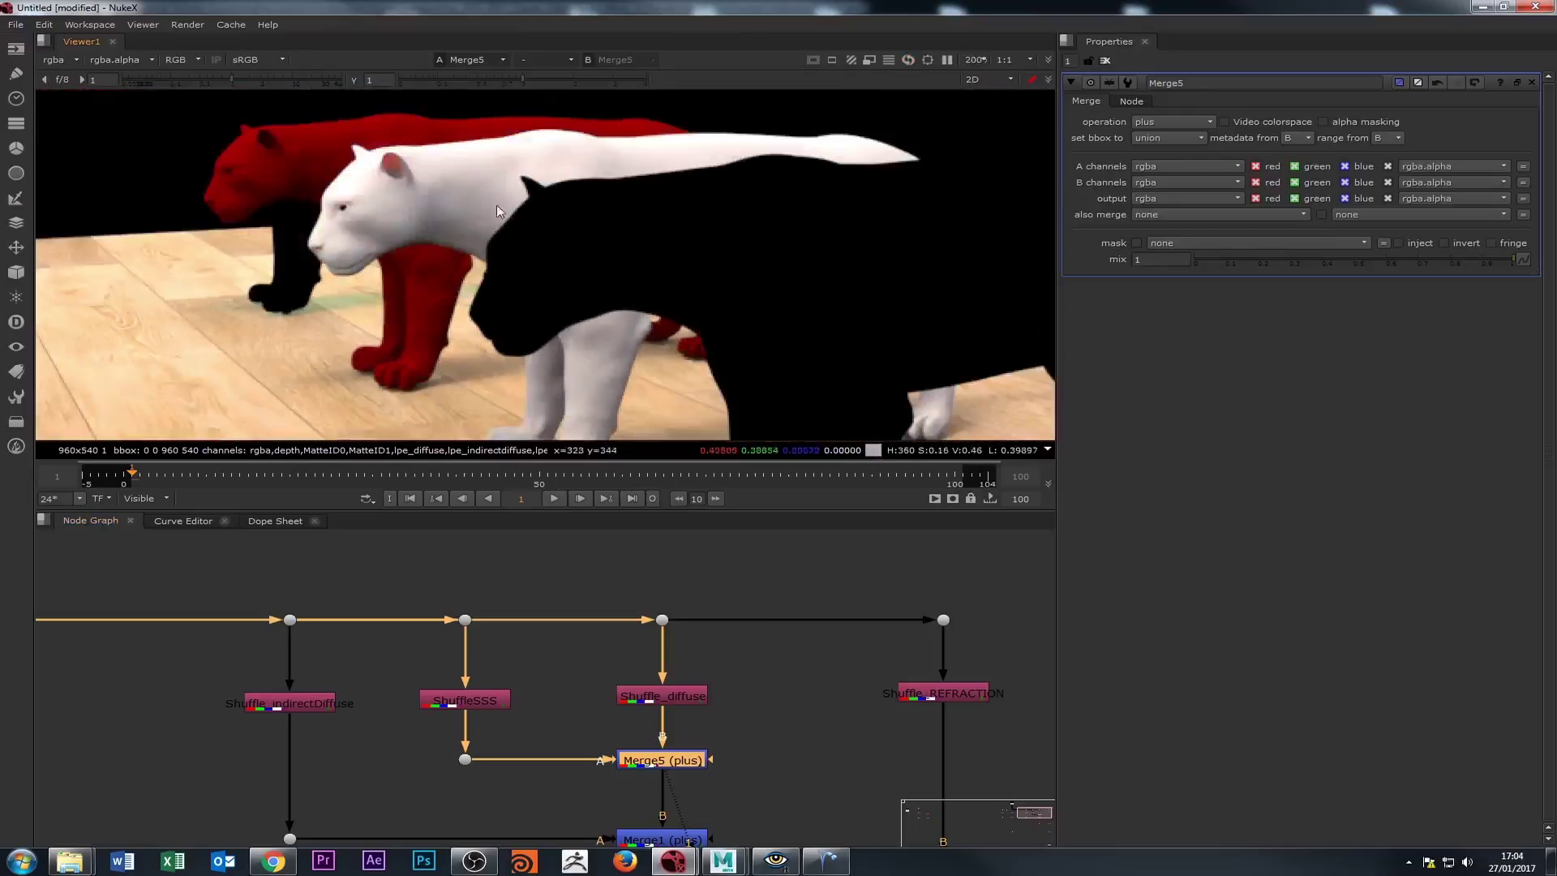
pyautogui.press('d')
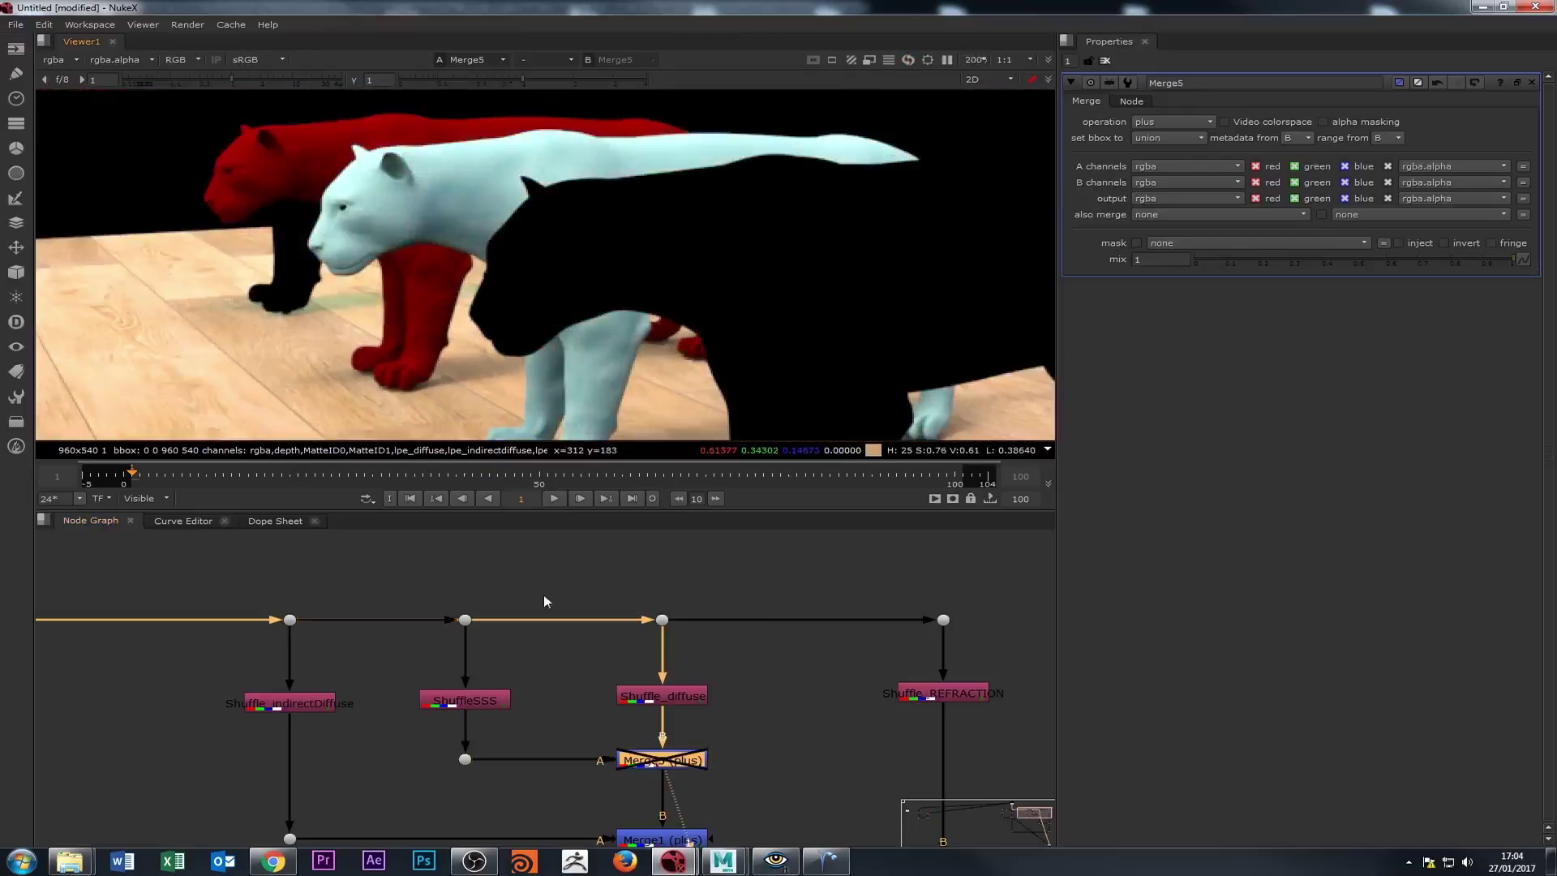
pyautogui.press('d')
# View Shuffle_diffuse, ShuffleSSS and Merge5 in turn to examine the subsurface contribution around the middle panther's ear and head.
pyautogui.click(653, 699)
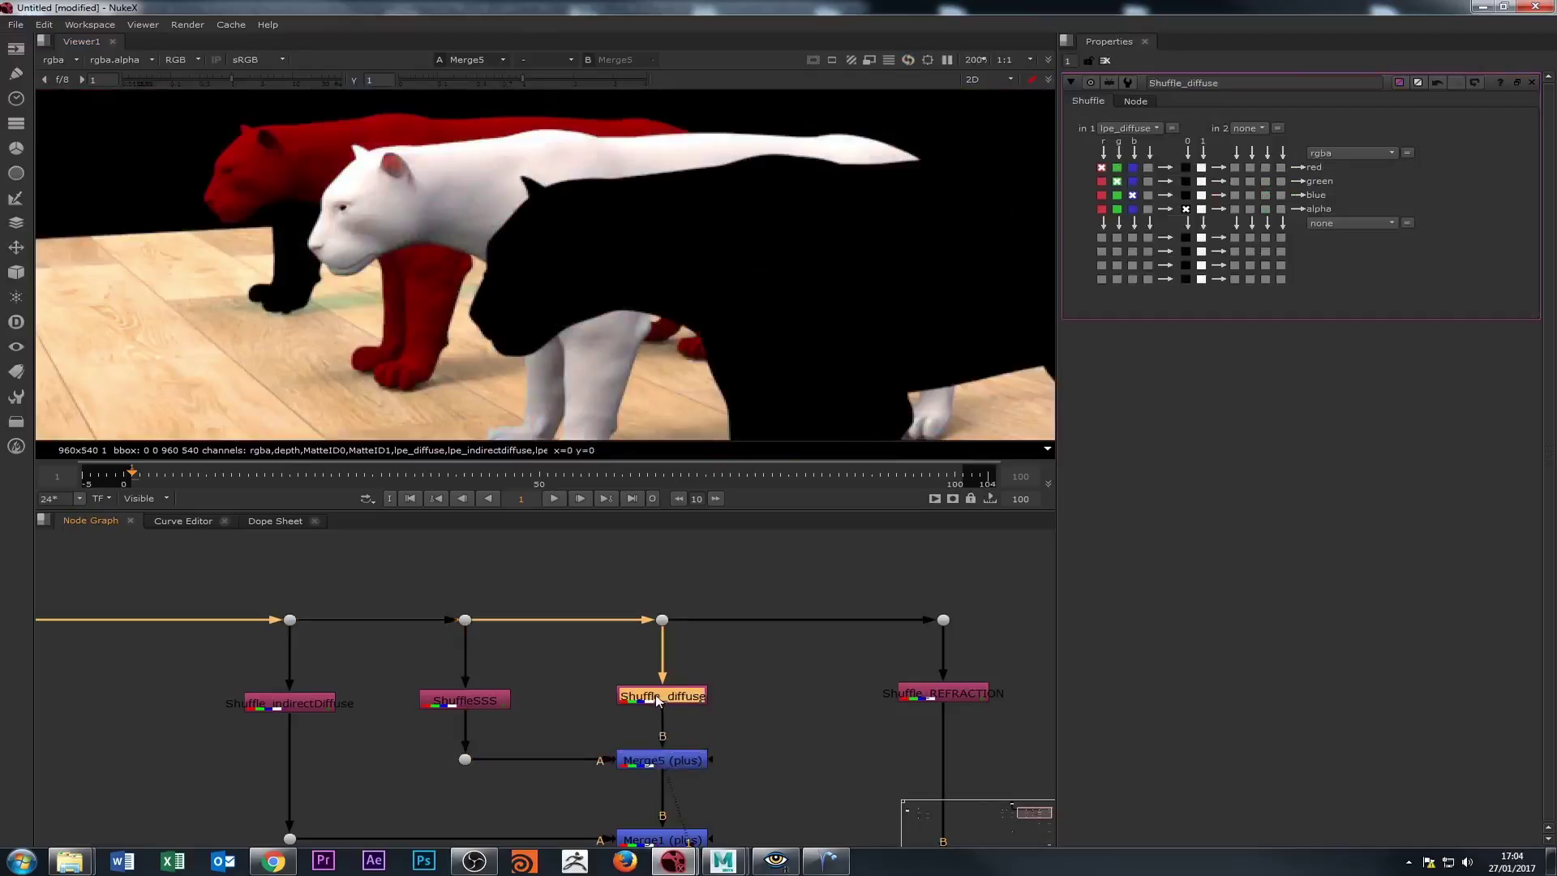
pyautogui.press('1')
pyautogui.click(505, 699)
pyautogui.press('1')
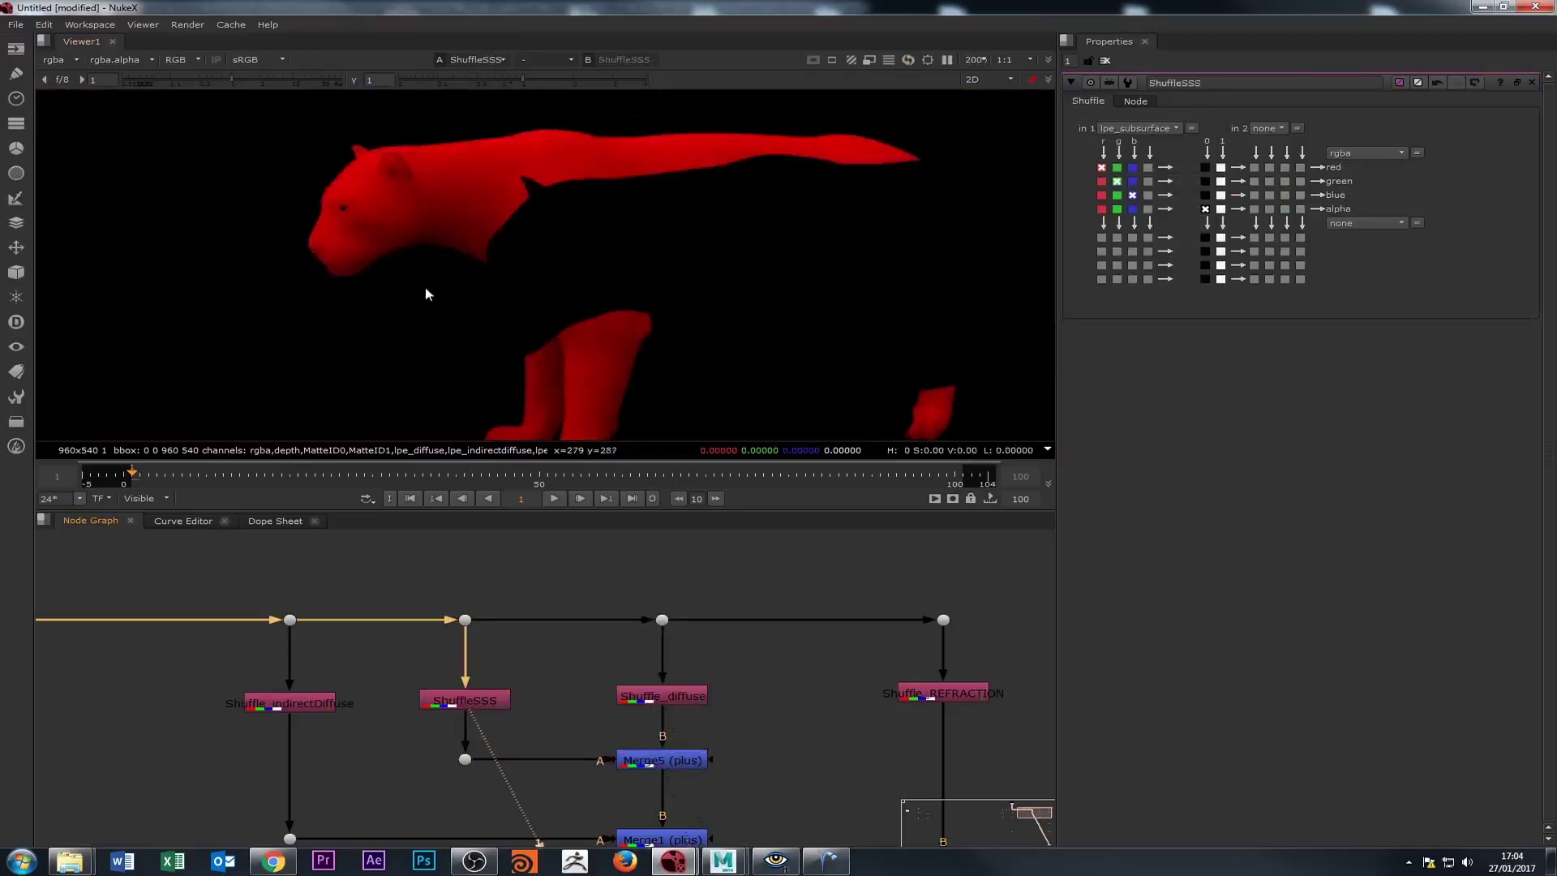
pyautogui.click(660, 761)
pyautogui.press('1')
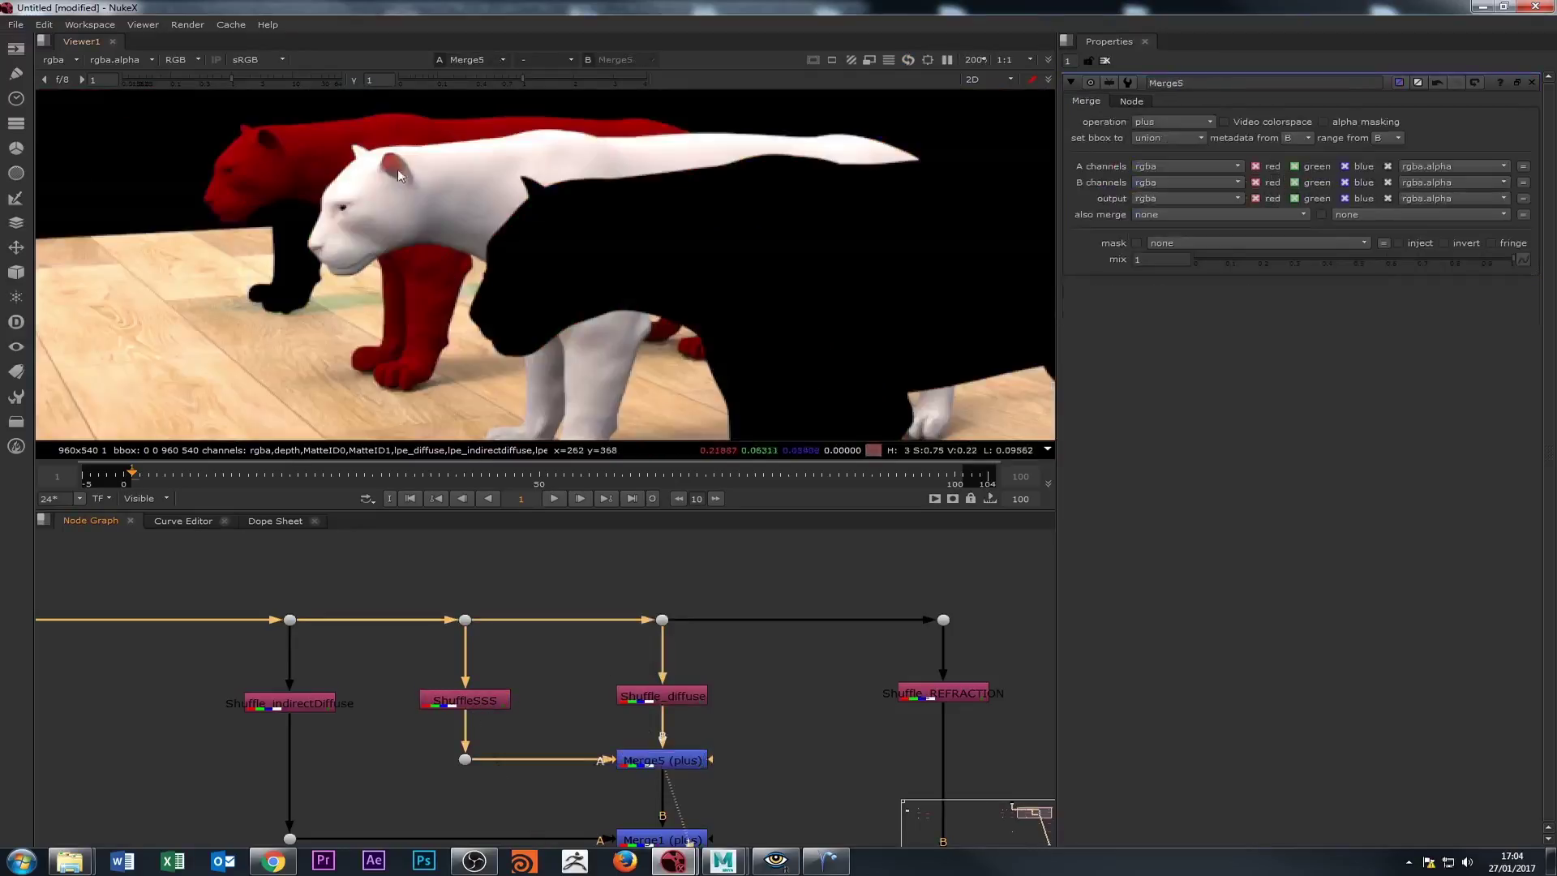
pyautogui.scroll(4, 381, 183)
pyautogui.scroll(-6, 406, 265)
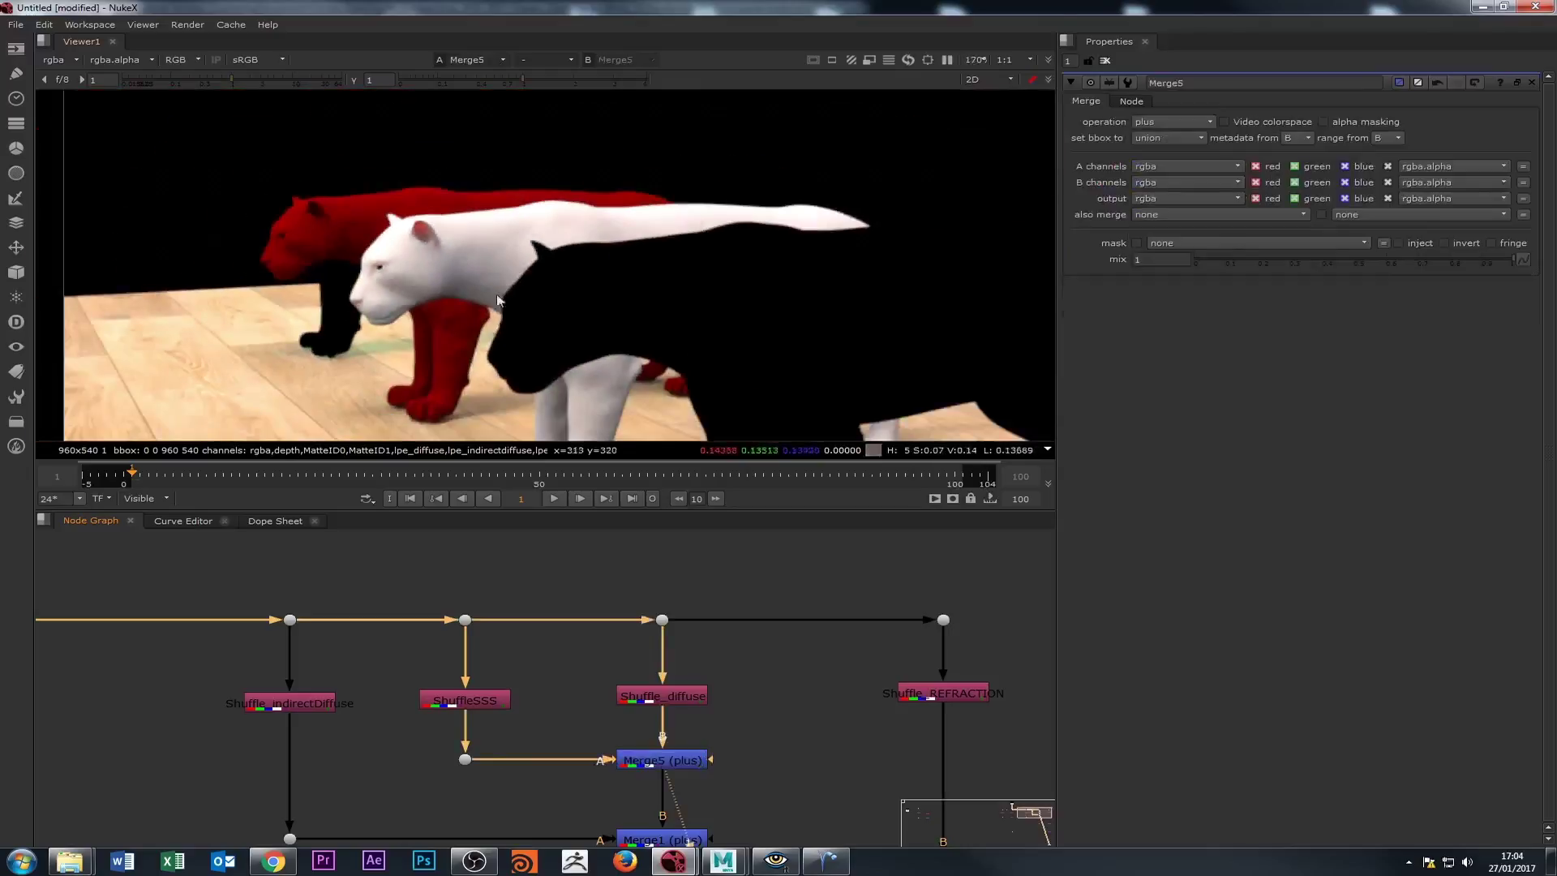
pyautogui.scroll(-3, 395, 271)
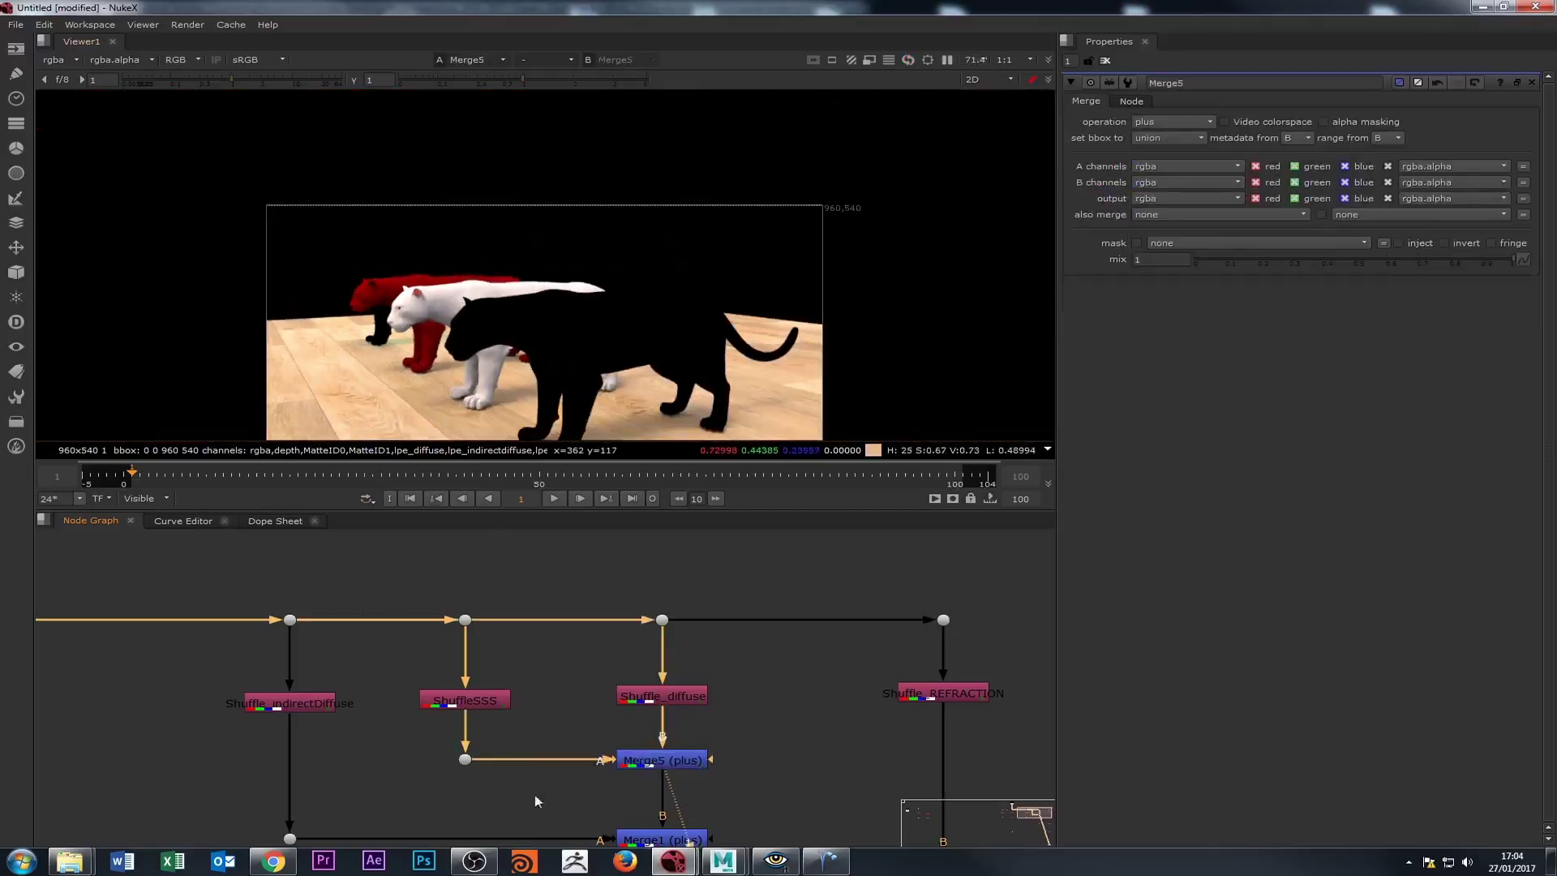
# View Shuffle_indirectDiffuse and the Merge1 node that adds it to the diffuse branch.
pyautogui.scroll(-2, 504, 635)
pyautogui.scroll(5, 353, 574)
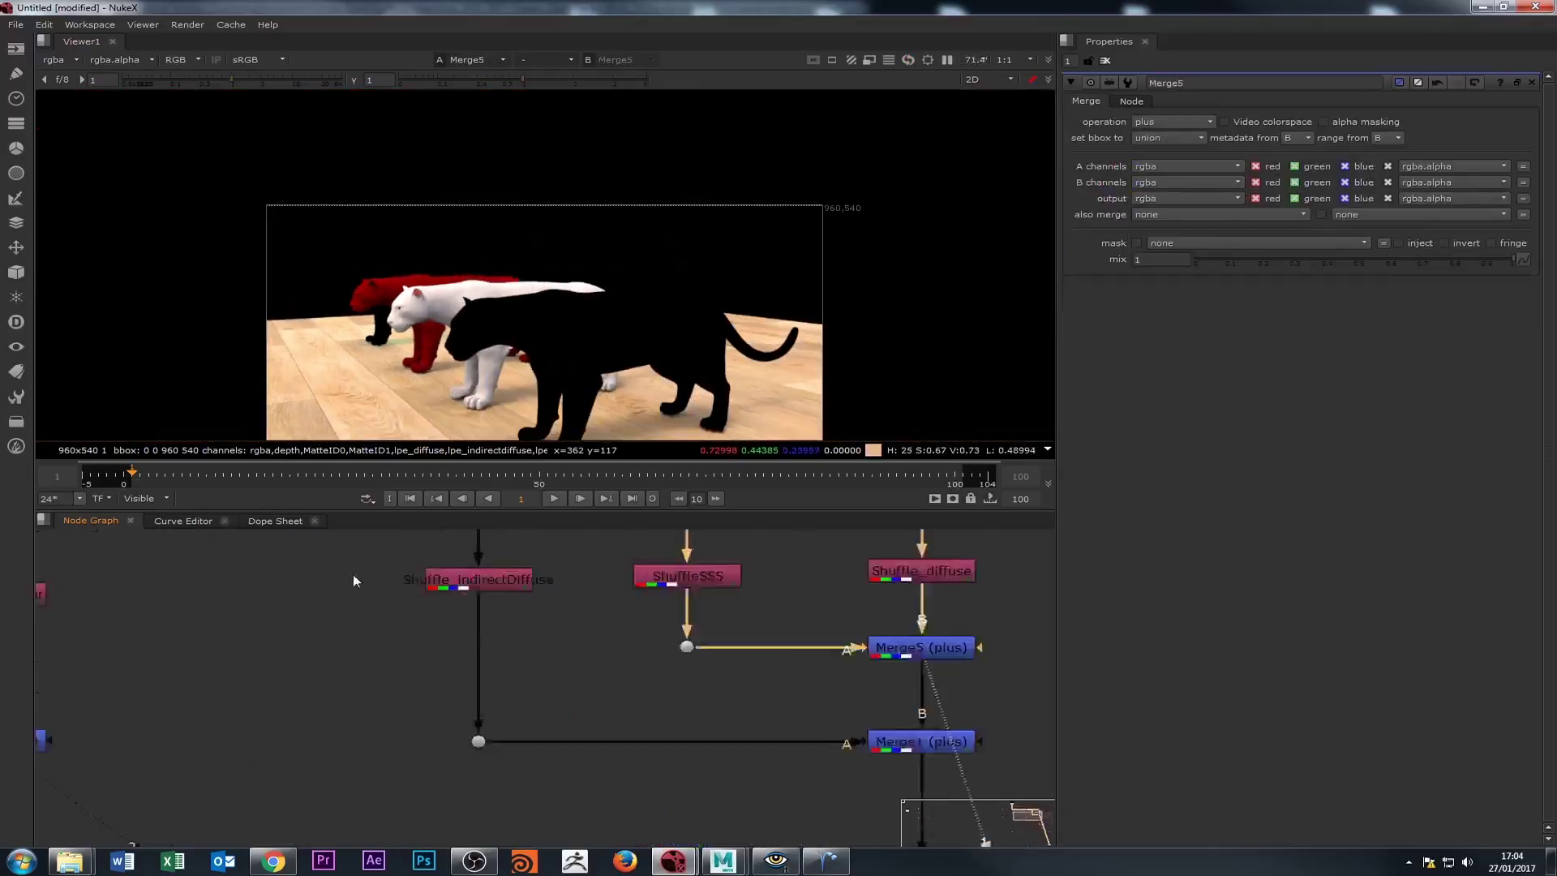
pyautogui.click(536, 589)
pyautogui.press('1')
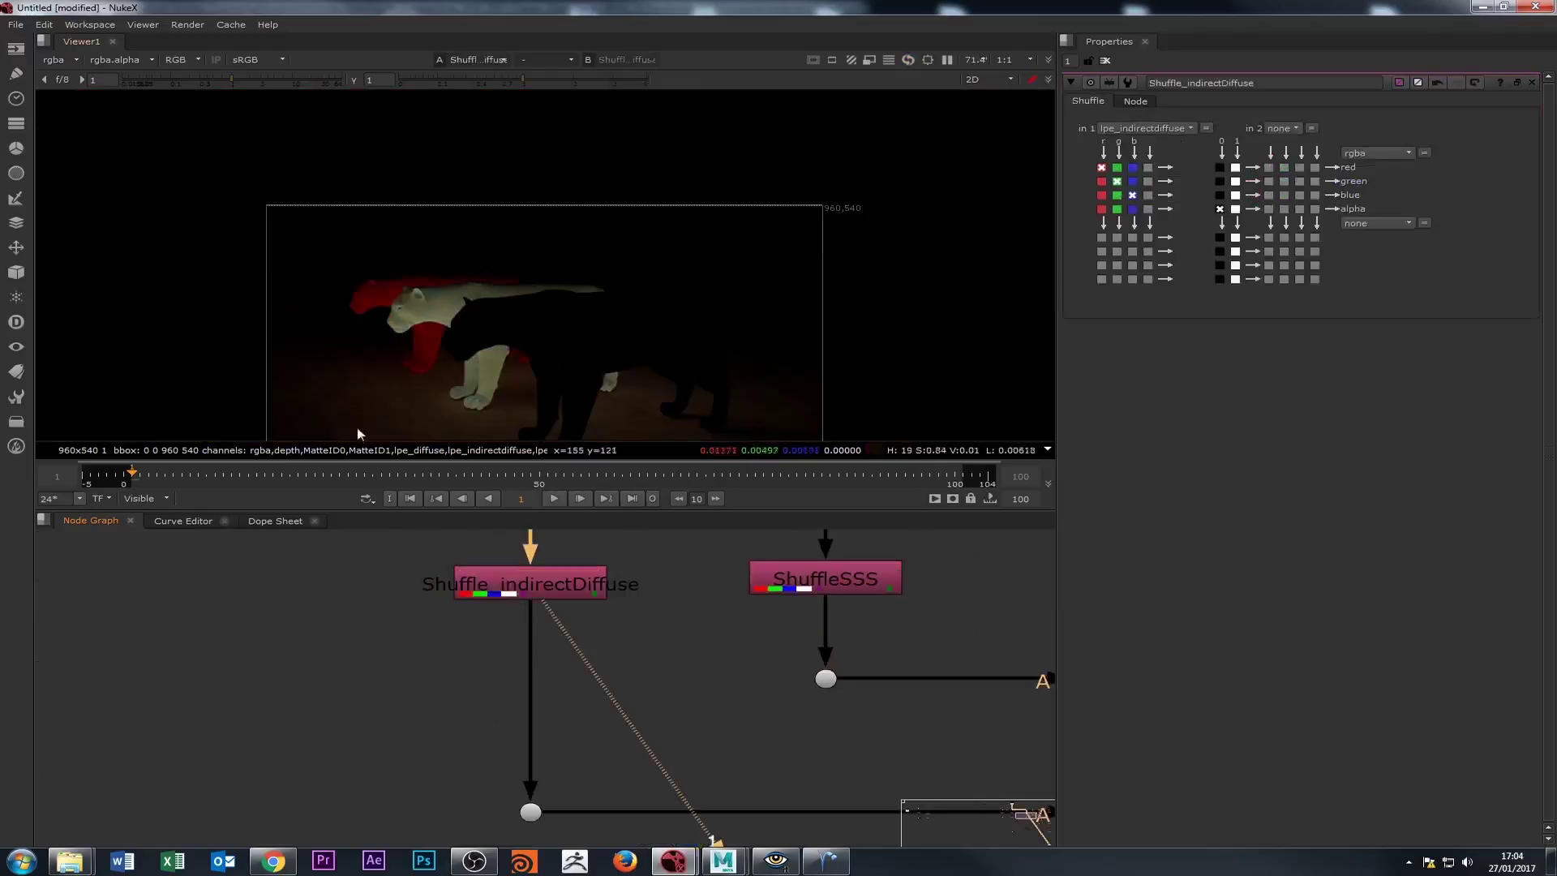
pyautogui.moveTo(730, 711); pyautogui.dragTo(595, 691)
pyautogui.click(675, 689)
pyautogui.press('1')
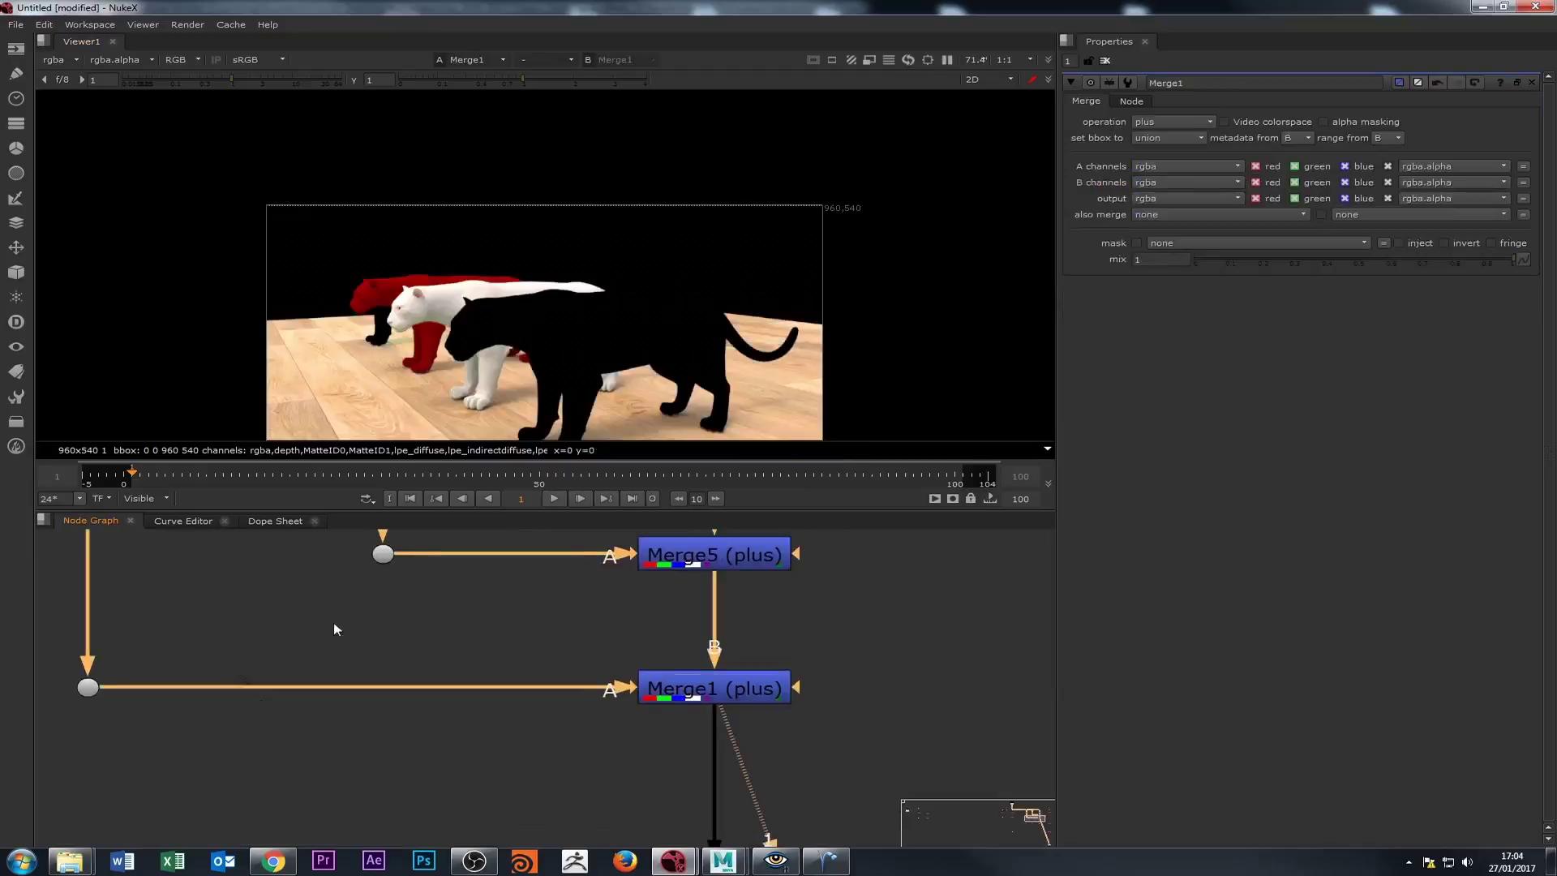
# Compare Merge5, Shuffle_indirectDiffuse and Merge1 in the viewer to examine how the indirect diffuse pass is added.
pyautogui.moveTo(333, 629); pyautogui.dragTo(332, 730)
pyautogui.click(698, 655)
pyautogui.press('1')
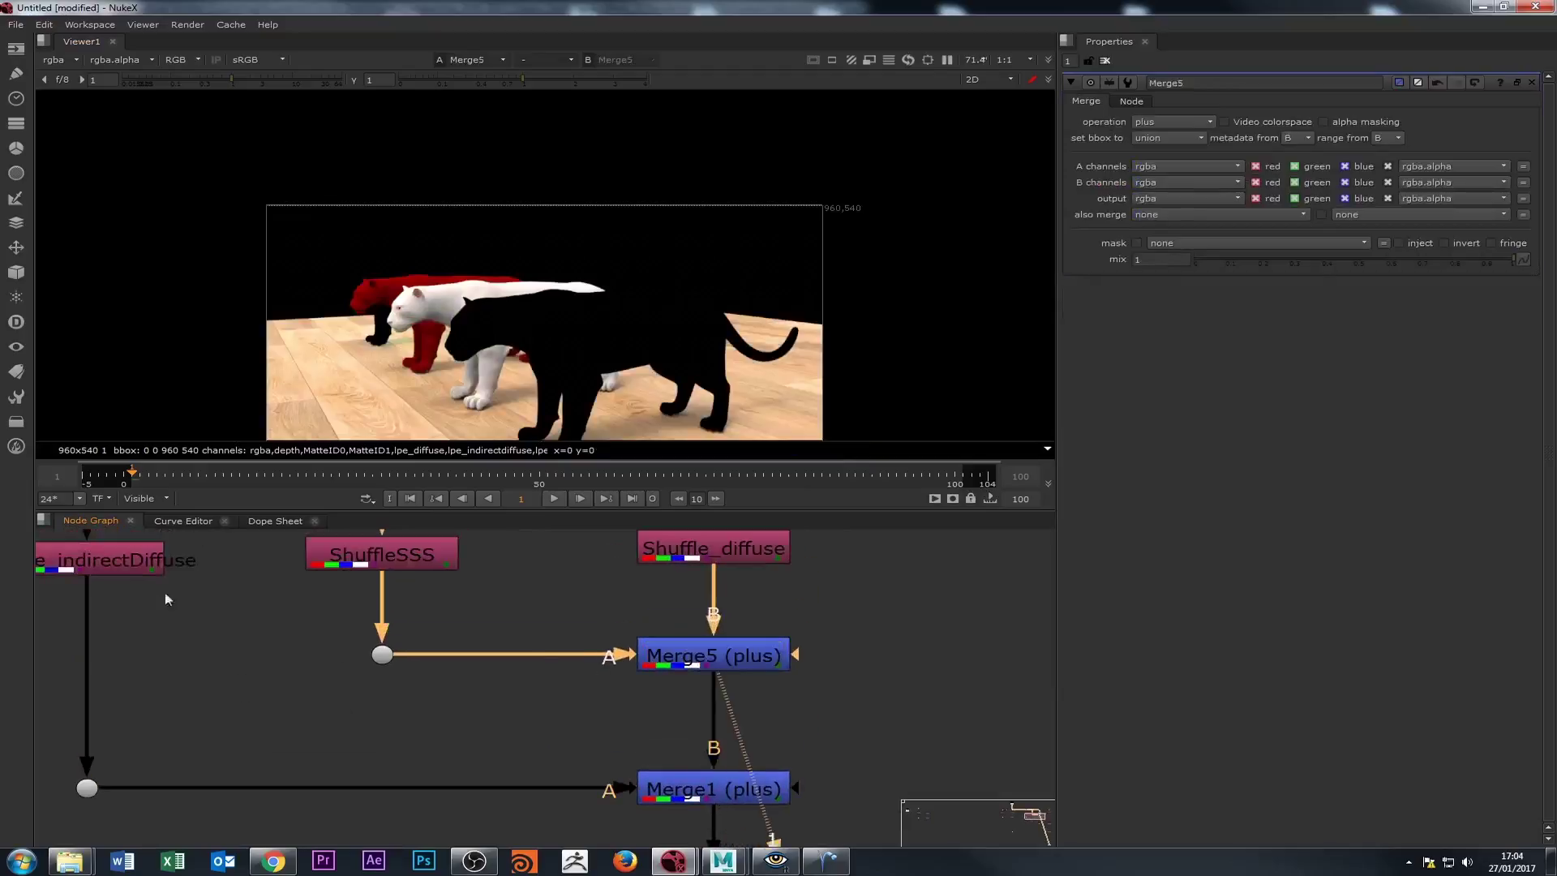
pyautogui.click(125, 569)
pyautogui.press('1')
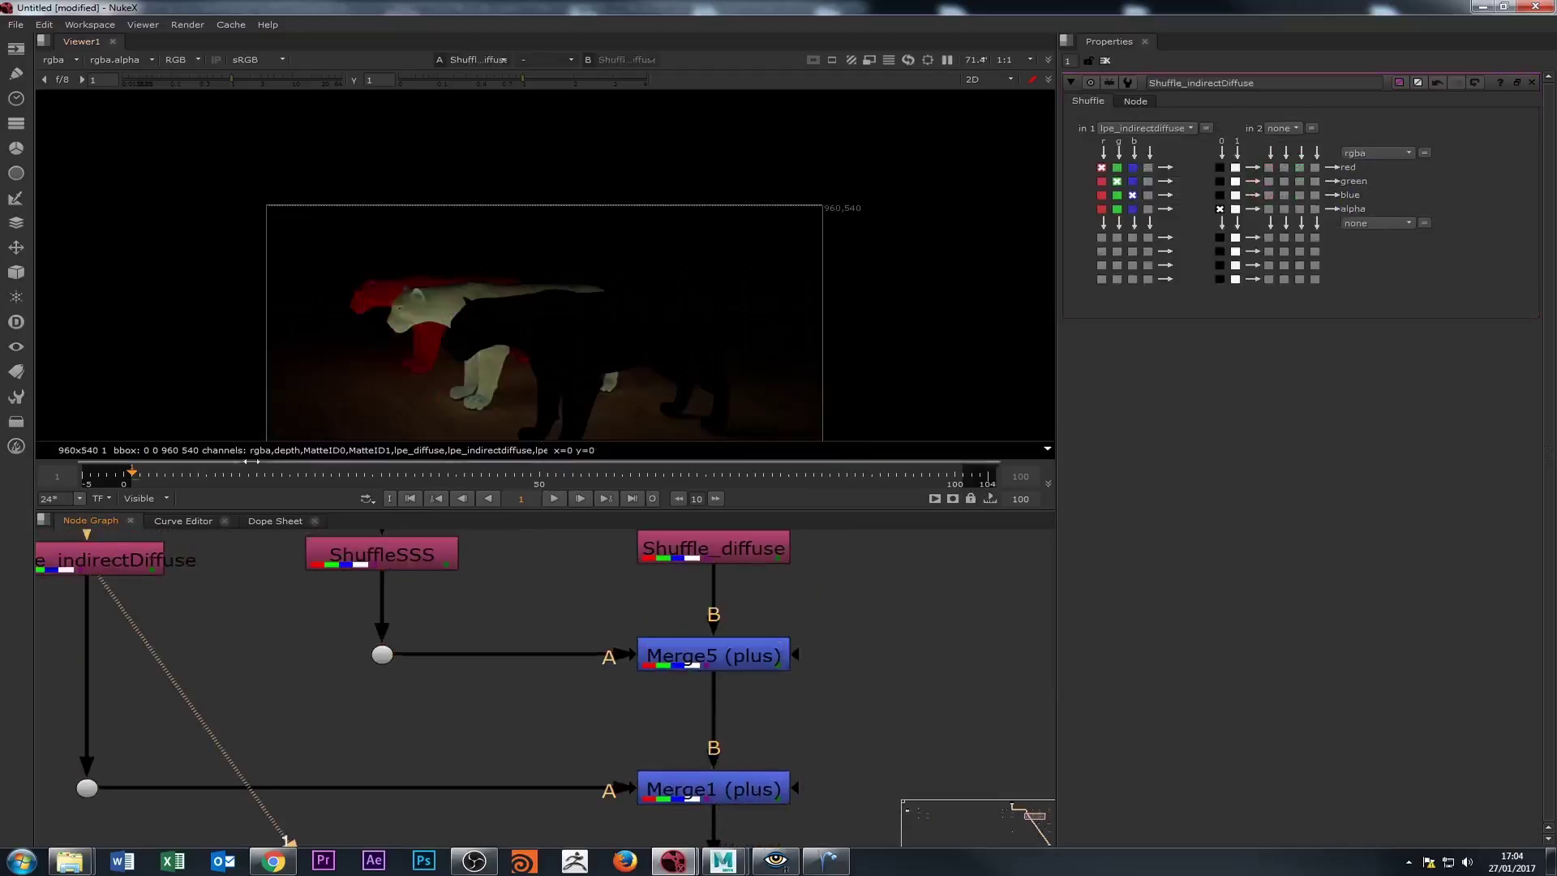
pyautogui.click(658, 662)
pyautogui.press('1')
pyautogui.click(726, 791)
pyautogui.press('1')
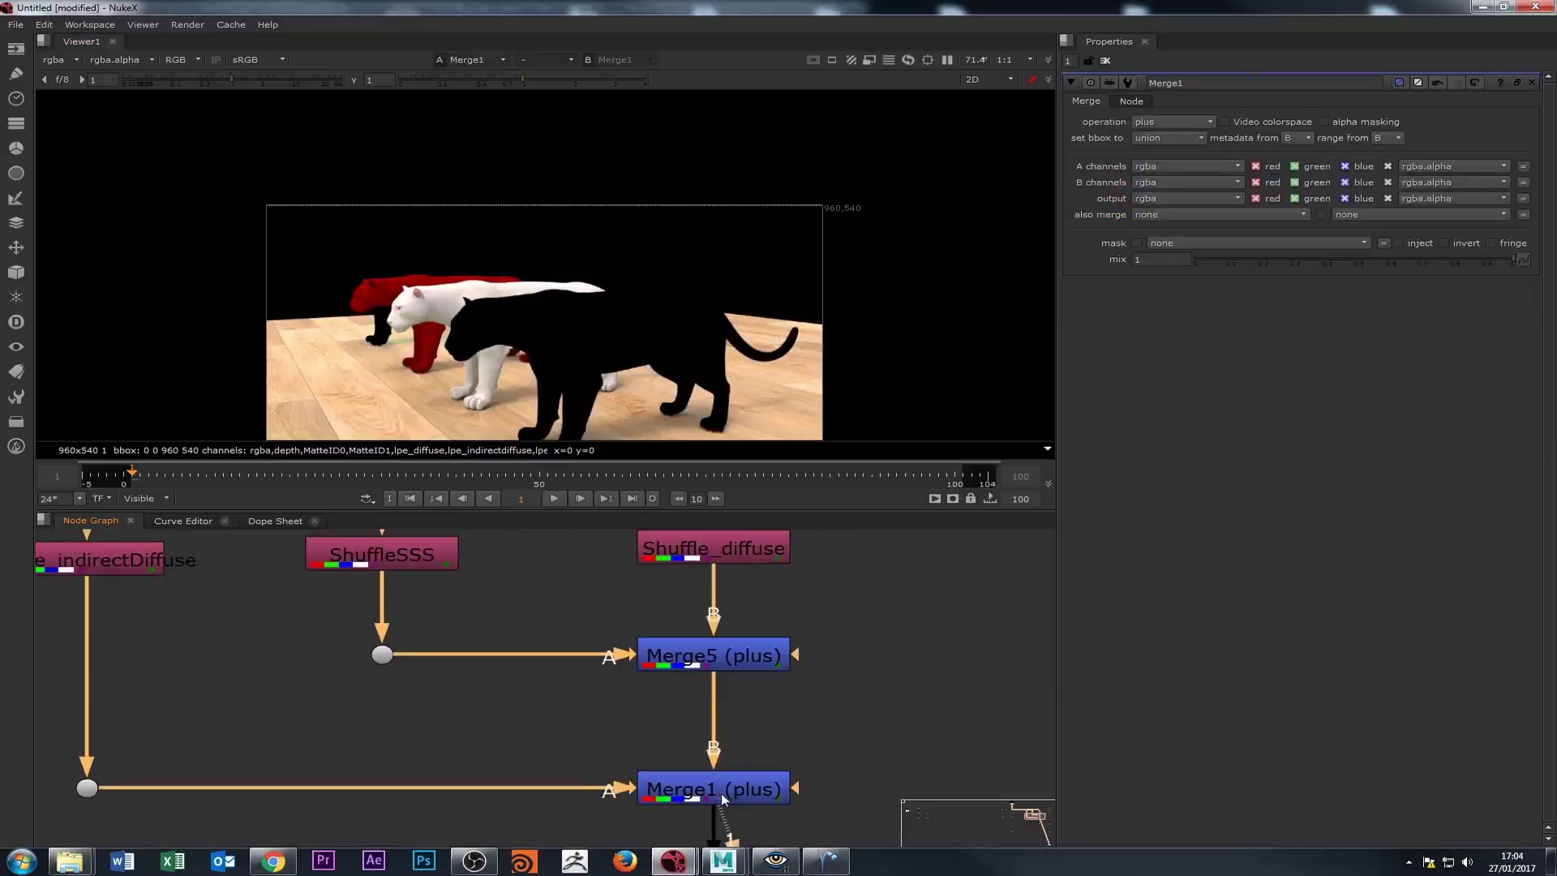
# Toggle Merge1 off and on repeatedly to compare the image with and without indirect diffuse, leaving the node disabled.
pyautogui.press('d')
pyautogui.press('d')
pyautogui.press('d')
pyautogui.press('d')
pyautogui.press('d')
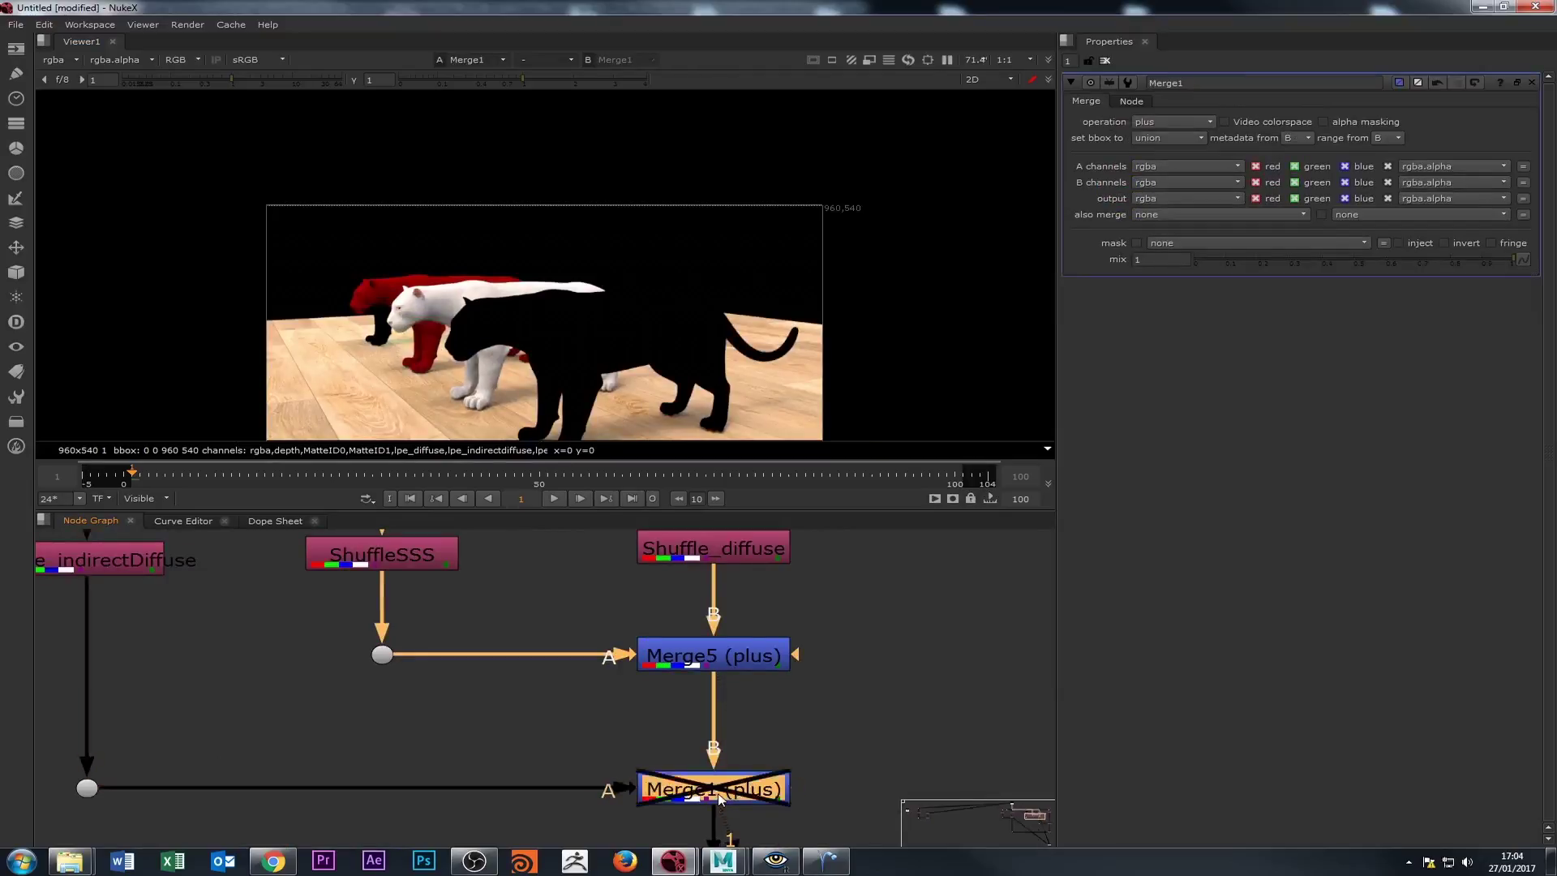
# View Shuffle_REFRACTION and examine its lpe_refraction pass up close.
pyautogui.scroll(-5, 718, 793)
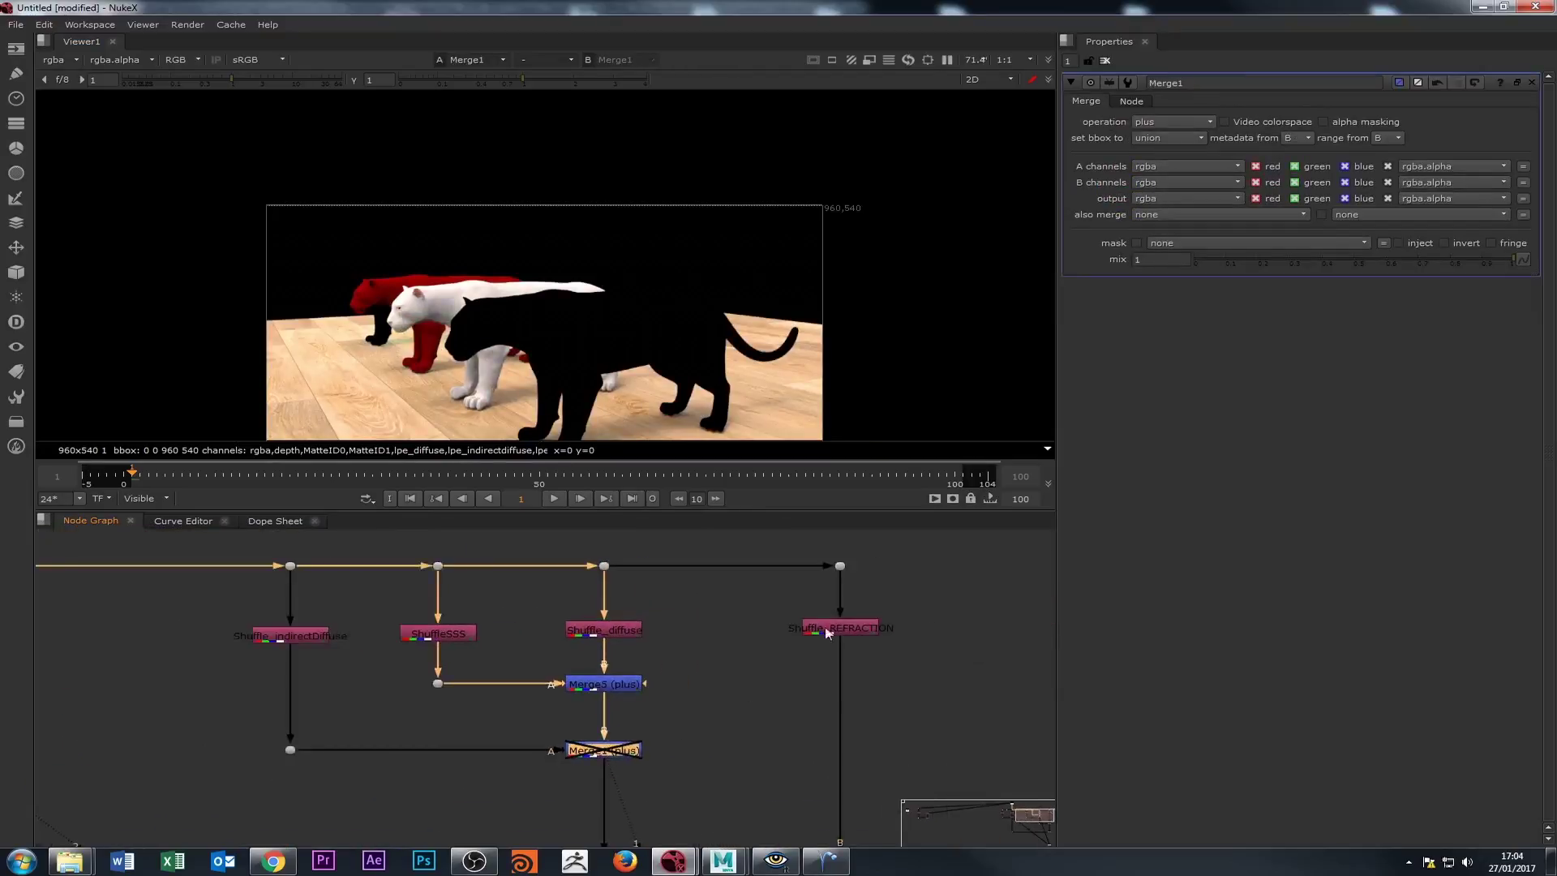
pyautogui.doubleClick(840, 628)
pyautogui.press('1')
pyautogui.scroll(4, 359, 286)
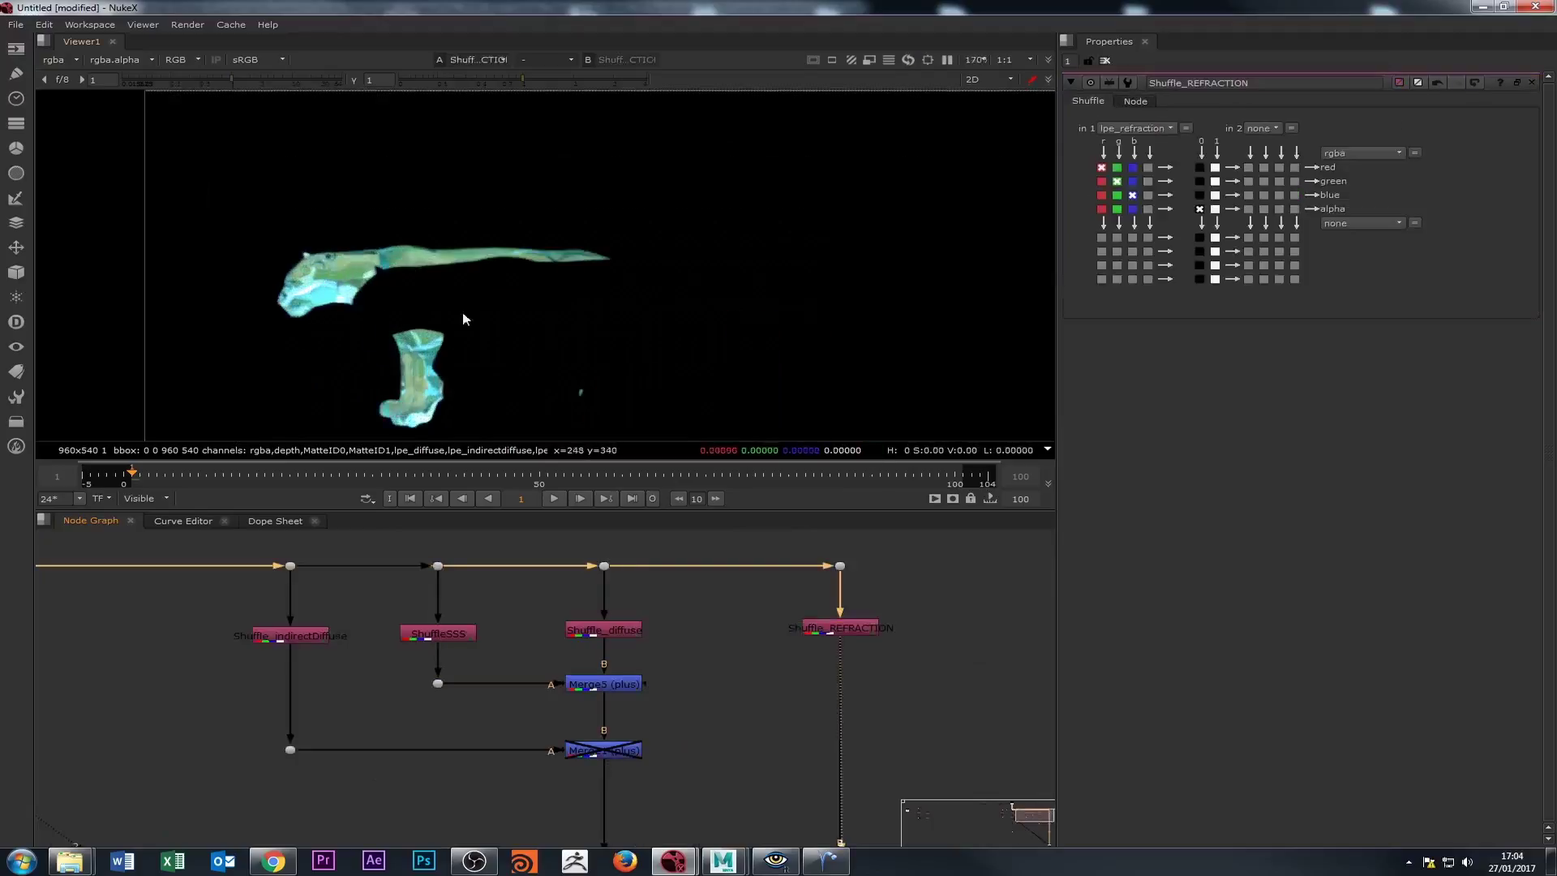
pyautogui.scroll(-2, 567, 404)
pyautogui.scroll(-5, 725, 652)
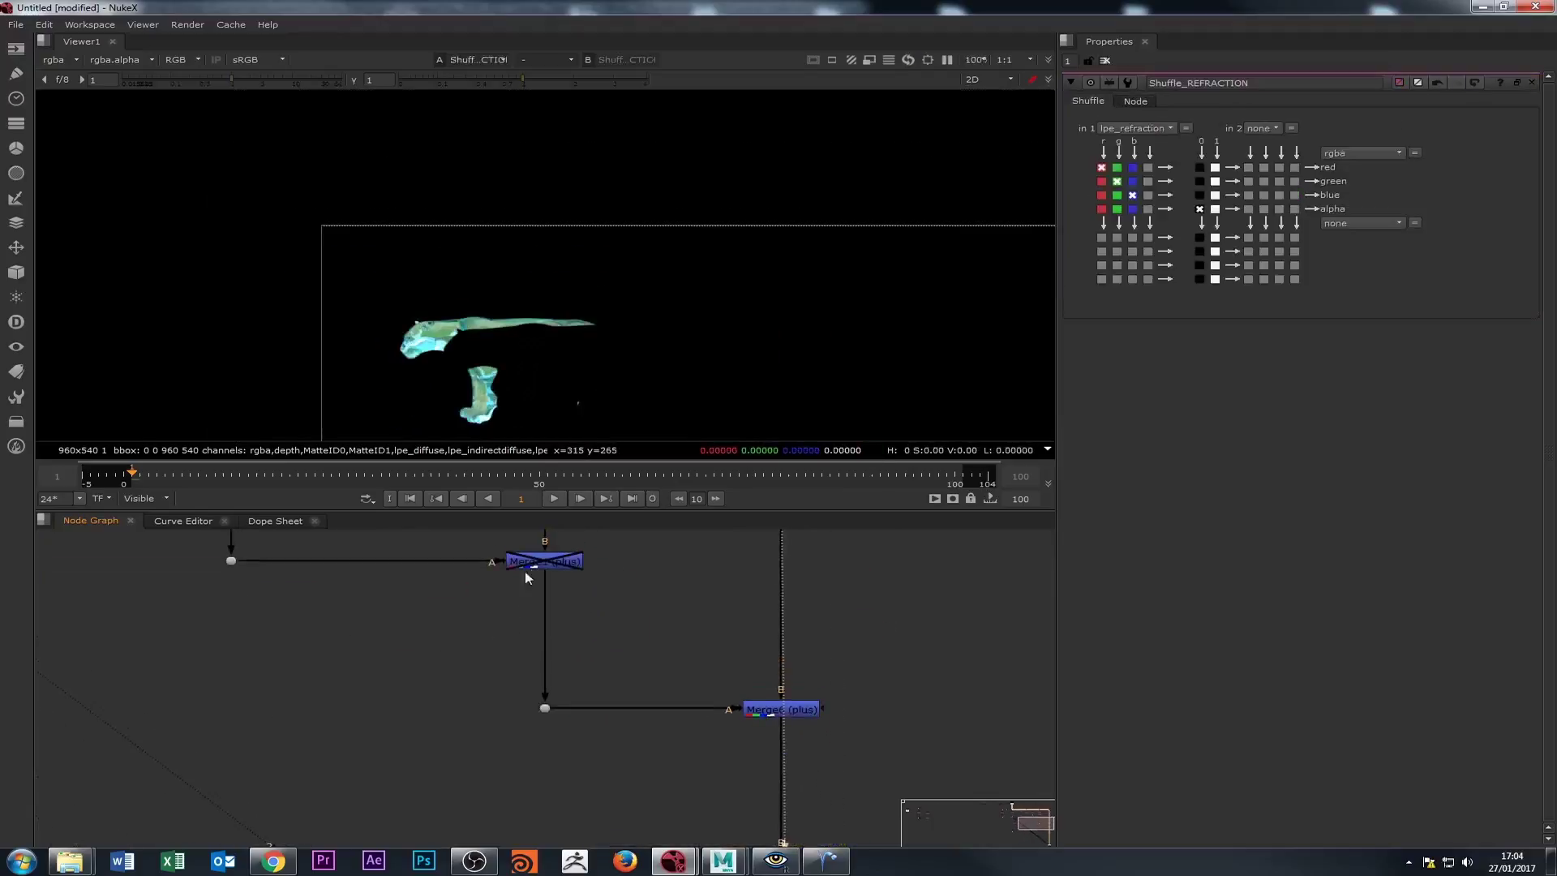
# Re-enable Merge1 and view Merge6, which adds the diffuse branch to the refraction pass.
pyautogui.doubleClick(531, 565)
pyautogui.doubleClick(756, 711)
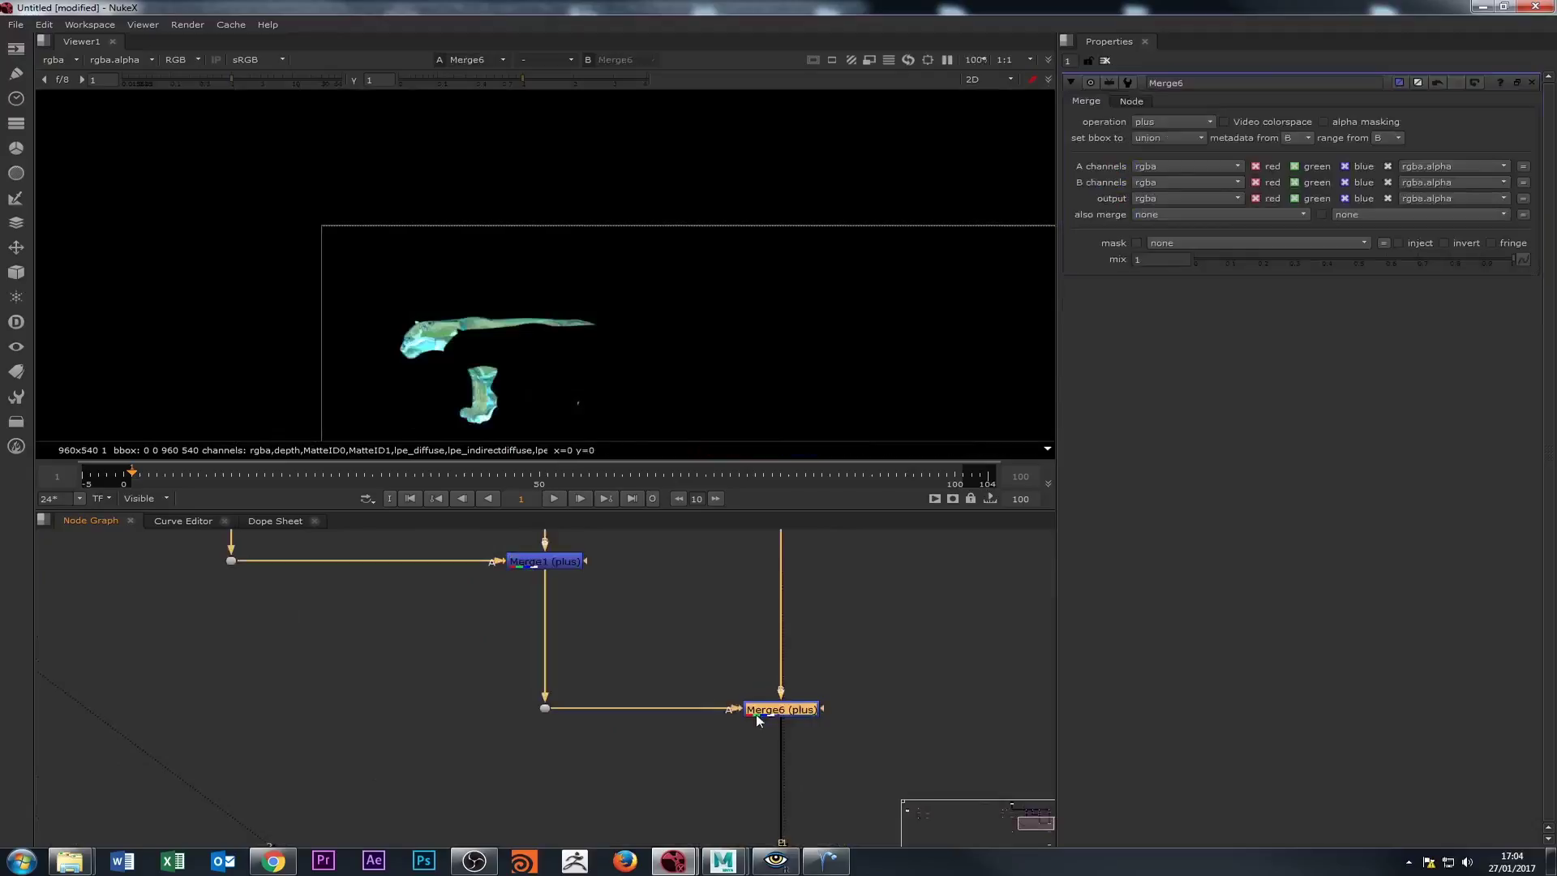
pyautogui.press('1')
pyautogui.moveTo(672, 634); pyautogui.dragTo(634, 724)
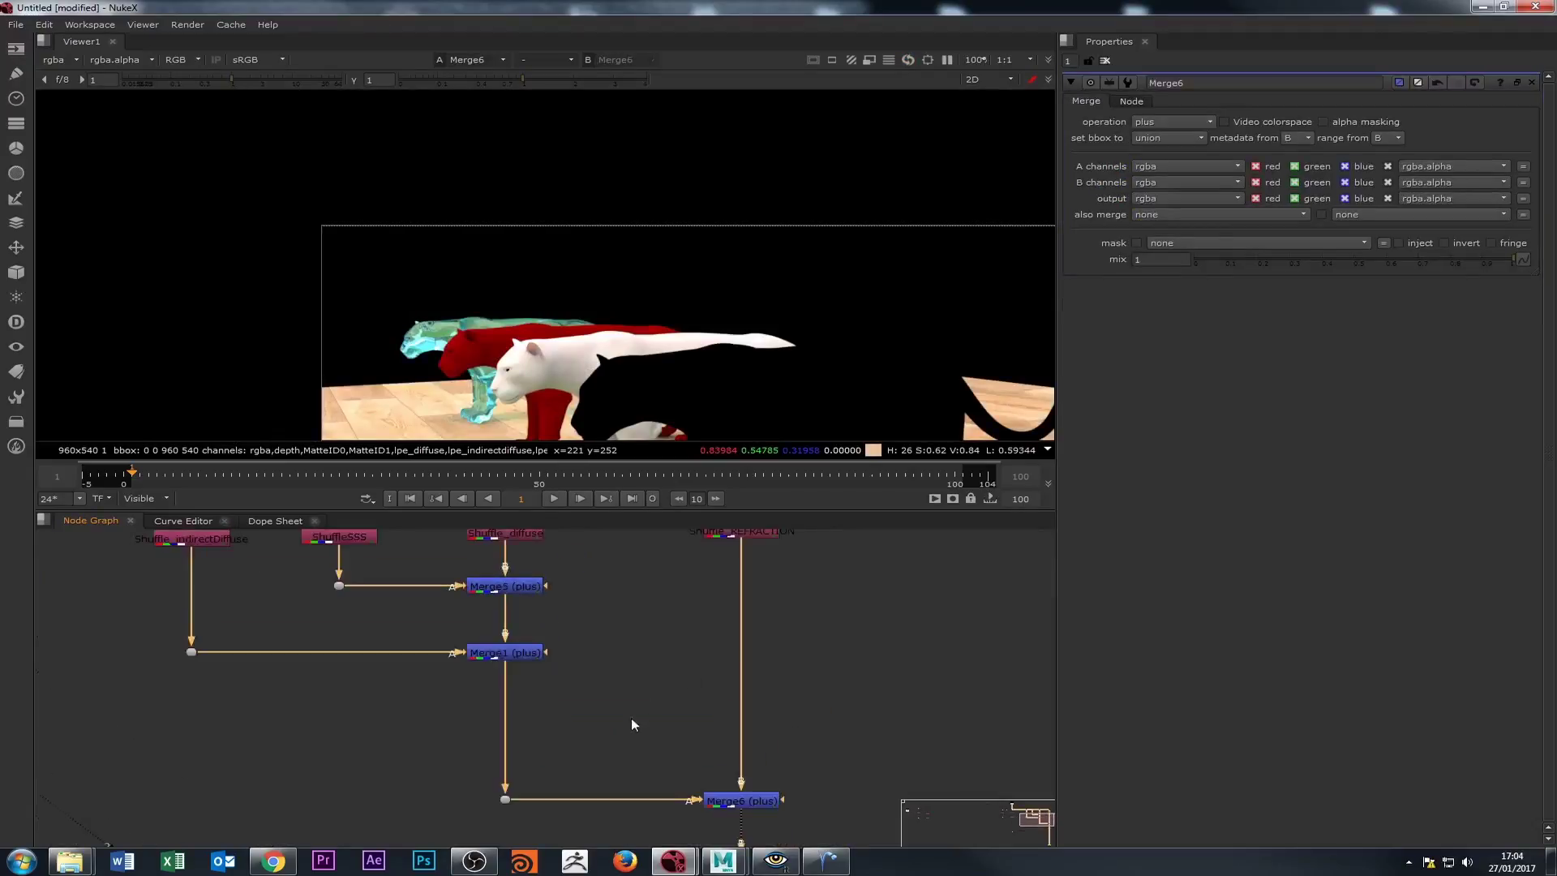
pyautogui.click(722, 805)
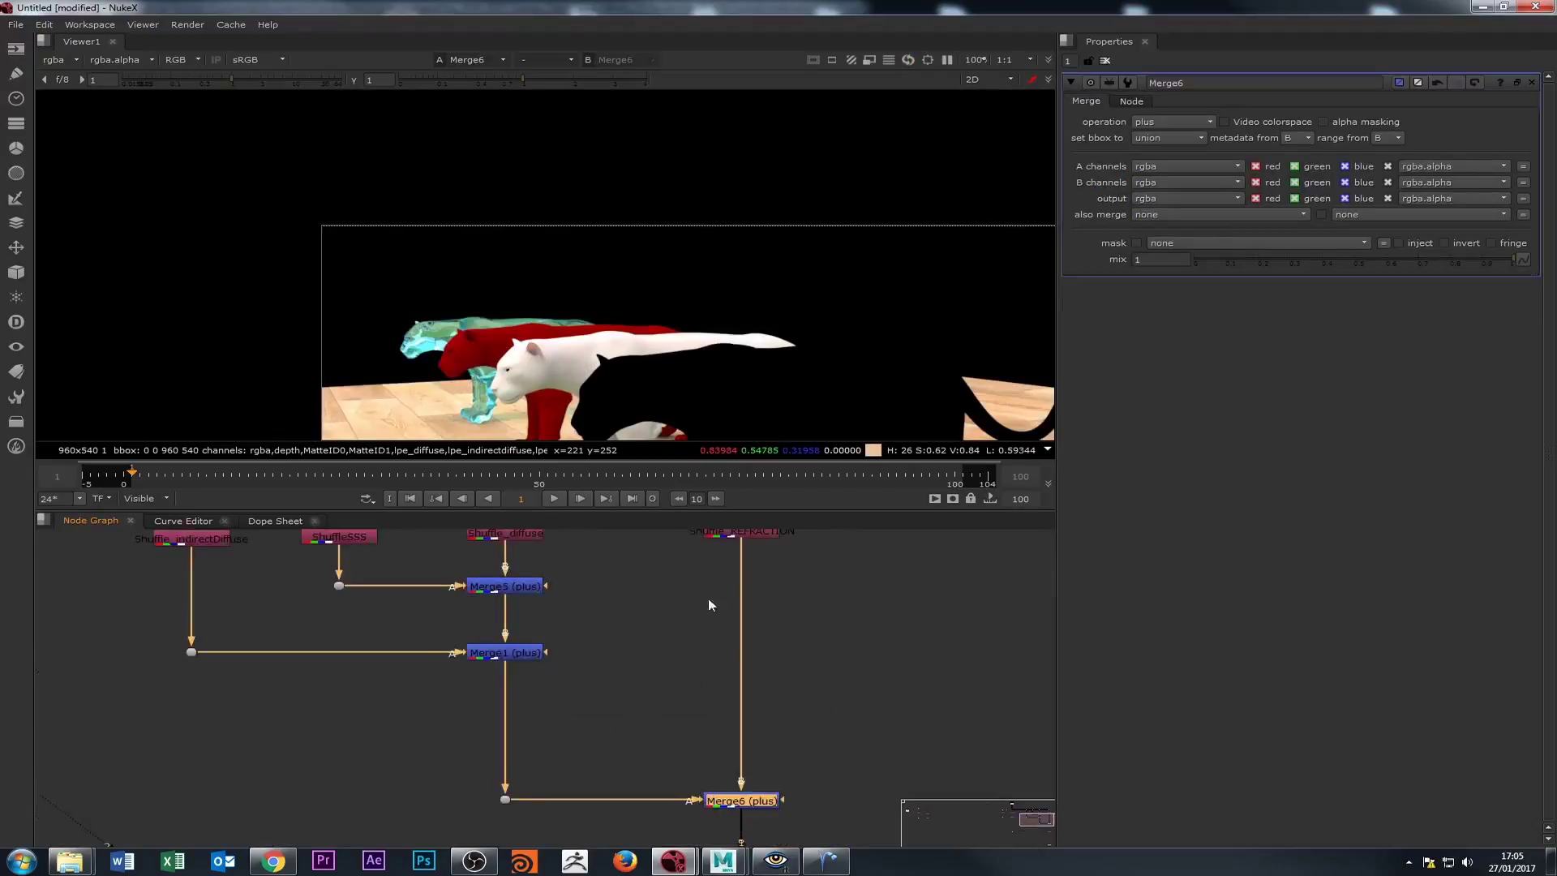
# Compare Merge1 with Merge6 in the viewer to examine the image before and after the refraction pass is added.
pyautogui.moveTo(530, 662); pyautogui.dragTo(533, 686)
pyautogui.doubleClick(519, 680)
pyautogui.press('2')
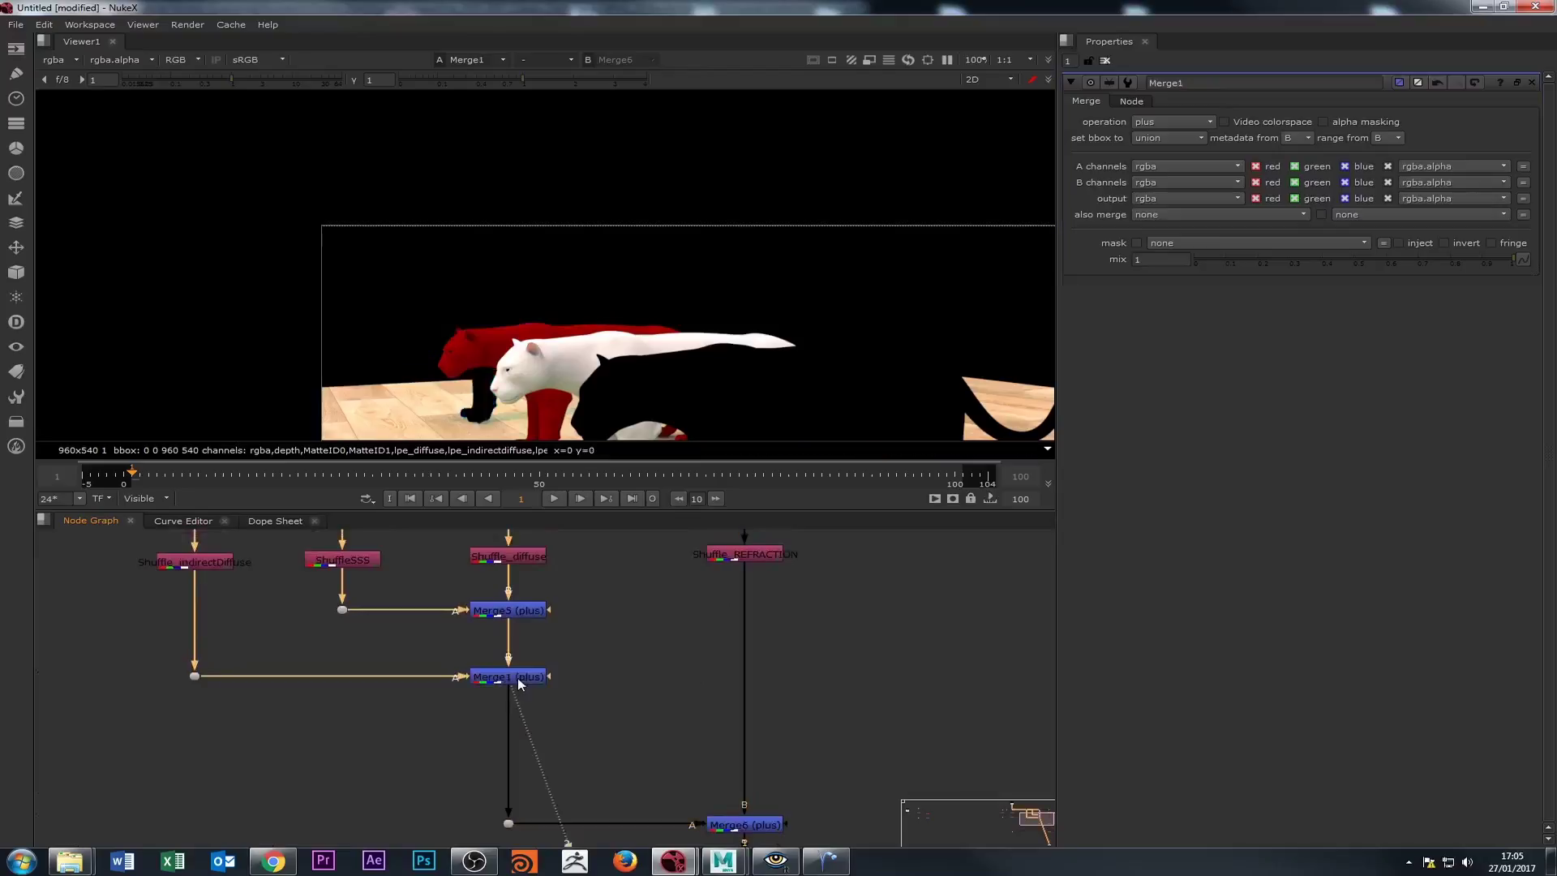
pyautogui.press('1')
pyautogui.moveTo(612, 792); pyautogui.dragTo(565, 743)
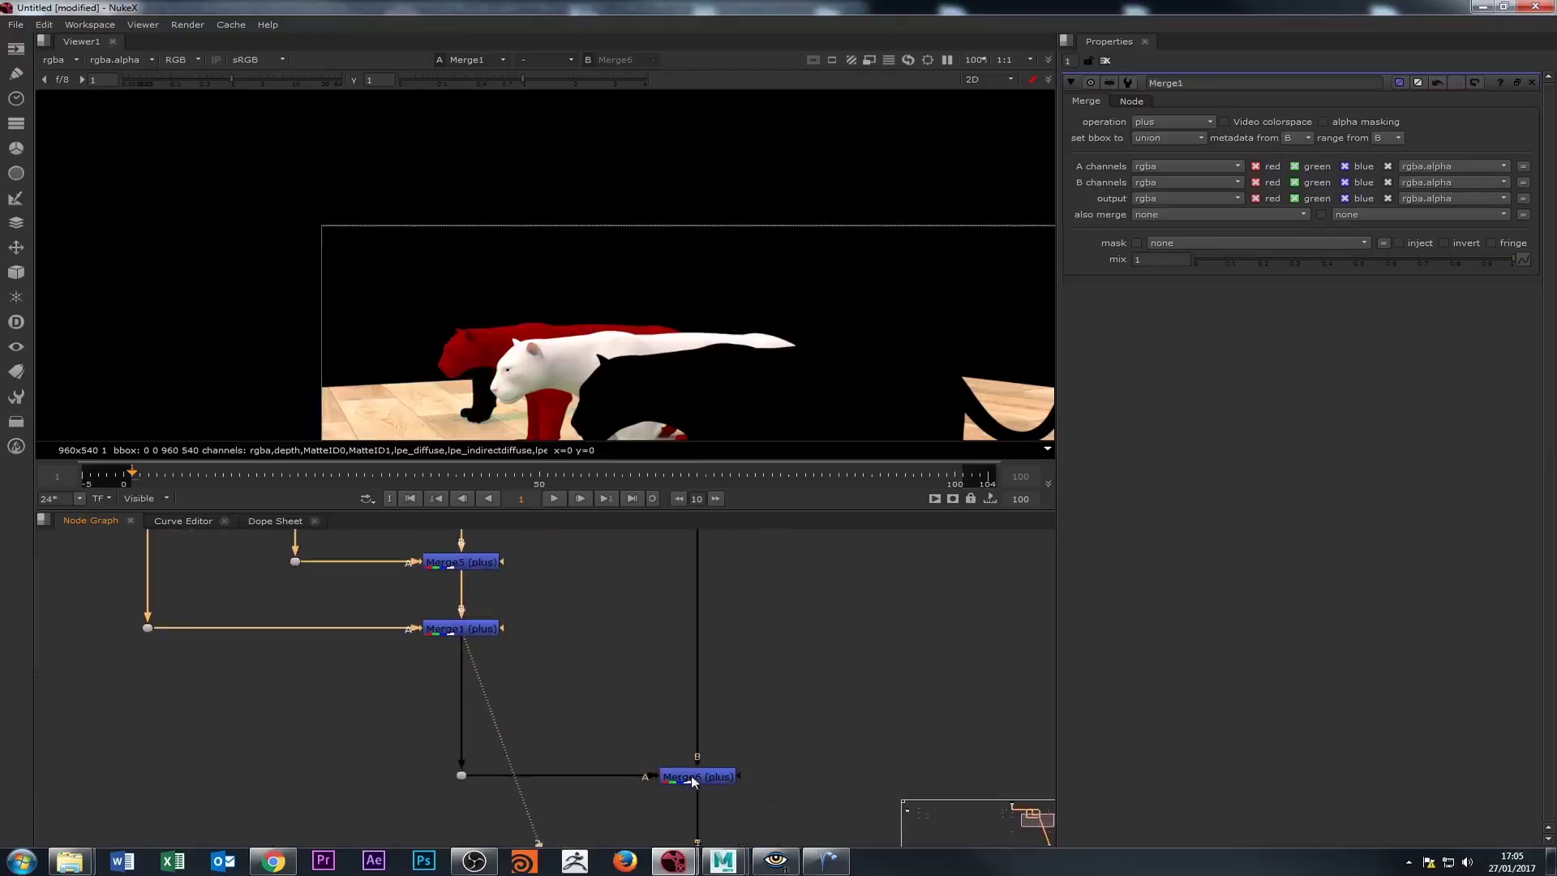
pyautogui.doubleClick(684, 775)
# Review the layout of the diffuse and refraction branches, and compare Shuffle_REFRACTION with Merge6 in the viewer.
pyautogui.scroll(-5, 684, 767)
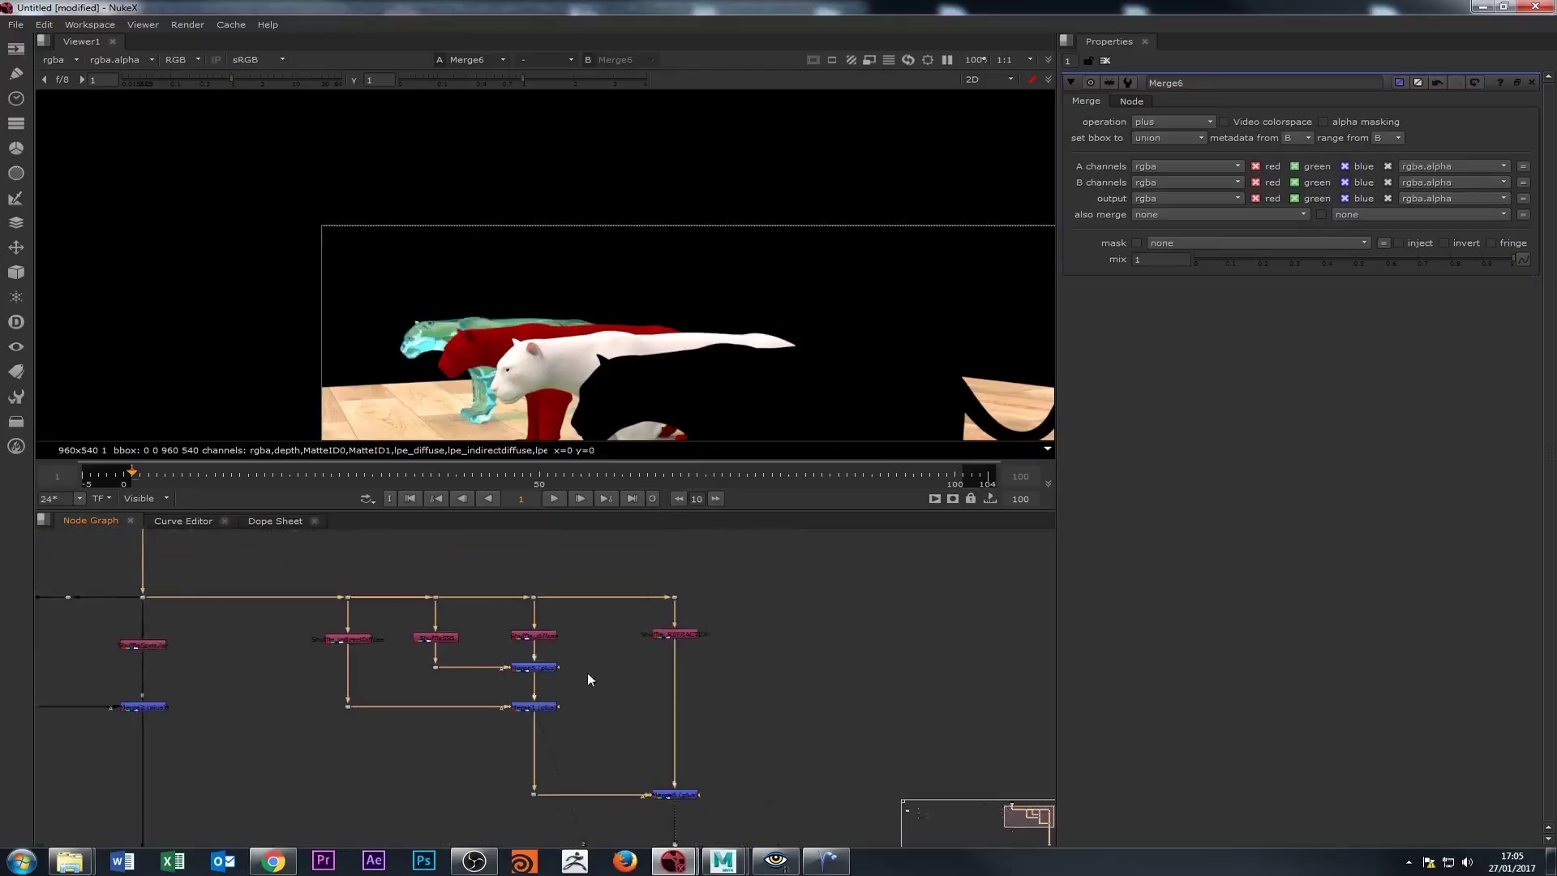
pyautogui.scroll(4, 471, 683)
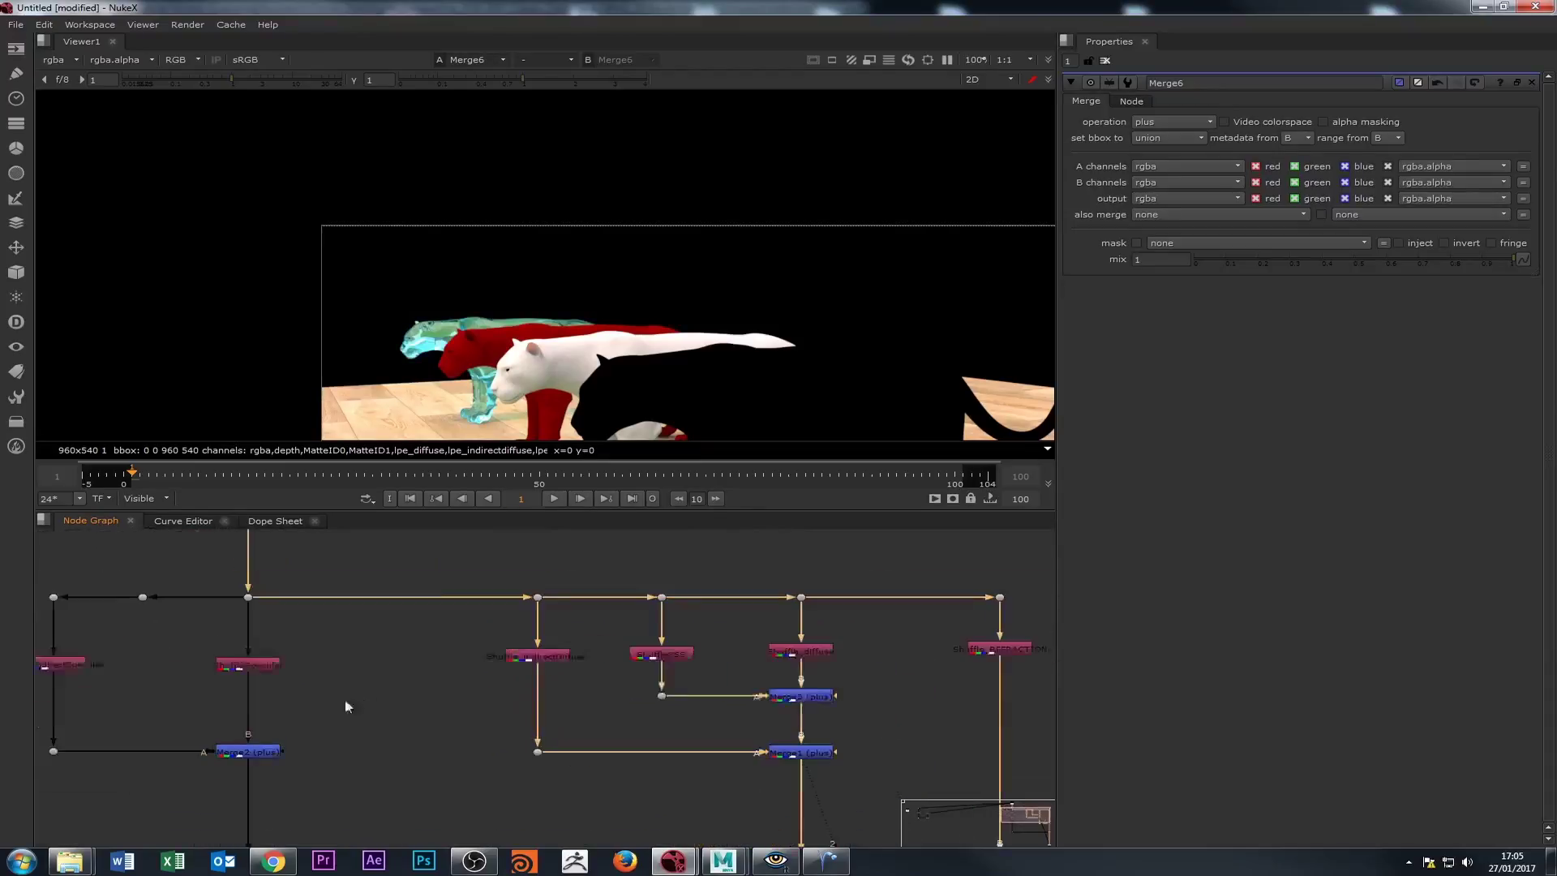
pyautogui.moveTo(920, 632); pyautogui.dragTo(825, 600)
pyautogui.moveTo(802, 720); pyautogui.dragTo(780, 586)
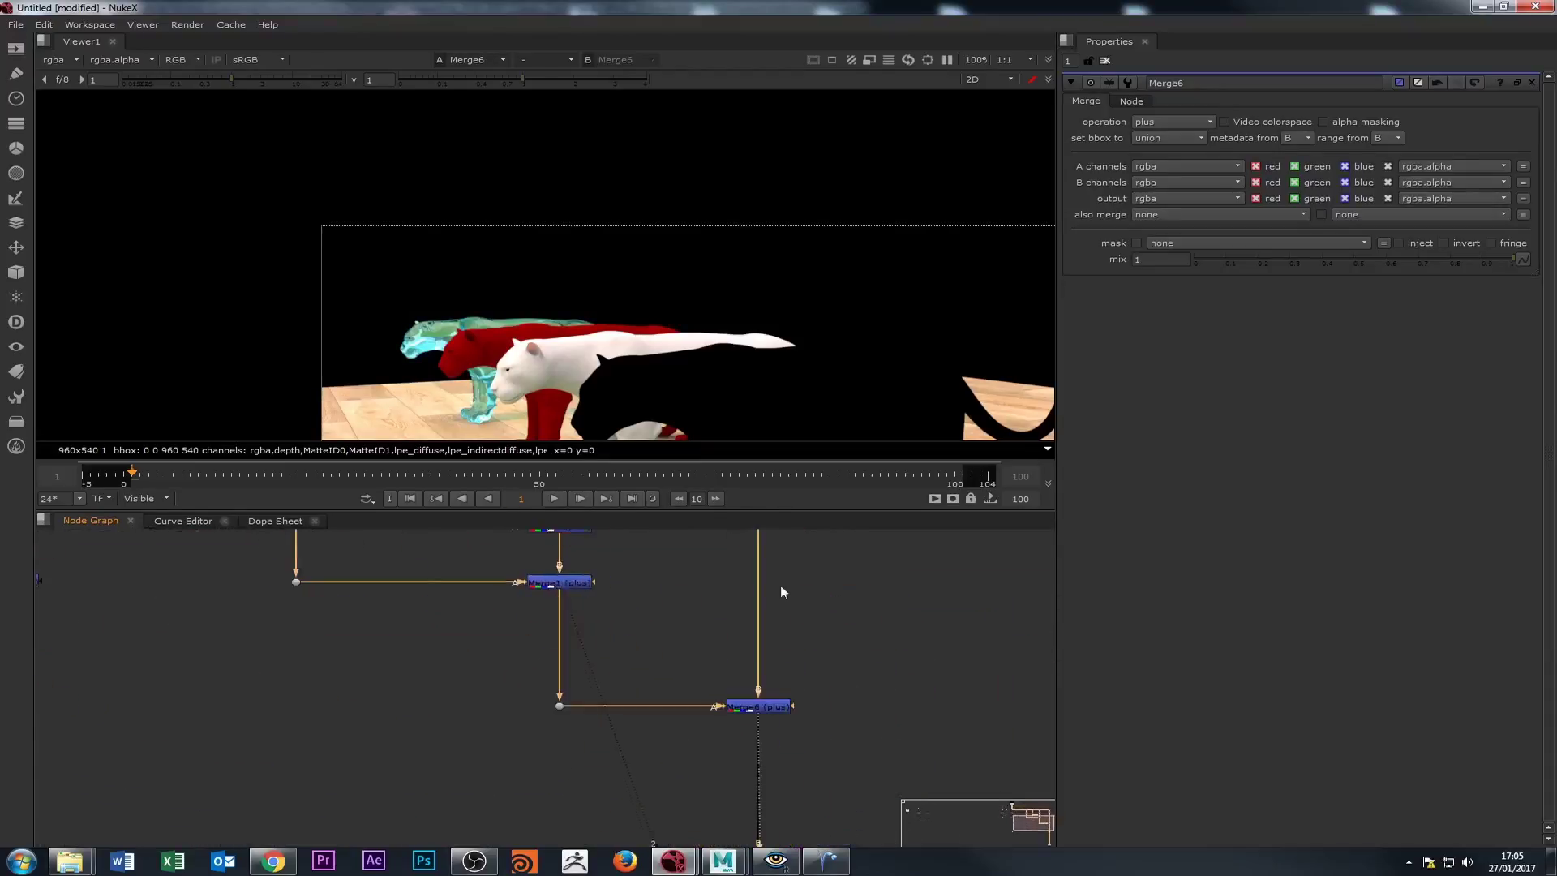
pyautogui.scroll(5, 772, 733)
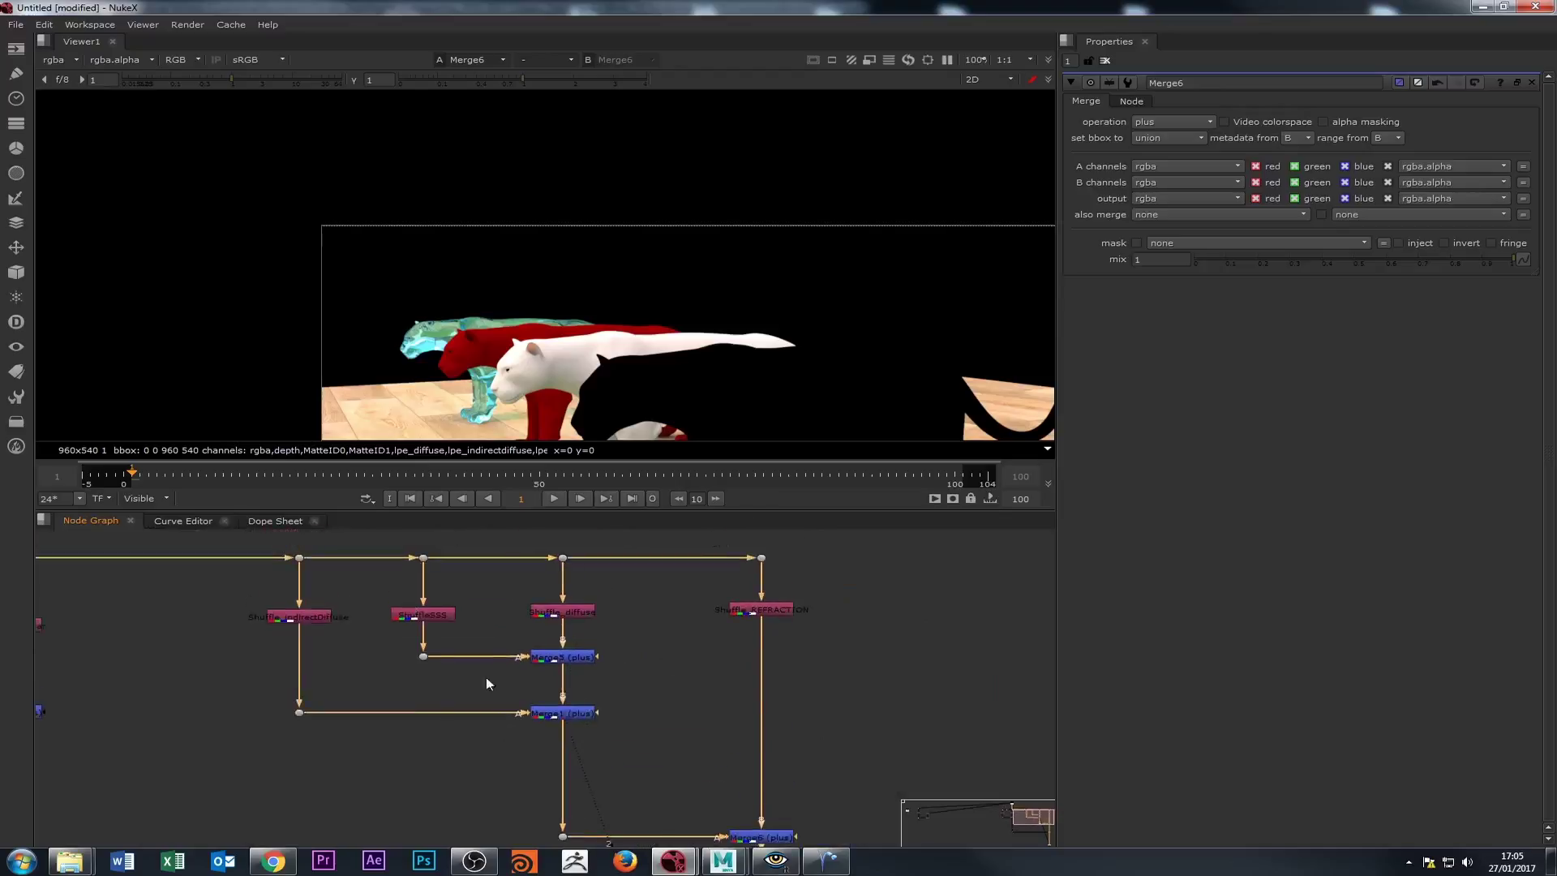
pyautogui.click(746, 612)
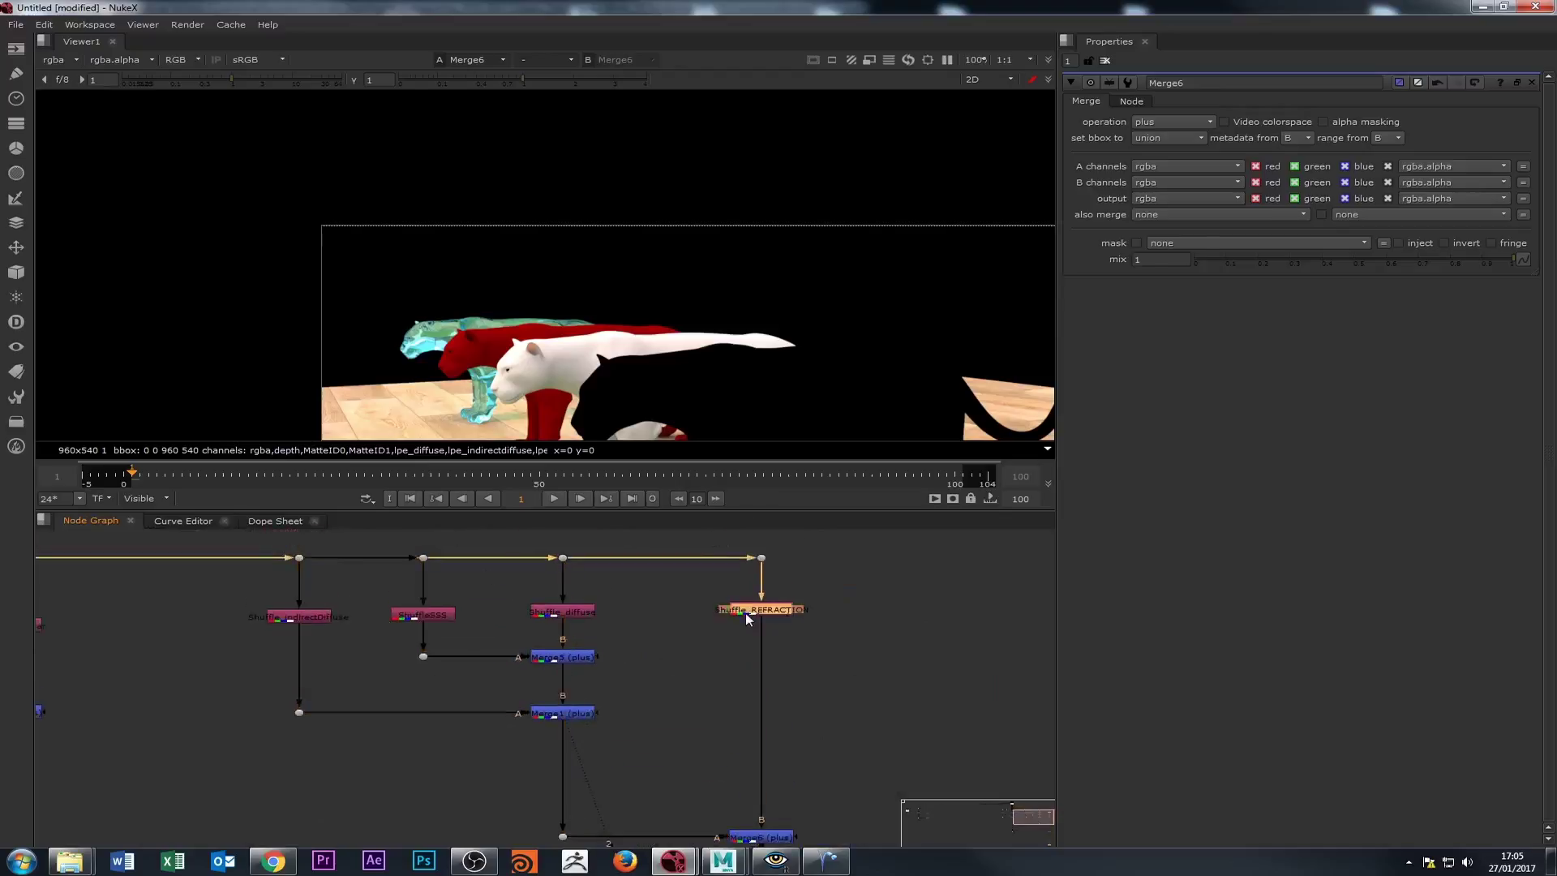
pyautogui.press('1')
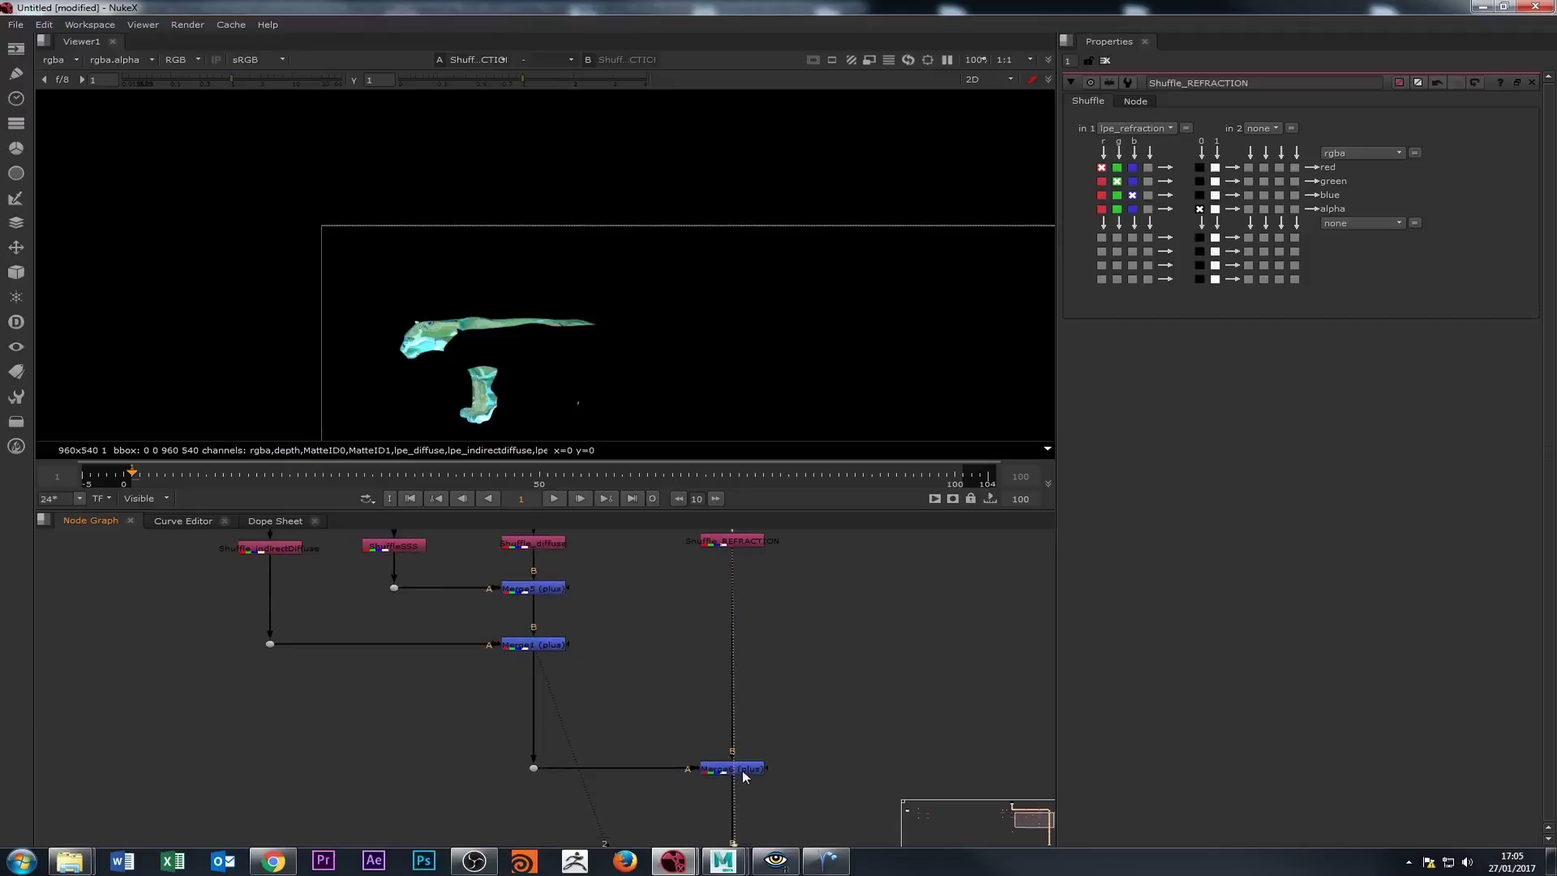
pyautogui.click(742, 770)
pyautogui.press('1')
pyautogui.scroll(-3, 603, 762)
pyautogui.scroll(2, 554, 719)
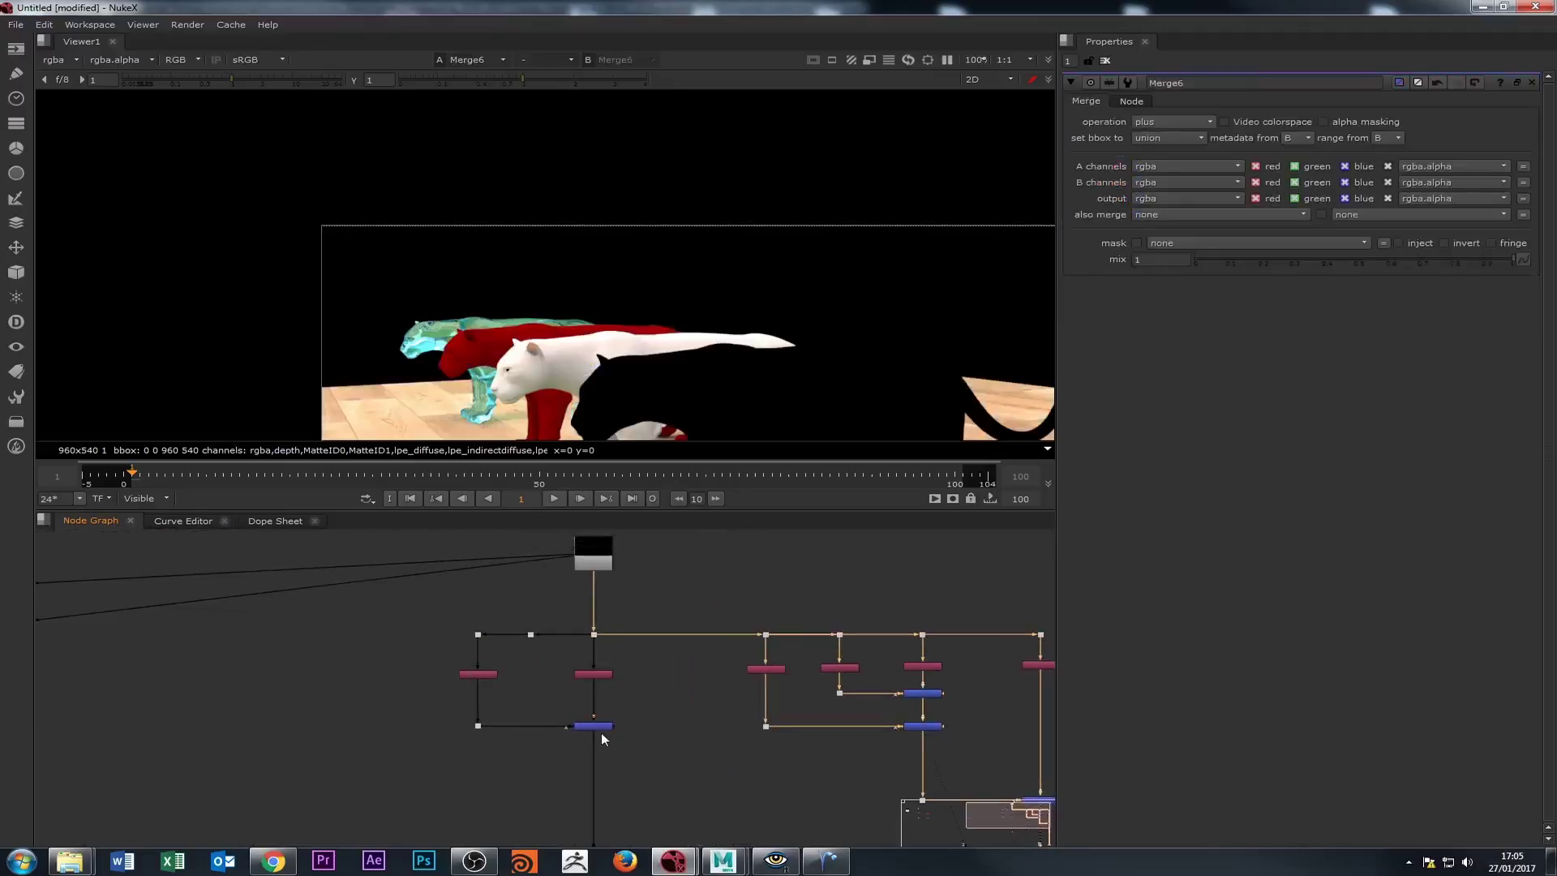
# View Merge2, which combines the two passes of the separate Shuffle branch, and examine the panthers' heads up close.
pyautogui.click(592, 726)
pyautogui.press('1')
pyautogui.moveTo(592, 732); pyautogui.dragTo(454, 666)
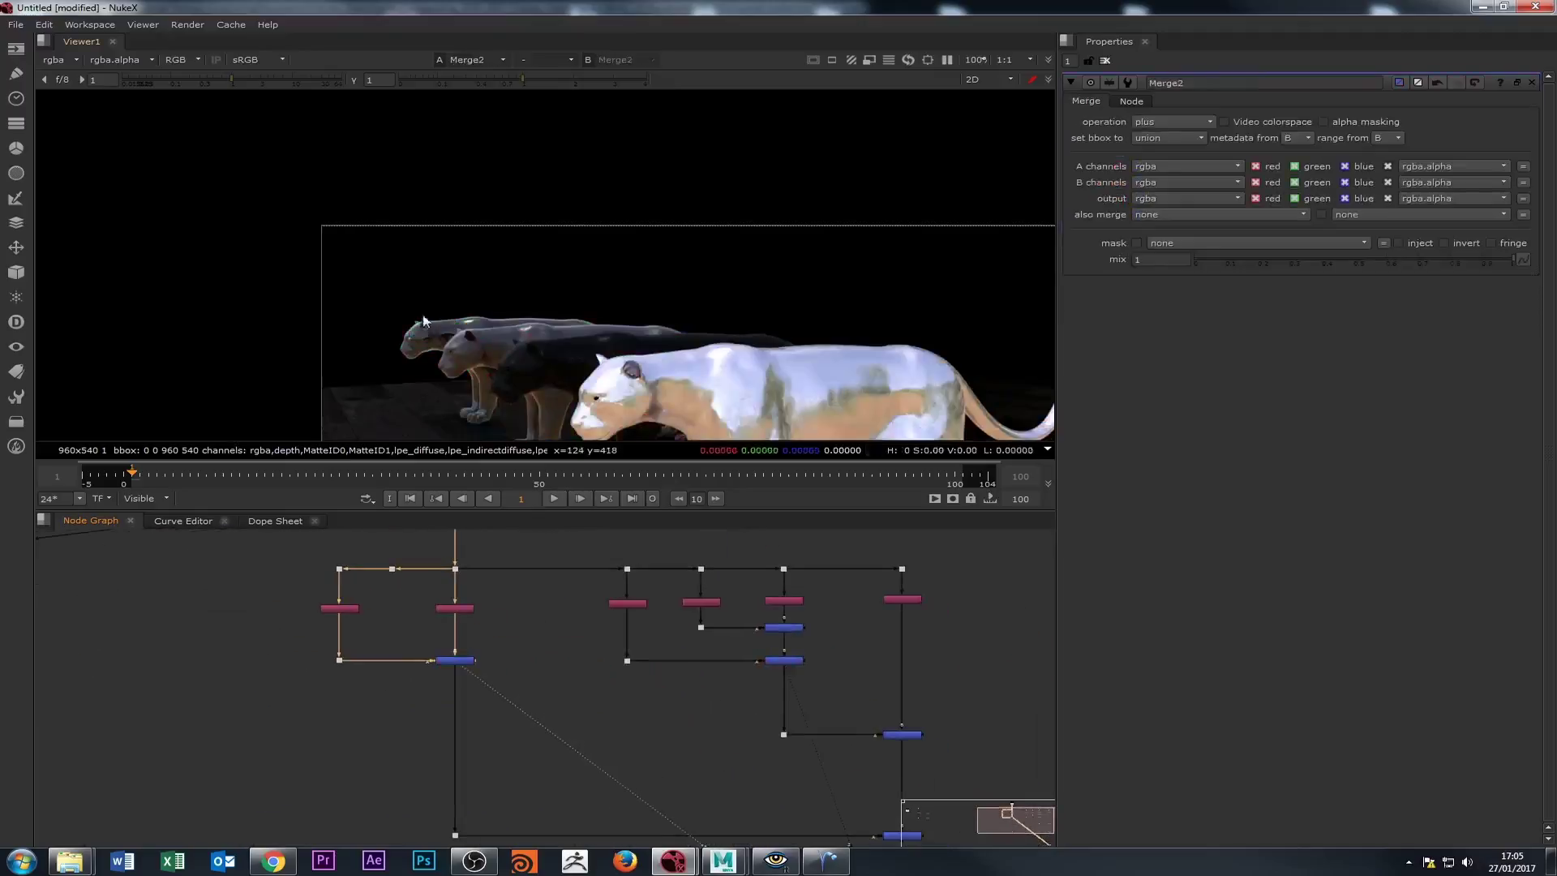
pyautogui.scroll(4, 461, 316)
pyautogui.moveTo(884, 835); pyautogui.dragTo(734, 699)
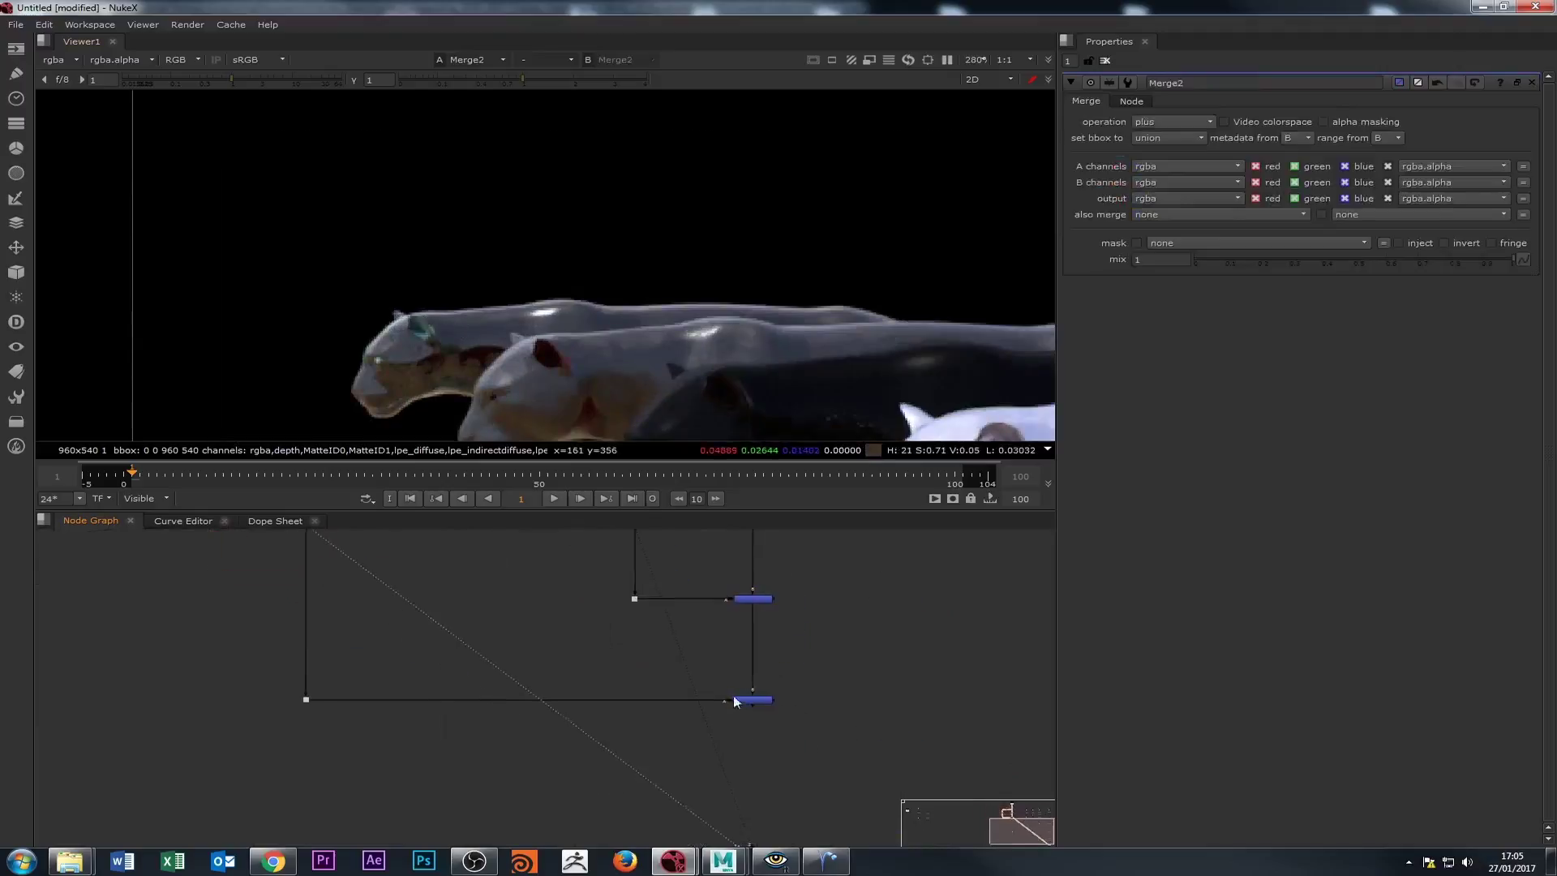
# View Merge4 to examine the combined result of all the added passes.
pyautogui.click(749, 699)
pyautogui.press('1')
pyautogui.scroll(-2, 527, 309)
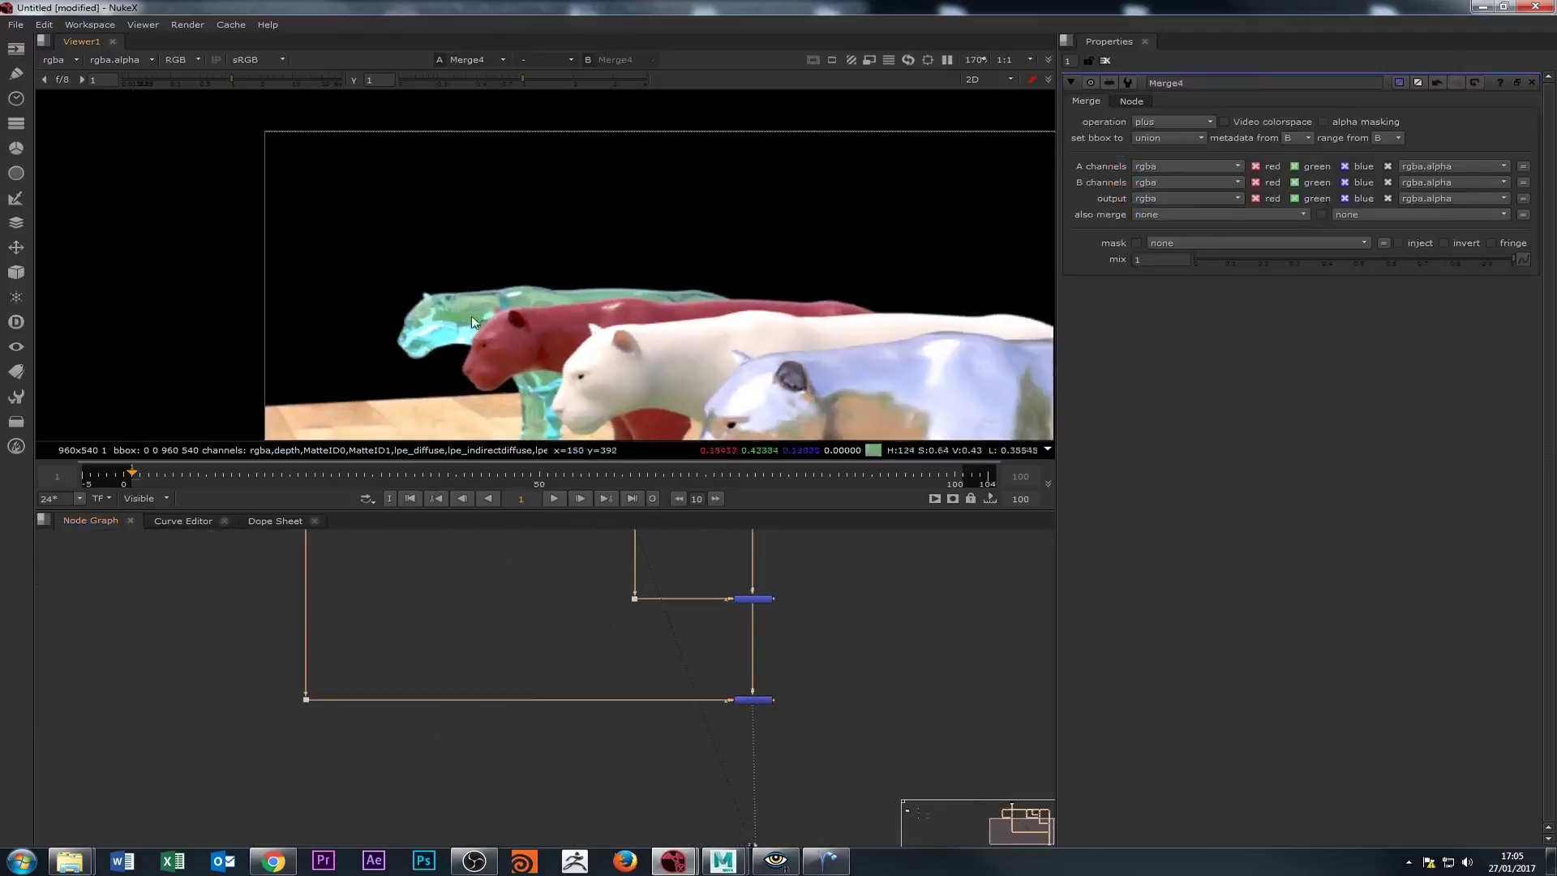
pyautogui.scroll(-5, 591, 684)
# Move the Read2 node with the original lpeTest.exr render beside the final plus Merges.
pyautogui.press('f')
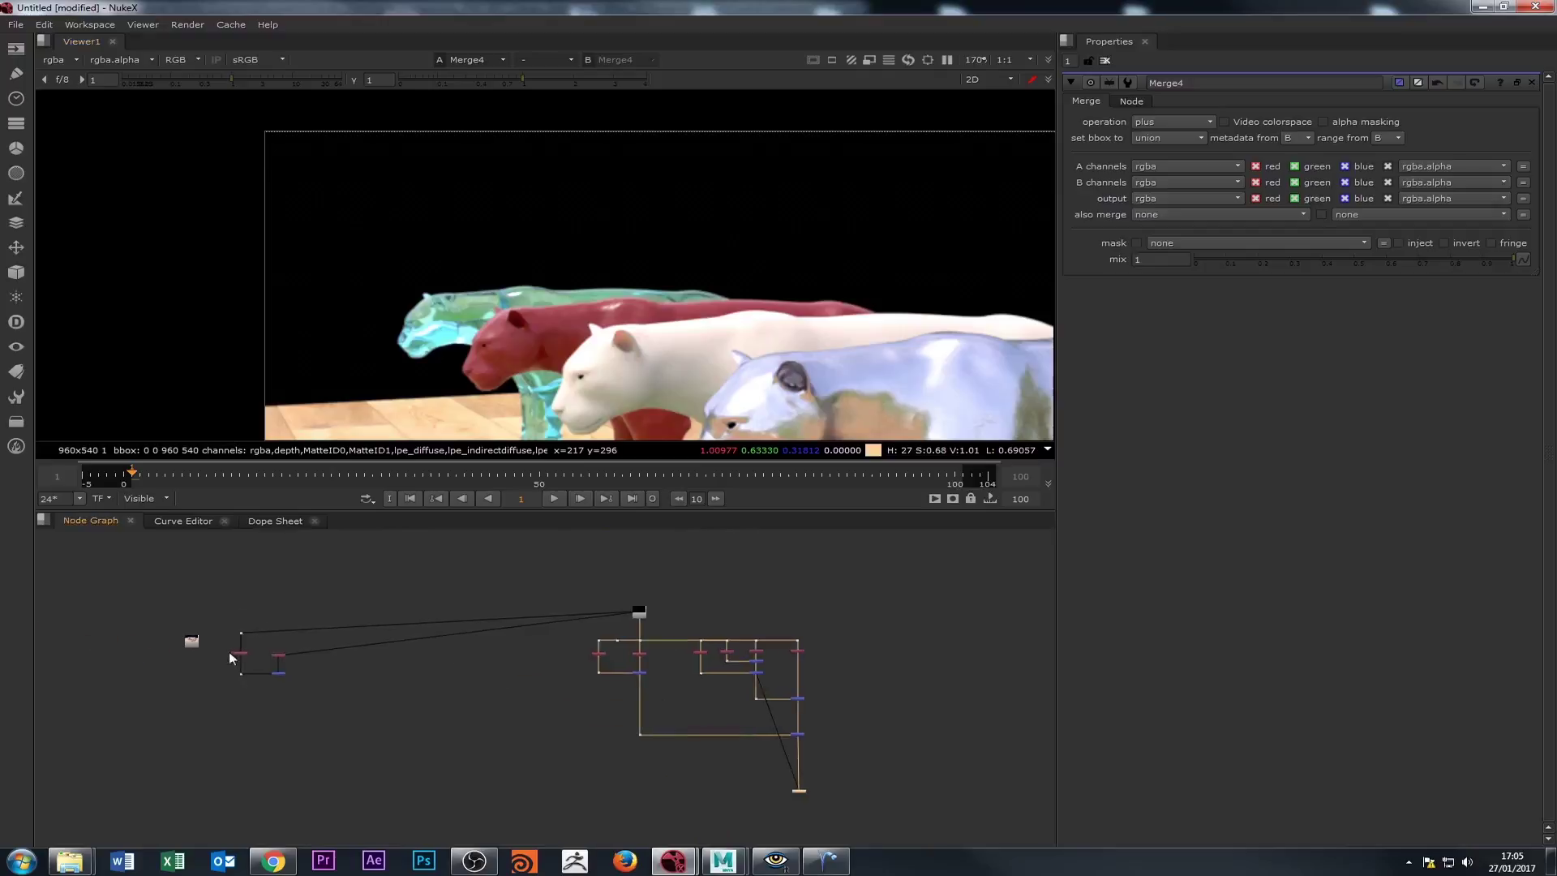
pyautogui.moveTo(194, 640); pyautogui.dragTo(830, 714)
pyautogui.scroll(5, 829, 714)
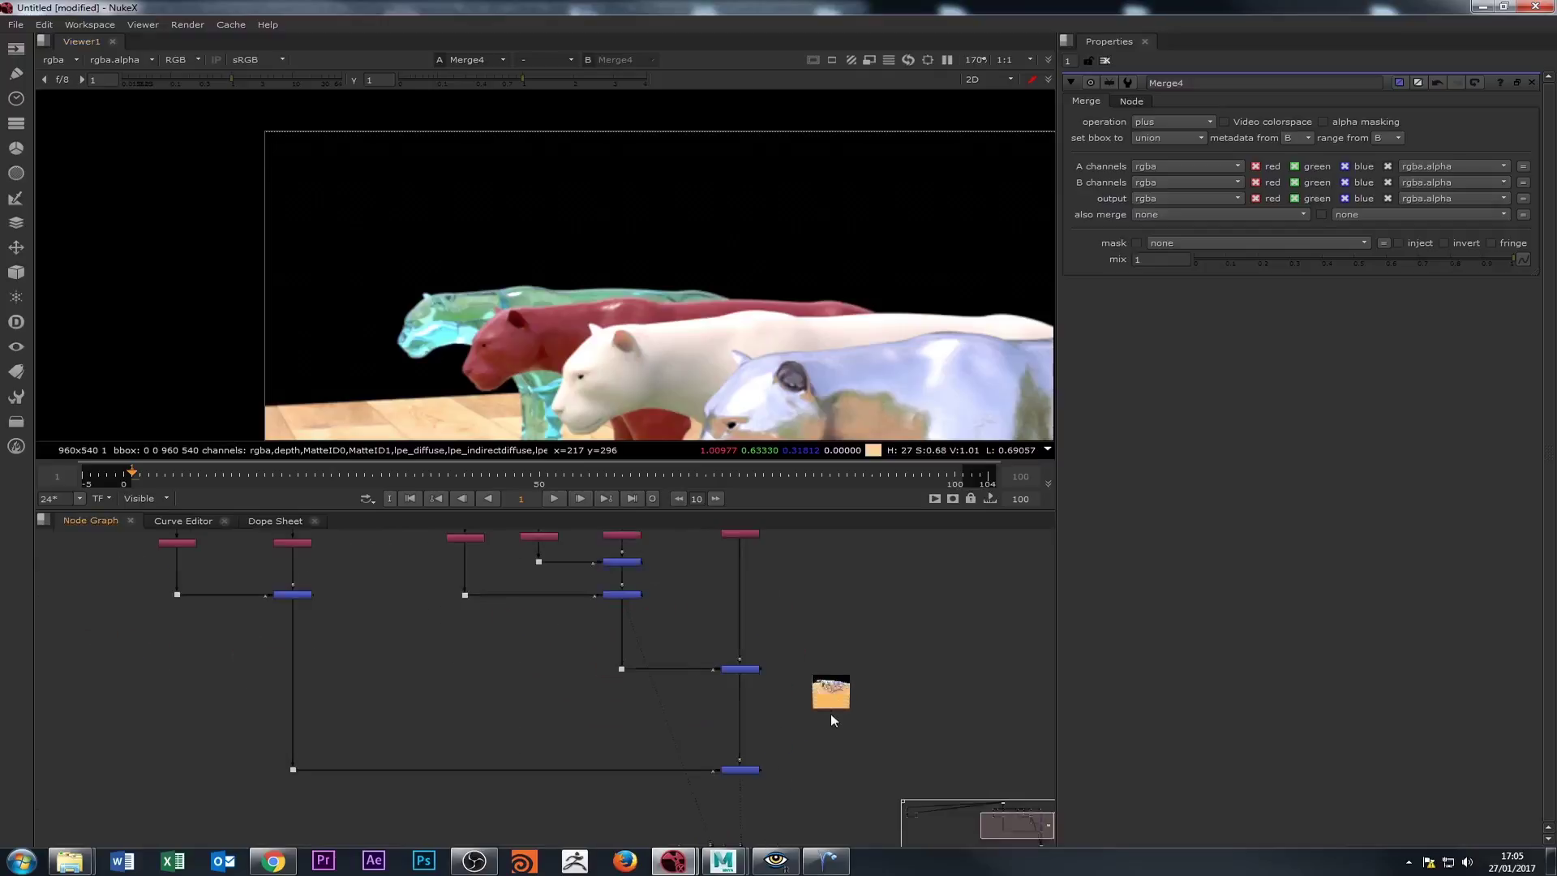
pyautogui.scroll(3, 699, 439)
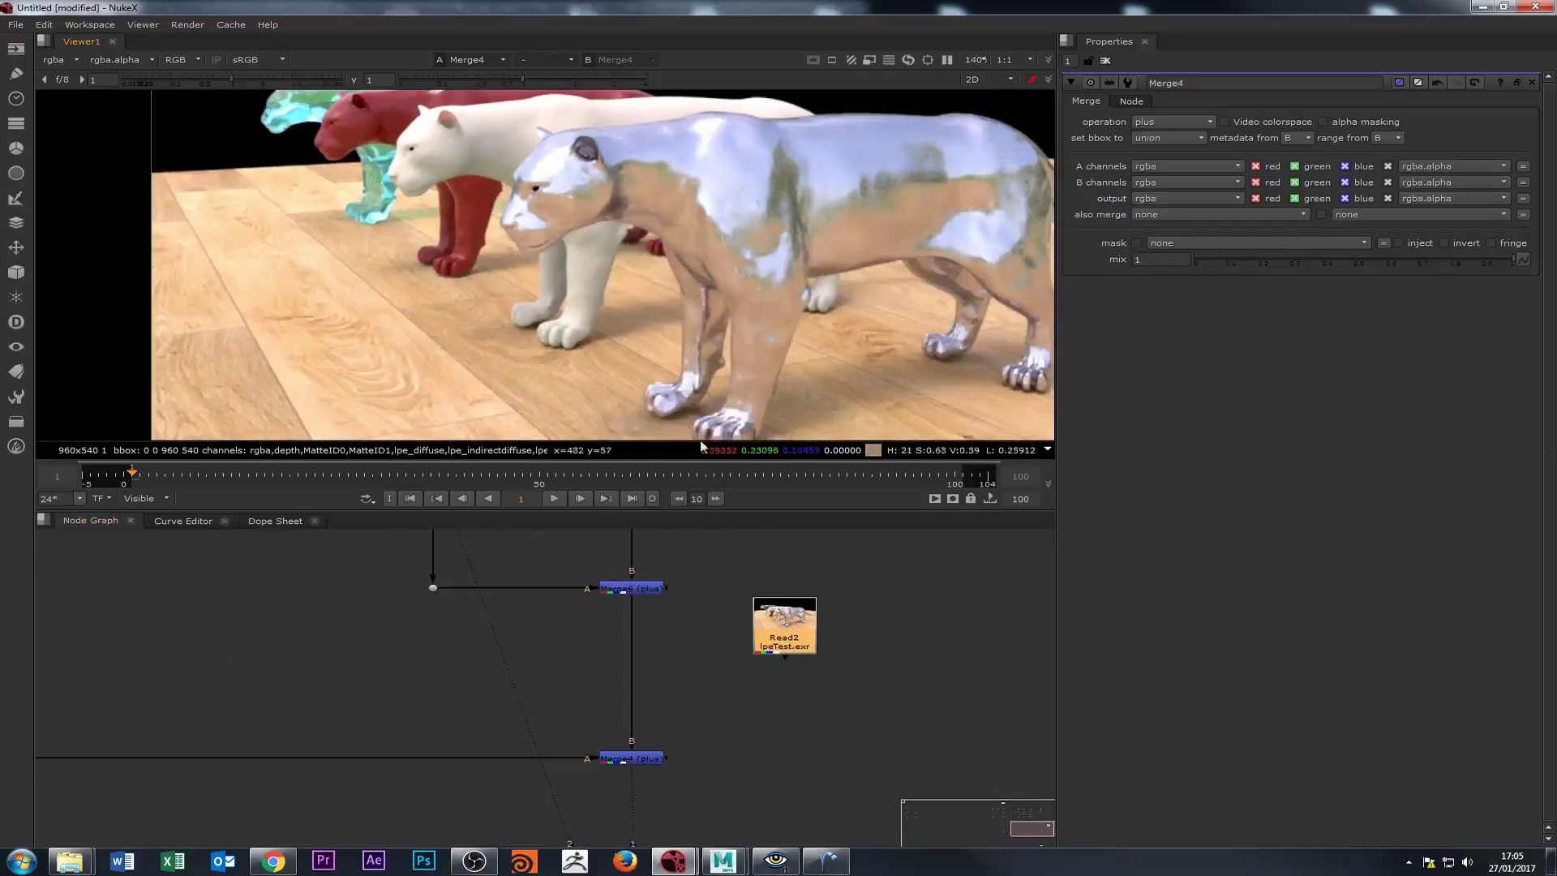
# Compare the original Read2 render with the rebuilt Merge4 result by alternating them in the viewer.
pyautogui.doubleClick(785, 633)
pyautogui.press('1')
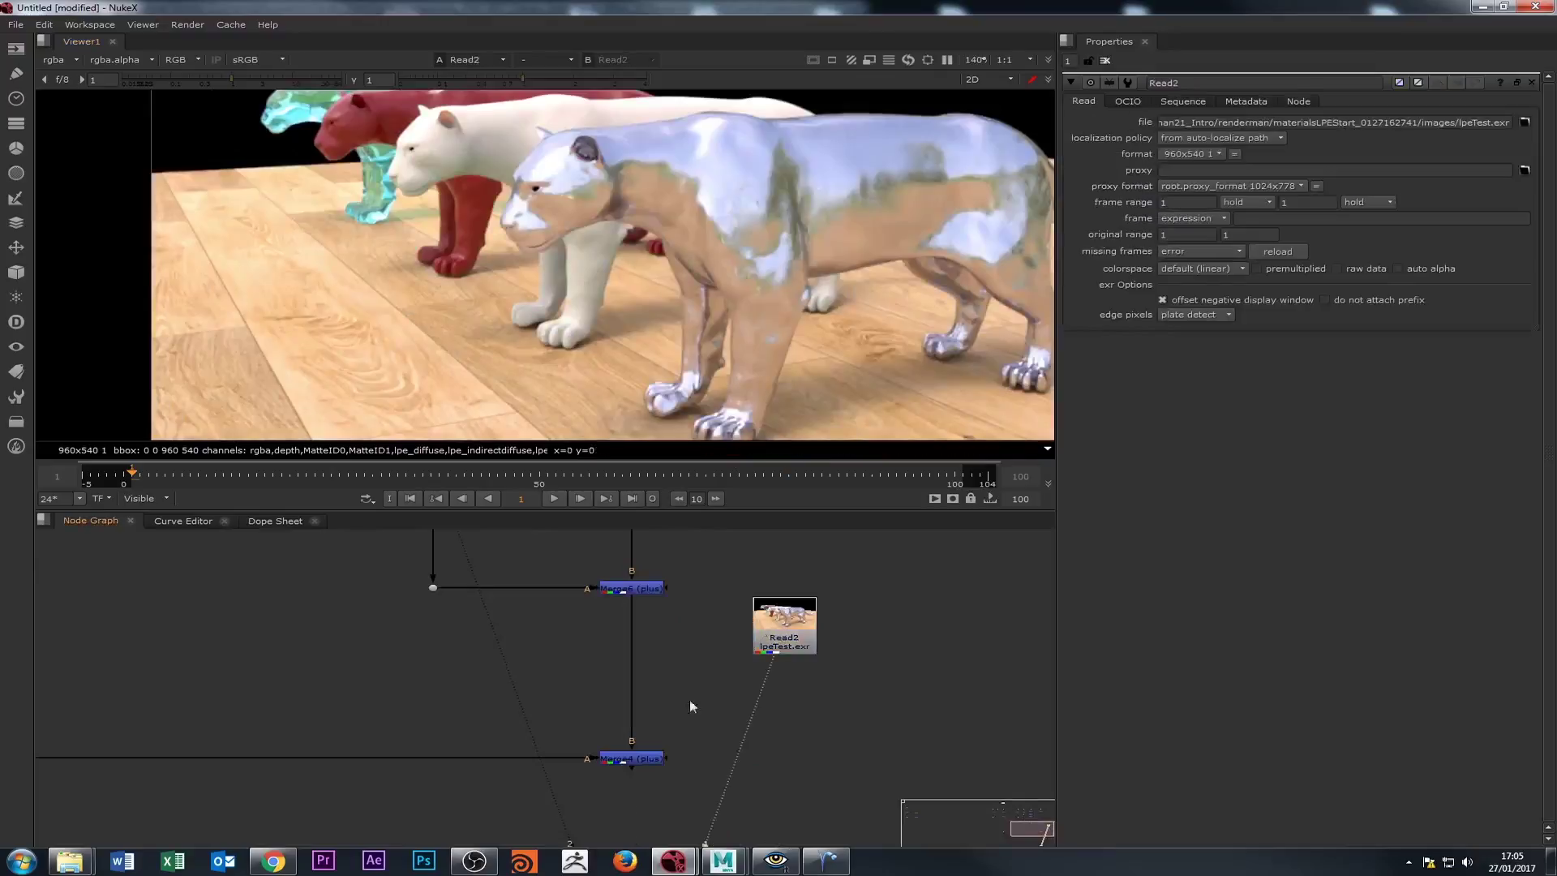
pyautogui.doubleClick(643, 760)
pyautogui.press('1')
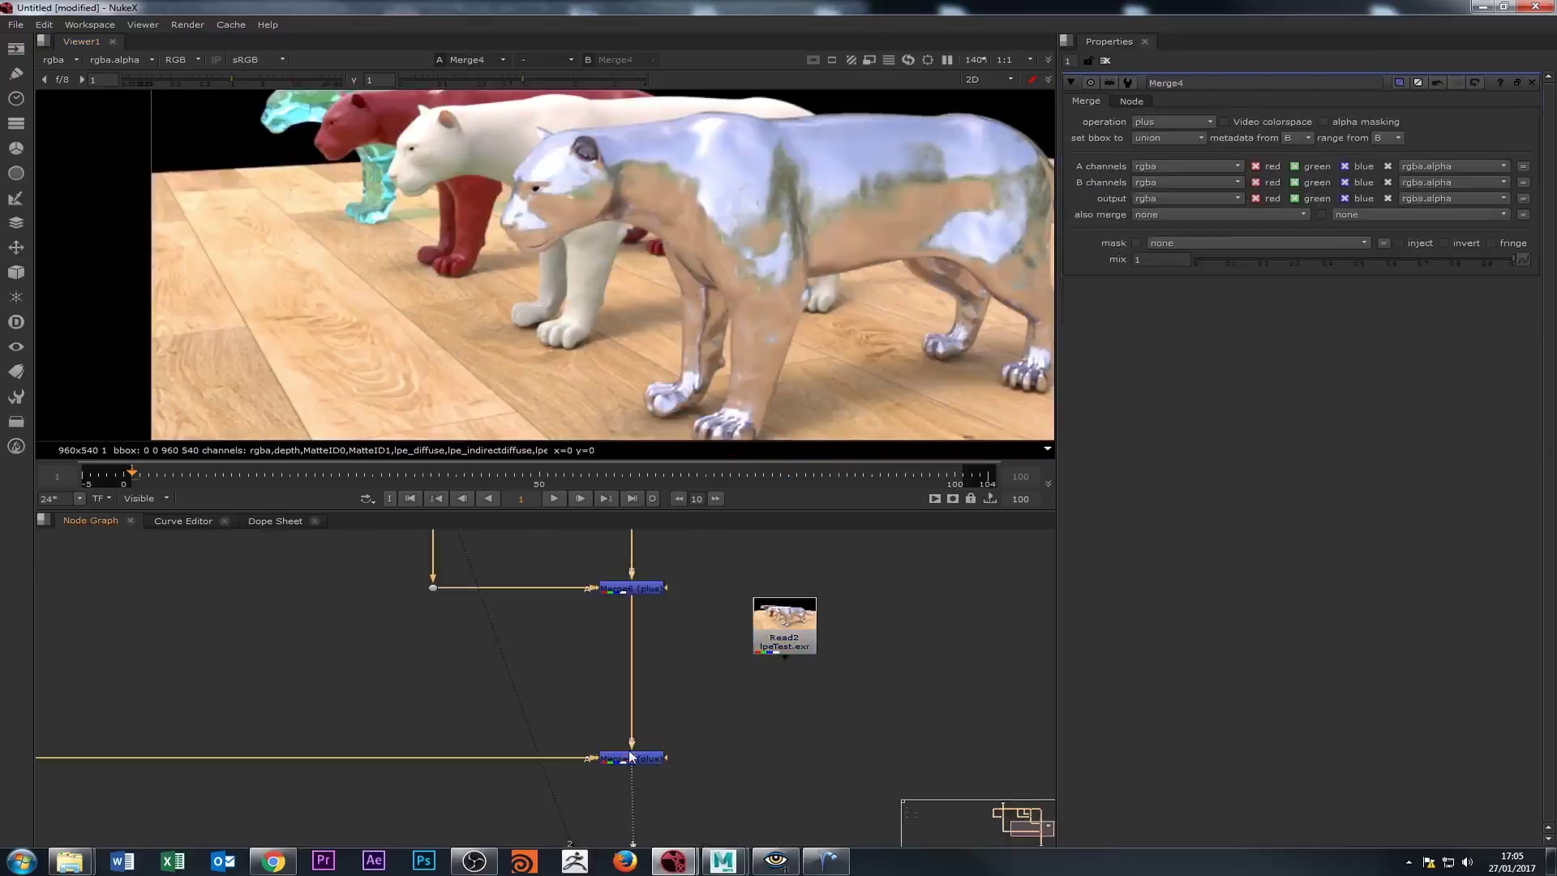
pyautogui.doubleClick(784, 633)
pyautogui.press('1')
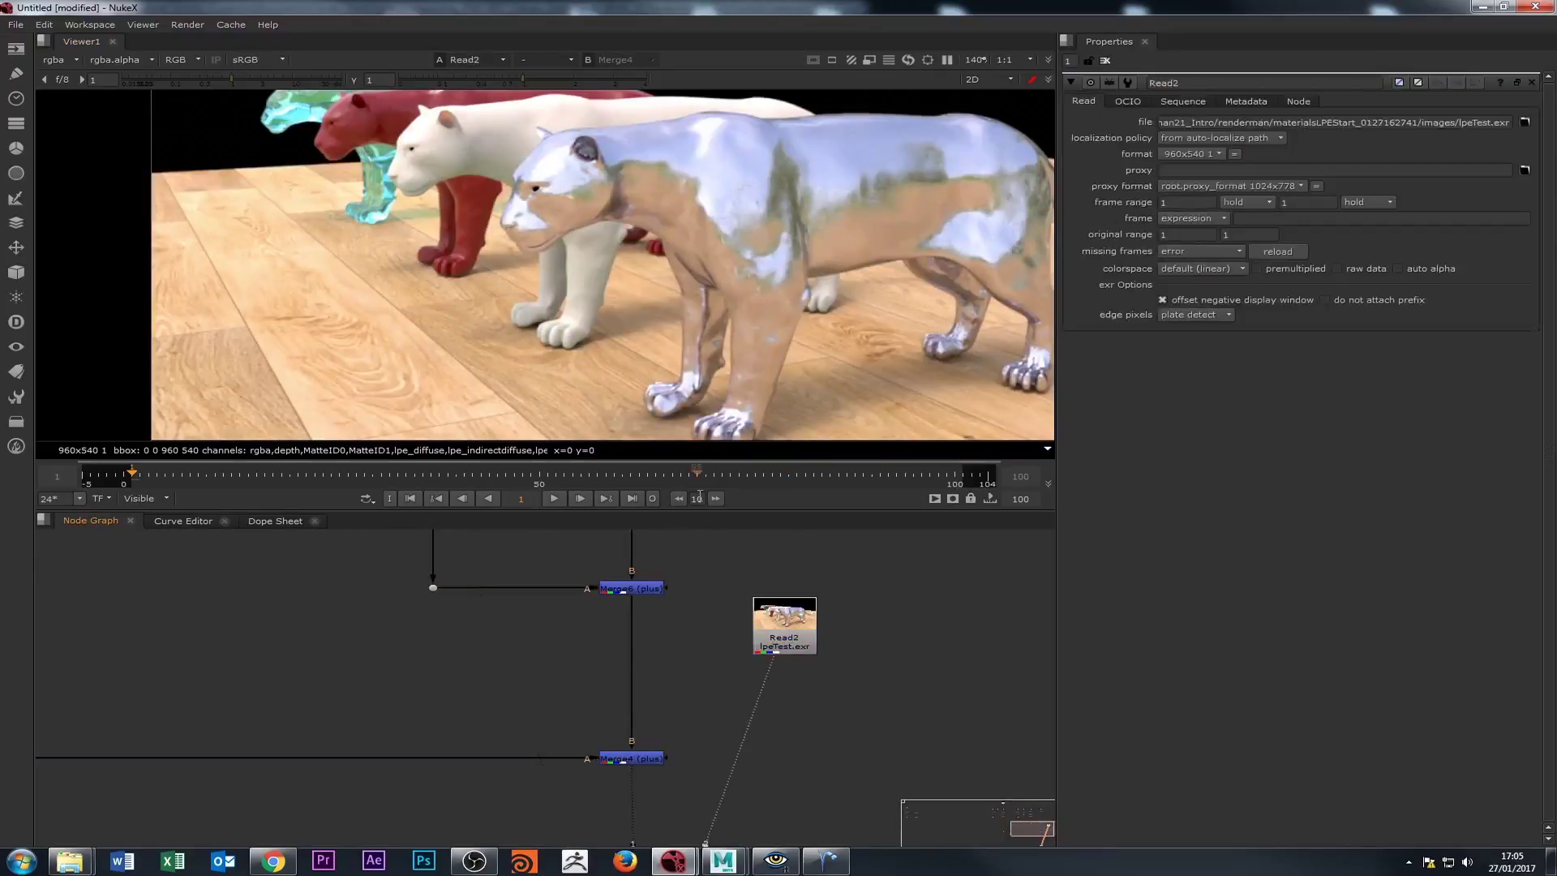
pyautogui.press('1')
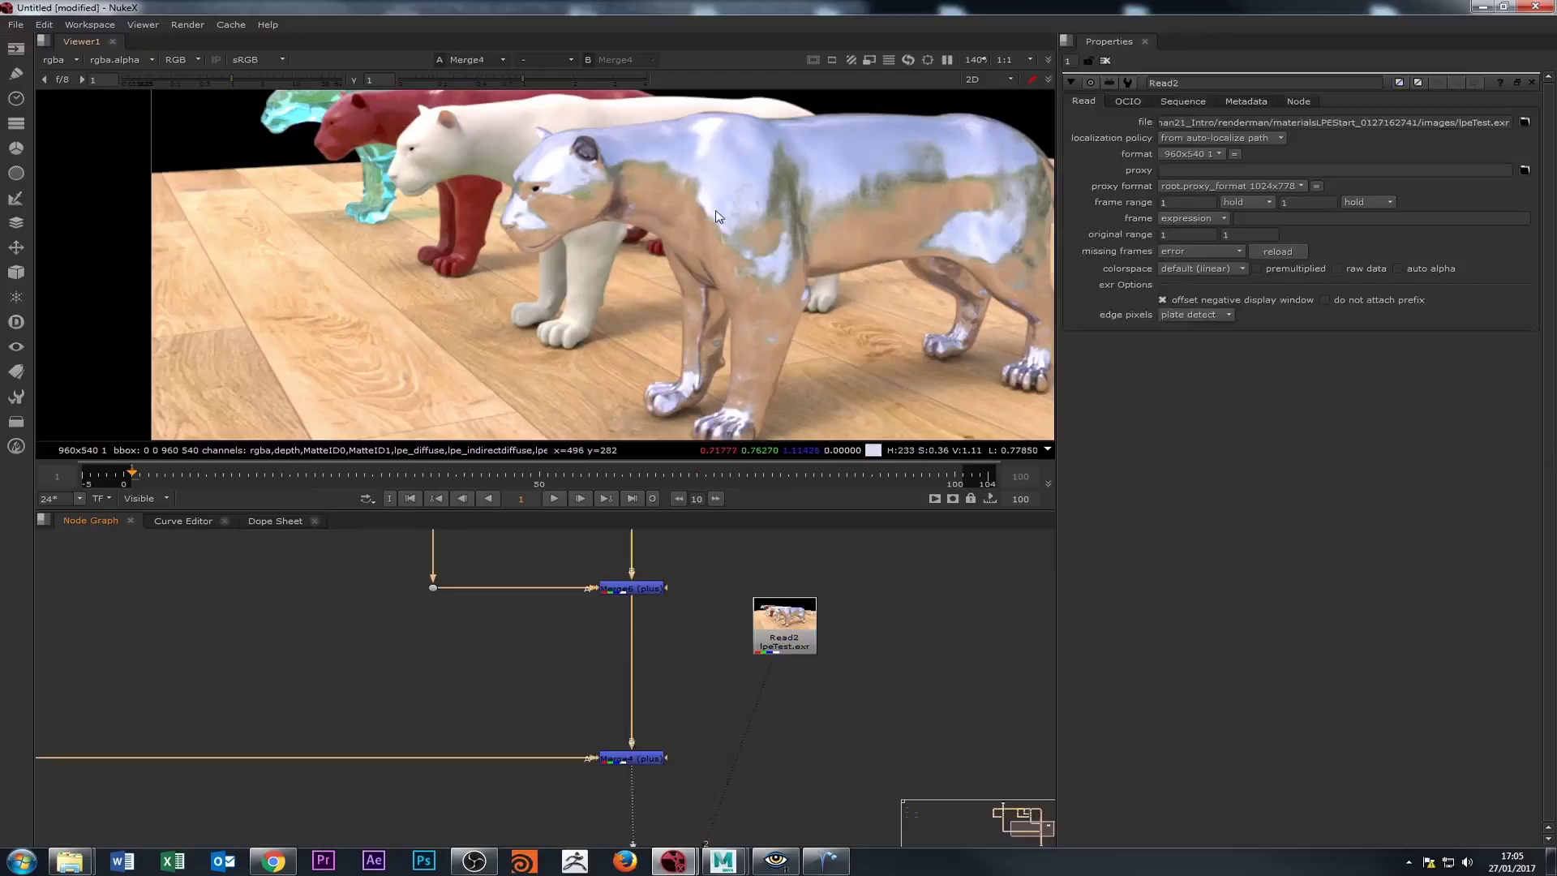
pyautogui.press('1')
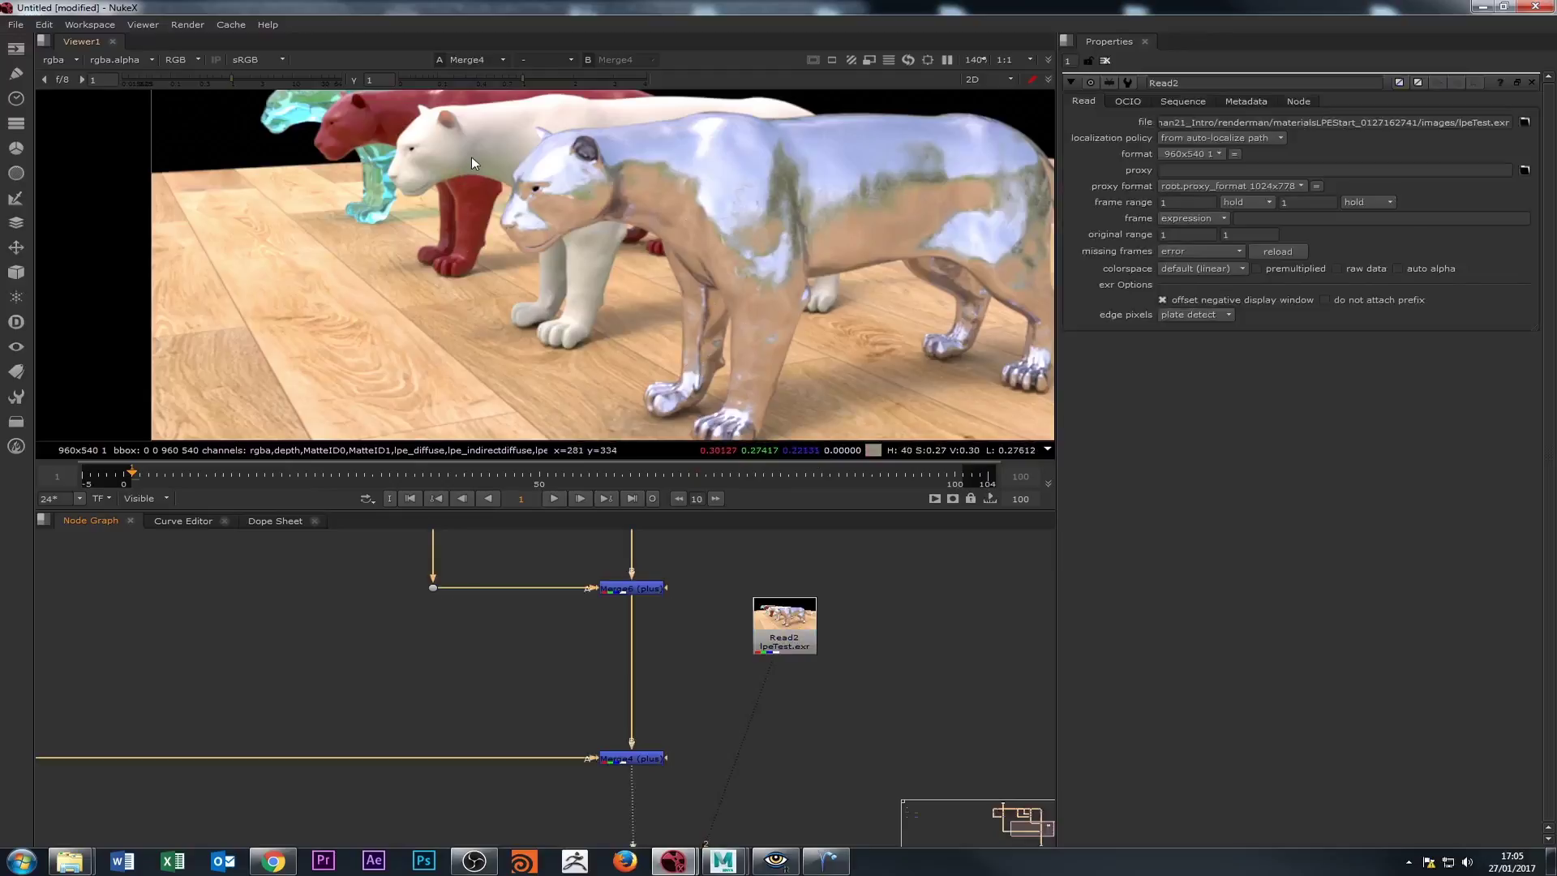
pyautogui.press('1')
pyautogui.press('2')
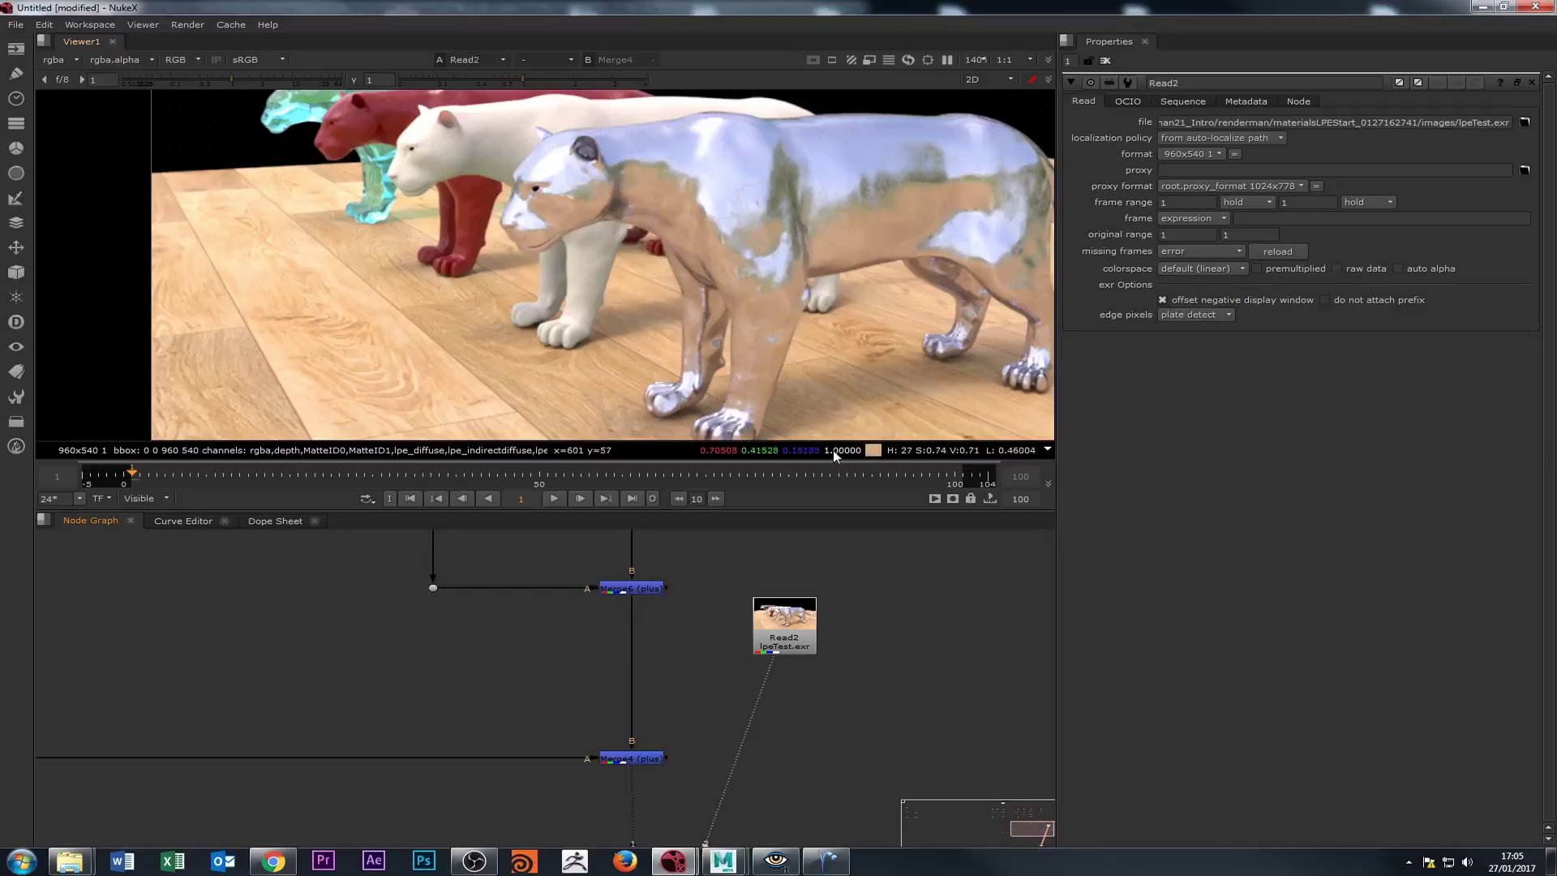
pyautogui.press('1')
# Examine Merge4's properties and its alpha channel, and return the viewer to full colour.
pyautogui.moveTo(646, 787); pyautogui.dragTo(619, 616)
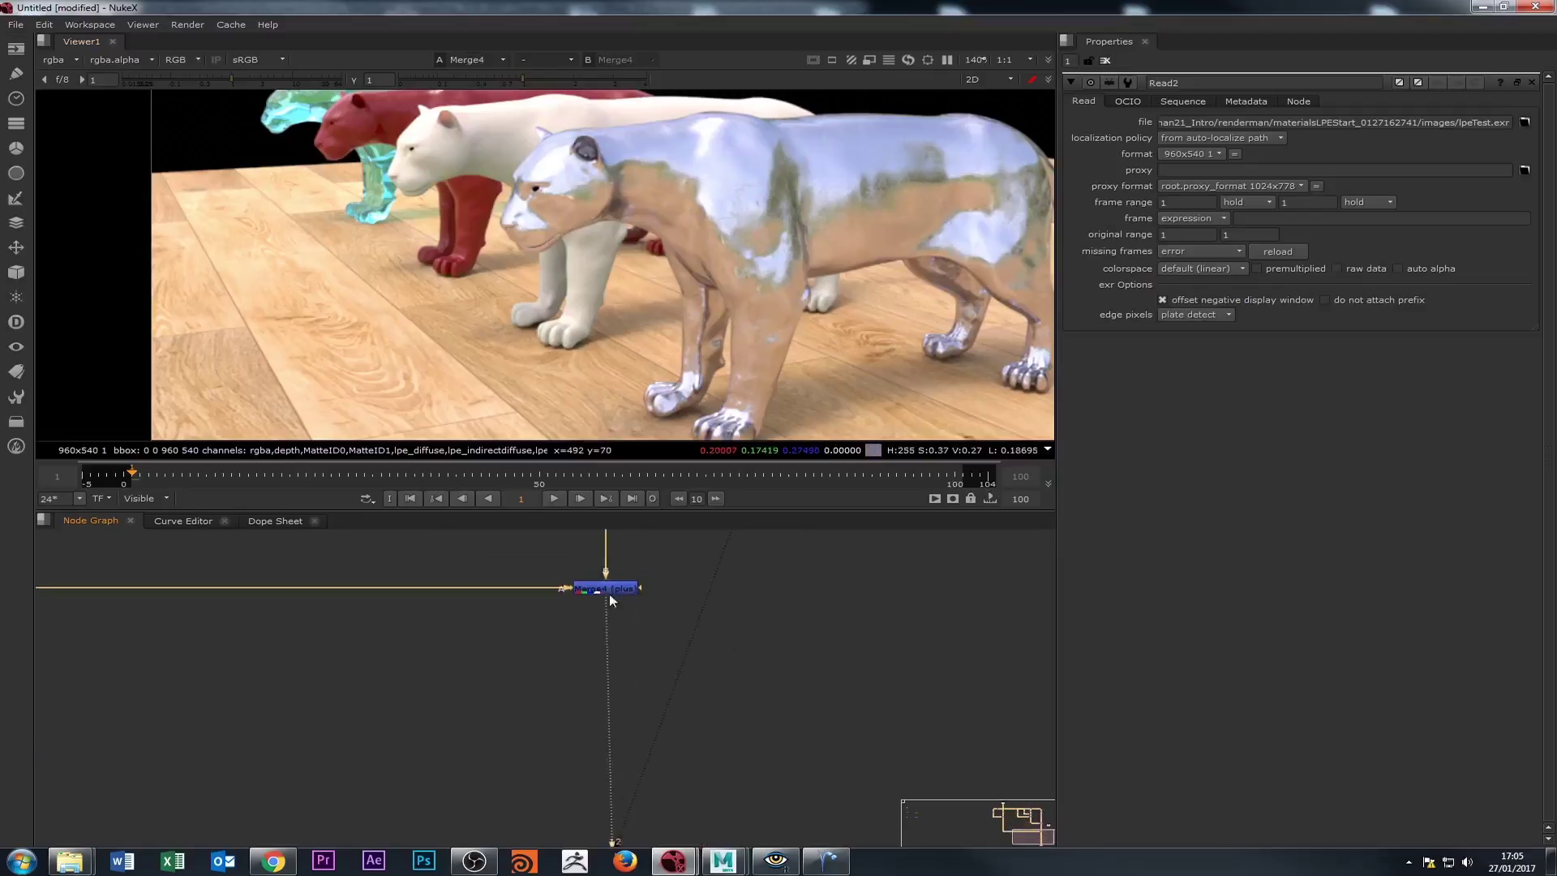
pyautogui.doubleClick(605, 589)
pyautogui.scroll(-2, 633, 289)
pyautogui.moveTo(632, 288); pyautogui.dragTo(630, 300)
pyautogui.press('a')
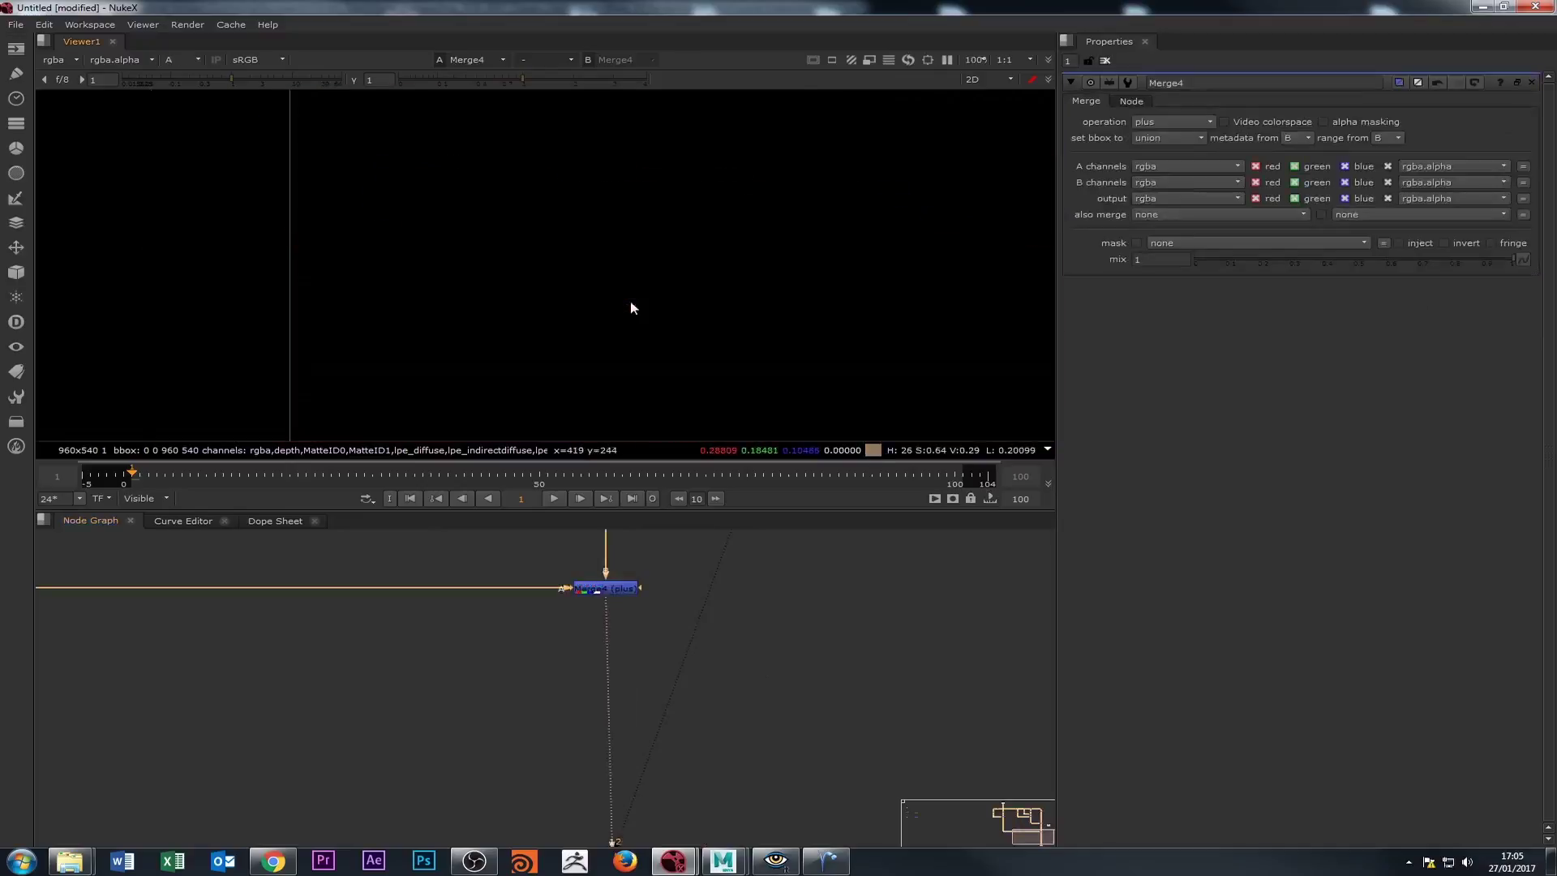
pyautogui.press('a')
pyautogui.press('a')
pyautogui.press('a')
pyautogui.moveTo(669, 523); pyautogui.dragTo(695, 641)
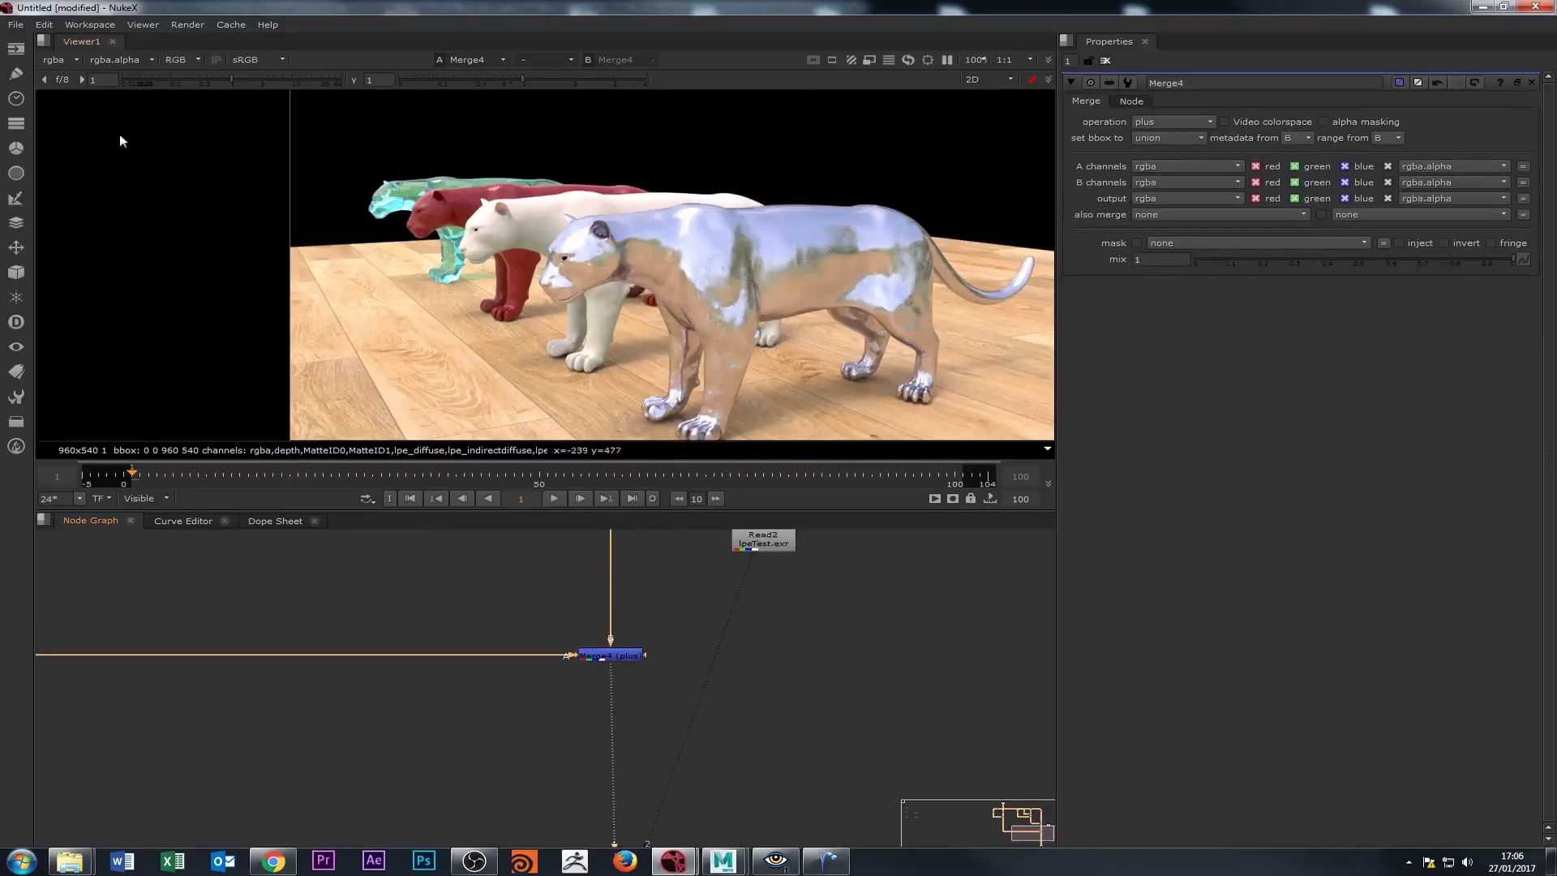
# Add a Copy node and place it just below Merge4.
pyautogui.moveTo(598, 769); pyautogui.dragTo(559, 713)
pyautogui.press('Tab')
pyautogui.write('x')
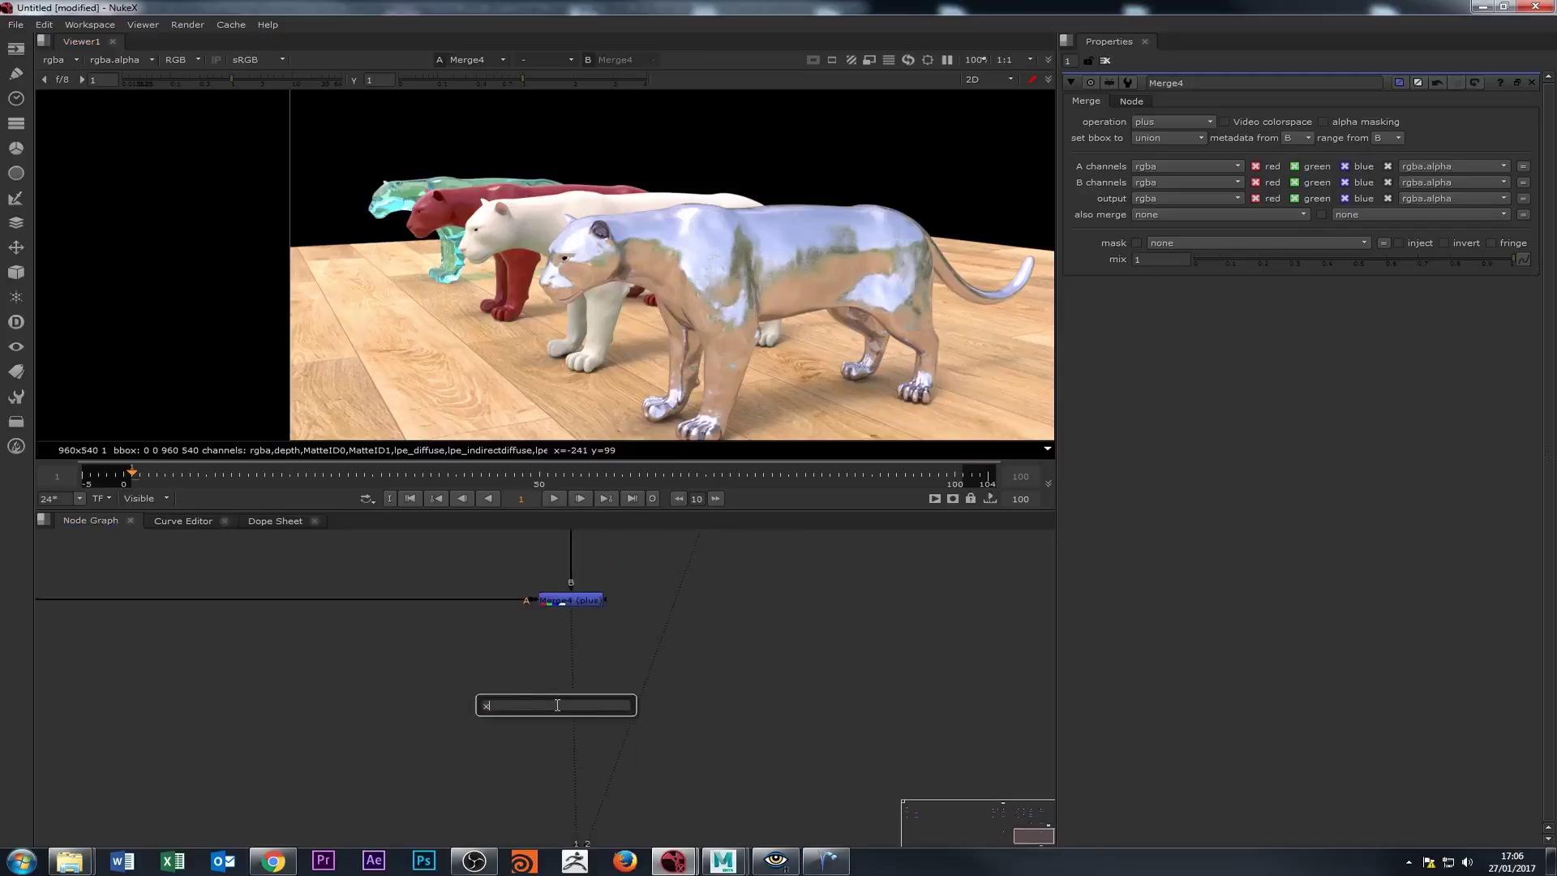
pyautogui.press('Escape')
pyautogui.press('Tab')
pyautogui.write('ch')
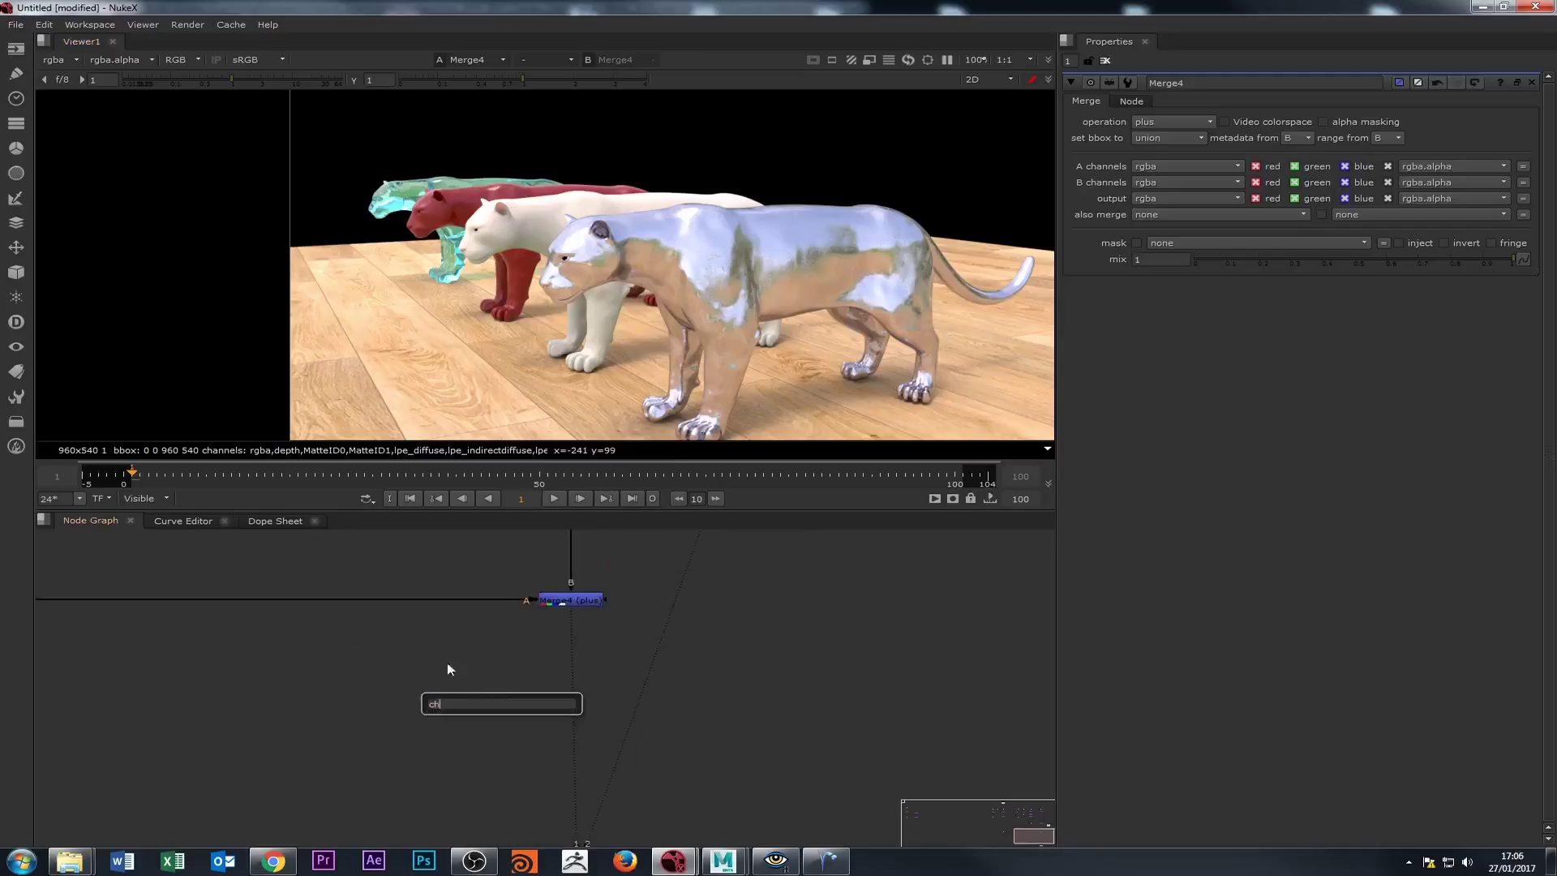
pyautogui.press('Escape')
pyautogui.press('Tab')
pyautogui.write('cop')
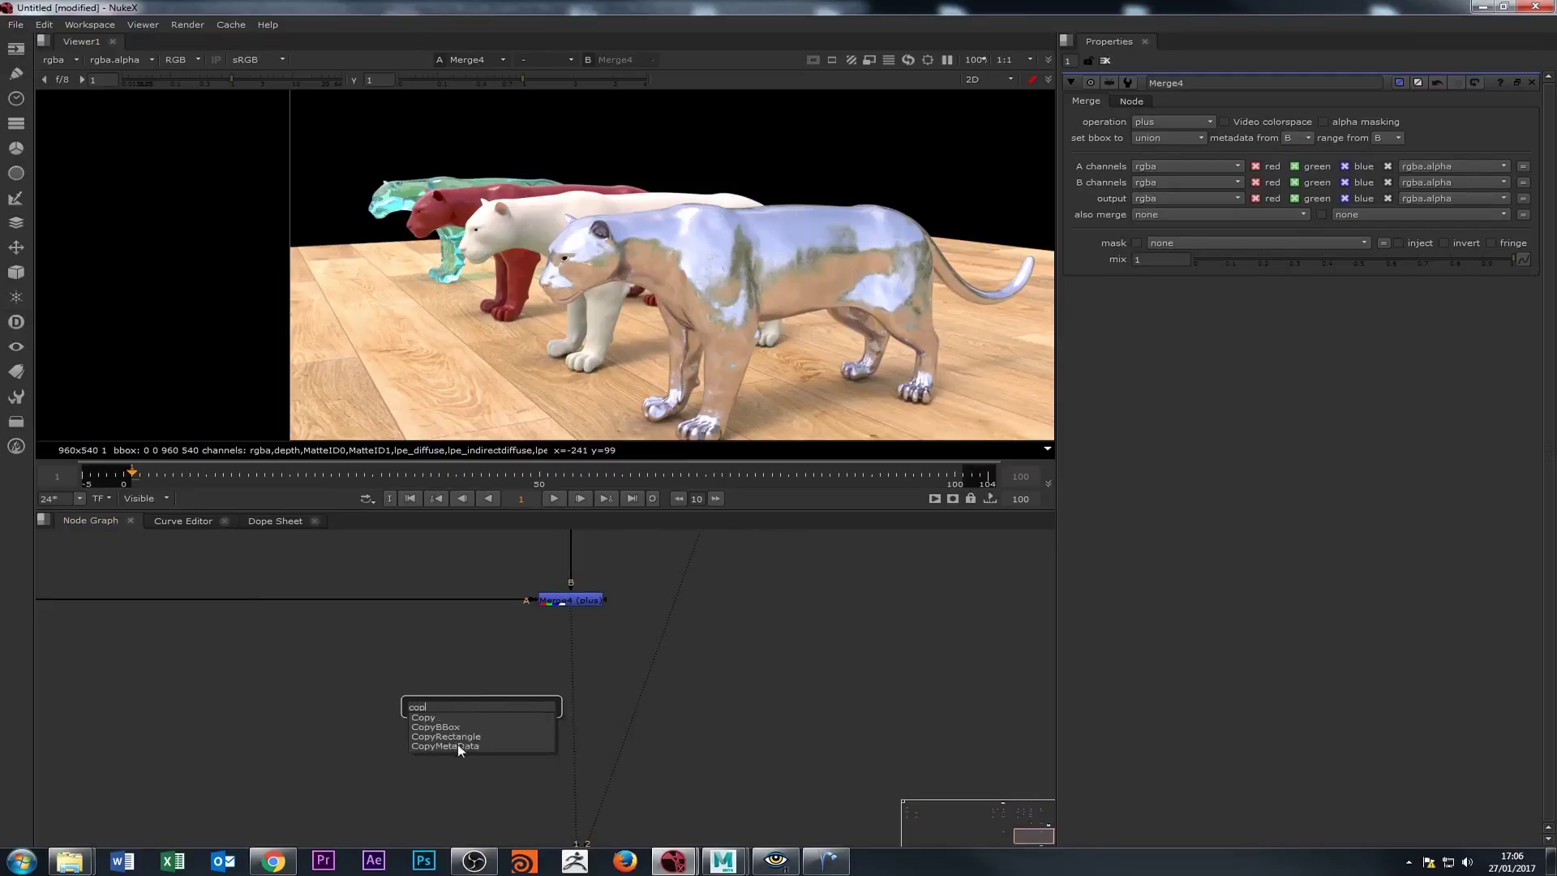
pyautogui.click(424, 717)
pyautogui.moveTo(390, 687); pyautogui.dragTo(608, 741)
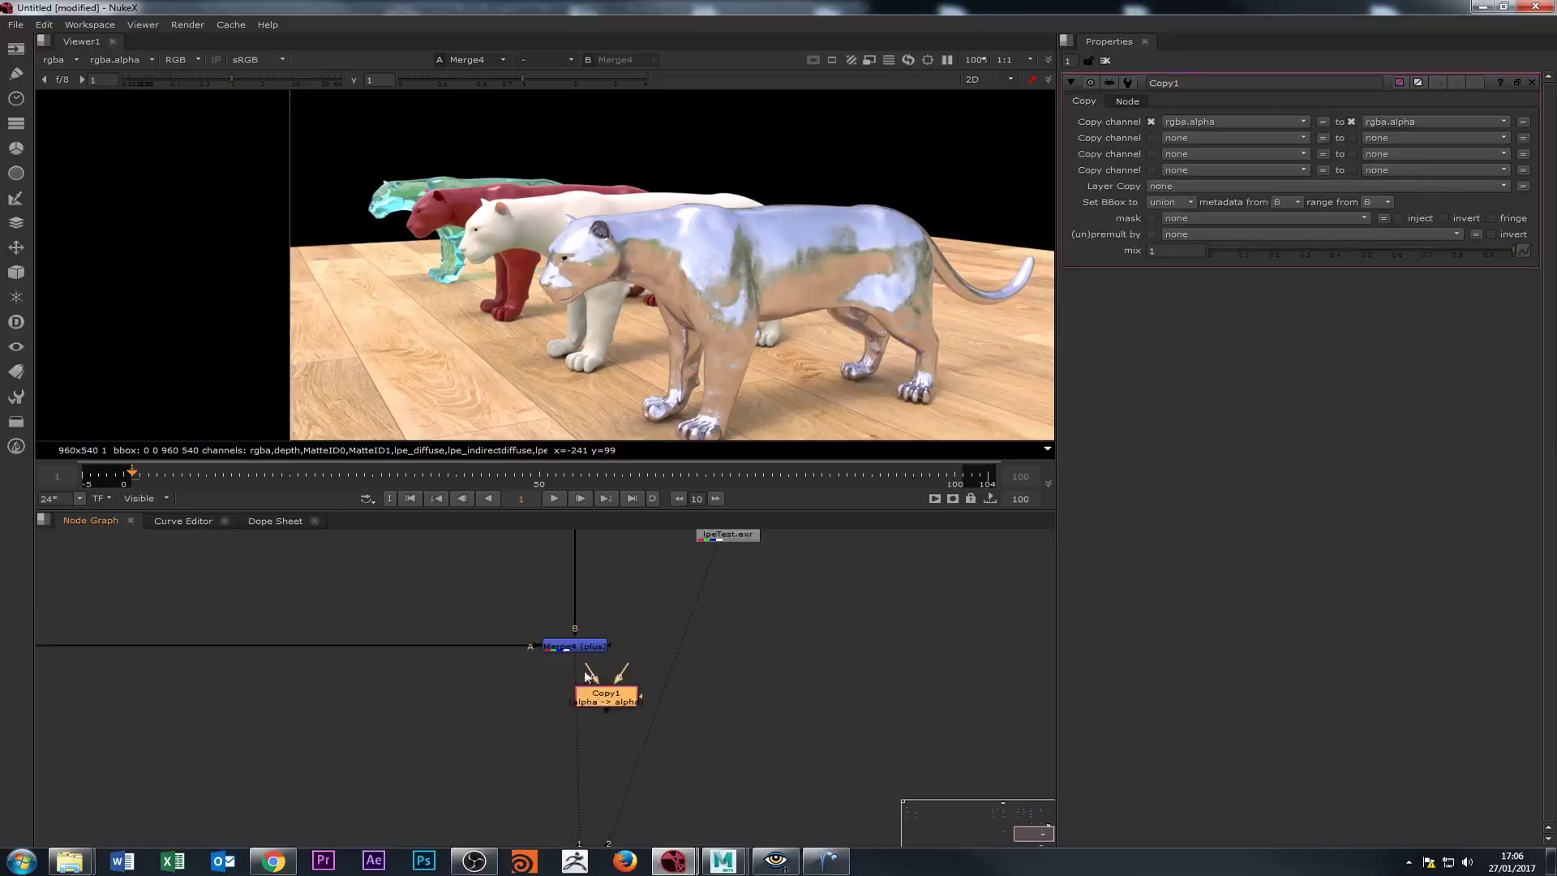
# View Read2 and Merge4 in turn to compare their alpha values.
pyautogui.click(585, 651)
pyautogui.doubleClick(586, 651)
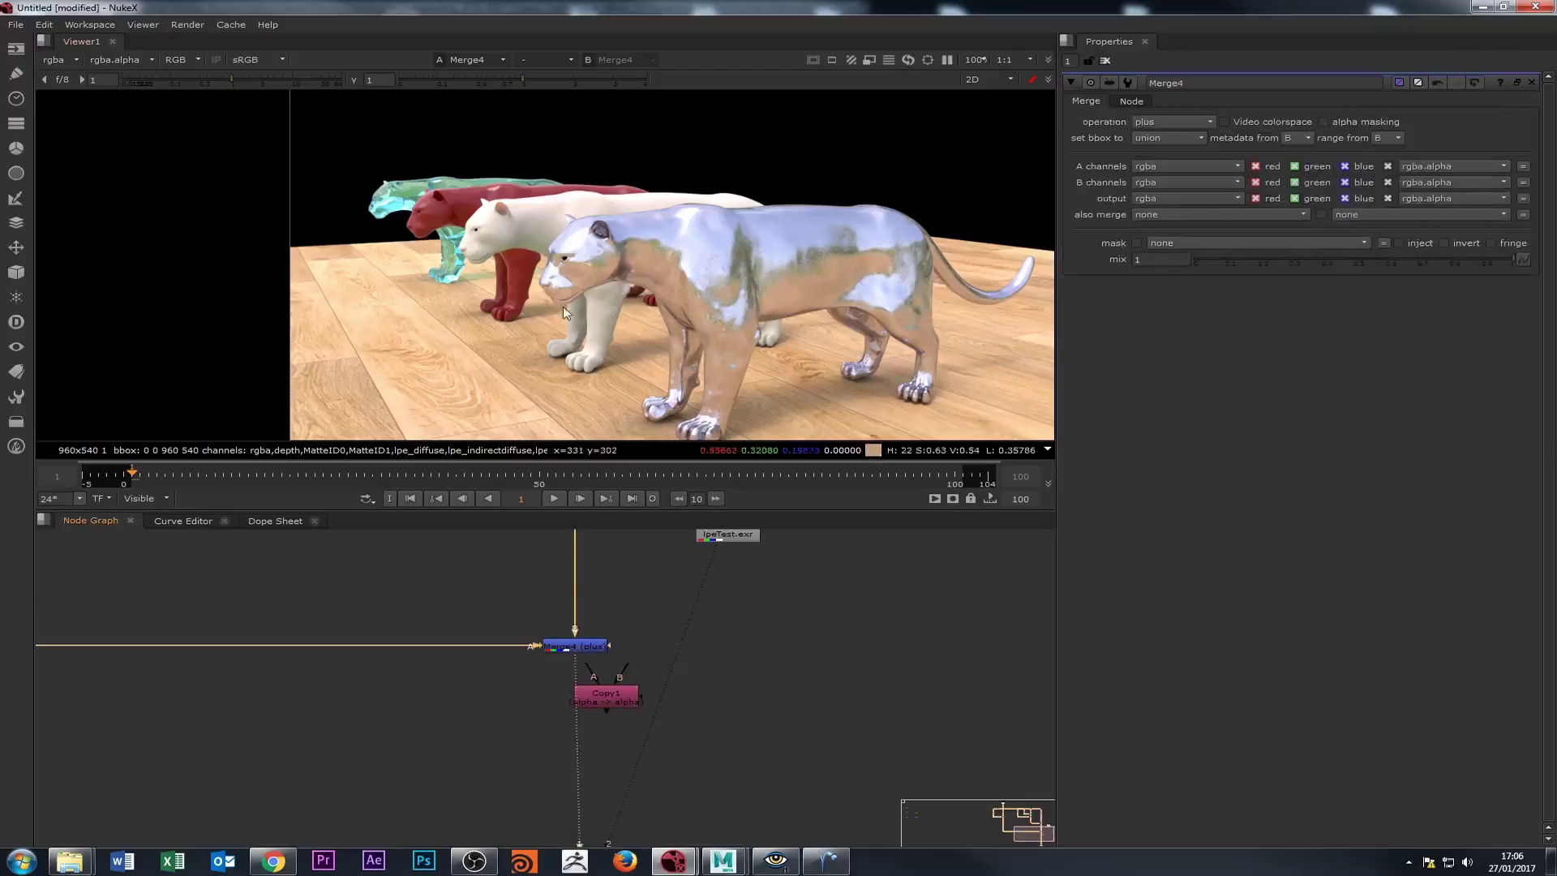
pyautogui.doubleClick(719, 537)
pyautogui.press('1')
pyautogui.doubleClick(574, 651)
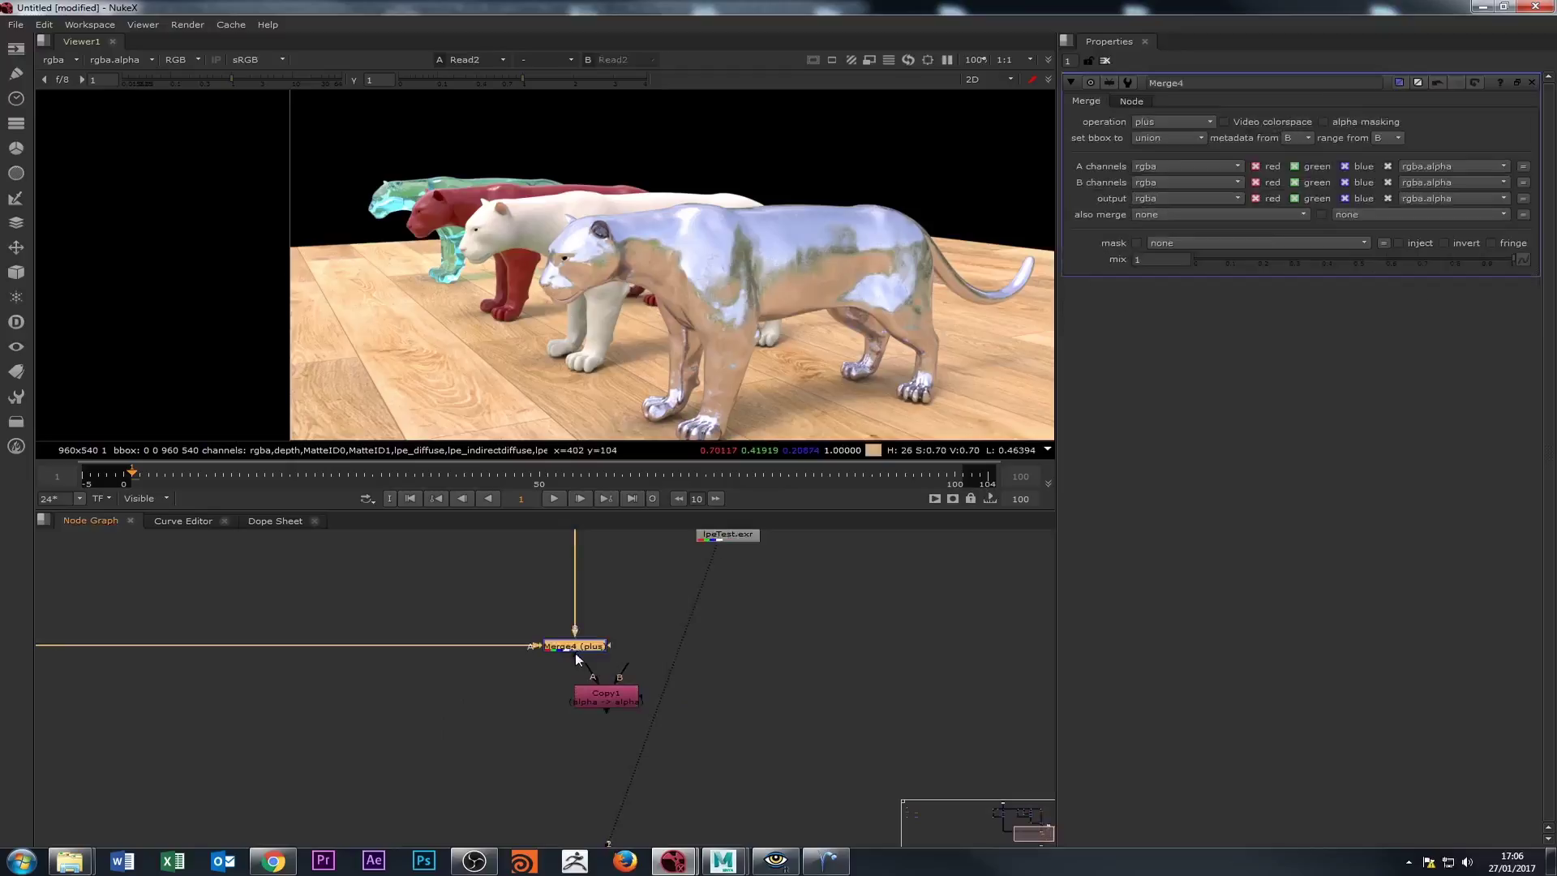
pyautogui.press('1')
# Connect Copy1's A input to Read2 and its B input to Merge4, copying rgba.alpha to rgba.alpha, and view Copy1.
pyautogui.moveTo(606, 695); pyautogui.dragTo(723, 547)
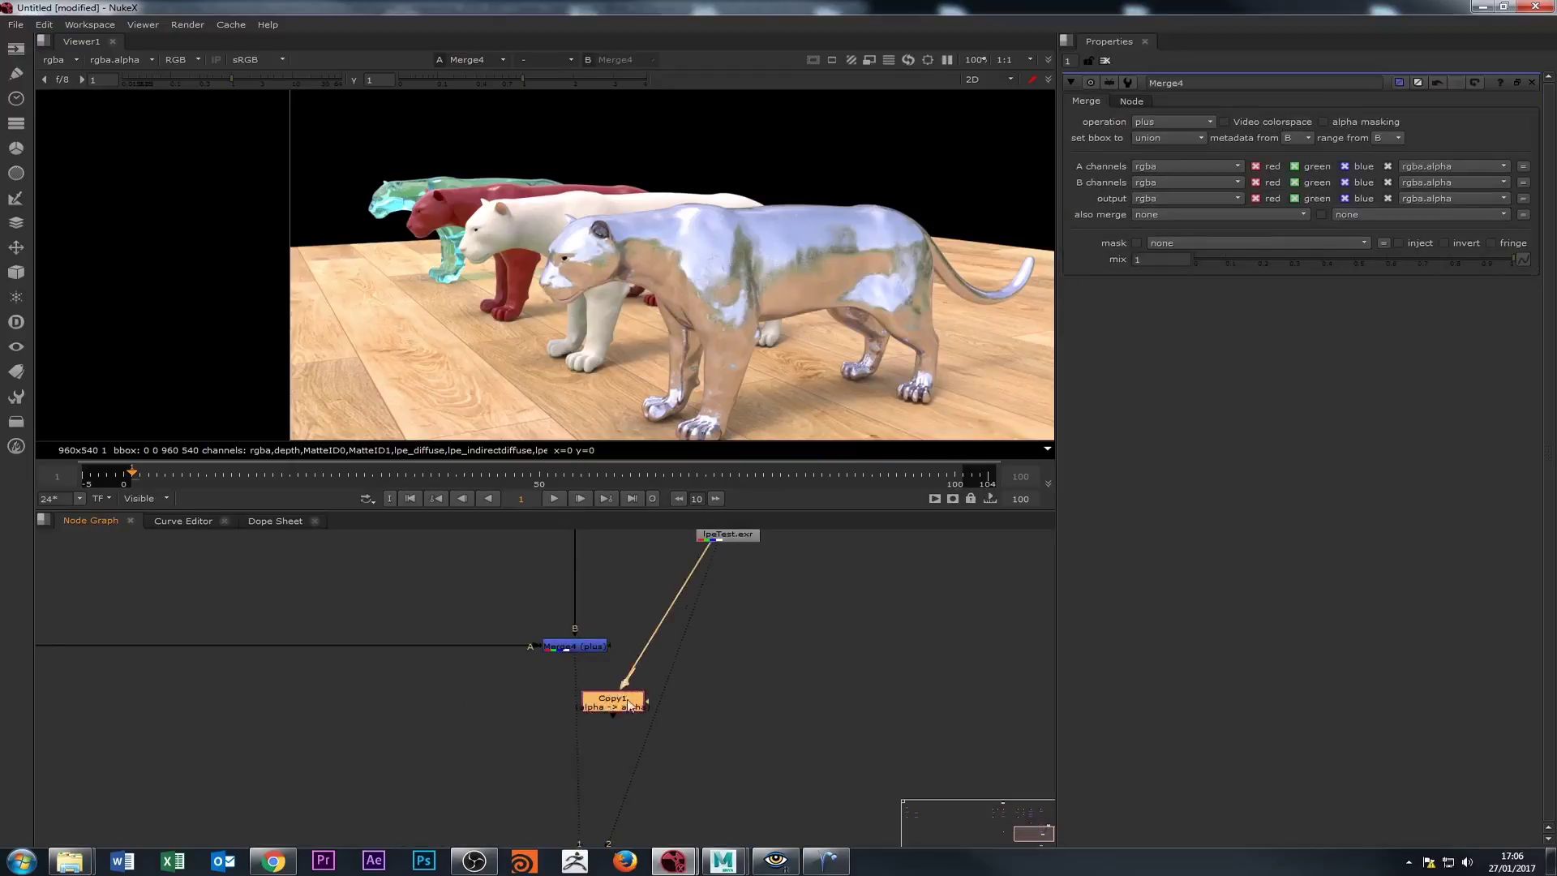
pyautogui.moveTo(629, 705); pyautogui.dragTo(571, 707)
pyautogui.doubleClick(571, 703)
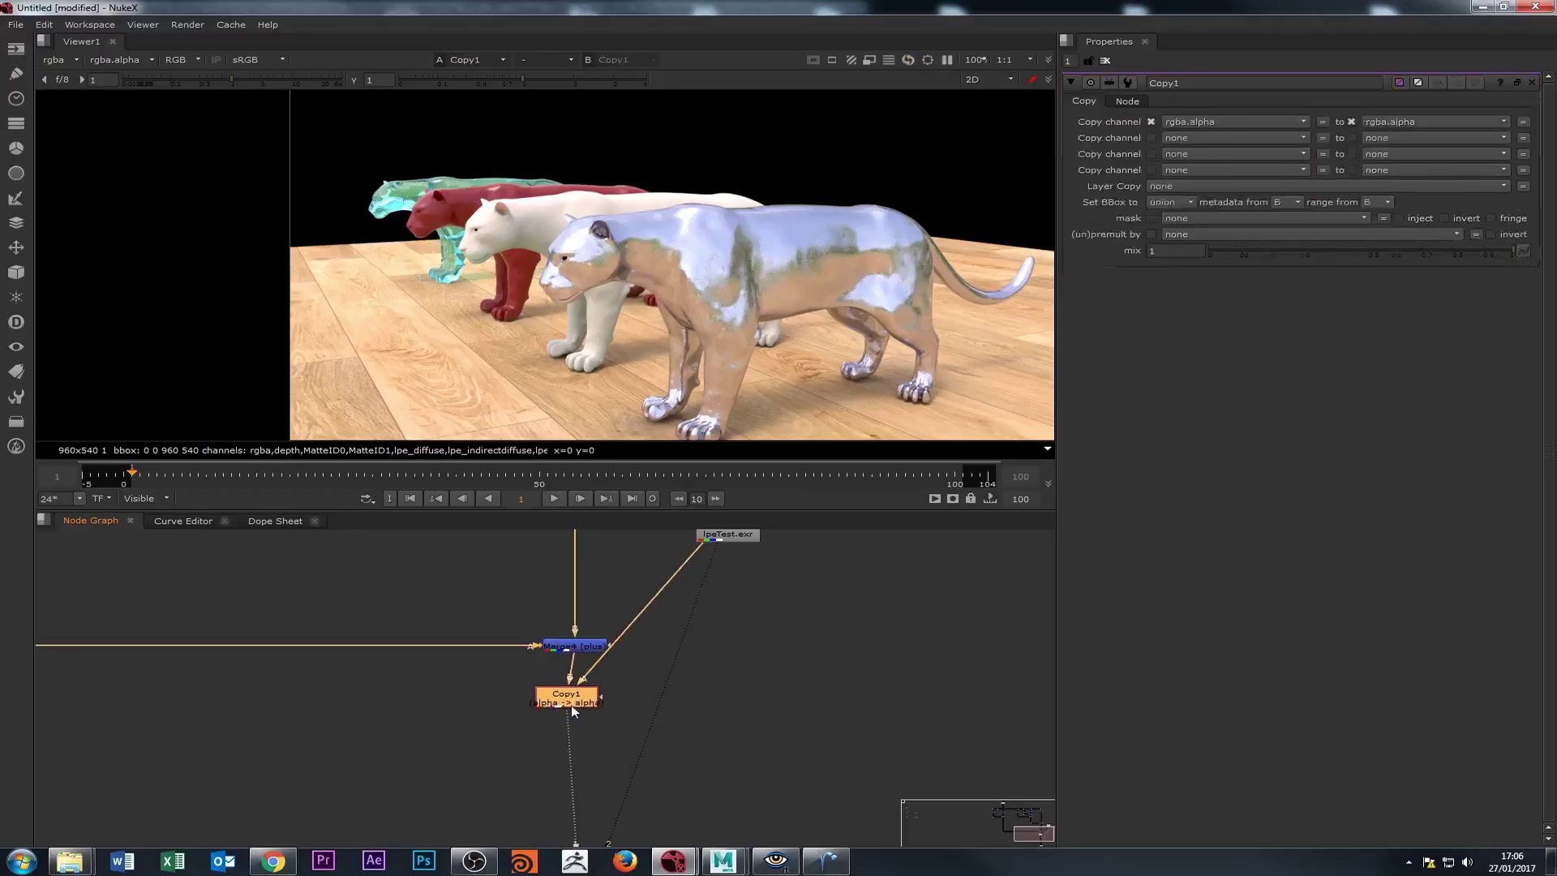
pyautogui.click(641, 649)
# Compare Copy1 with Read2 in the viewer, examining alpha values and the floor's edge pixels up close.
pyautogui.scroll(5, 548, 308)
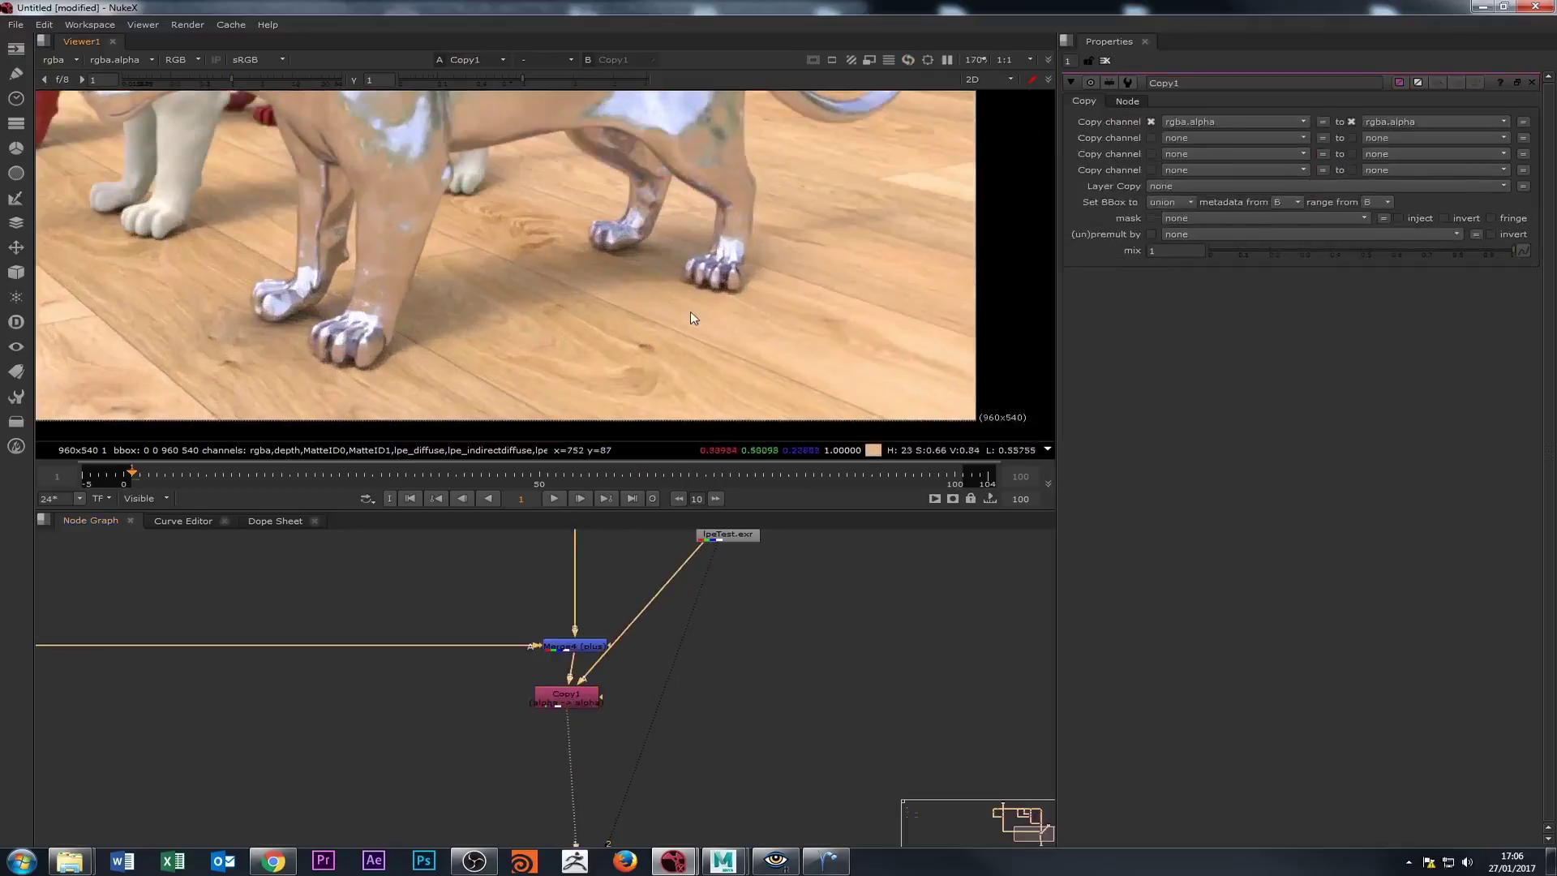
pyautogui.scroll(-4, 781, 301)
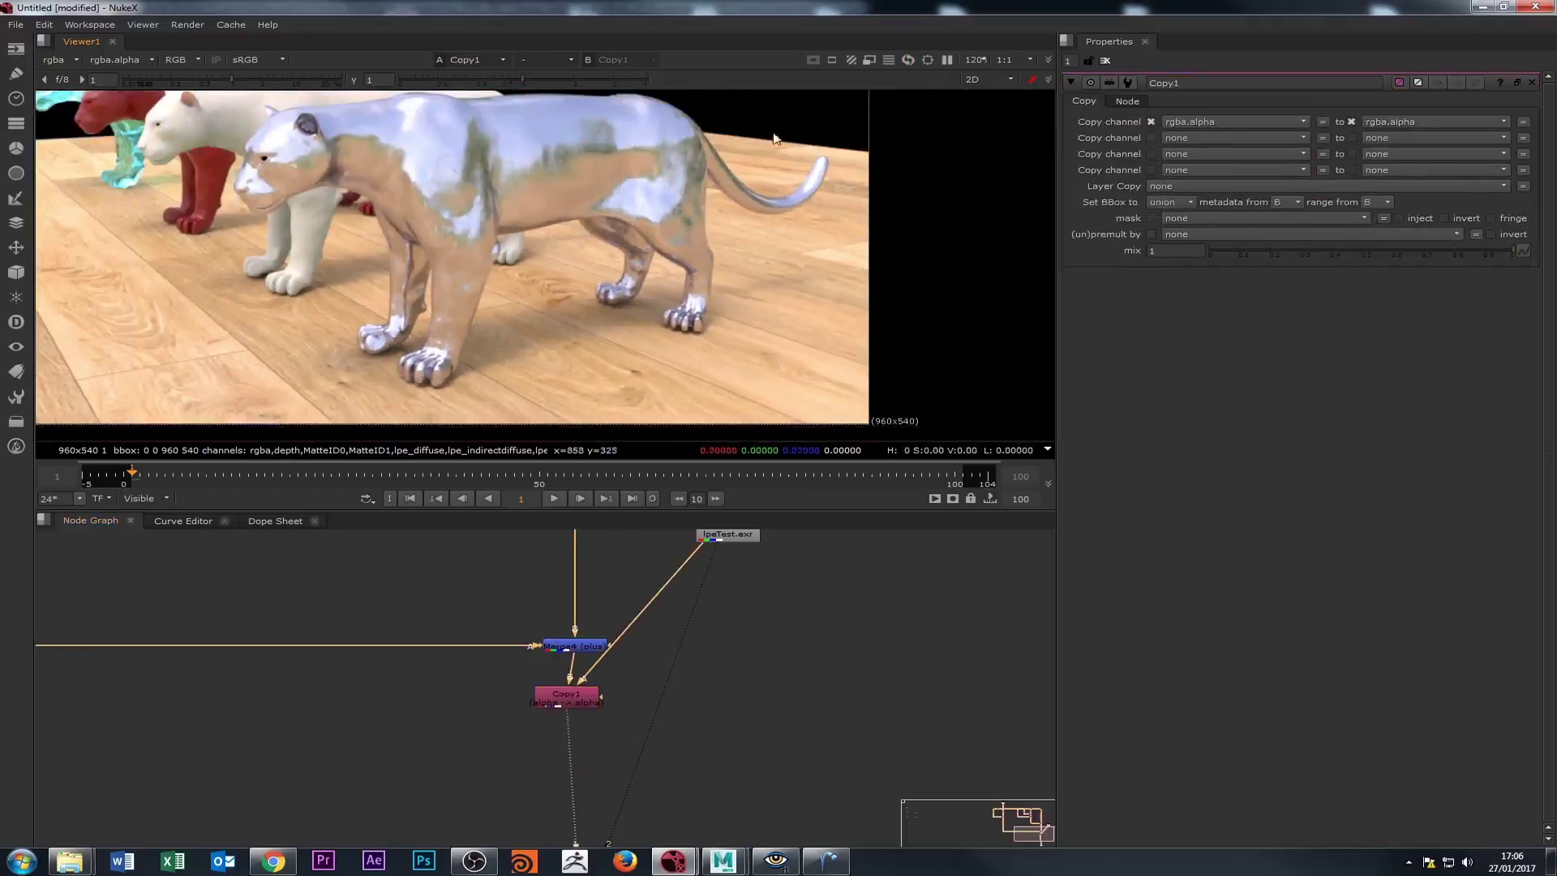
pyautogui.moveTo(671, 282); pyautogui.dragTo(728, 371)
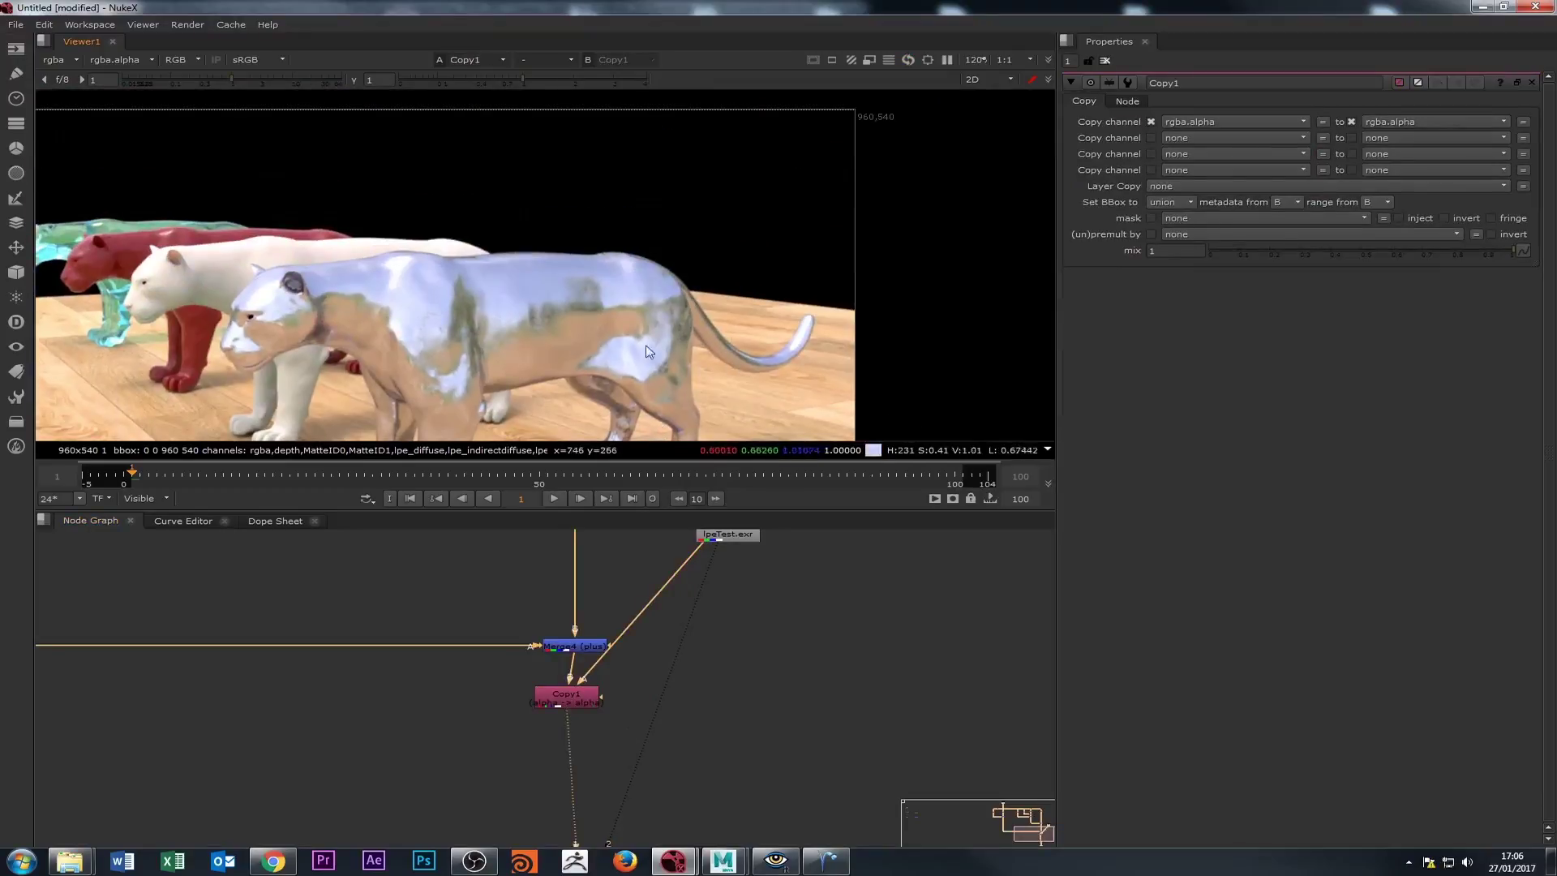
pyautogui.scroll(-1, 805, 281)
pyautogui.scroll(10, 805, 281)
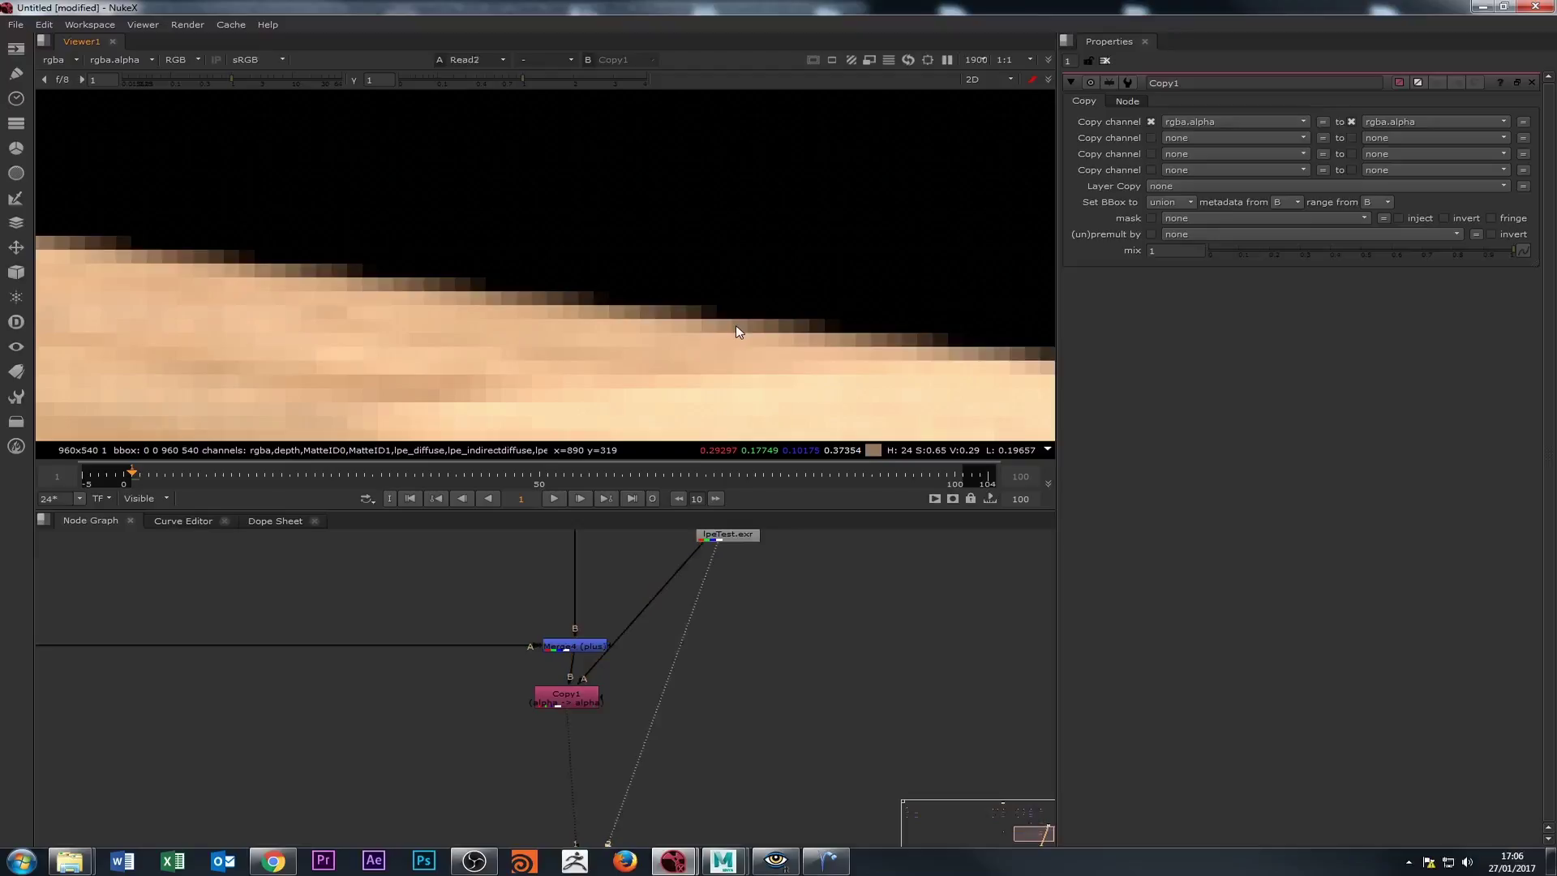
pyautogui.press('2')
pyautogui.scroll(-5, 691, 359)
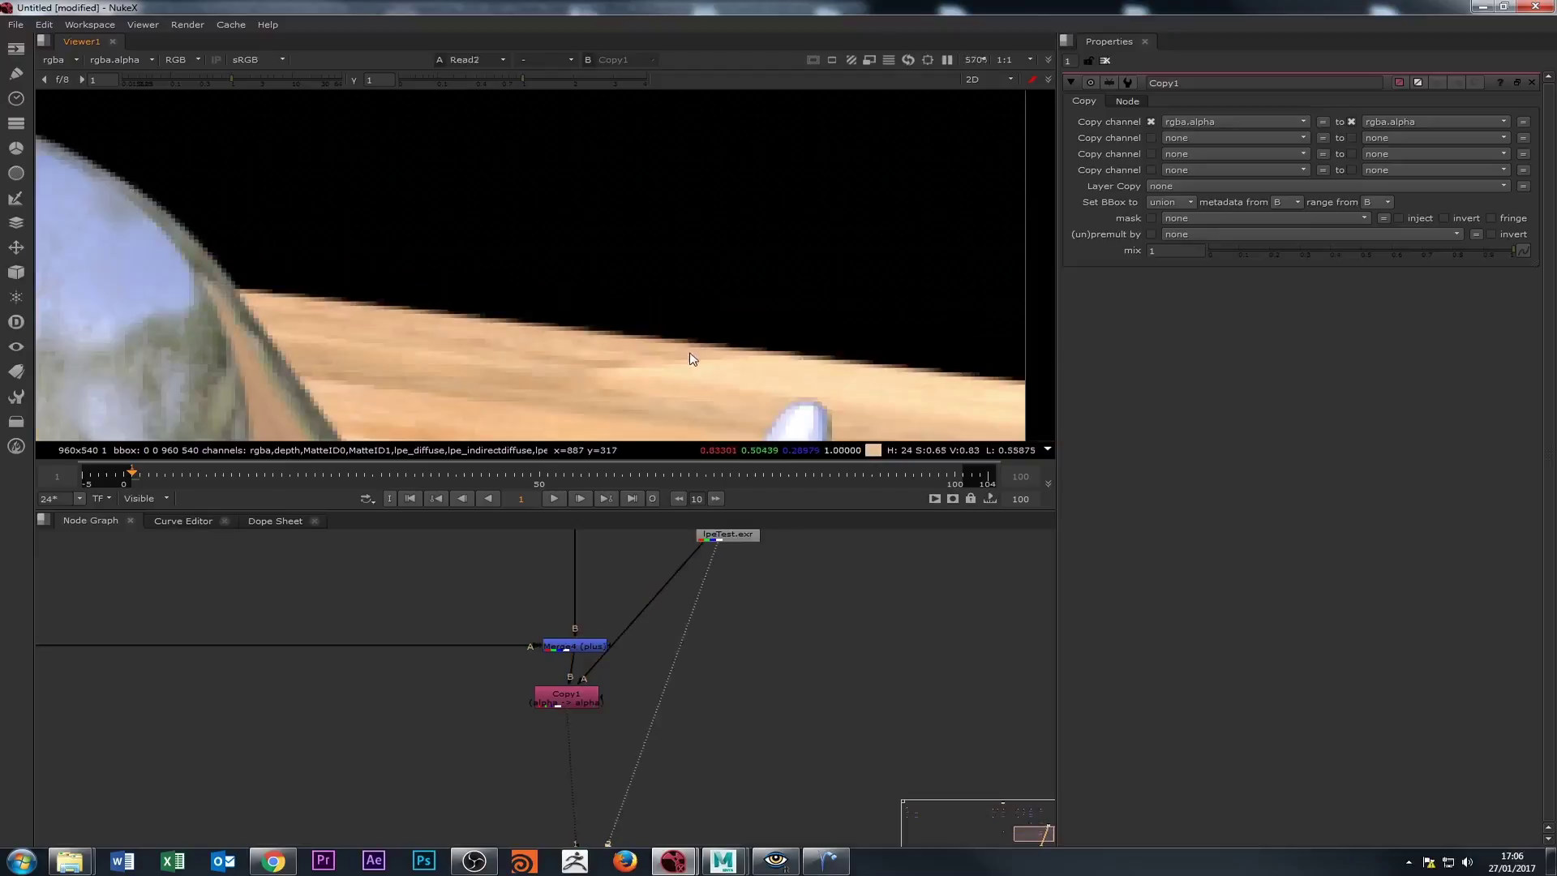
pyautogui.scroll(-5, 691, 360)
# Align Copy1 directly beneath Merge4 and view its output.
pyautogui.moveTo(480, 758); pyautogui.dragTo(554, 791)
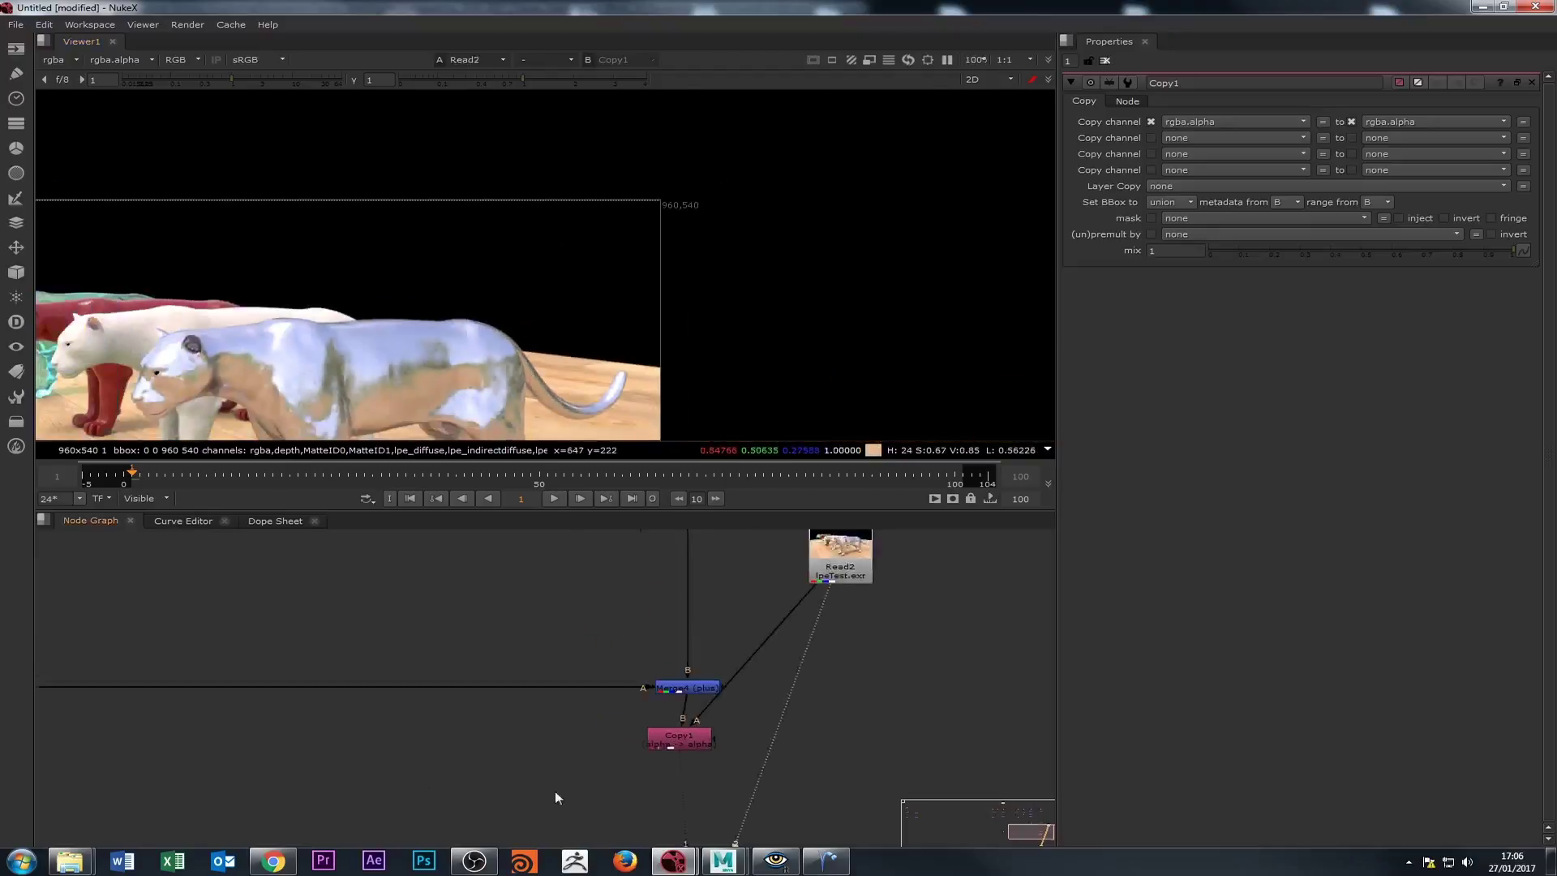
pyautogui.moveTo(673, 748); pyautogui.dragTo(679, 746)
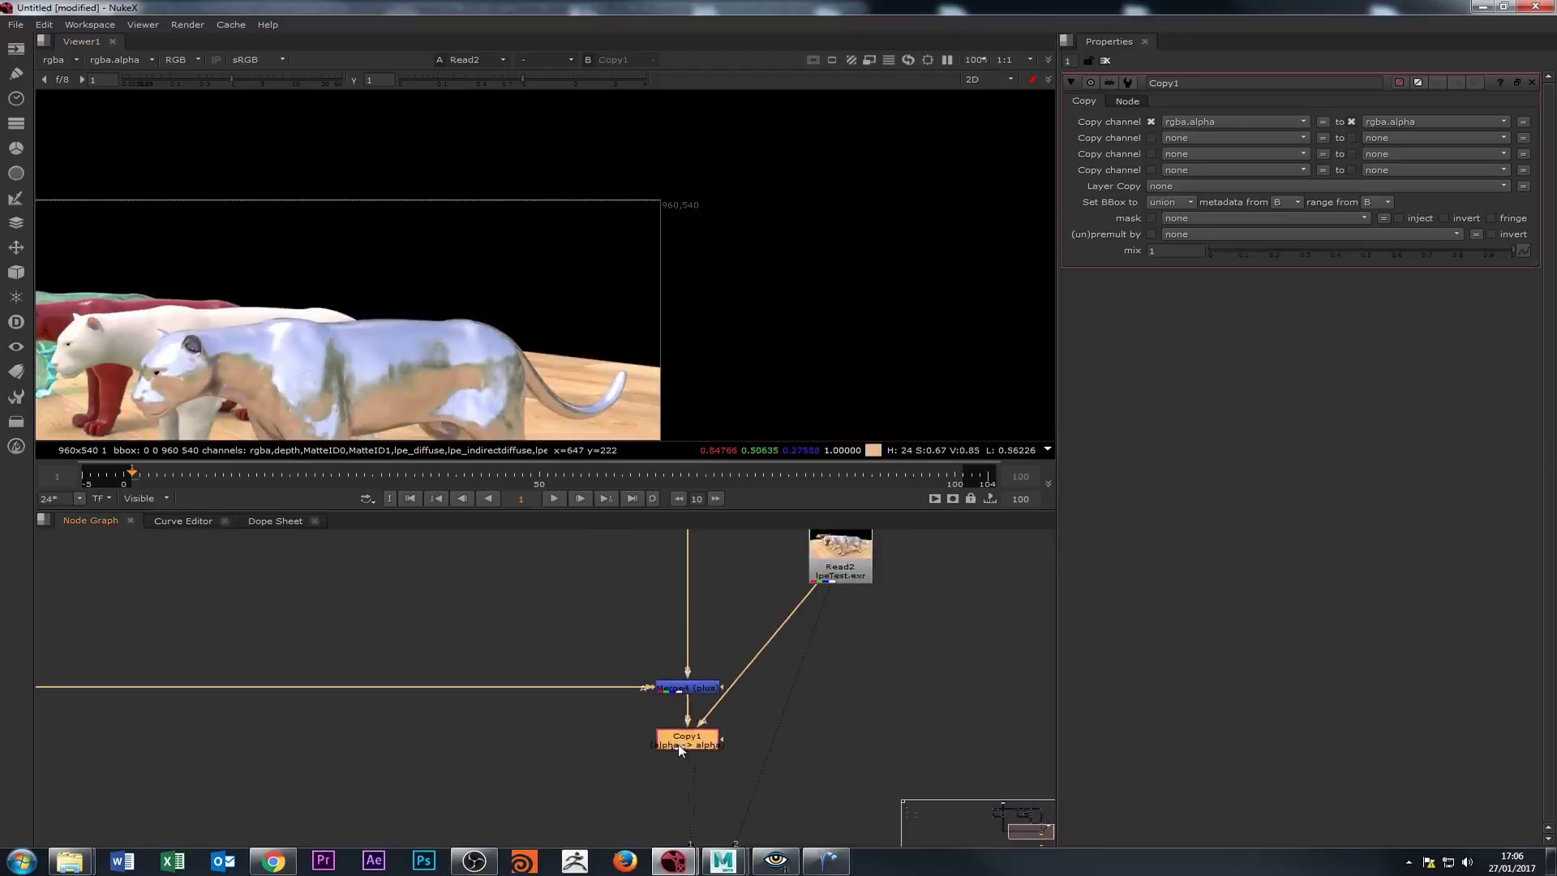
pyautogui.press('1')
pyautogui.click(600, 706)
# Examine the complete Copy1 image and the white panther's head up close.
pyautogui.scroll(-1, 373, 545)
pyautogui.scroll(-1, 300, 385)
pyautogui.moveTo(288, 392); pyautogui.dragTo(547, 329)
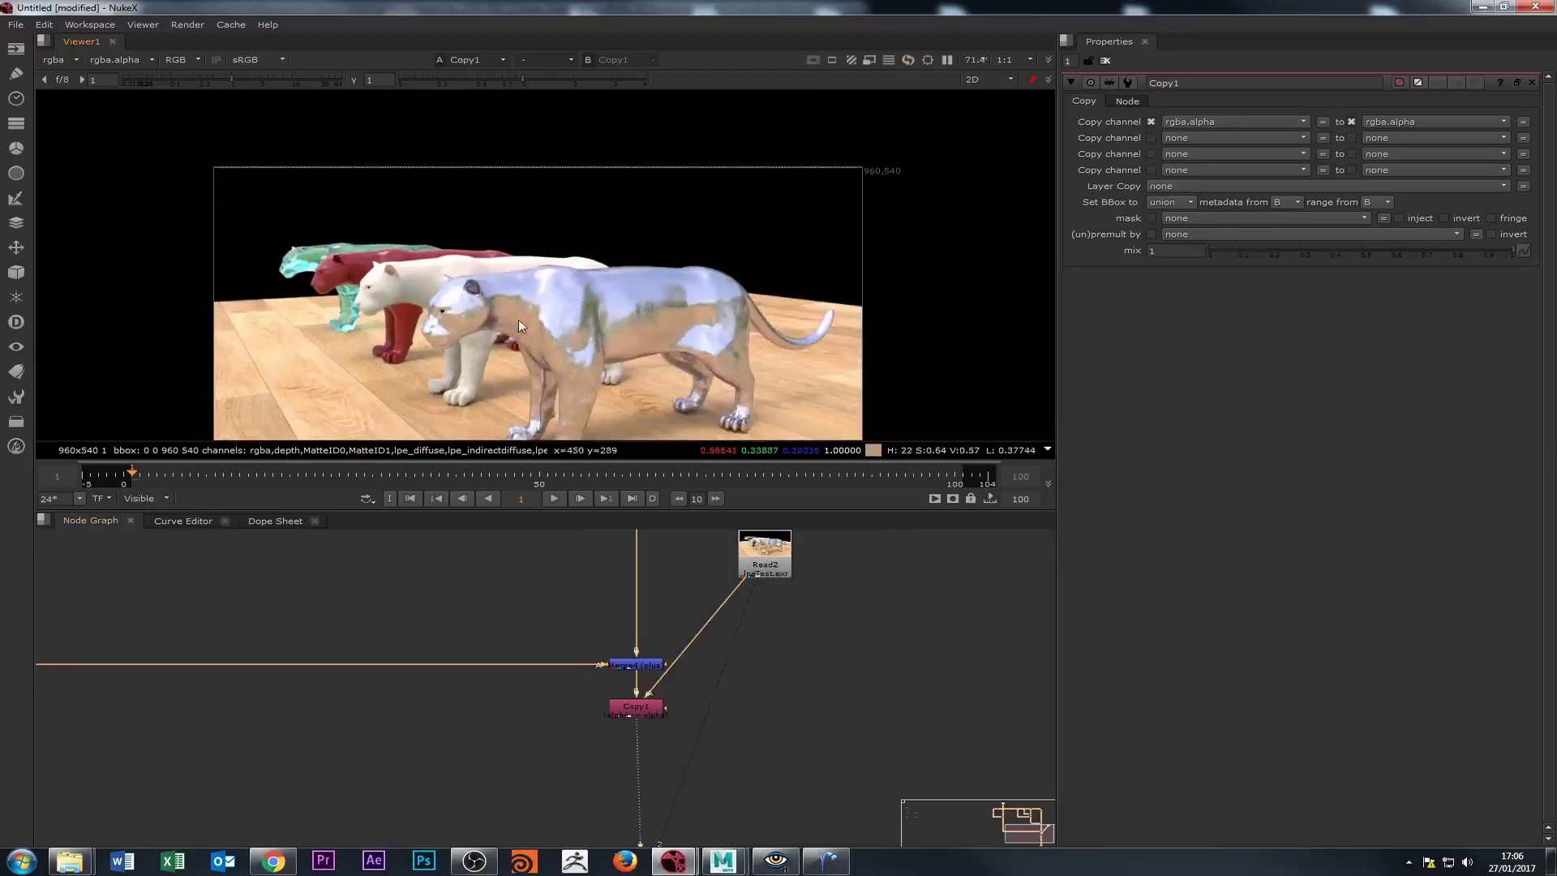
pyautogui.scroll(-2, 516, 319)
pyautogui.scroll(3, 549, 287)
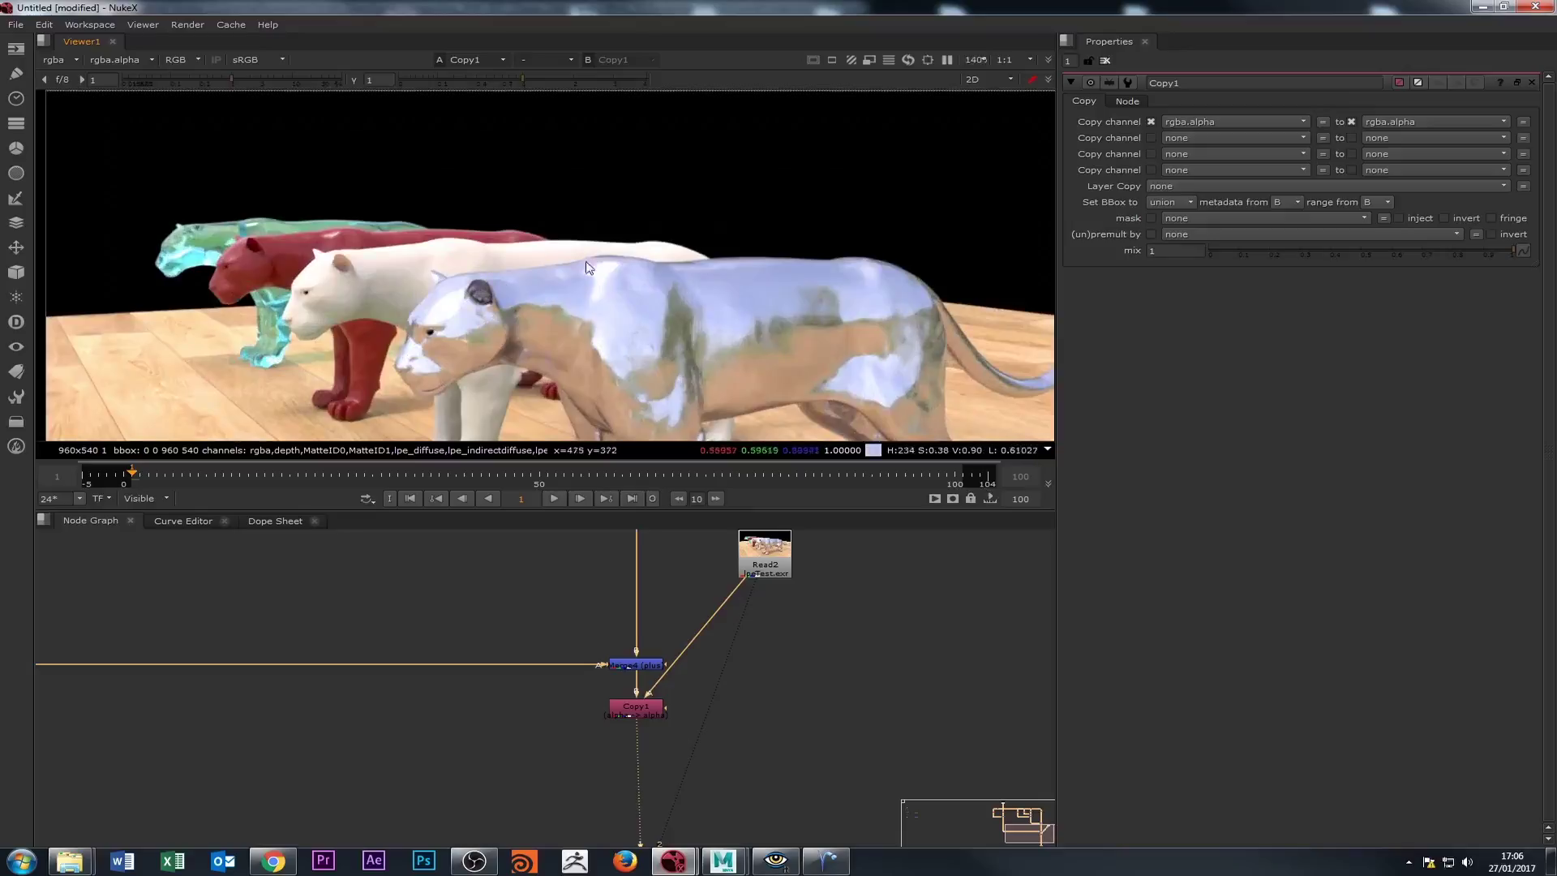
pyautogui.scroll(5, 387, 256)
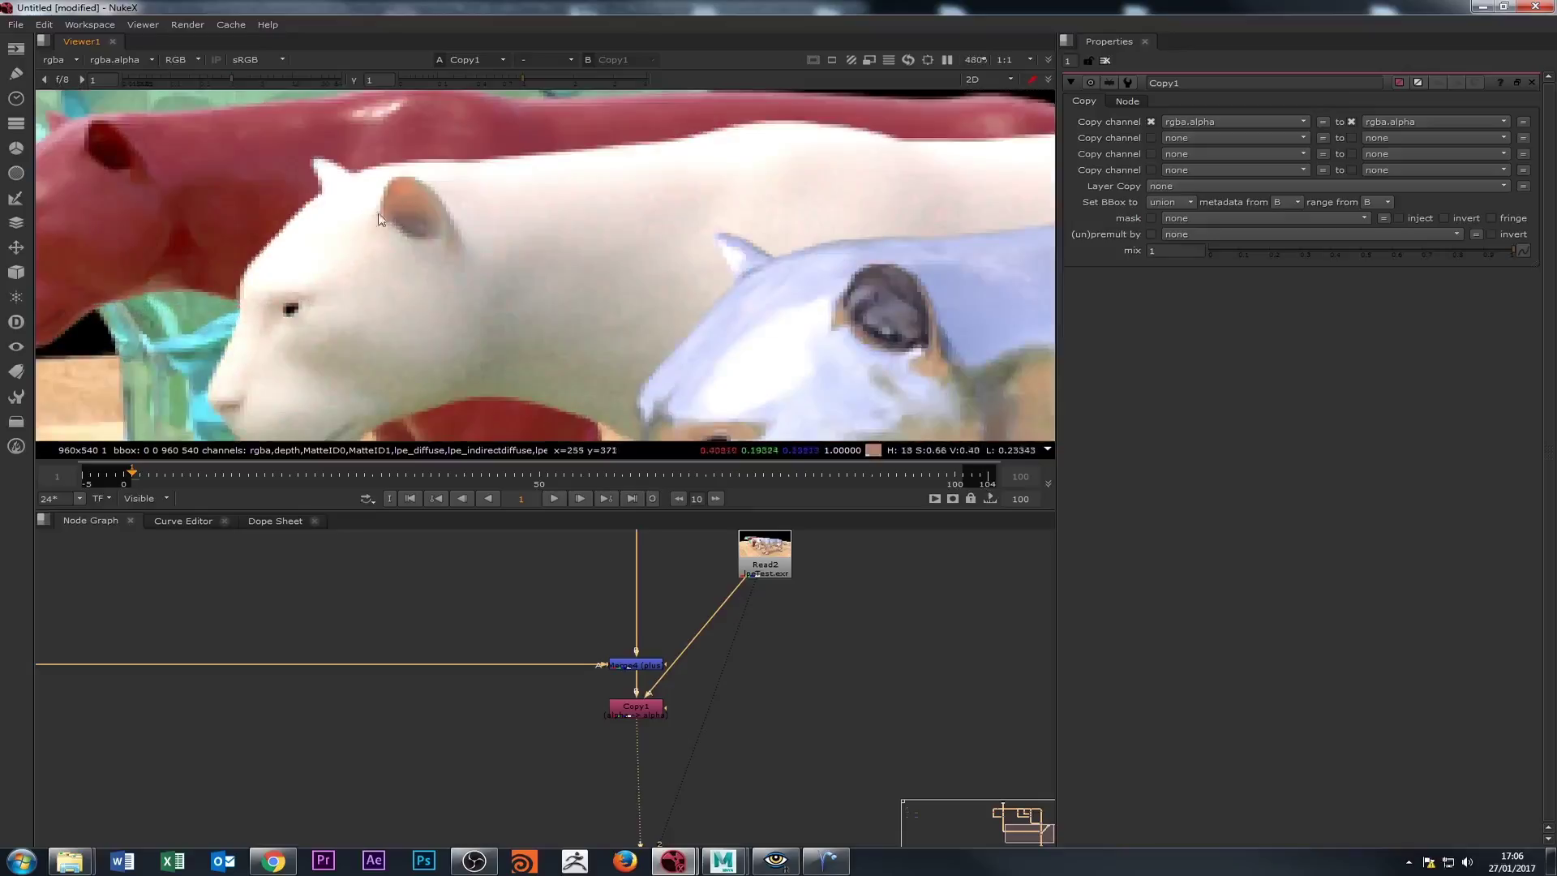
pyautogui.scroll(-3, 386, 620)
# Open the properties of ShuffleSSS, which extracts the lpe_subsurface pass in the diffuse branch.
pyautogui.scroll(8, 381, 733)
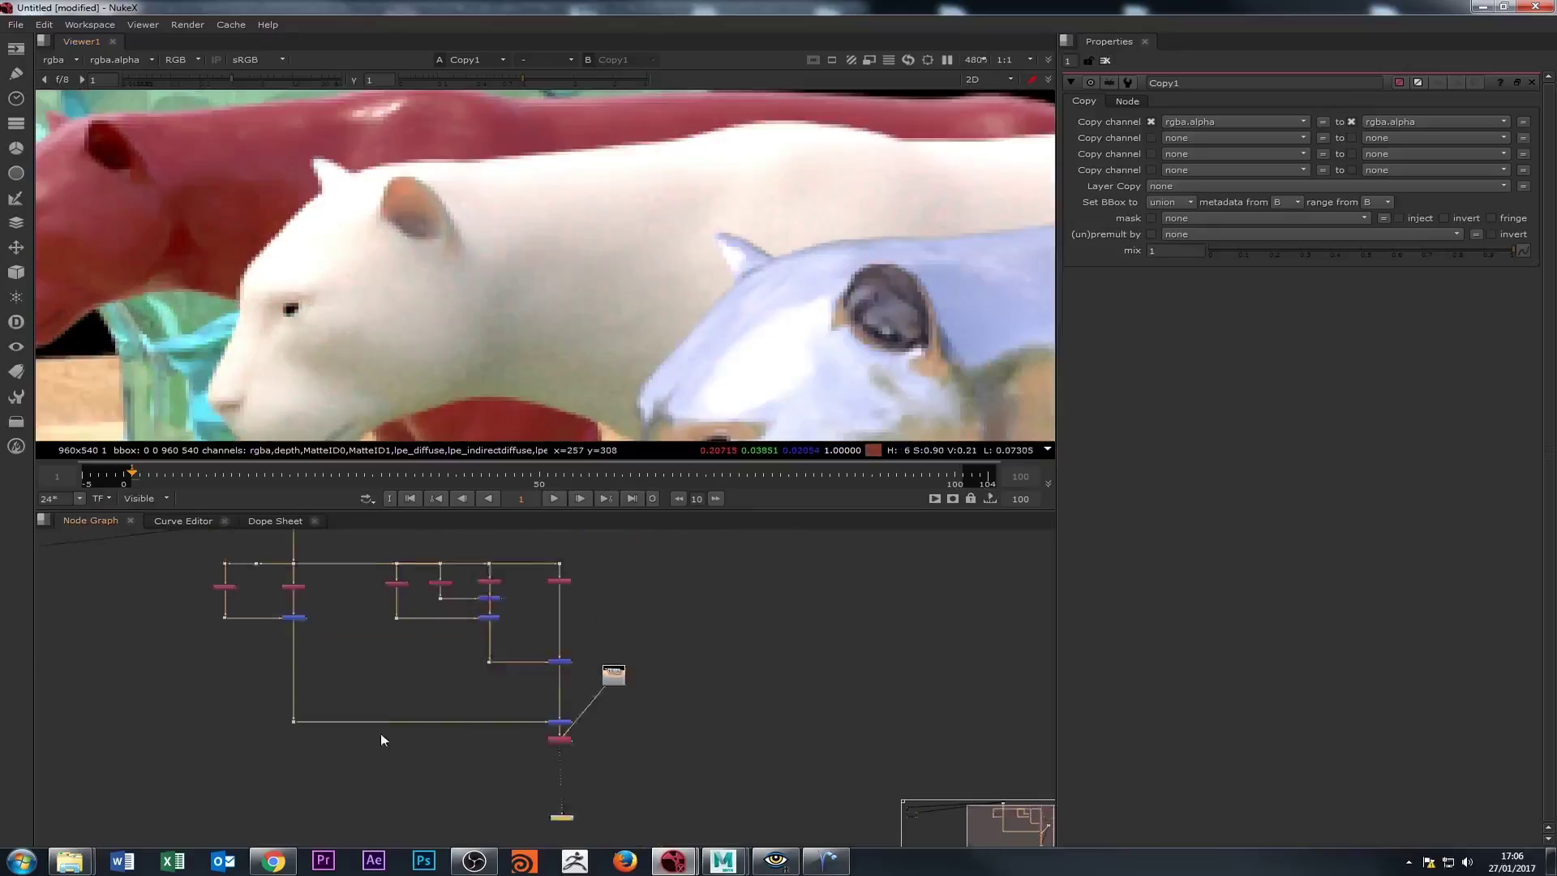
pyautogui.scroll(3, 412, 640)
pyautogui.moveTo(704, 698); pyautogui.dragTo(389, 742)
pyautogui.moveTo(725, 716); pyautogui.dragTo(514, 736)
pyautogui.click(627, 623)
pyautogui.doubleClick(626, 621)
pyautogui.click(645, 667)
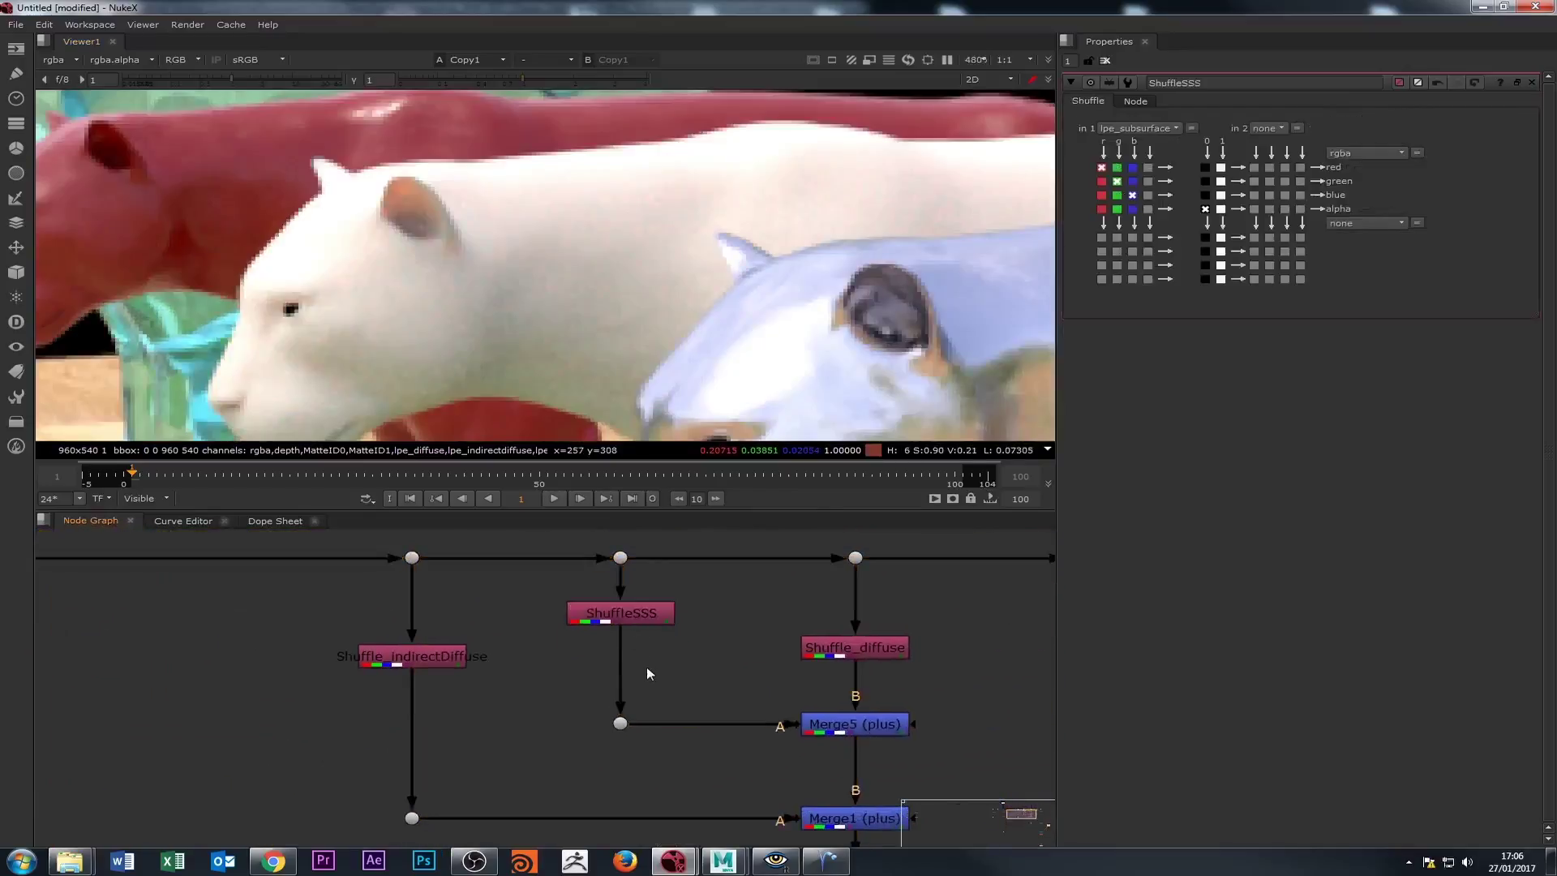
# Insert a Grade node directly below ShuffleSSS and raise its gamma to 3.8.
pyautogui.press('g')
pyautogui.moveTo(646, 674); pyautogui.dragTo(631, 669)
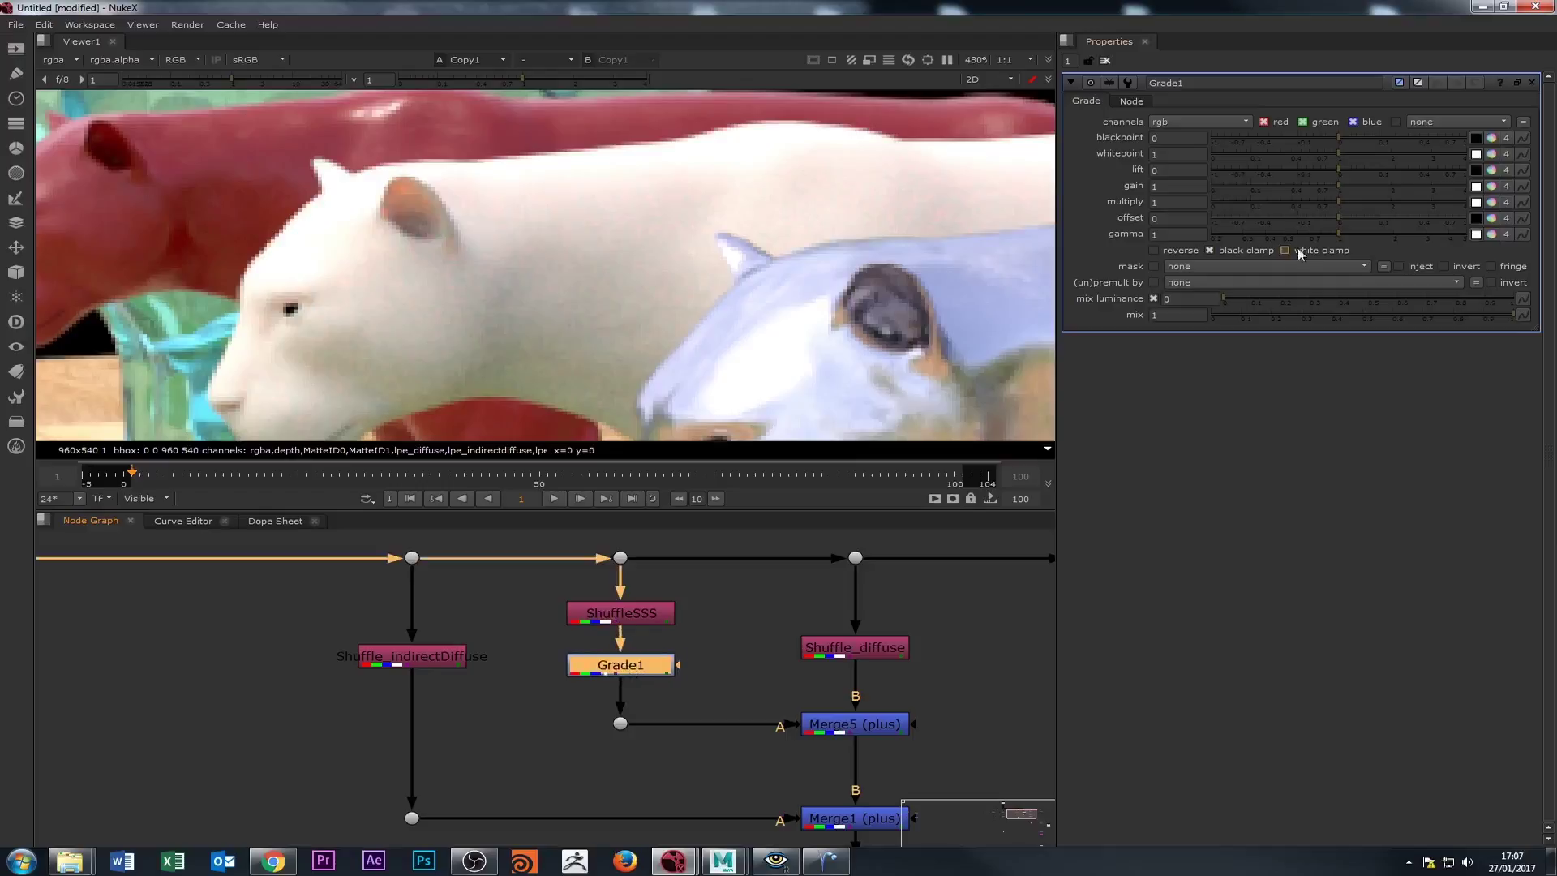
pyautogui.click(1393, 234)
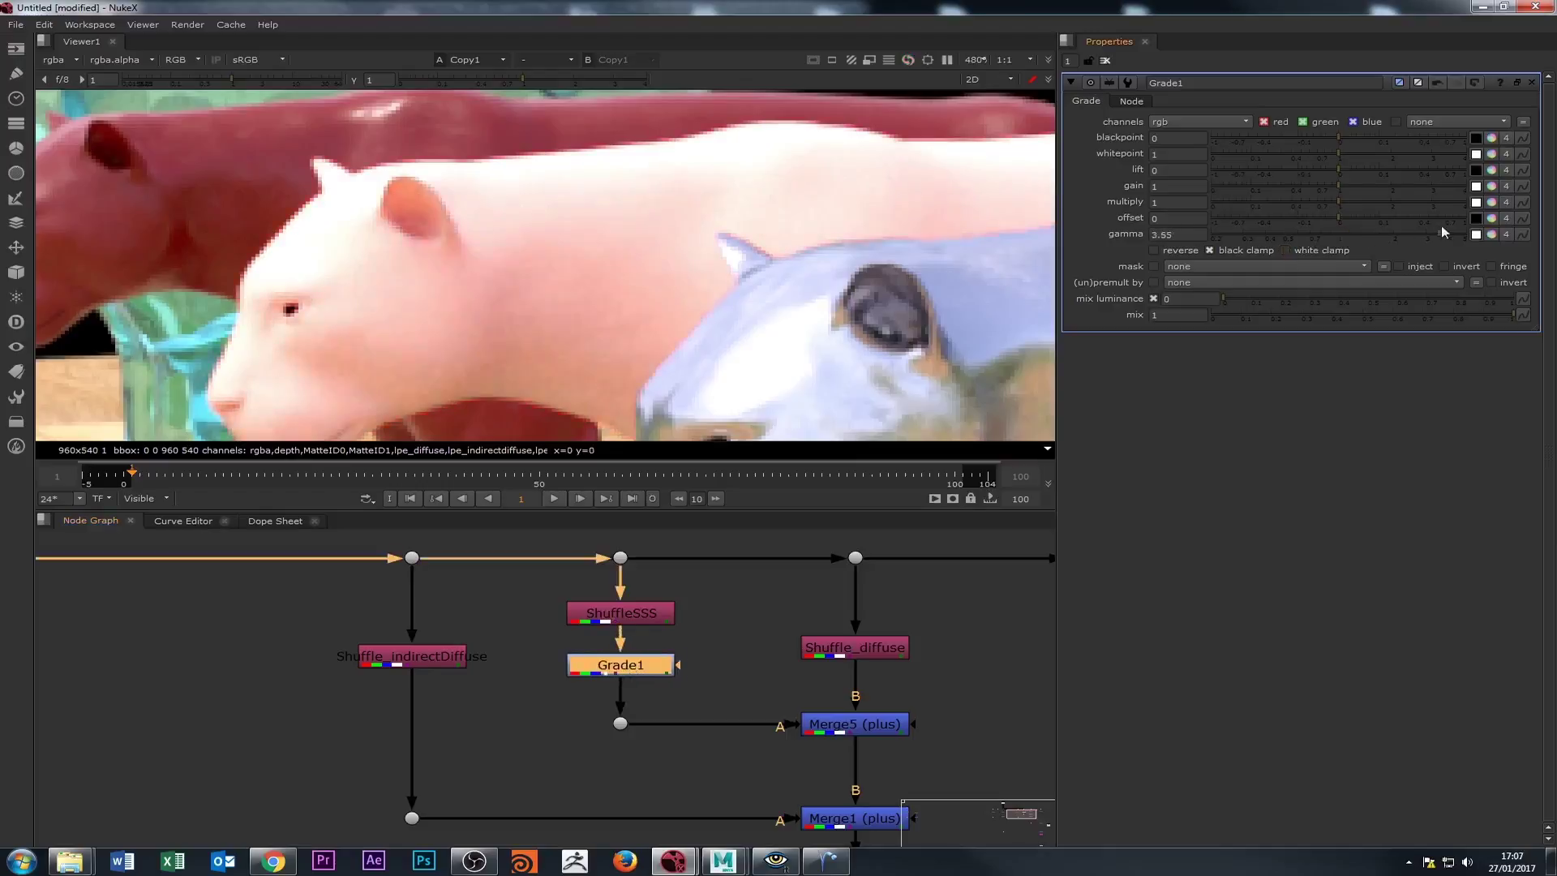
pyautogui.moveTo(1393, 235); pyautogui.dragTo(1426, 234)
pyautogui.scroll(-3, 401, 328)
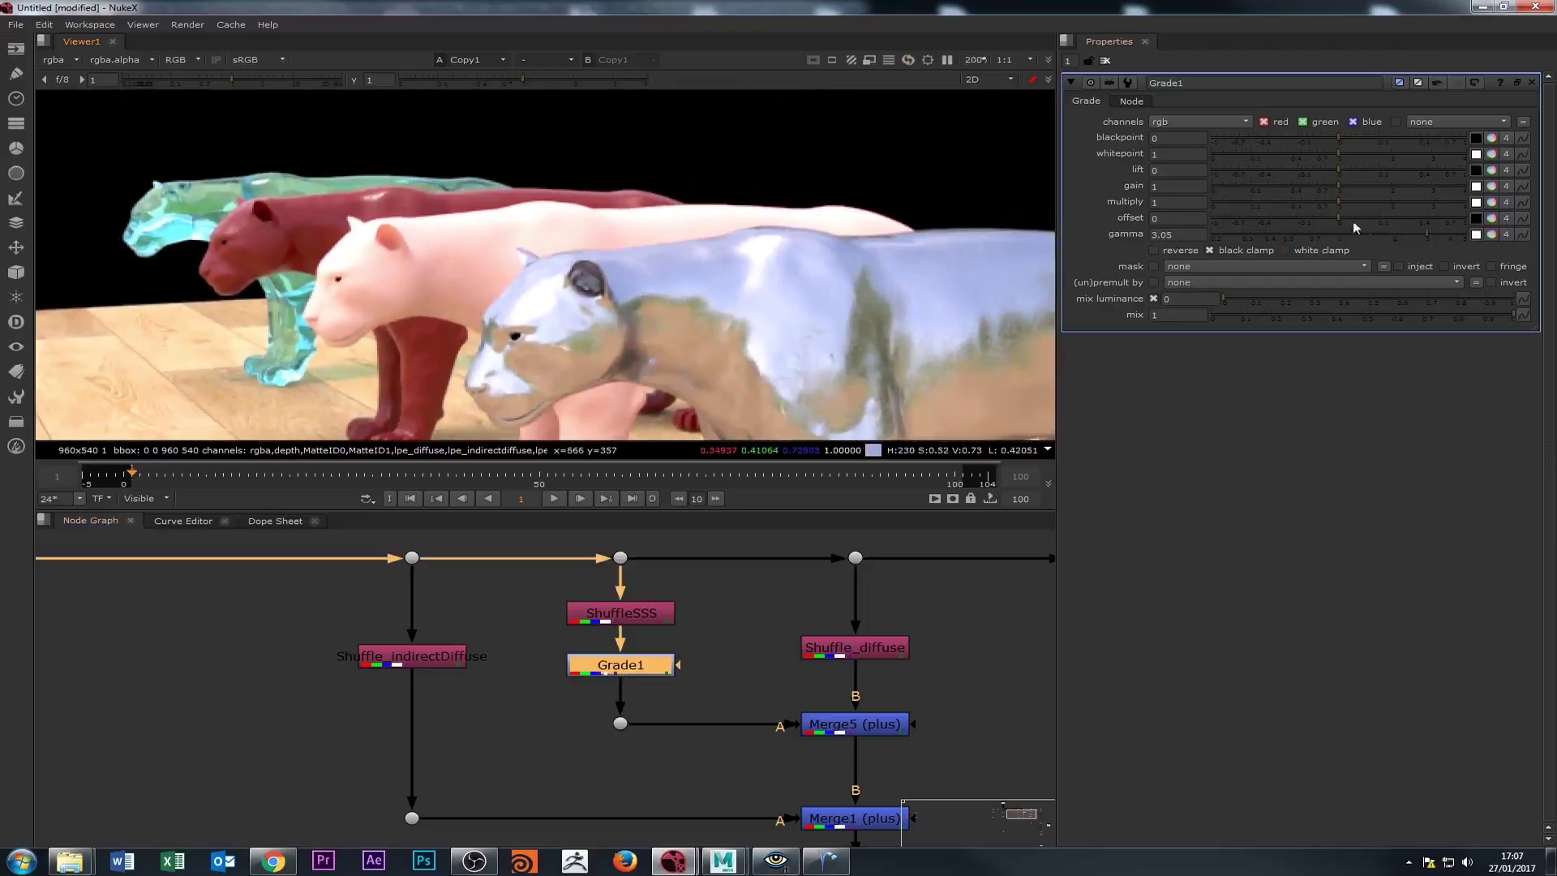
pyautogui.moveTo(1423, 235)
pyautogui.mouseDown()
pyautogui.moveTo(1345, 236)
pyautogui.moveTo(1445, 241)
pyautogui.mouseUp()
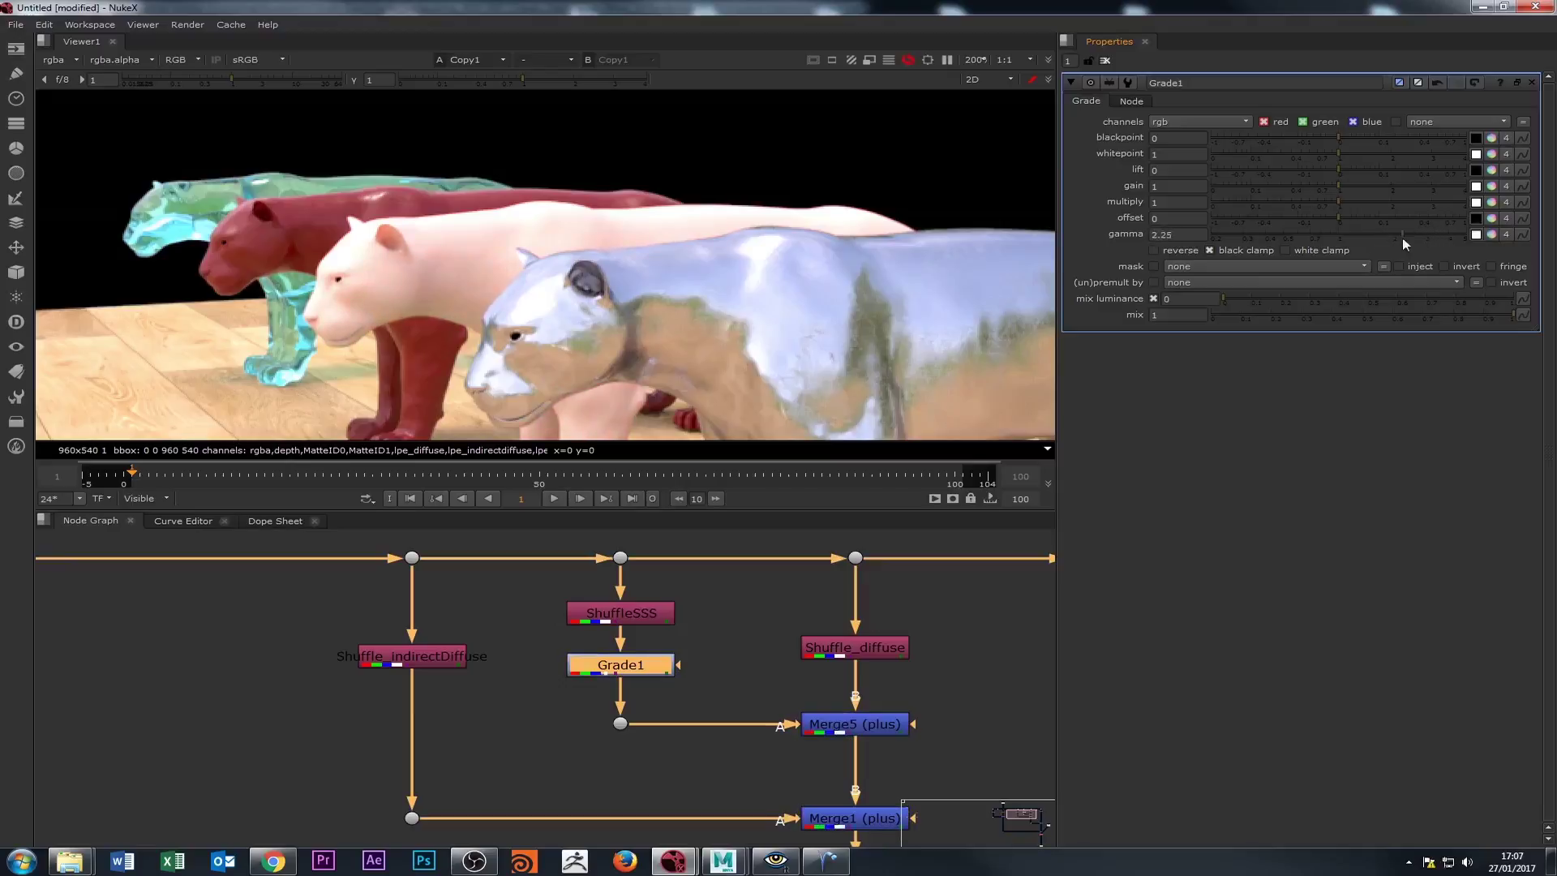
pyautogui.moveTo(1441, 236); pyautogui.dragTo(1445, 236)
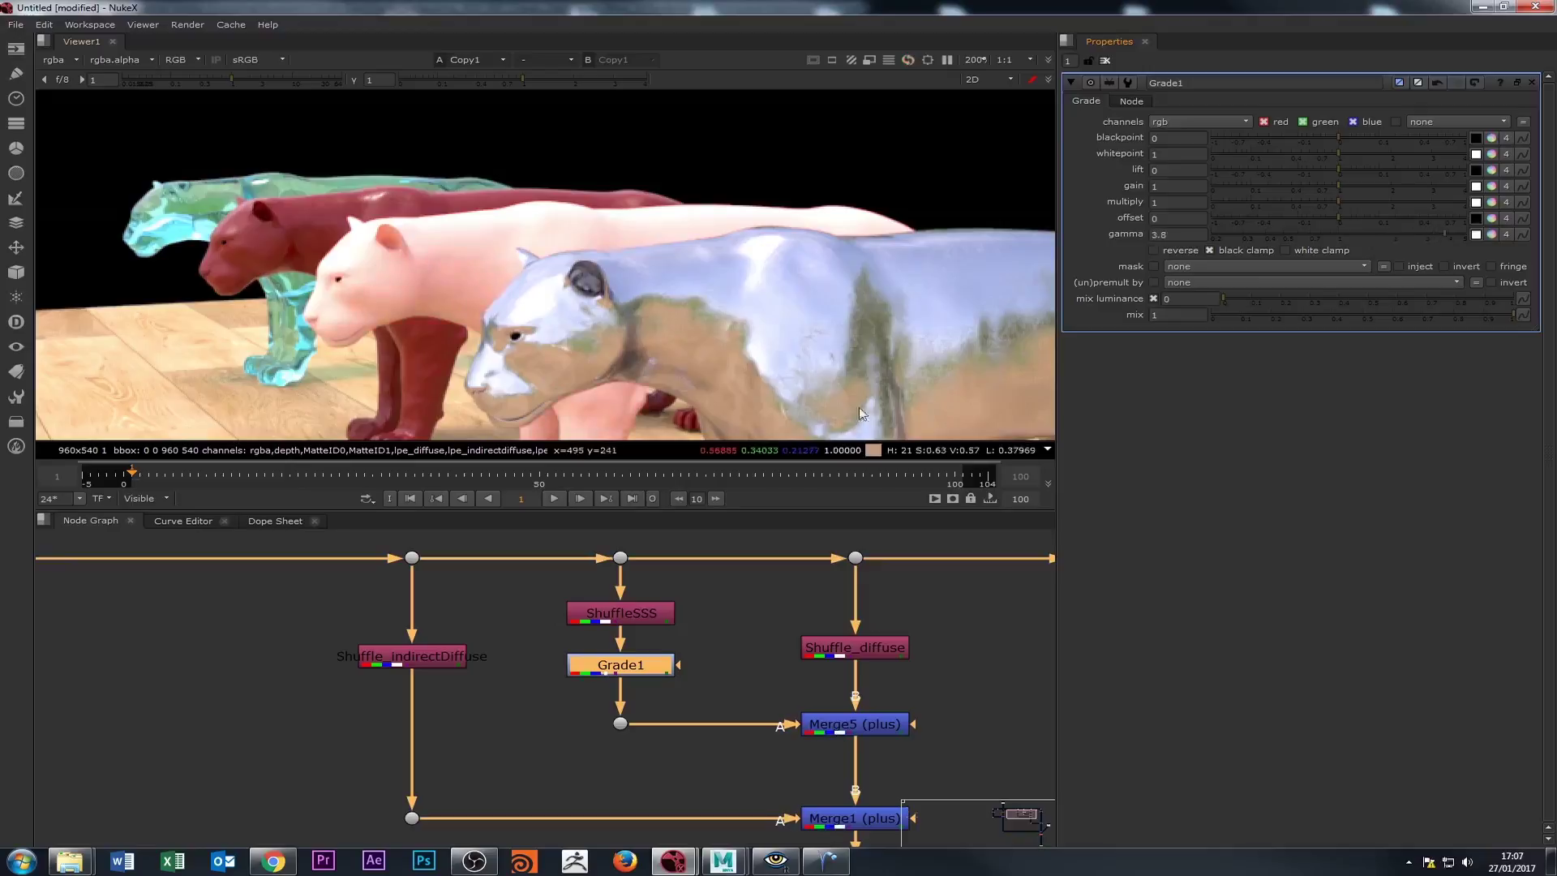
# Check the edges between the panthers up close and set Grade1's gamma to 3.45.
pyautogui.scroll(5, 727, 221)
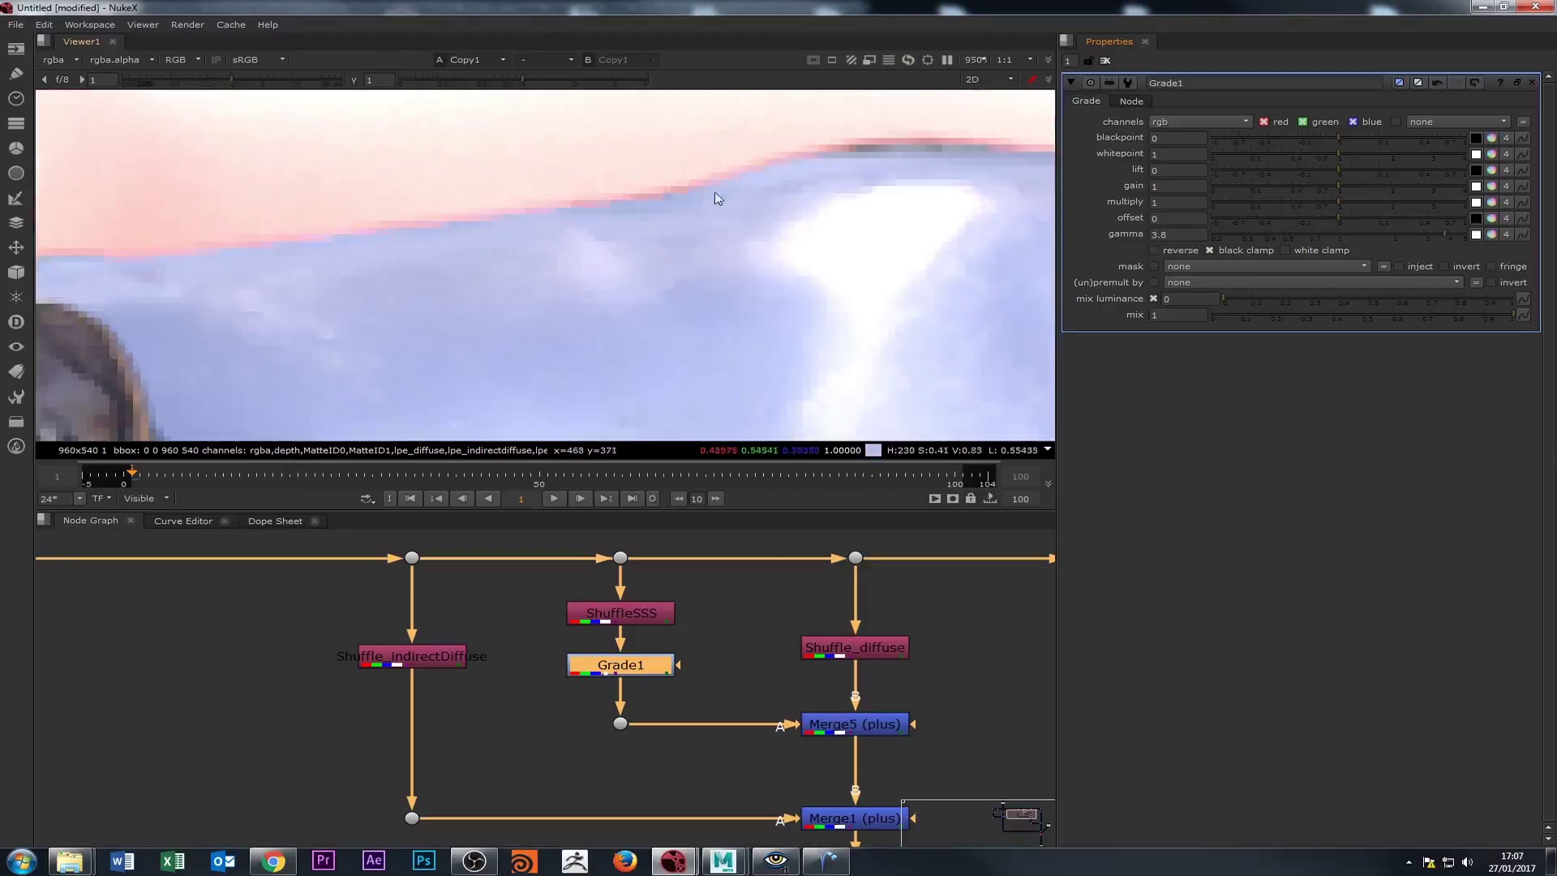
pyautogui.scroll(-2, 671, 261)
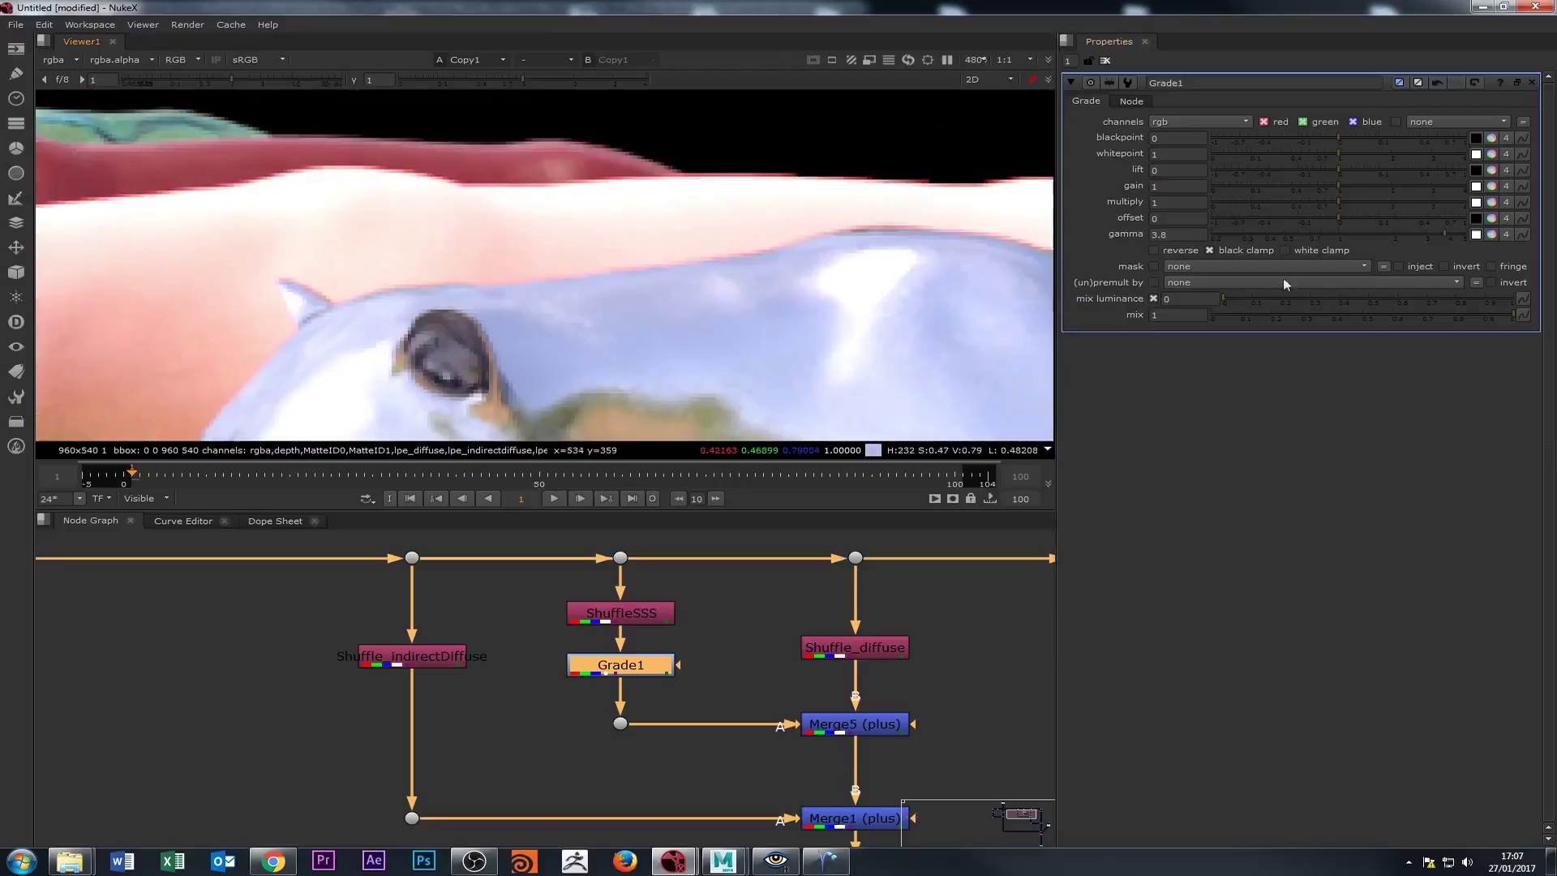
pyautogui.moveTo(1440, 237)
pyautogui.mouseDown()
pyautogui.moveTo(1340, 240)
pyautogui.moveTo(1447, 240)
pyautogui.mouseUp()
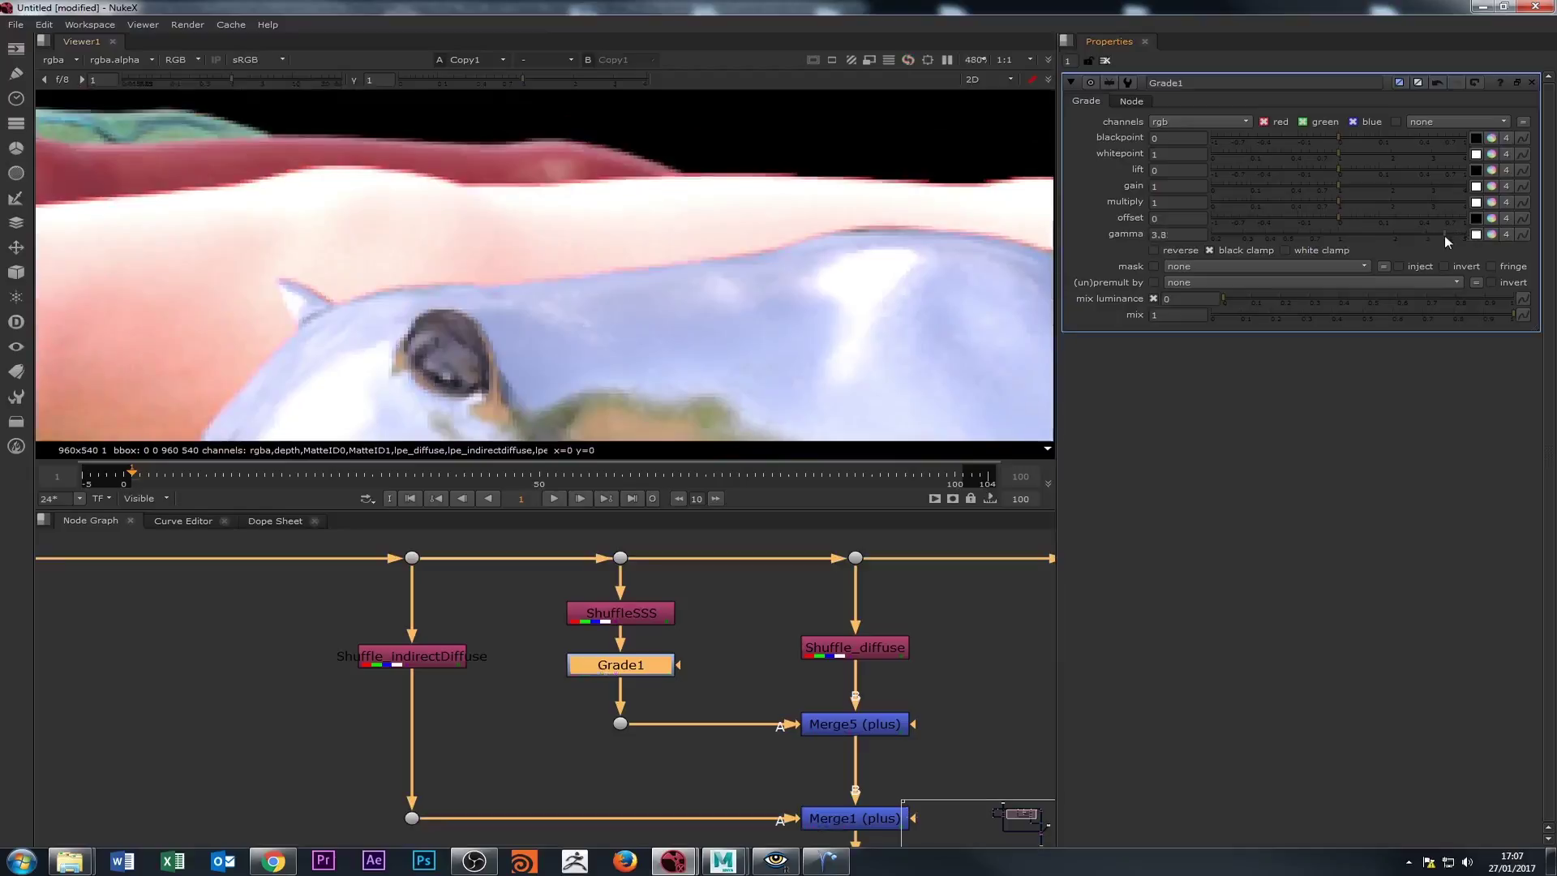
pyautogui.scroll(-2, 570, 321)
pyautogui.moveTo(571, 321); pyautogui.dragTo(551, 286)
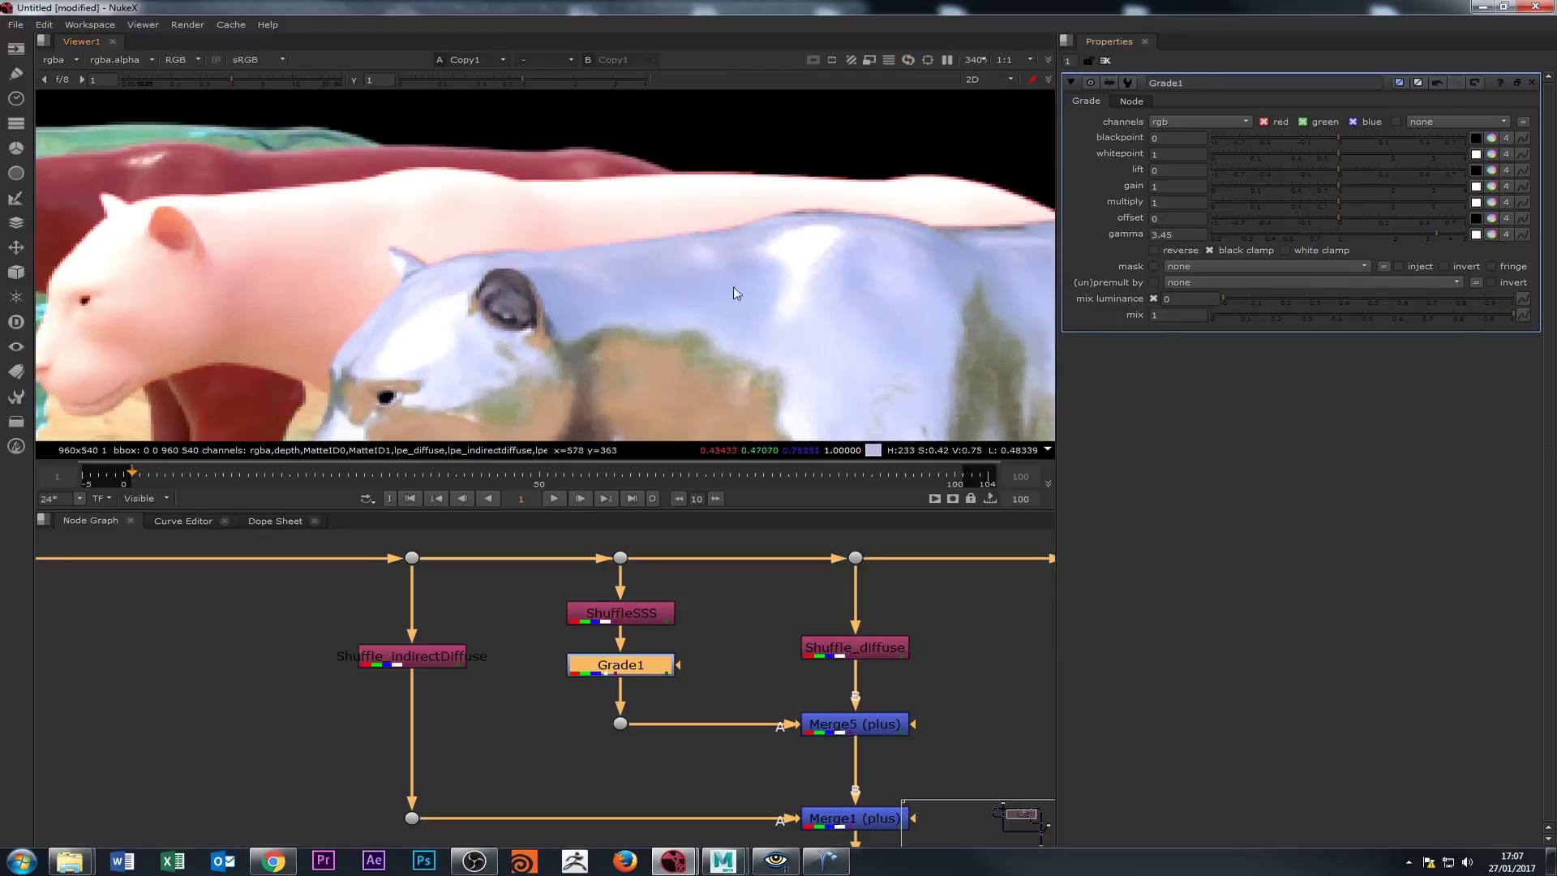
# Colour Grade1's gamma with the colour wheel, setting red to 4.833334, green to 7.333333 and blue to -0.166667.
pyautogui.click(1490, 237)
pyautogui.moveTo(1498, 271); pyautogui.dragTo(1517, 314)
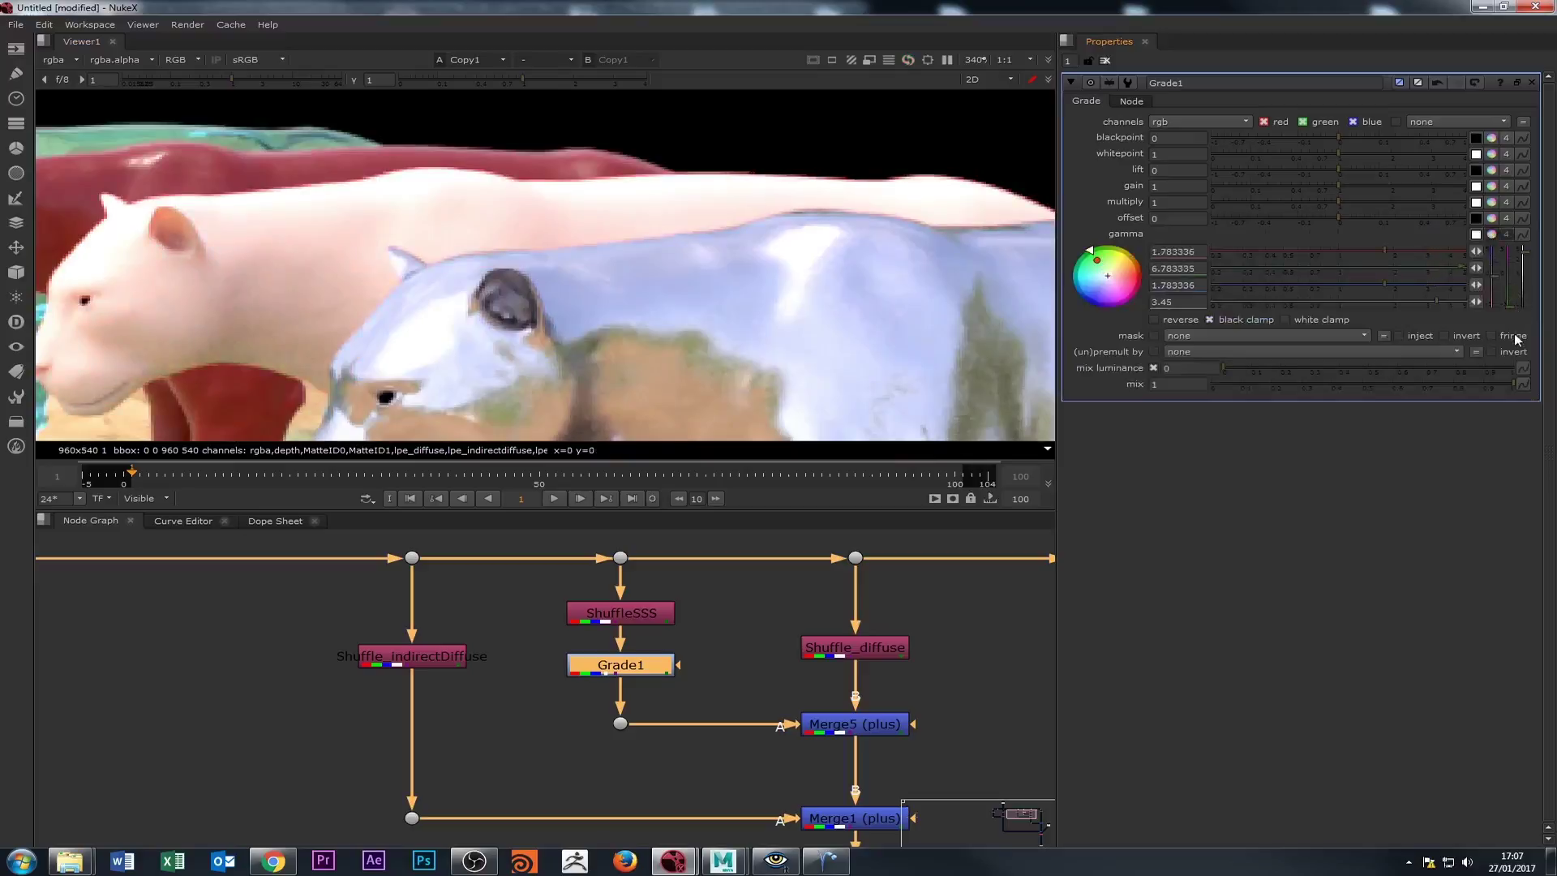
pyautogui.scroll(-3, 442, 280)
pyautogui.moveTo(438, 271); pyautogui.dragTo(581, 169)
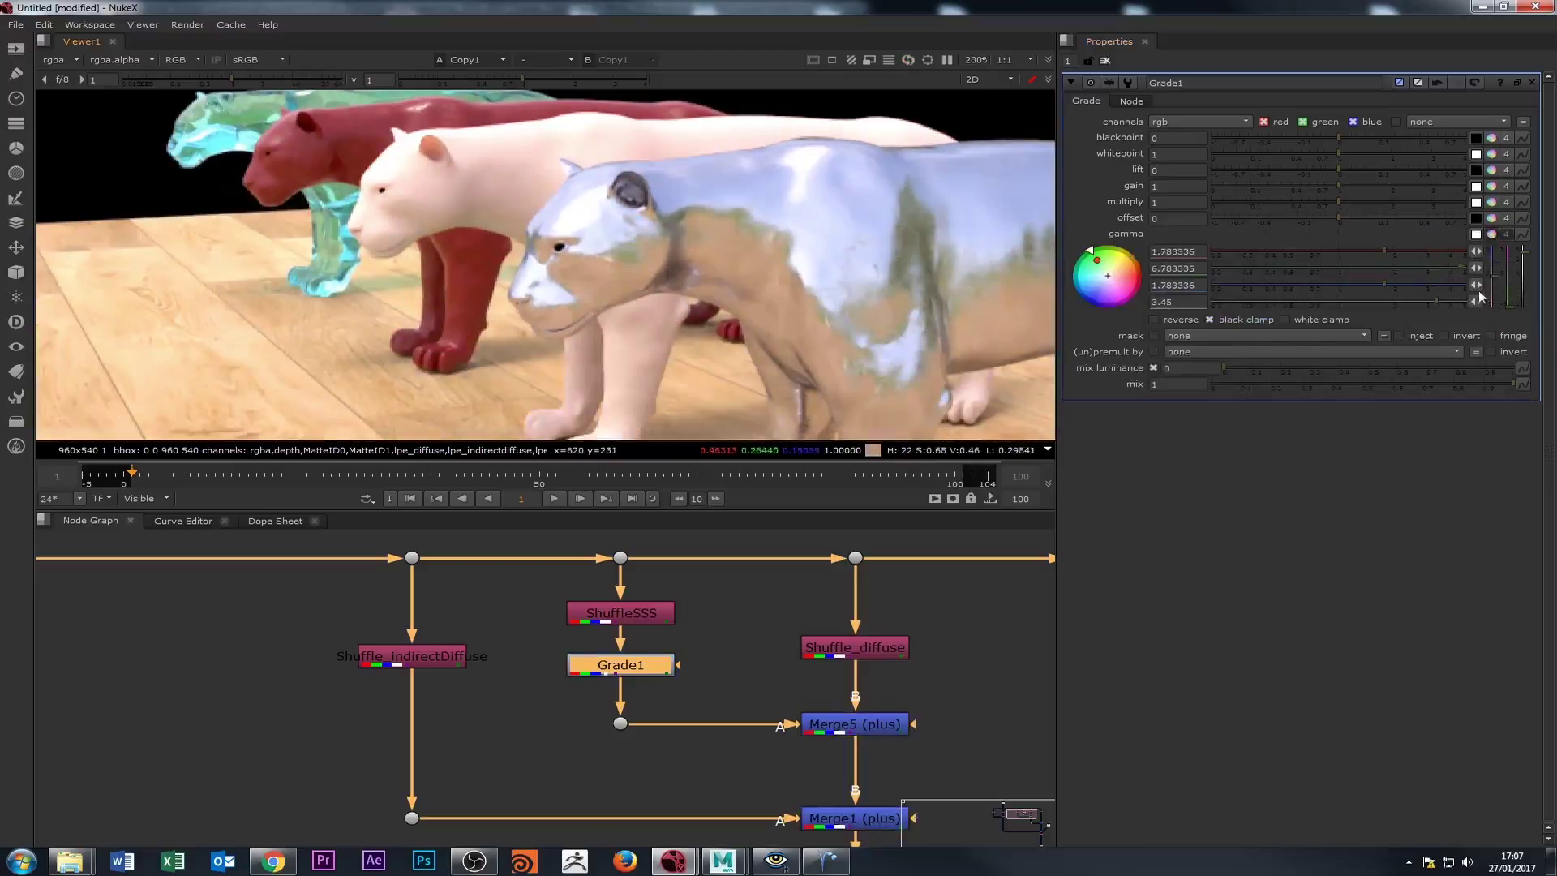
pyautogui.moveTo(1496, 280)
pyautogui.mouseDown()
pyautogui.moveTo(1498, 309)
pyautogui.moveTo(1525, 302)
pyautogui.moveTo(1521, 261)
pyautogui.mouseUp()
pyautogui.scroll(-5, 361, 314)
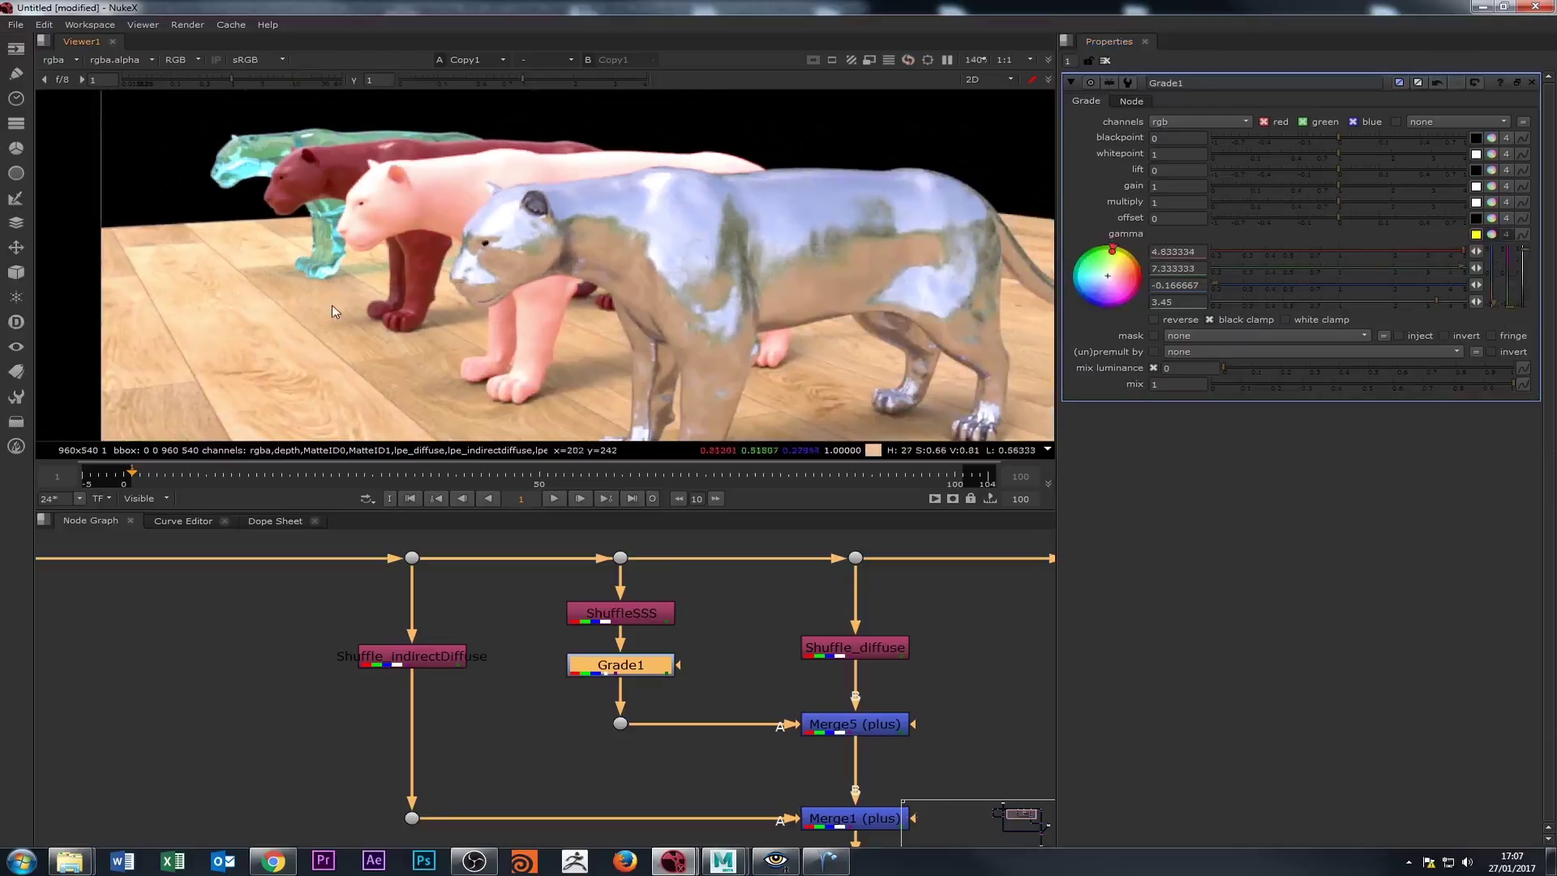
pyautogui.scroll(-2, 568, 802)
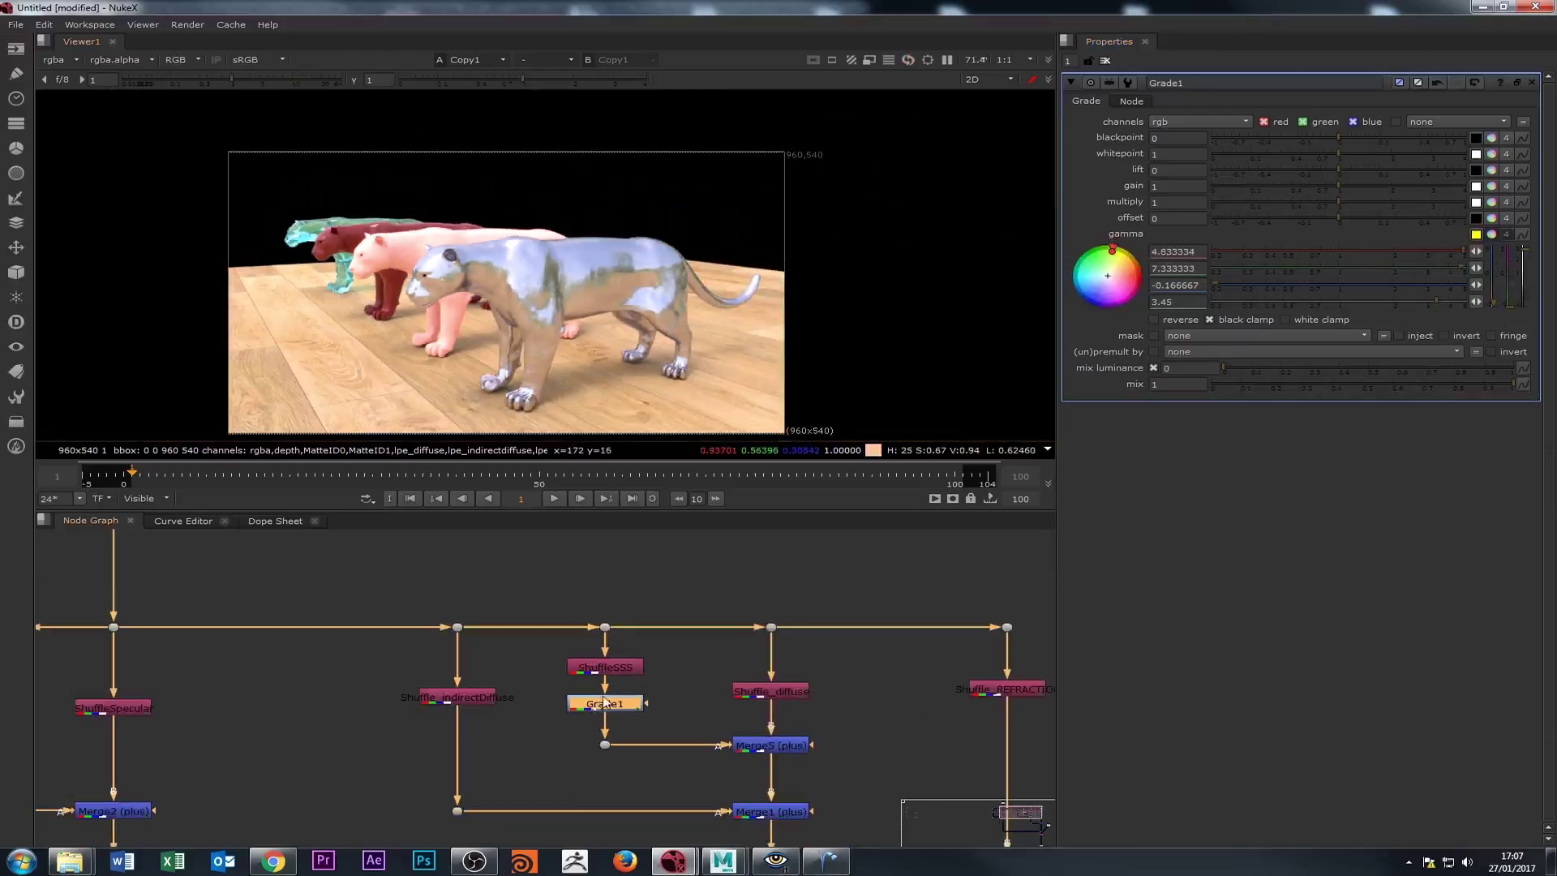
# Compare the panthers with Grade1 disabled and enabled, both in the whole image and up close, leaving the node enabled.
pyautogui.click(609, 705)
pyautogui.press('d')
pyautogui.press('d')
pyautogui.press('d')
pyautogui.press('d')
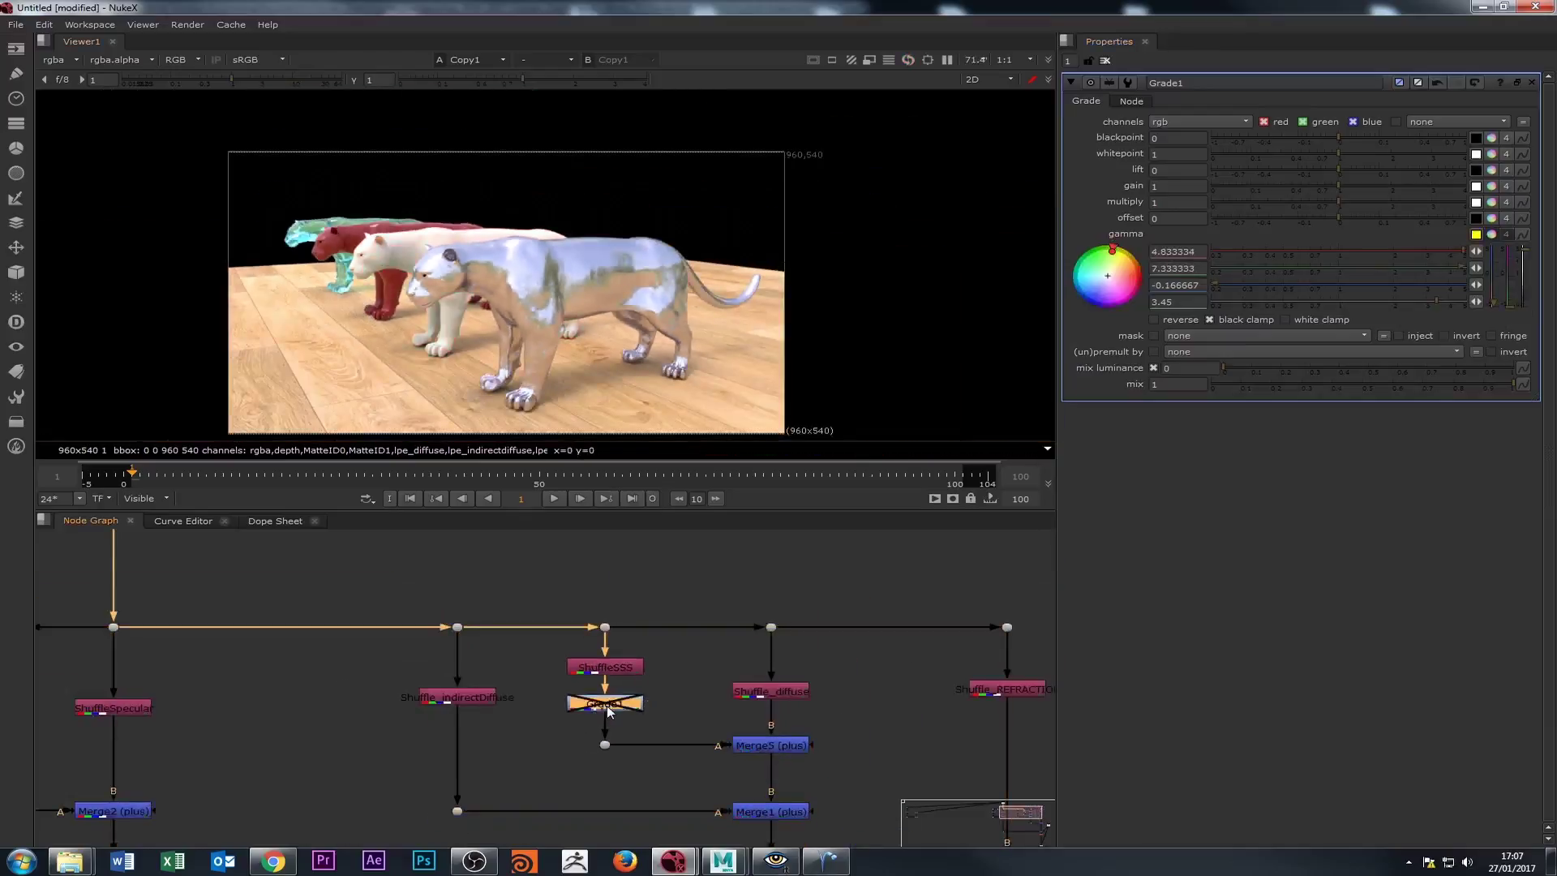
pyautogui.press('d')
pyautogui.press('d')
pyautogui.press('d')
pyautogui.scroll(5, 465, 284)
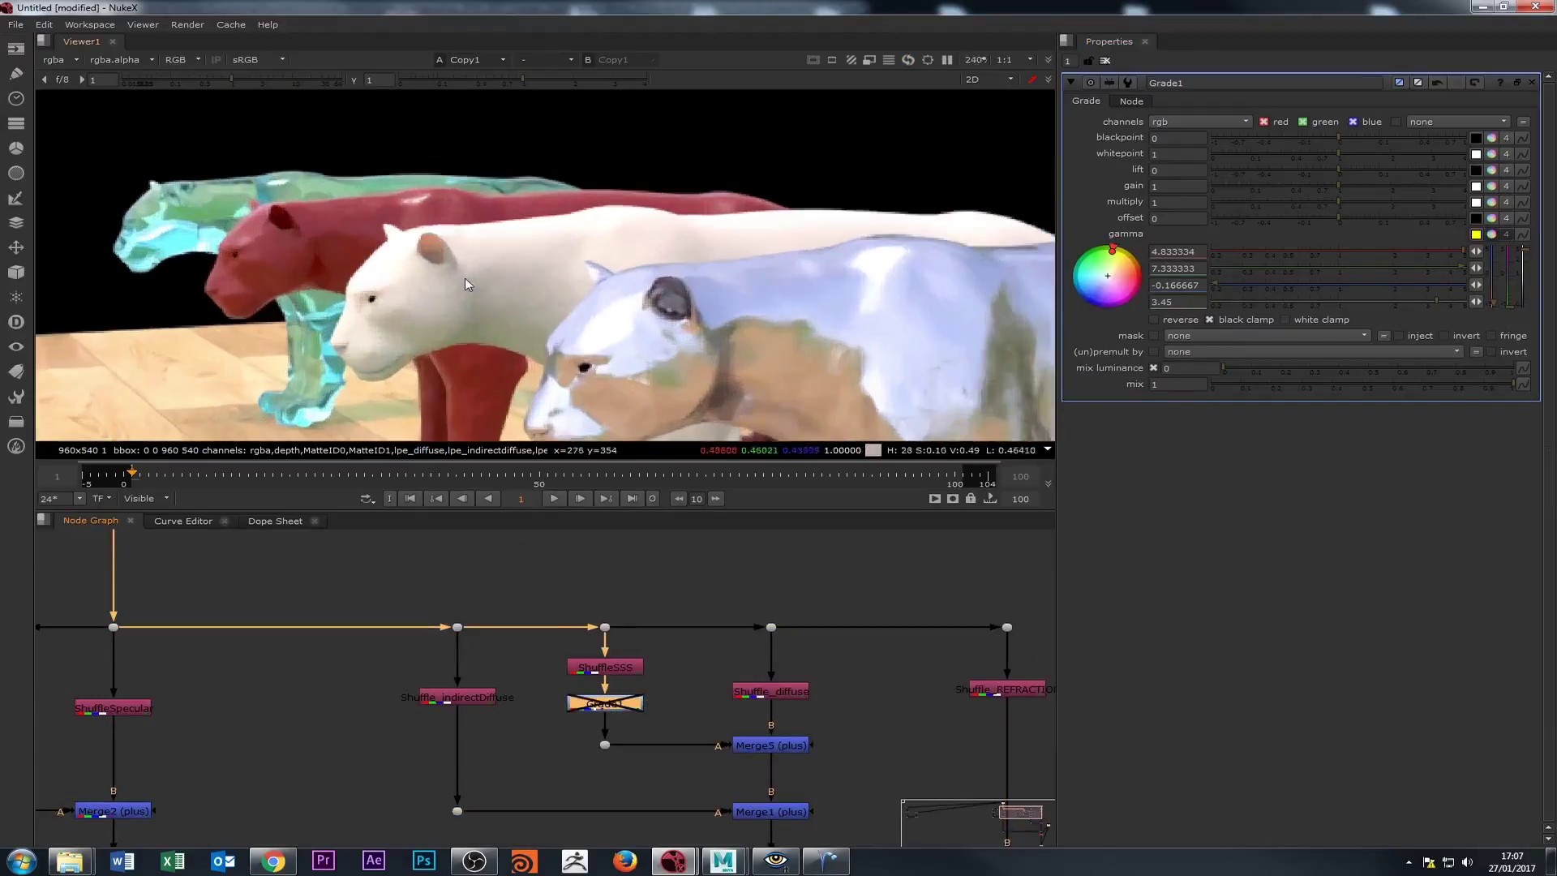
pyautogui.press('d')
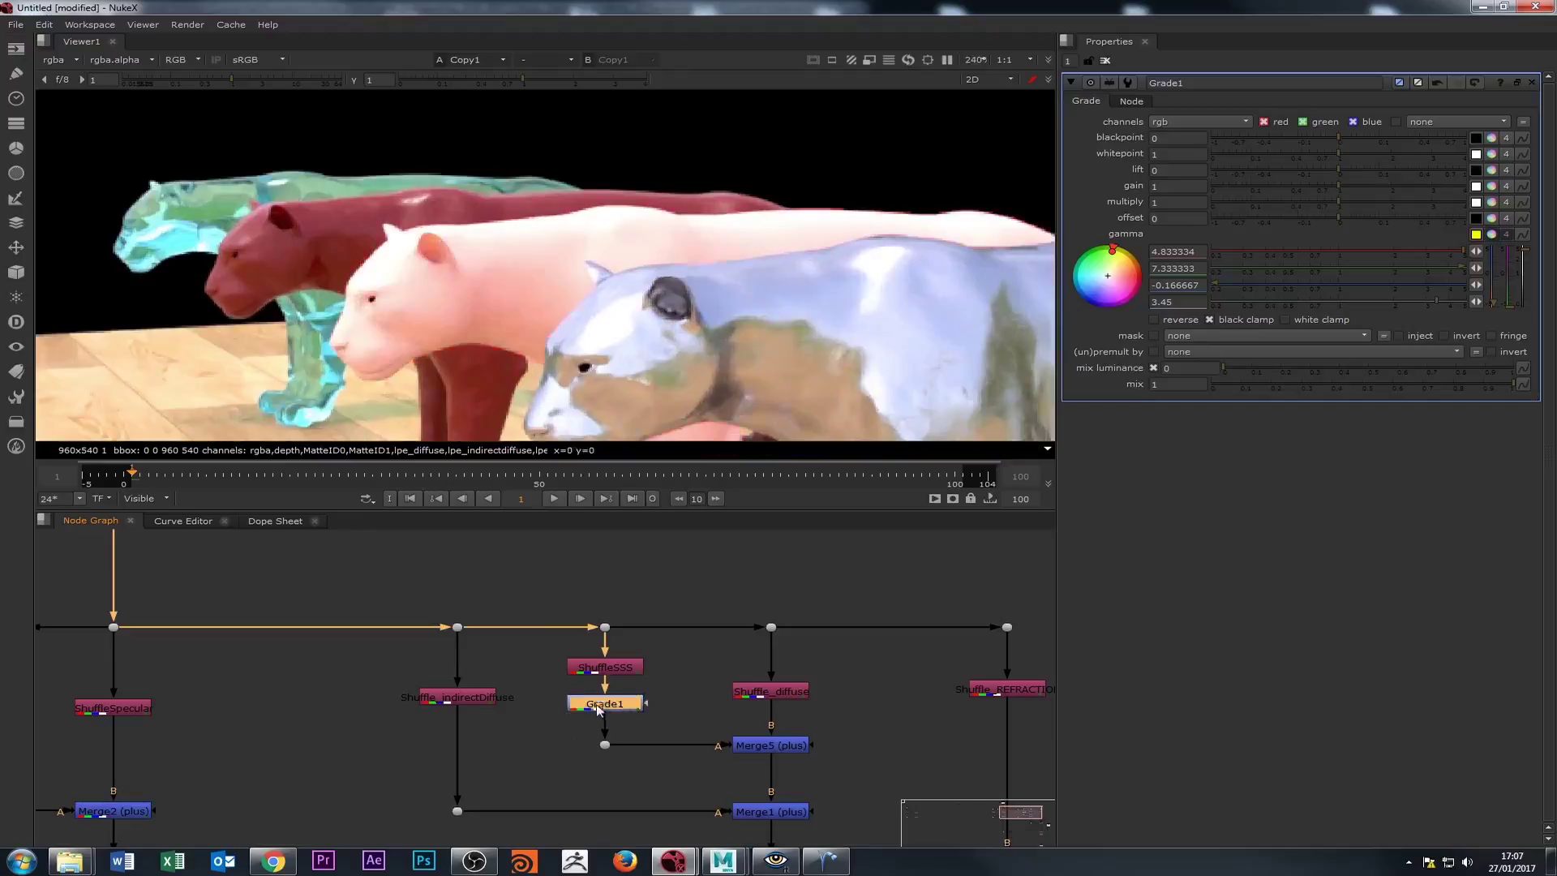
pyautogui.scroll(-2, 485, 367)
pyautogui.scroll(2, 814, 273)
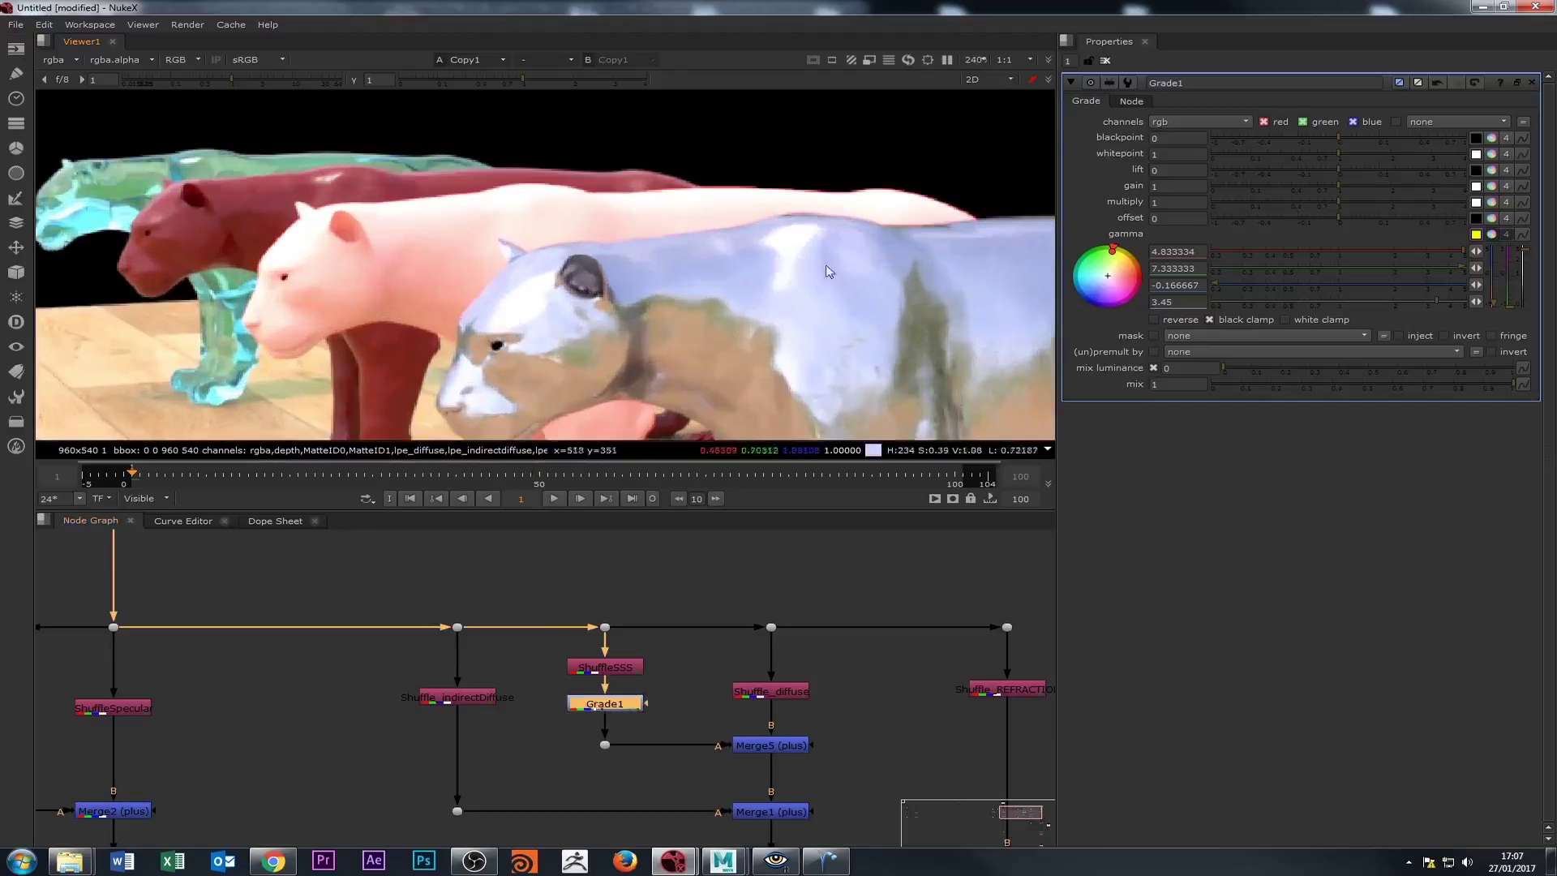
pyautogui.scroll(-4, 728, 316)
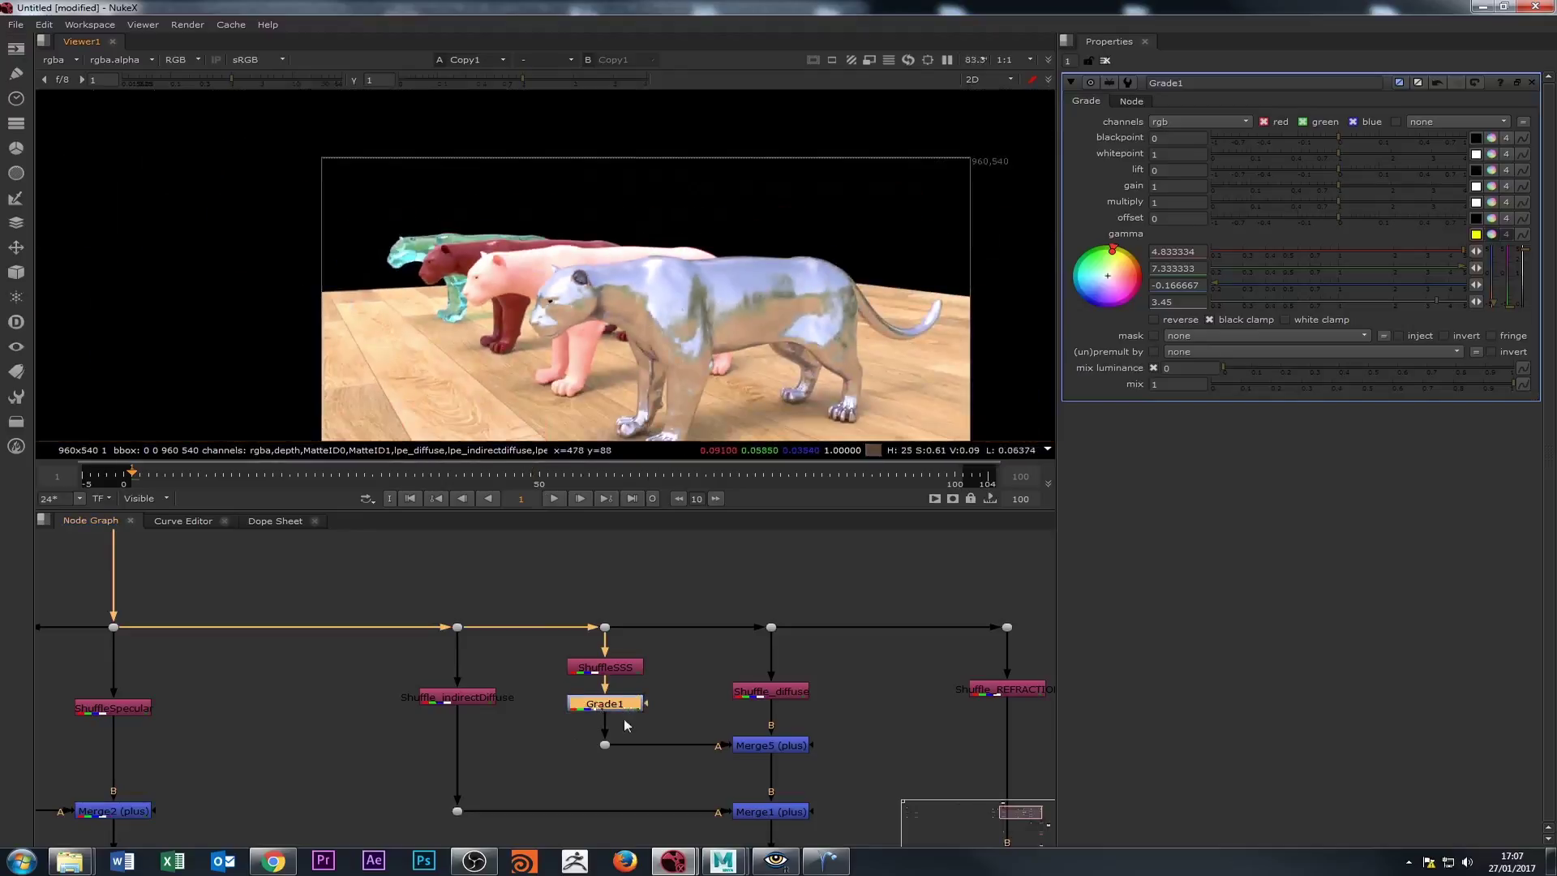
# Insert a Grade node between ShuffleSpecular and Merge2 in the specular branch.
pyautogui.moveTo(265, 723); pyautogui.dragTo(608, 661)
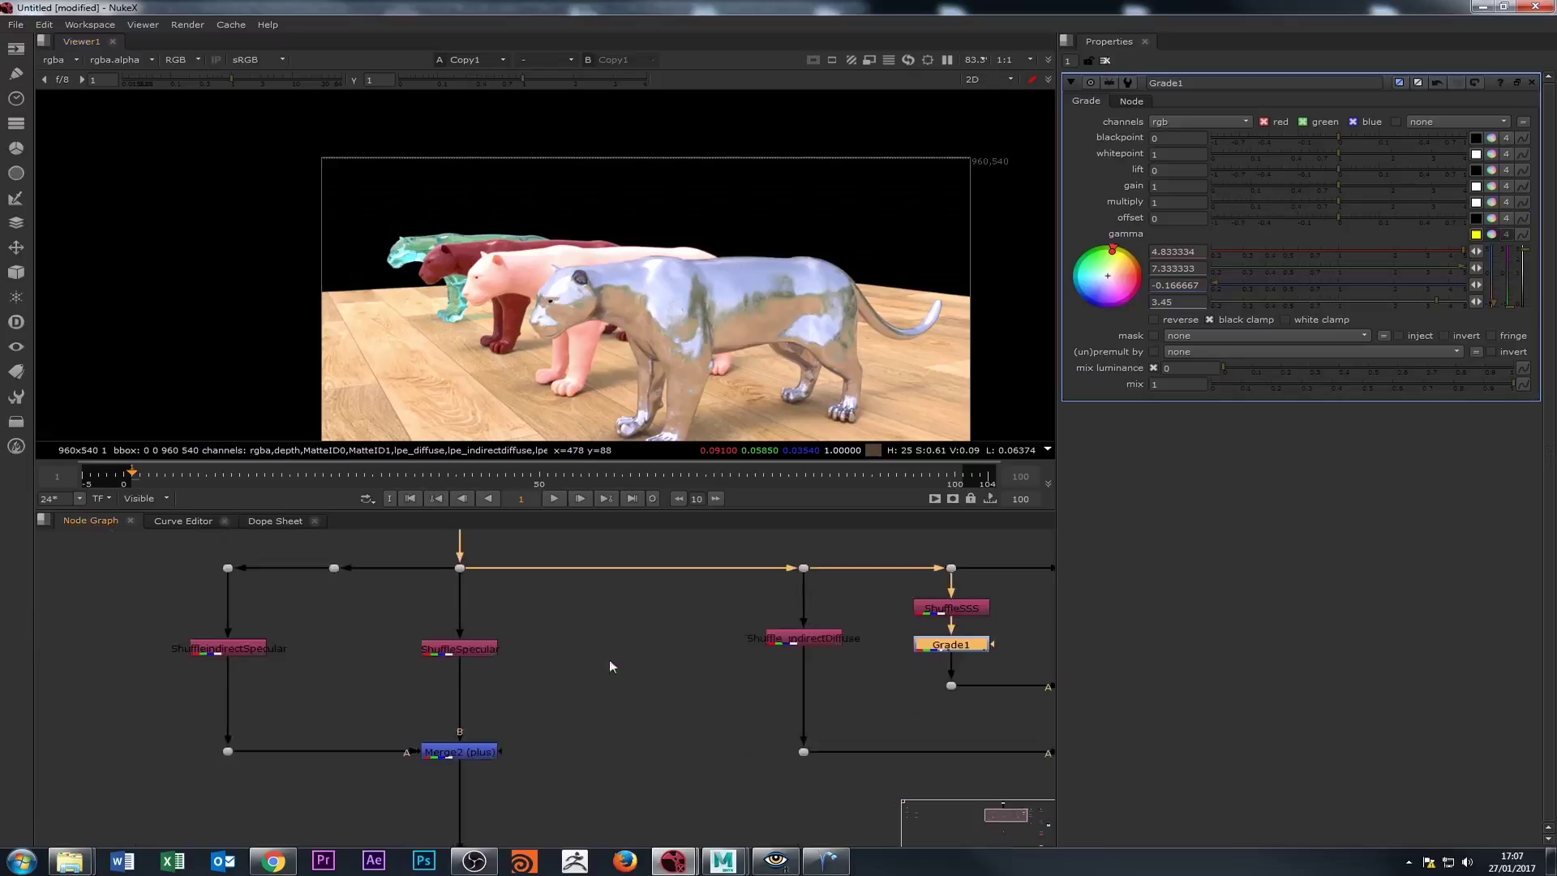
pyautogui.click(456, 655)
pyautogui.click(505, 724)
pyautogui.press('g')
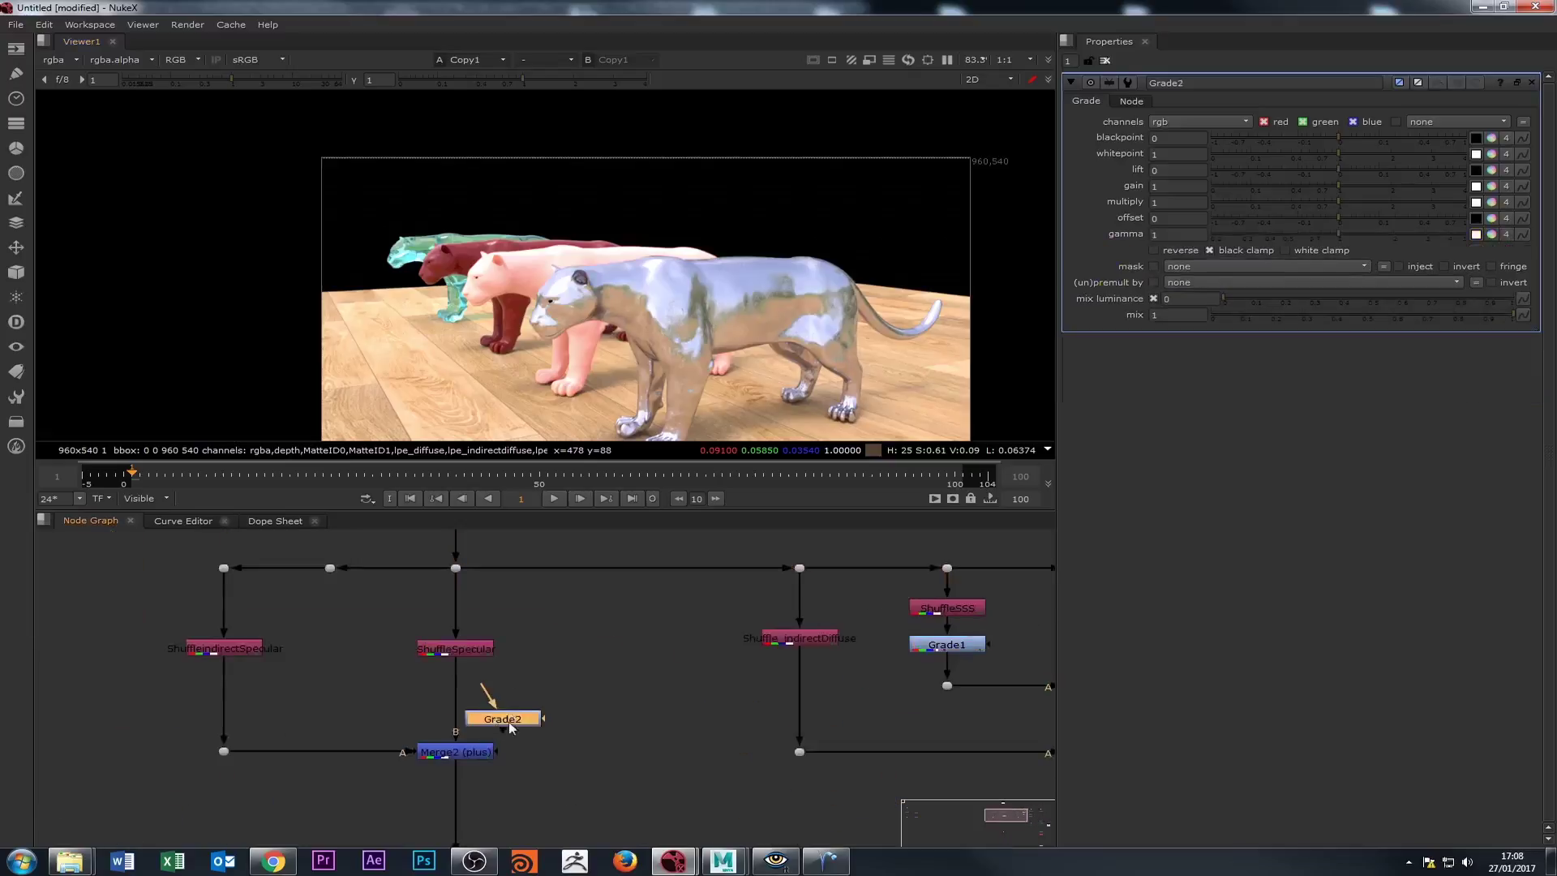
pyautogui.moveTo(511, 727); pyautogui.dragTo(472, 705)
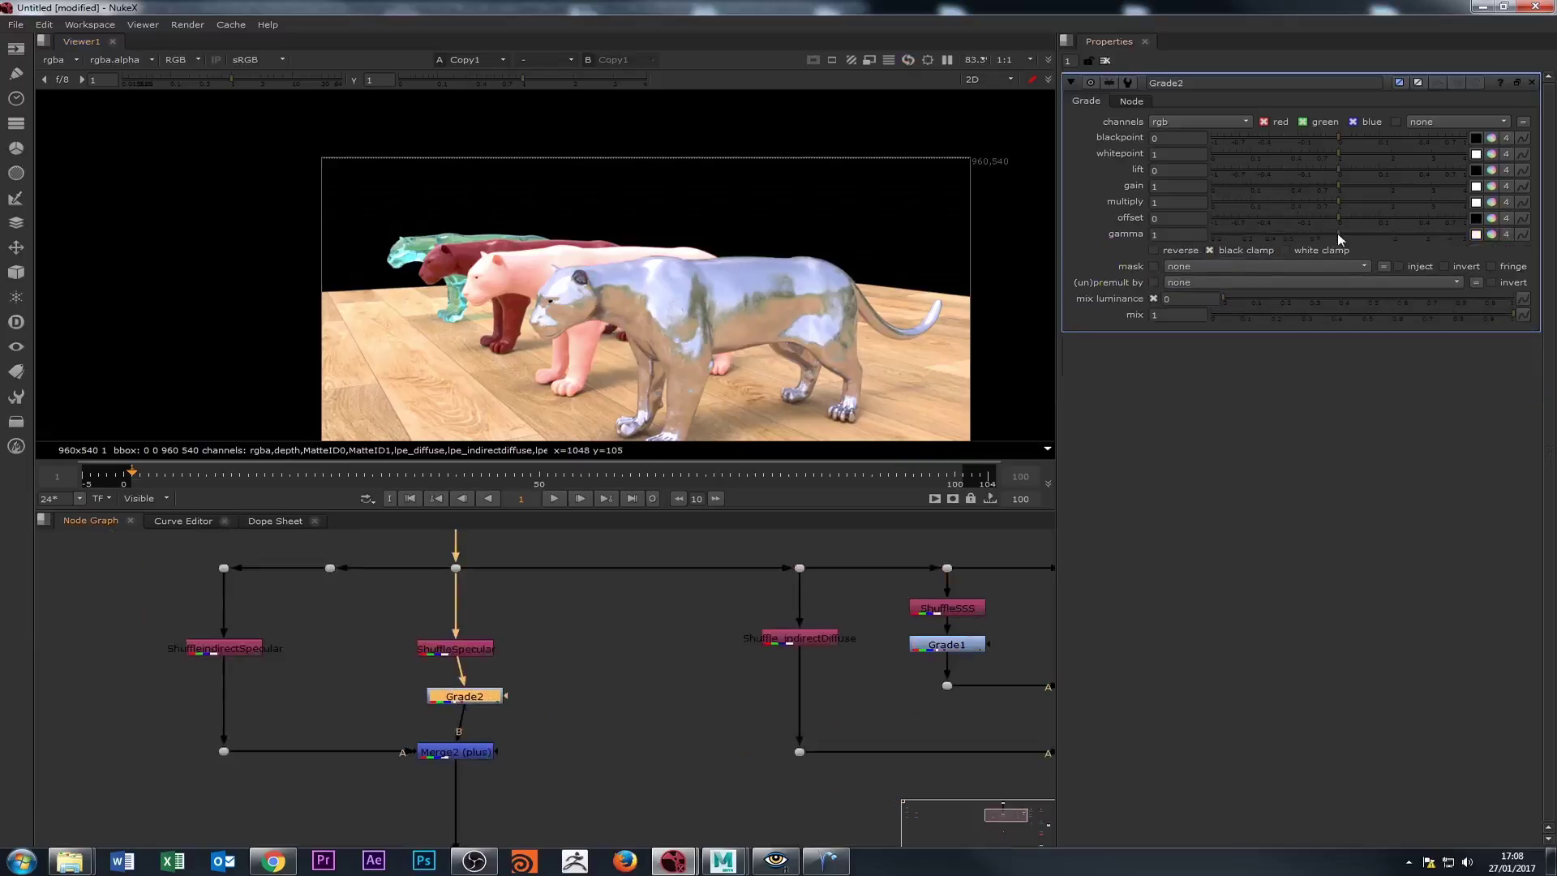
# Lower Grade2's gamma to 0.345 and examine the reflections on the metallic panther.
pyautogui.moveTo(1339, 239); pyautogui.dragTo(1270, 238)
pyautogui.scroll(4, 581, 296)
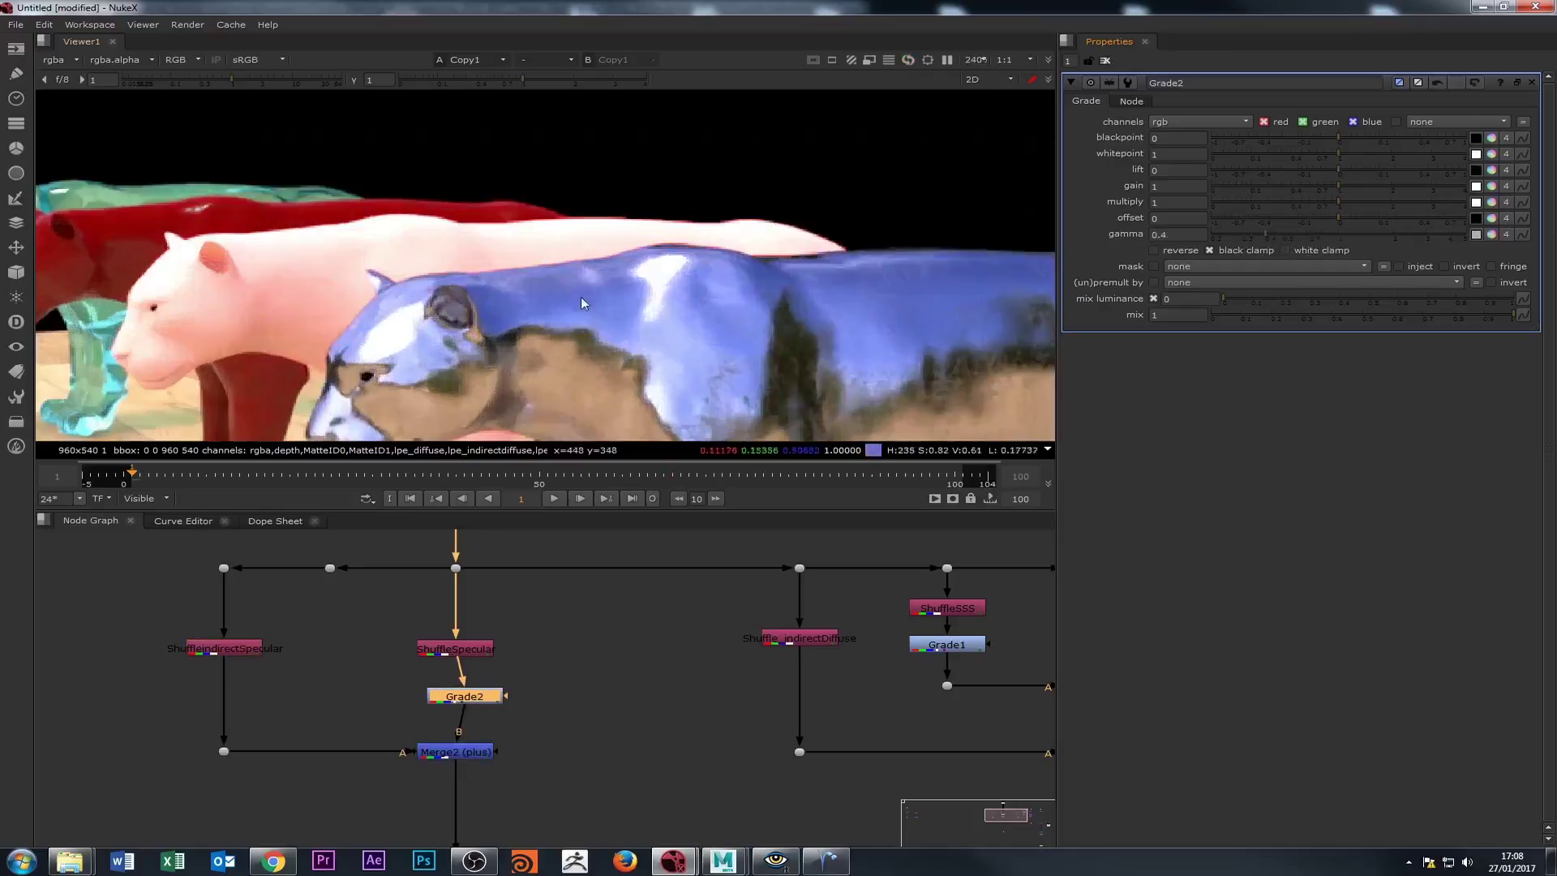
pyautogui.scroll(-4, 618, 357)
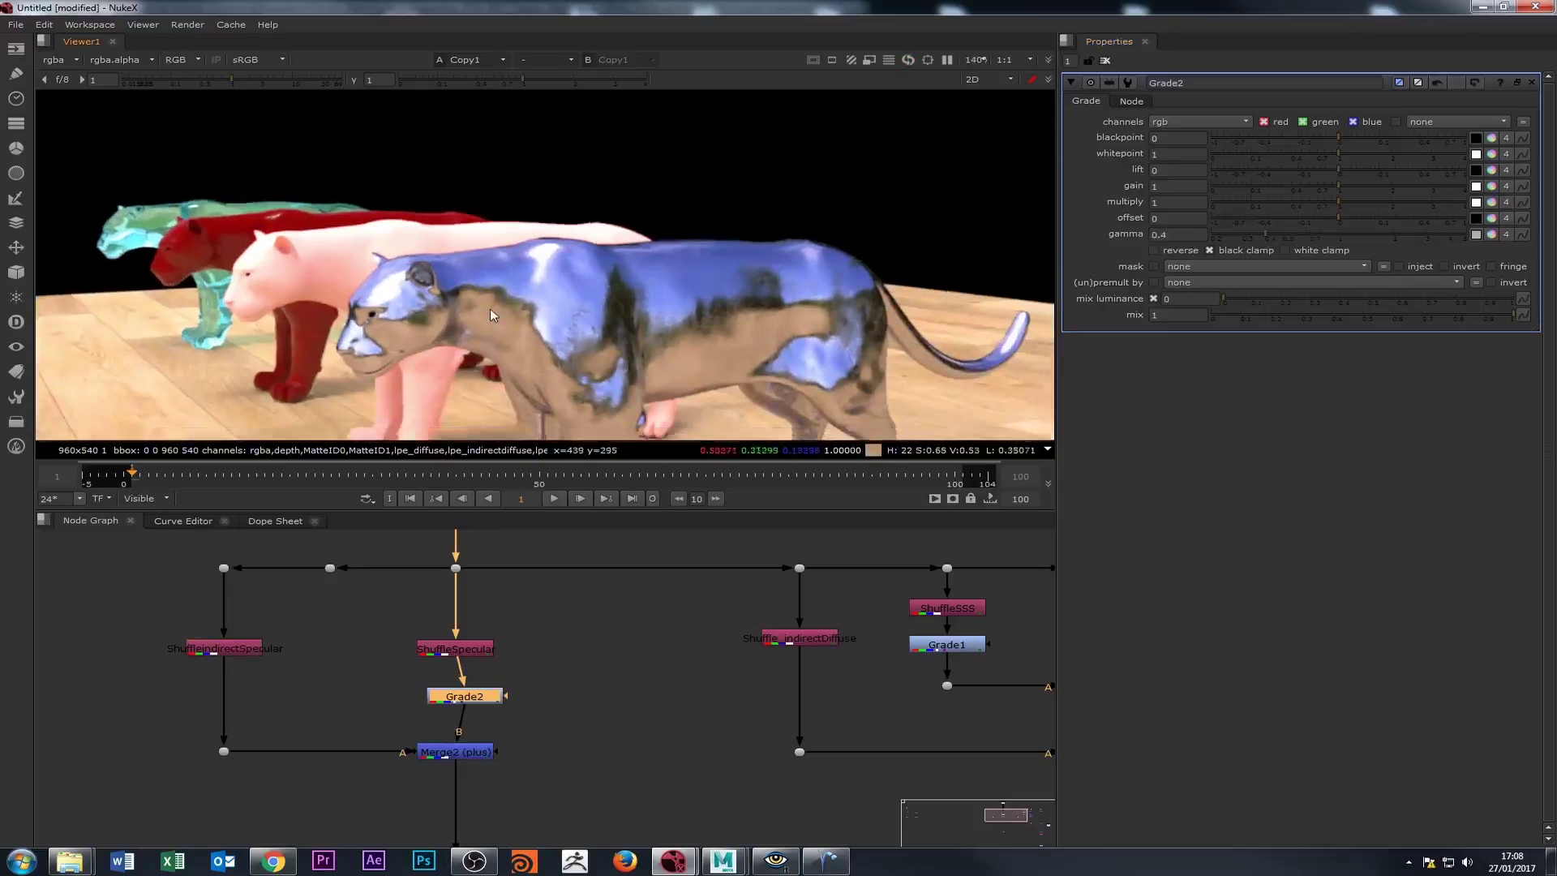
pyautogui.scroll(6, 425, 288)
pyautogui.moveTo(1273, 233)
pyautogui.mouseDown()
pyautogui.moveTo(1349, 240)
pyautogui.moveTo(1253, 235)
pyautogui.mouseUp()
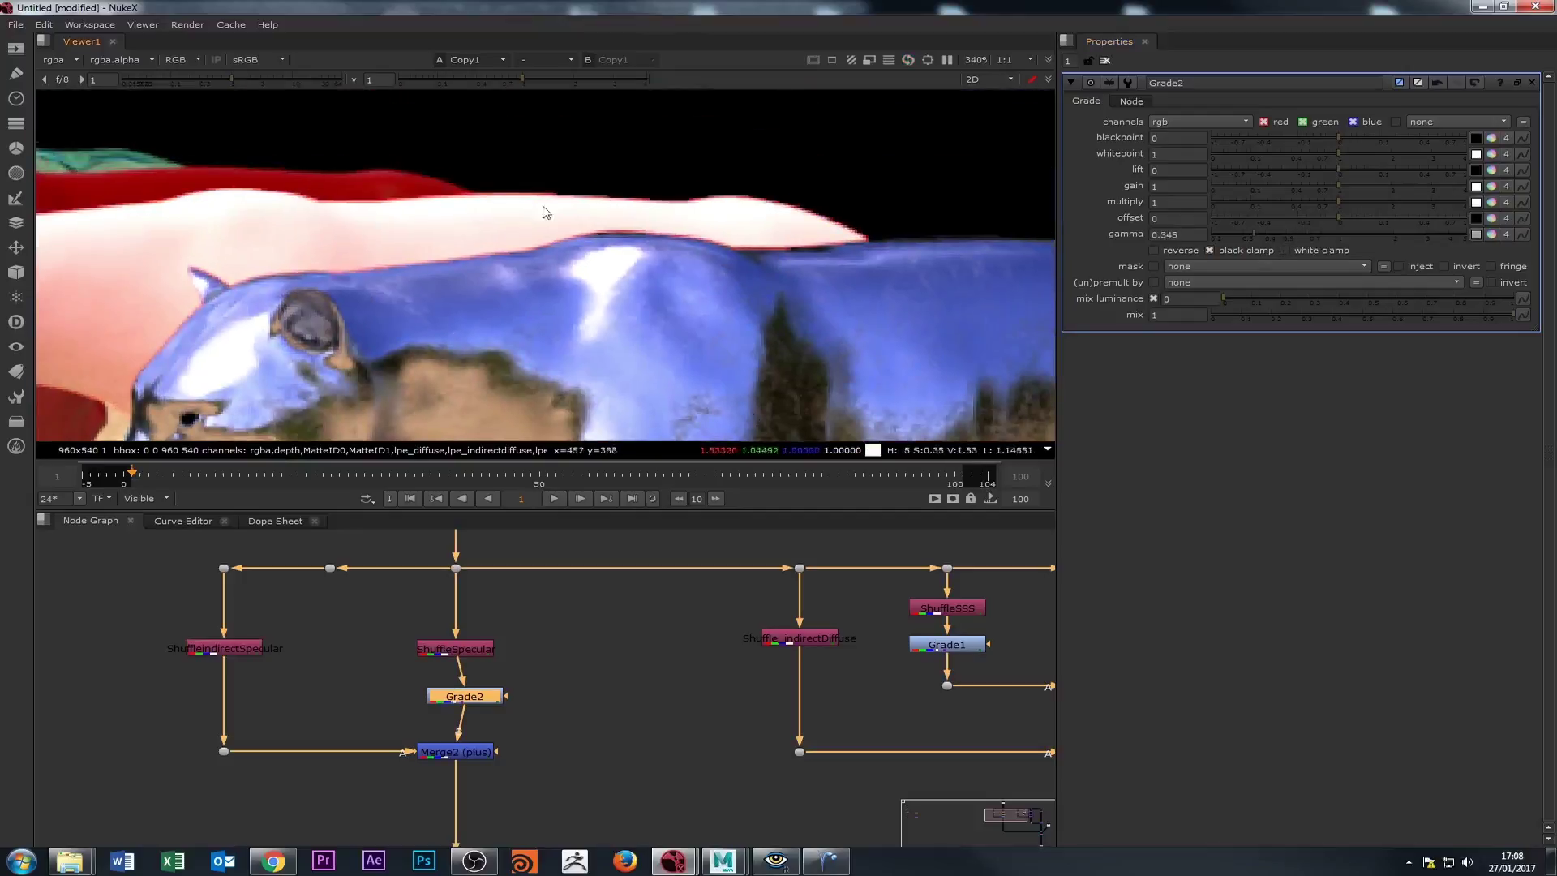
pyautogui.scroll(-2, 917, 268)
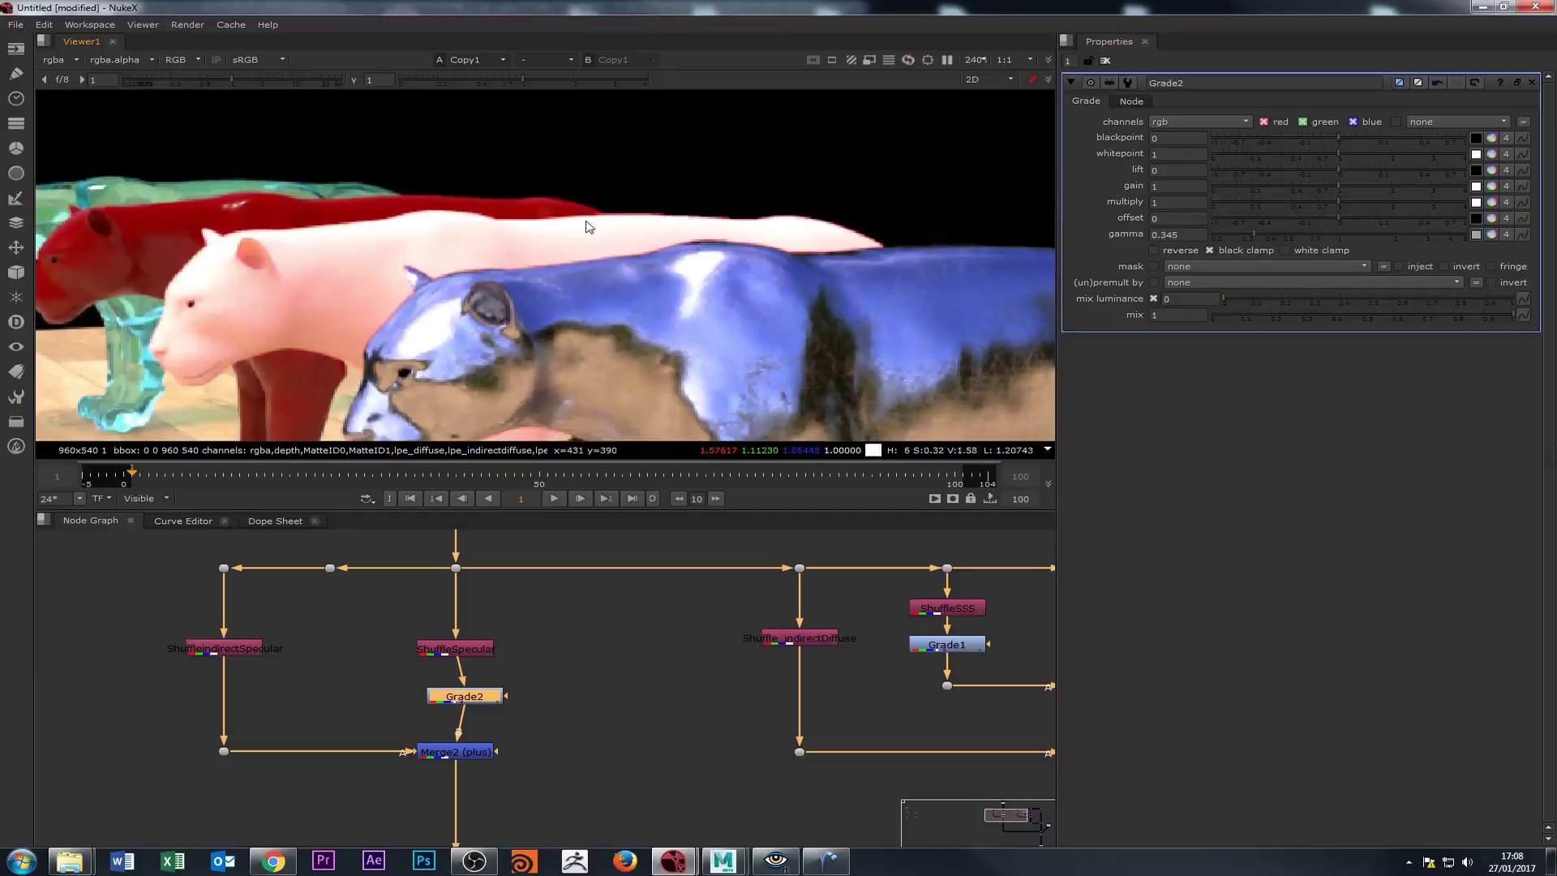
# Align Grade2 directly beneath ShuffleSpecular and return its gamma to 1.
pyautogui.moveTo(463, 704); pyautogui.dragTo(454, 700)
pyautogui.moveTo(1269, 235); pyautogui.dragTo(1336, 238)
pyautogui.scroll(-3, 549, 319)
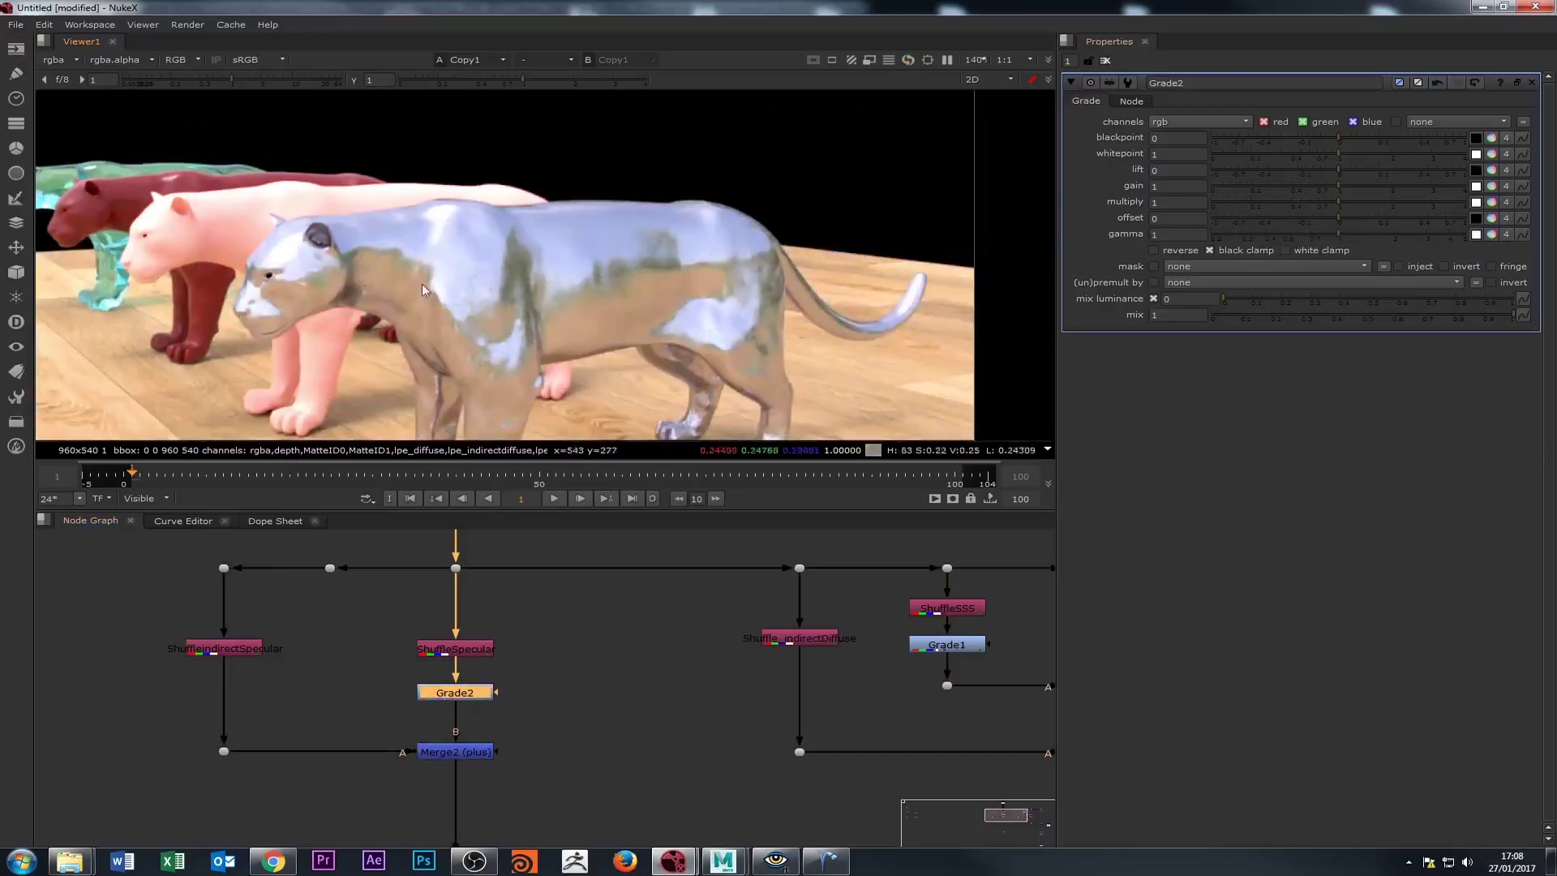
# Compare the original Read2 render with the graded Copy1 output in the viewer.
pyautogui.scroll(-3, 717, 717)
pyautogui.doubleClick(626, 680)
pyautogui.press('1')
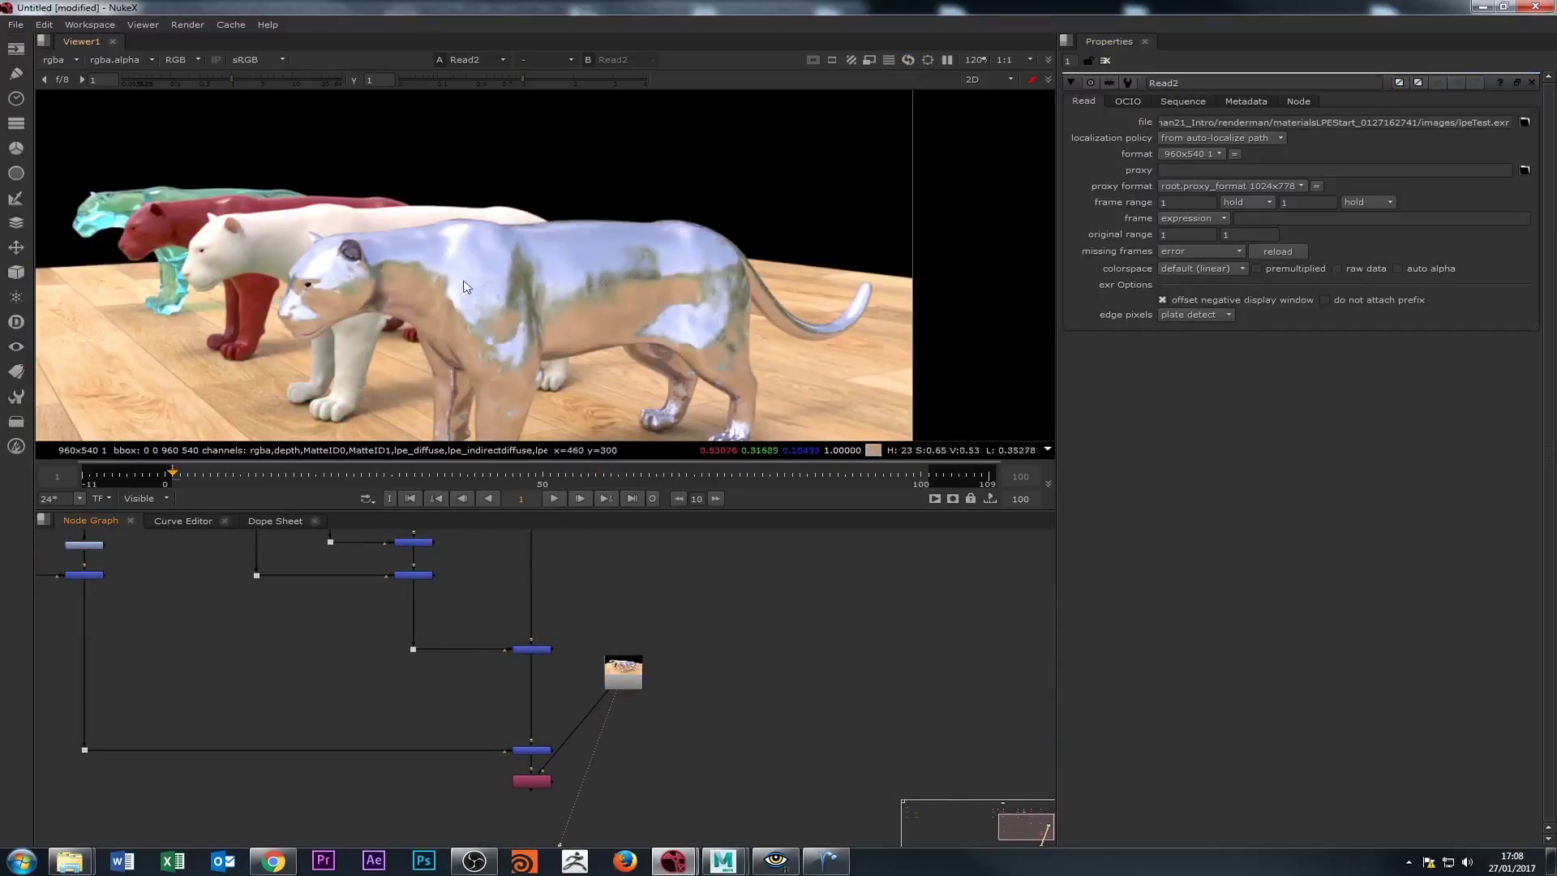
pyautogui.moveTo(319, 261); pyautogui.dragTo(546, 286)
pyautogui.scroll(-2, 546, 285)
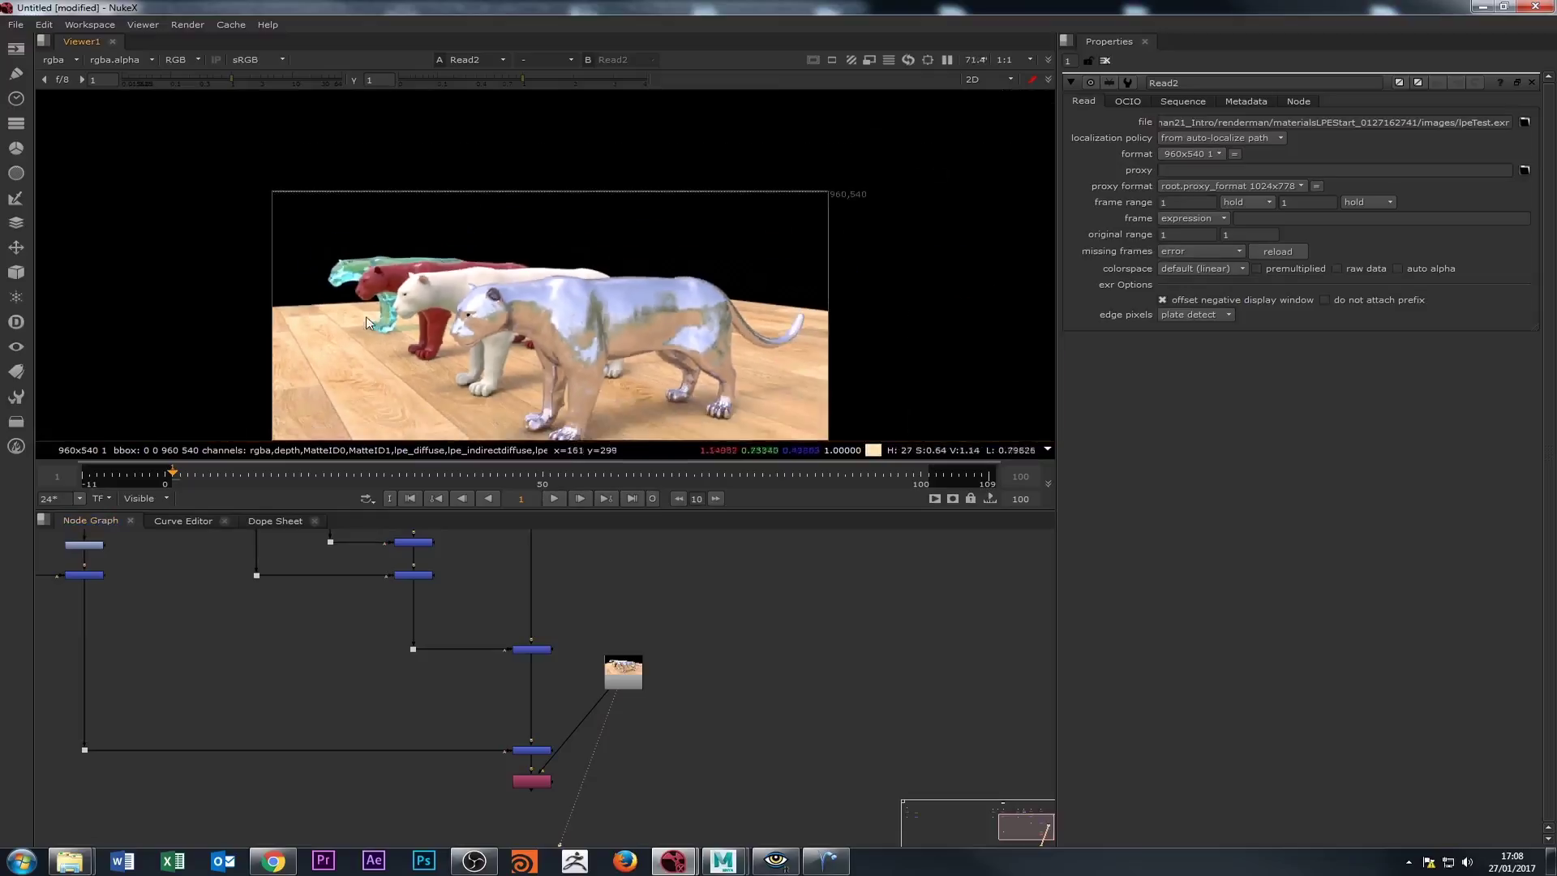
pyautogui.moveTo(126, 668); pyautogui.dragTo(411, 769)
pyautogui.scroll(4, 373, 659)
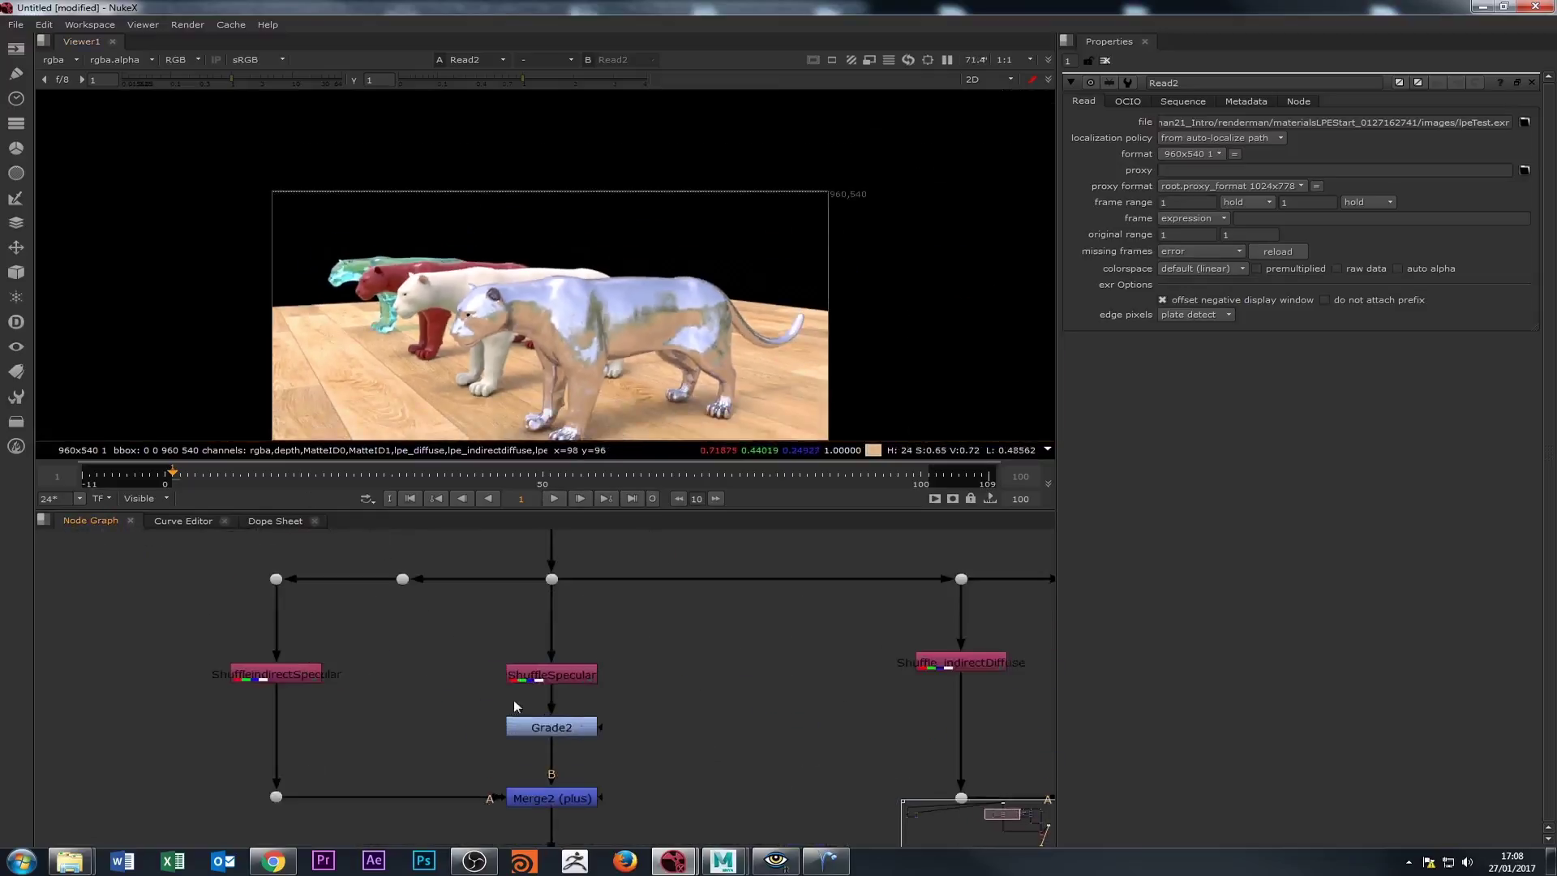
pyautogui.click(565, 732)
pyautogui.scroll(-3, 741, 749)
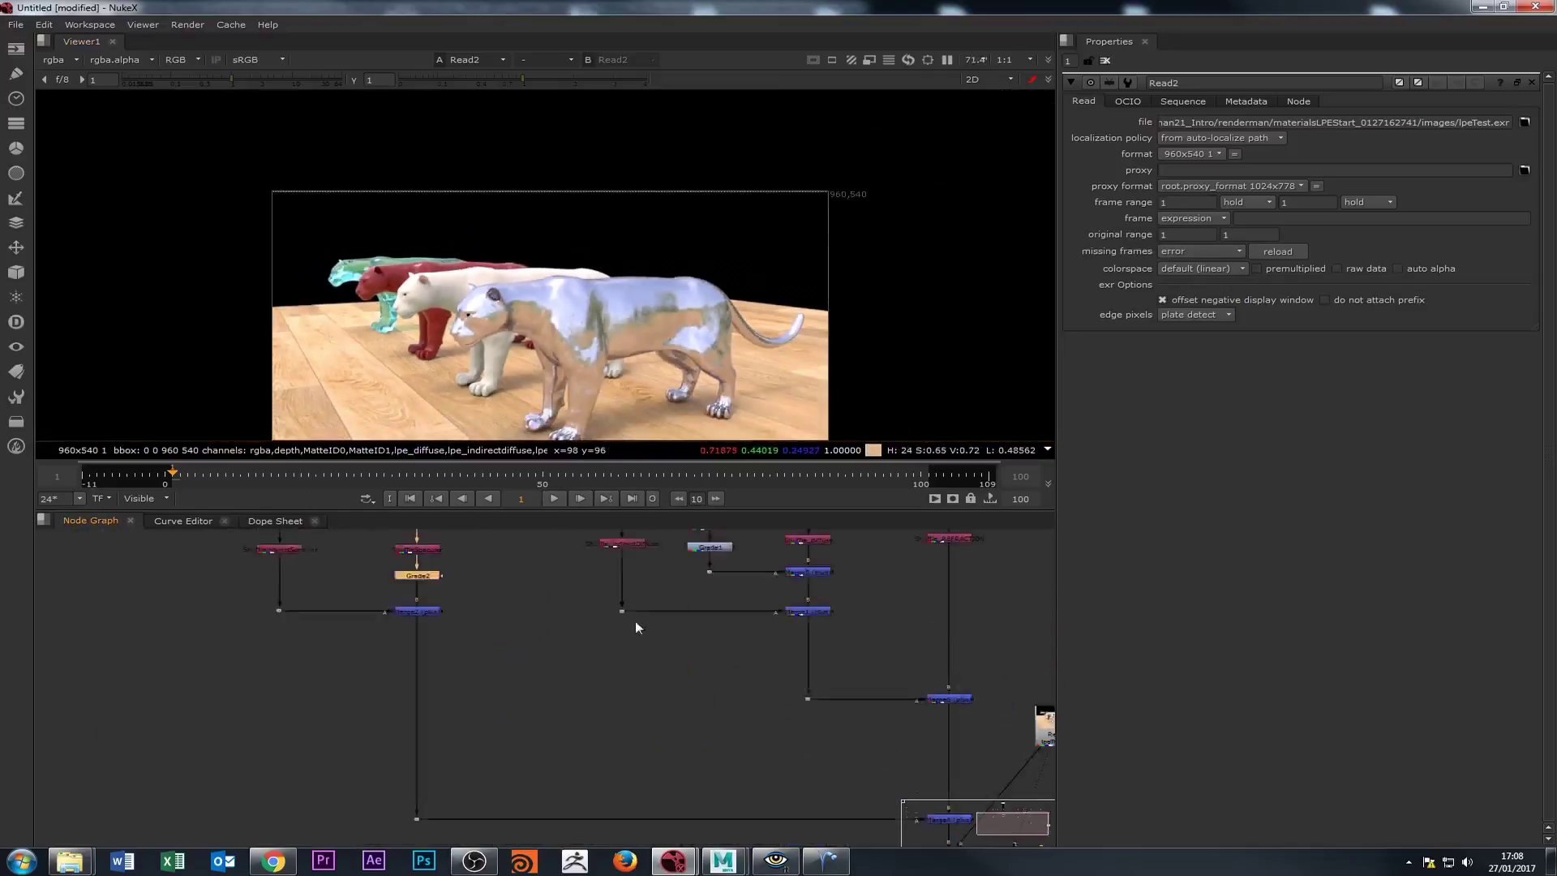
pyautogui.doubleClick(872, 786)
pyautogui.press('1')
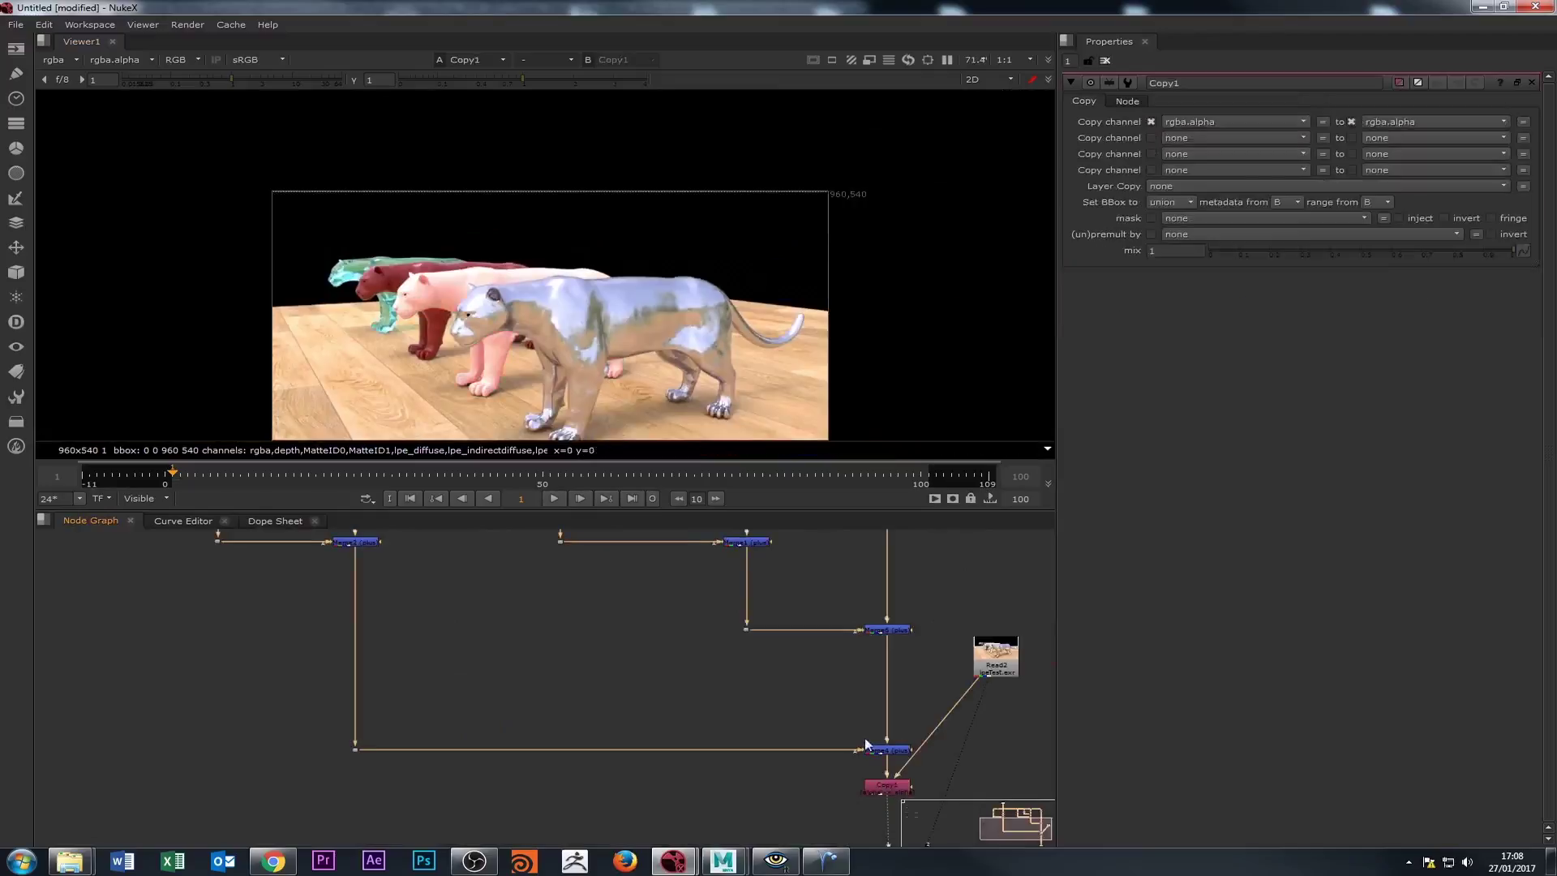
# Disable Grade2 in the specular branch and Grade1 in the subsurface branch.
pyautogui.moveTo(451, 585); pyautogui.dragTo(531, 678)
pyautogui.click(432, 598)
pyautogui.press('d')
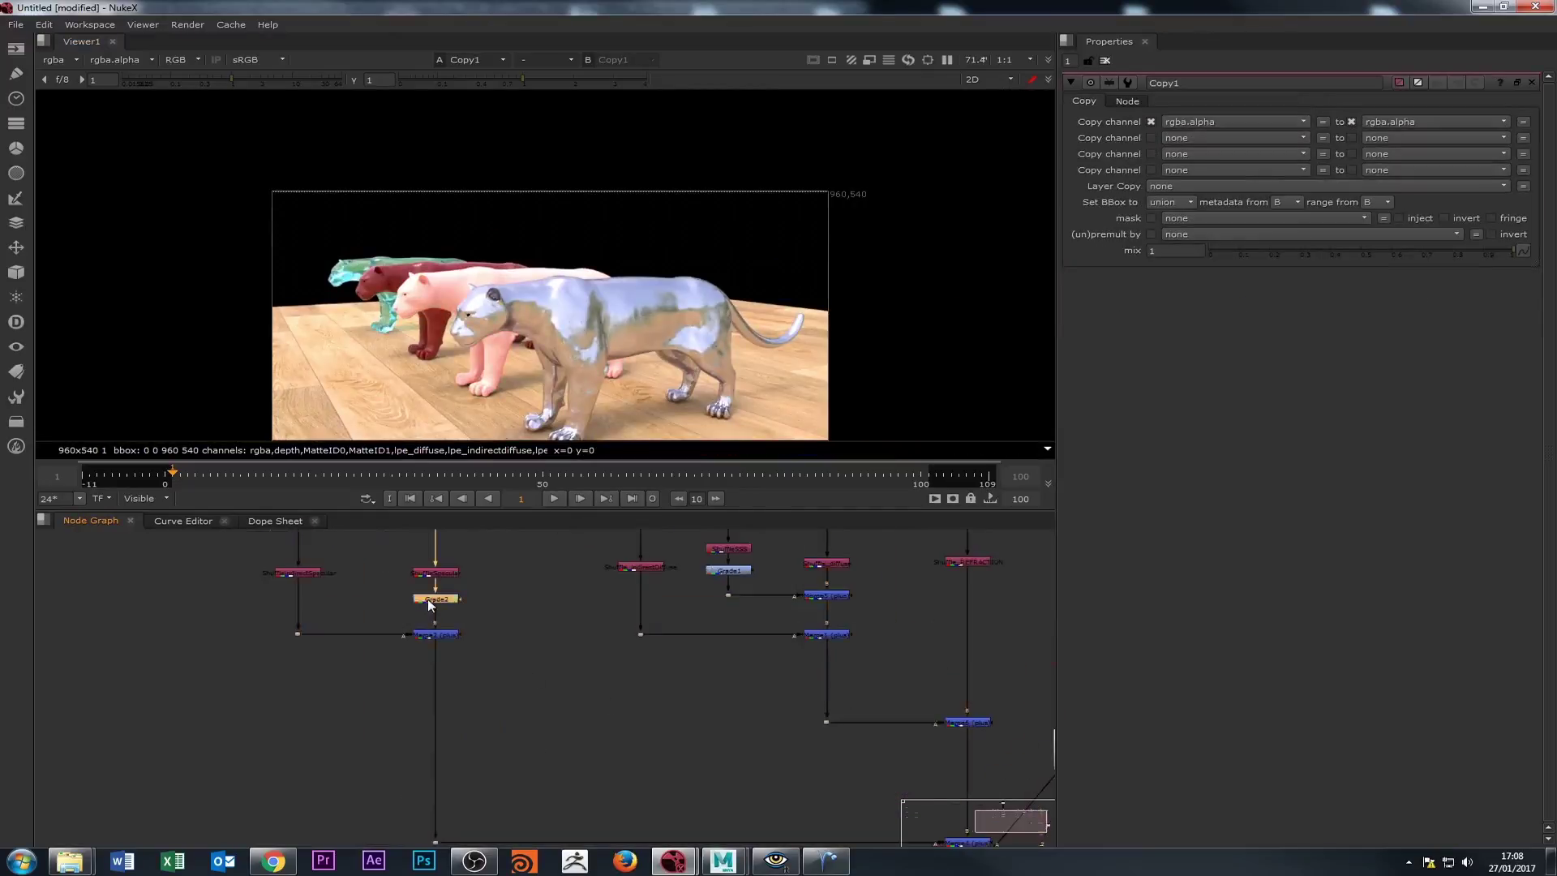
pyautogui.scroll(3, 488, 600)
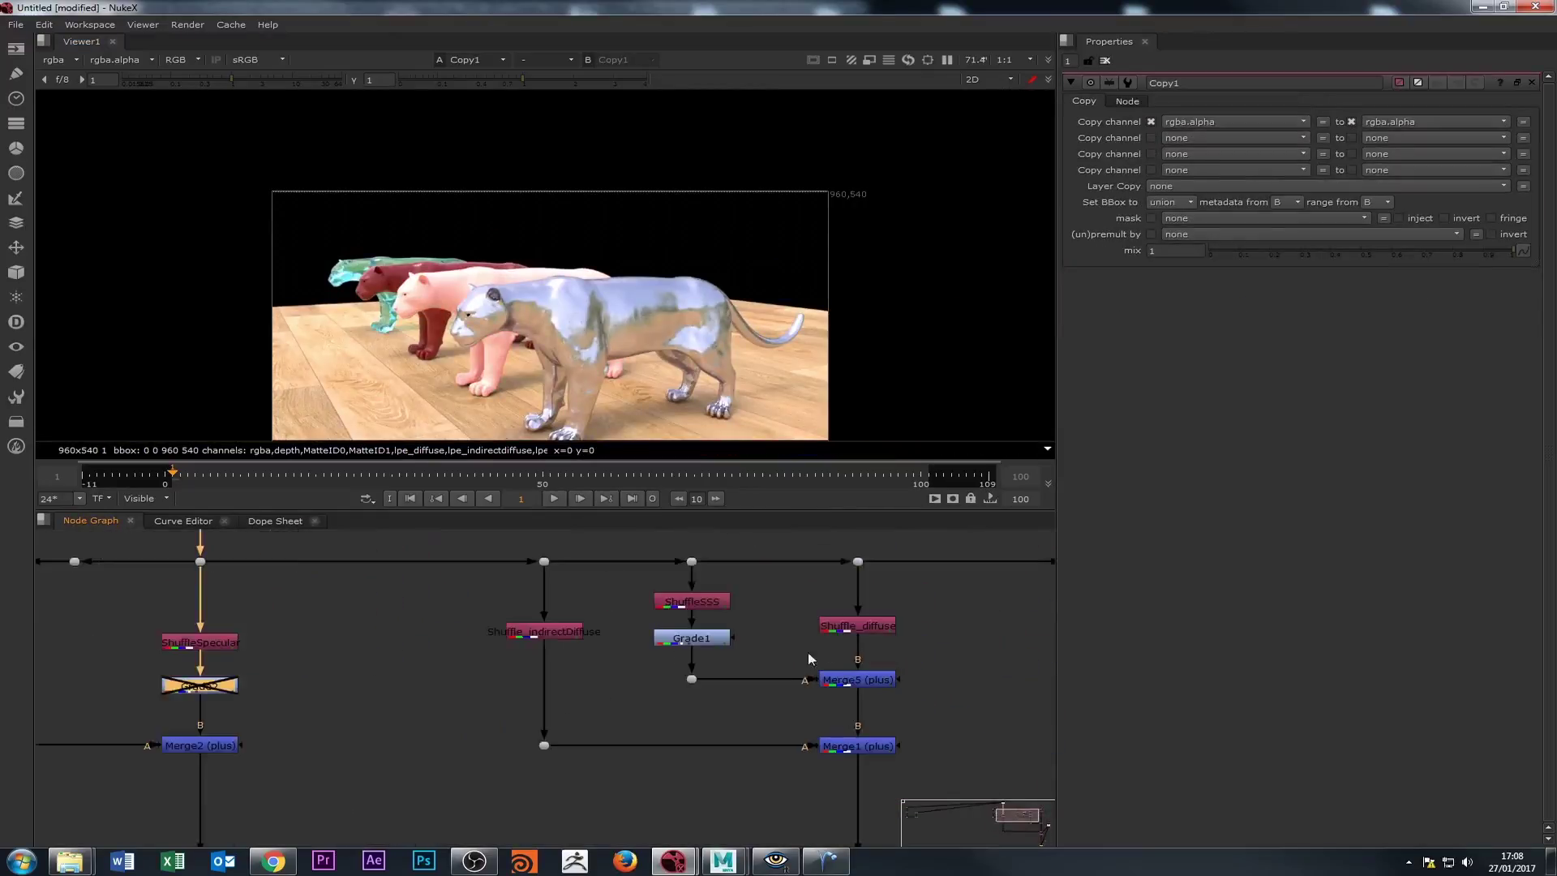
pyautogui.click(690, 640)
pyautogui.press('d')
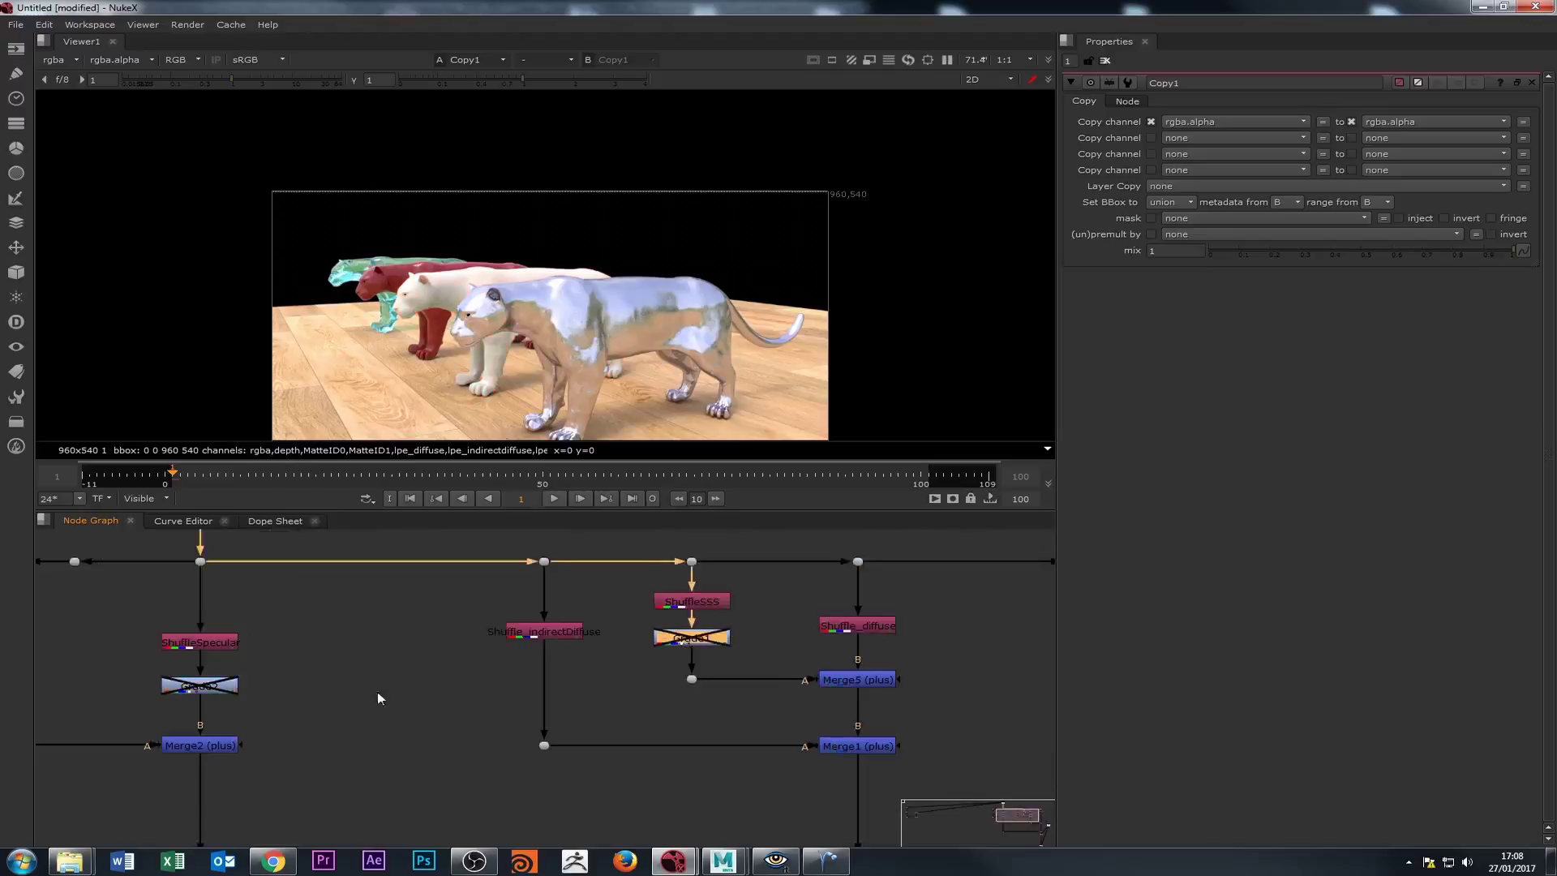
# View the combined specular output of Merge2 in the viewer.
pyautogui.click(202, 744)
pyautogui.press('1')
pyautogui.scroll(-5, 300, 749)
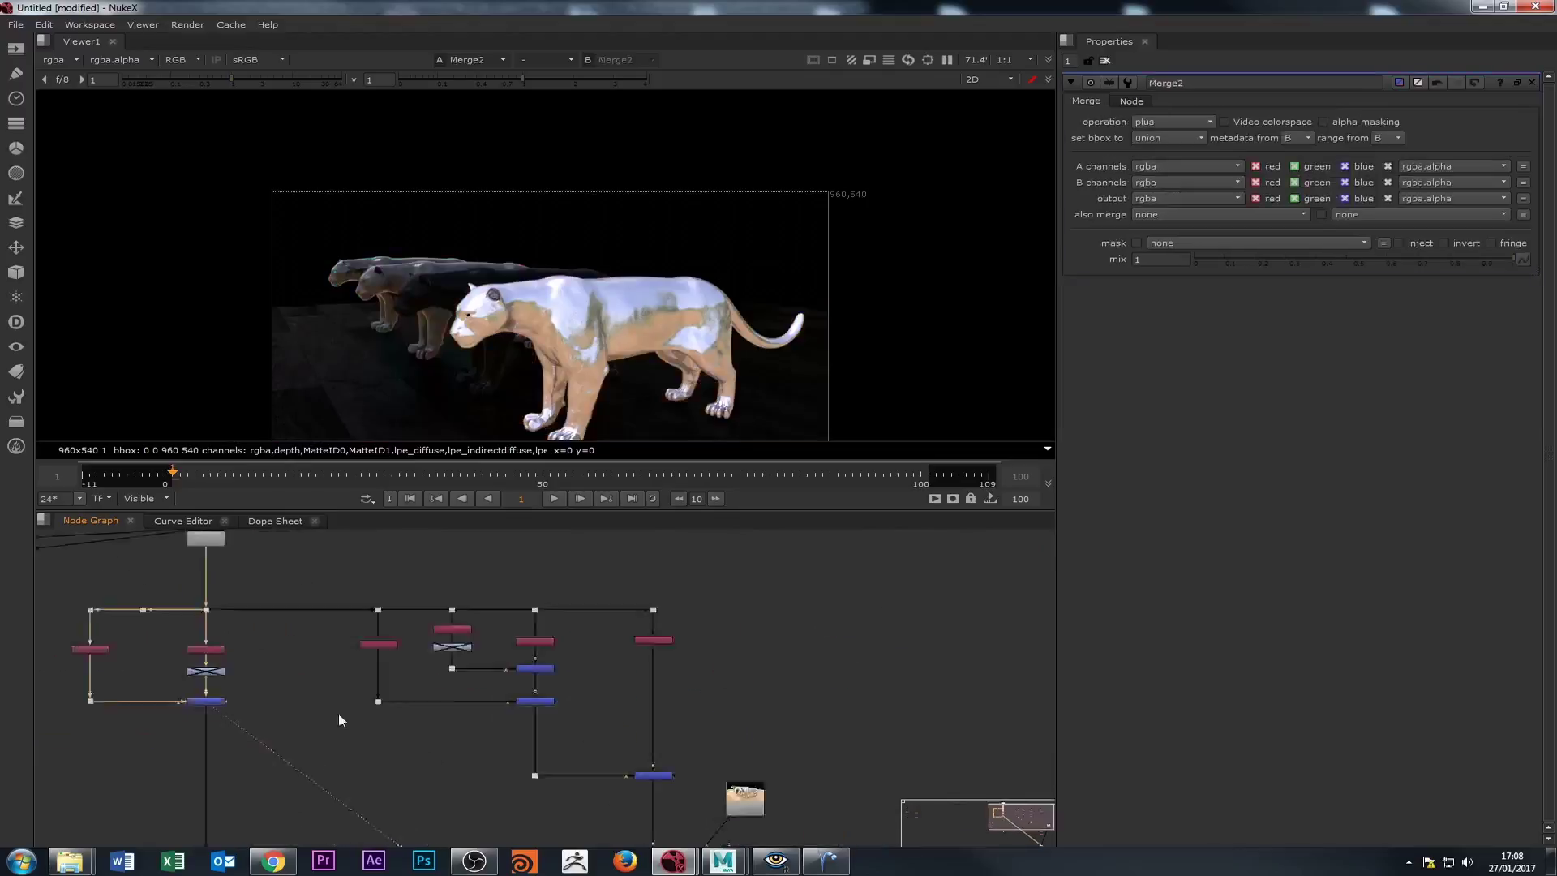
# View the rebuilt beauty output of Copy1 in the viewer and examine the merge tree feeding it.
pyautogui.doubleClick(498, 698)
pyautogui.press('1')
pyautogui.moveTo(608, 585); pyautogui.dragTo(659, 660)
pyautogui.click(506, 700)
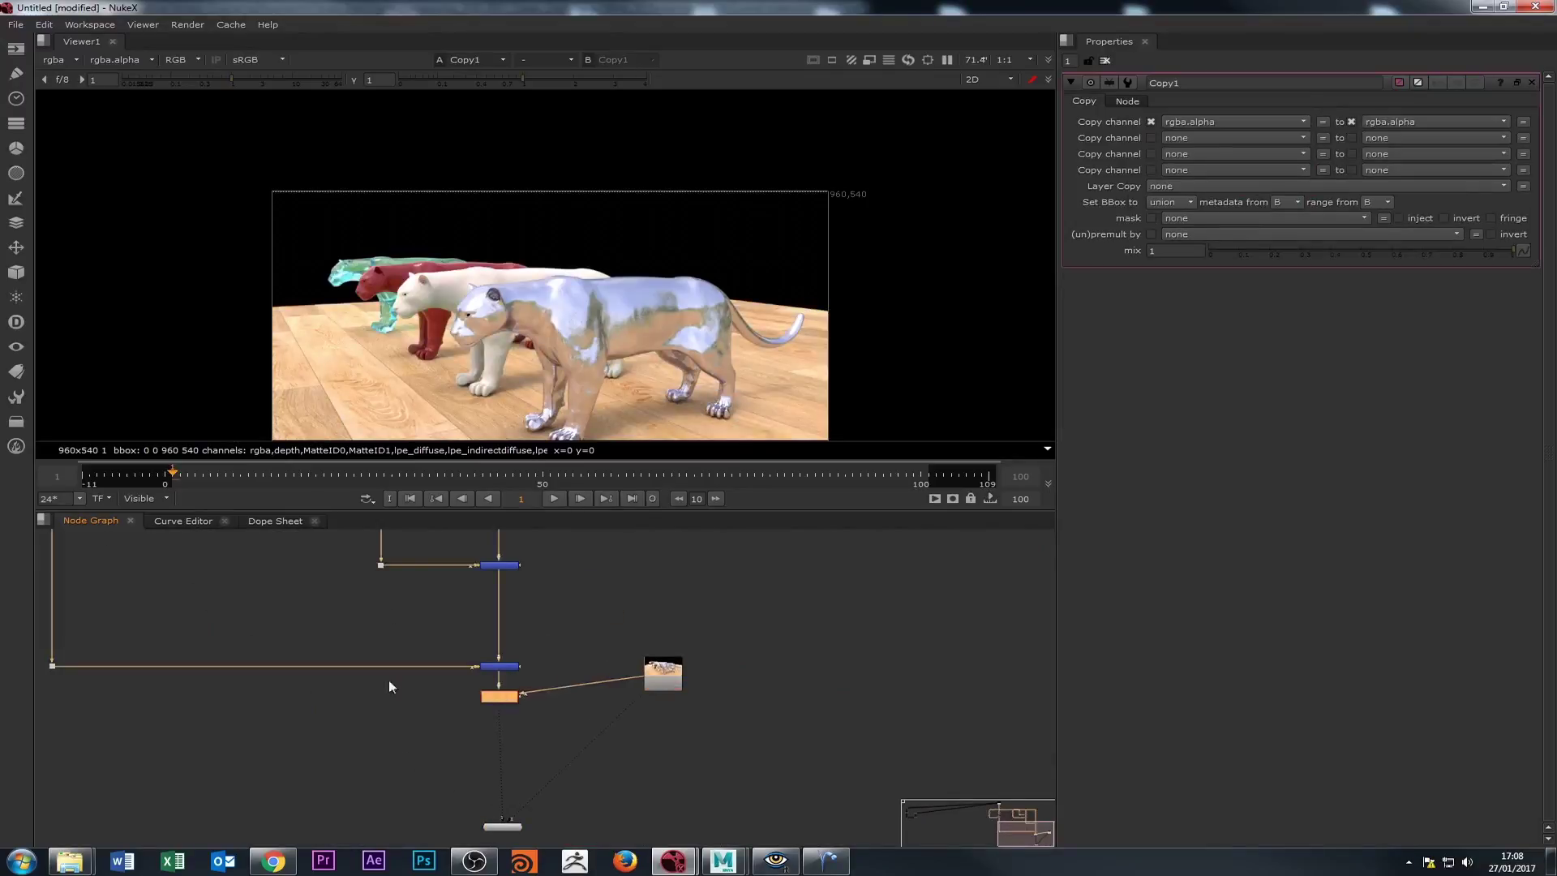
pyautogui.moveTo(283, 619); pyautogui.dragTo(378, 707)
pyautogui.moveTo(424, 575); pyautogui.dragTo(413, 532)
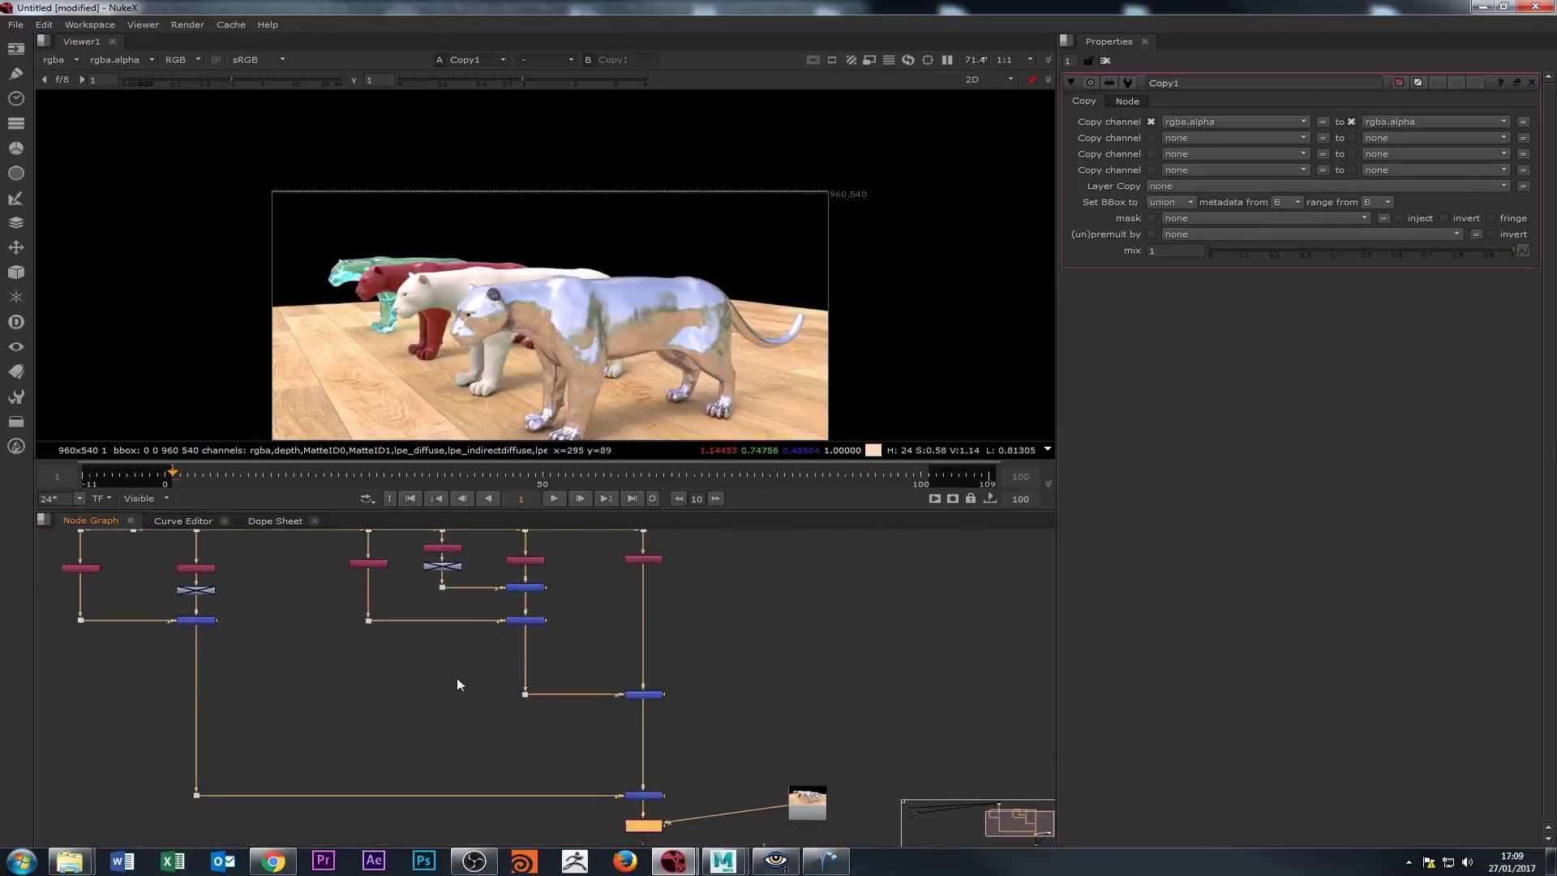
# Add a ZDefocus node after Copy1, place it lower in the tree and disable it.
pyautogui.scroll(-3, 487, 714)
pyautogui.scroll(3, 525, 754)
pyautogui.press('Tab')
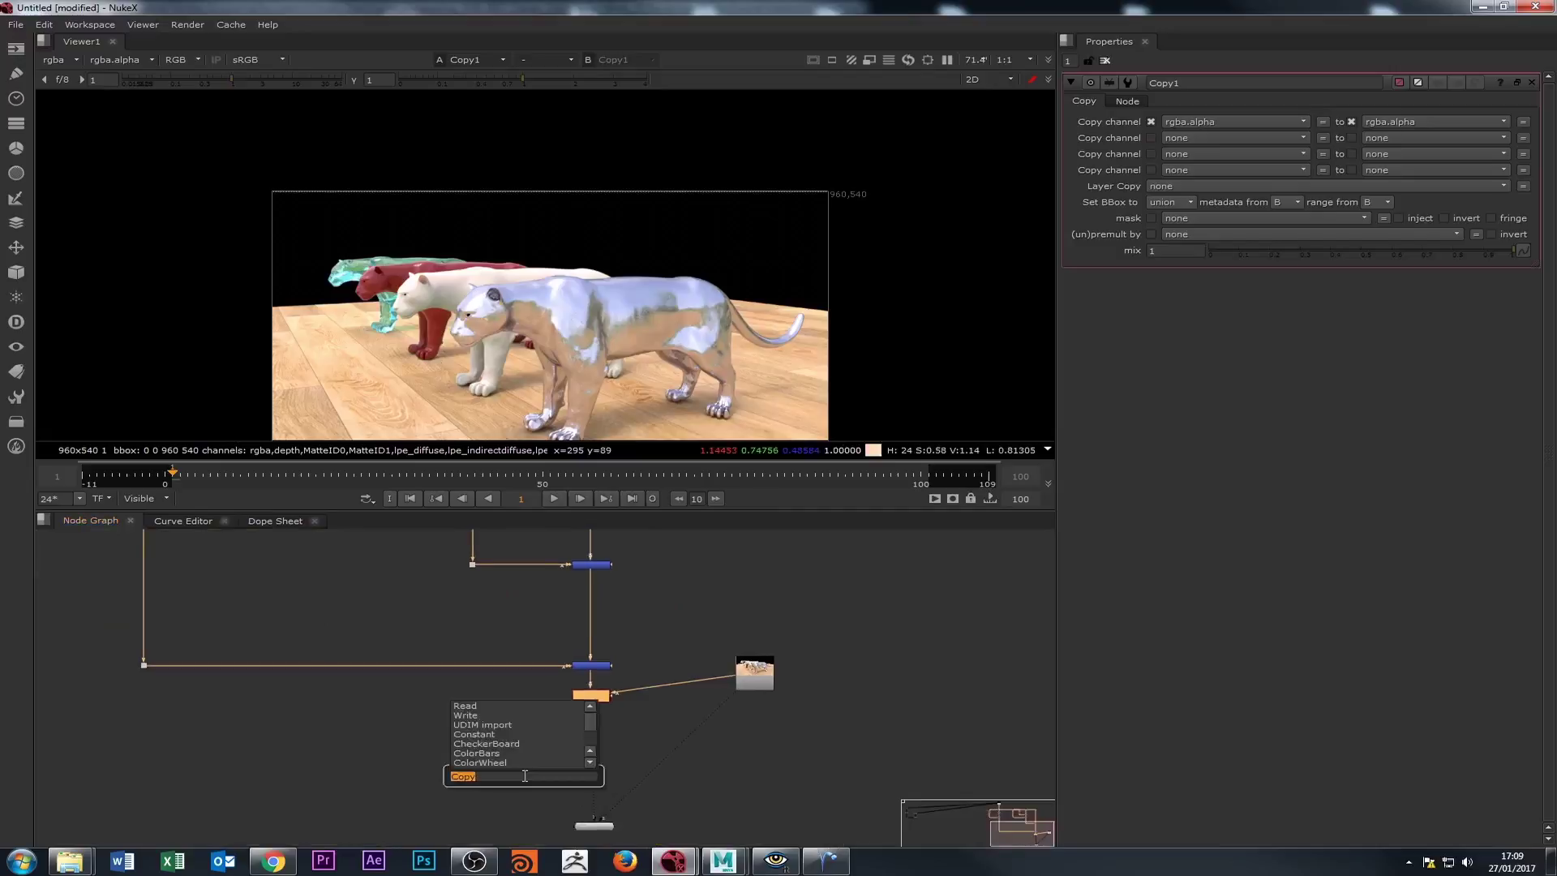
pyautogui.write('zde')
pyautogui.click(468, 786)
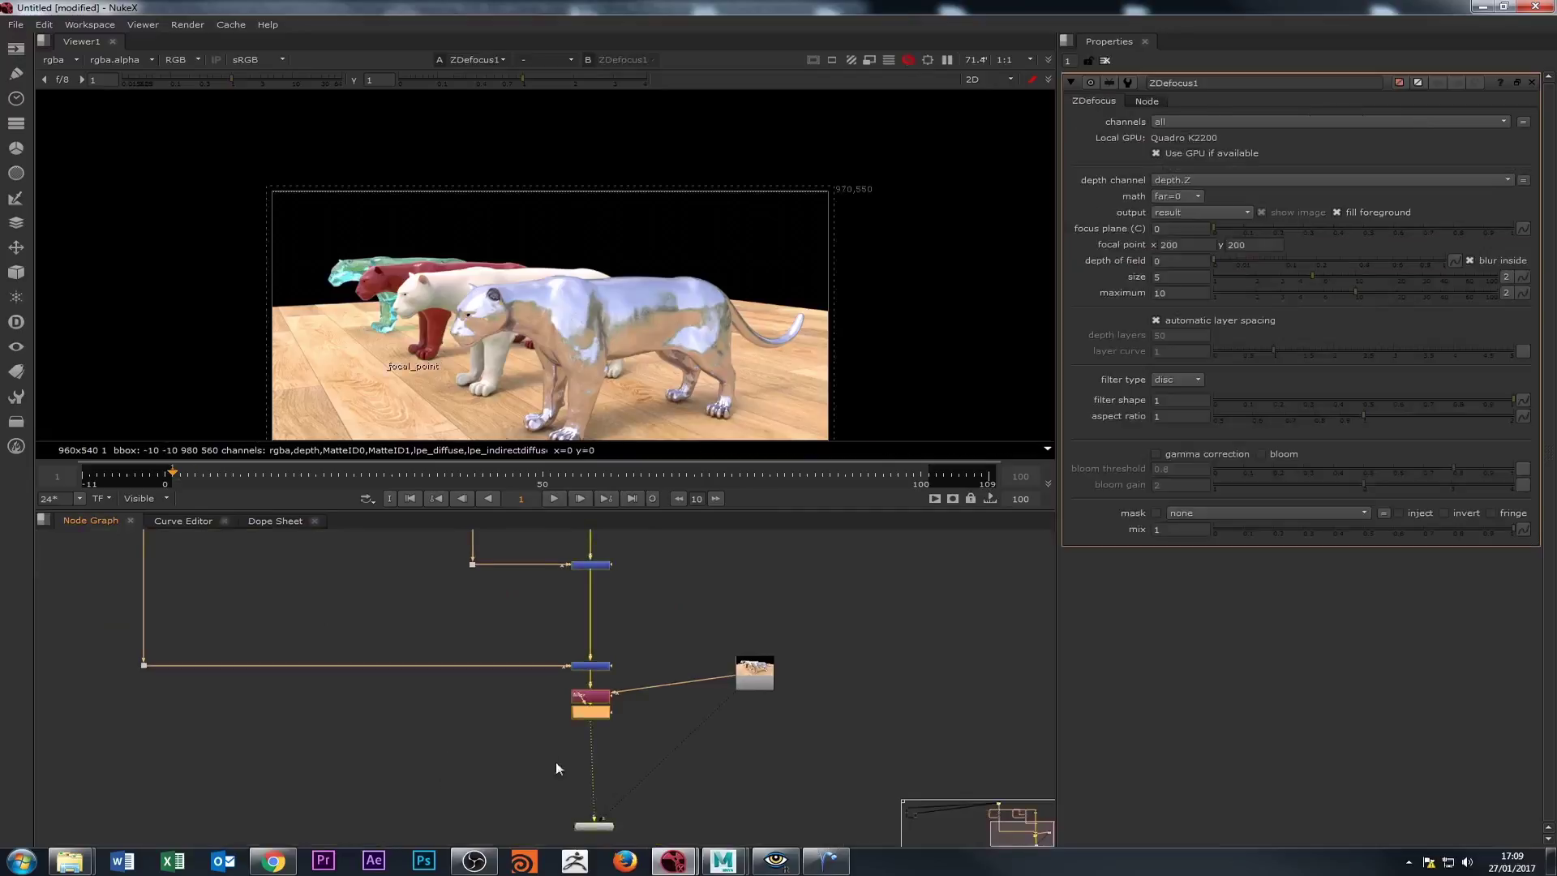
pyautogui.moveTo(602, 756); pyautogui.dragTo(592, 760)
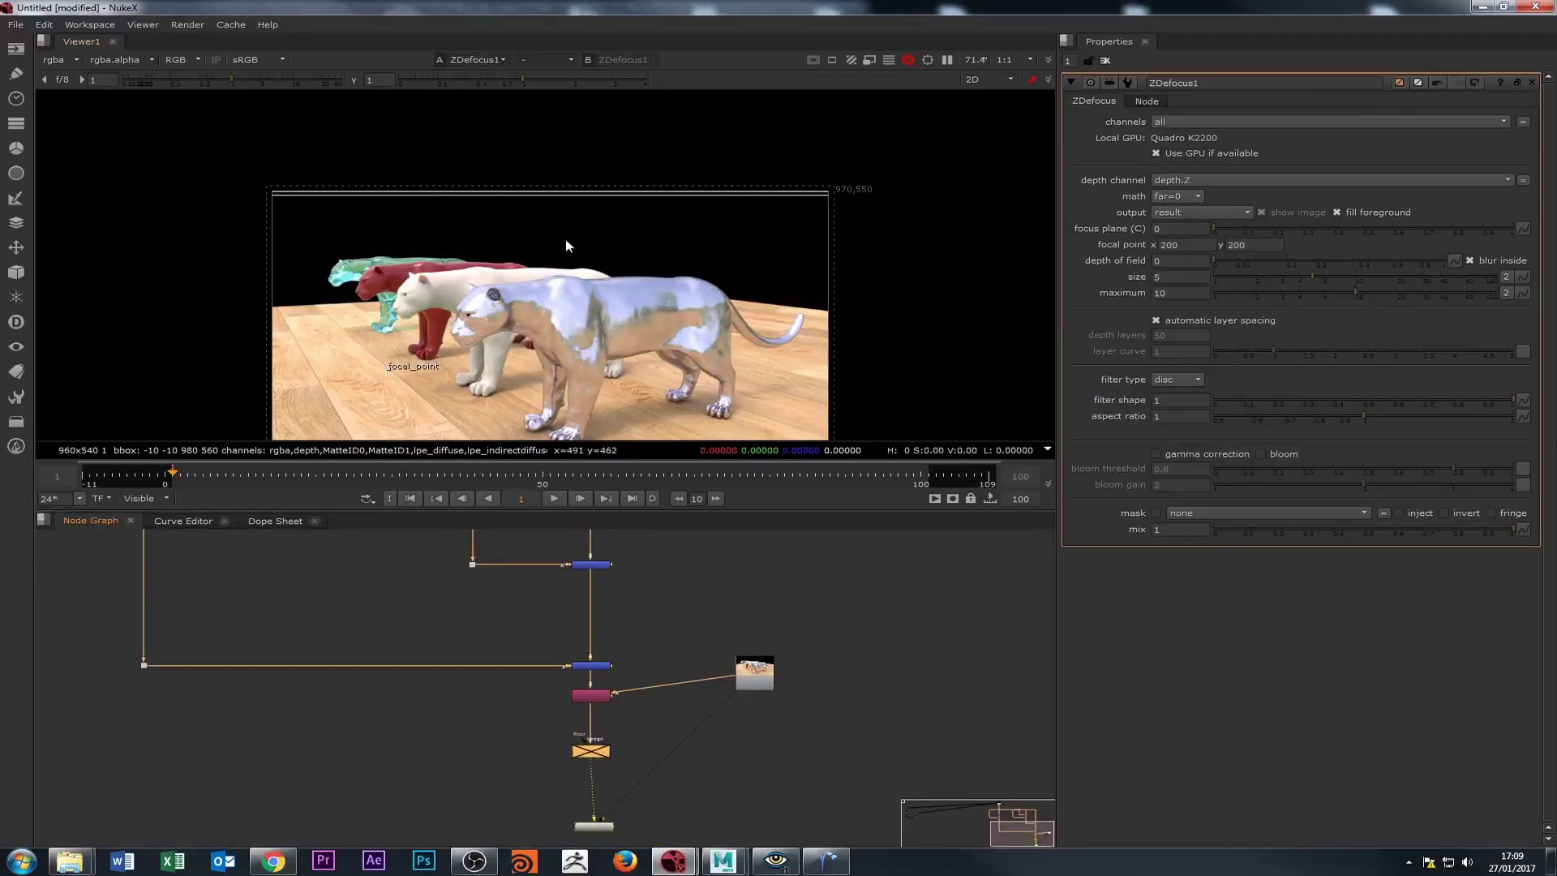
pyautogui.press('-')
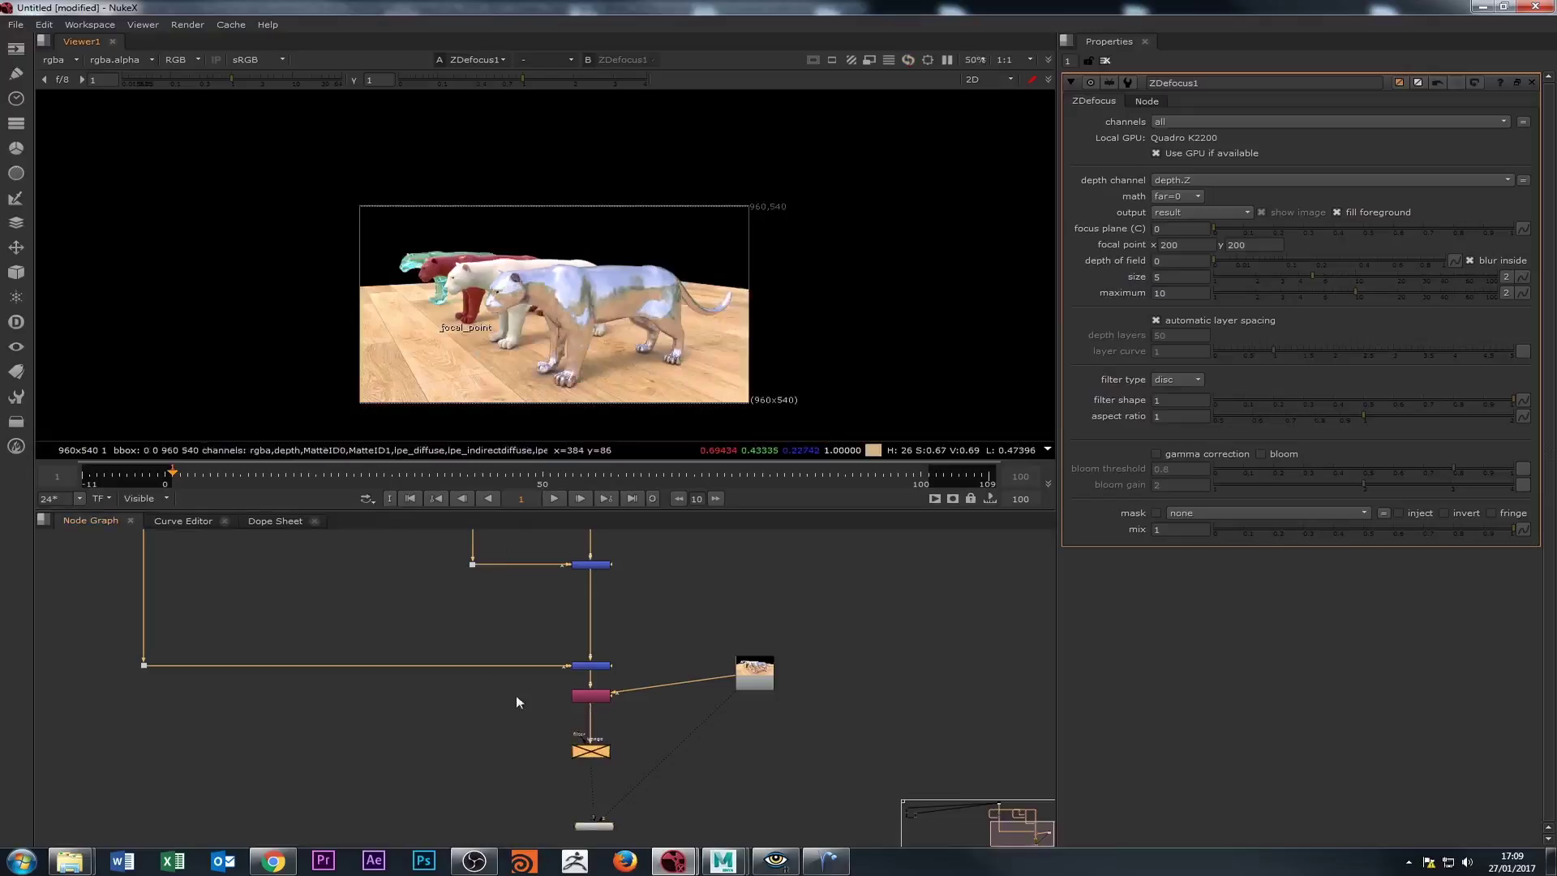
# Open Copy1's properties and view its result upstream of the disabled ZDefocus1.
pyautogui.scroll(3, 583, 727)
pyautogui.doubleClick(589, 677)
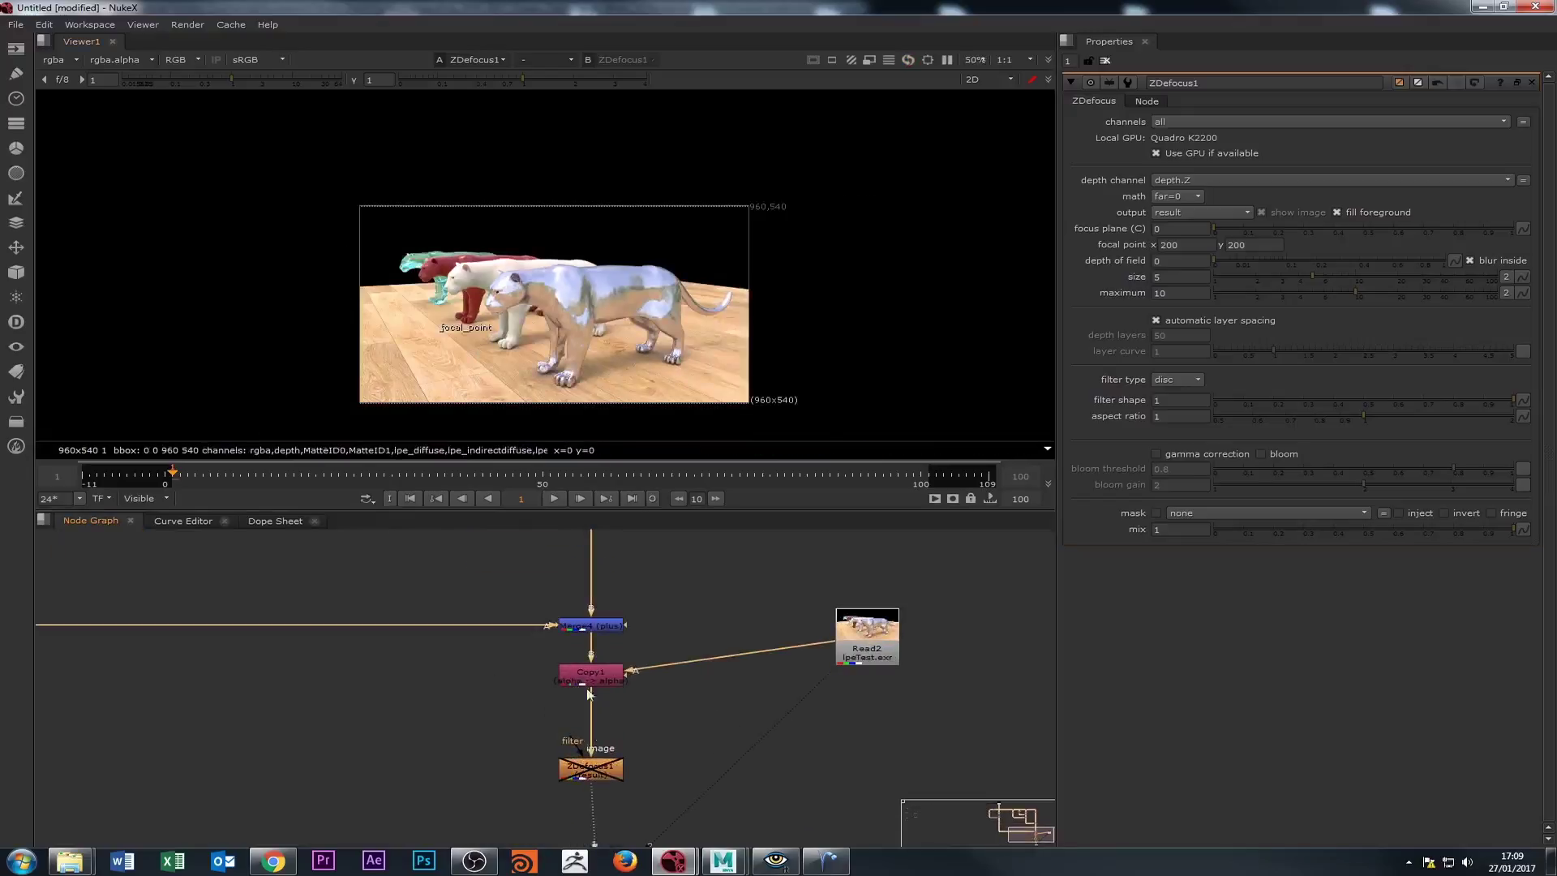
pyautogui.press('1')
pyautogui.click(557, 686)
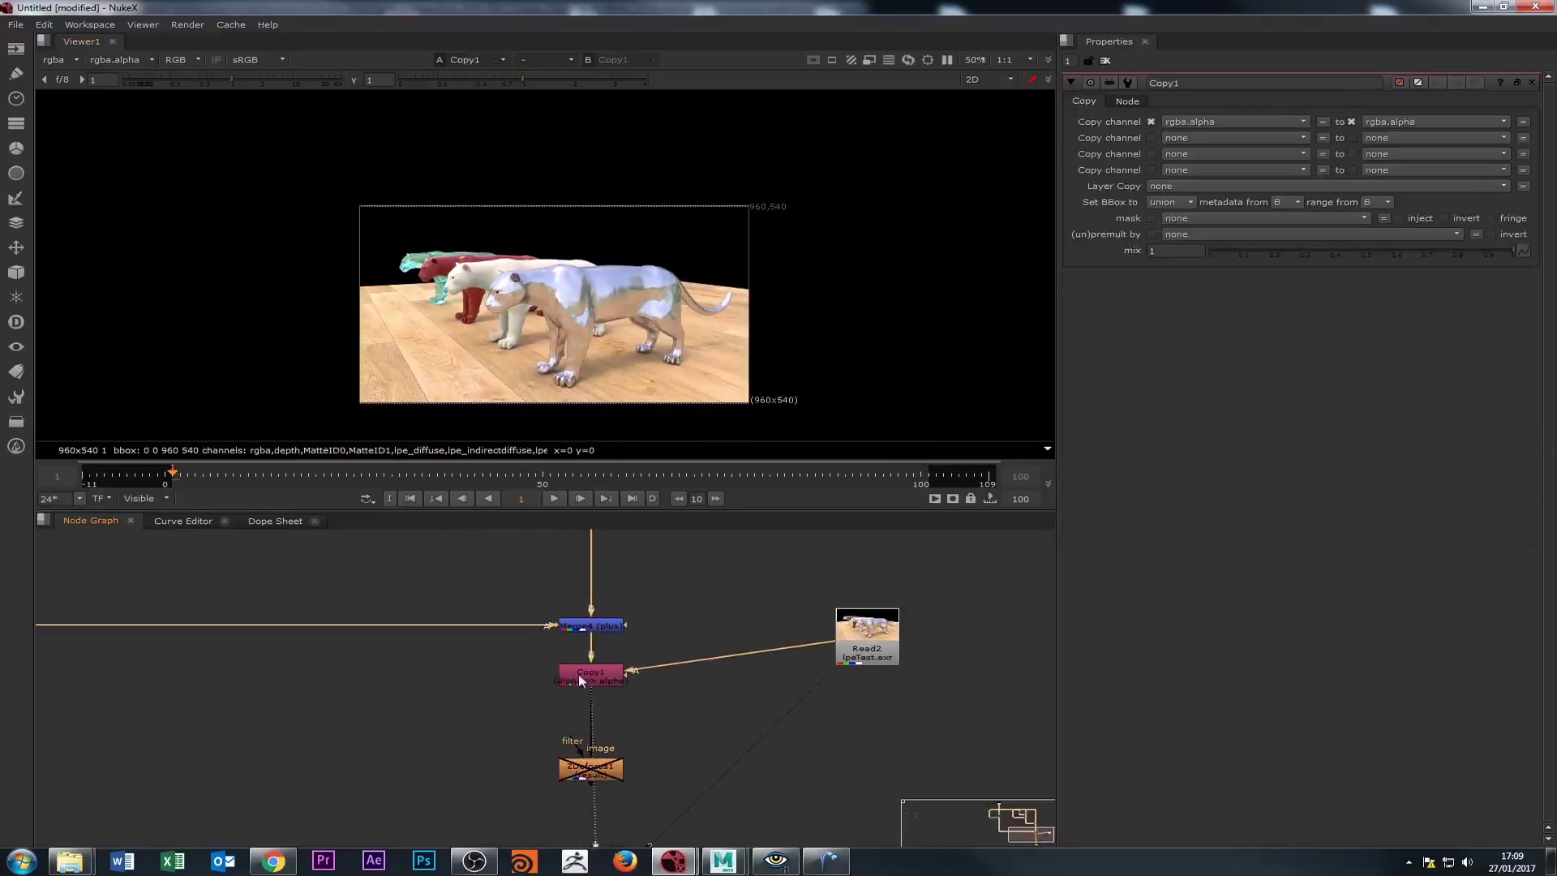
pyautogui.moveTo(579, 679); pyautogui.dragTo(589, 697)
pyautogui.scroll(-5, 406, 694)
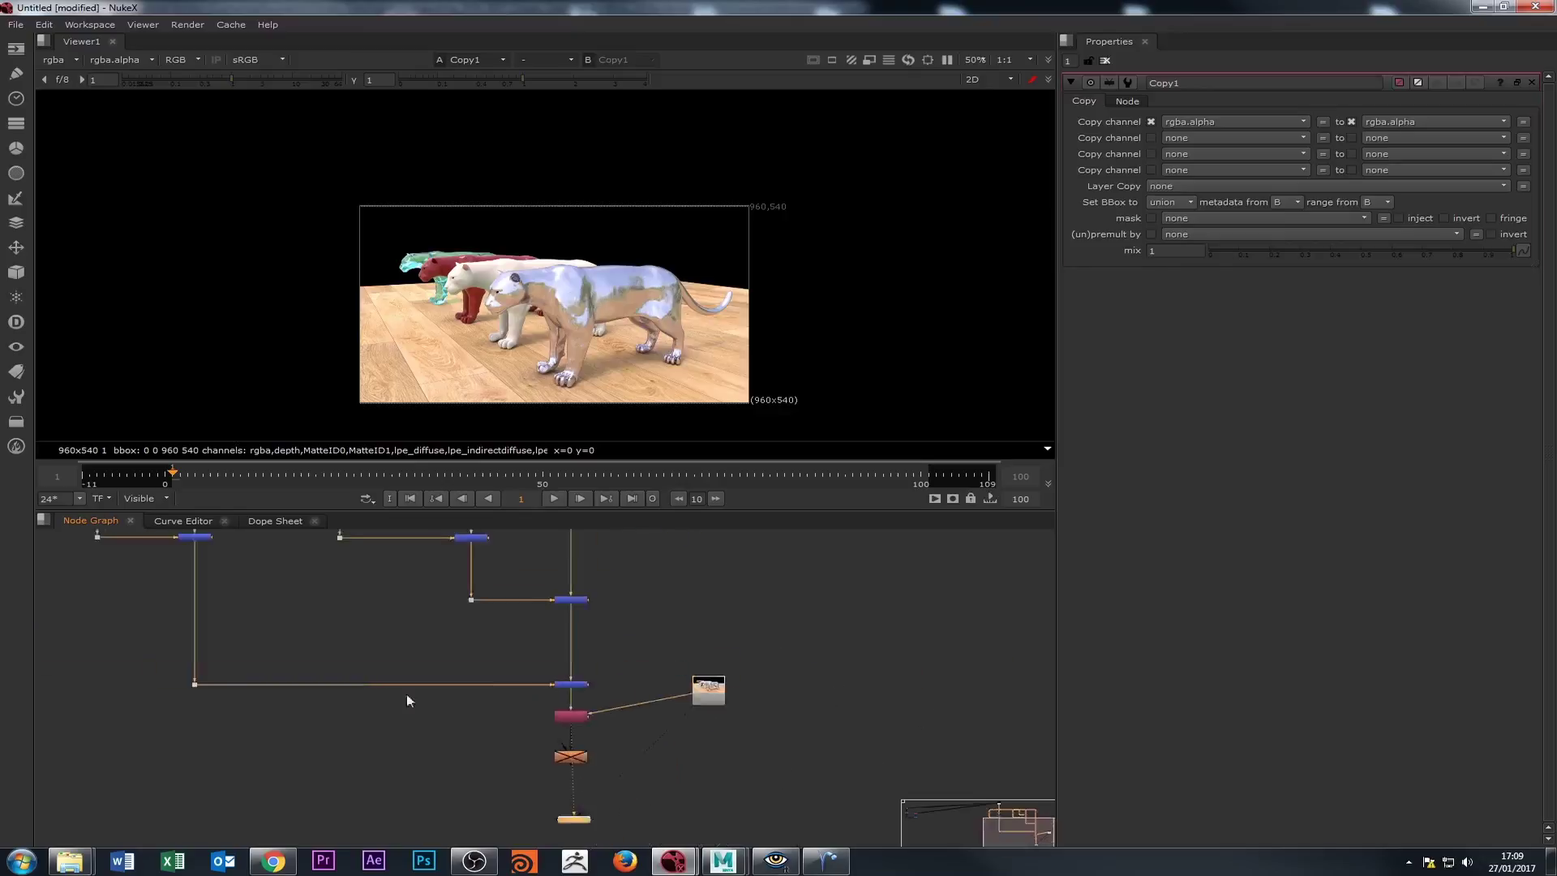
# View the Read1 passes file in the viewer with the depth layer displayed.
pyautogui.scroll(3, 346, 657)
pyautogui.doubleClick(347, 624)
pyautogui.press('1')
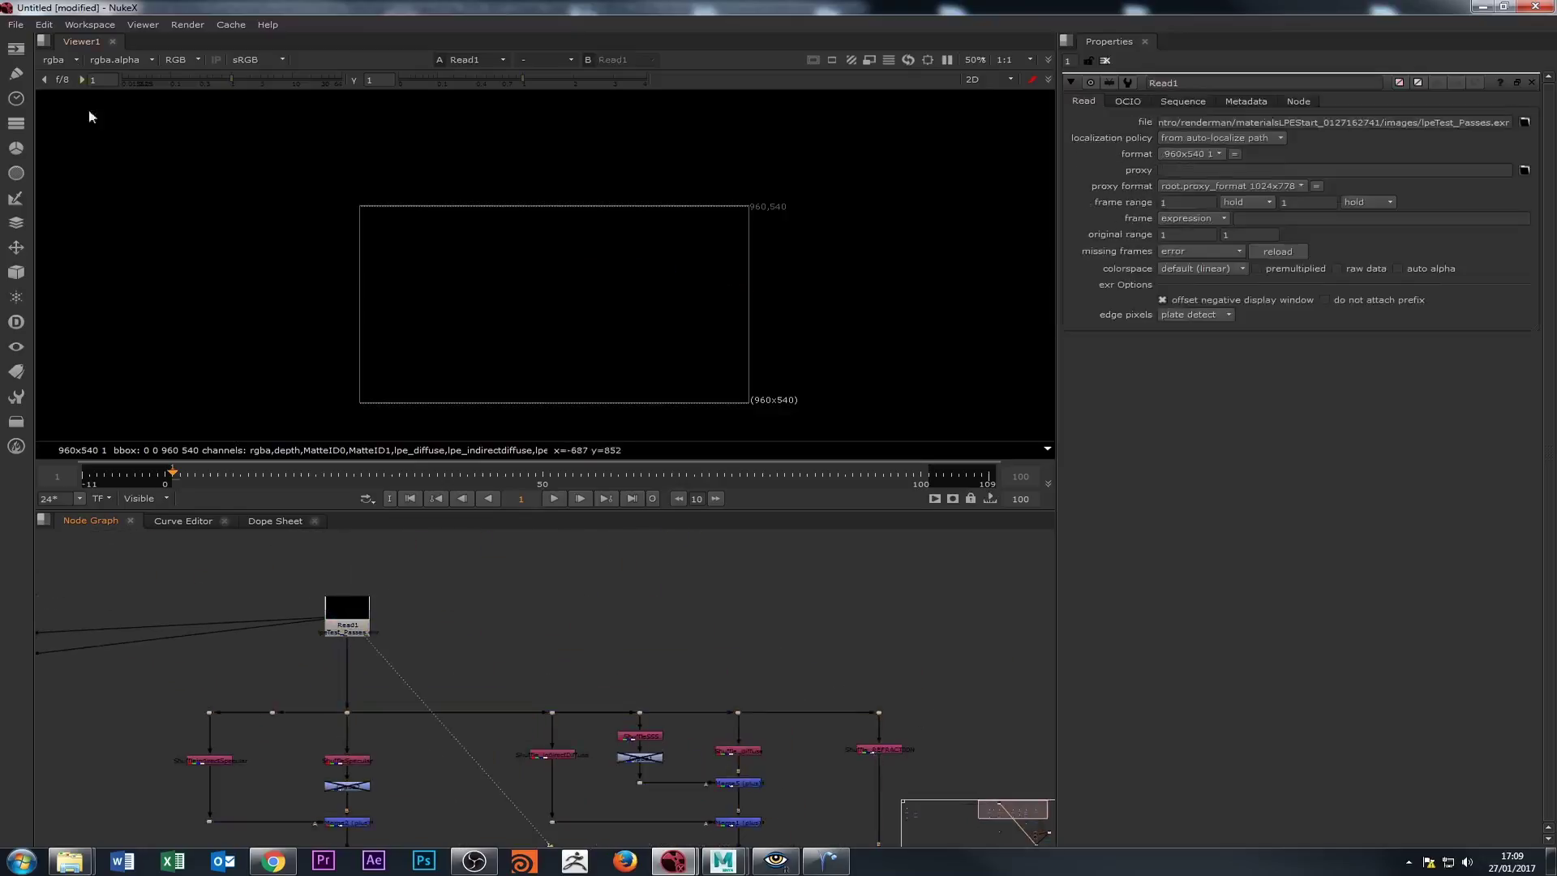
pyautogui.click(61, 59)
pyautogui.click(70, 131)
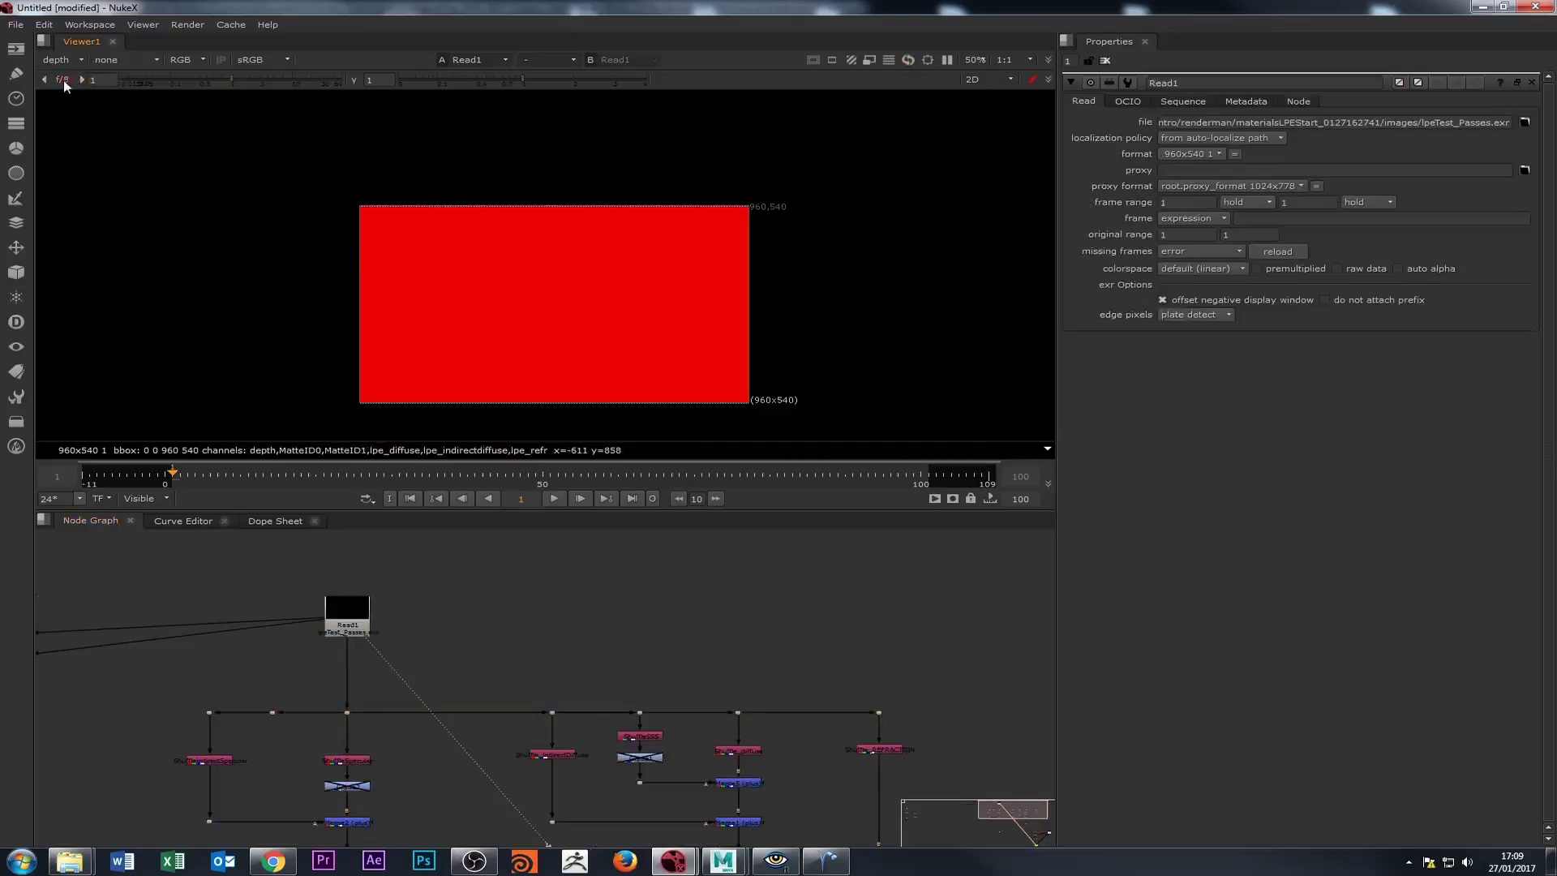
# Inspect Read1's depth layer at a viewer gain of 0.004 and return the gain to its default.
pyautogui.scroll(-6, 99, 82)
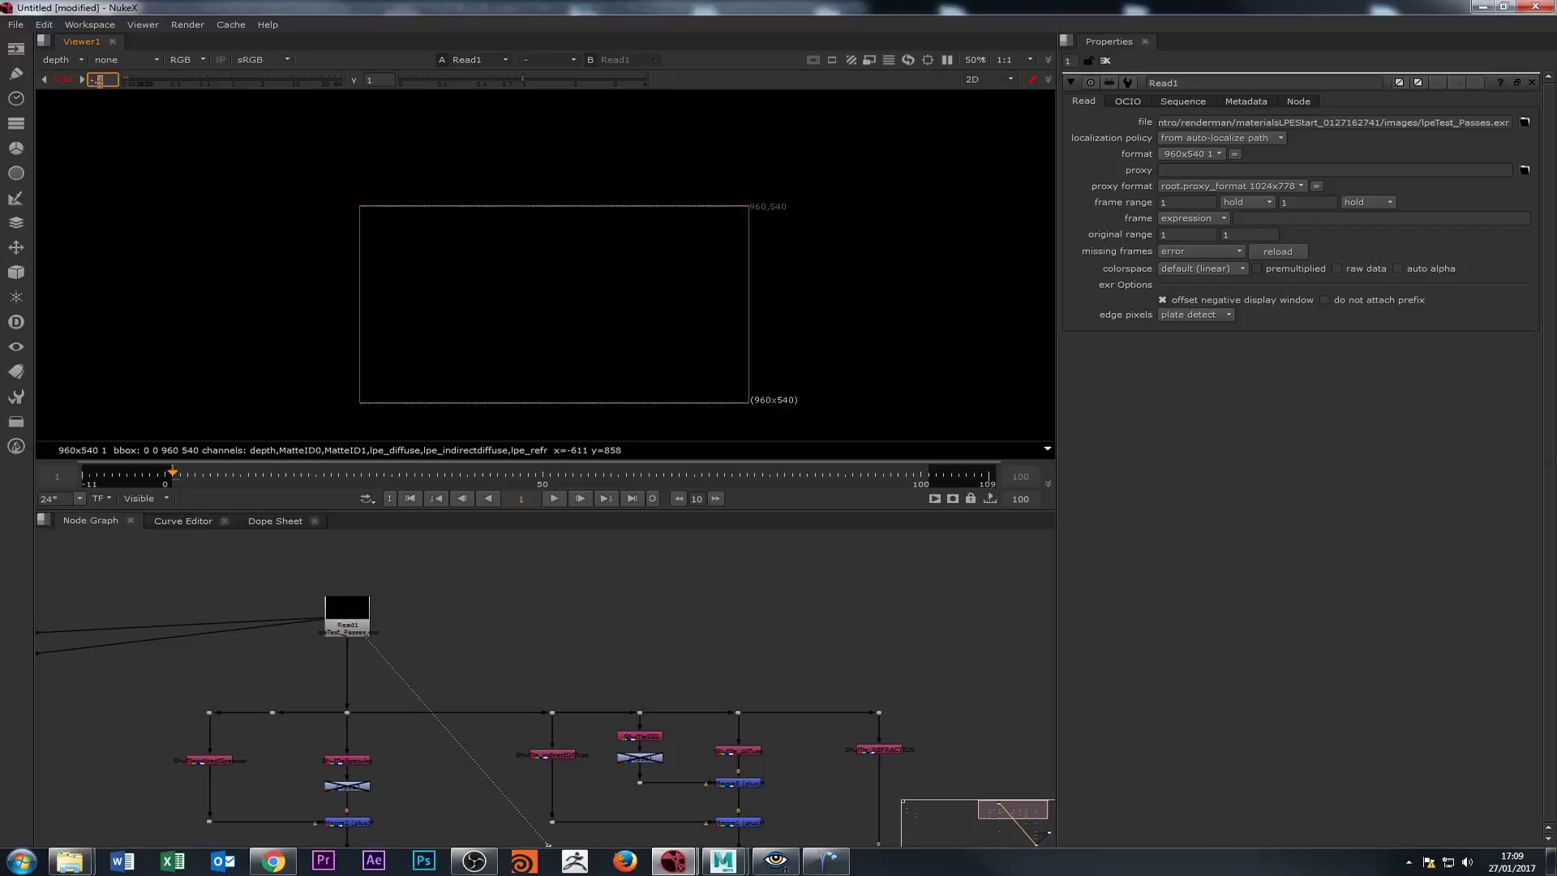
pyautogui.scroll(6, 99, 82)
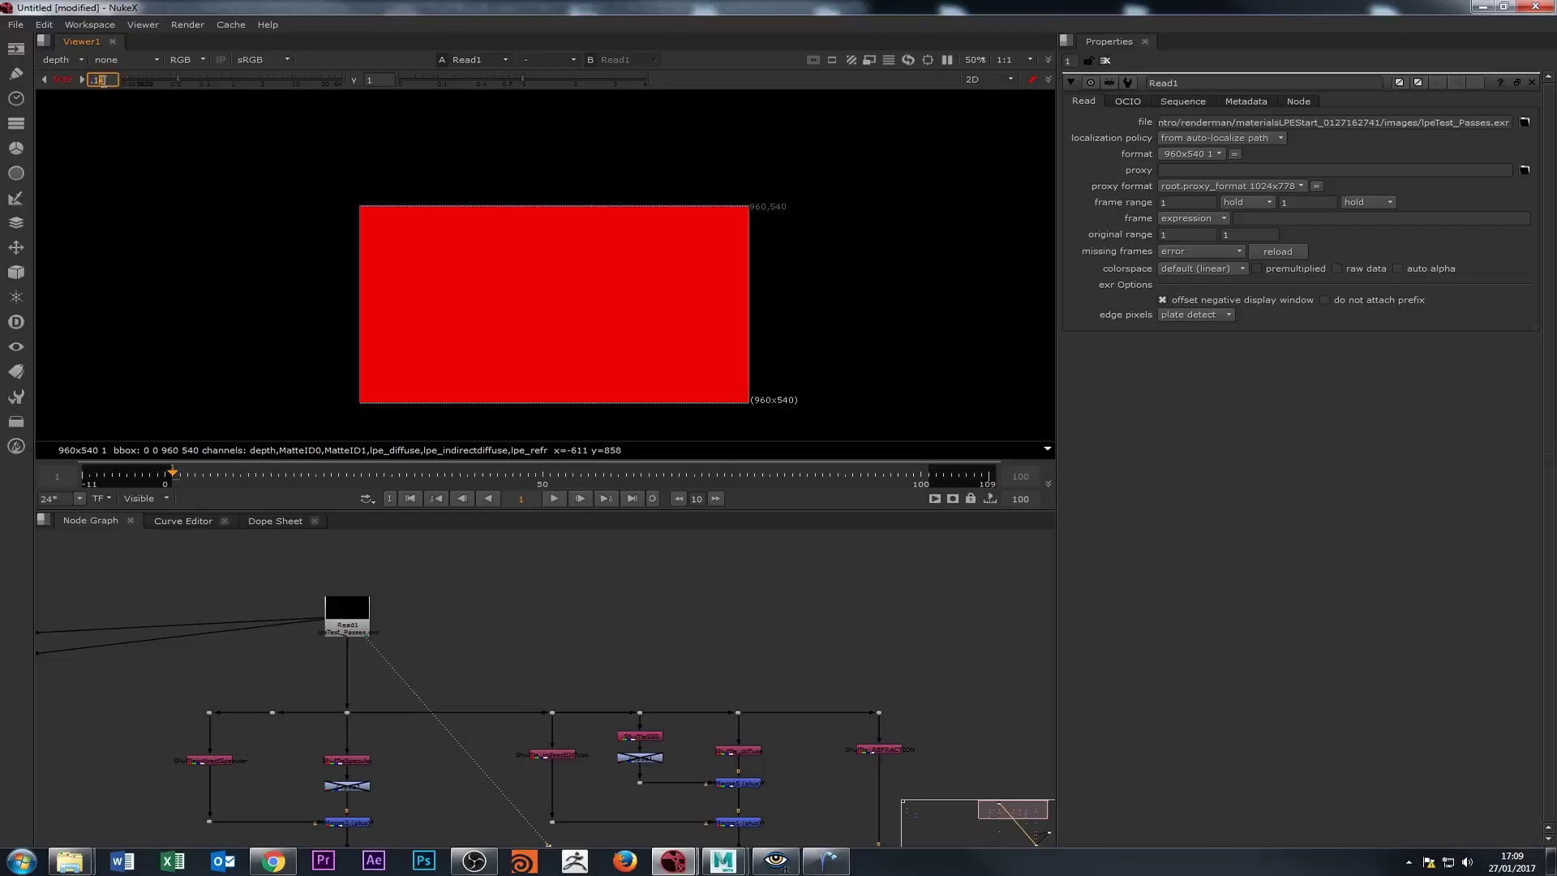
pyautogui.scroll(-3, 99, 79)
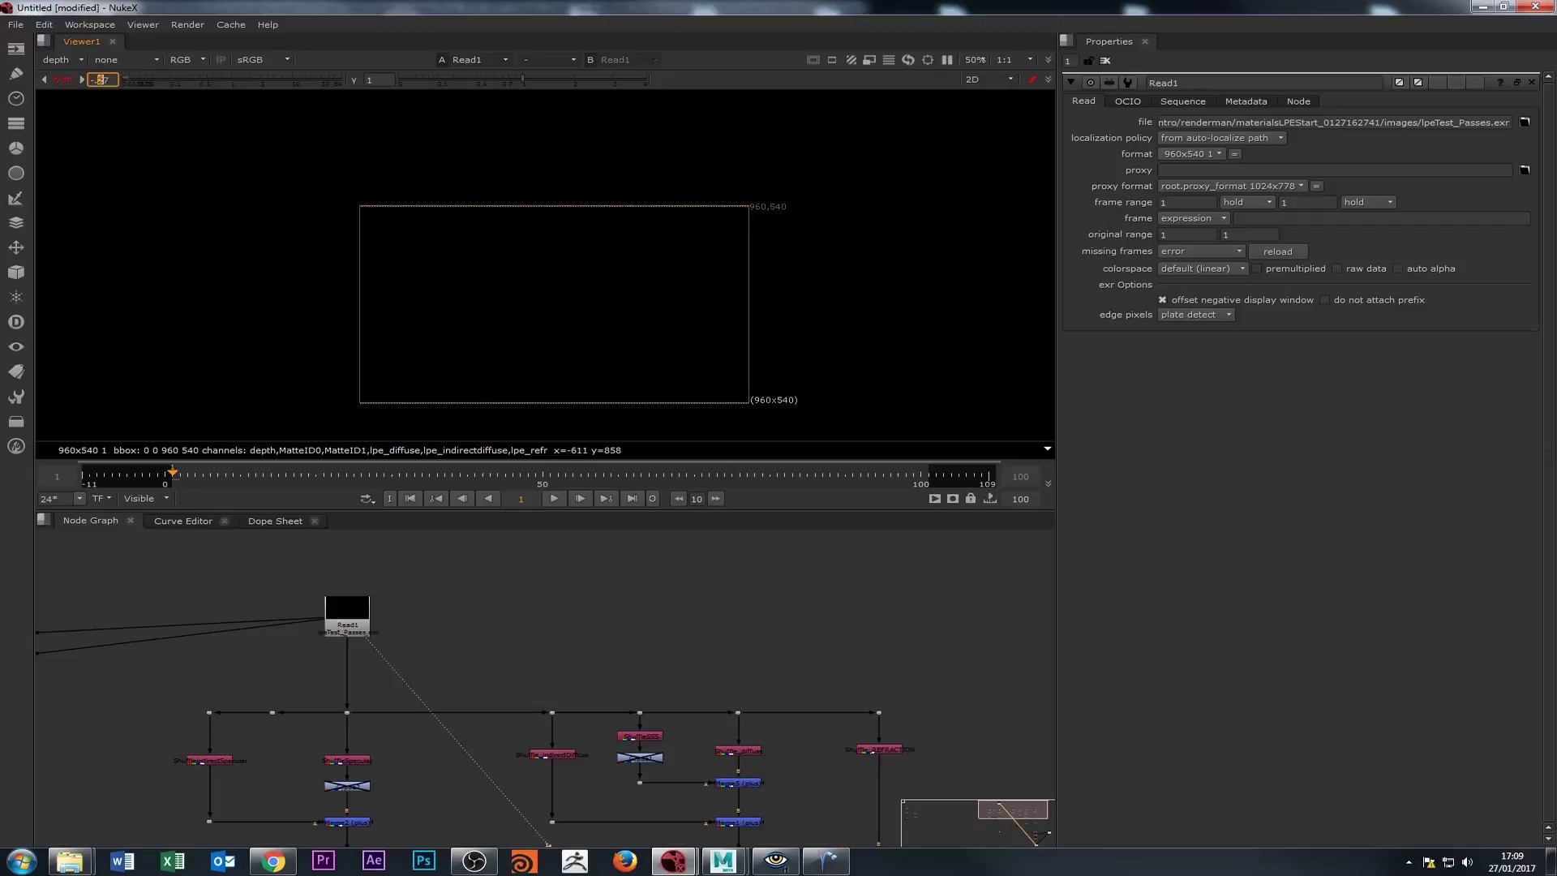
pyautogui.scroll(3, 100, 80)
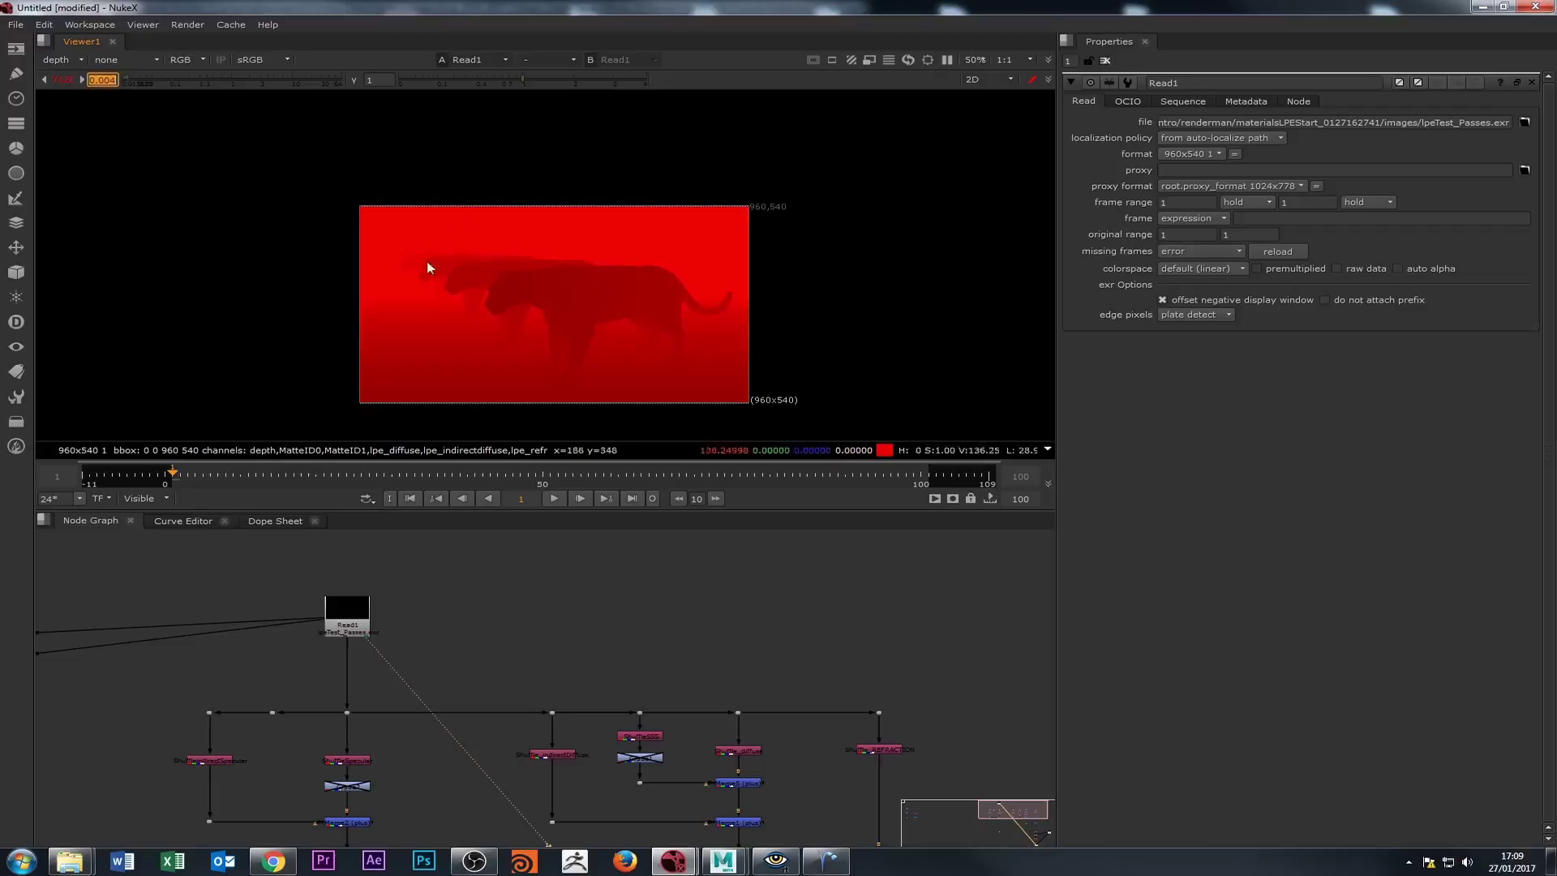
pyautogui.click(61, 82)
pyautogui.scroll(-2, 573, 395)
pyautogui.scroll(-3, 436, 620)
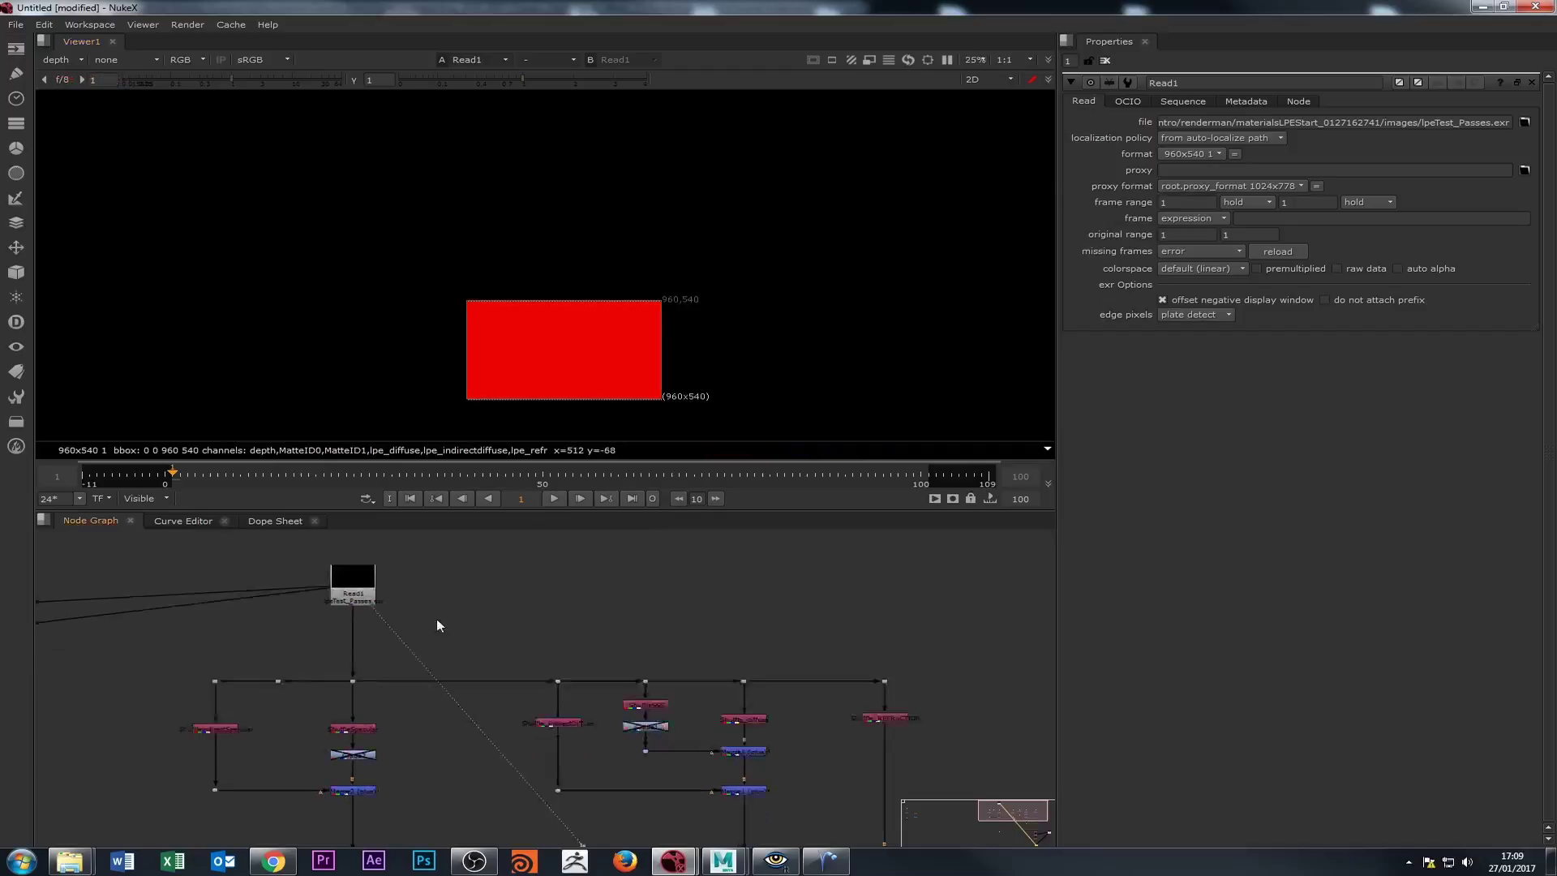
# View Copy1's output with the depth layer displayed and check it with the viewer overlay off and on.
pyautogui.scroll(3, 576, 724)
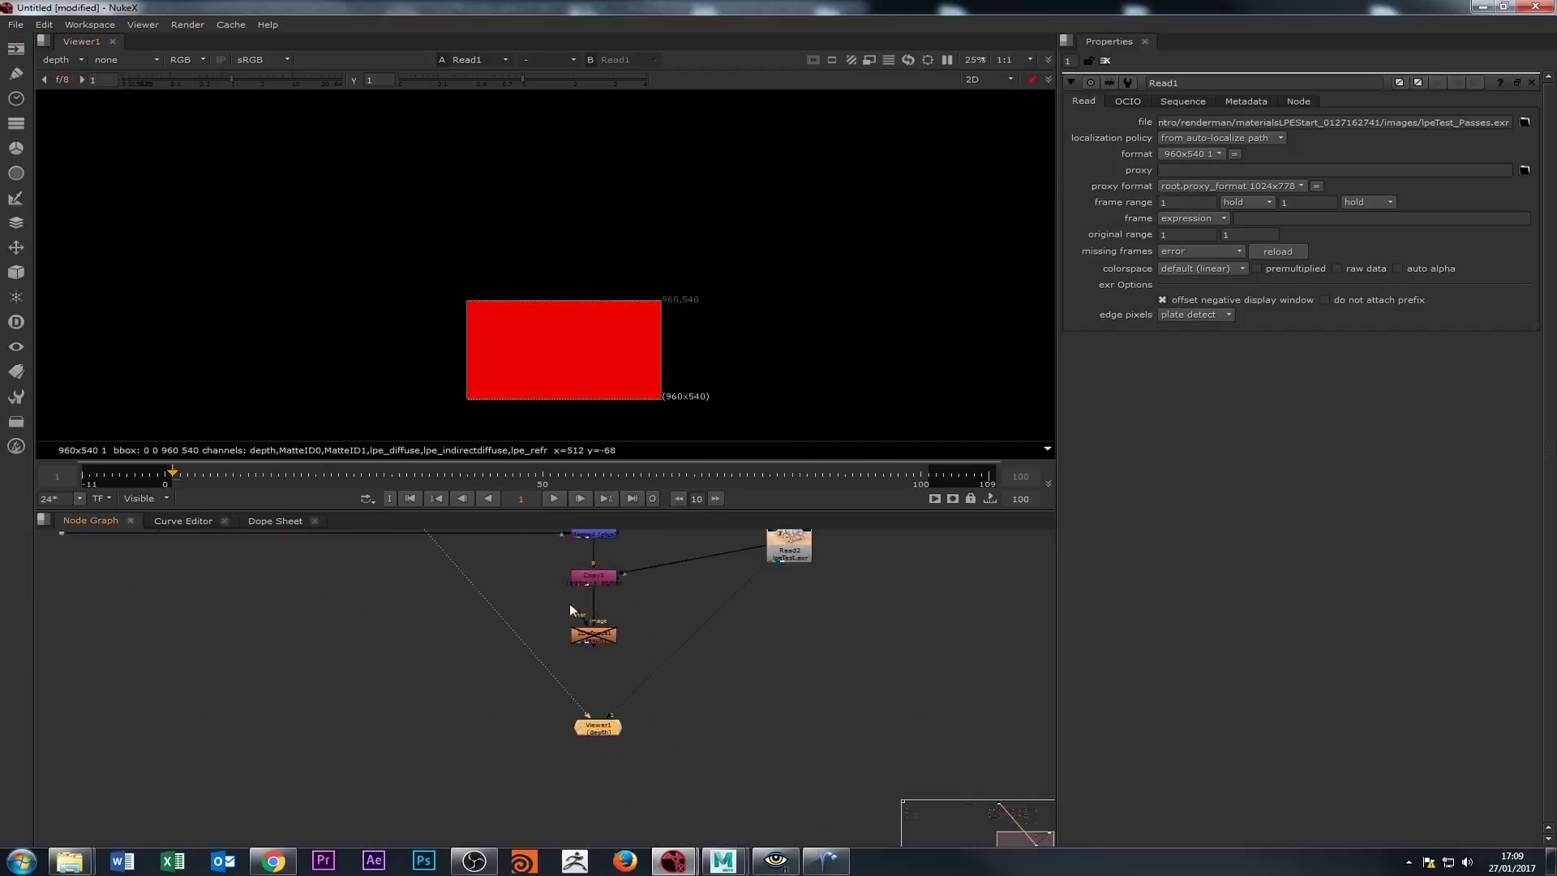
pyautogui.doubleClick(591, 576)
pyautogui.press('1')
pyautogui.click(57, 60)
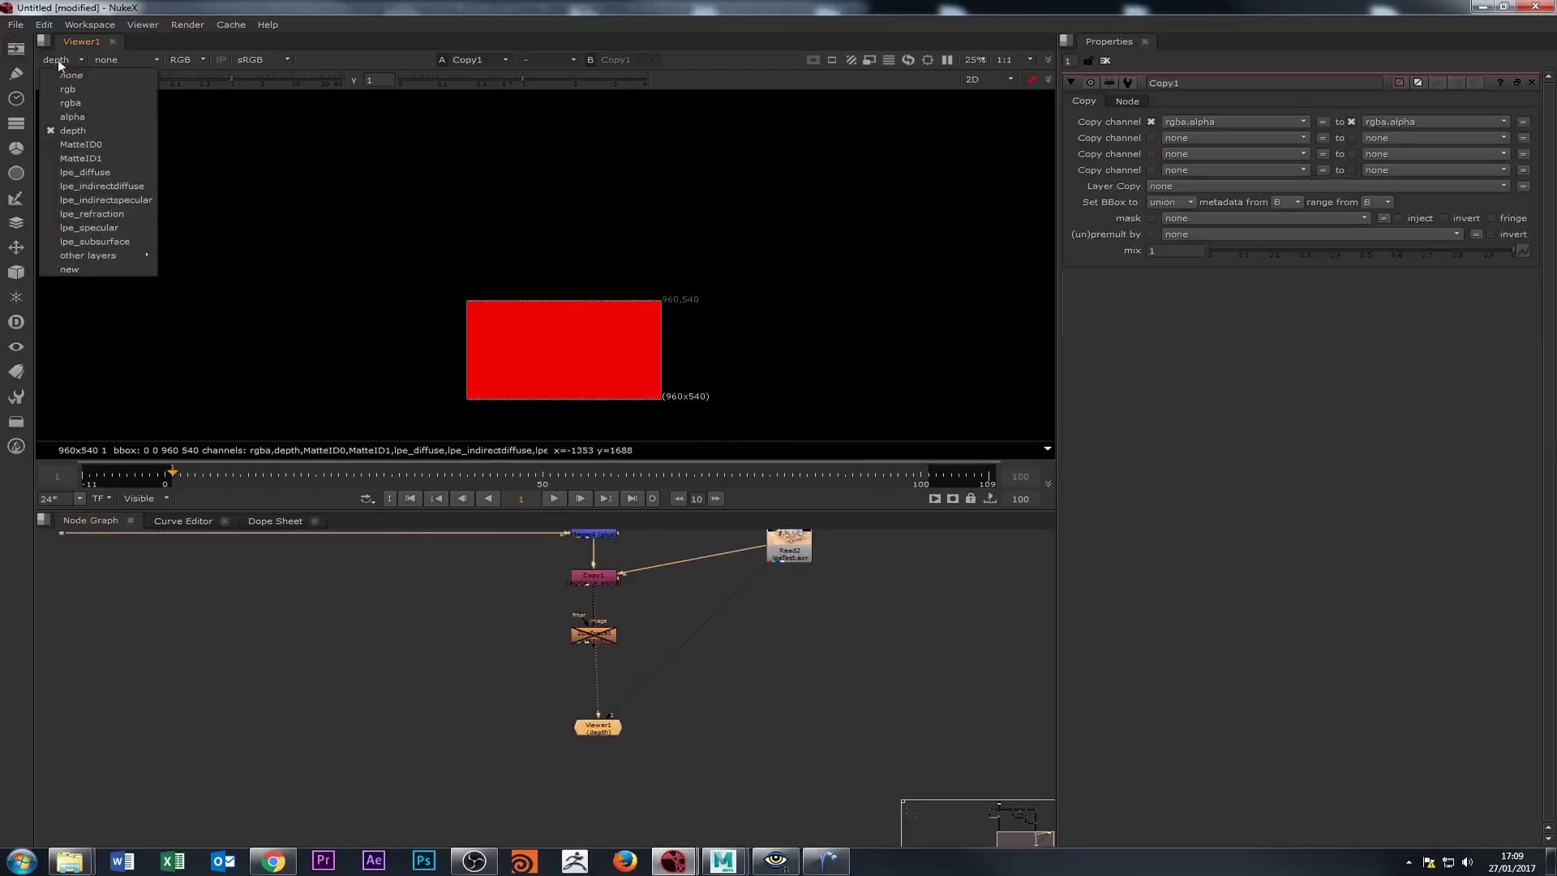
pyautogui.click(505, 365)
pyautogui.scroll(3, 574, 353)
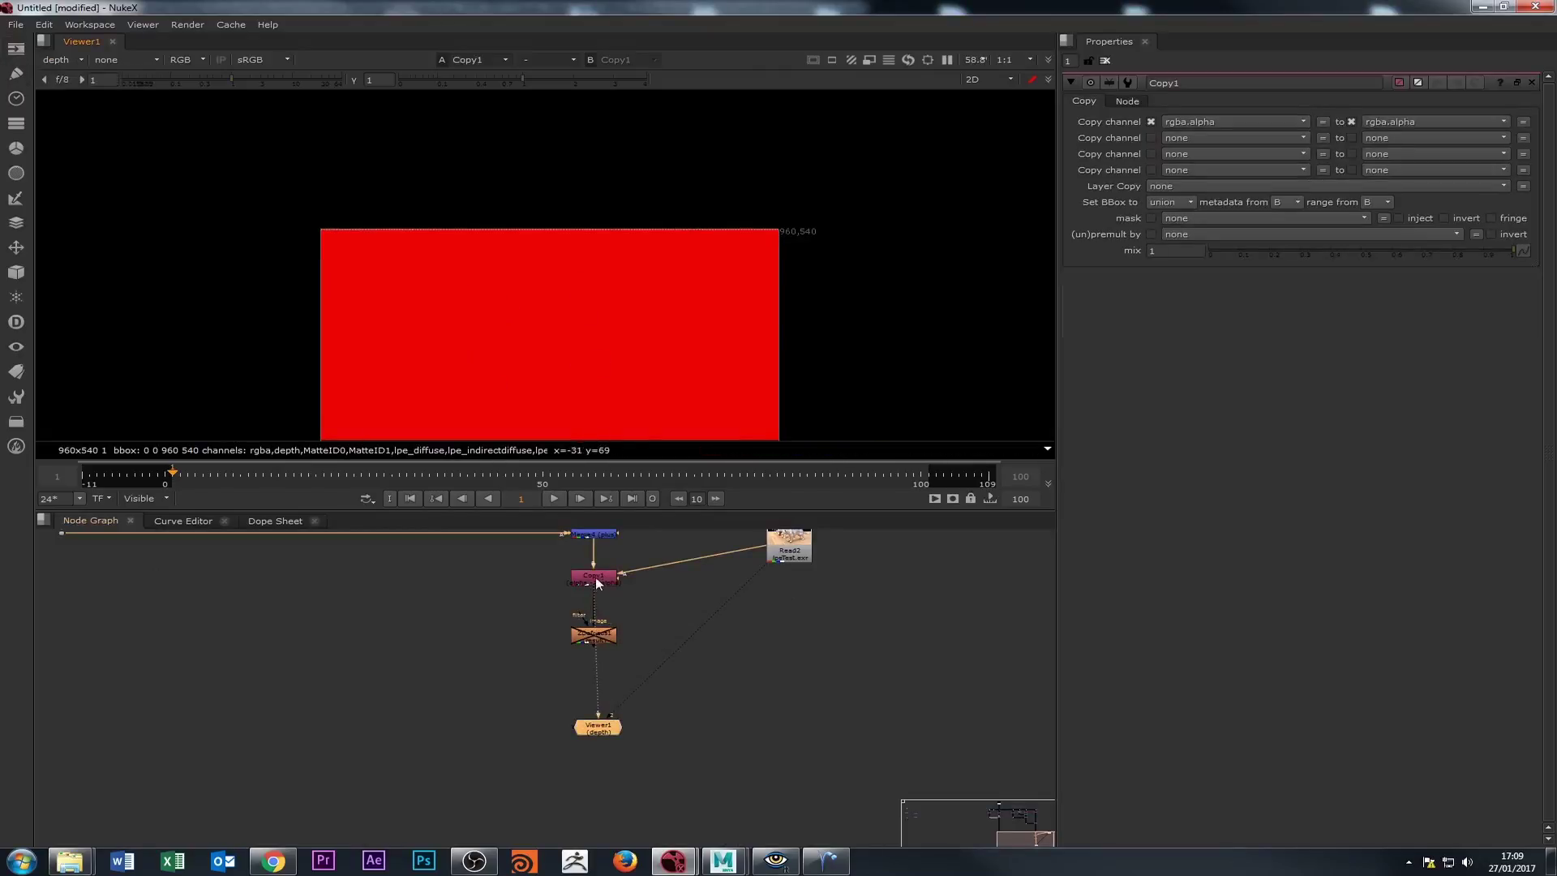
pyautogui.scroll(-3, 498, 300)
pyautogui.scroll(2, 499, 301)
pyautogui.press('o')
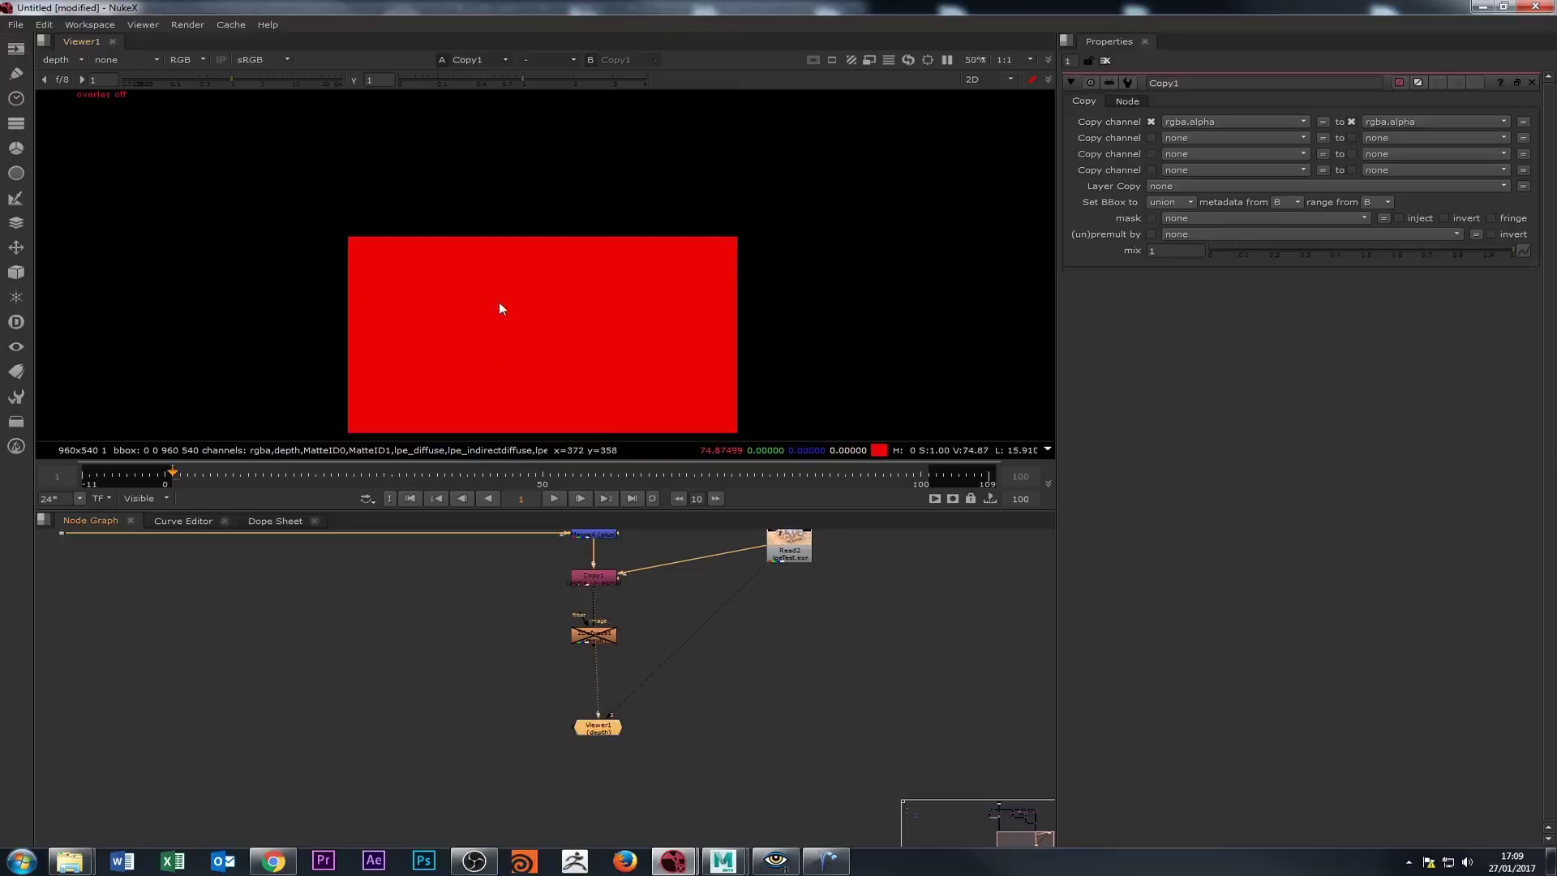
pyautogui.press('o')
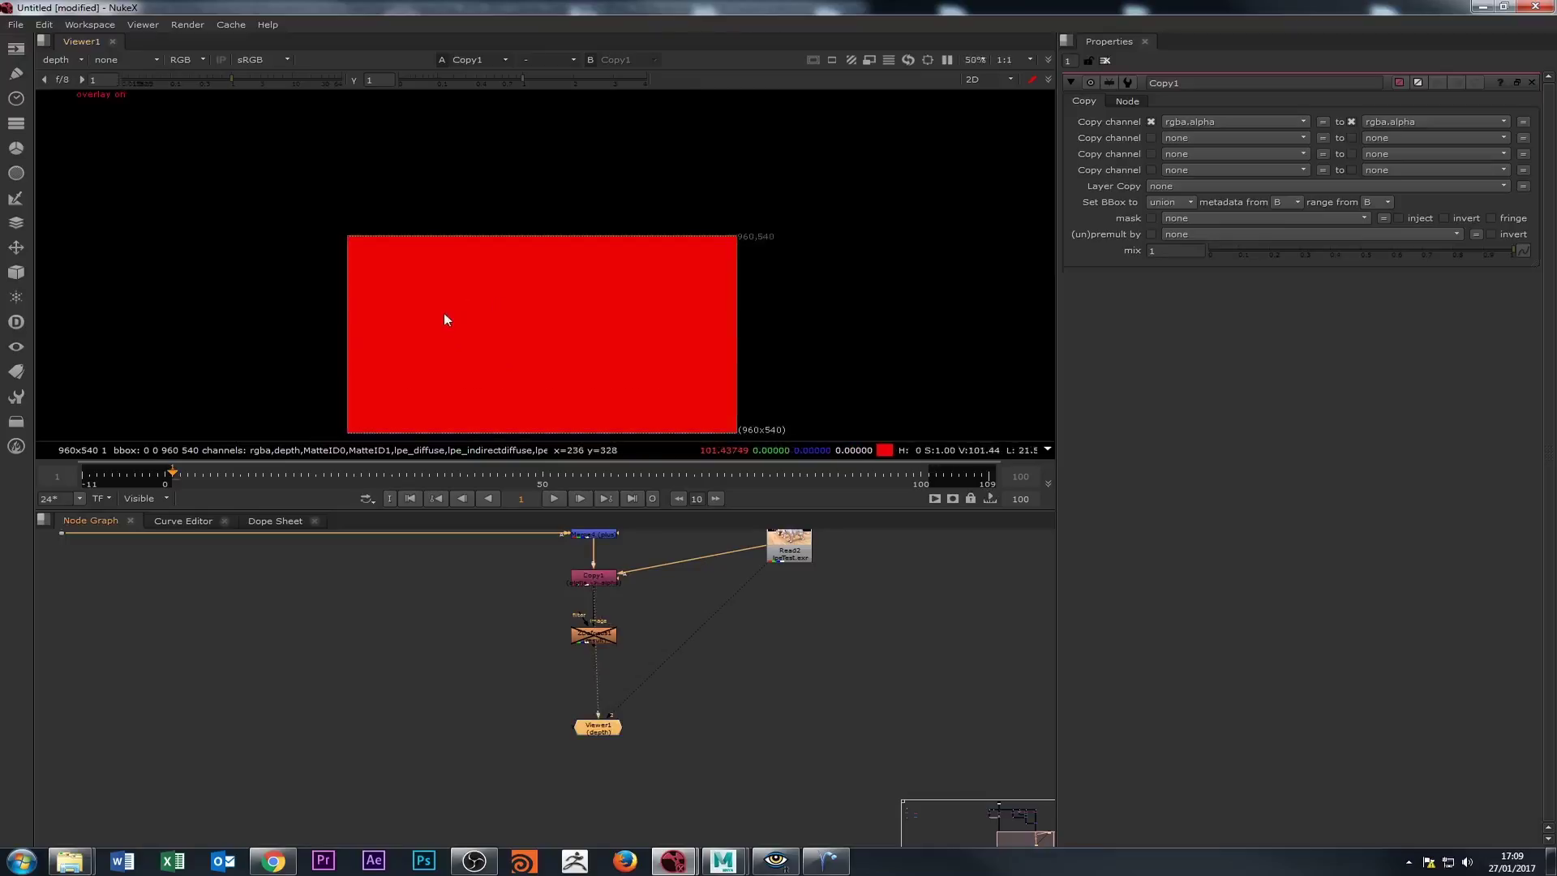
# Compare the rgba, alpha and depth layers of Copy1 in the viewer, ending on depth.
pyautogui.click(56, 62)
pyautogui.click(70, 100)
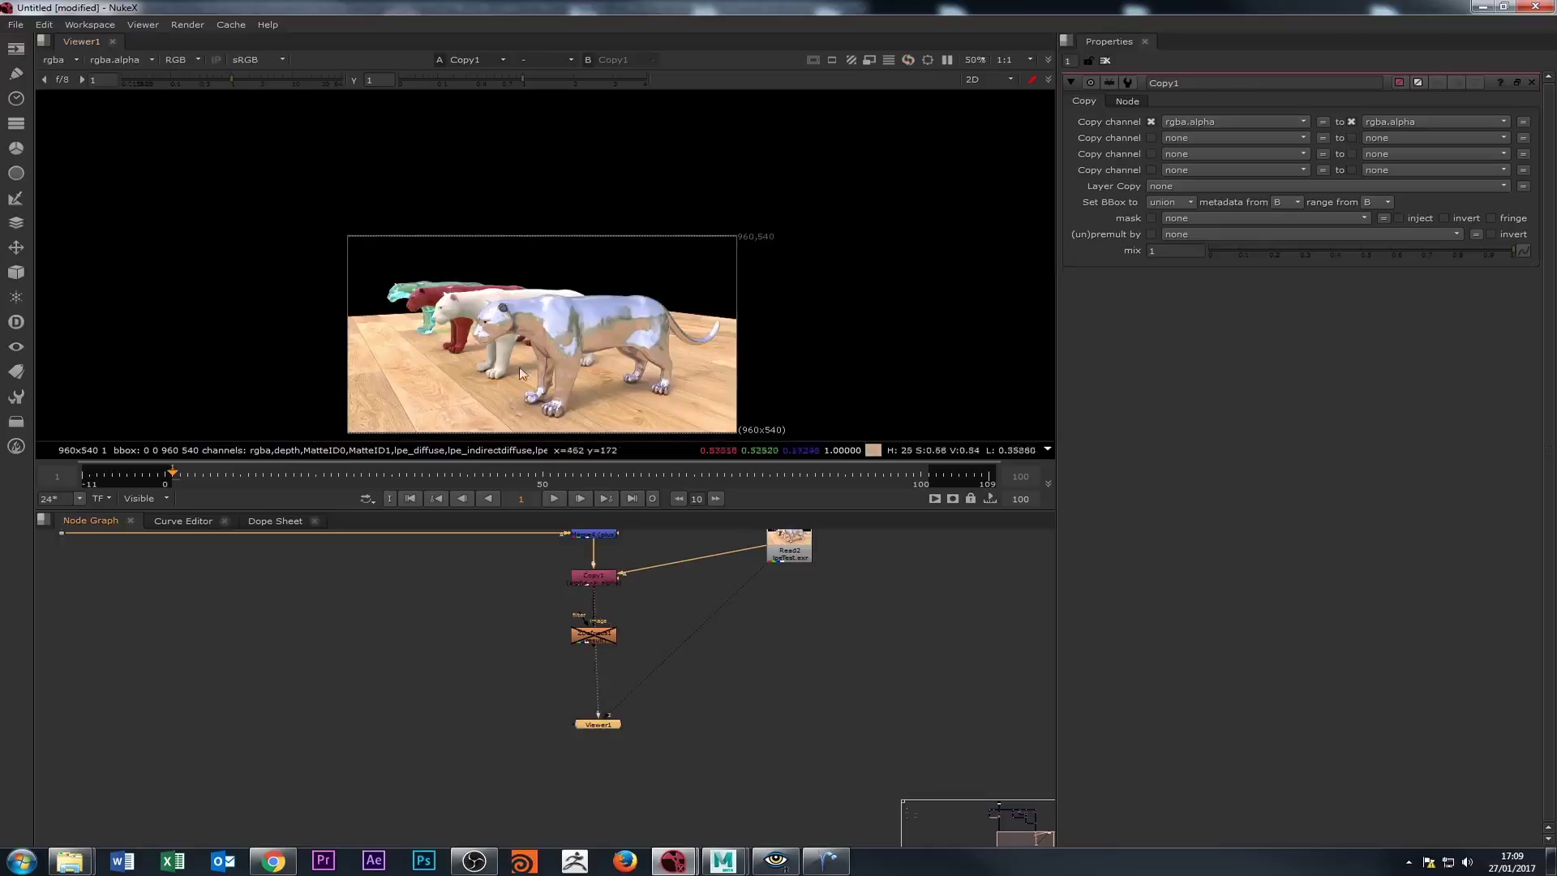
pyautogui.click(56, 62)
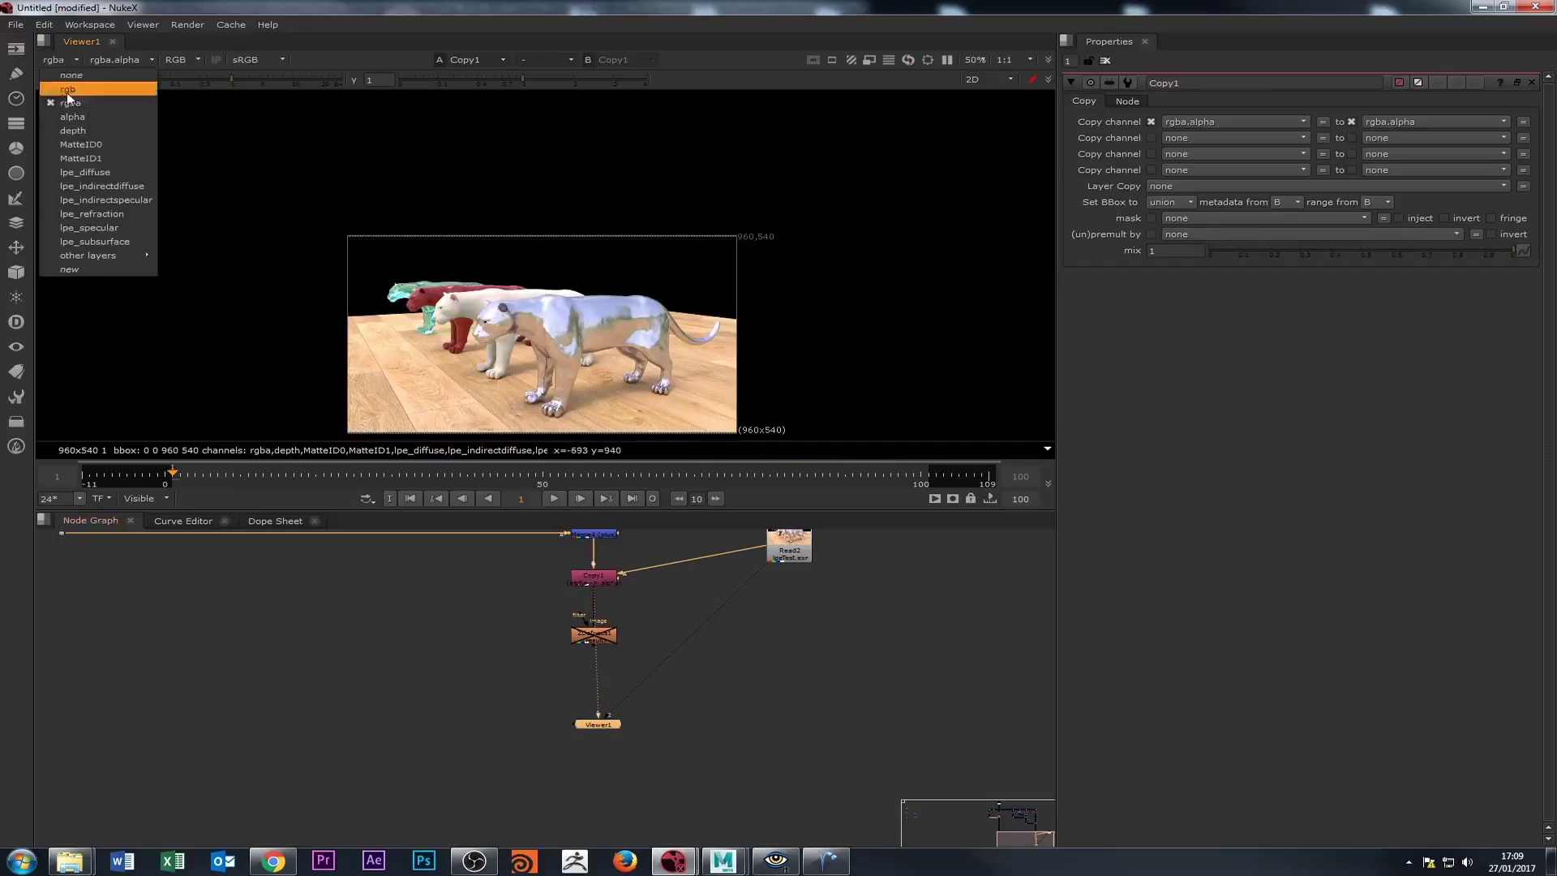
pyautogui.click(71, 117)
pyautogui.click(57, 60)
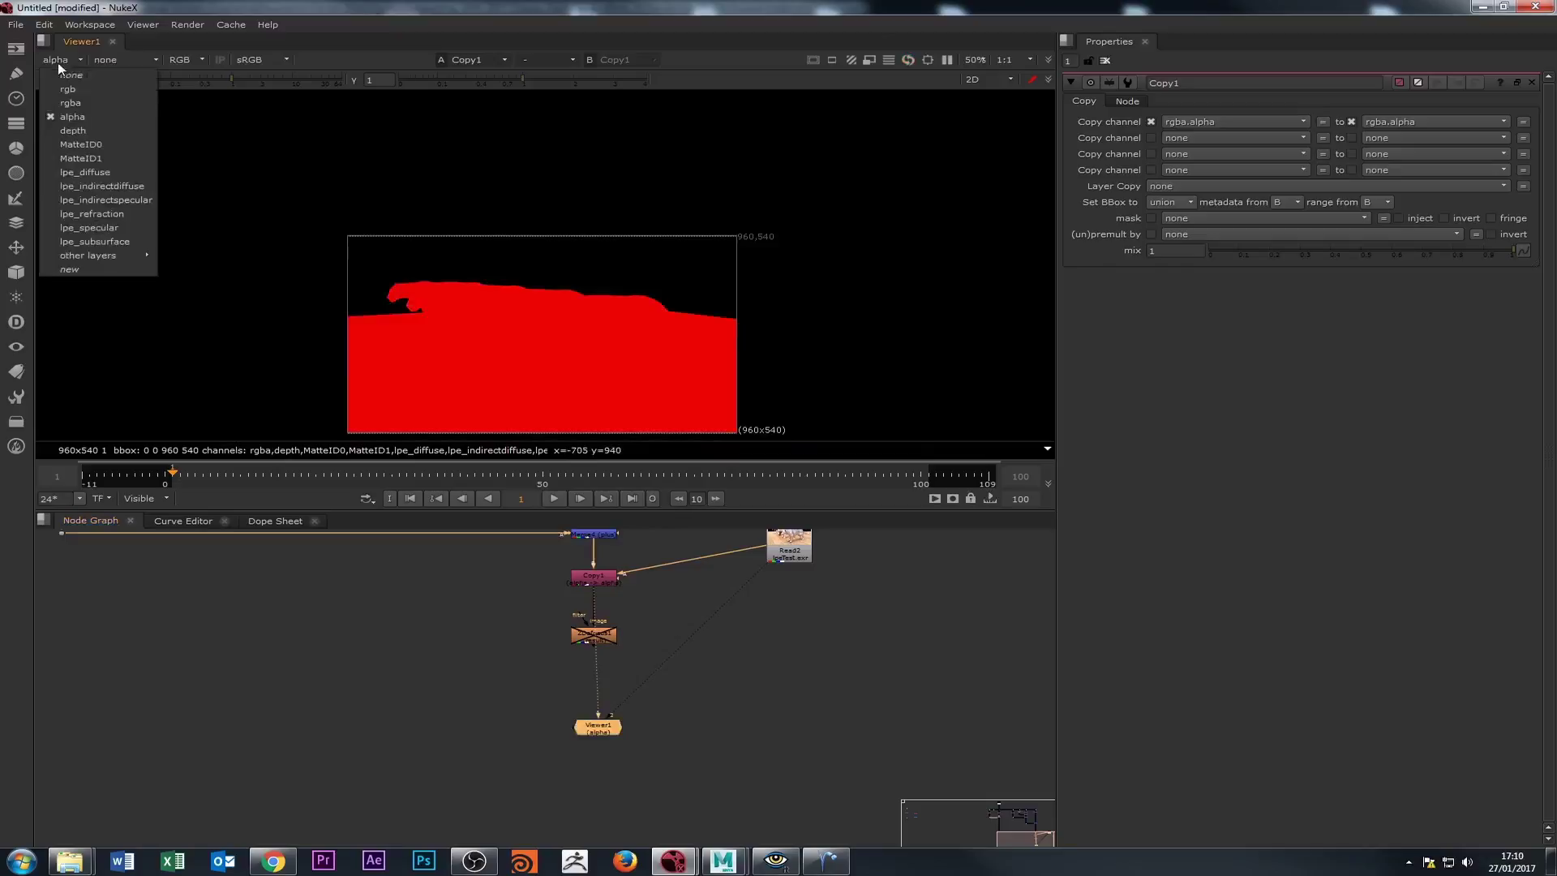
pyautogui.click(65, 128)
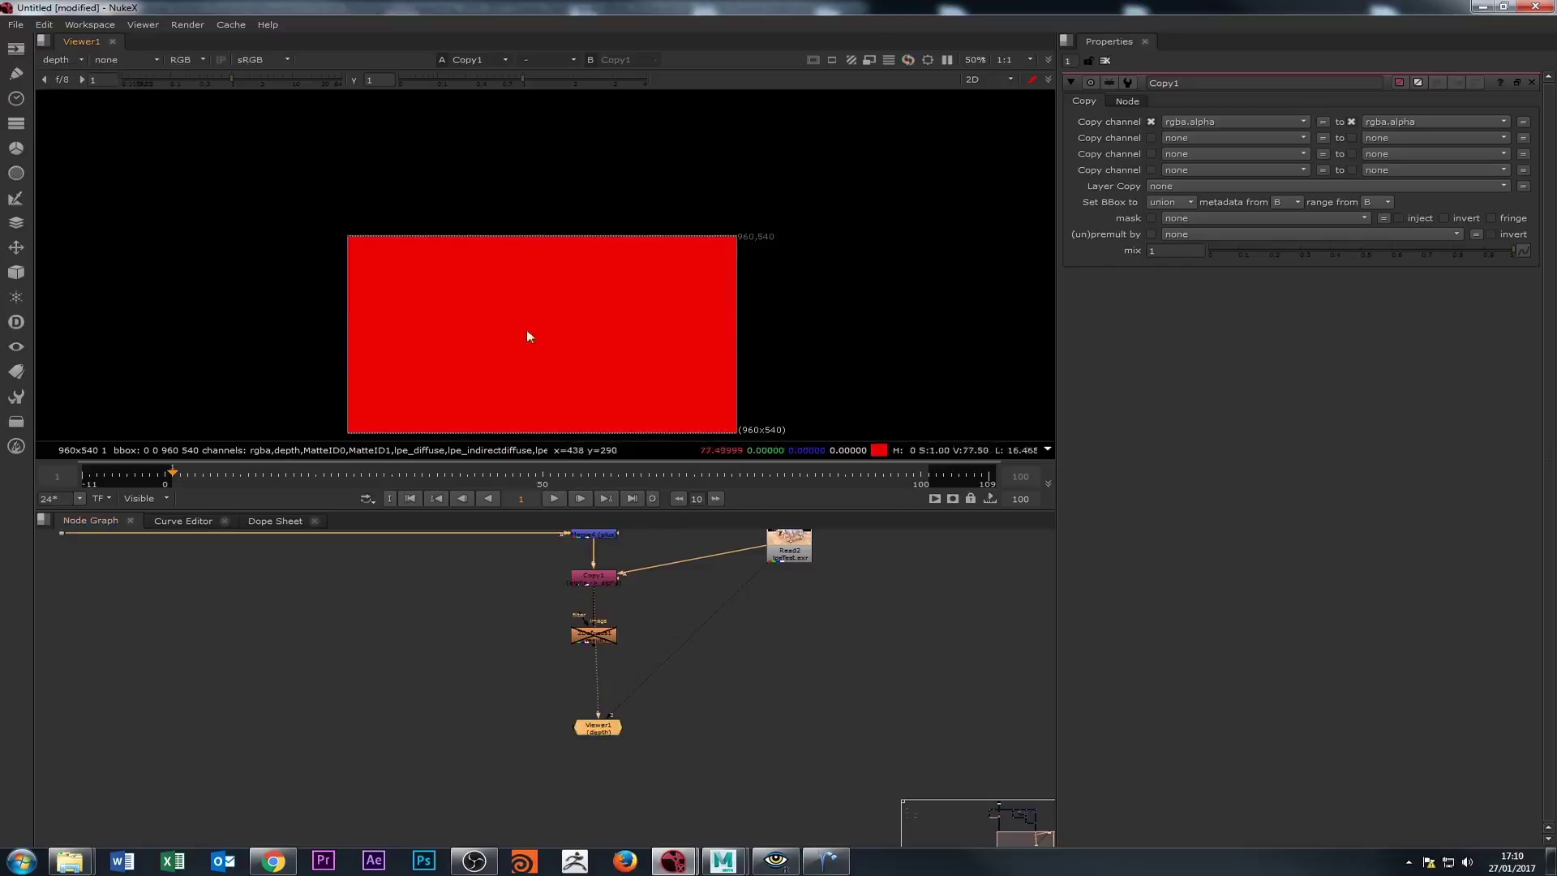
# View Merge4 in the viewer and isolate the alpha channel display.
pyautogui.moveTo(519, 631); pyautogui.dragTo(535, 733)
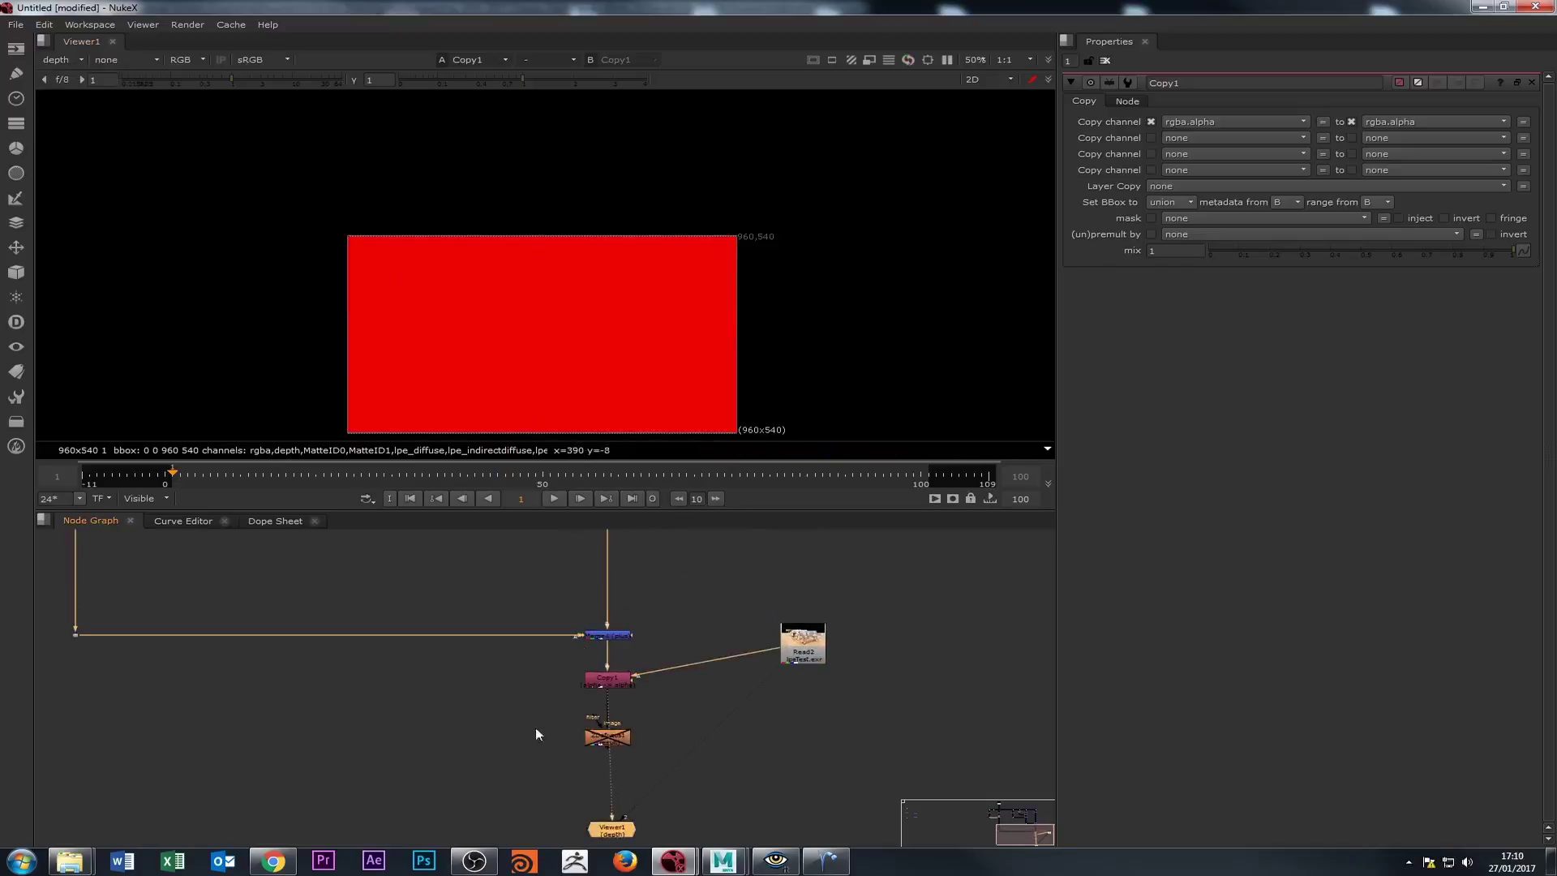
pyautogui.click(600, 635)
pyautogui.press('1')
pyautogui.press('a')
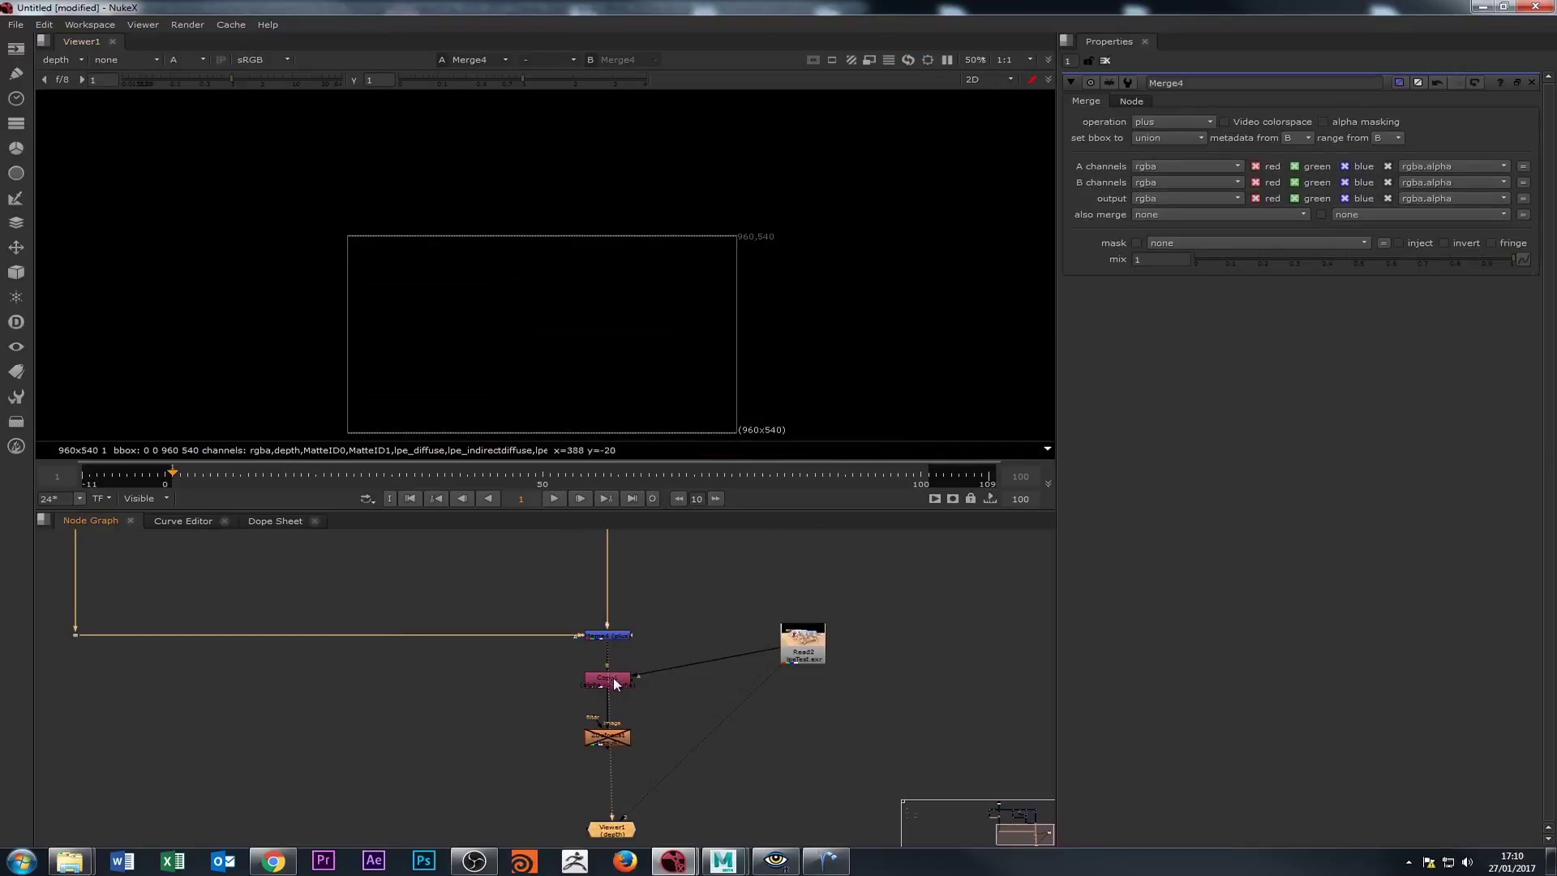
# Move Copy1 slightly aside from Merge4 and view its output in the viewer.
pyautogui.moveTo(613, 681); pyautogui.dragTo(607, 634)
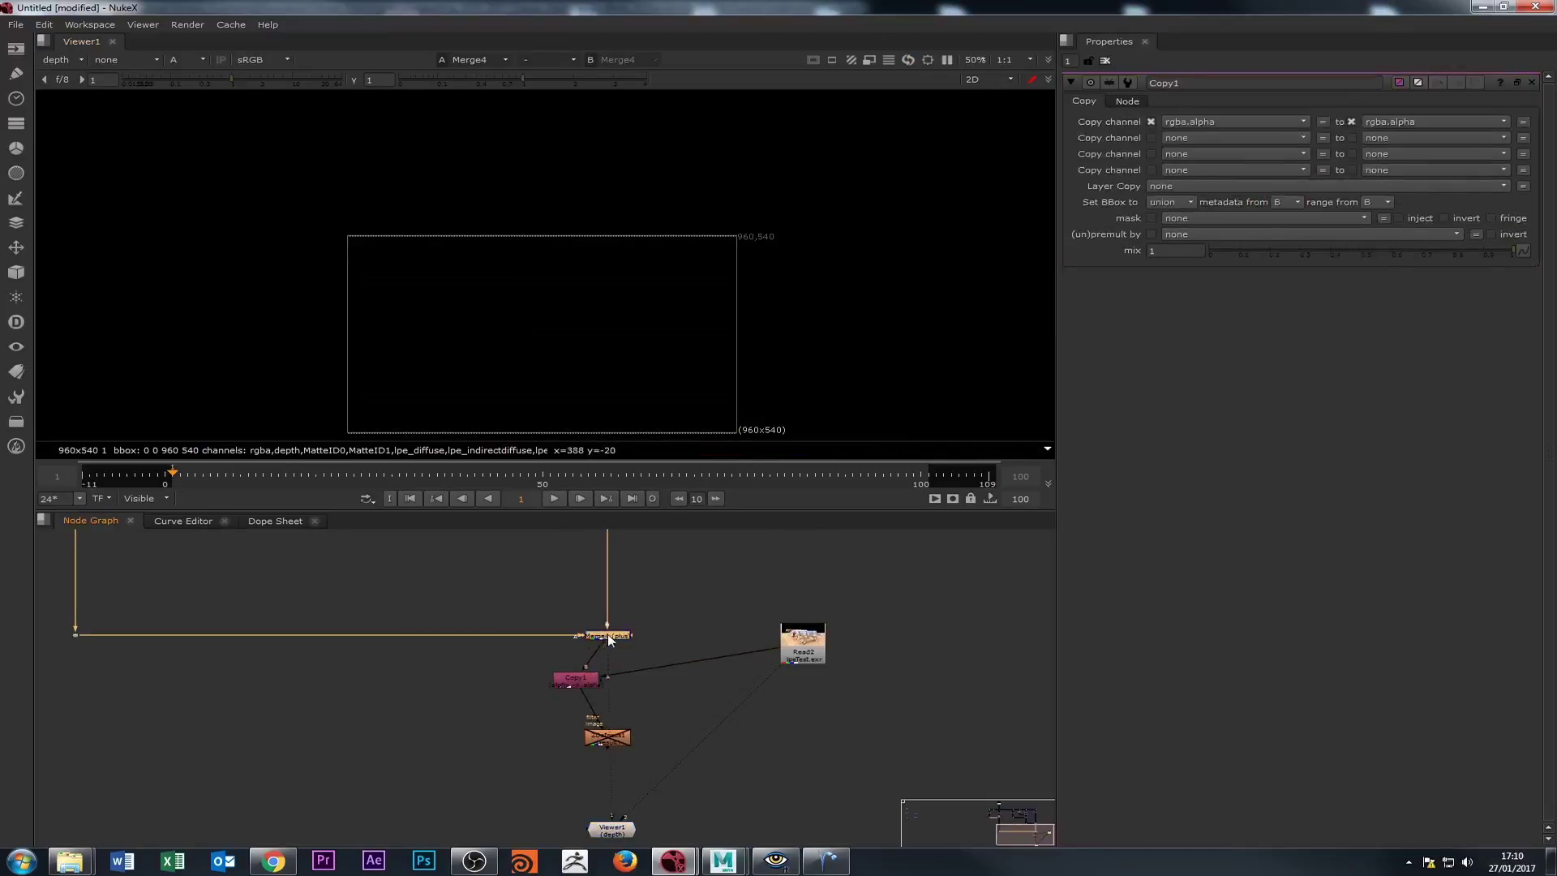
pyautogui.doubleClick(607, 634)
pyautogui.doubleClick(567, 680)
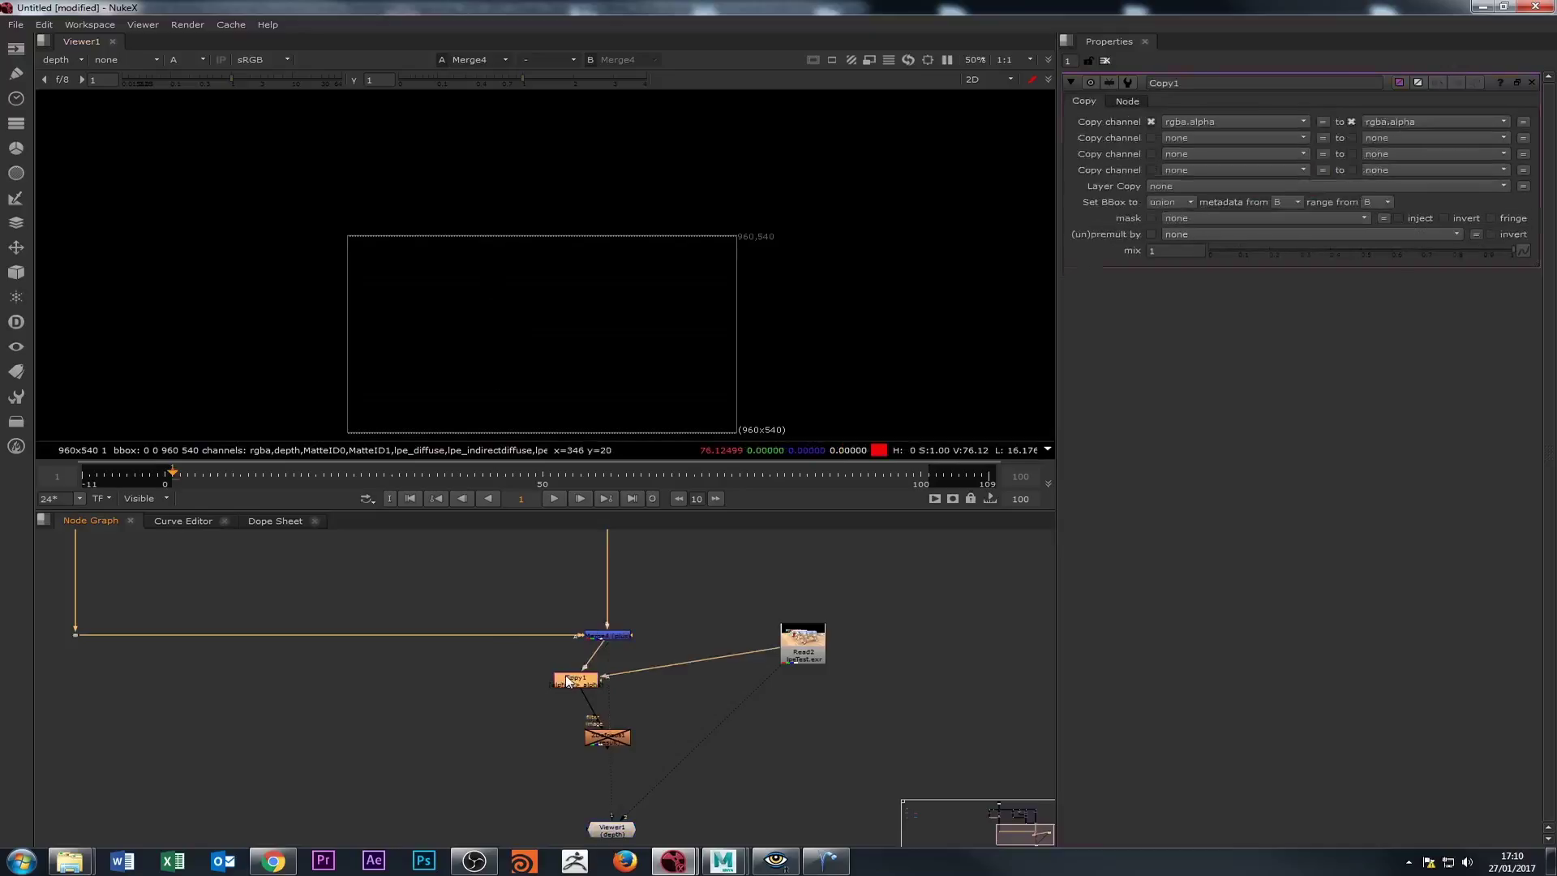
pyautogui.press('1')
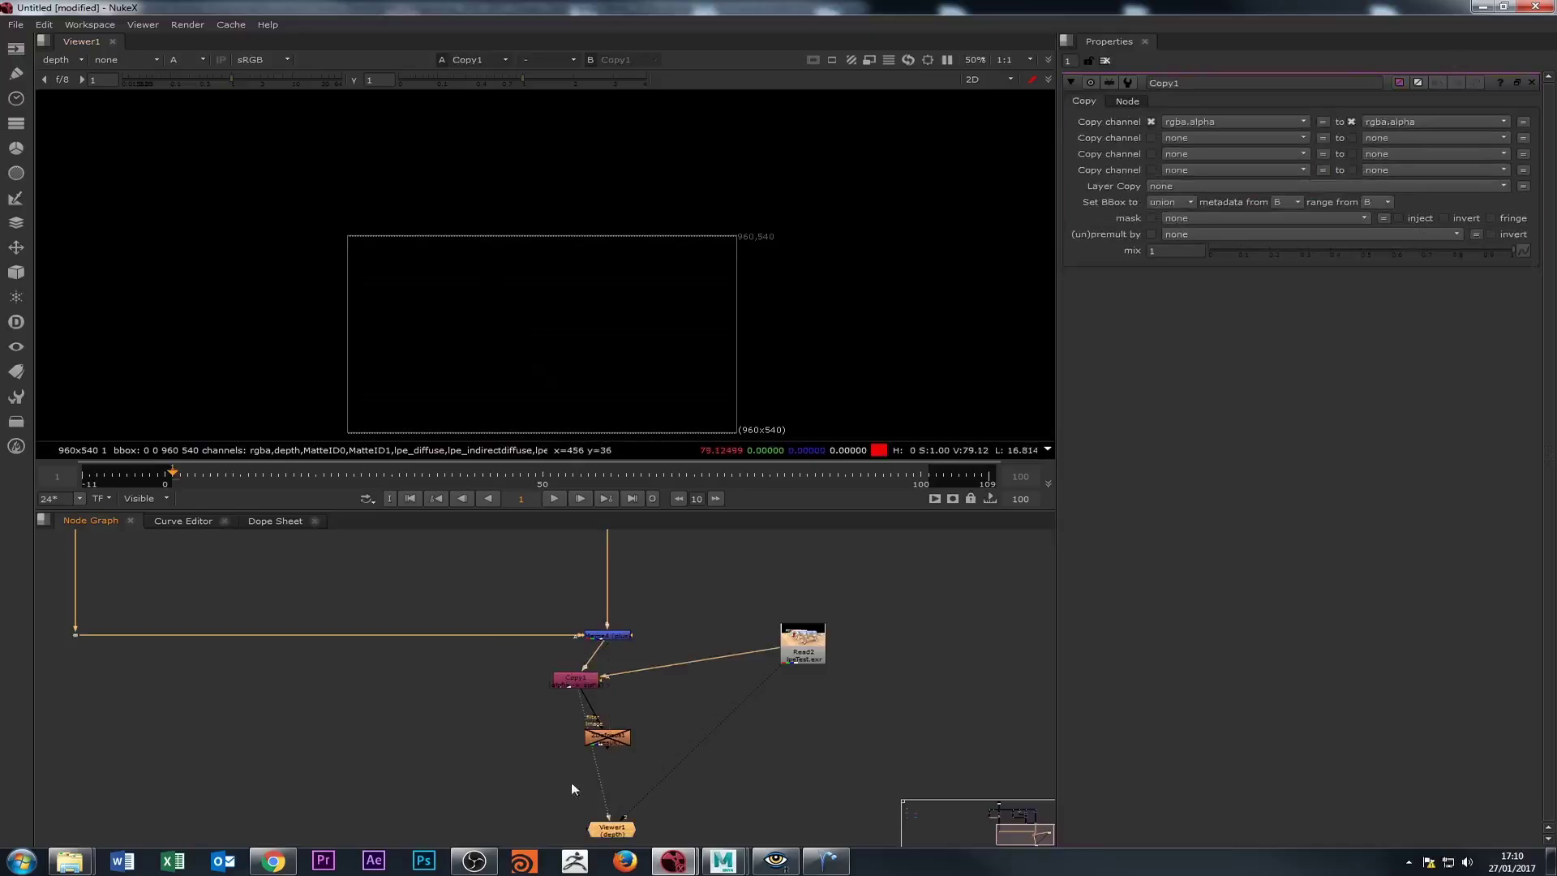
# Move ZDefocus1 aside below Copy1 and view its output in the viewer.
pyautogui.click(610, 742)
pyautogui.doubleClick(548, 740)
pyautogui.press('1')
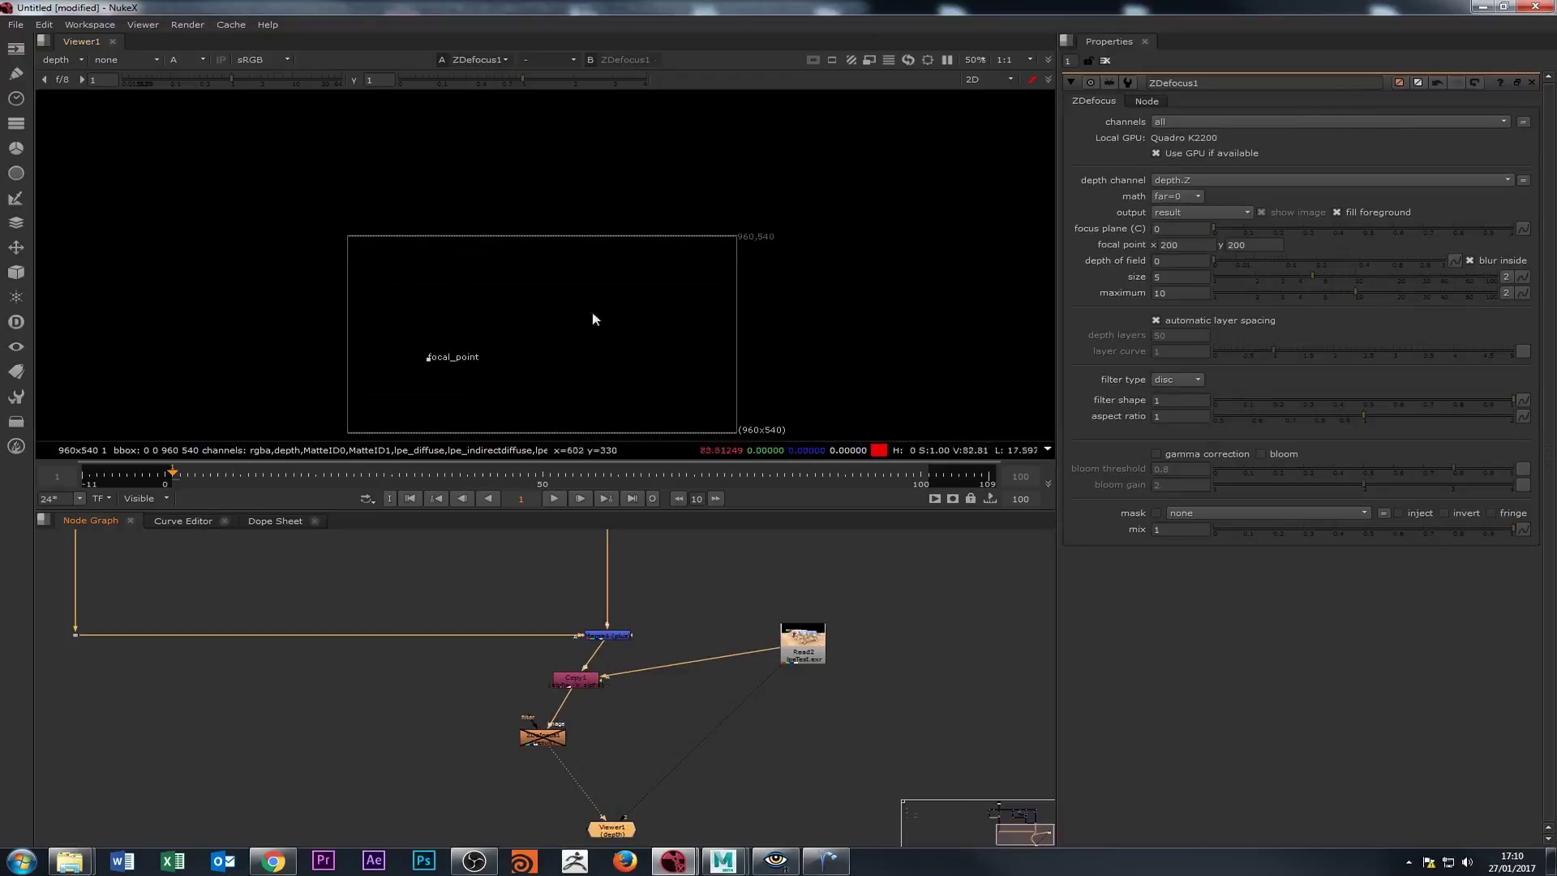
pyautogui.scroll(2, 571, 365)
pyautogui.scroll(-2, 538, 324)
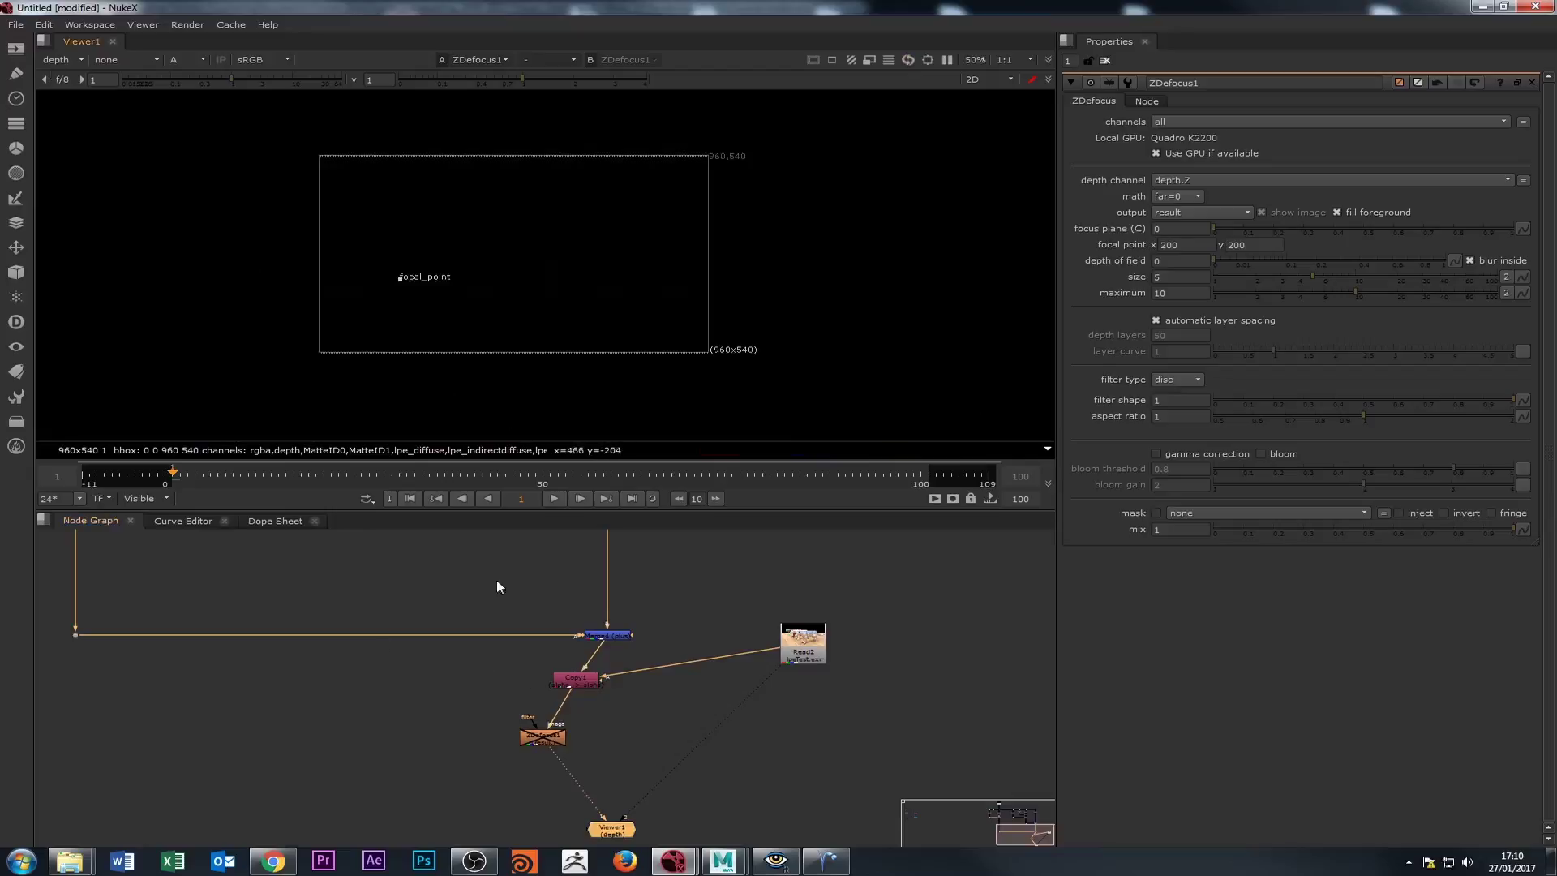
# Nudge Copy1 back beneath Merge4, set the viewer to the rgb layer, and view Merge4's output.
pyautogui.click(547, 739)
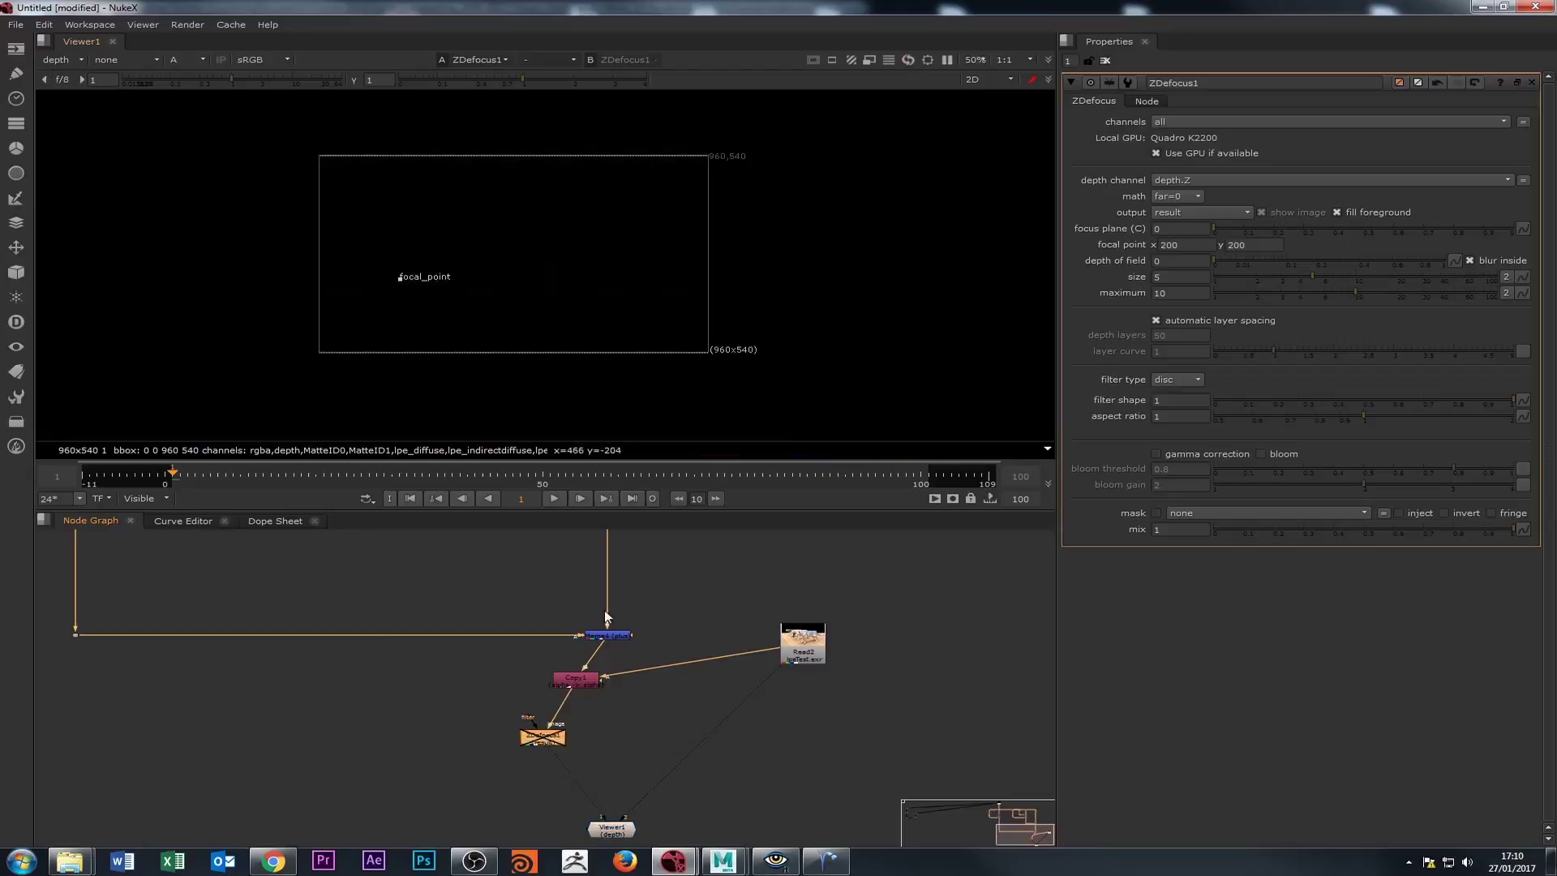
pyautogui.moveTo(584, 683); pyautogui.dragTo(602, 683)
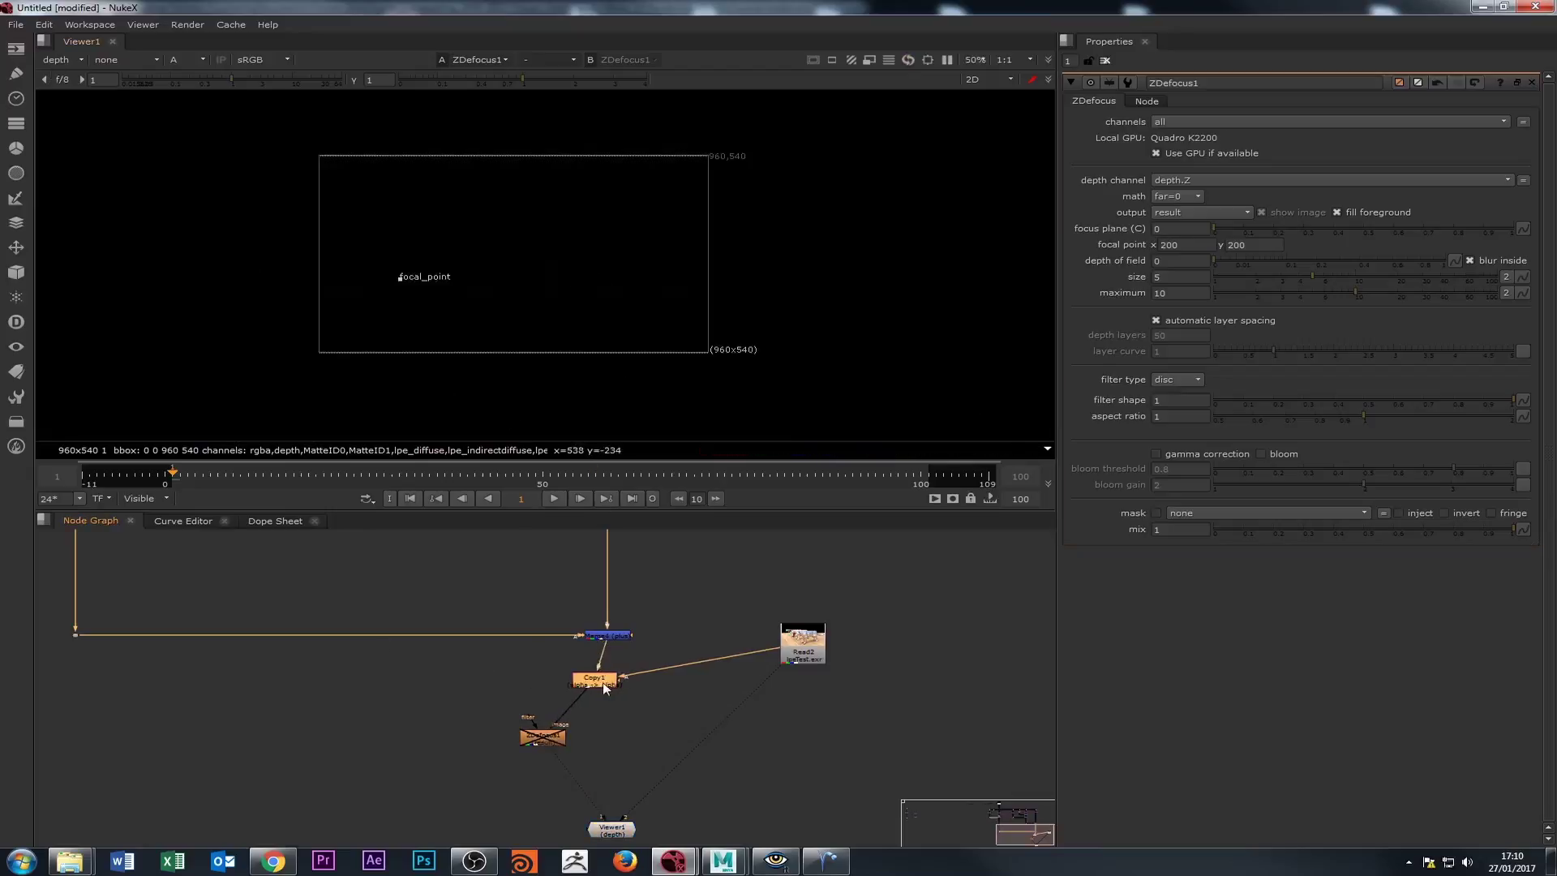
pyautogui.click(68, 65)
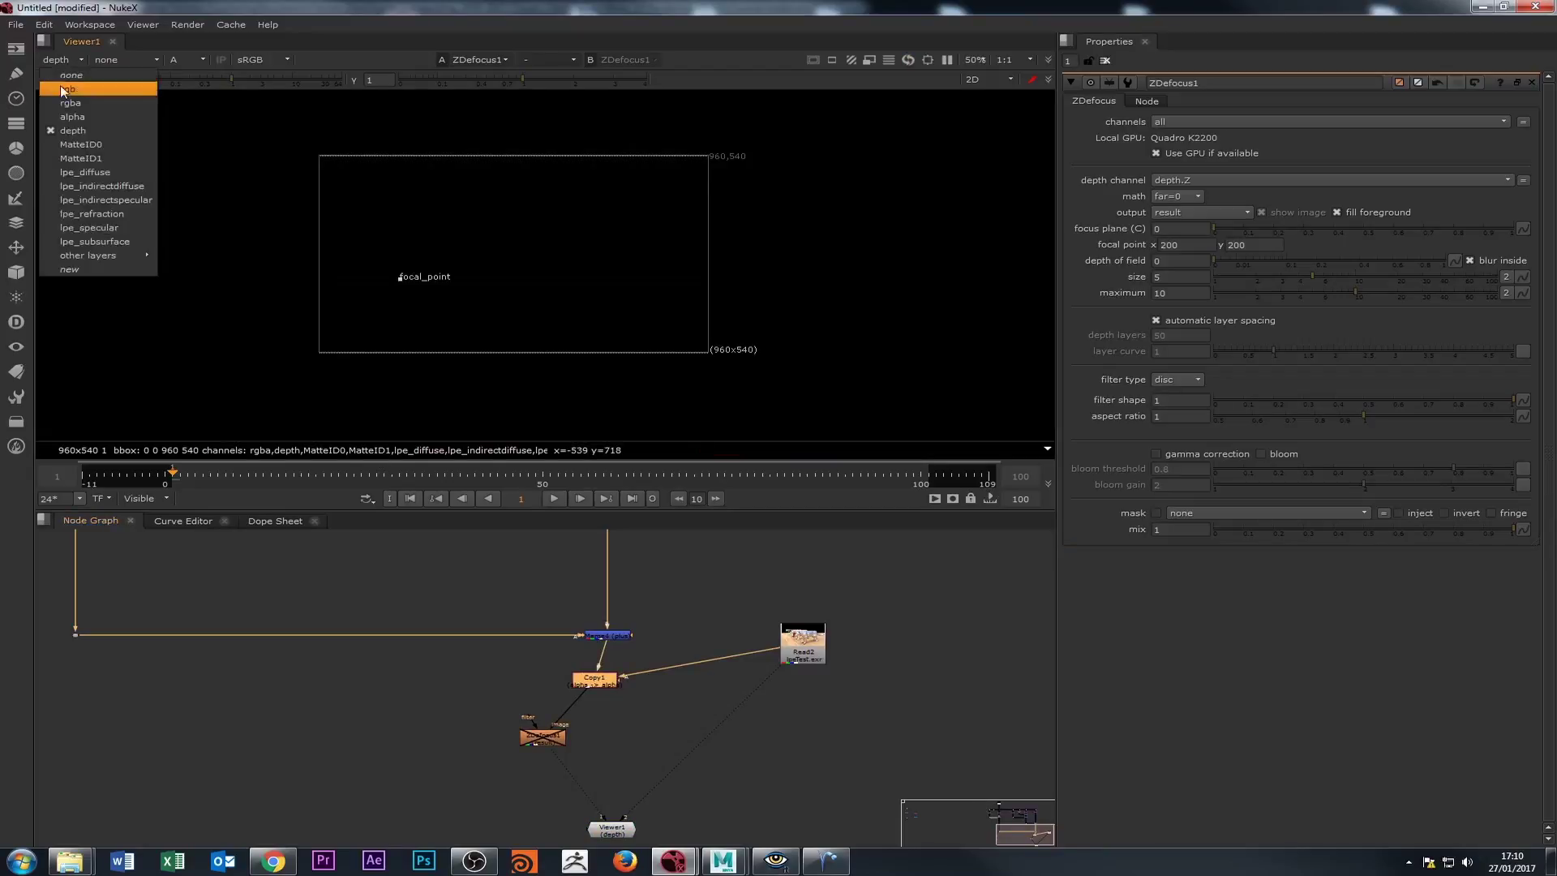
pyautogui.click(60, 85)
pyautogui.doubleClick(593, 638)
pyautogui.press('1')
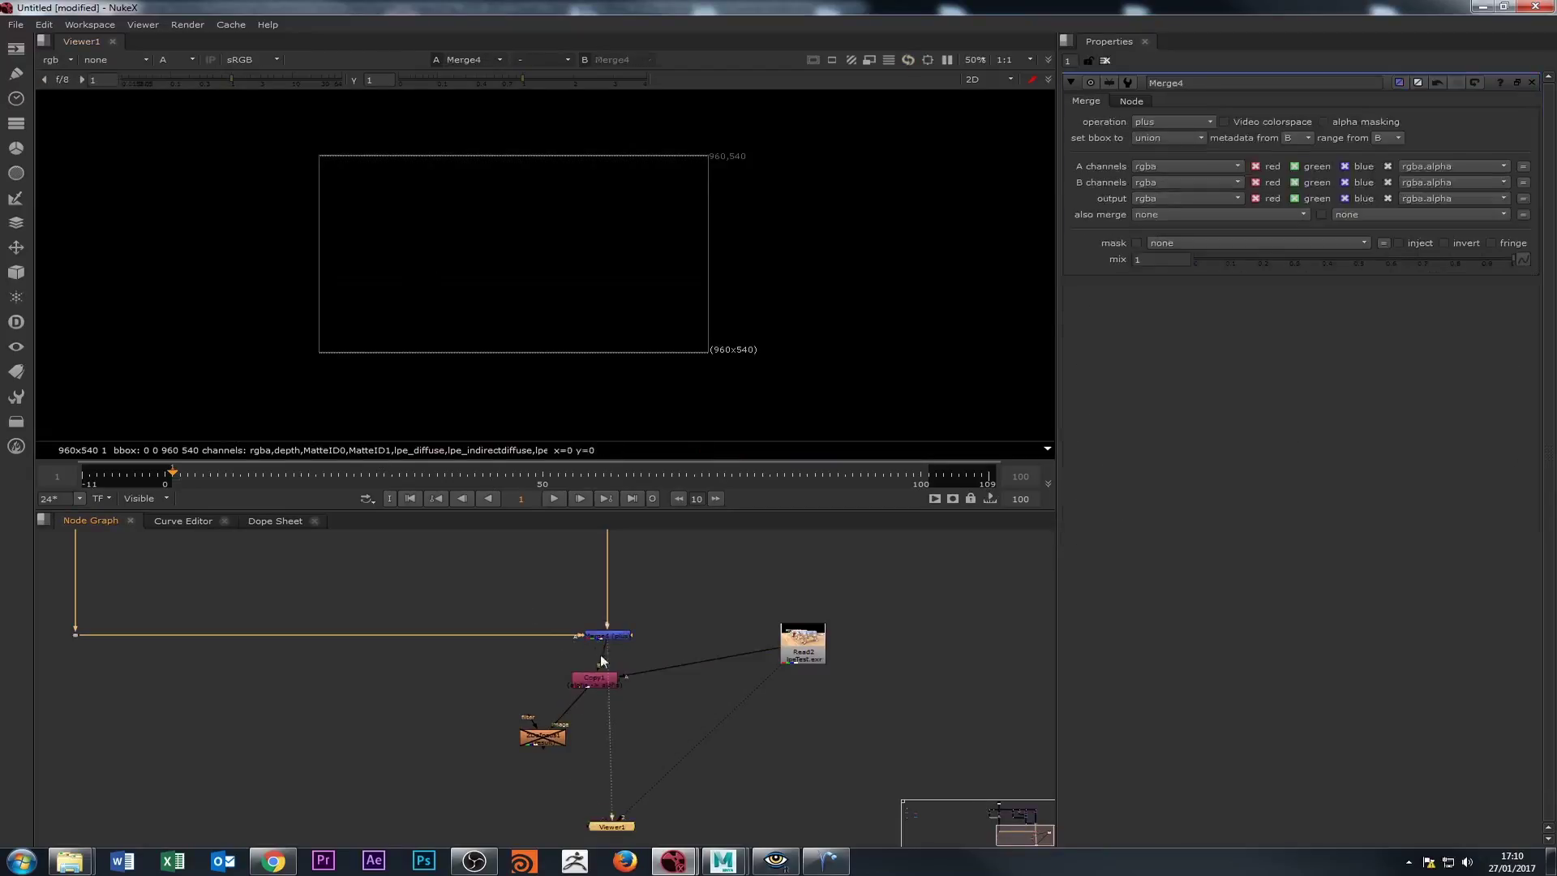
# Display Merge4's depth layer in the viewer with the channel display set to RGB.
pyautogui.click(51, 58)
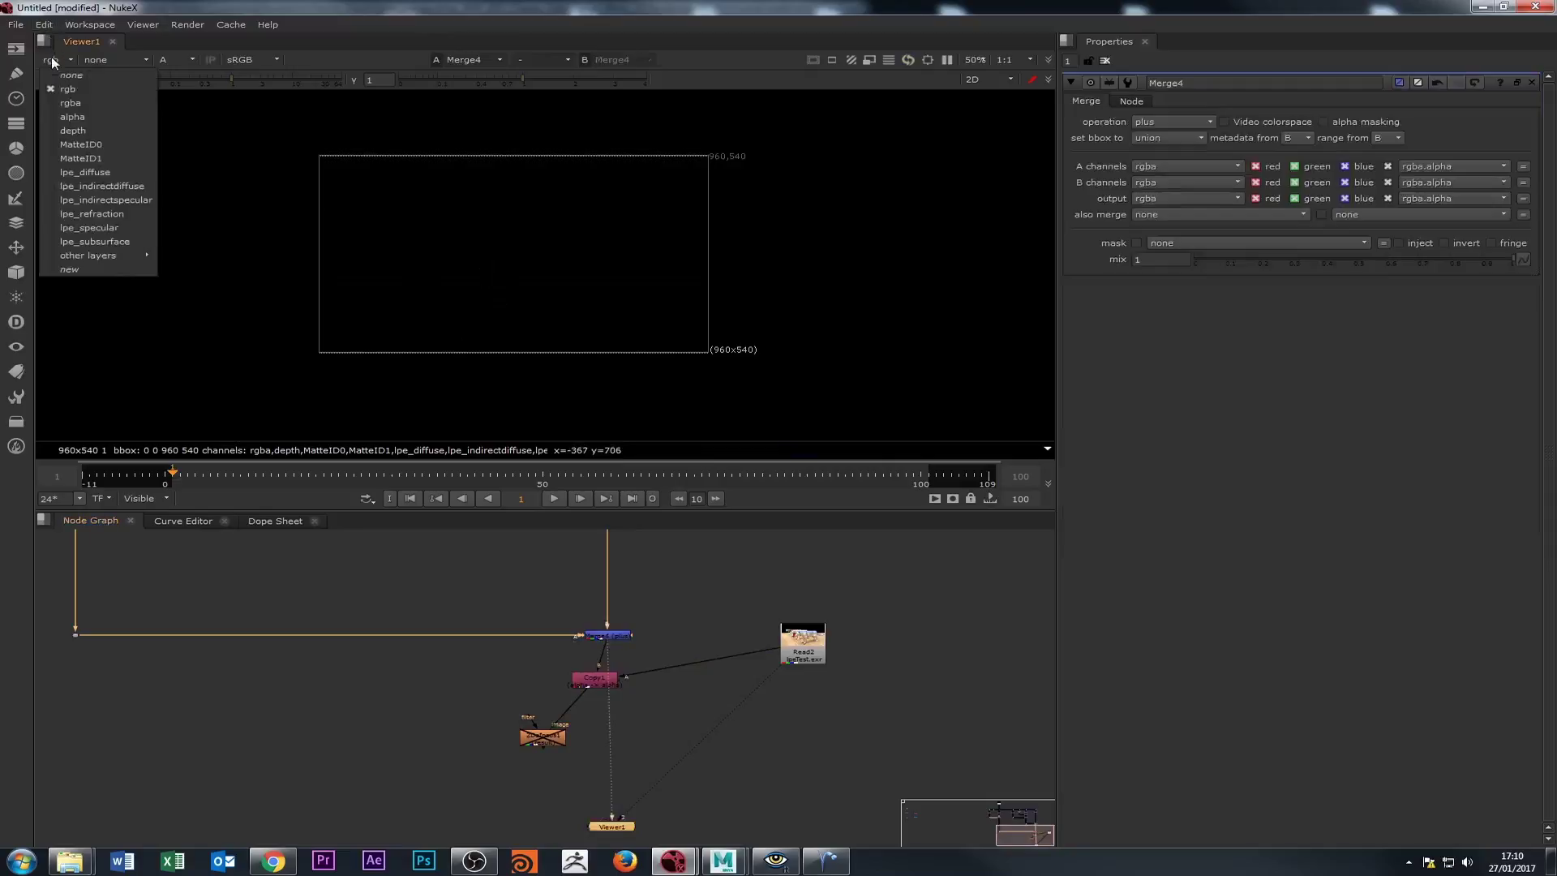
pyautogui.click(51, 58)
pyautogui.click(61, 58)
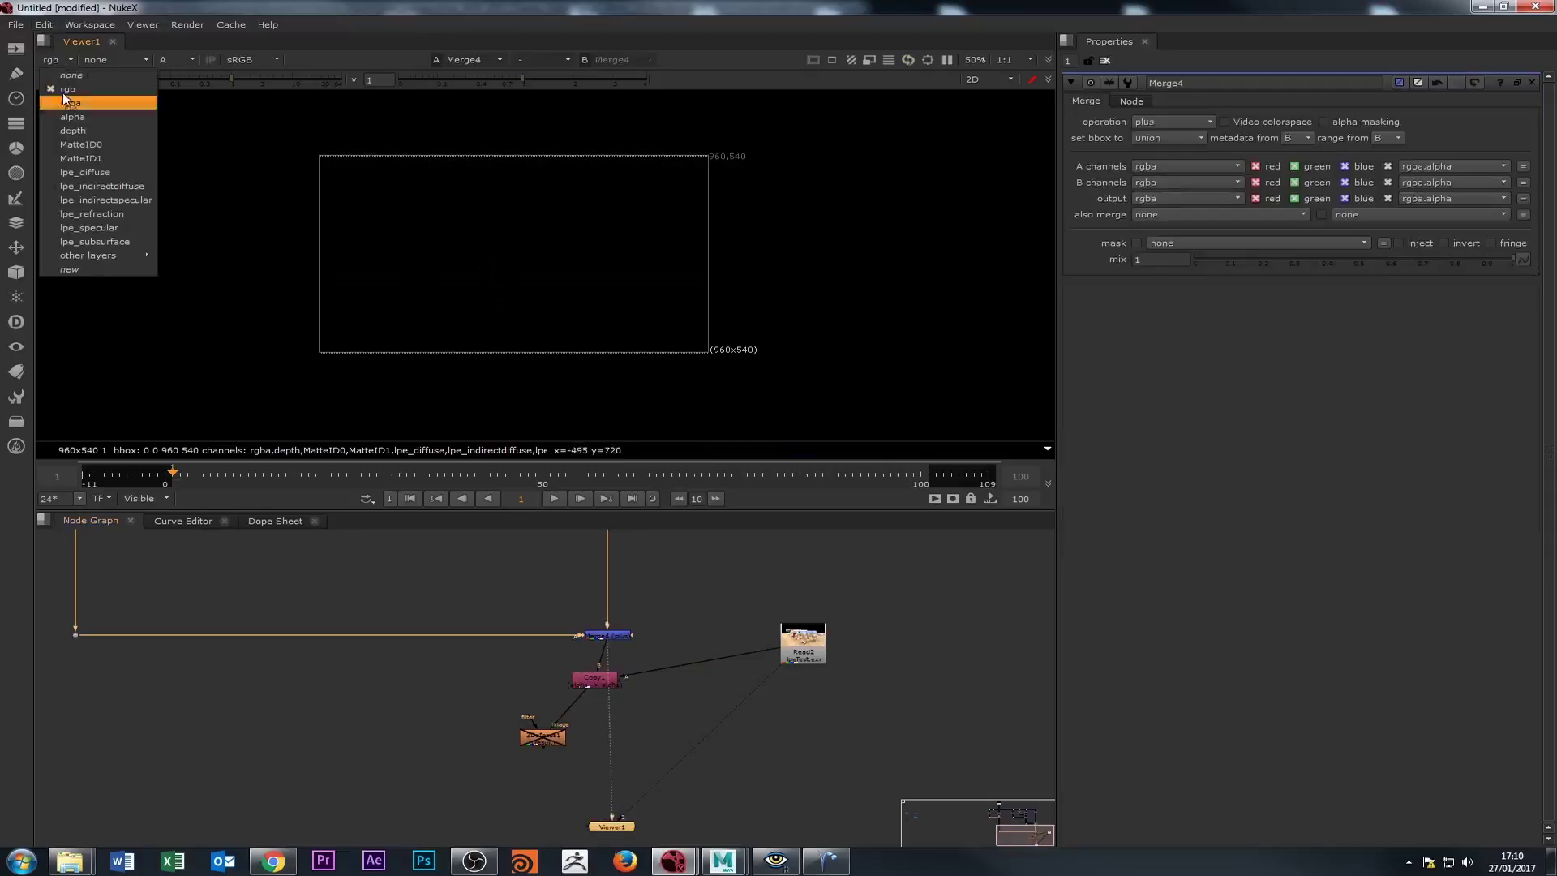
pyautogui.click(76, 134)
pyautogui.click(190, 60)
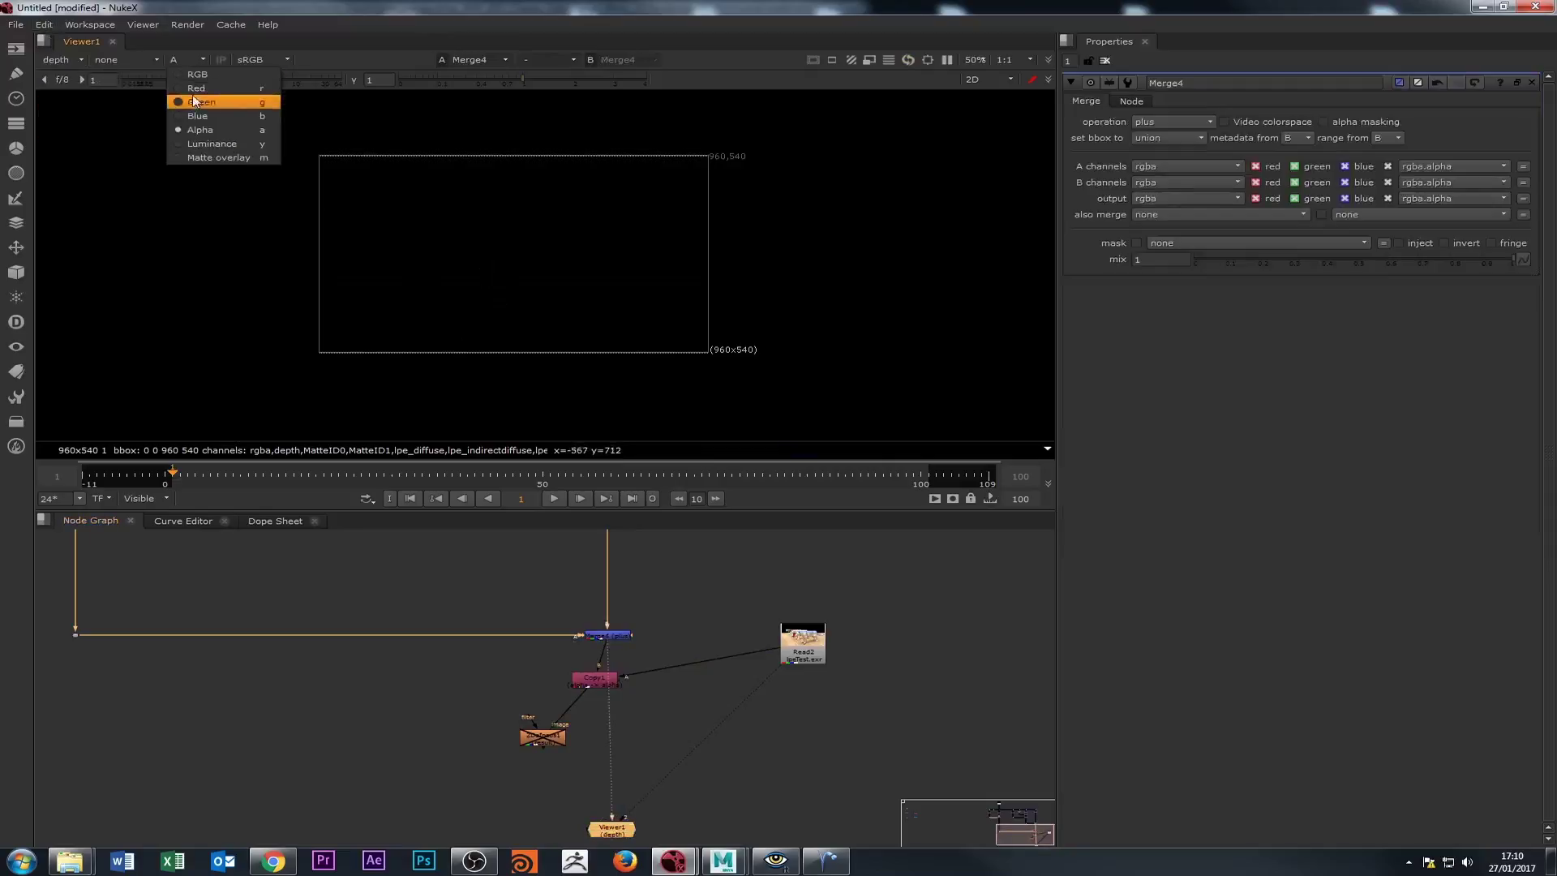
pyautogui.click(191, 75)
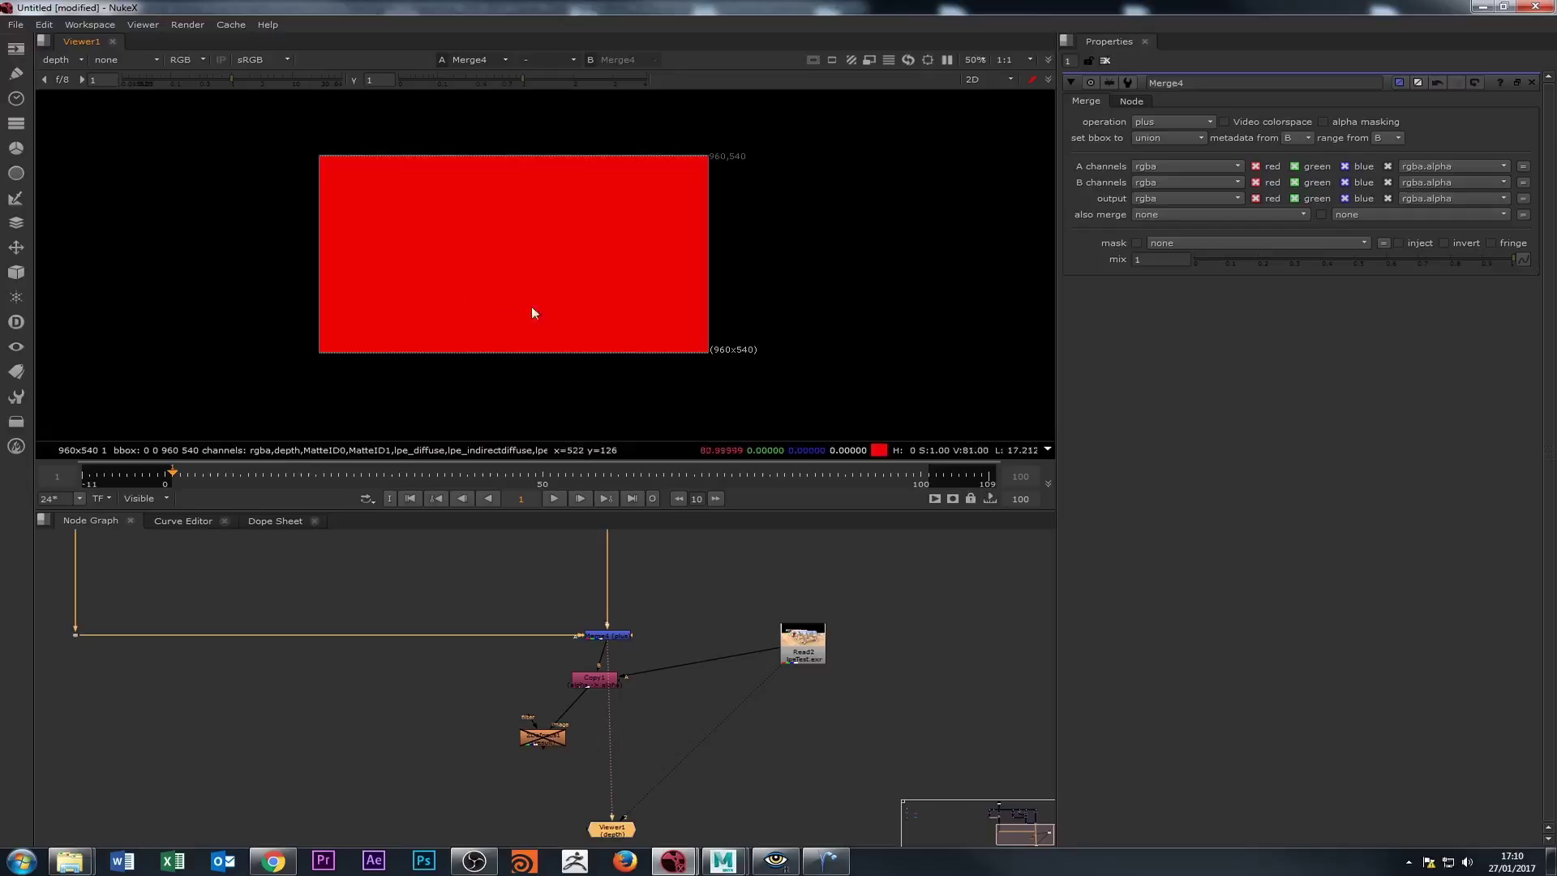
# Check the depth layer further upstream by viewing Merge6's output.
pyautogui.click(607, 637)
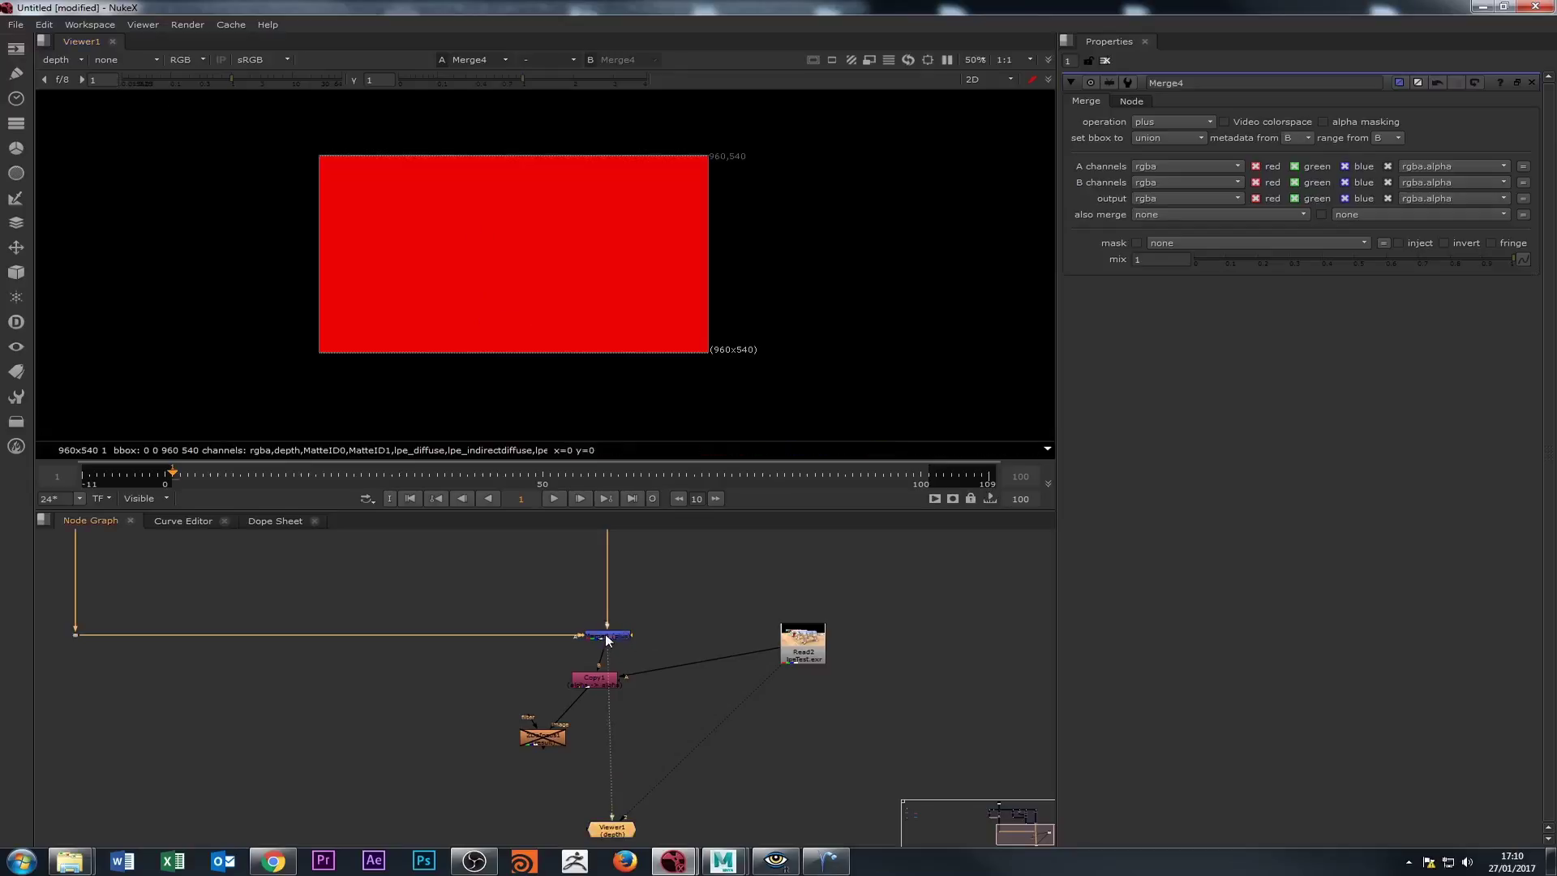
pyautogui.scroll(-2, 519, 581)
pyautogui.moveTo(519, 600); pyautogui.dragTo(512, 758)
pyautogui.scroll(4, 553, 709)
pyautogui.doubleClick(588, 683)
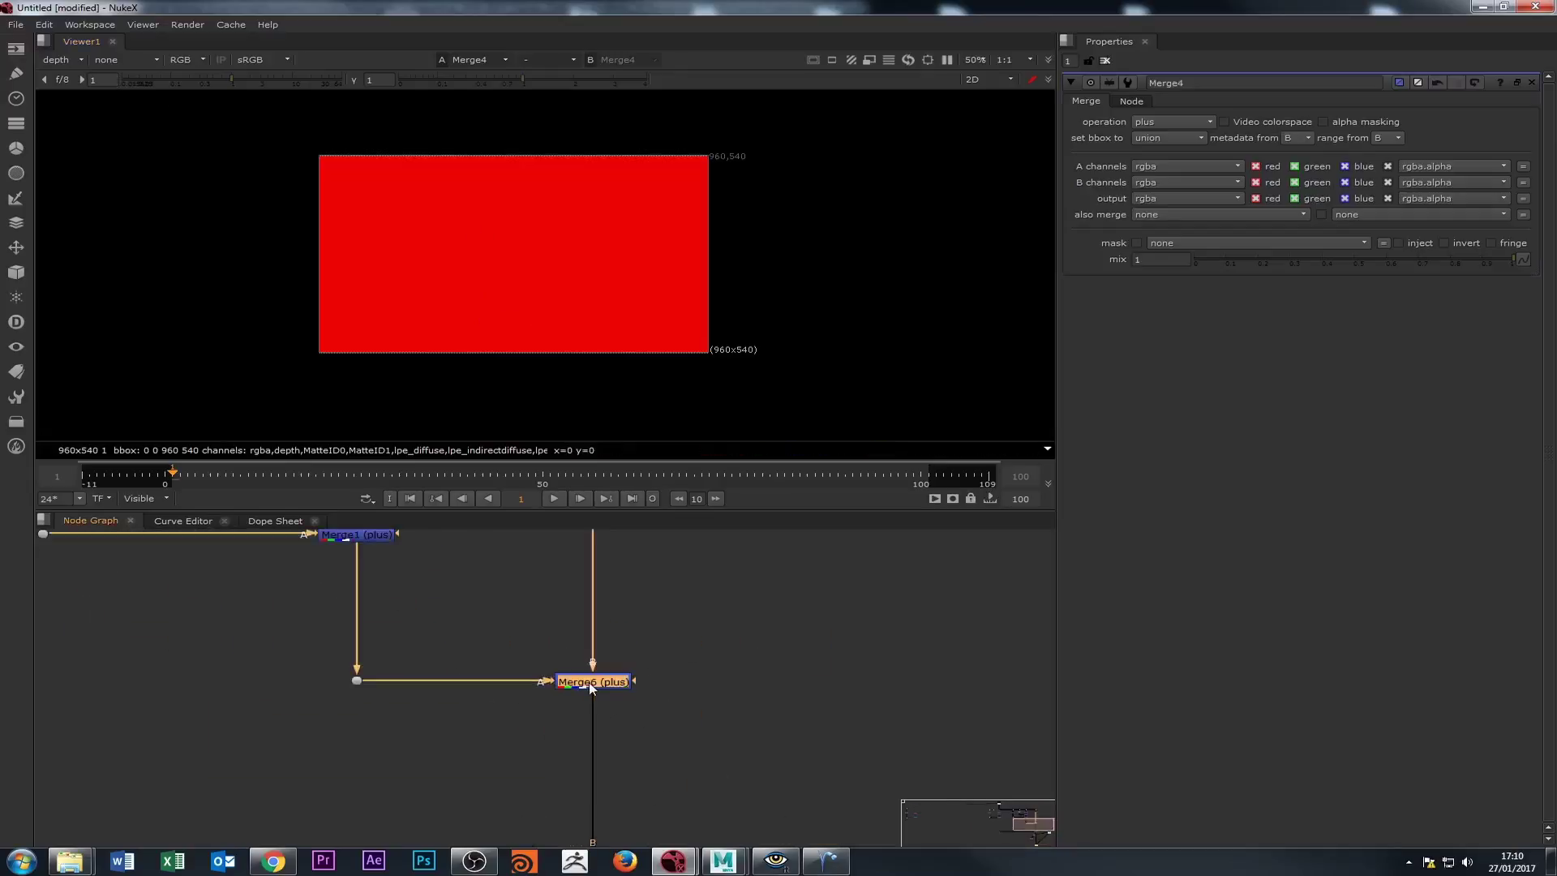
pyautogui.press('1')
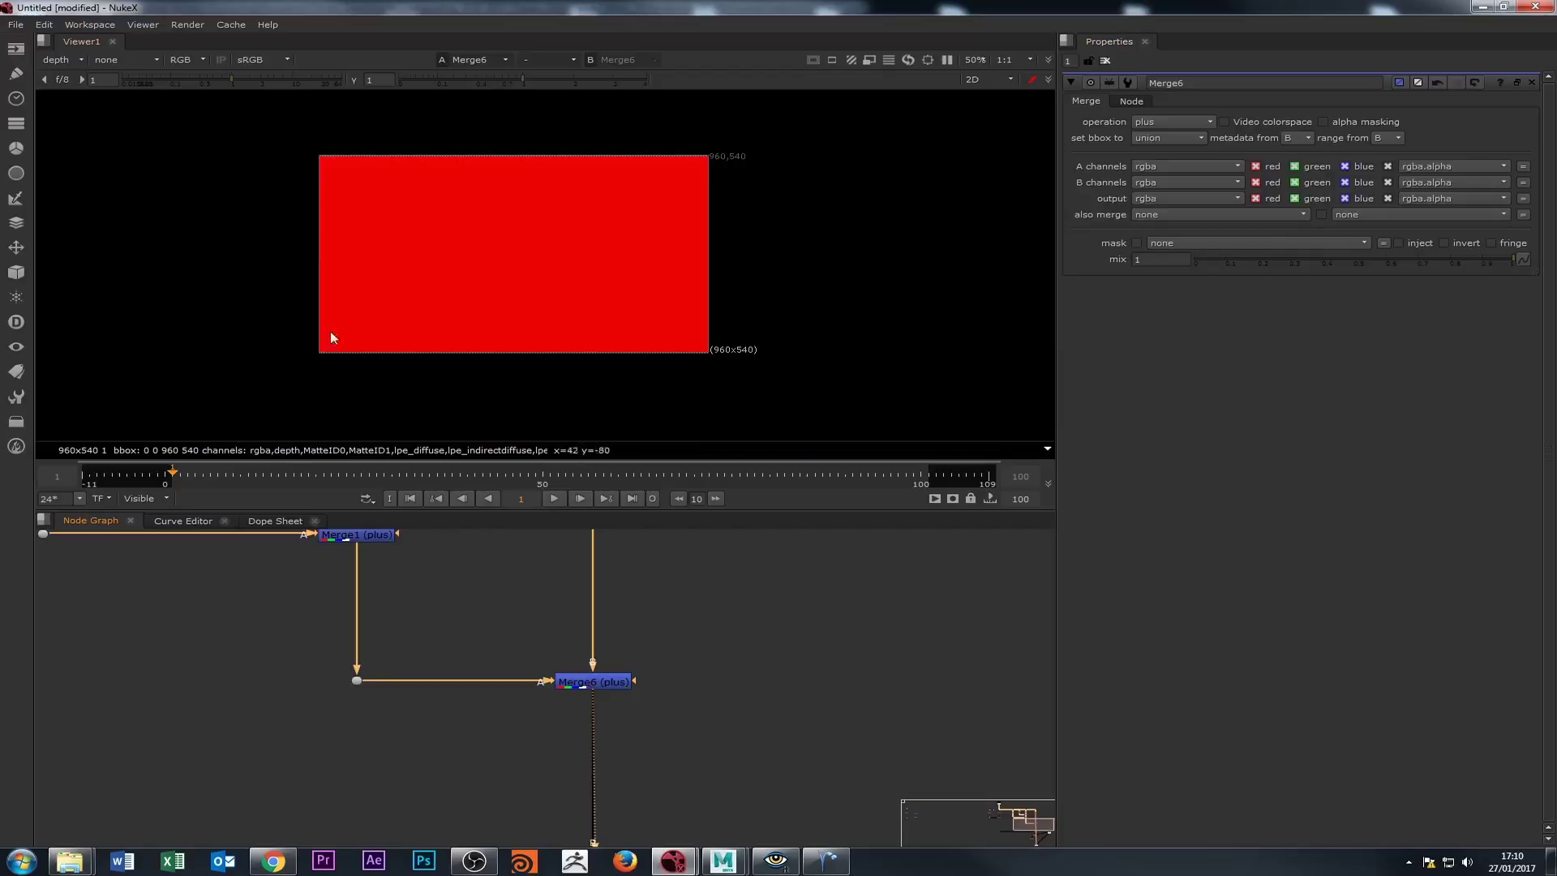
# Check the depth layer at Merge4 and at Copy1 by viewing each node's output.
pyautogui.moveTo(503, 704); pyautogui.dragTo(477, 562)
pyautogui.moveTo(511, 842); pyautogui.dragTo(536, 715)
pyautogui.doubleClick(555, 646)
pyautogui.press('1')
pyautogui.doubleClick(547, 724)
pyautogui.press('1')
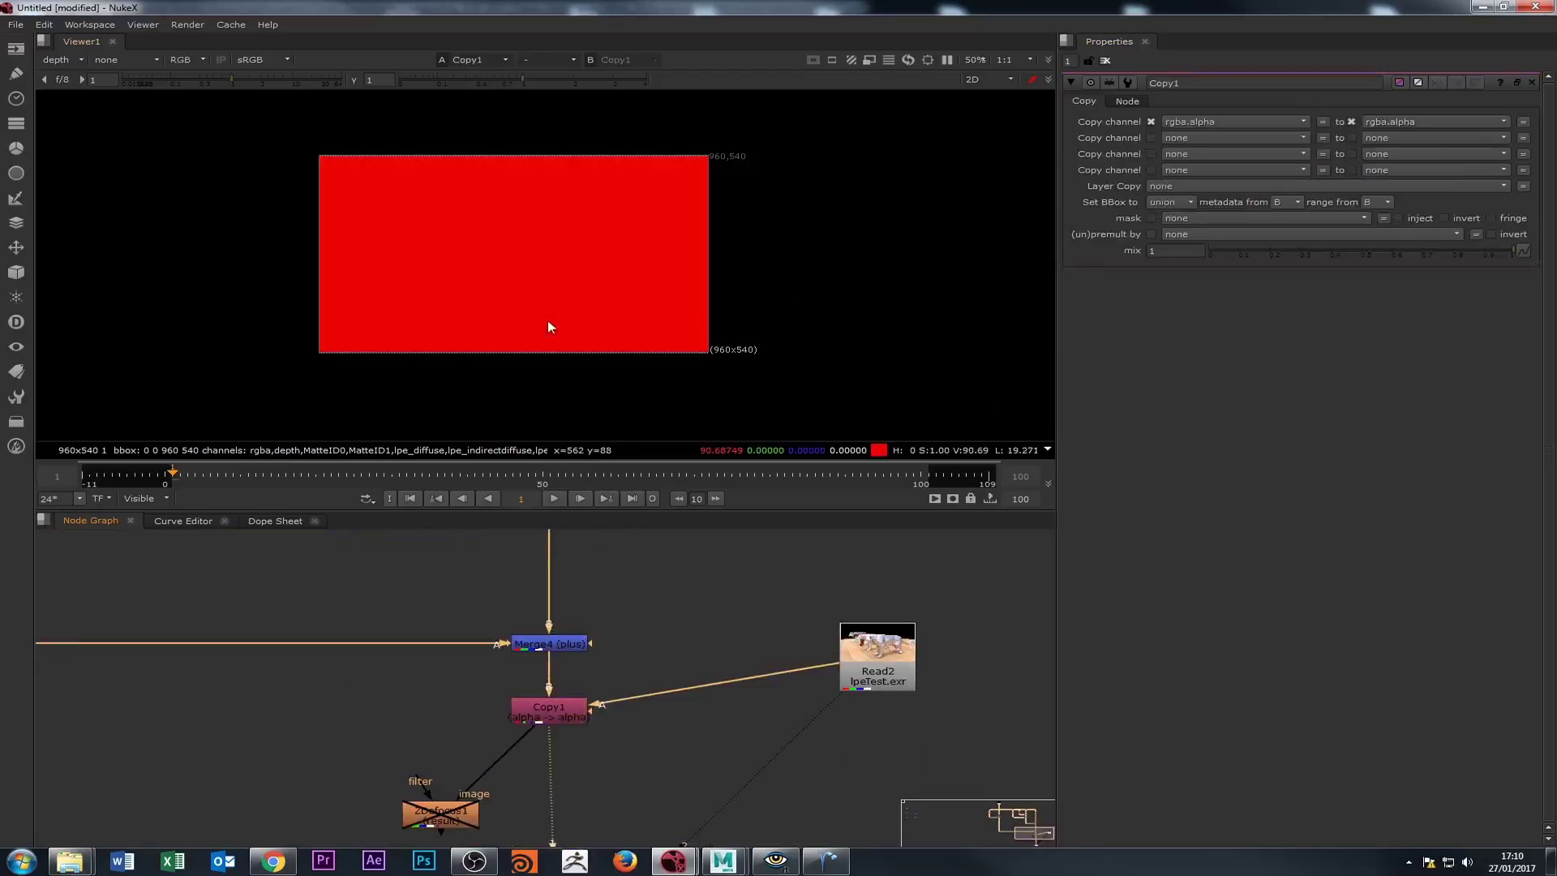
# Return the viewer to the rgba layer, view ZDefocus1's output, and re-enable the ZDefocus1 node.
pyautogui.click(65, 59)
pyautogui.click(70, 102)
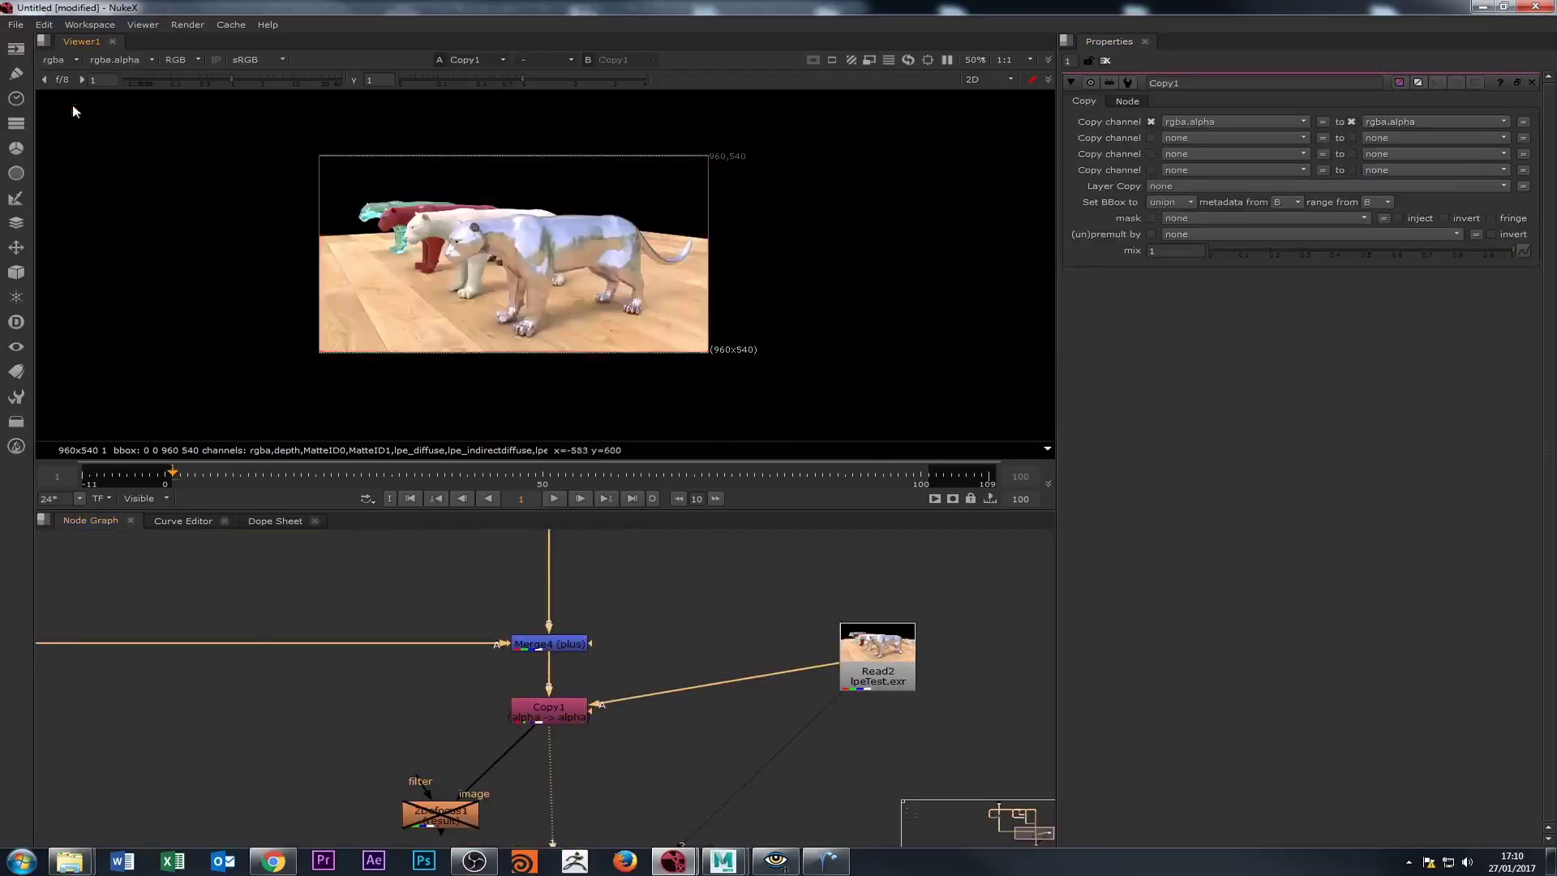
pyautogui.doubleClick(427, 793)
pyautogui.moveTo(428, 792); pyautogui.dragTo(442, 793)
pyautogui.press('1')
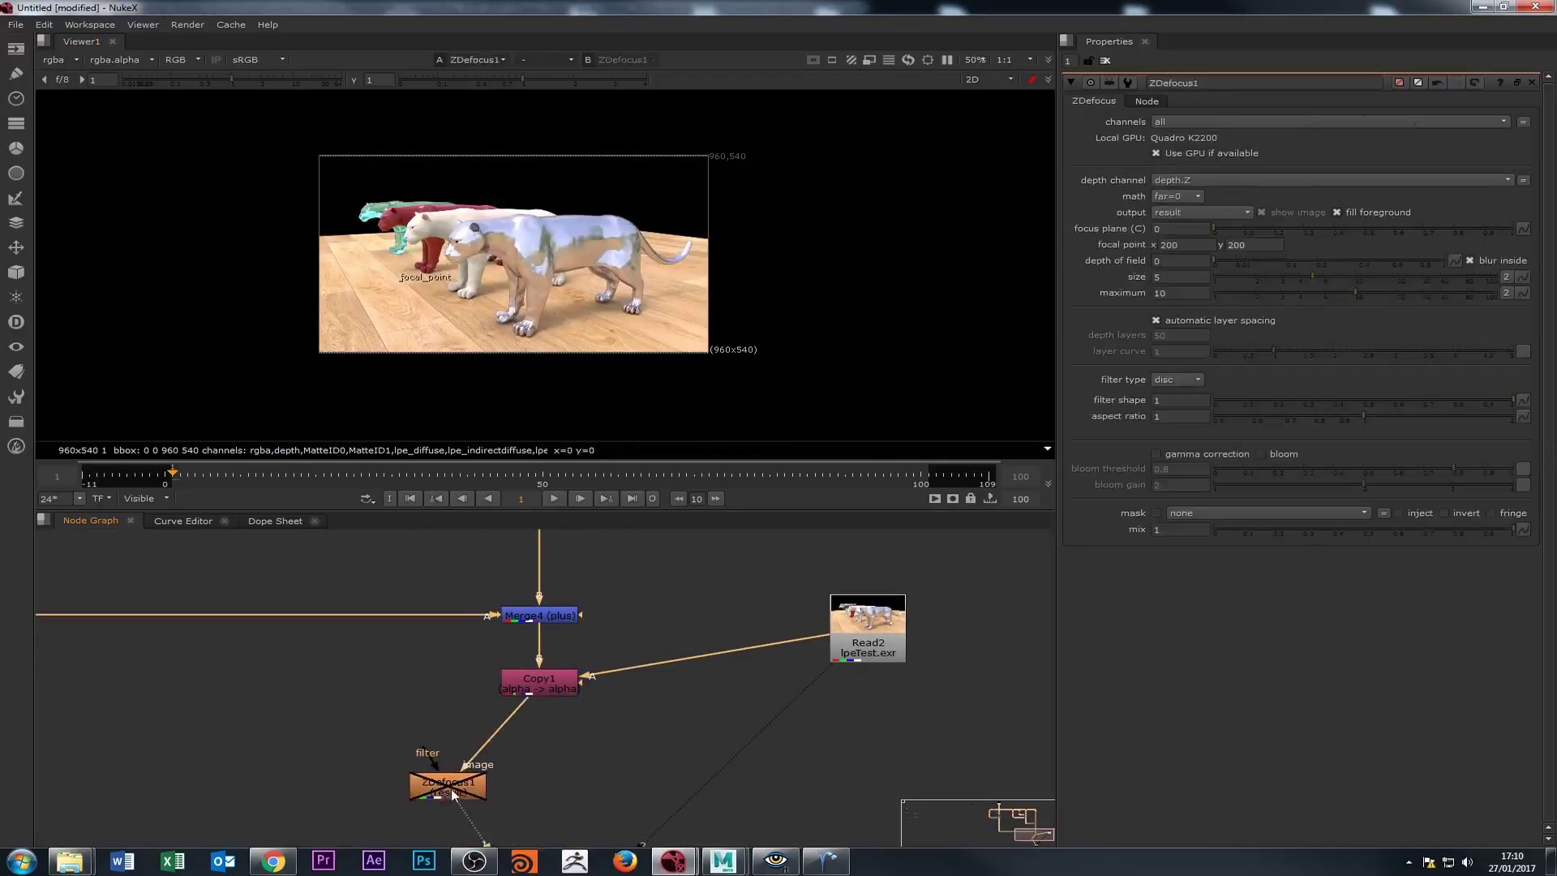
pyautogui.press('d')
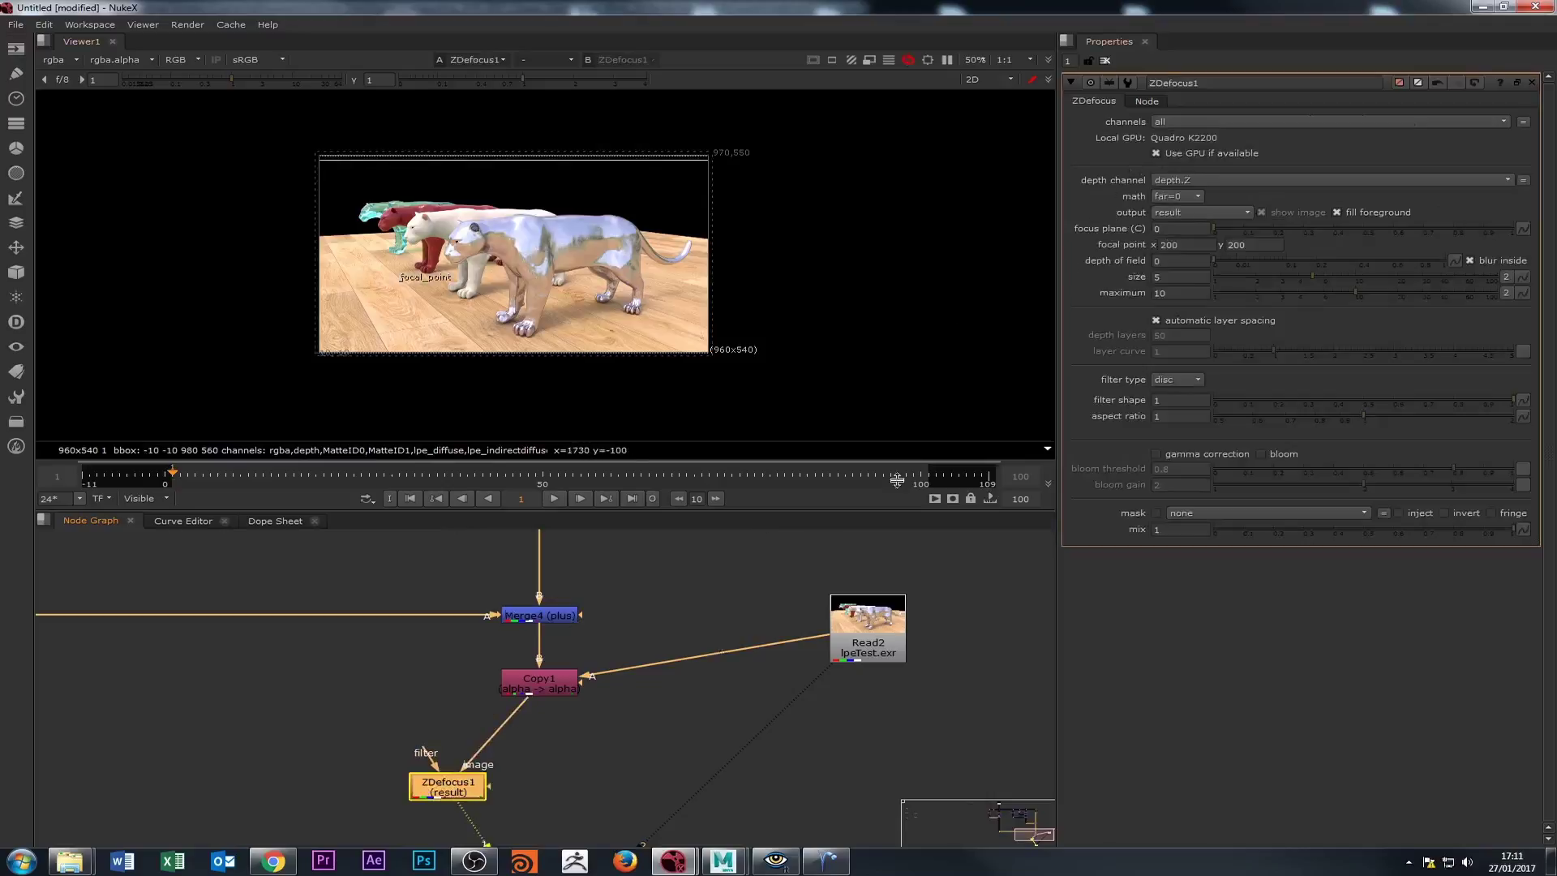
# Review ZDefocus1's depth channel options without changing them, and lower the viewer resolution to 1:8.
pyautogui.click(1187, 180)
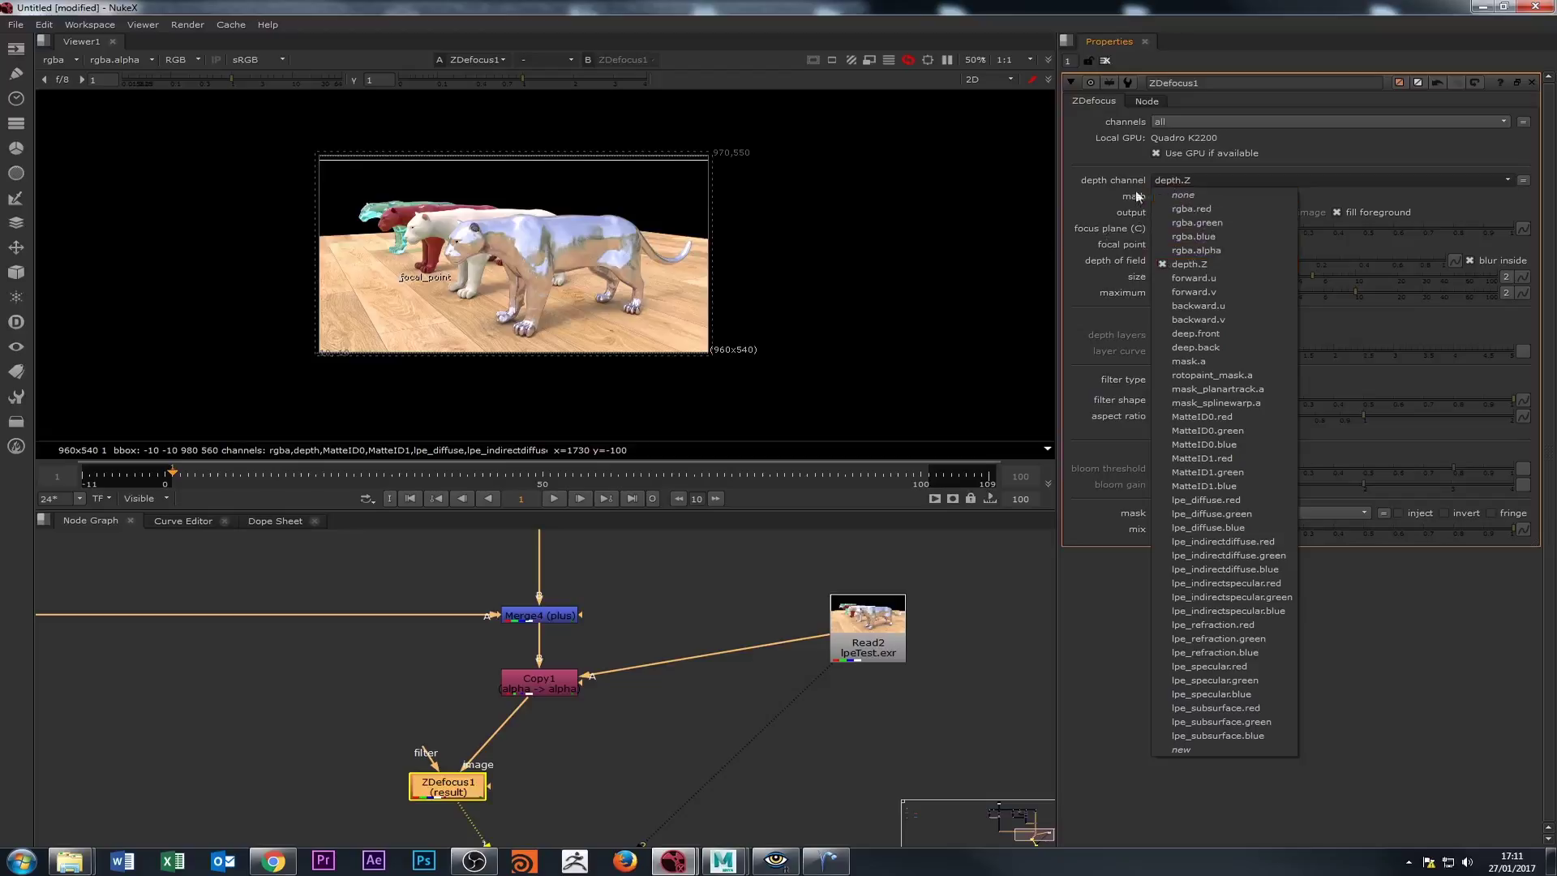
pyautogui.click(868, 228)
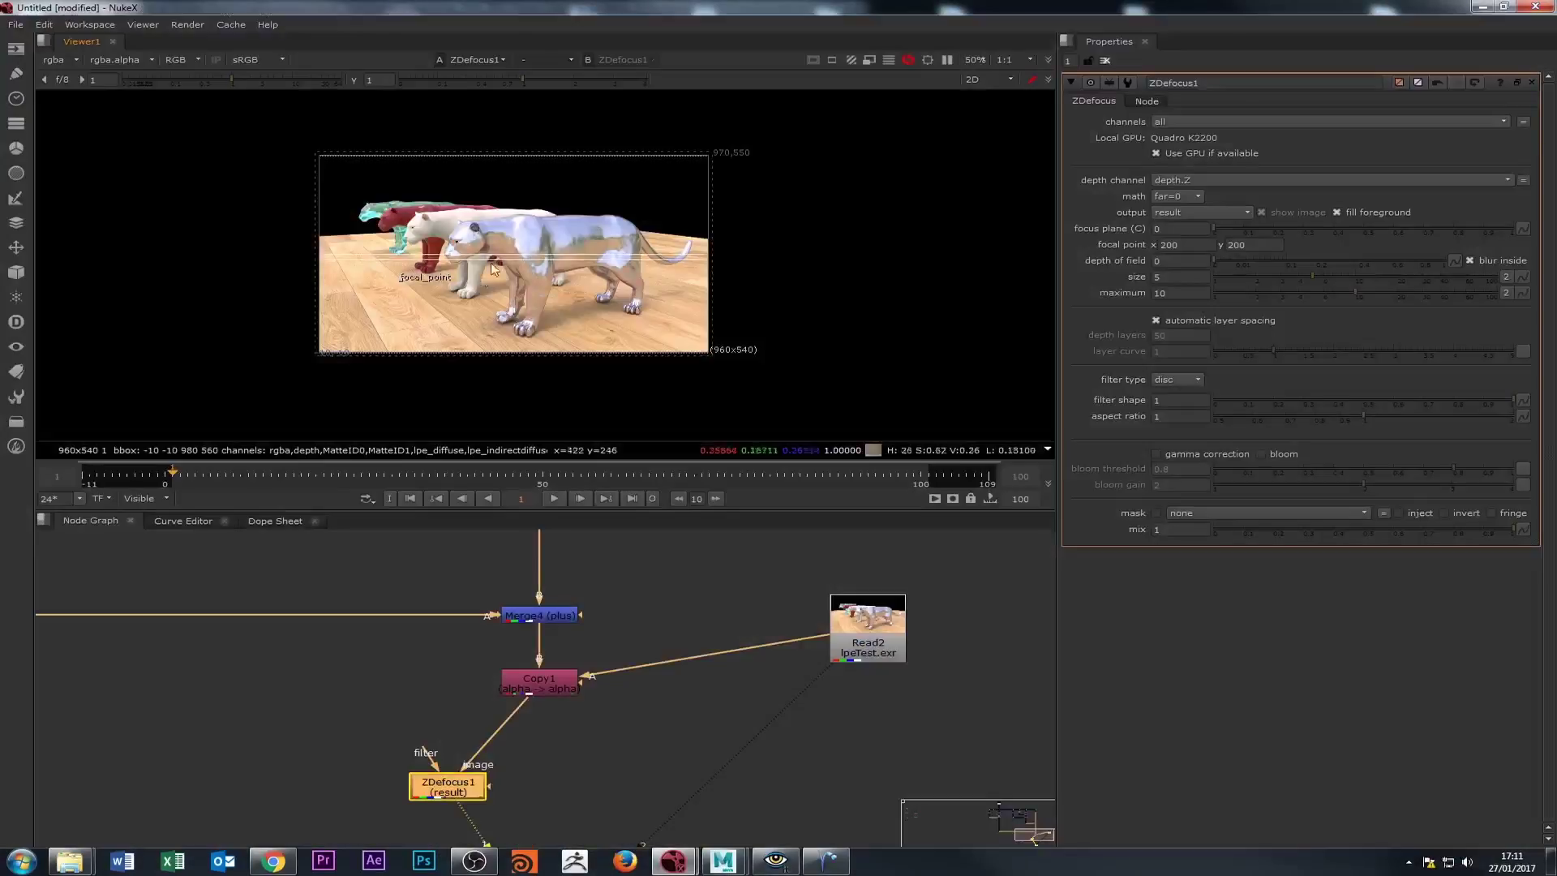
pyautogui.click(1005, 60)
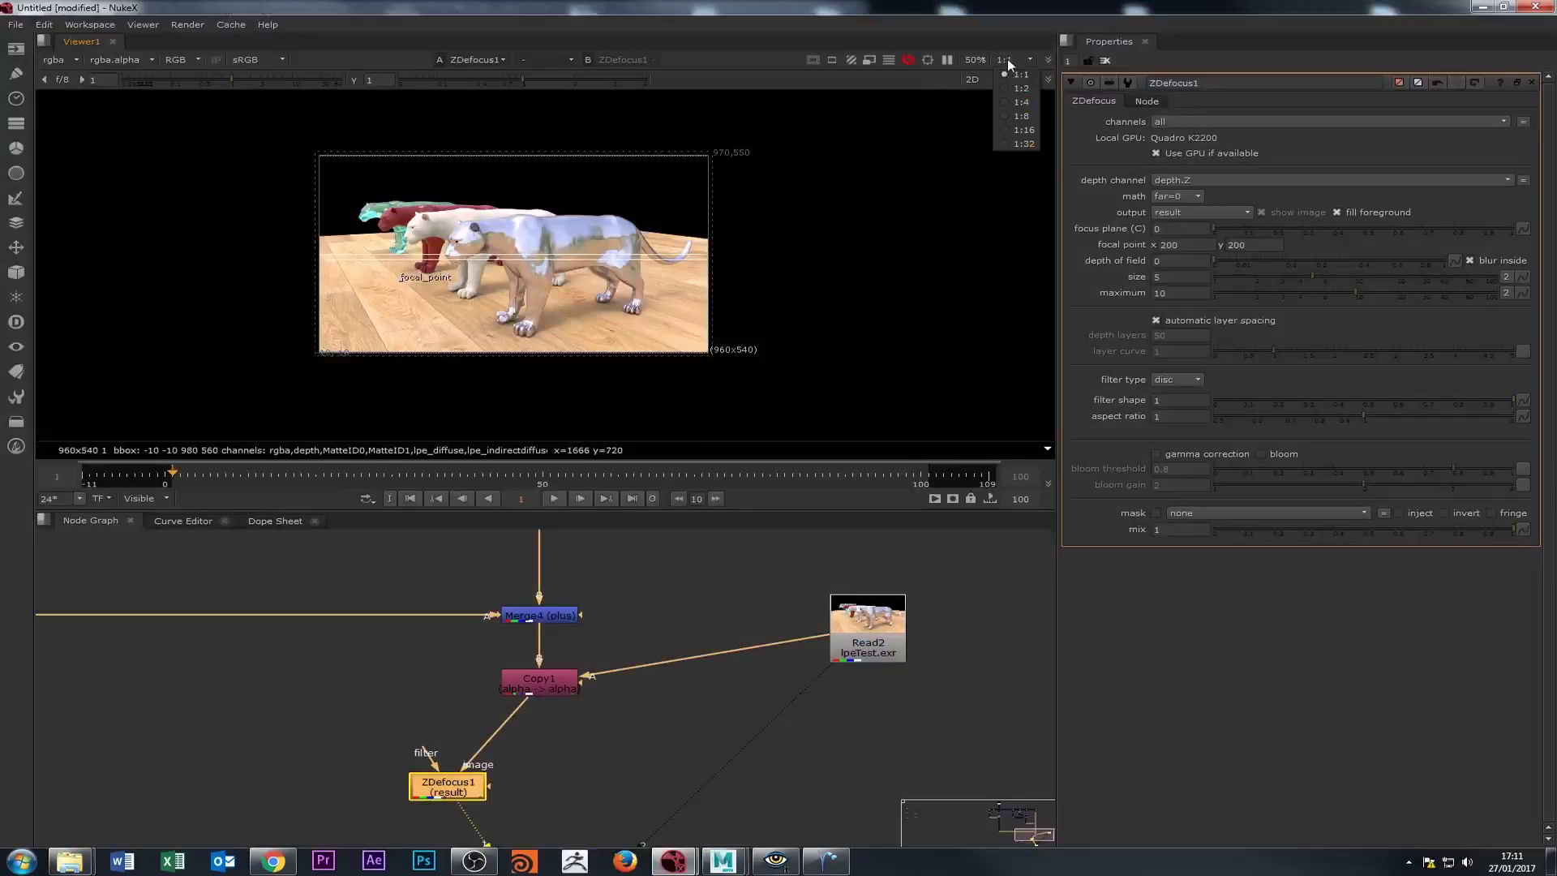
pyautogui.click(1010, 116)
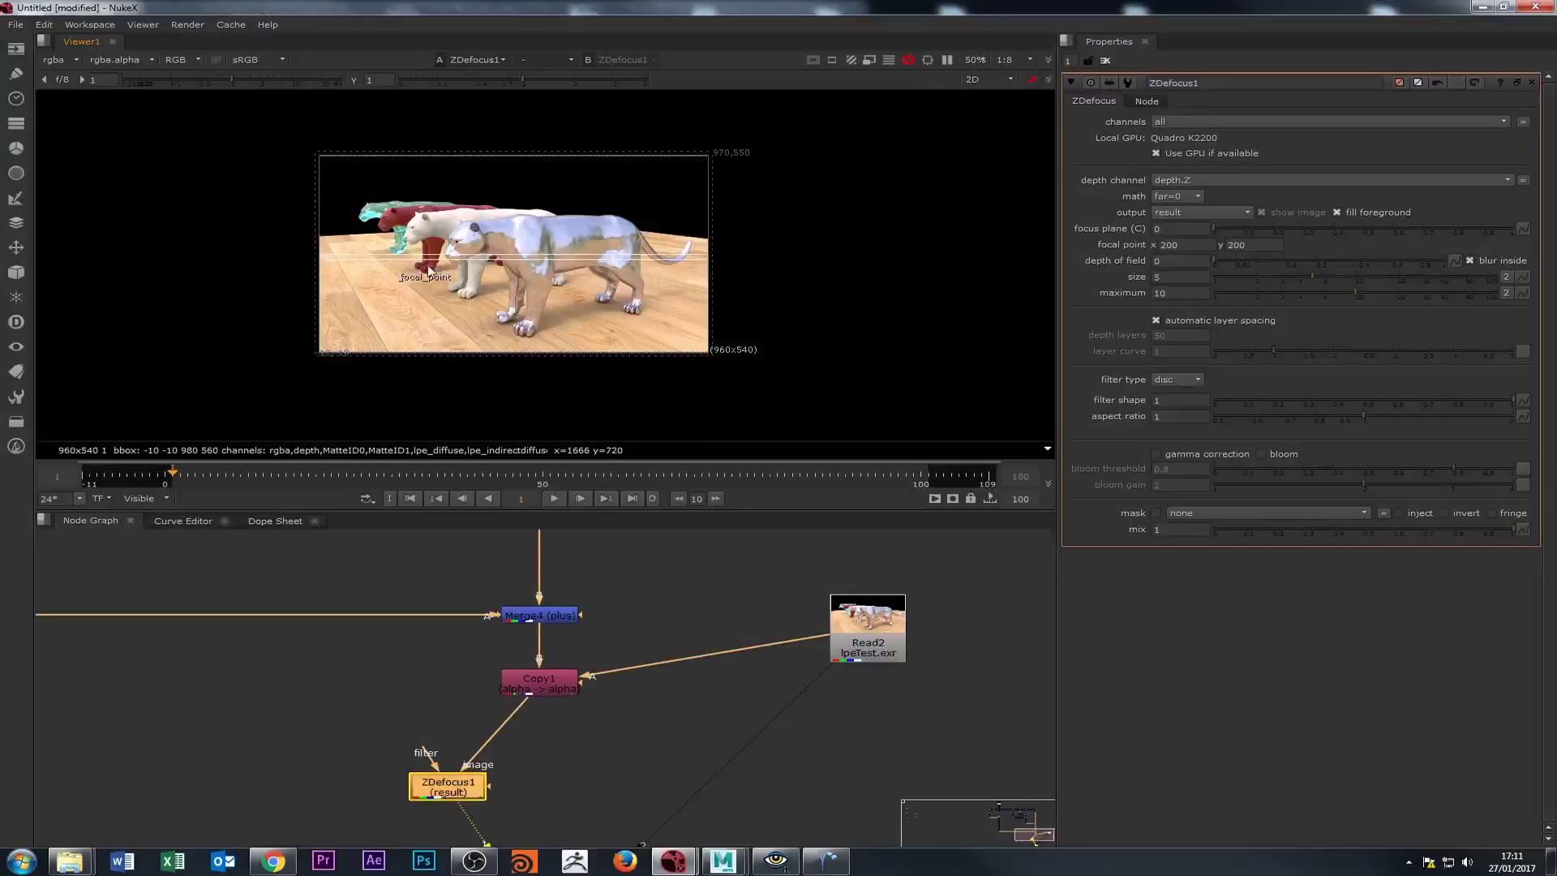
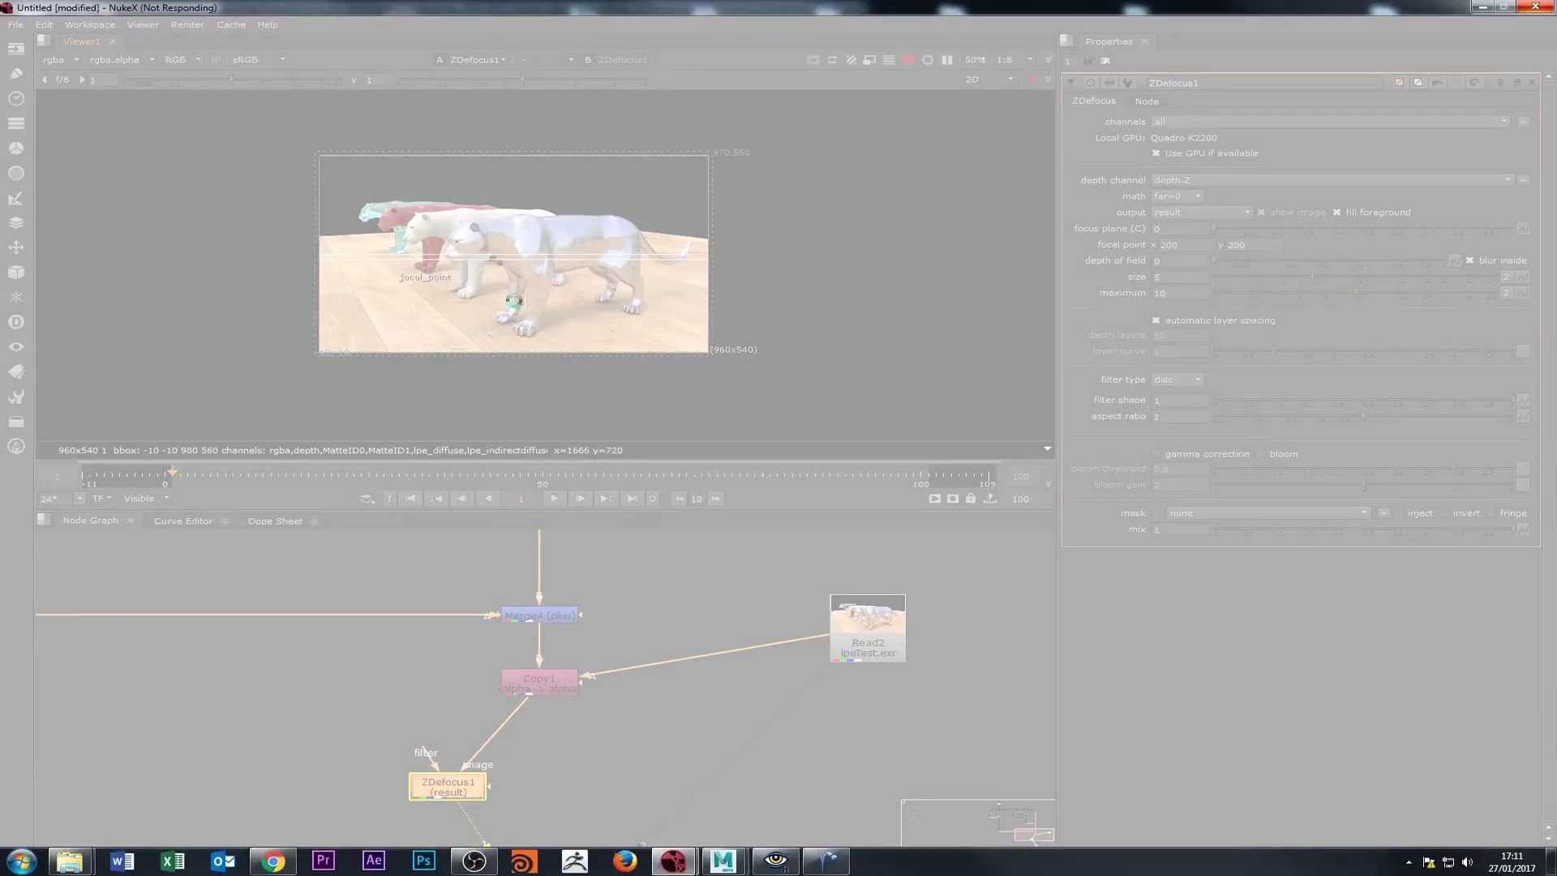
# Close the extra background window and the image viewer holding the lpeTest.exr passes.
pyautogui.moveTo(734, 869)
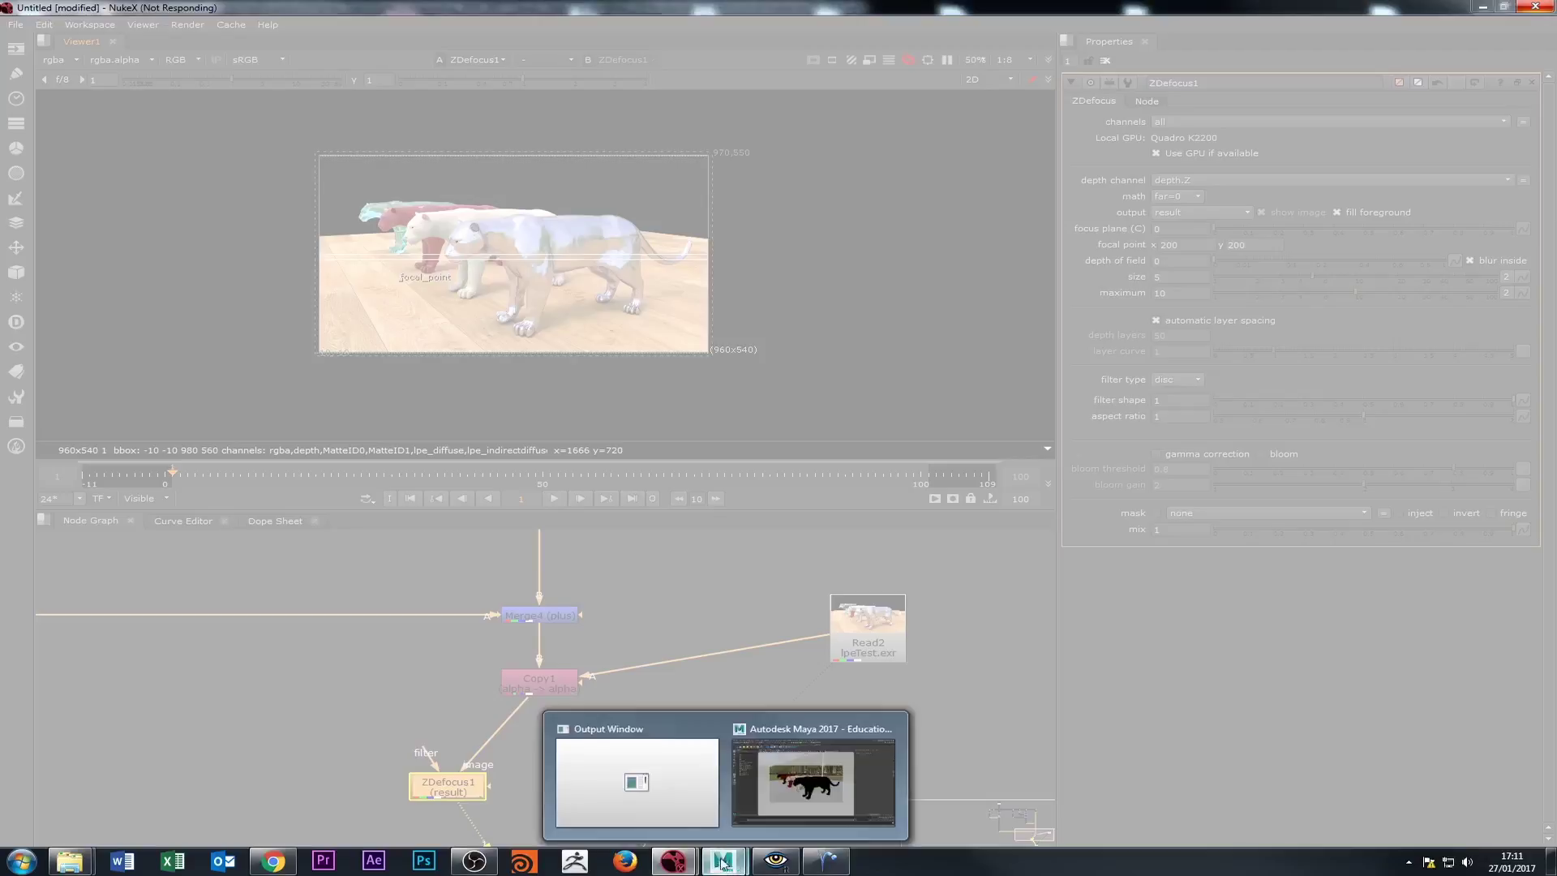
pyautogui.click(825, 861)
pyautogui.click(1199, 101)
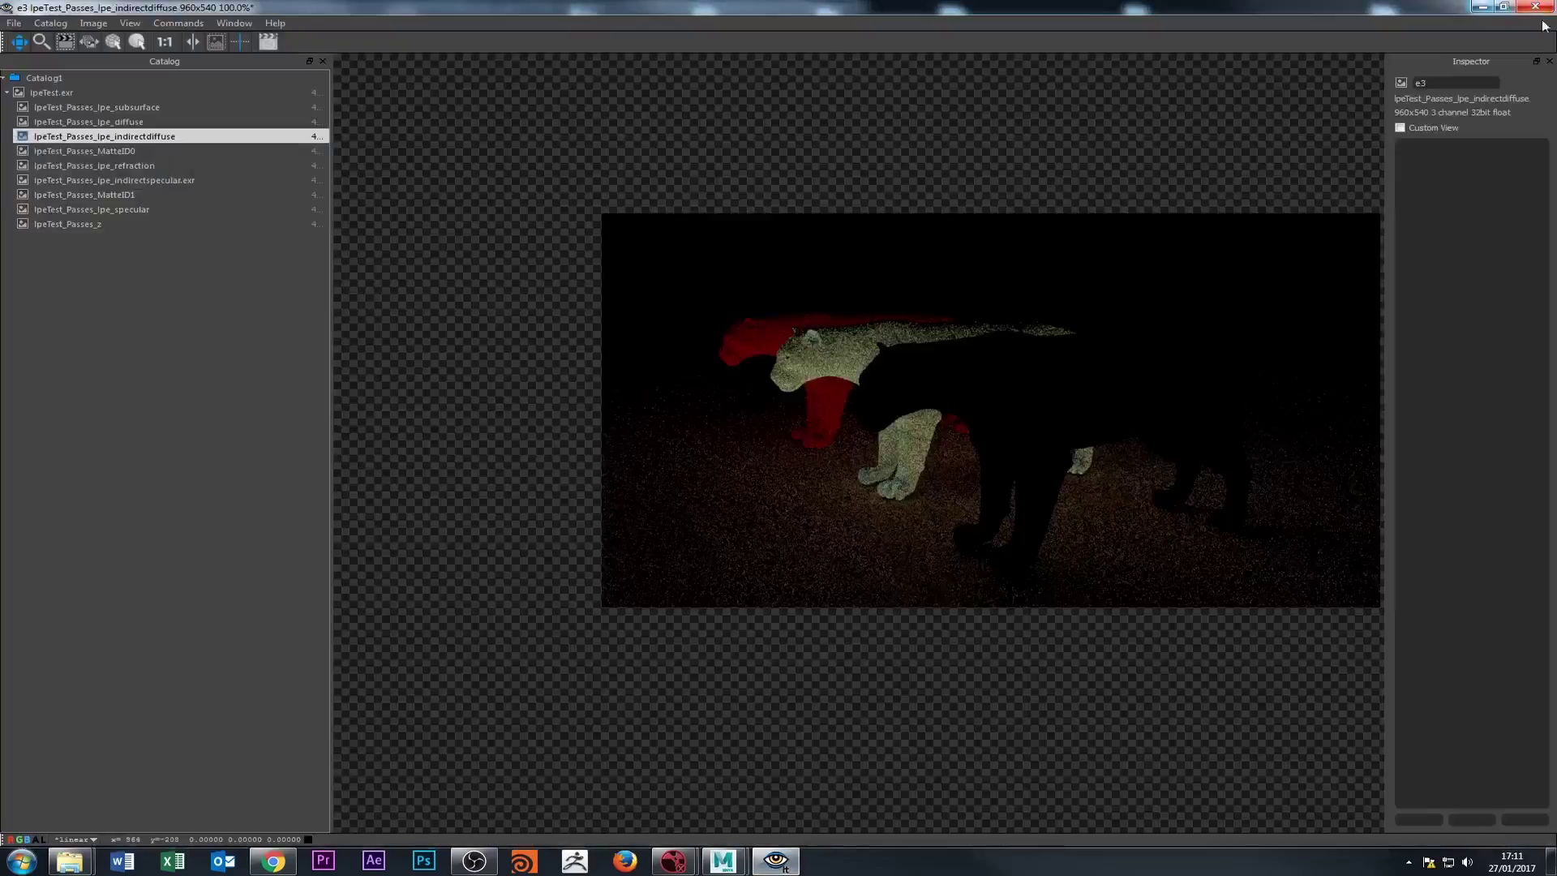
pyautogui.click(1535, 7)
pyautogui.click(811, 451)
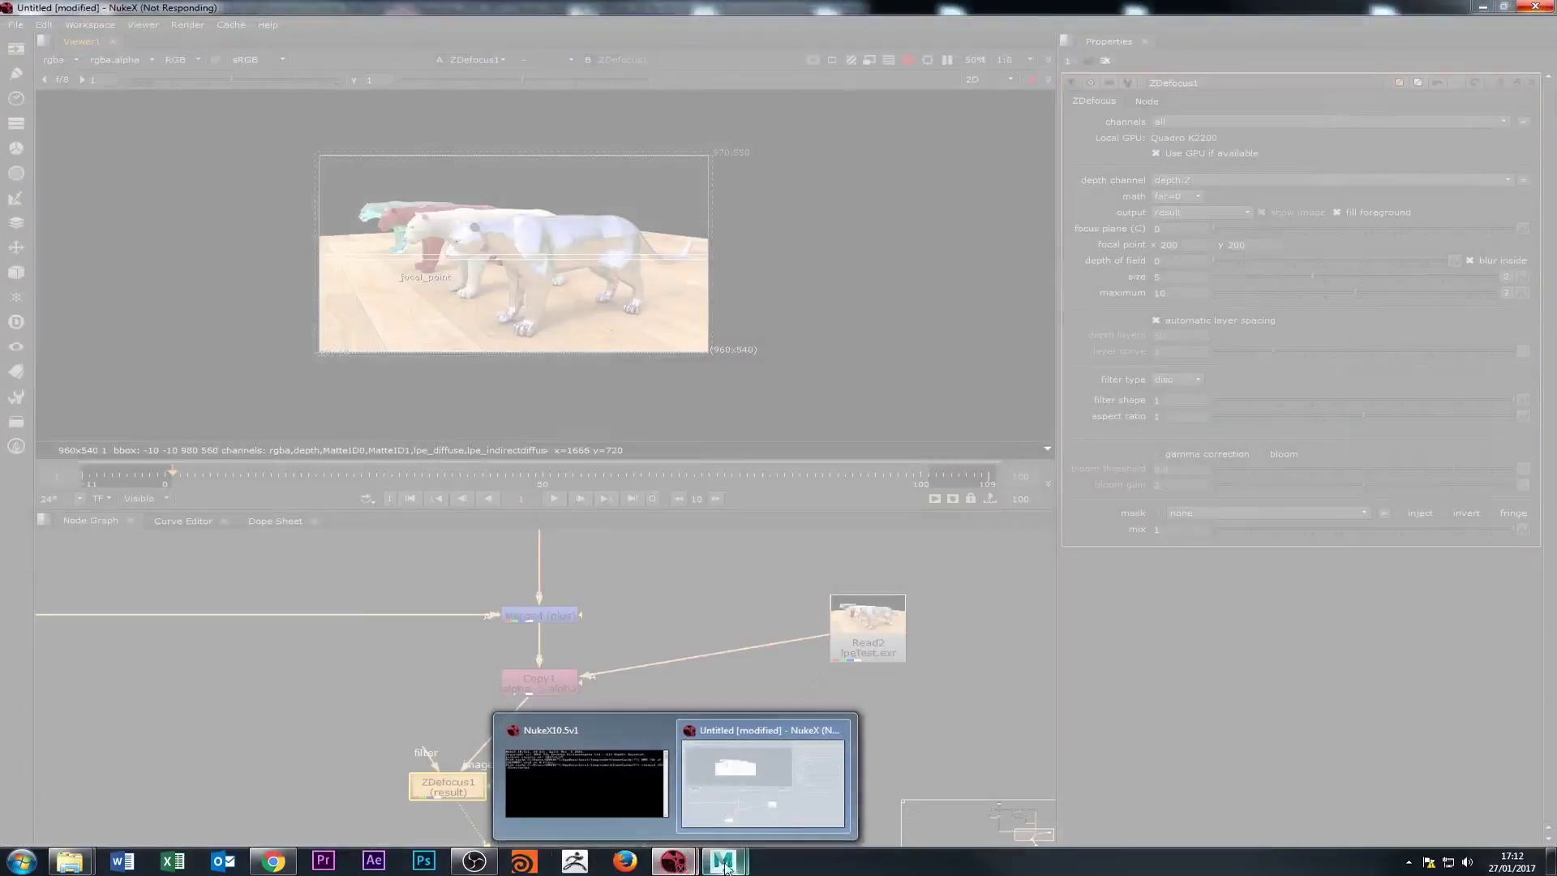
# Switch to Maya, close the RenderMan Controls window, and save the materialsLPEStart.ma scene.
pyautogui.moveTo(725, 868)
pyautogui.click(779, 779)
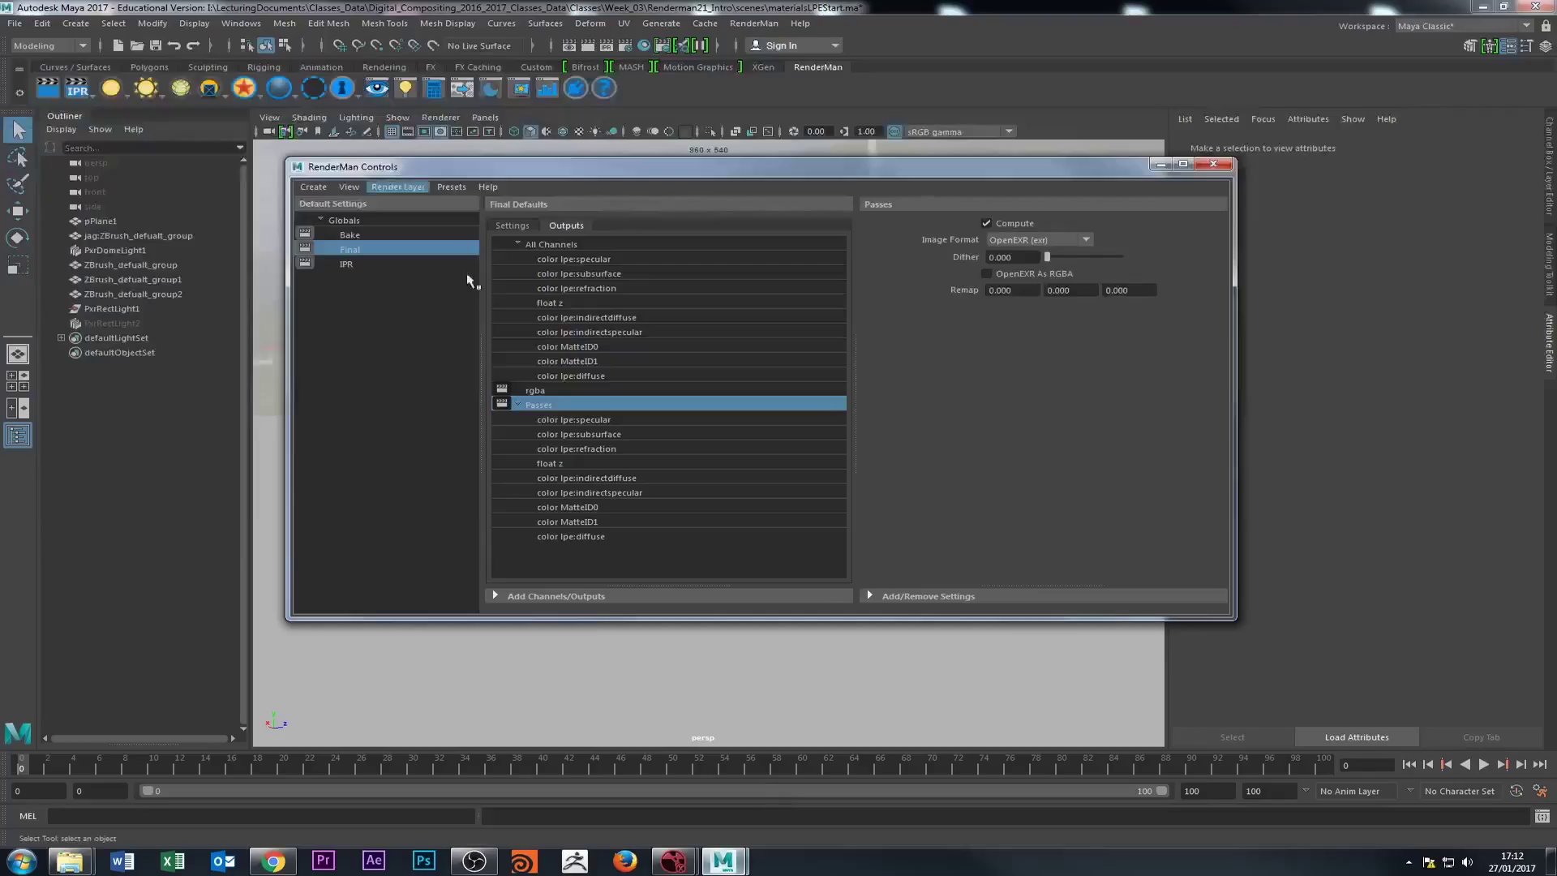
pyautogui.click(1214, 165)
pyautogui.hotkey('ctrl', 's')
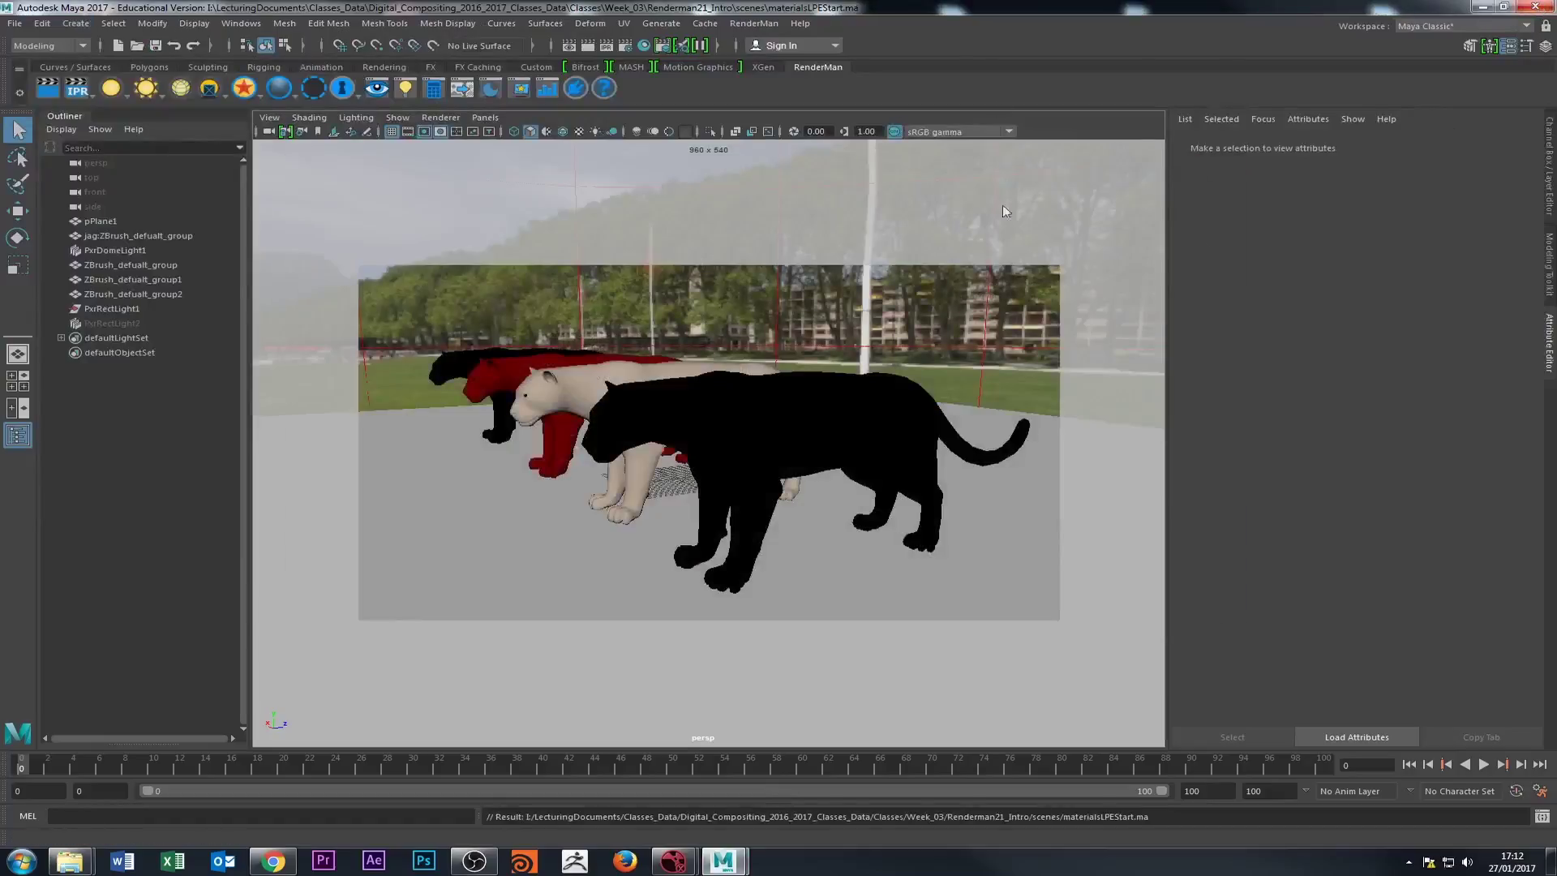
# Switch to NukeX, check the running processes in Windows Task Manager, and return to the node graph.
pyautogui.click(675, 861)
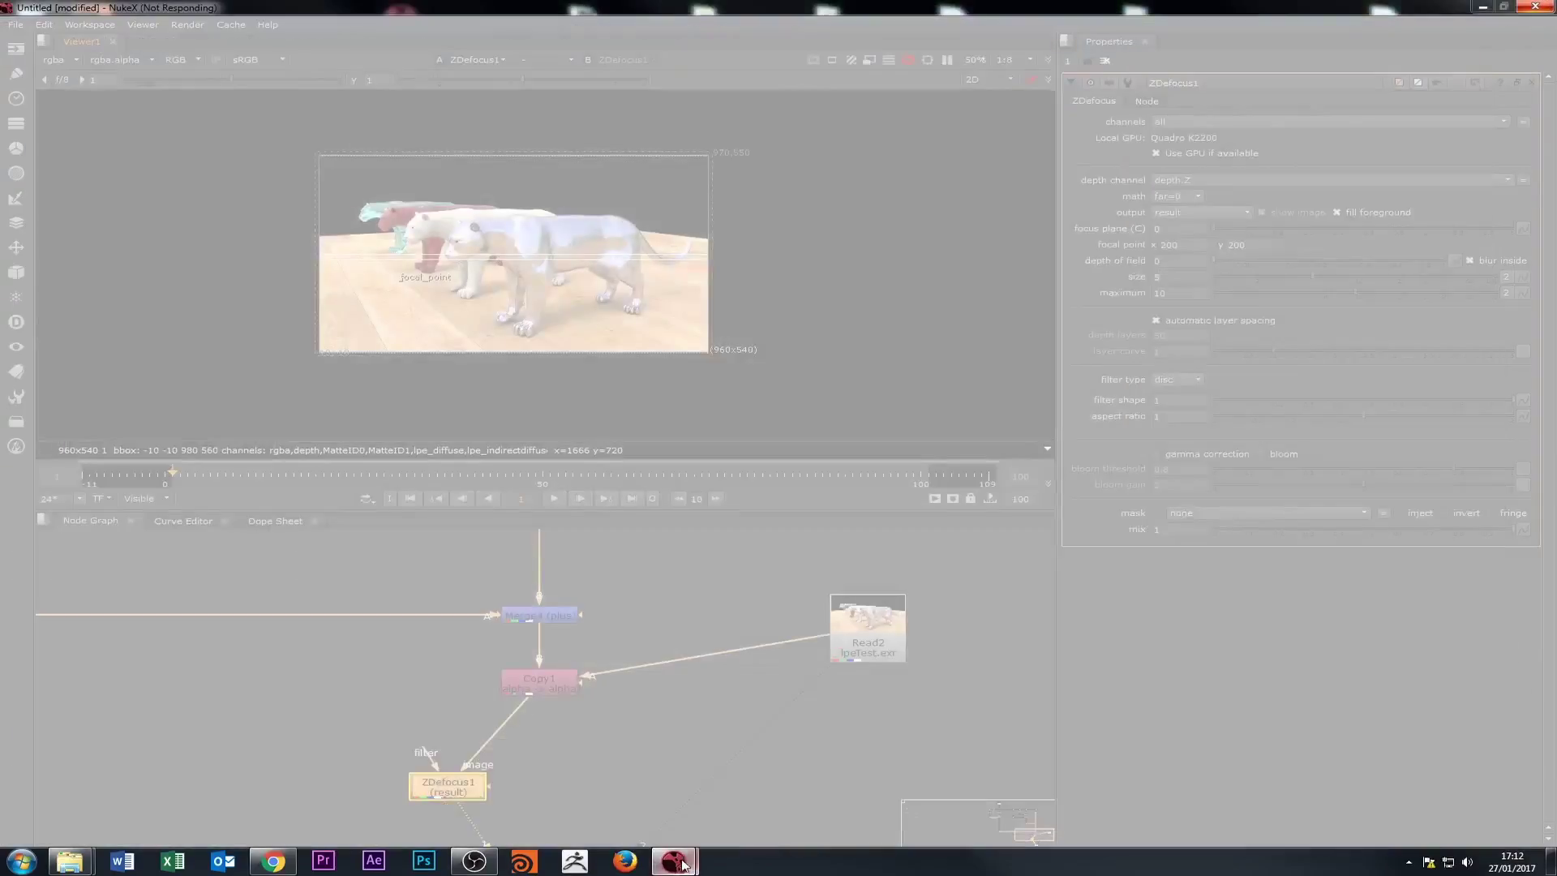
pyautogui.click(679, 820)
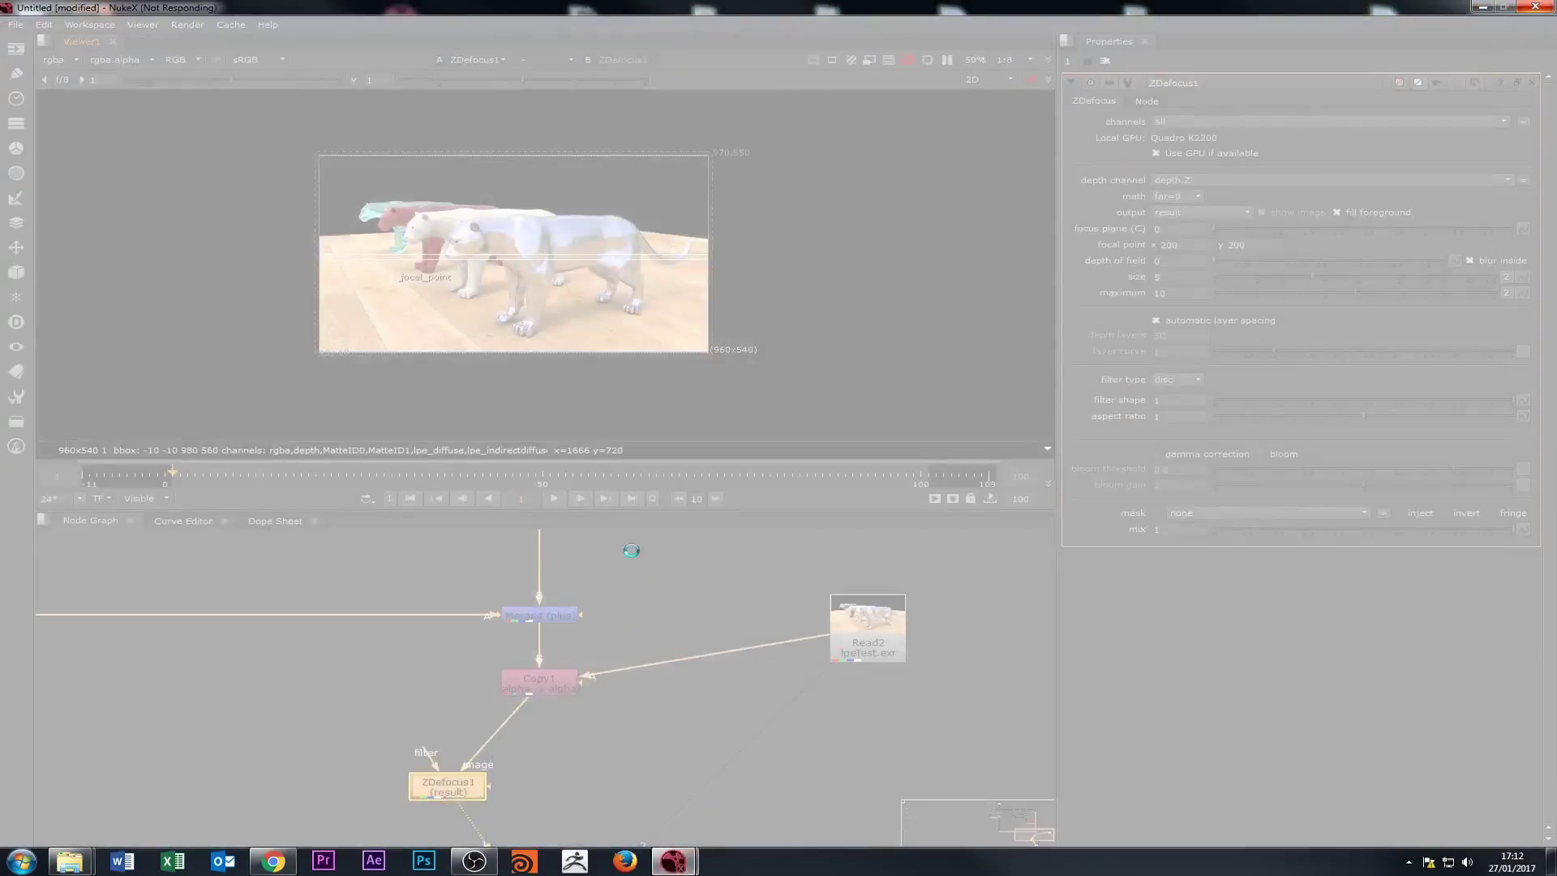
pyautogui.rightClick(793, 861)
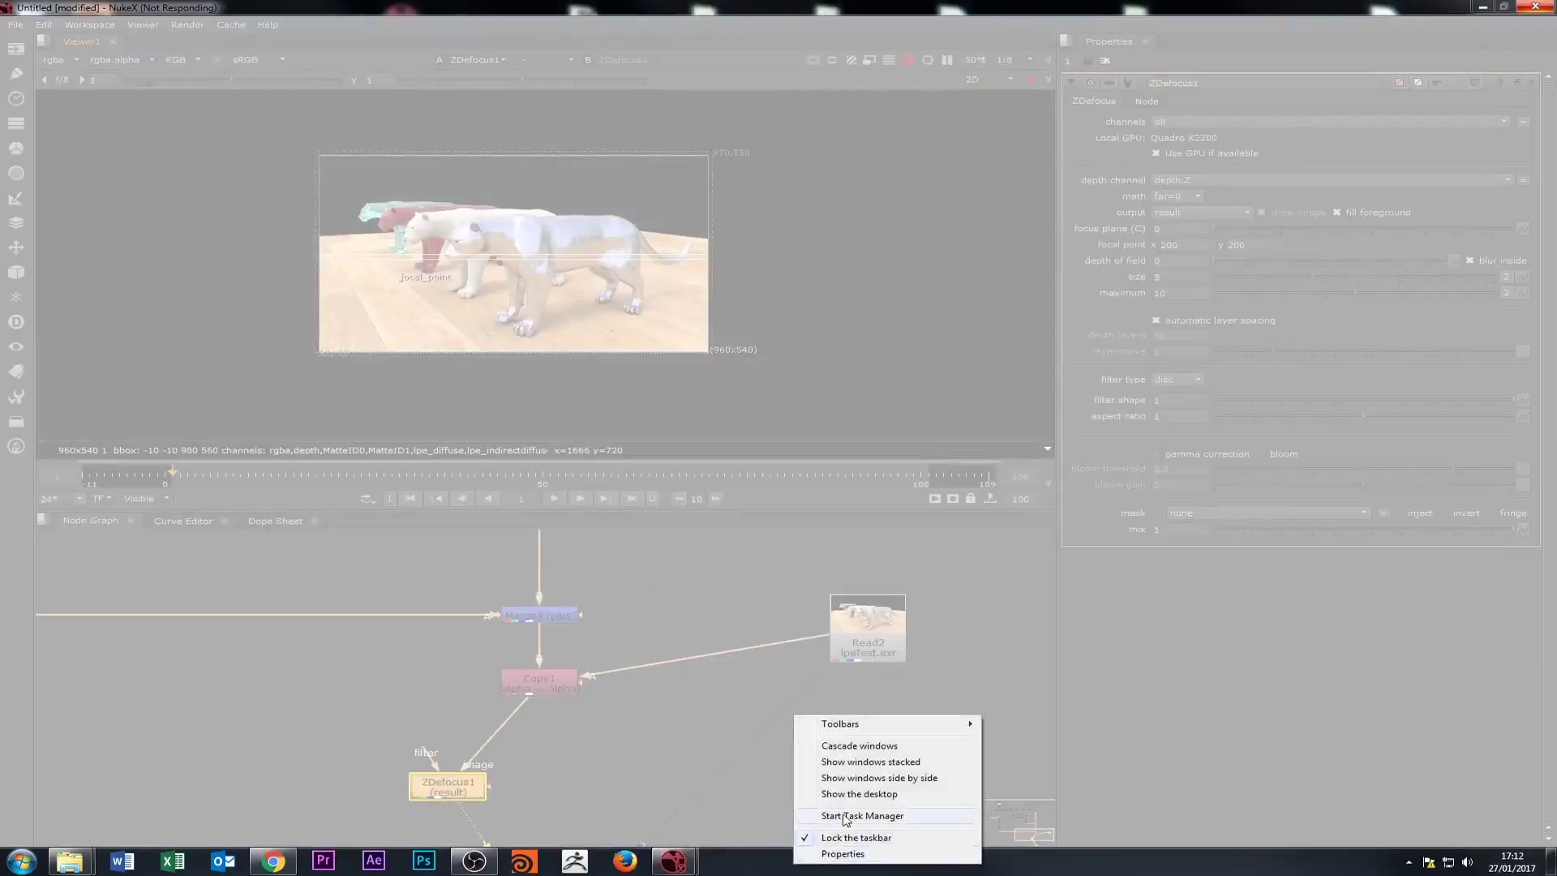
pyautogui.click(848, 815)
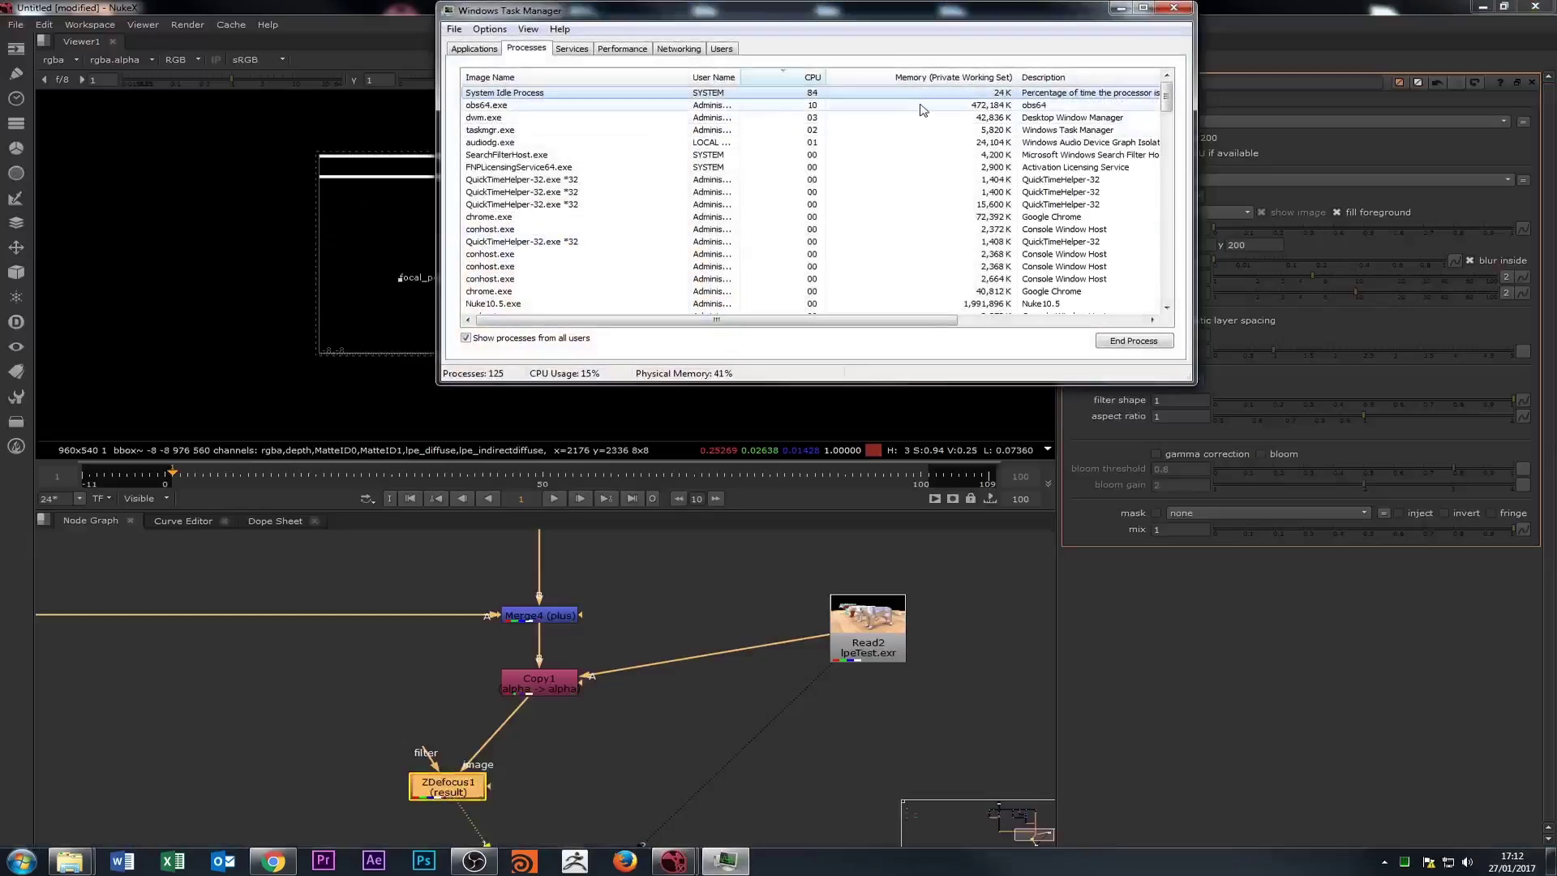
pyautogui.click(377, 607)
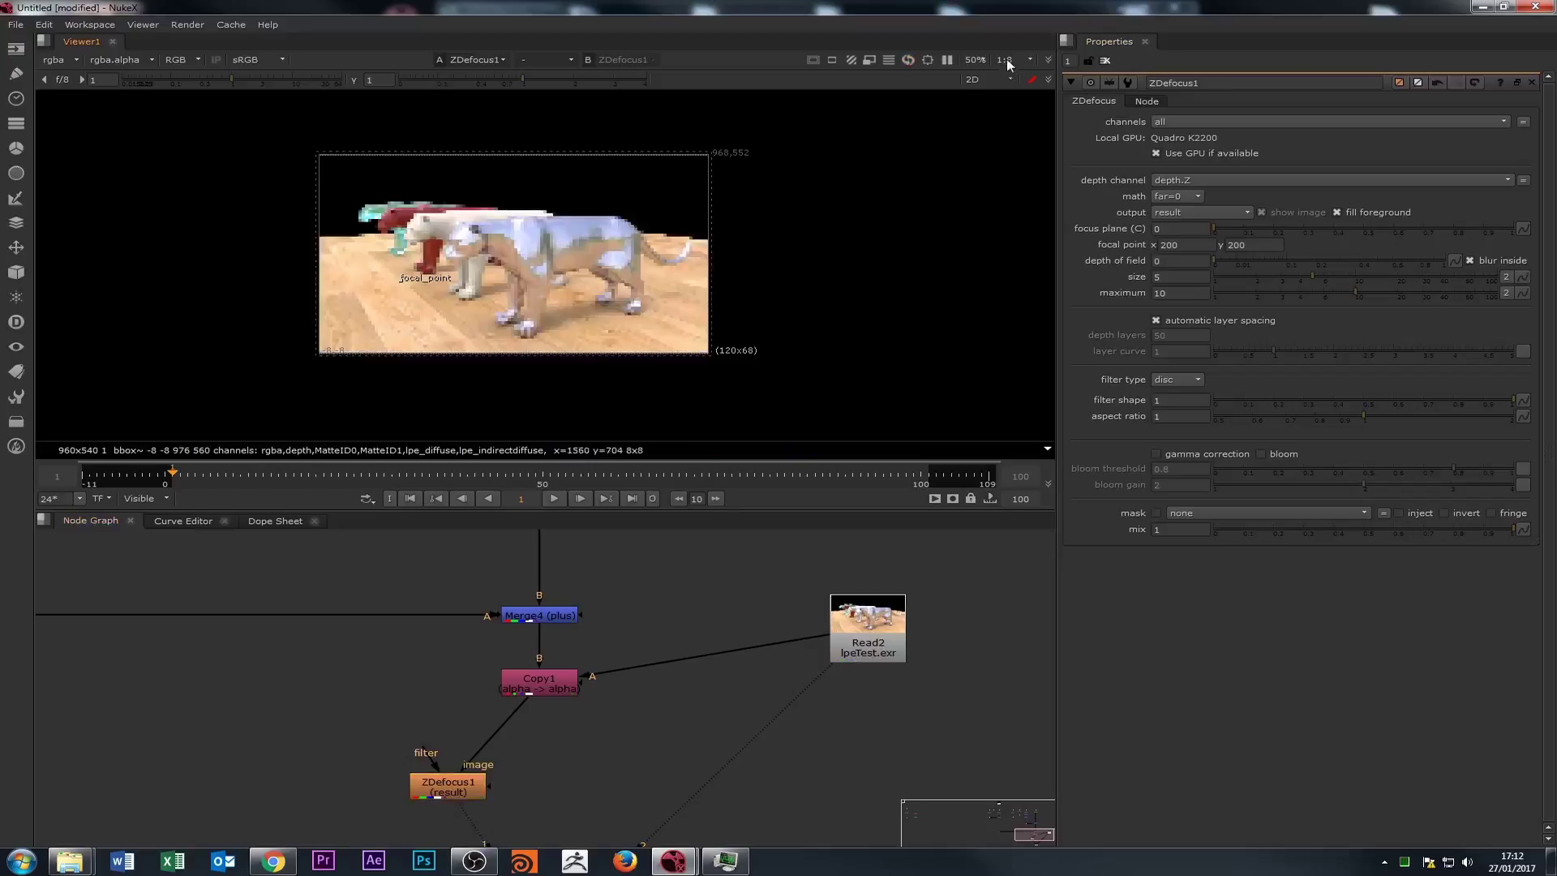
# View Copy1's output, check its alpha channel, and switch the viewer to the depth layer.
pyautogui.scroll(2, 426, 278)
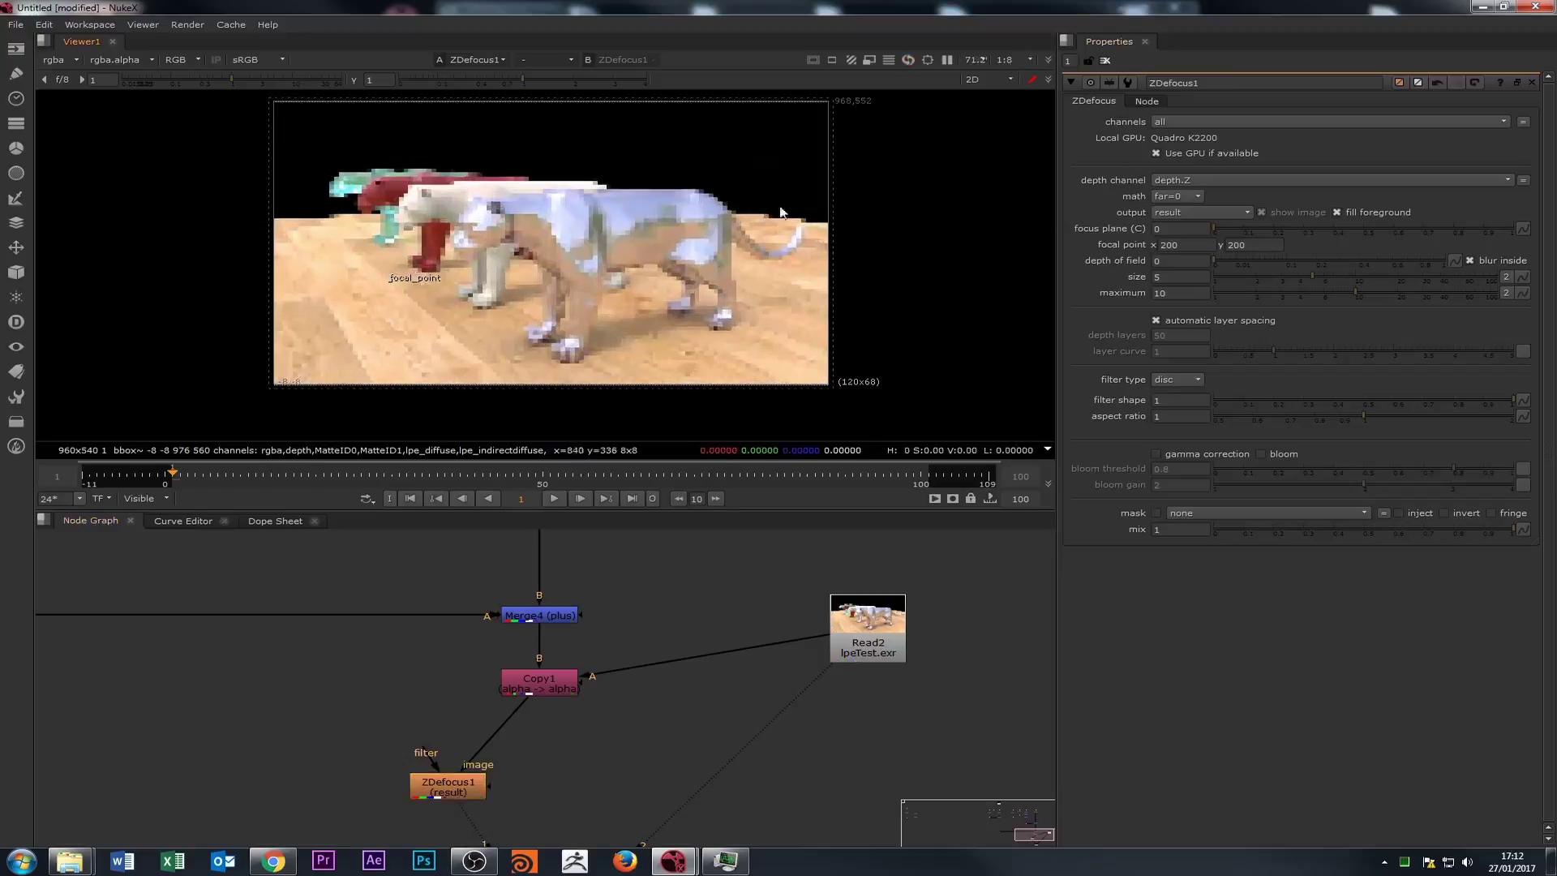
pyautogui.click(523, 681)
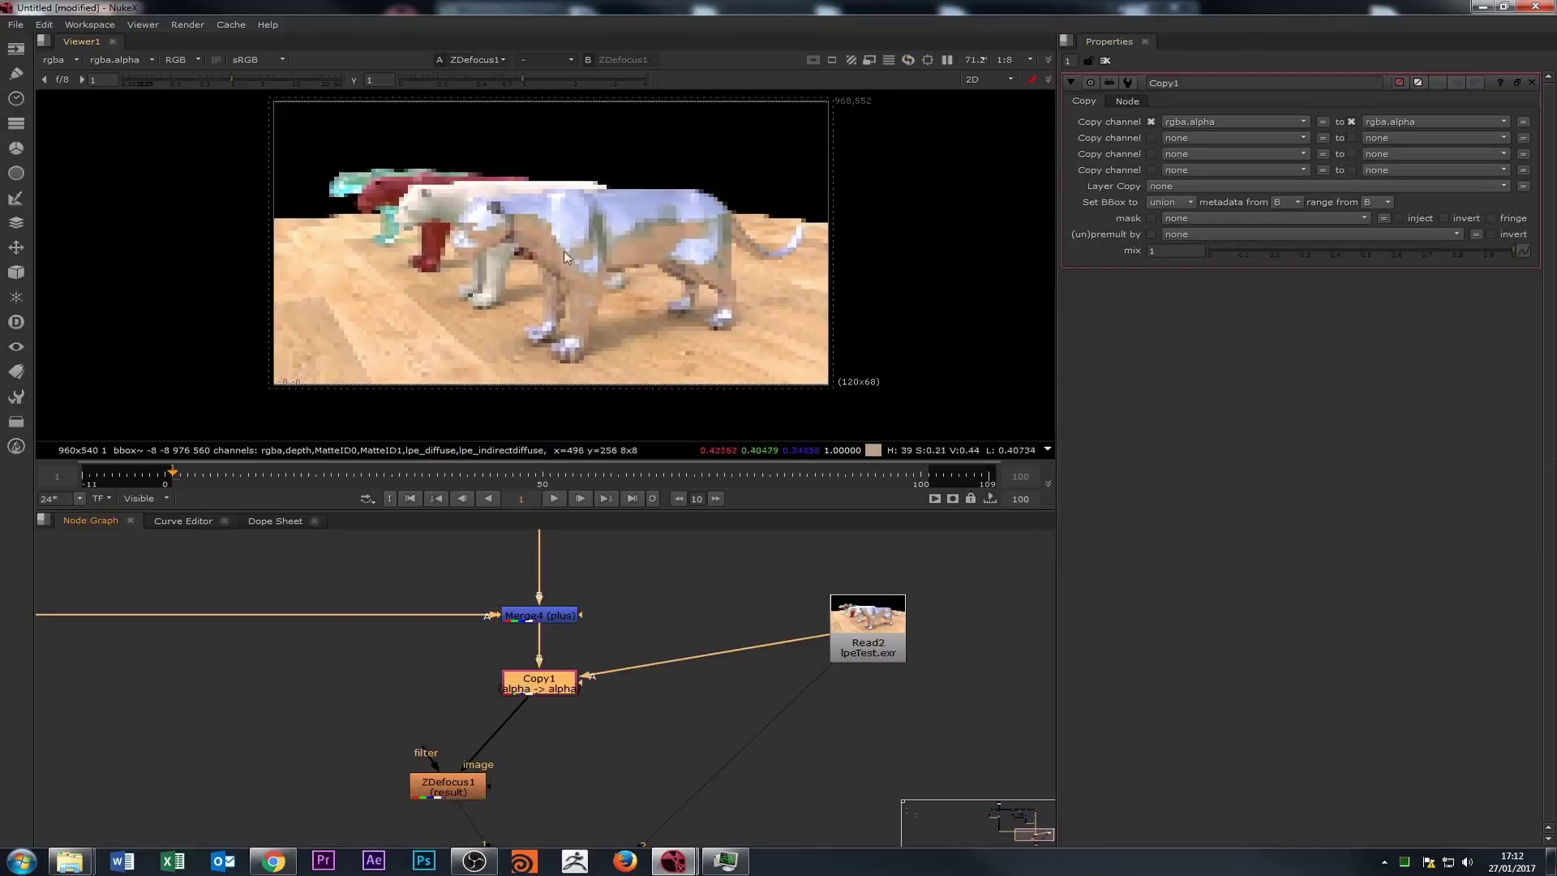
pyautogui.scroll(-3, 563, 250)
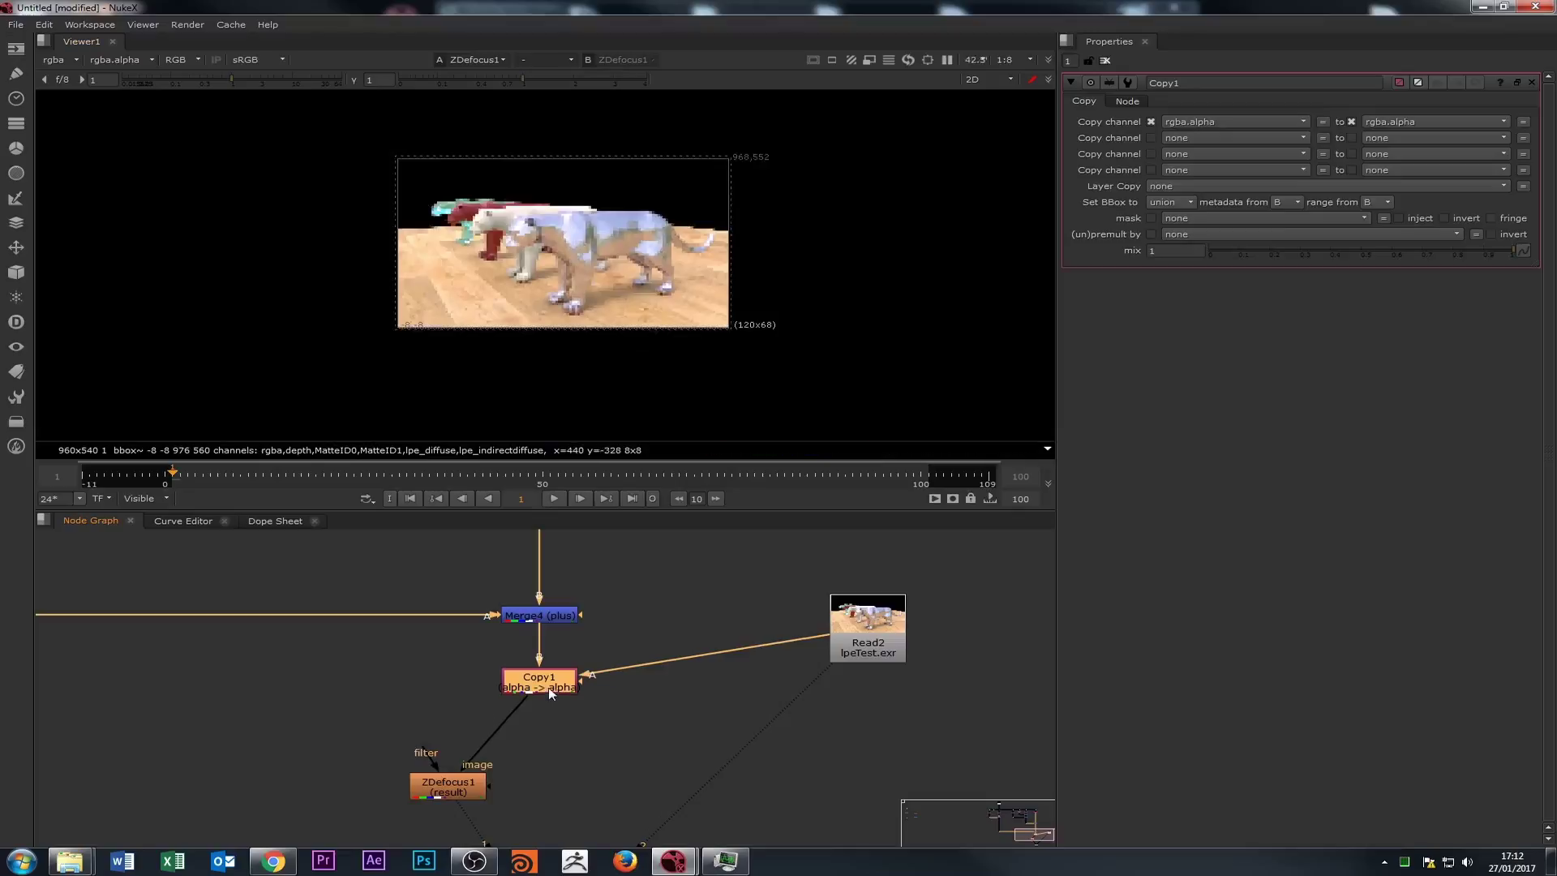
pyautogui.press('1')
pyautogui.press('a')
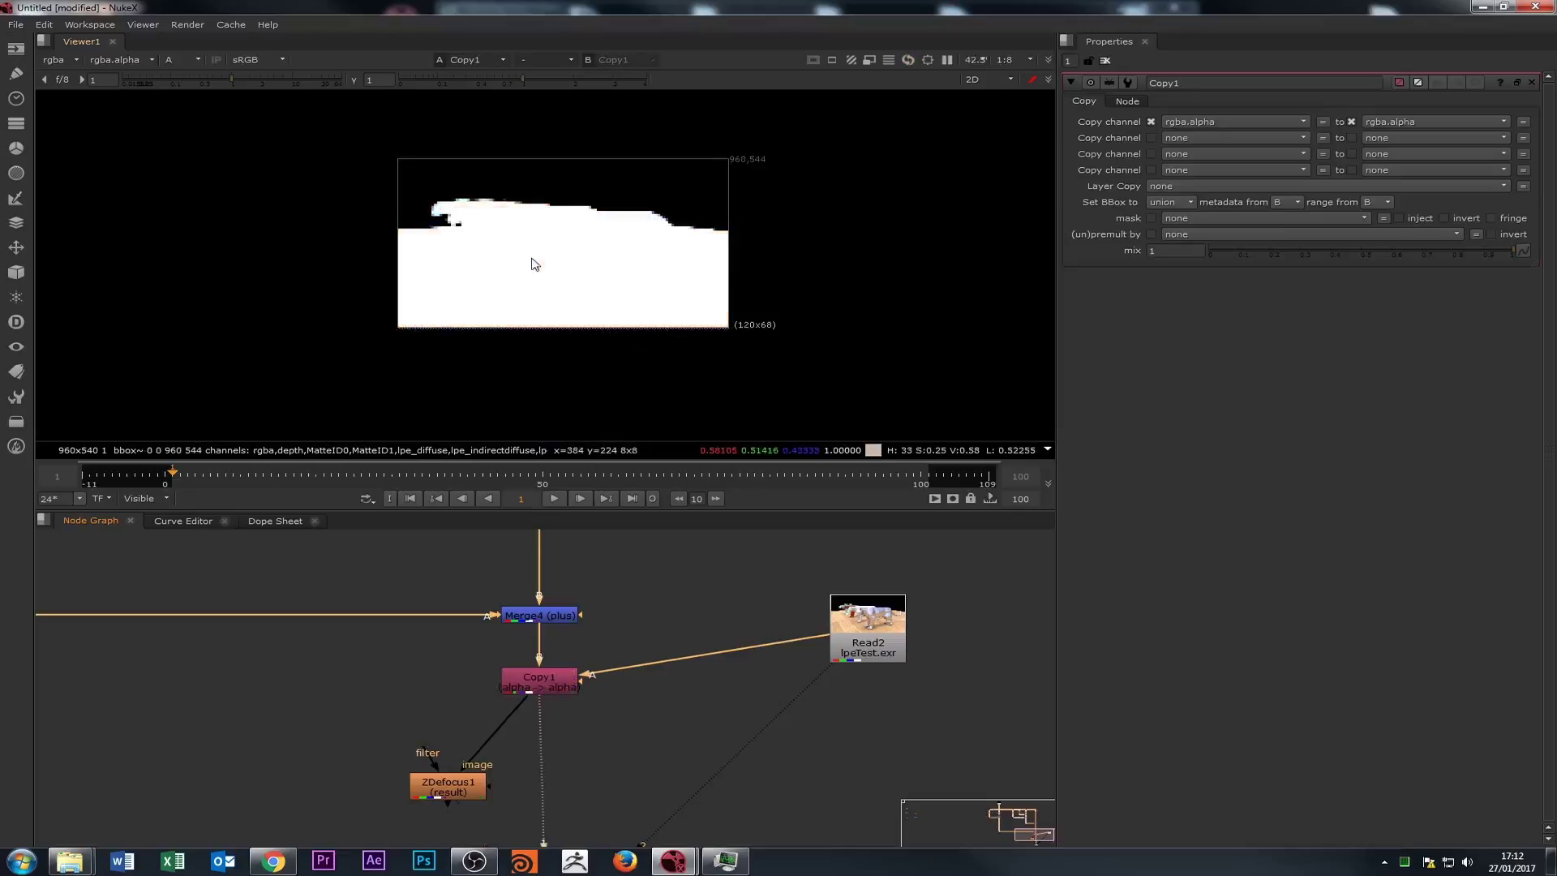
pyautogui.press('a')
pyautogui.click(57, 61)
pyautogui.click(69, 136)
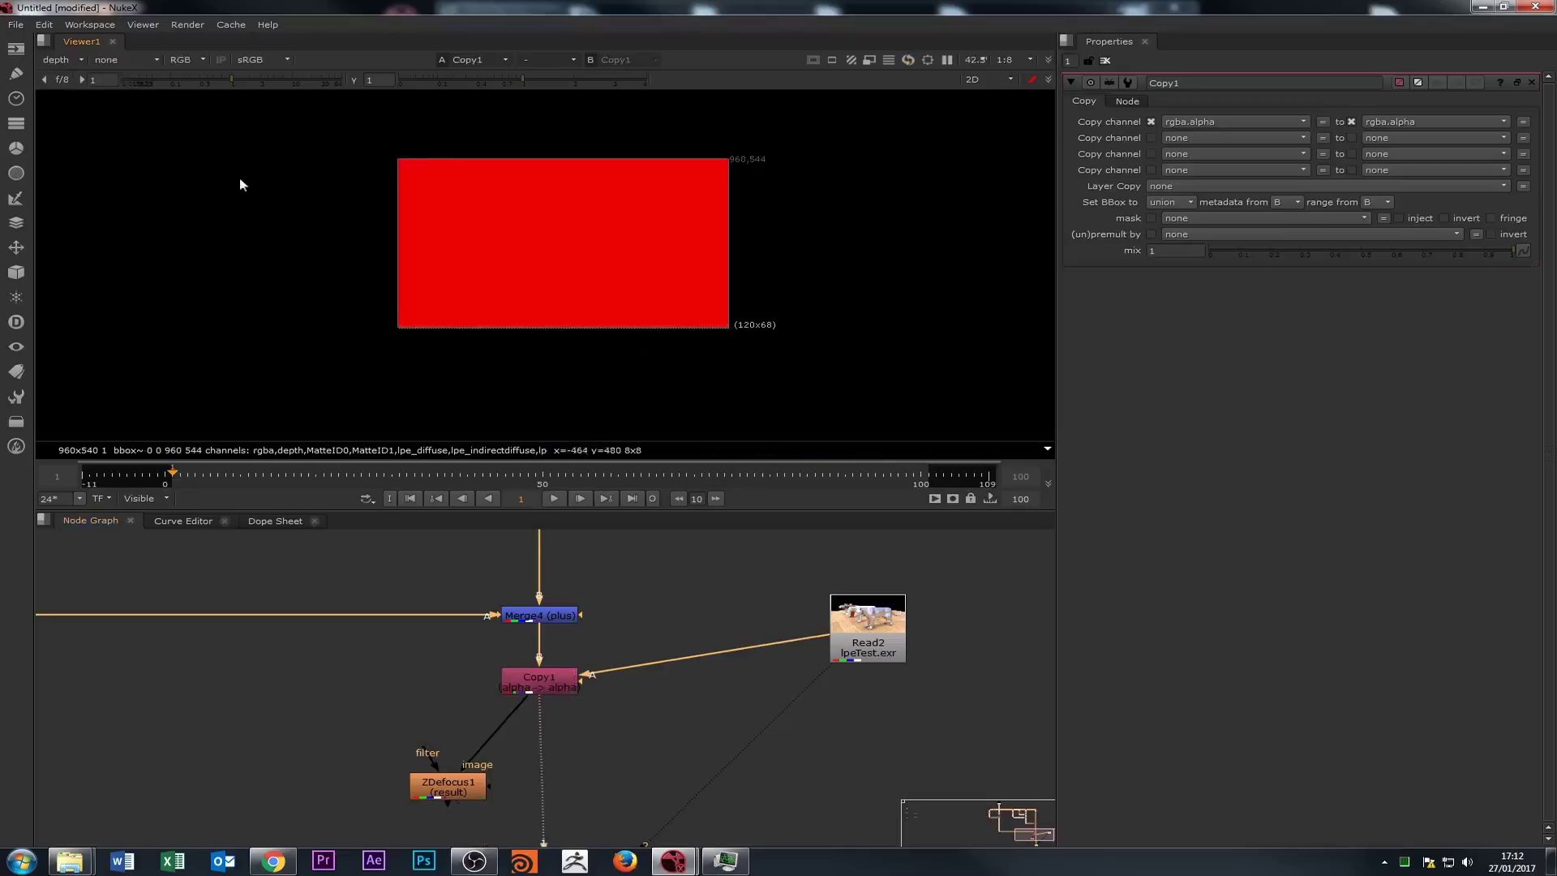
# Switch the viewer back to the rgba layer of Copy1.
pyautogui.click(57, 61)
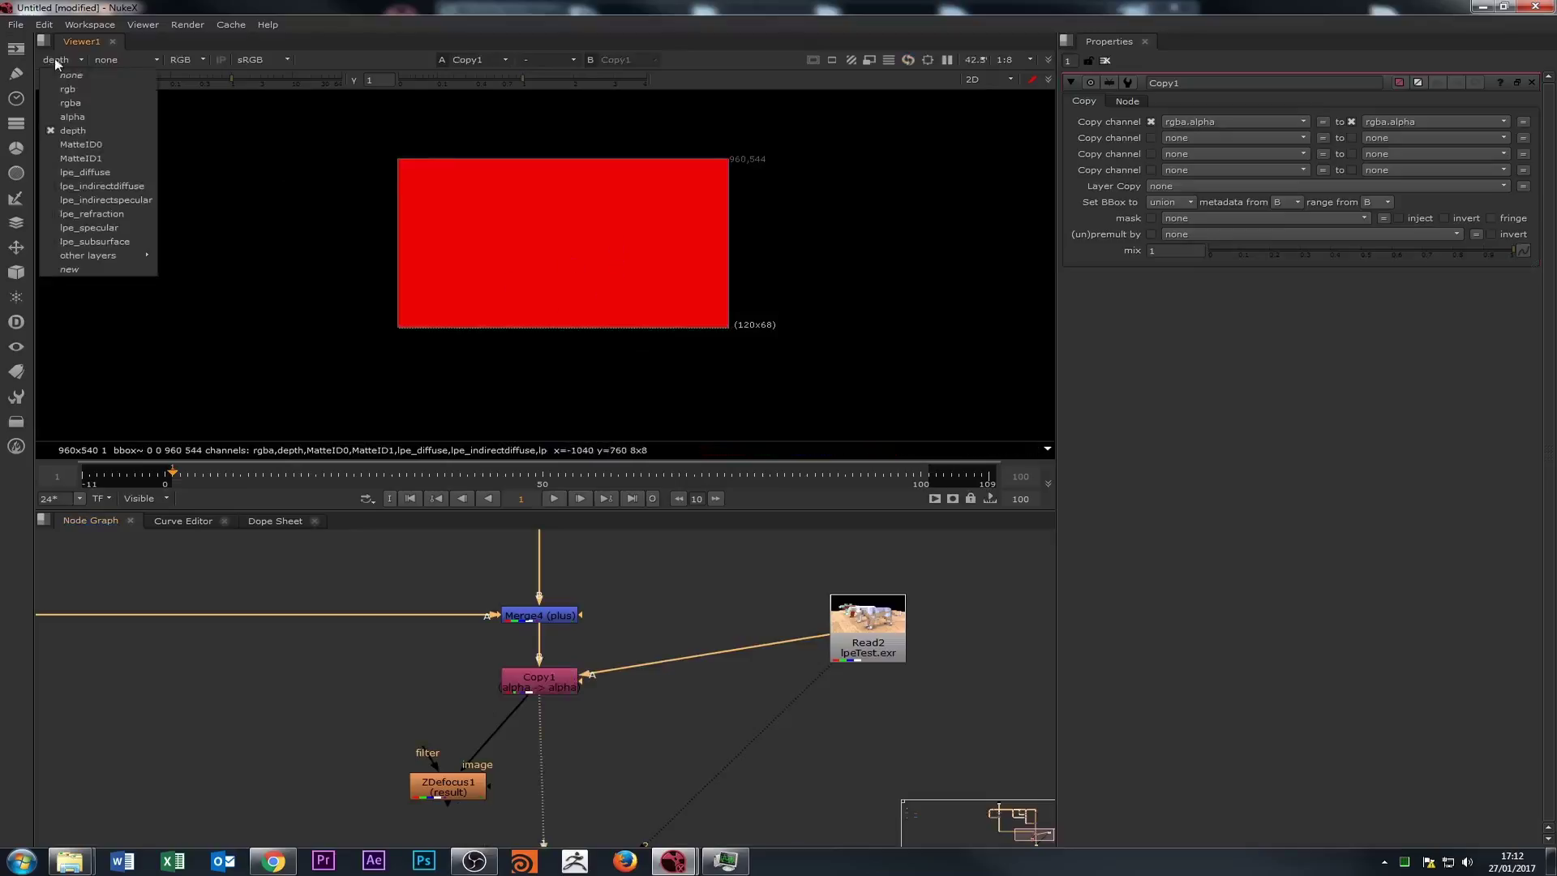
pyautogui.click(67, 103)
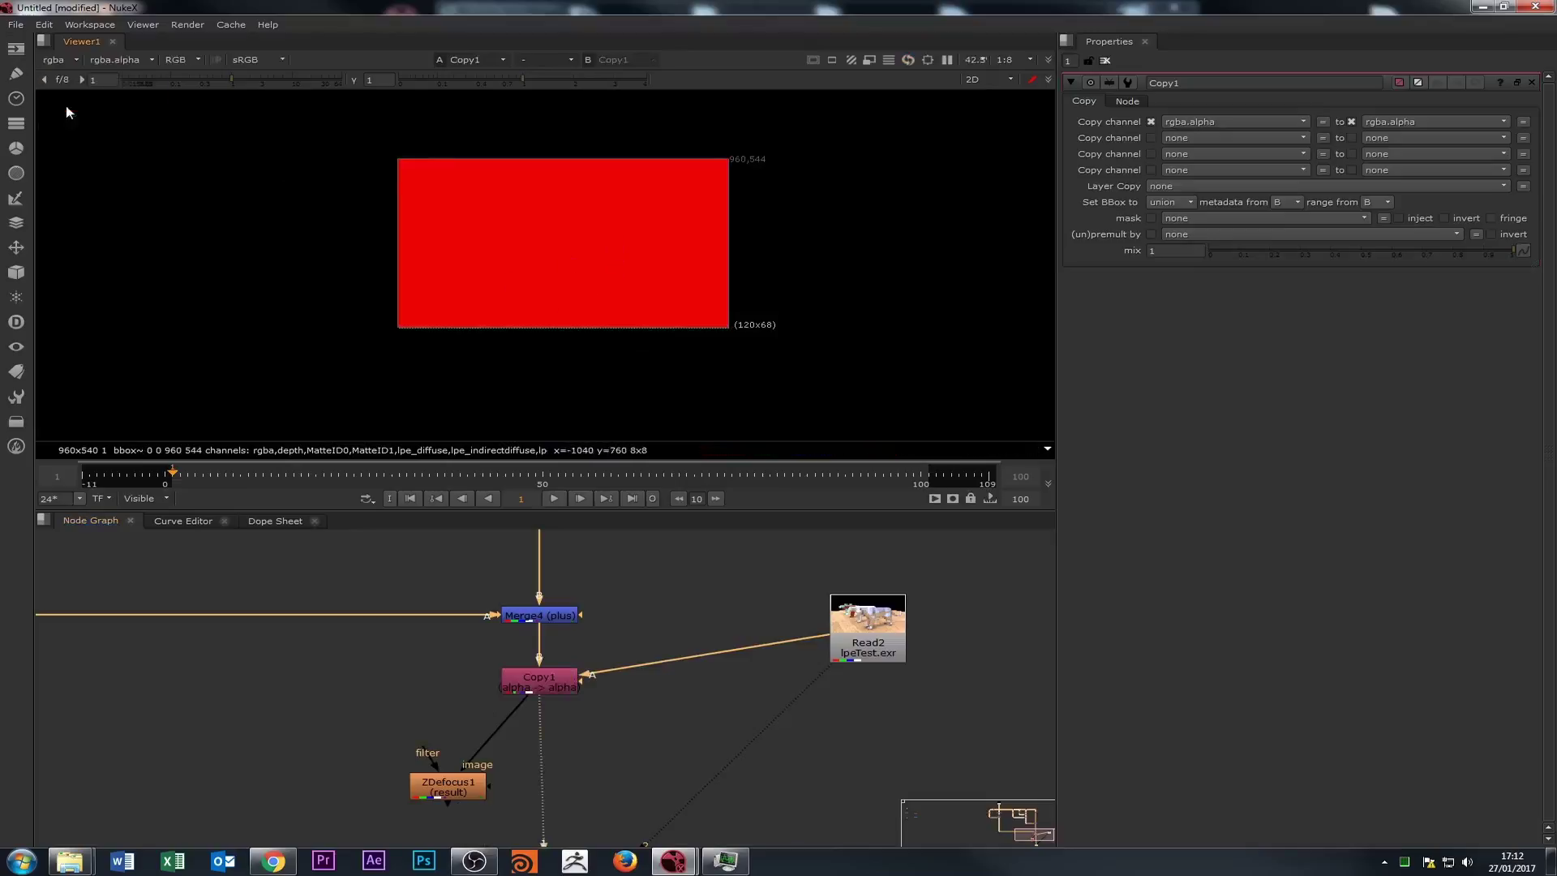
pyautogui.click(544, 687)
pyautogui.click(545, 692)
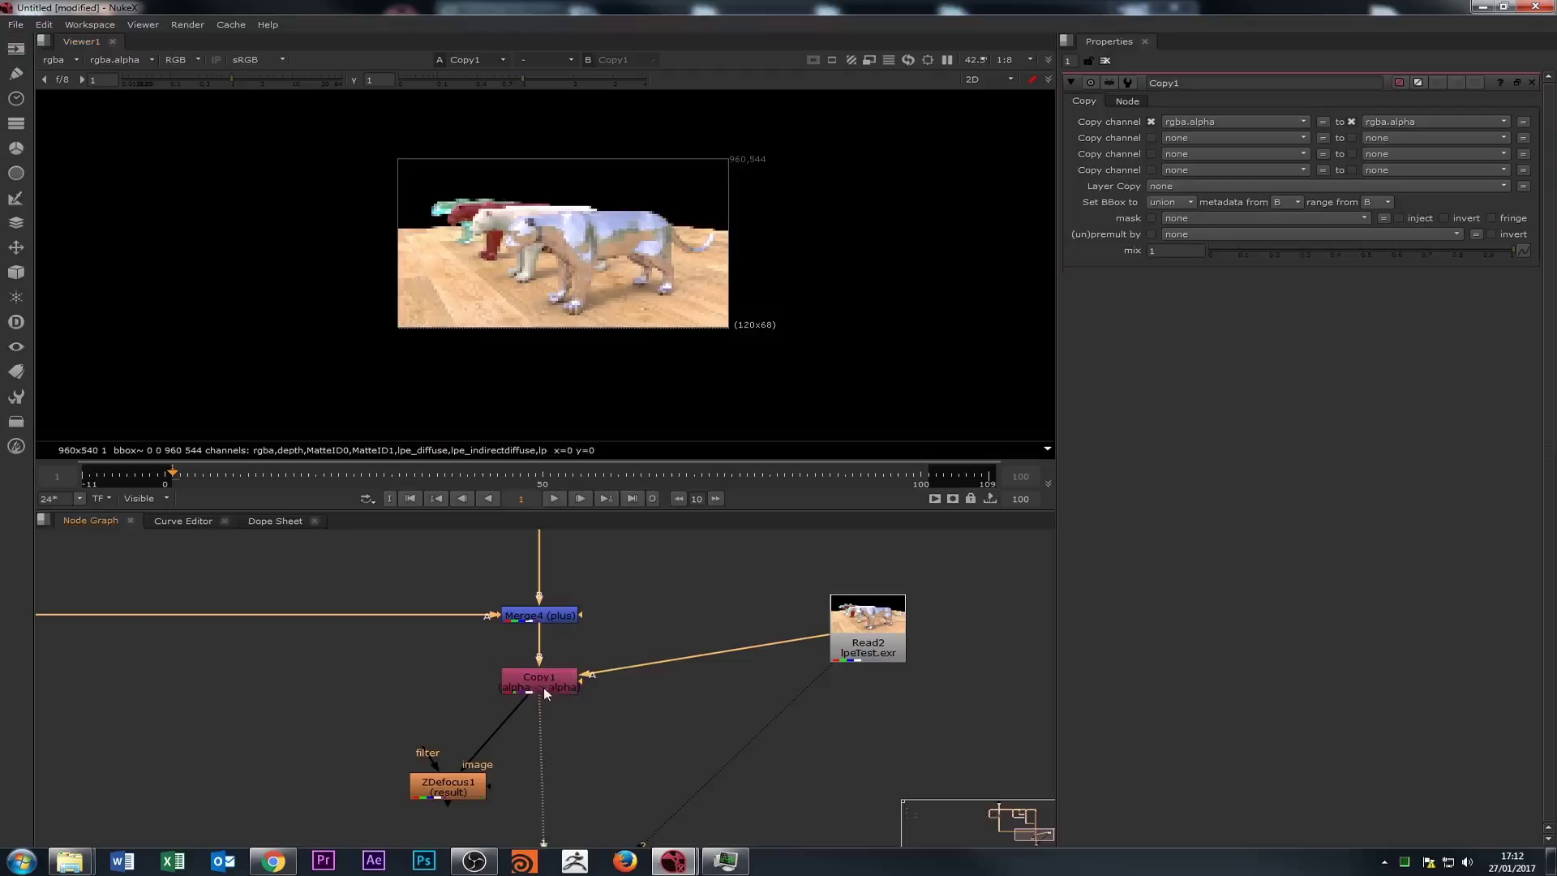
# Set ZDefocus1's output to focal plane setup and view the node's output.
pyautogui.doubleClick(461, 793)
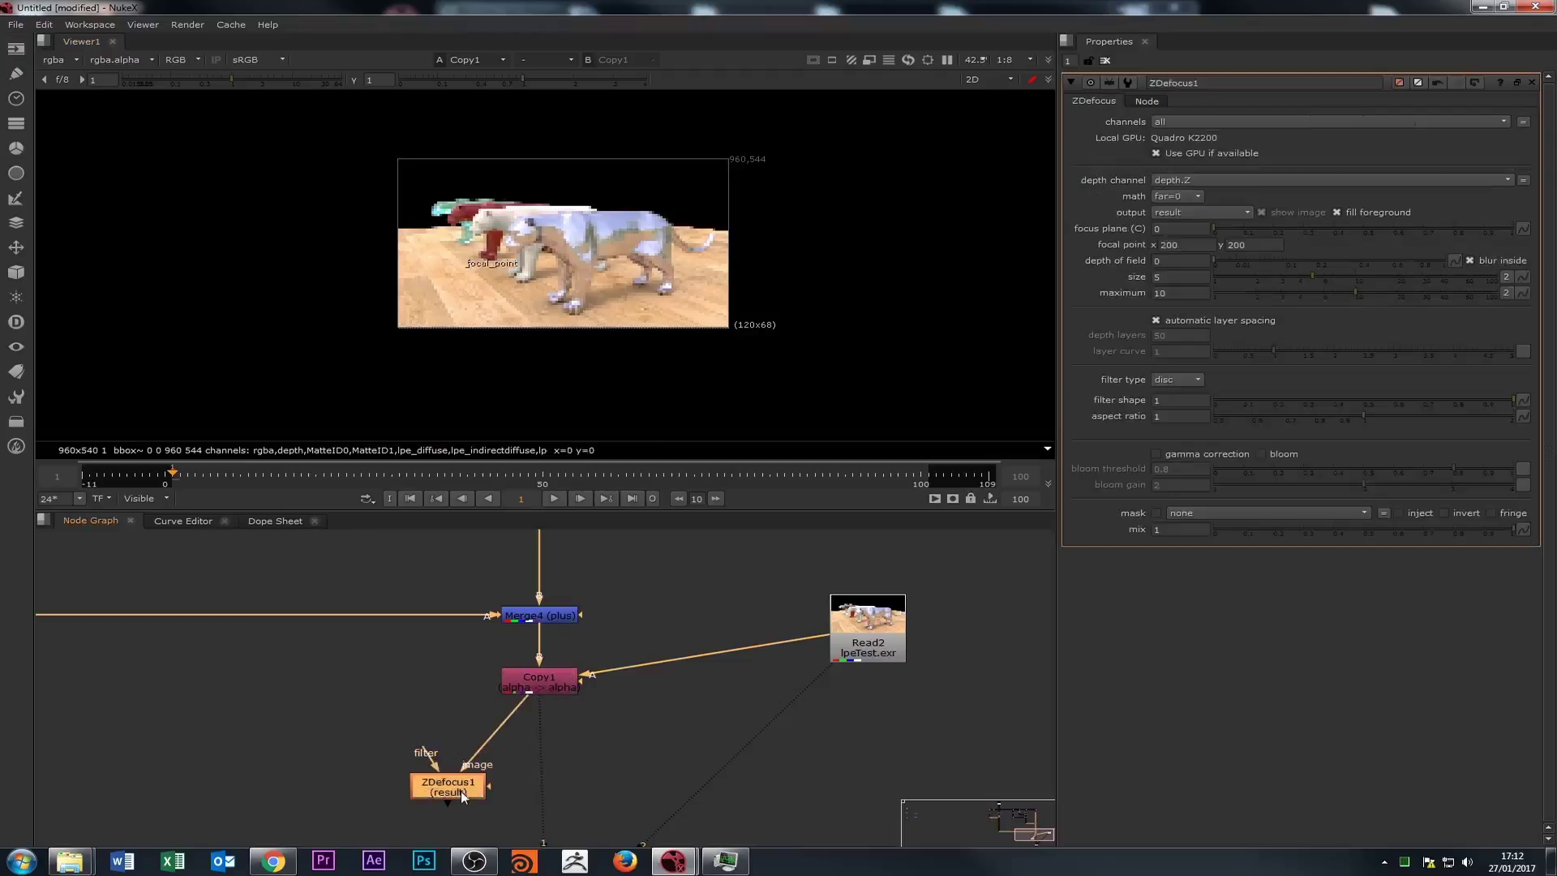
pyautogui.click(1179, 212)
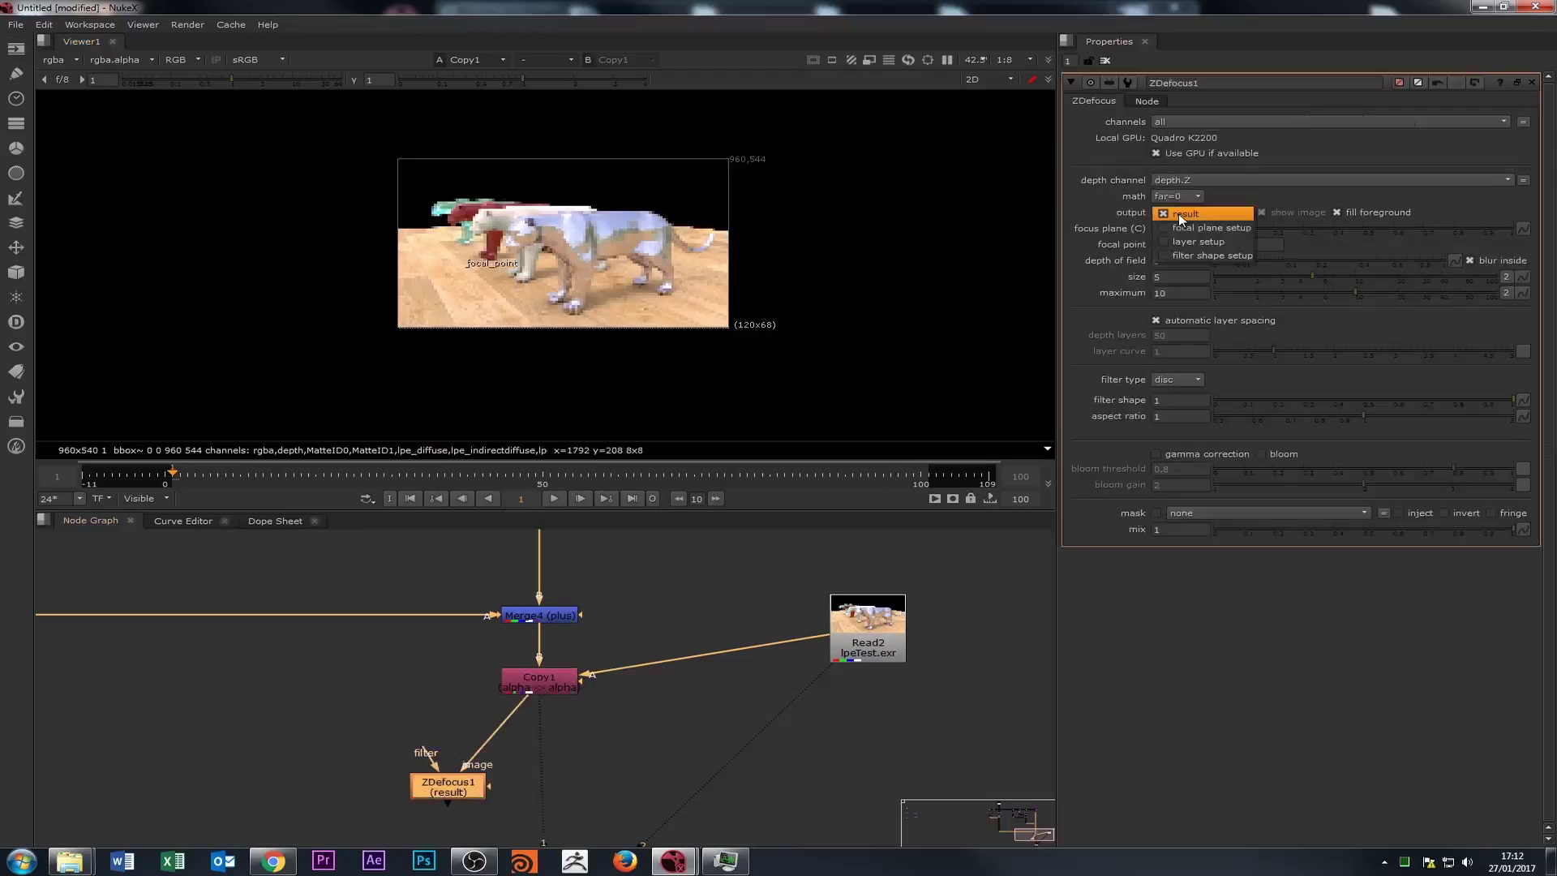
pyautogui.click(1215, 227)
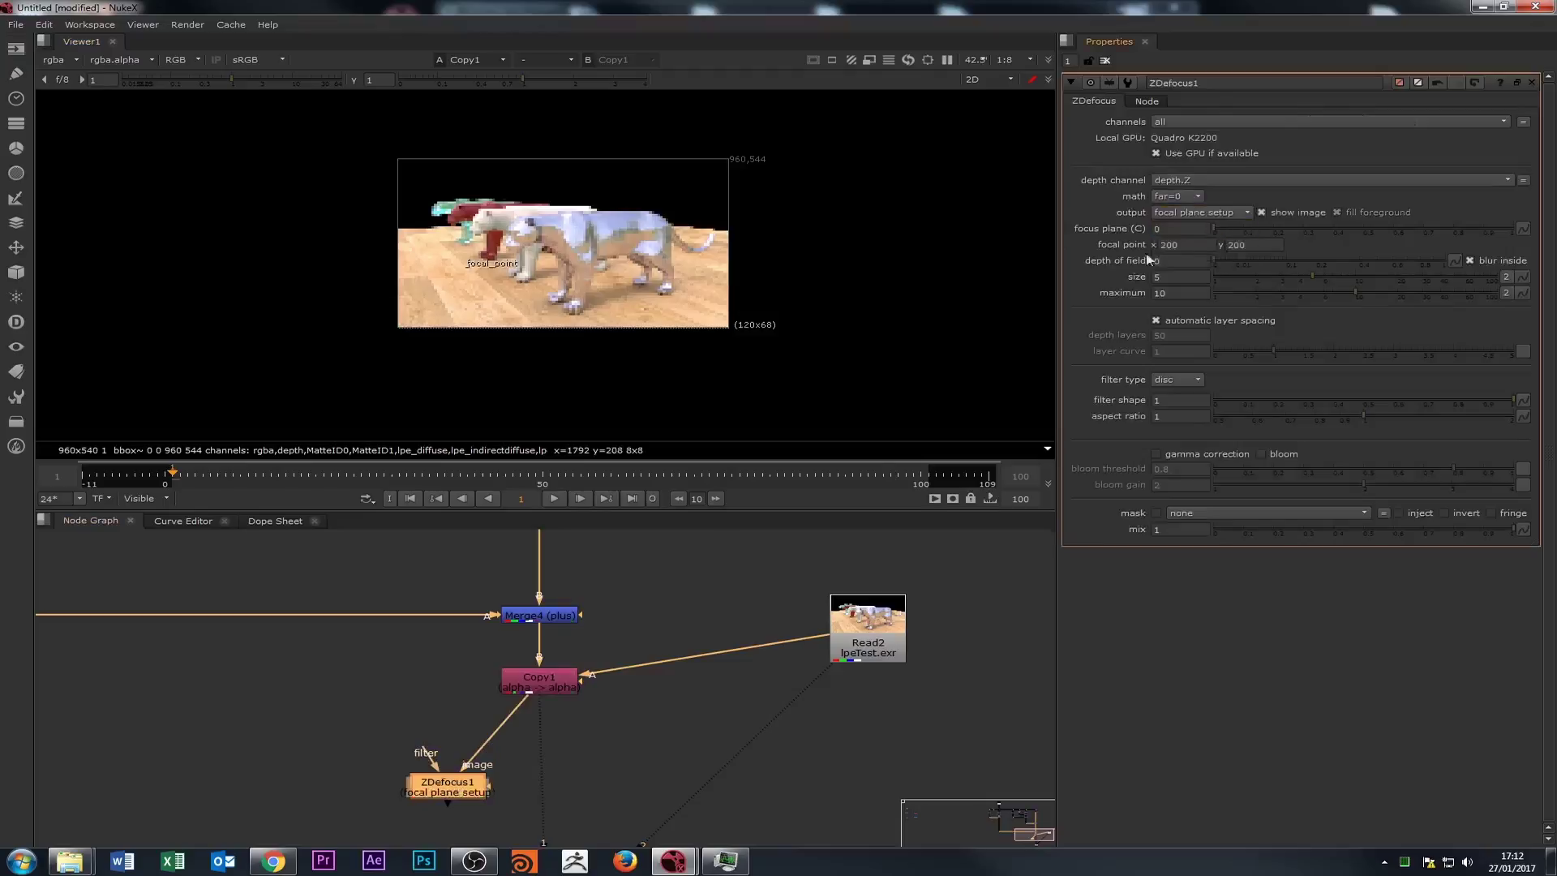
pyautogui.click(452, 782)
pyautogui.press('1')
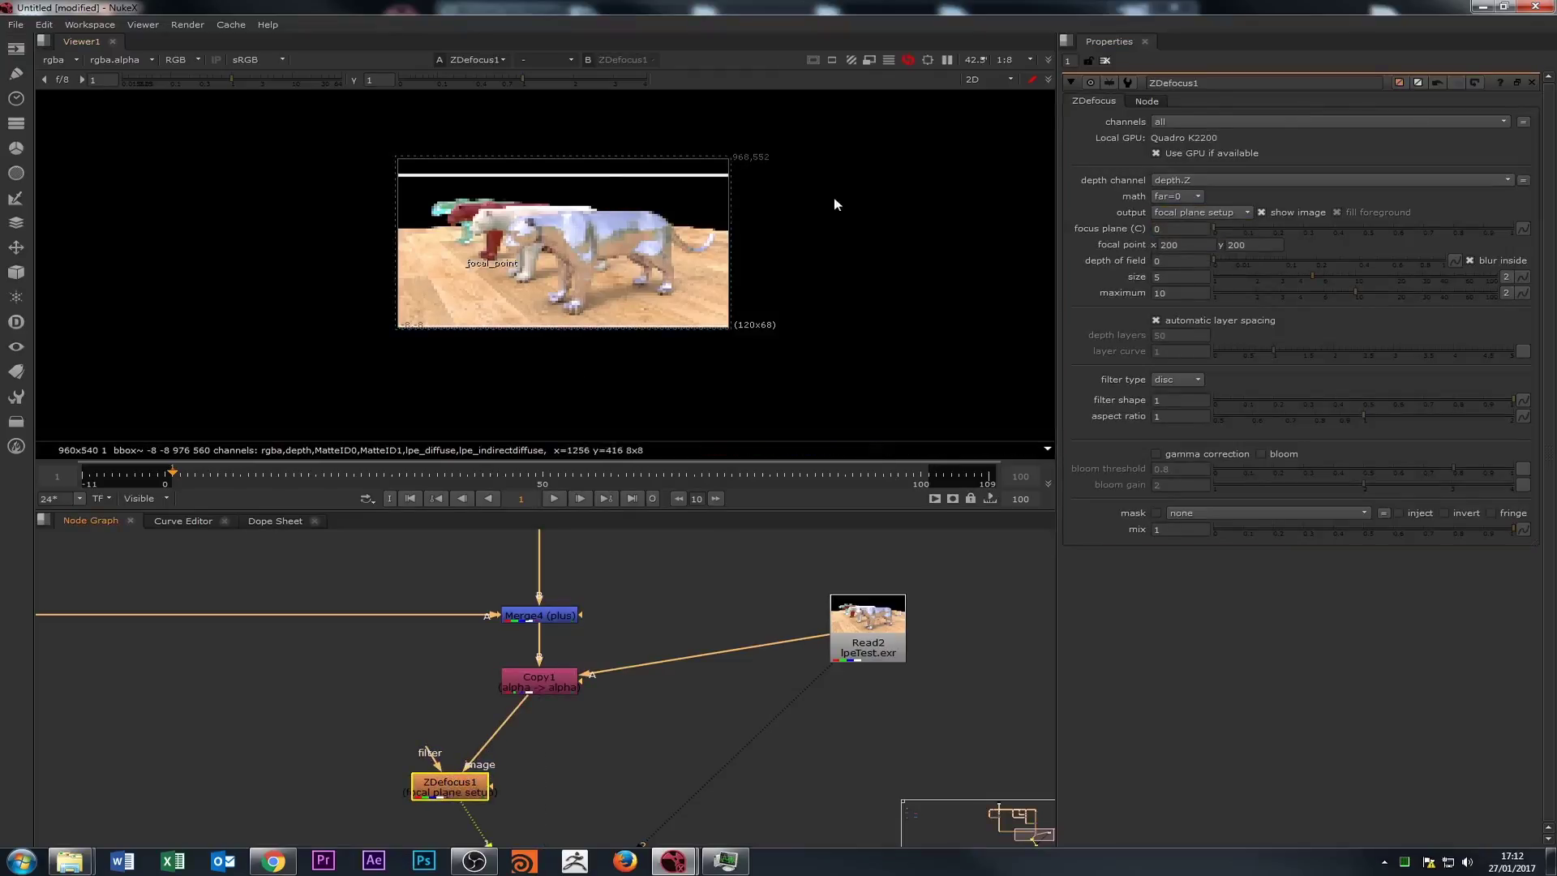
# Place the focal point on the front chrome cat's head at about 384, 313, with depth of field about 0.93, size 13 and maximum 18.
pyautogui.scroll(2, 460, 250)
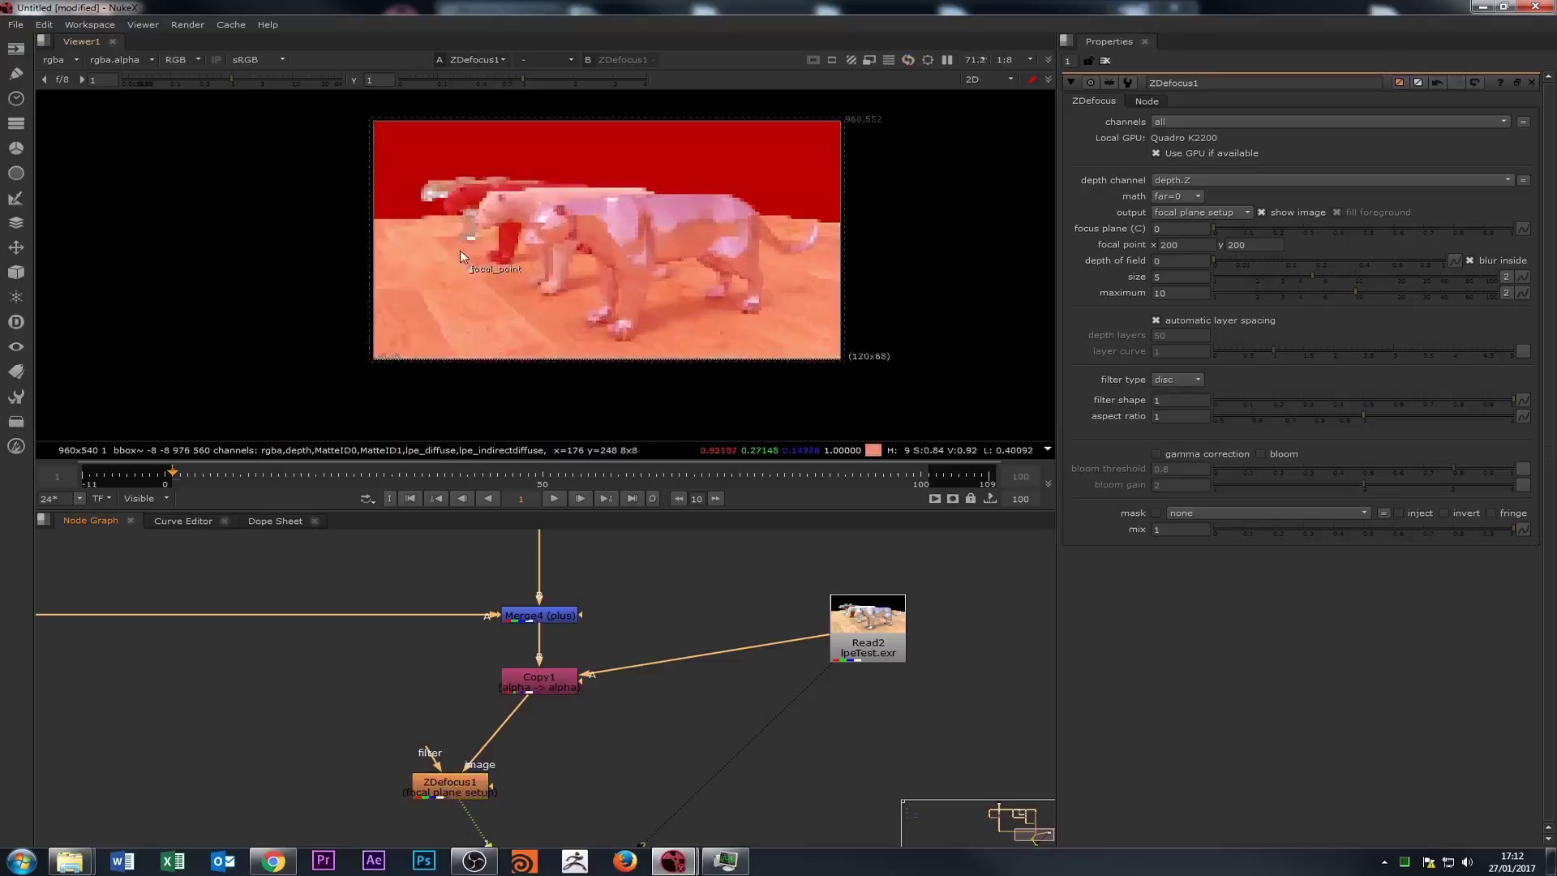
pyautogui.scroll(2, 460, 250)
pyautogui.moveTo(478, 271); pyautogui.dragTo(572, 173)
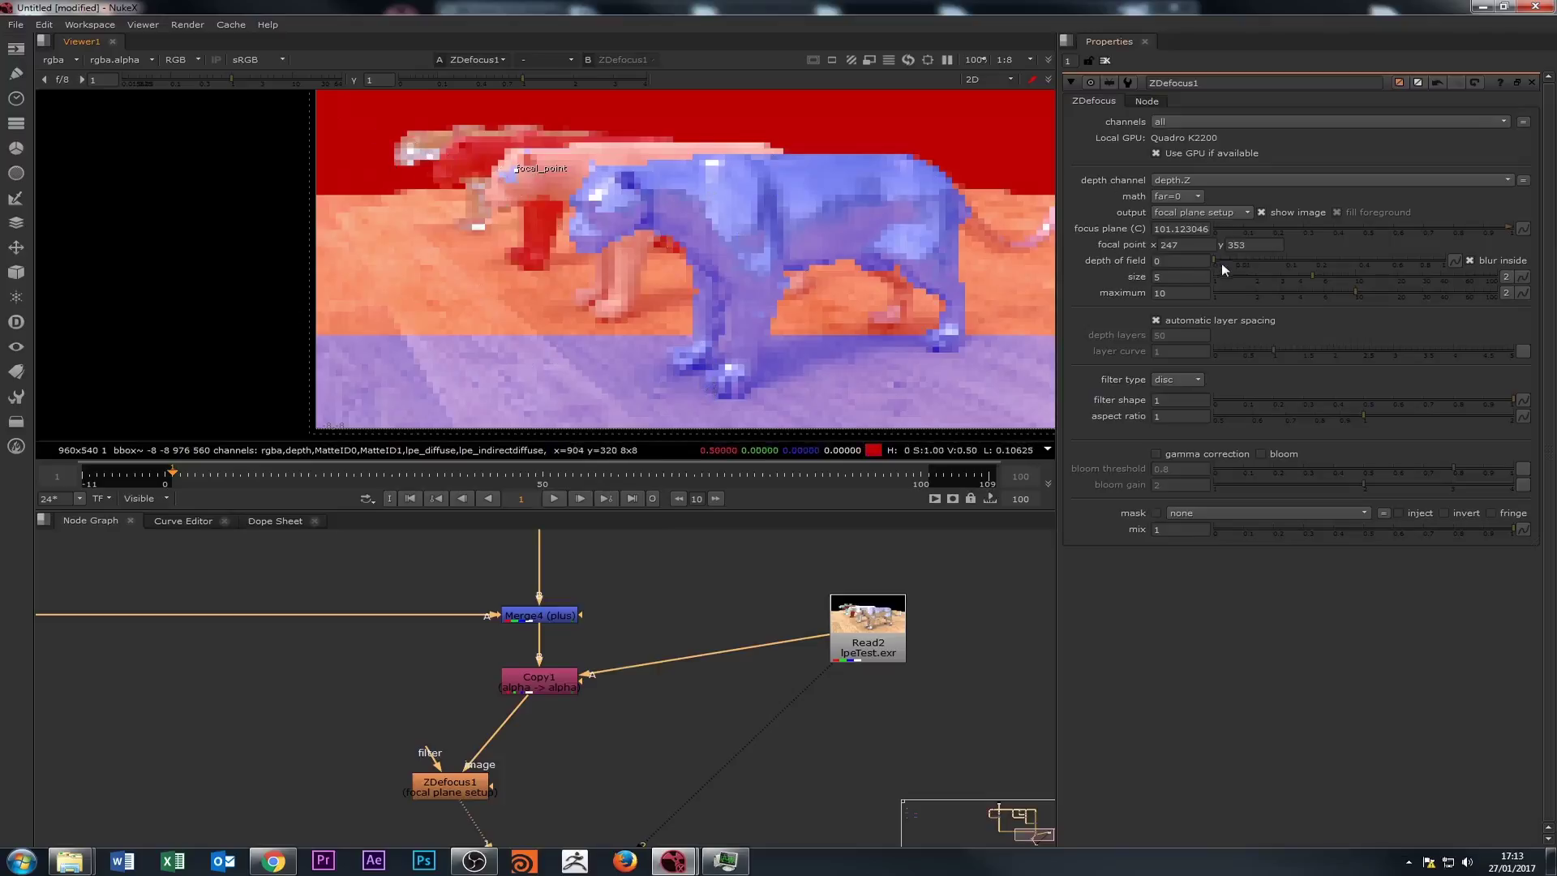
pyautogui.moveTo(1222, 266); pyautogui.dragTo(1384, 260)
pyautogui.moveTo(523, 175); pyautogui.dragTo(631, 199)
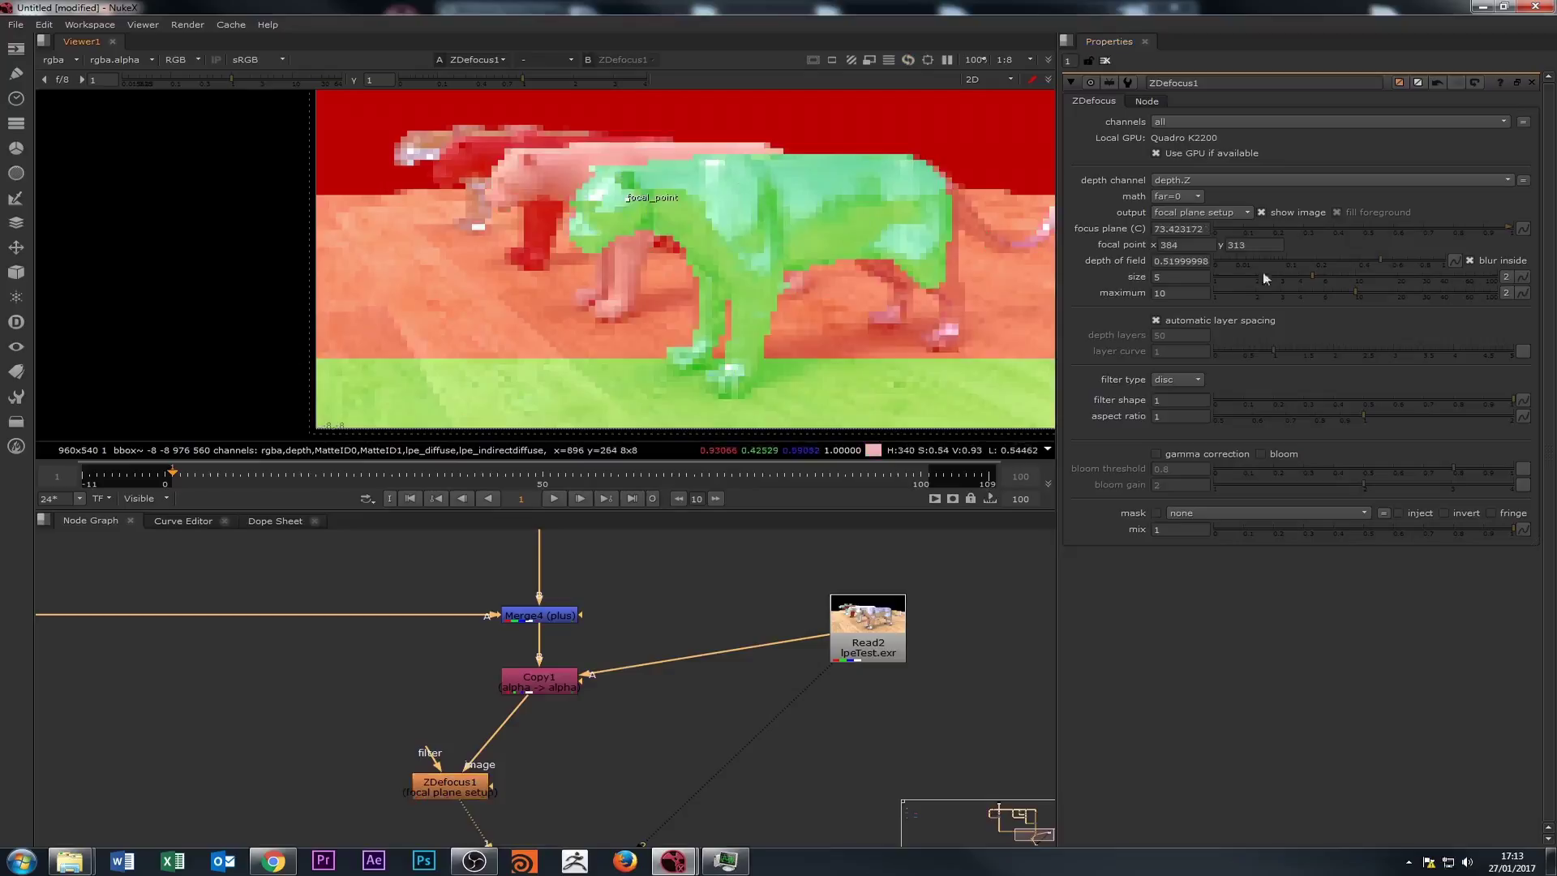
pyautogui.moveTo(1311, 282); pyautogui.dragTo(1437, 269)
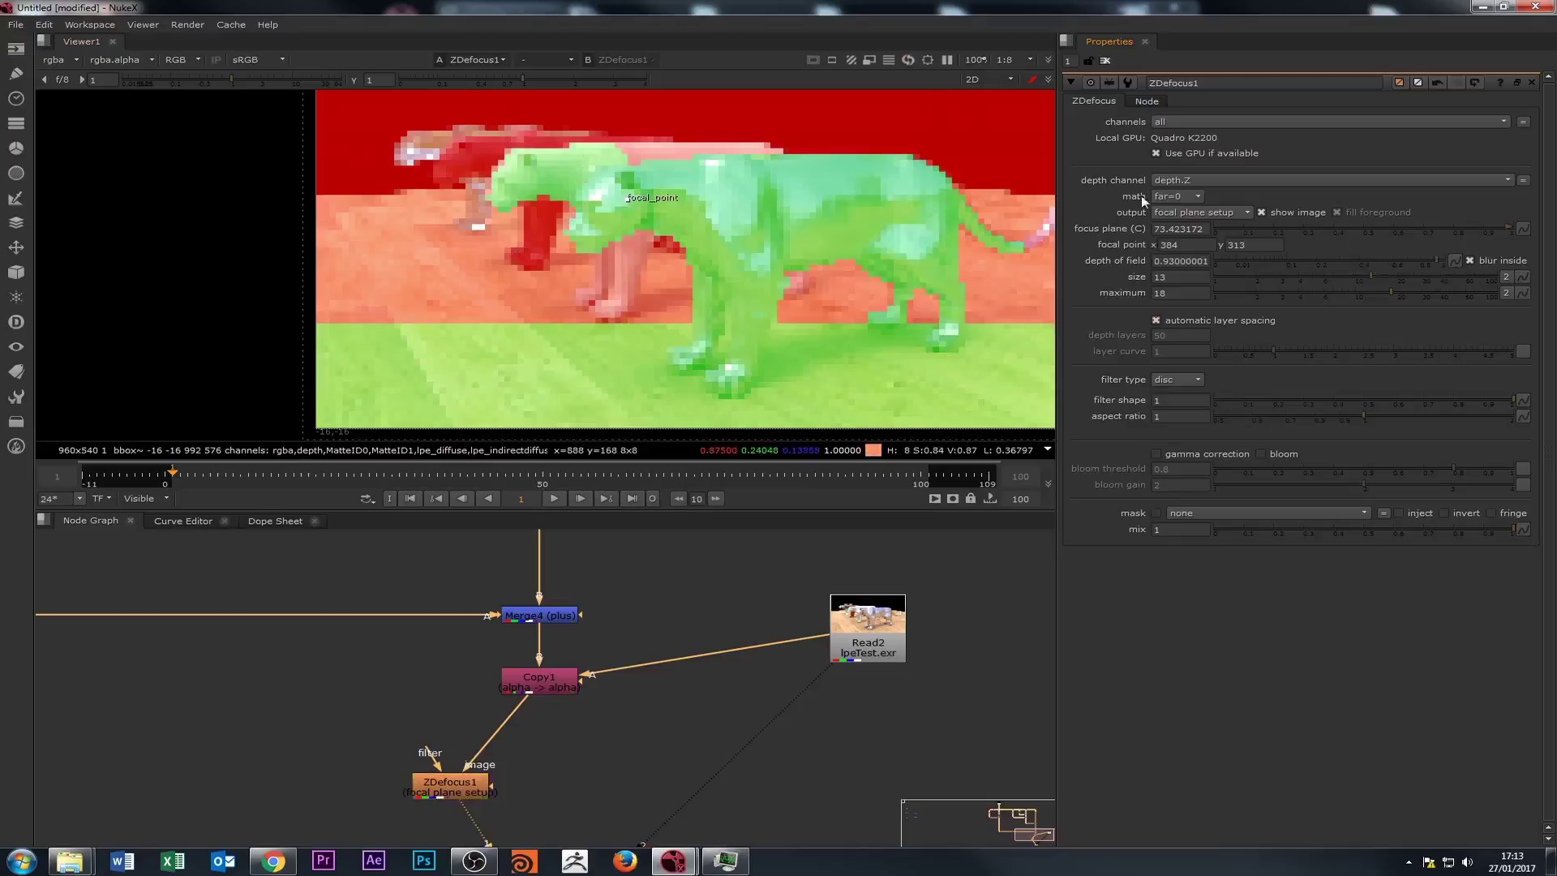
# Set ZDefocus1's output to result and the viewer's resolution scale to 1:1, and inspect the blur.
pyautogui.click(1193, 211)
pyautogui.click(1191, 198)
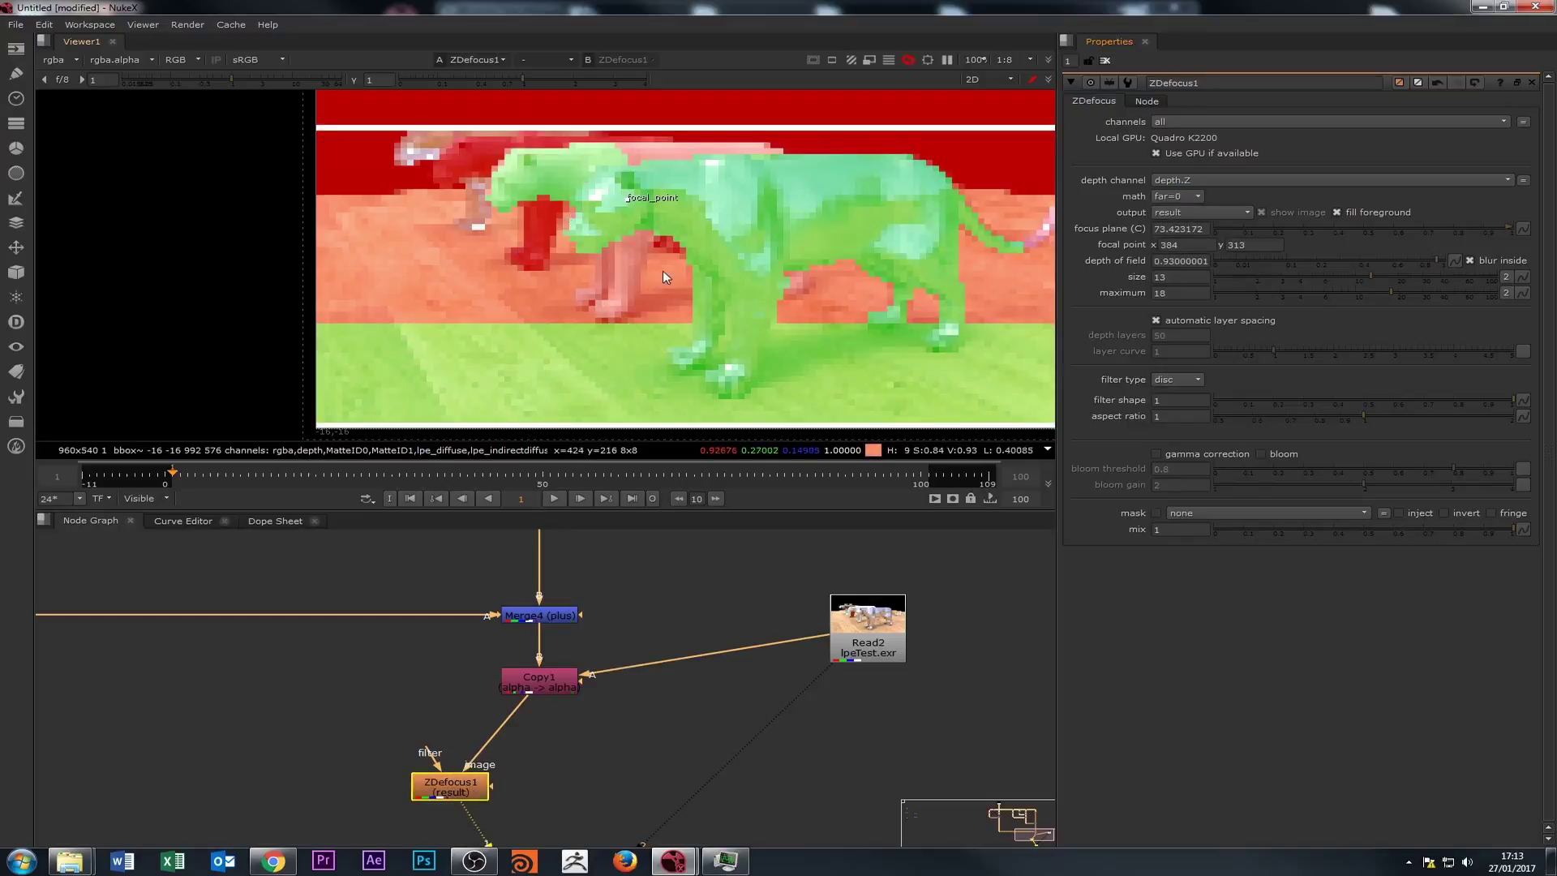
pyautogui.scroll(-1, 663, 271)
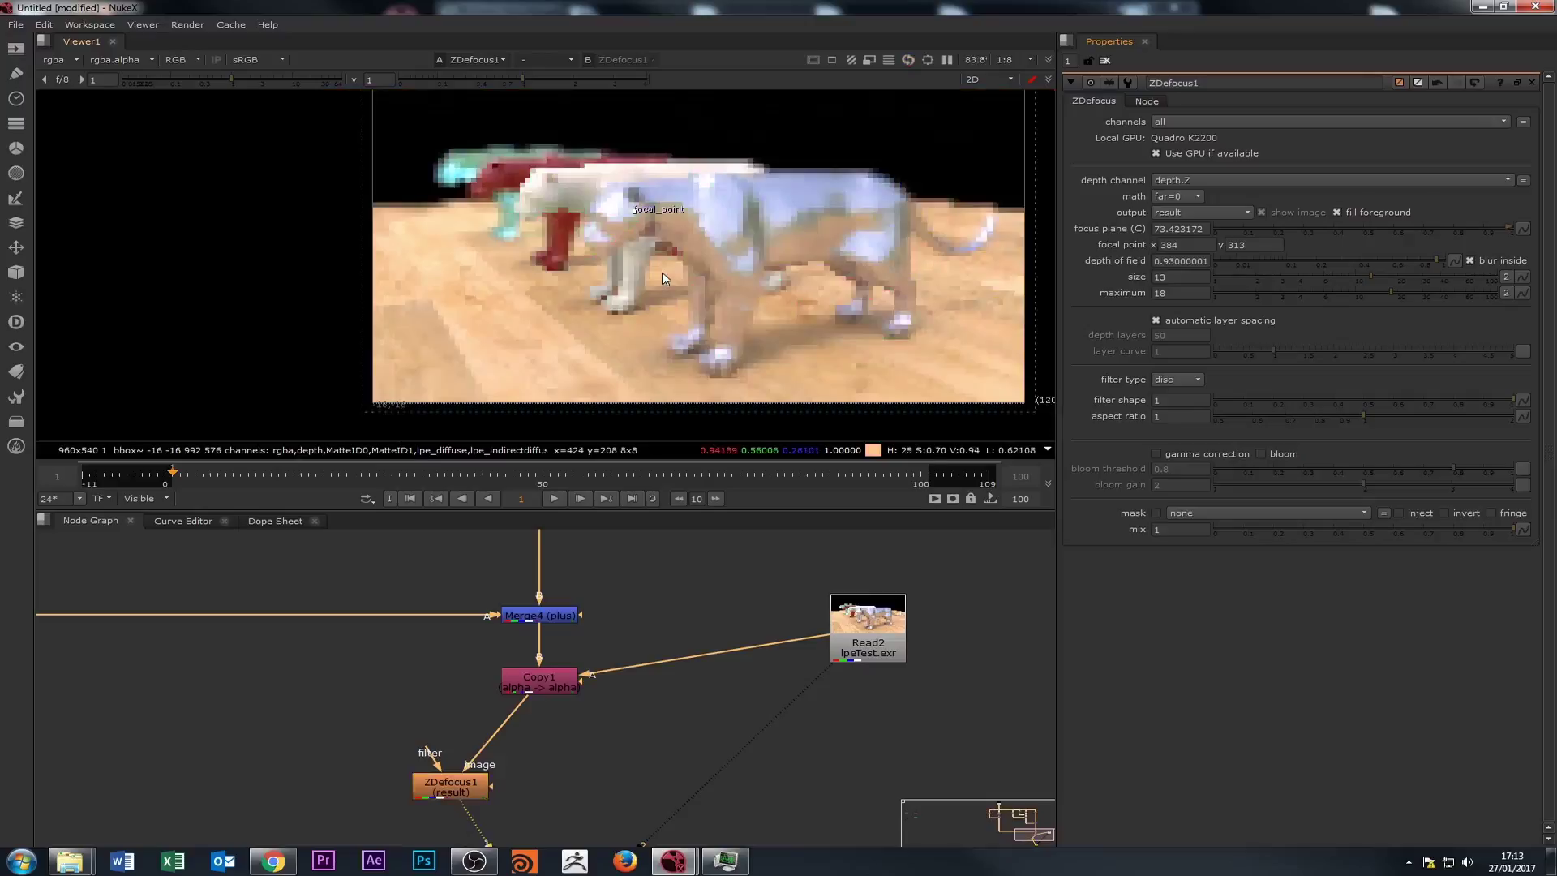
pyautogui.click(1003, 64)
pyautogui.click(1004, 72)
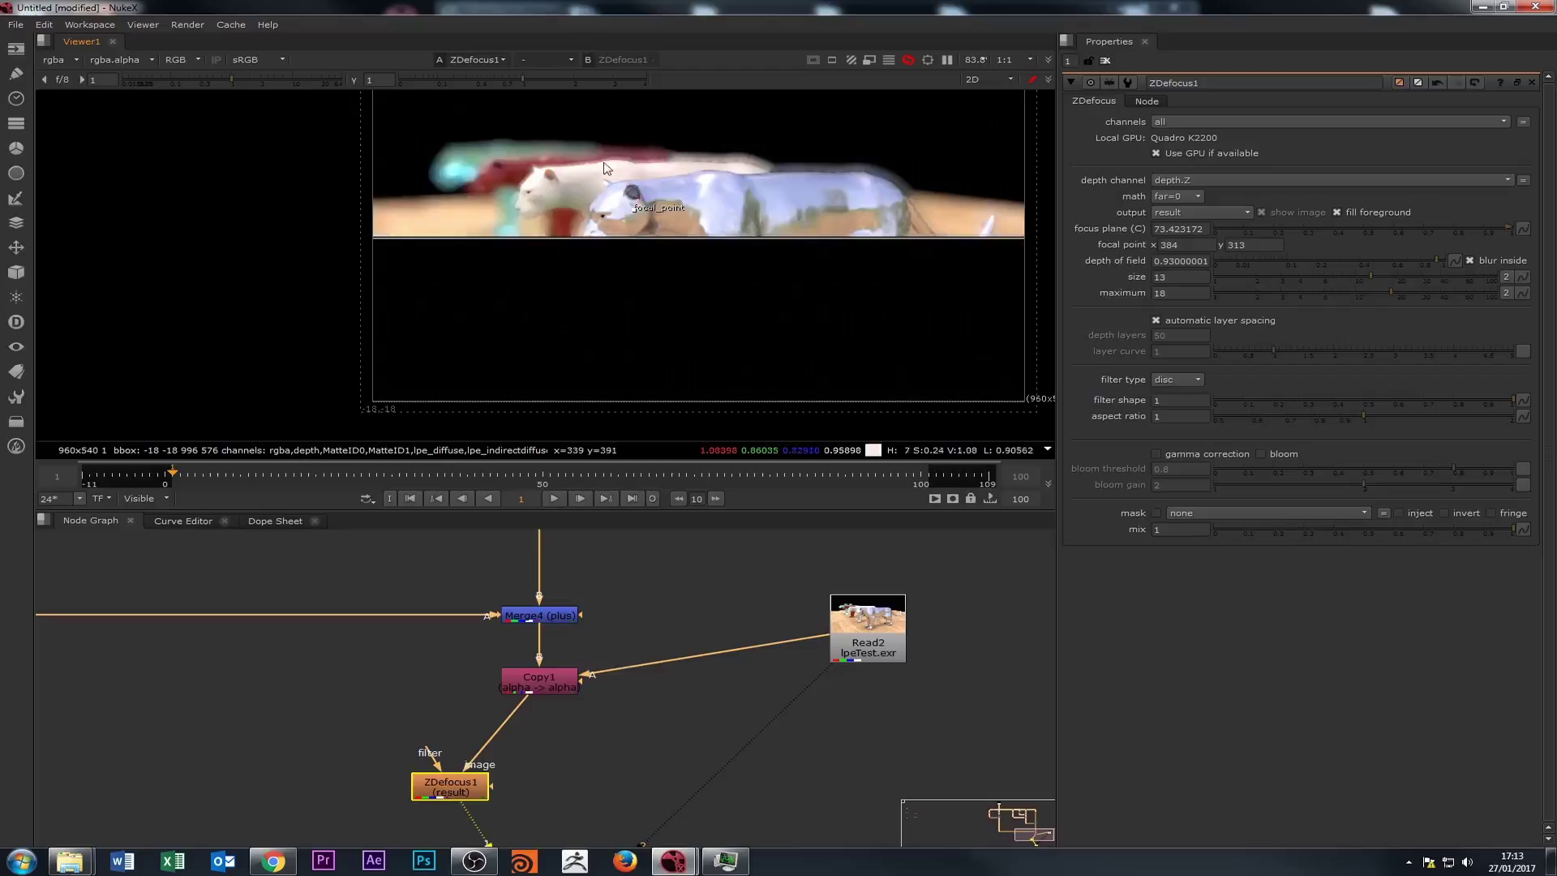
pyautogui.scroll(5, 574, 198)
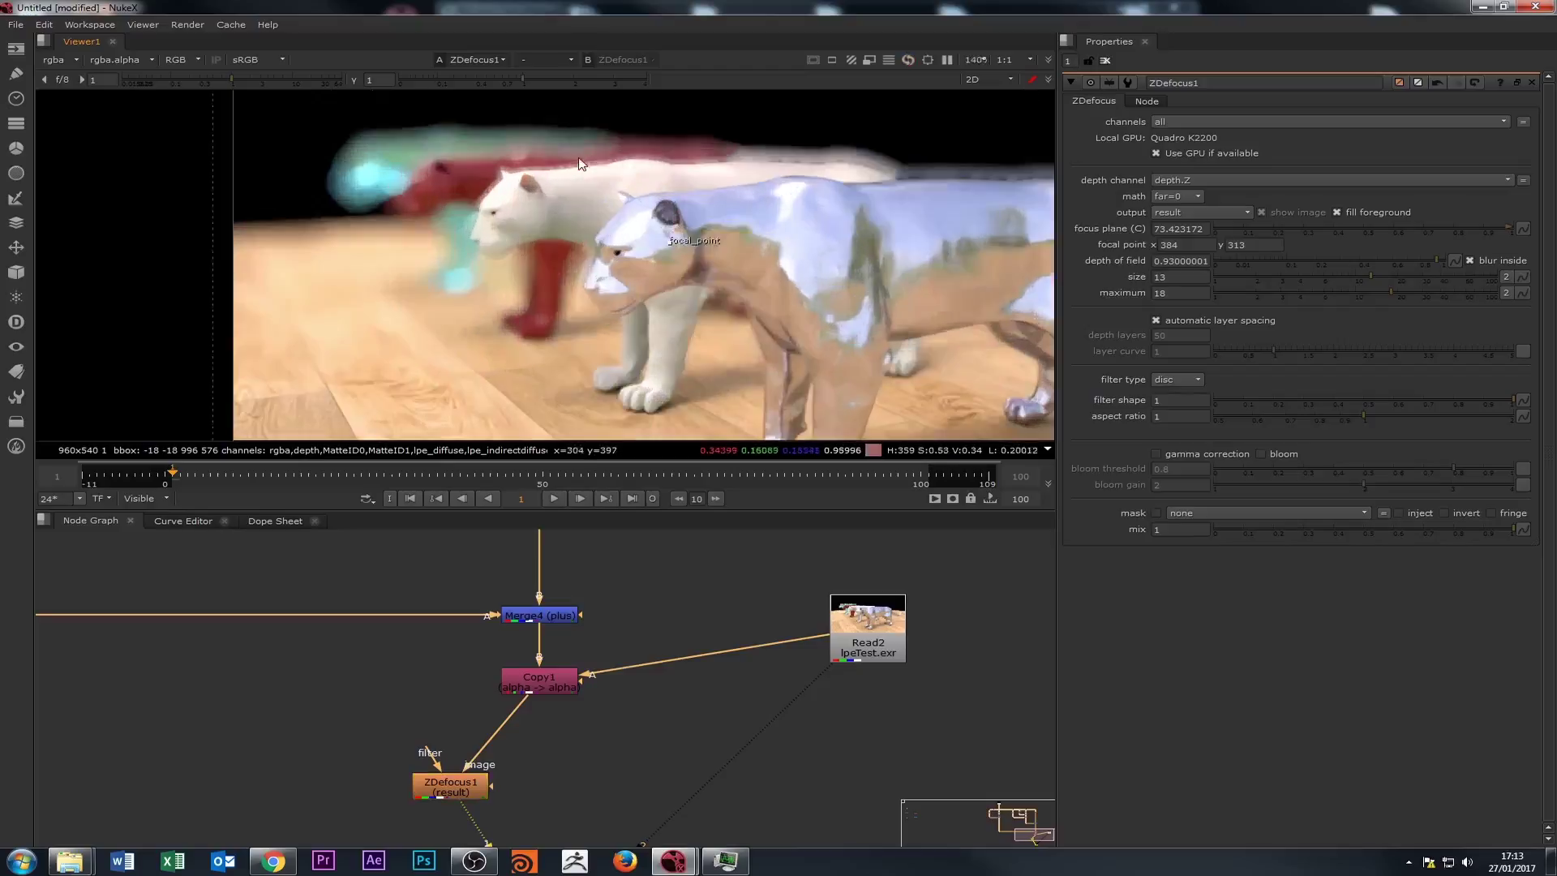
pyautogui.scroll(-3, 504, 207)
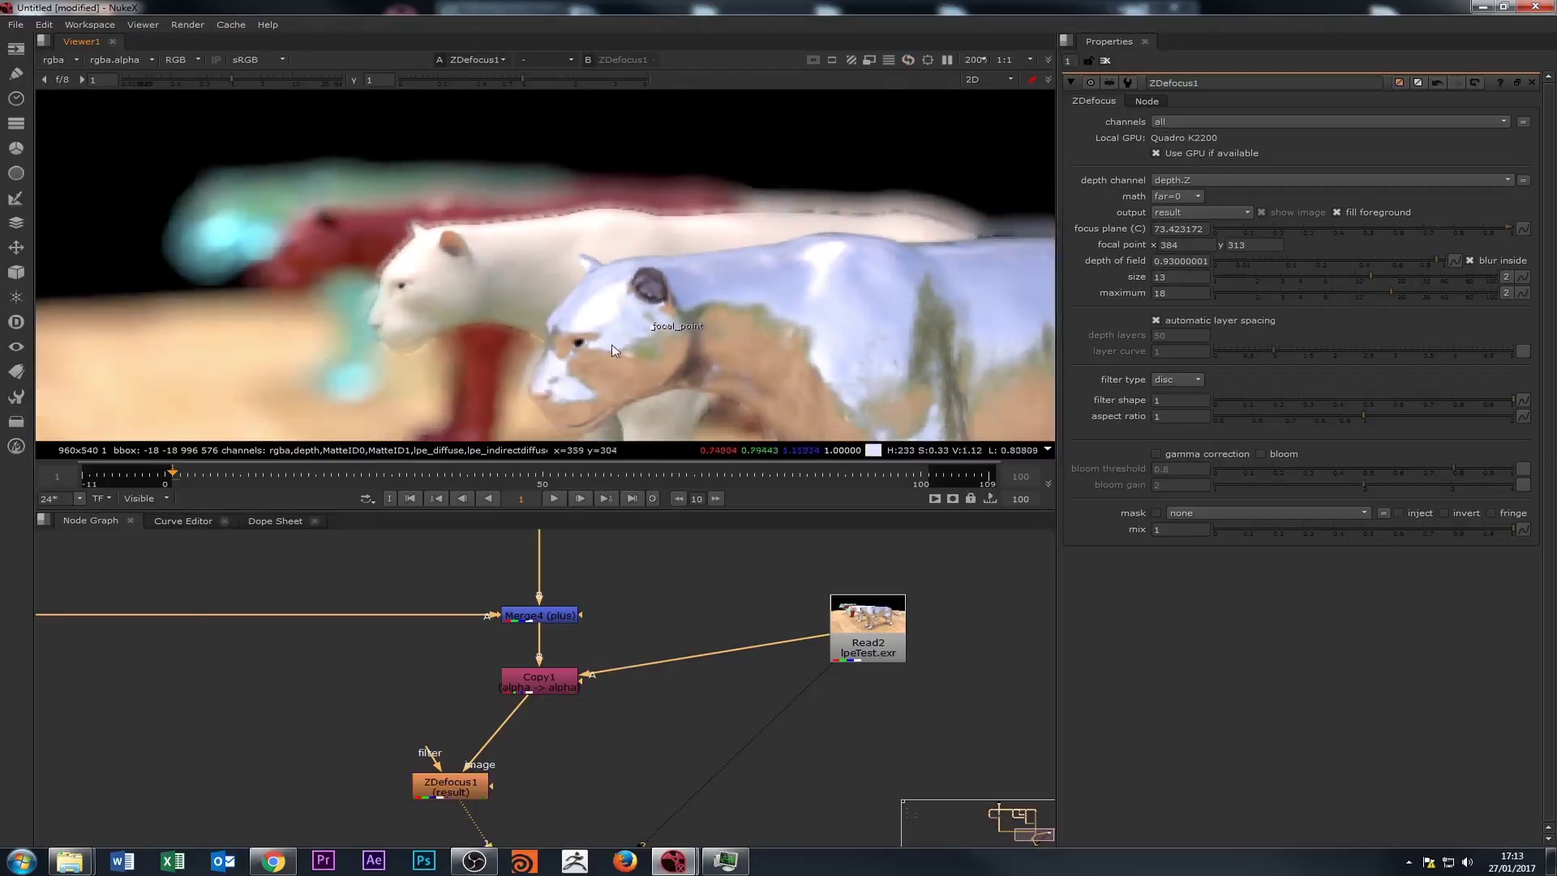
pyautogui.scroll(-3, 530, 243)
pyautogui.moveTo(561, 262); pyautogui.dragTo(456, 219)
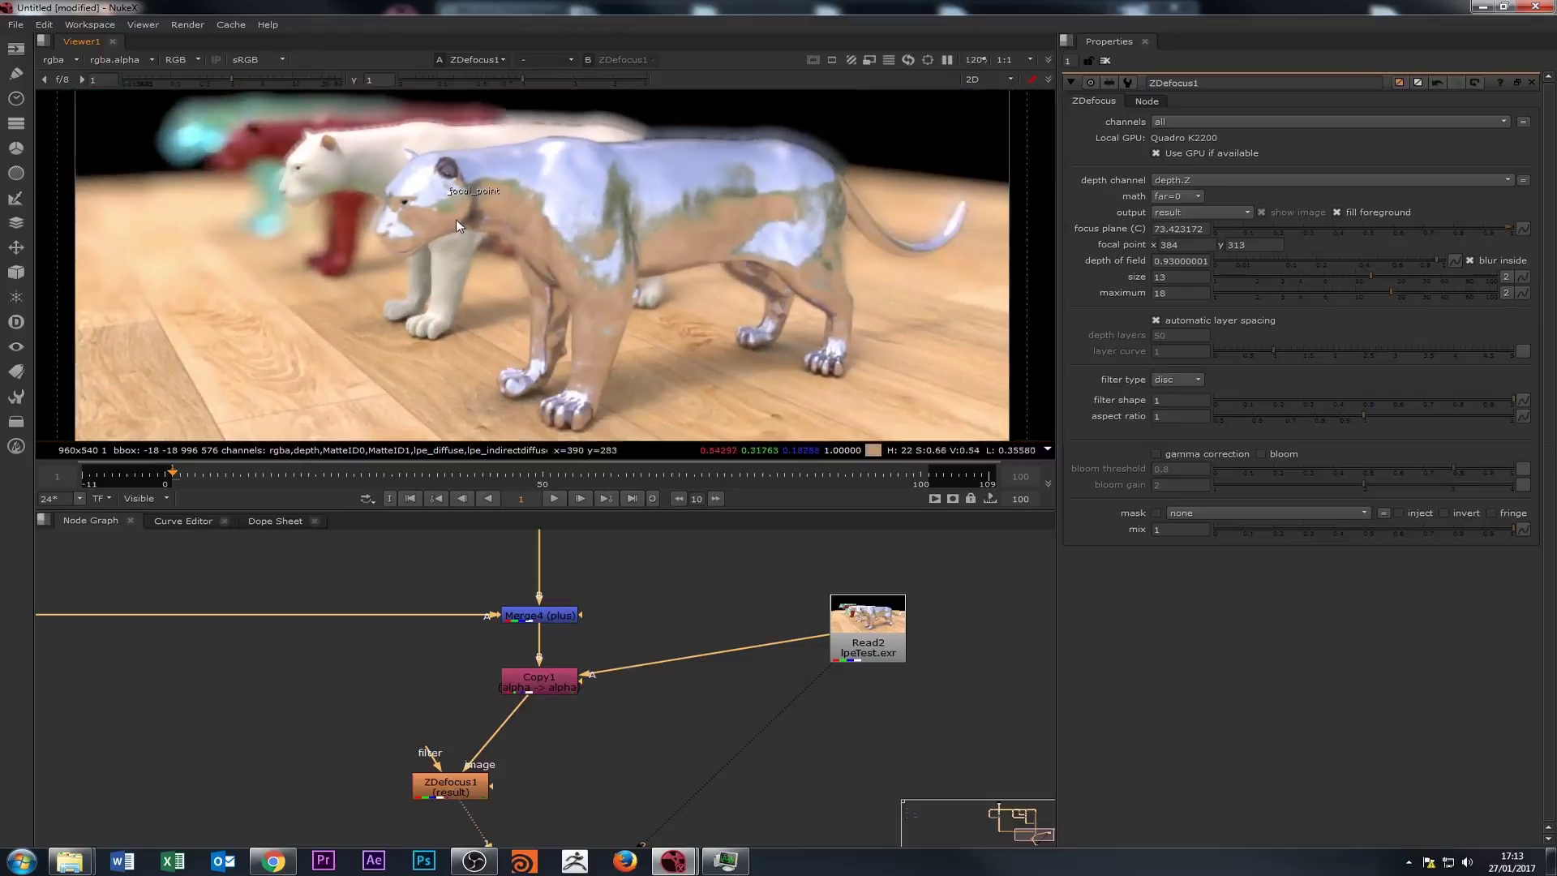
# Reduce the defocus size to about 3.05 and the maximum to 5, and inspect the edges of the cats.
pyautogui.moveTo(1361, 279); pyautogui.dragTo(1315, 295)
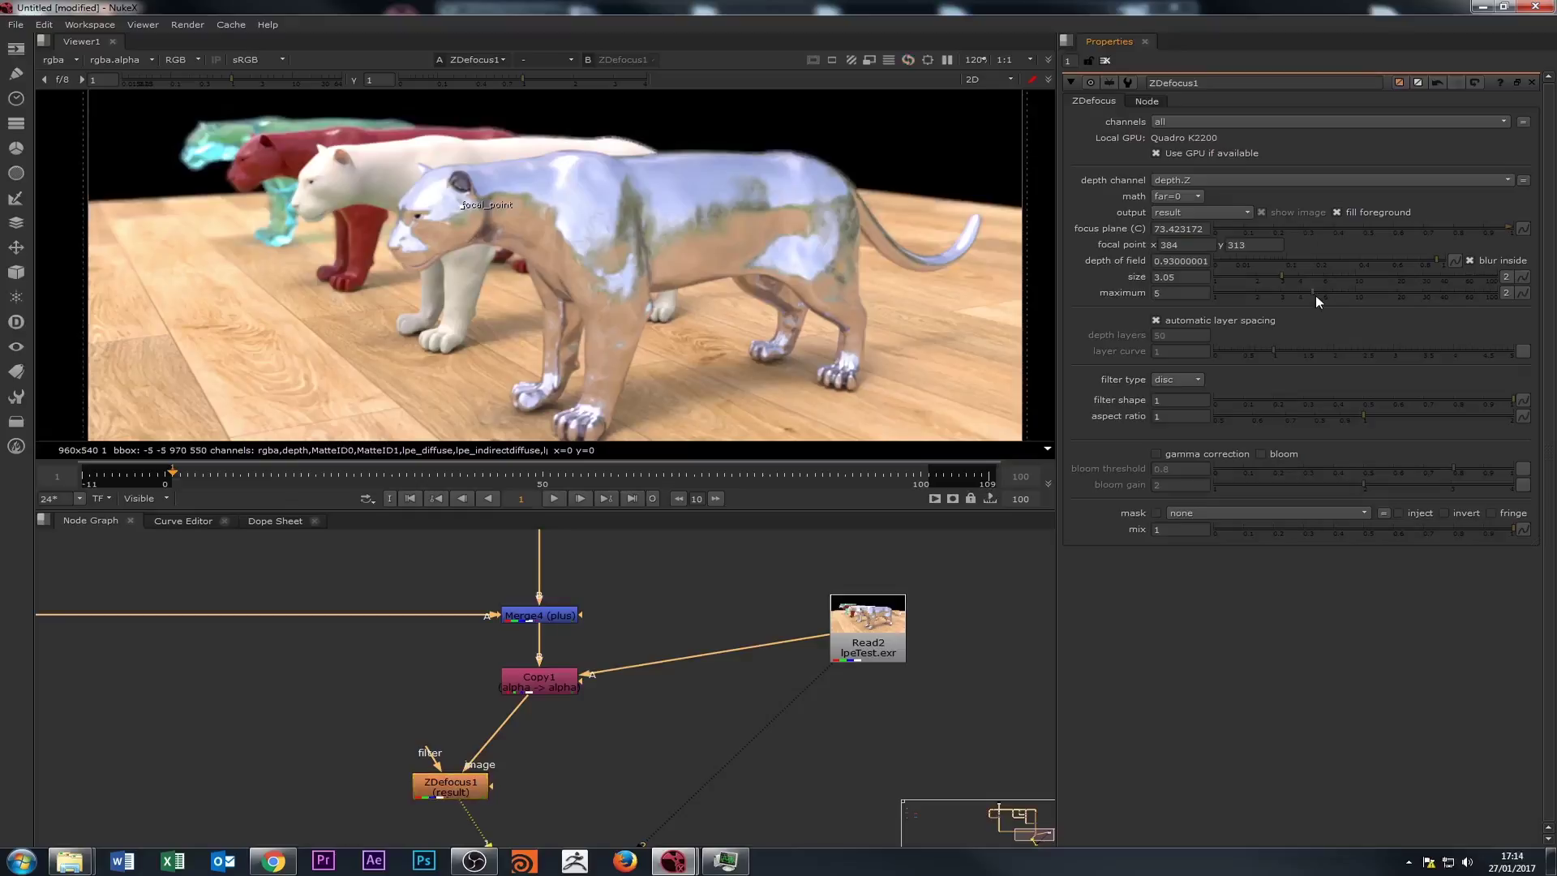
pyautogui.scroll(-1, 551, 255)
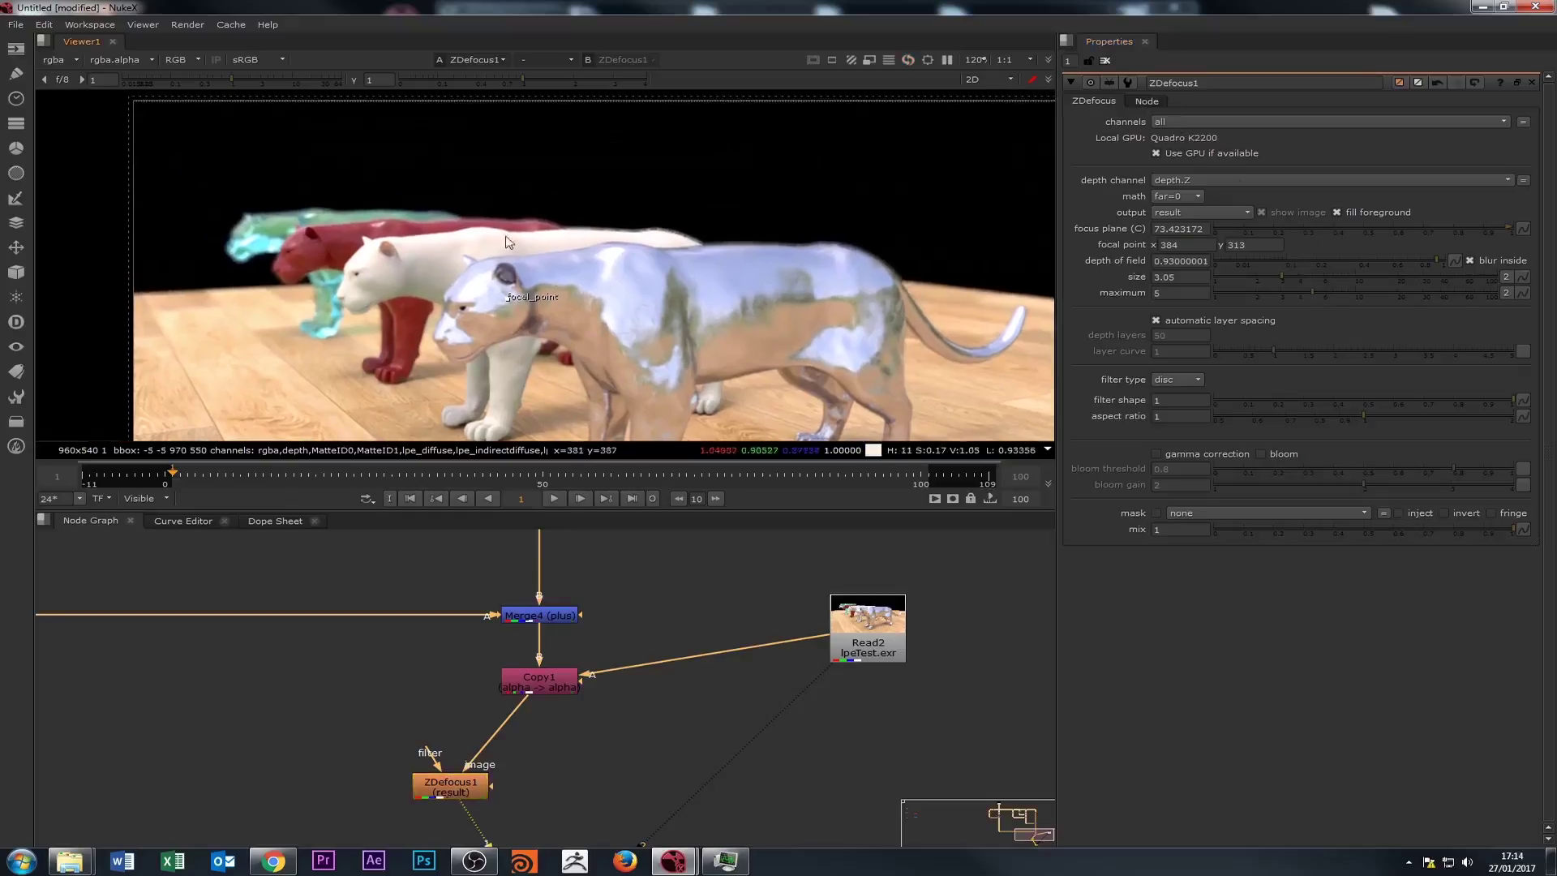
pyautogui.scroll(5, 519, 244)
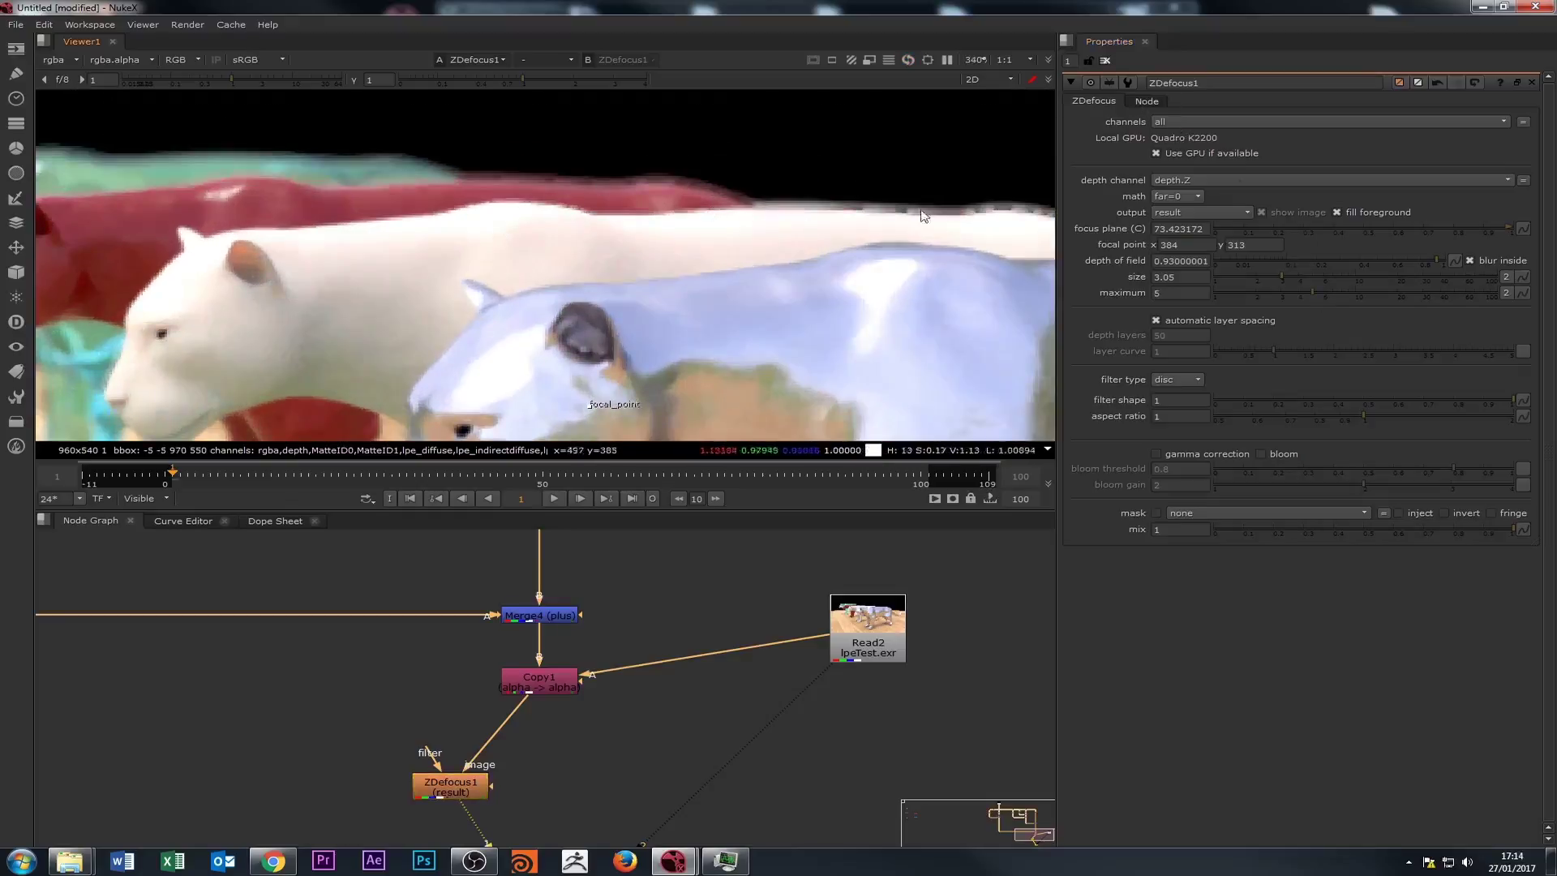
pyautogui.scroll(3, 704, 181)
pyautogui.scroll(-6, 630, 230)
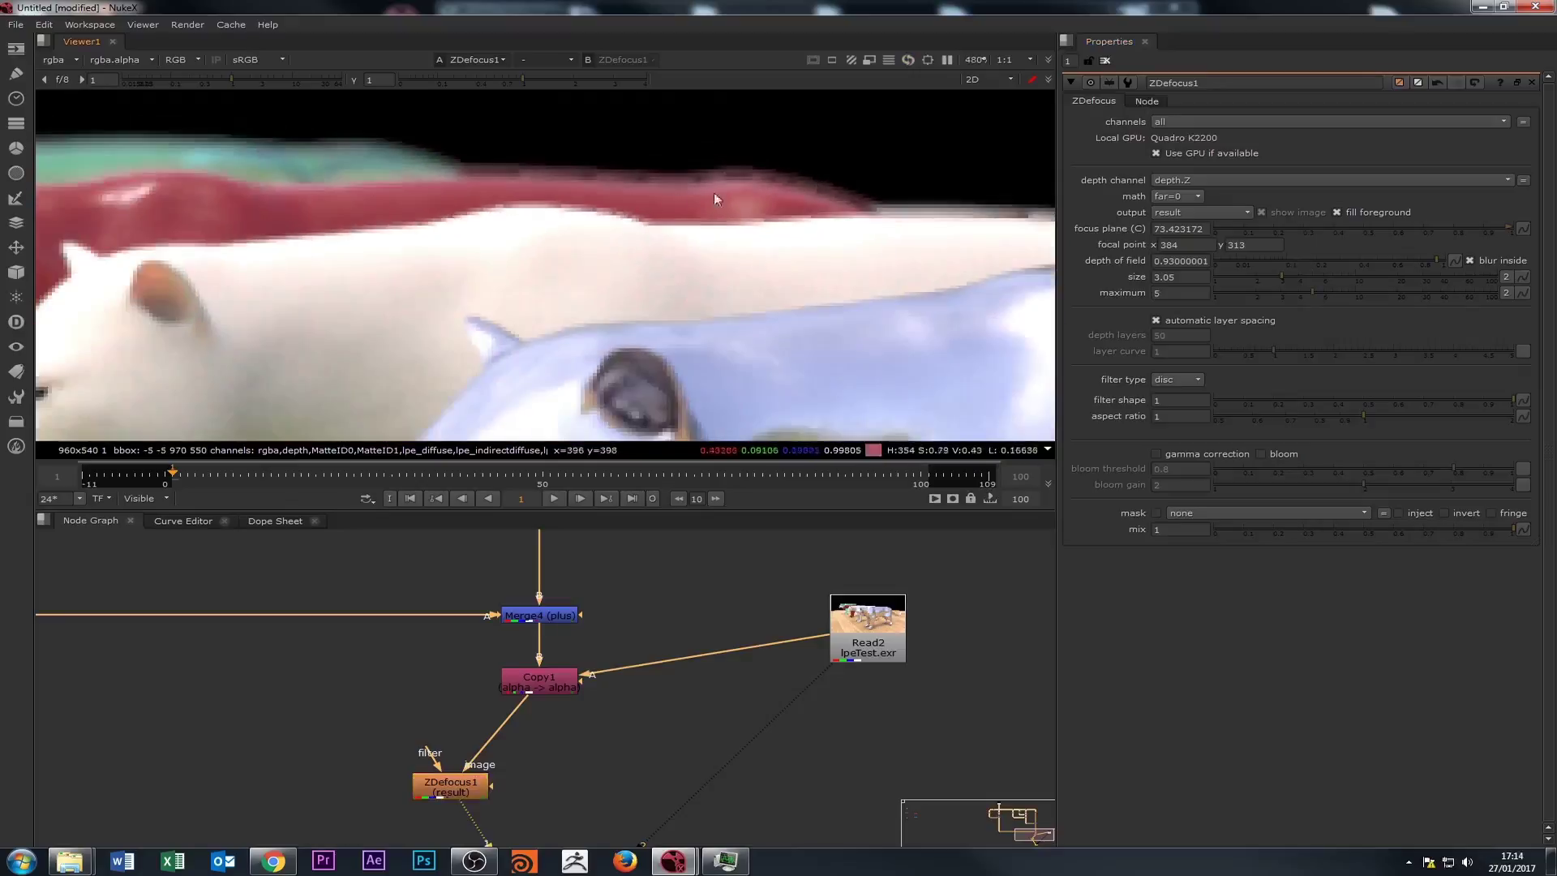
pyautogui.scroll(4, 527, 234)
pyautogui.scroll(-3, 654, 279)
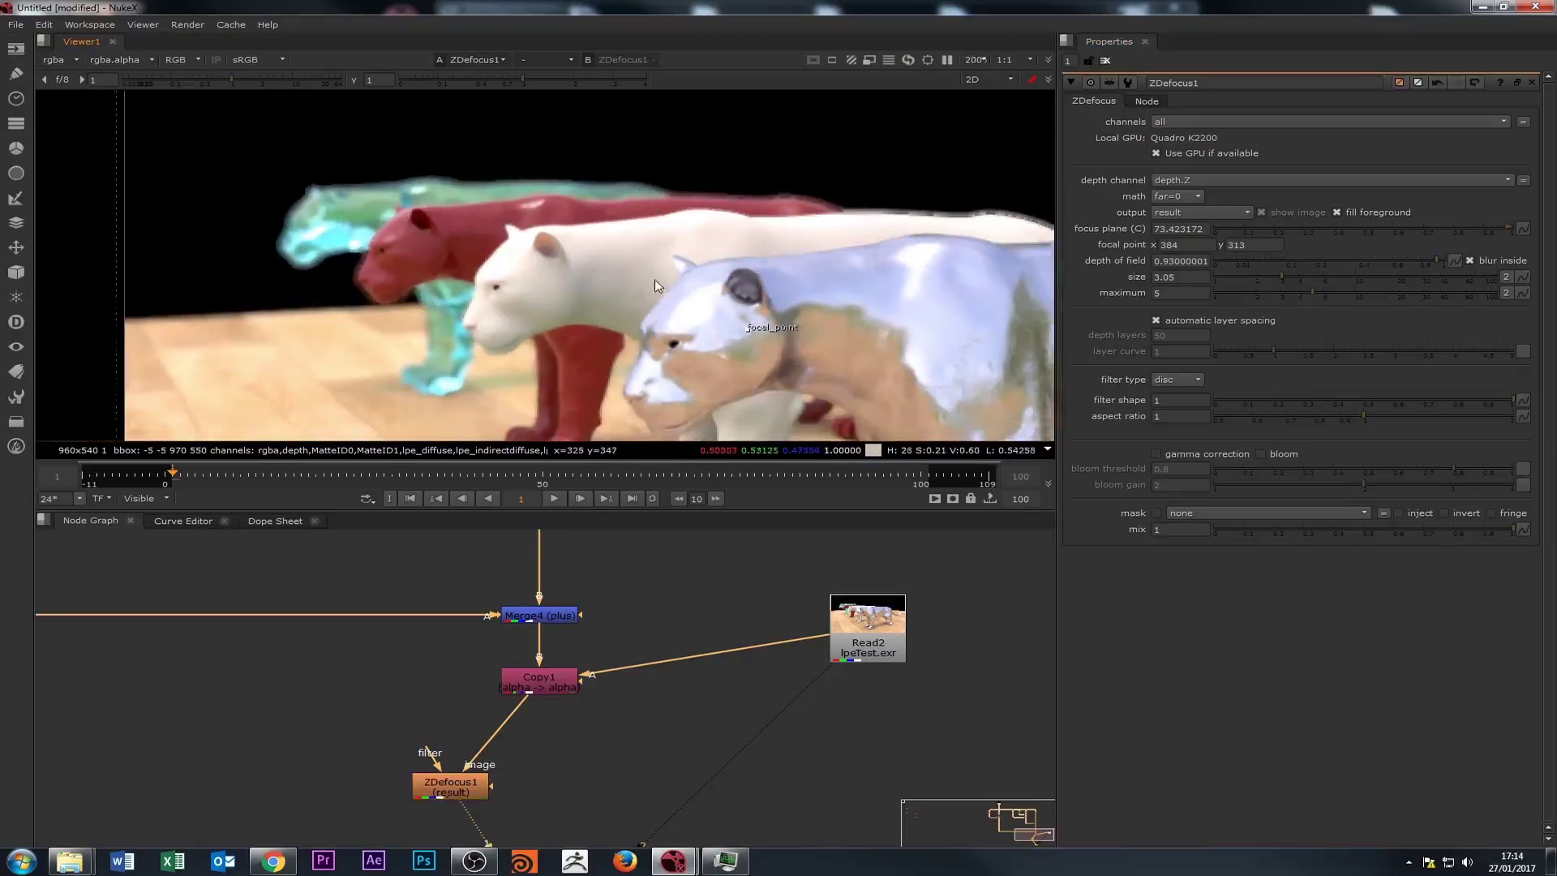
# Move the focal point on the chrome cat's head to about 365, 320.5 and set ZDefocus1's math to depth.
pyautogui.moveTo(783, 289); pyautogui.dragTo(752, 278)
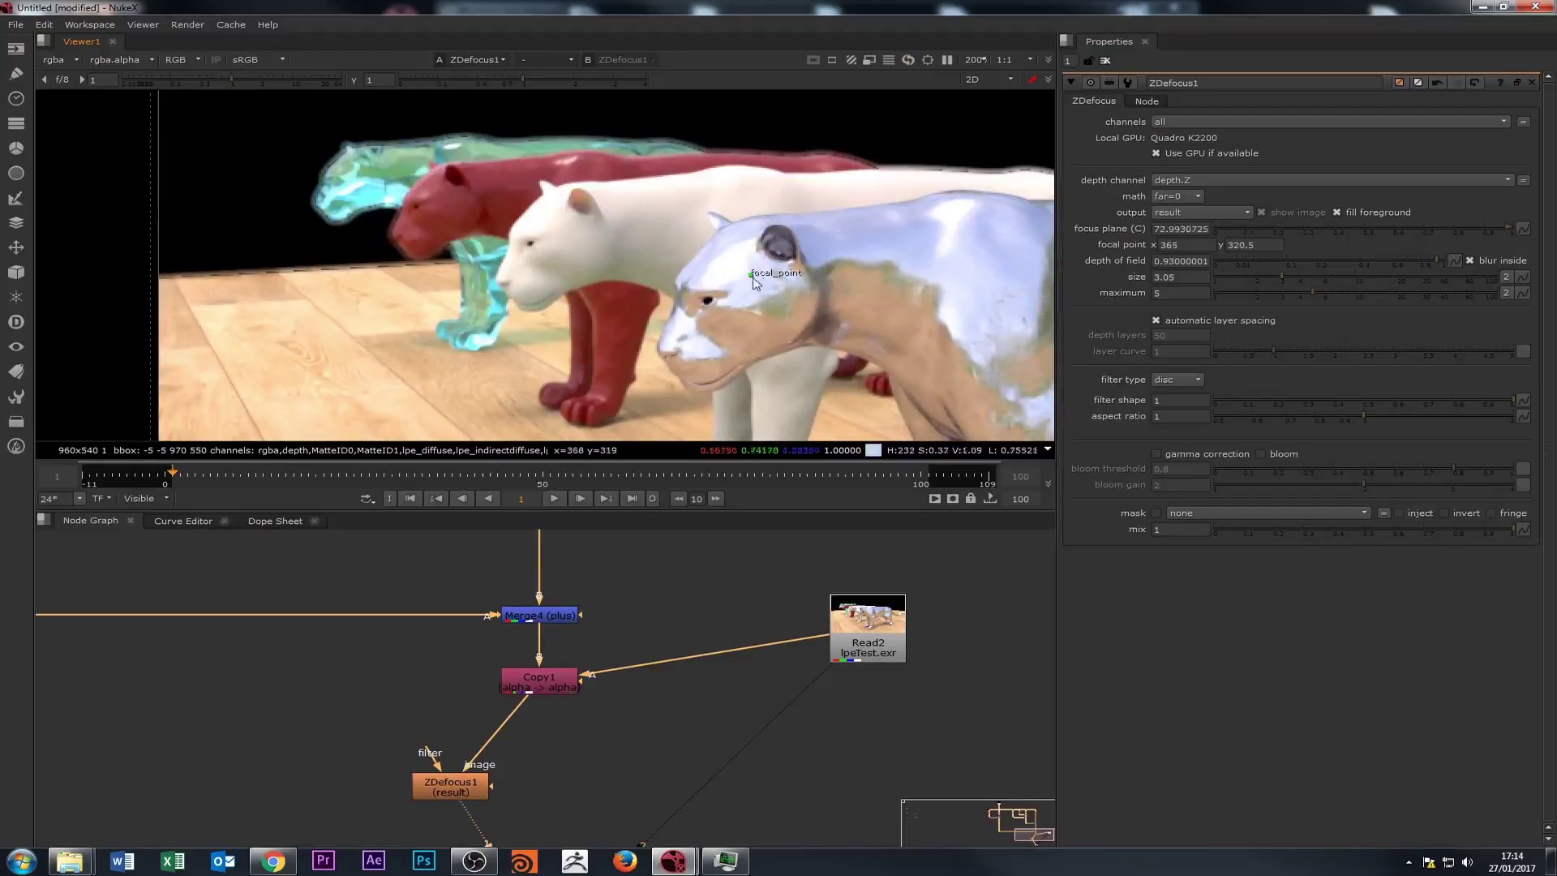
pyautogui.click(1180, 197)
pyautogui.click(1185, 183)
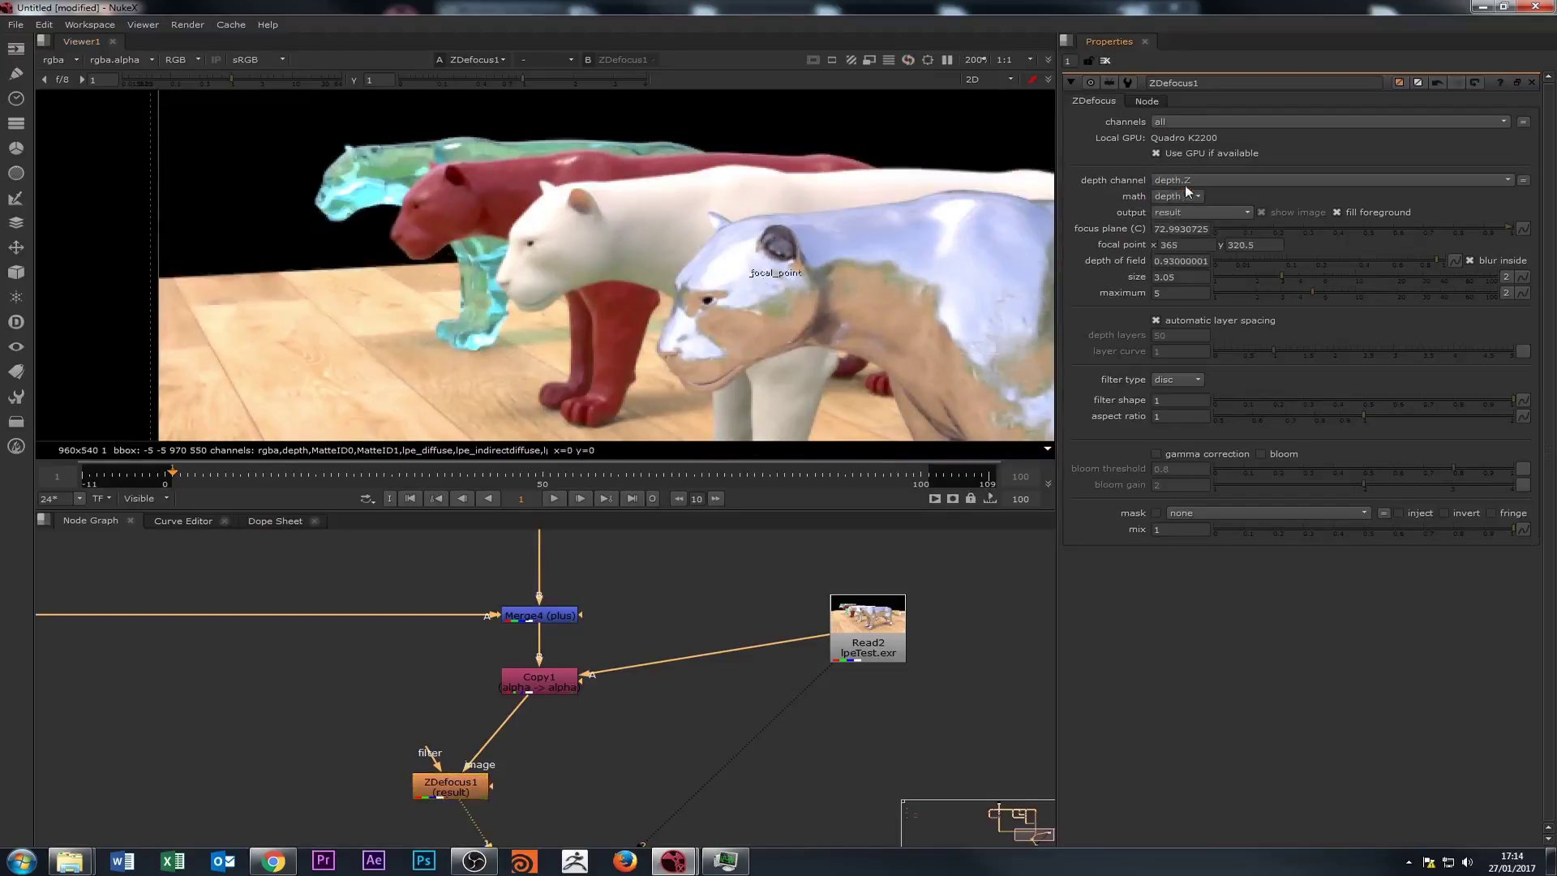
pyautogui.scroll(-2, 727, 296)
pyautogui.scroll(1, 727, 296)
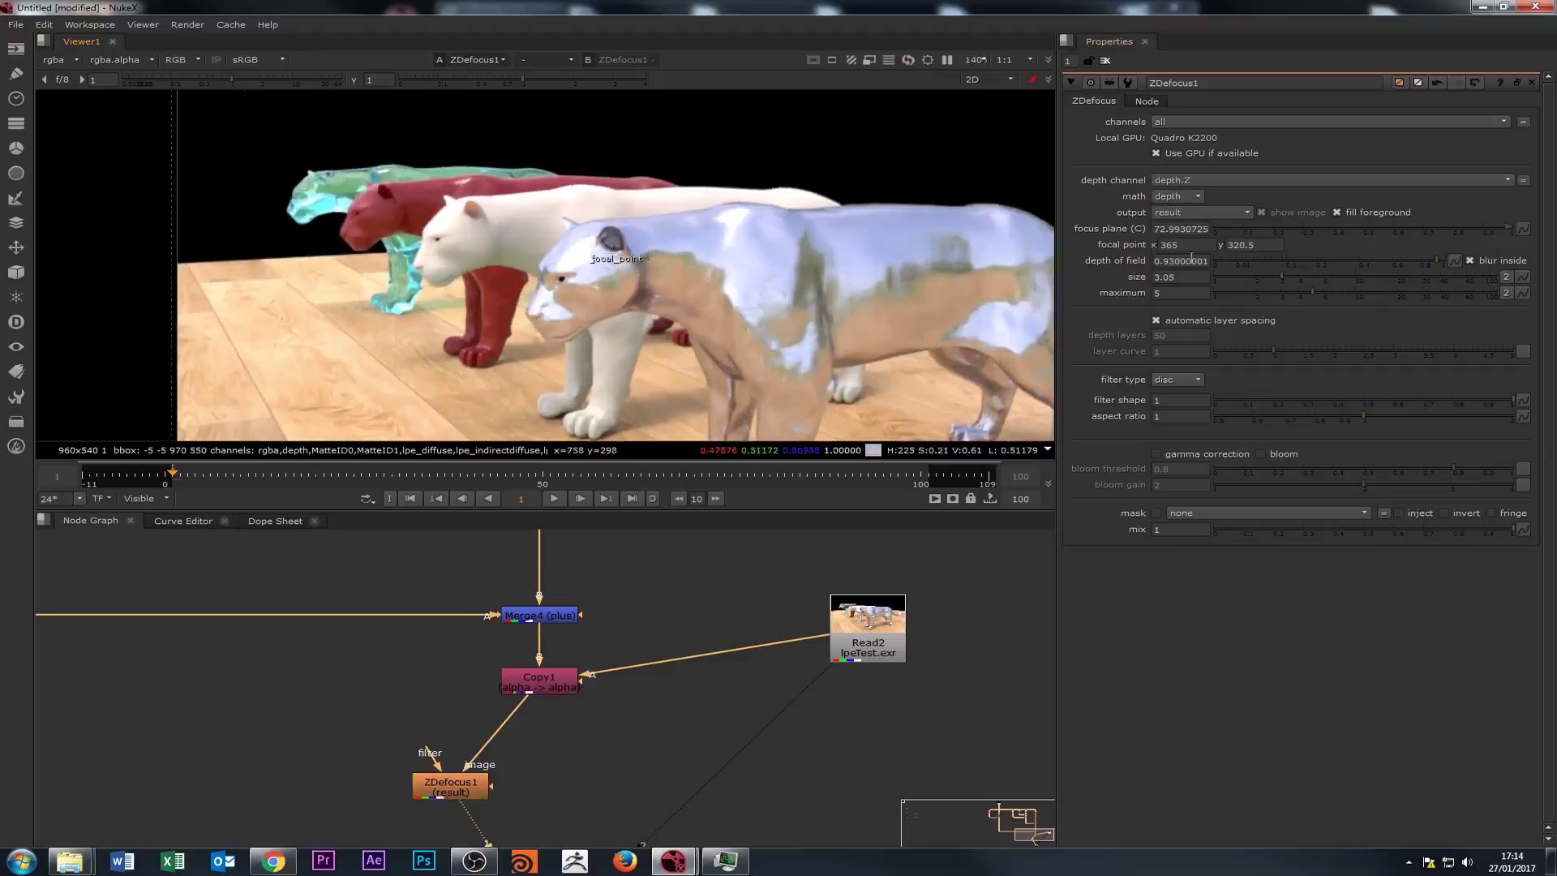
# Raise the defocus maximum to about 18.5 and the size to about 5.9.
pyautogui.moveTo(1312, 291); pyautogui.dragTo(1395, 289)
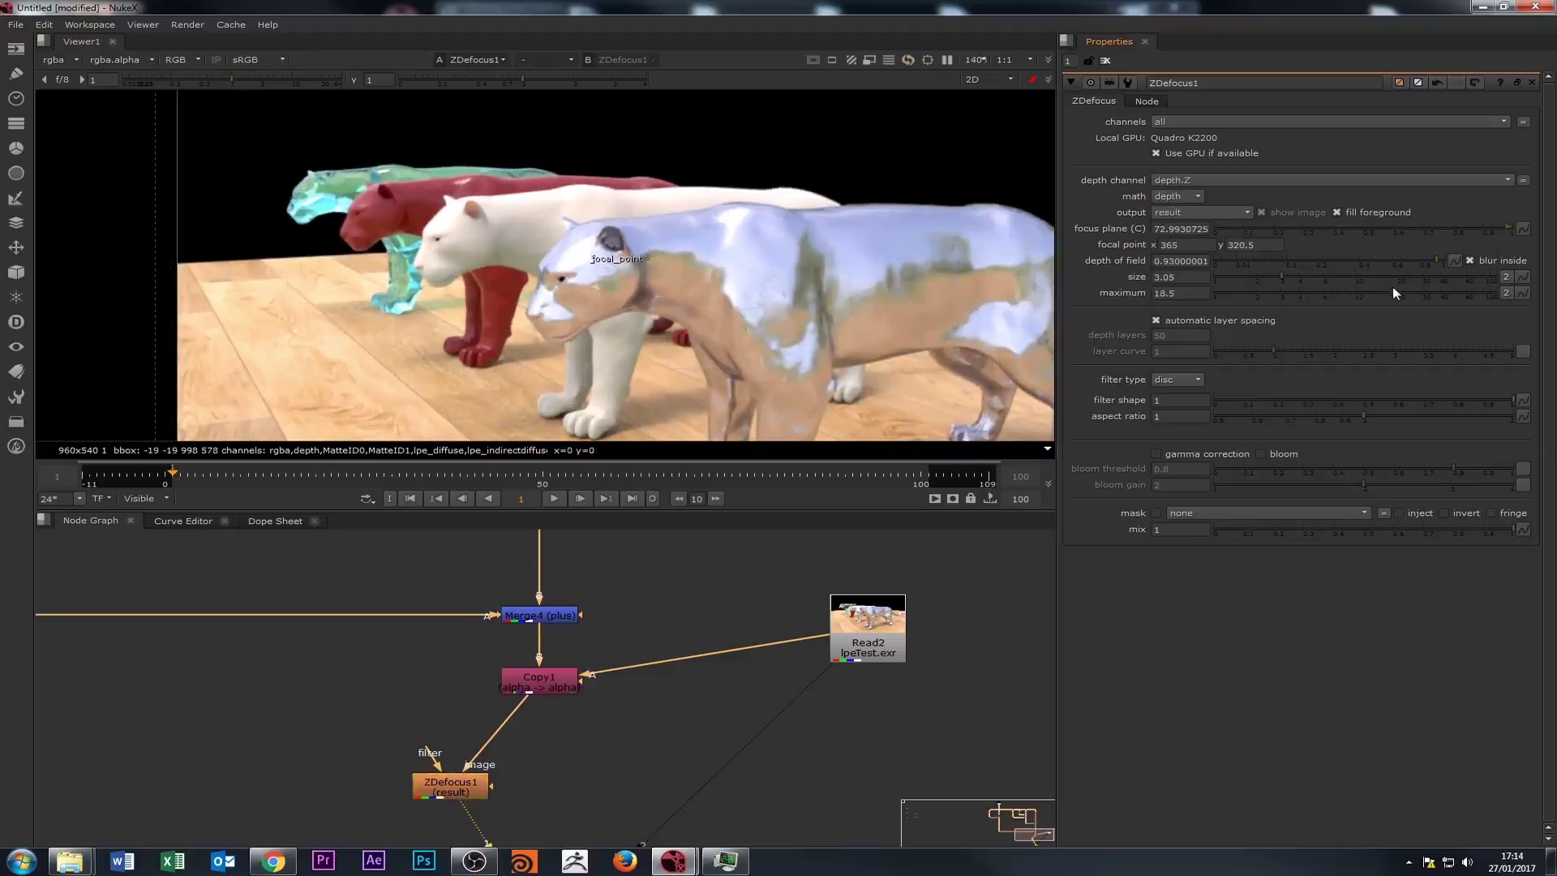
pyautogui.moveTo(1285, 282); pyautogui.dragTo(1308, 279)
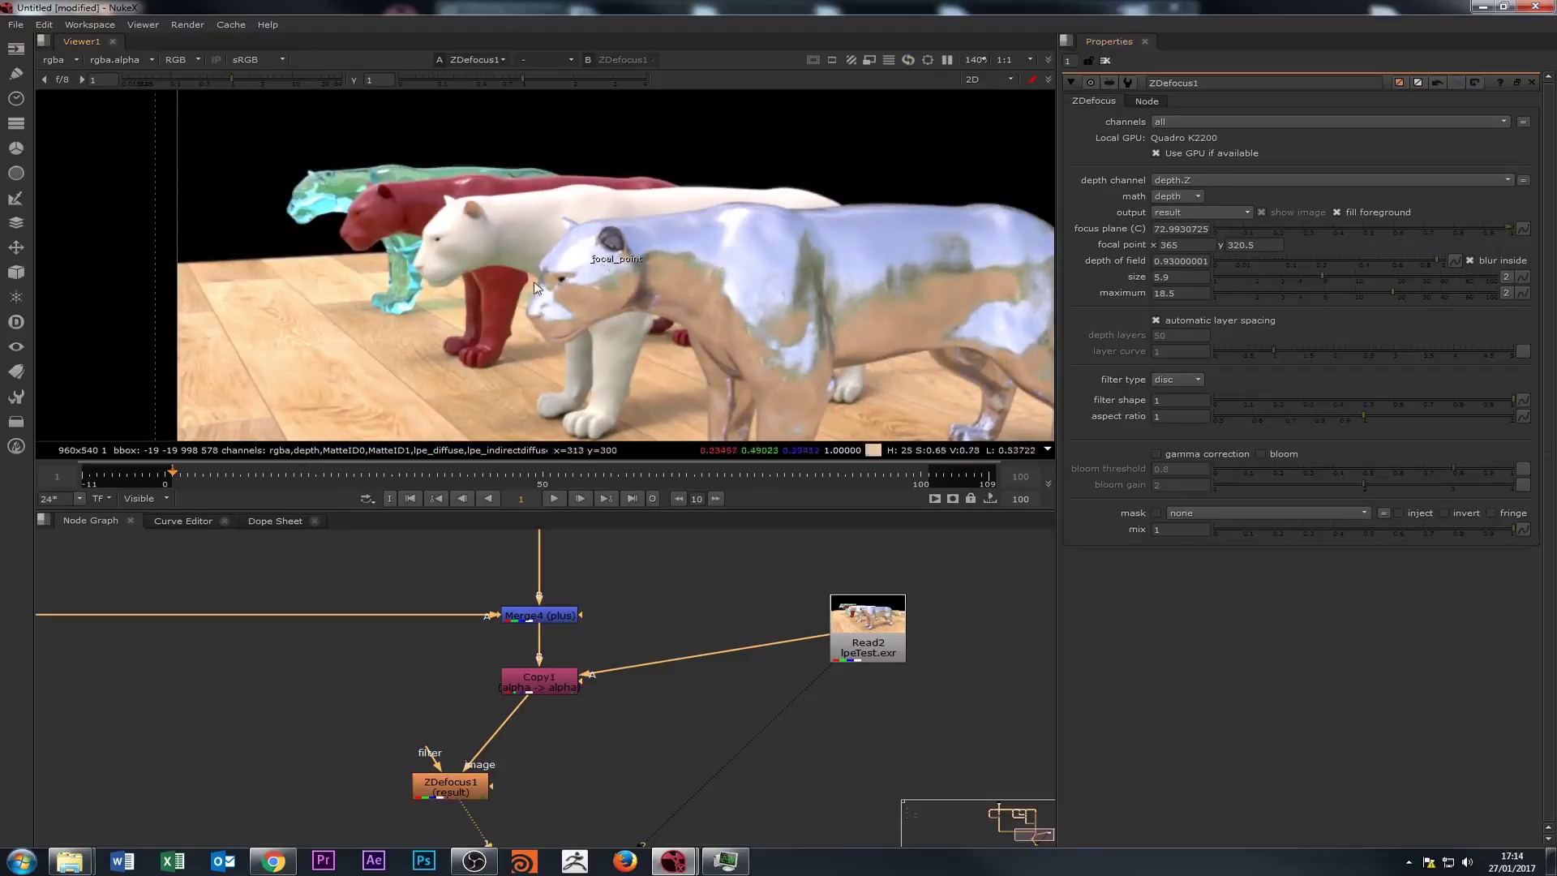
pyautogui.scroll(2, 613, 276)
# In focal plane setup output, move the focal point to the white cat, with depth of field about 0.58, size about 6.4 and maximum about 16.5.
pyautogui.click(1182, 214)
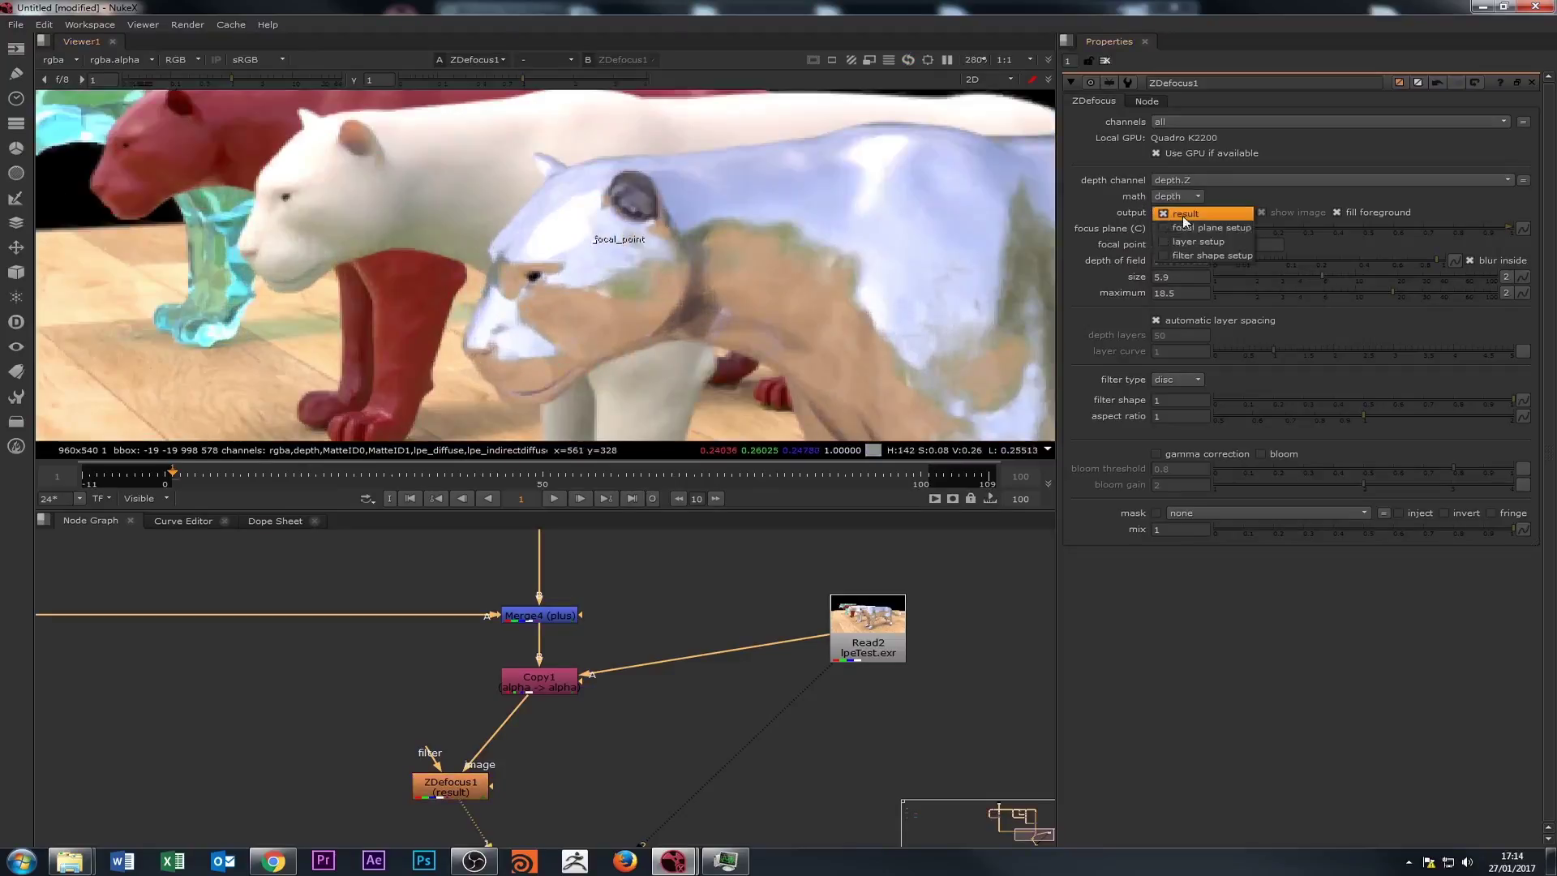
pyautogui.click(1185, 230)
pyautogui.scroll(-1, 637, 287)
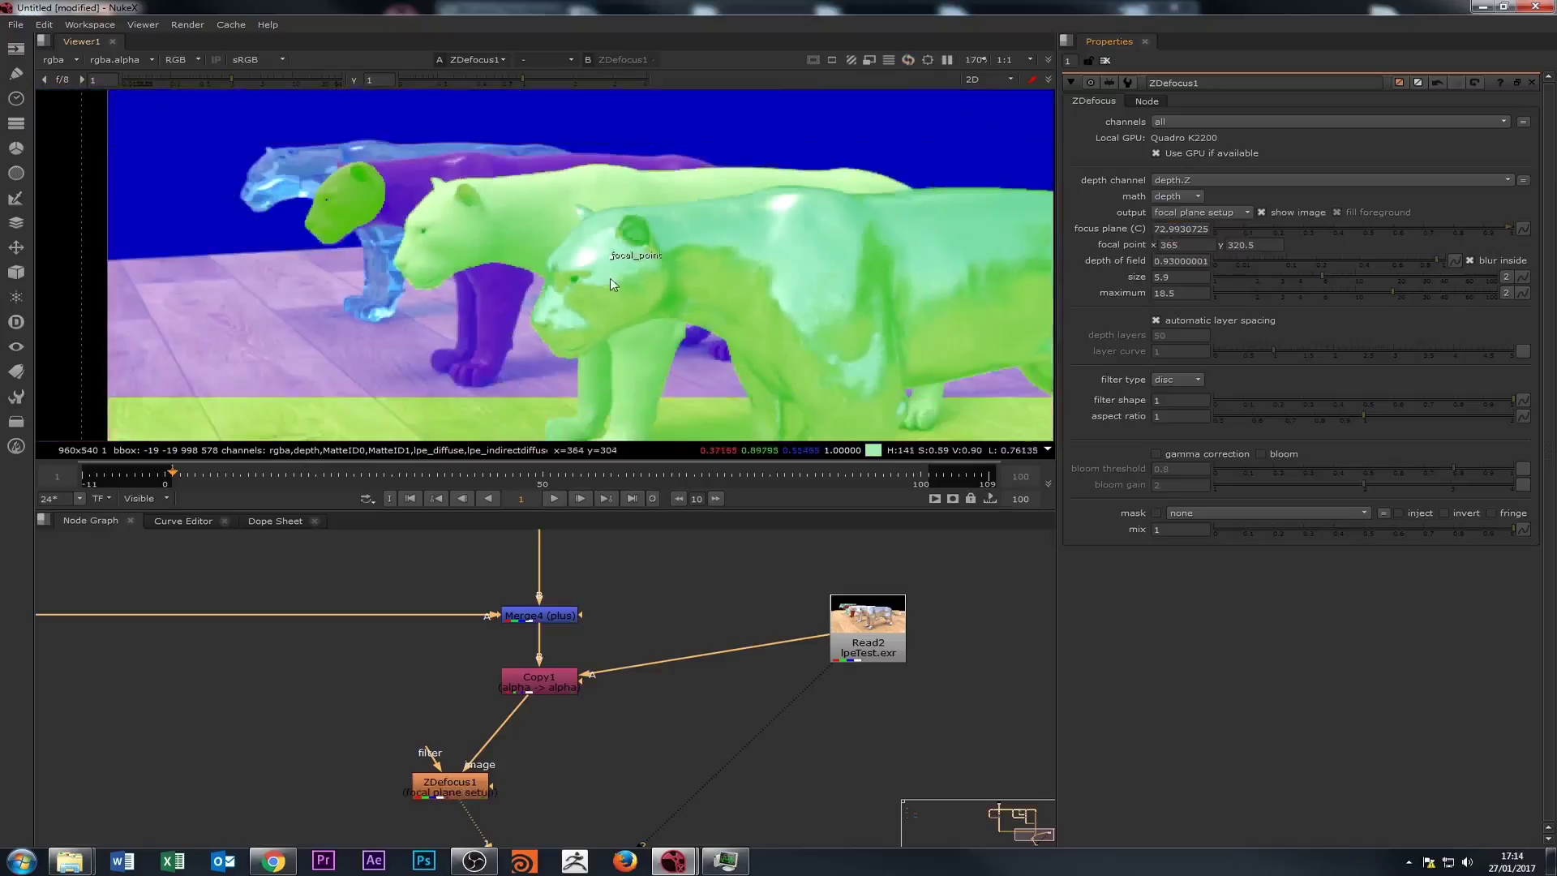
pyautogui.moveTo(586, 248); pyautogui.dragTo(518, 222)
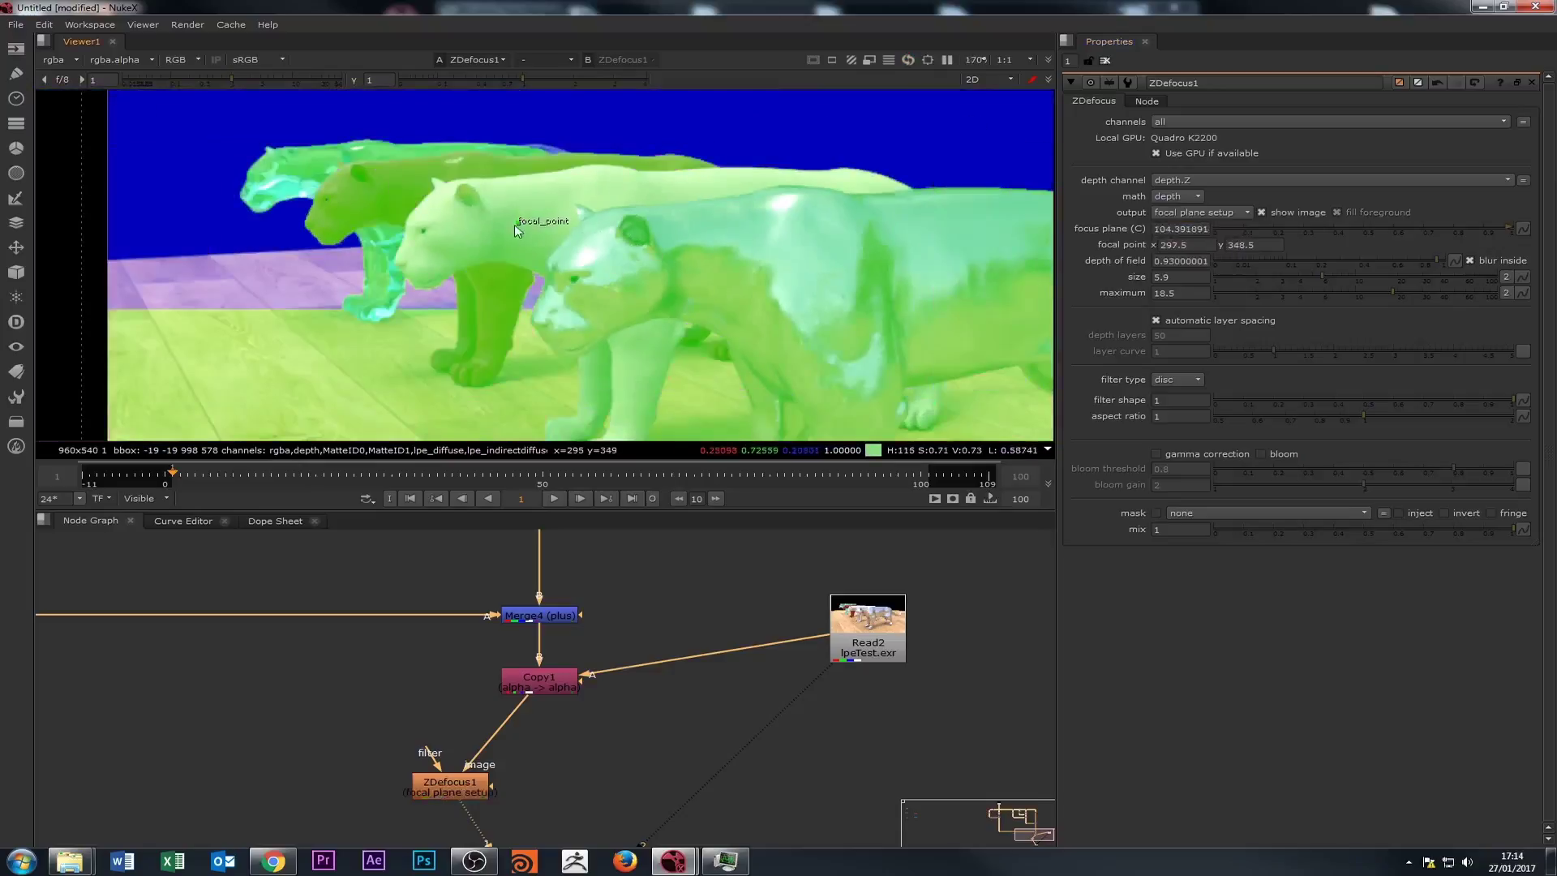
pyautogui.moveTo(1435, 264); pyautogui.dragTo(1385, 290)
pyautogui.scroll(-3, 659, 295)
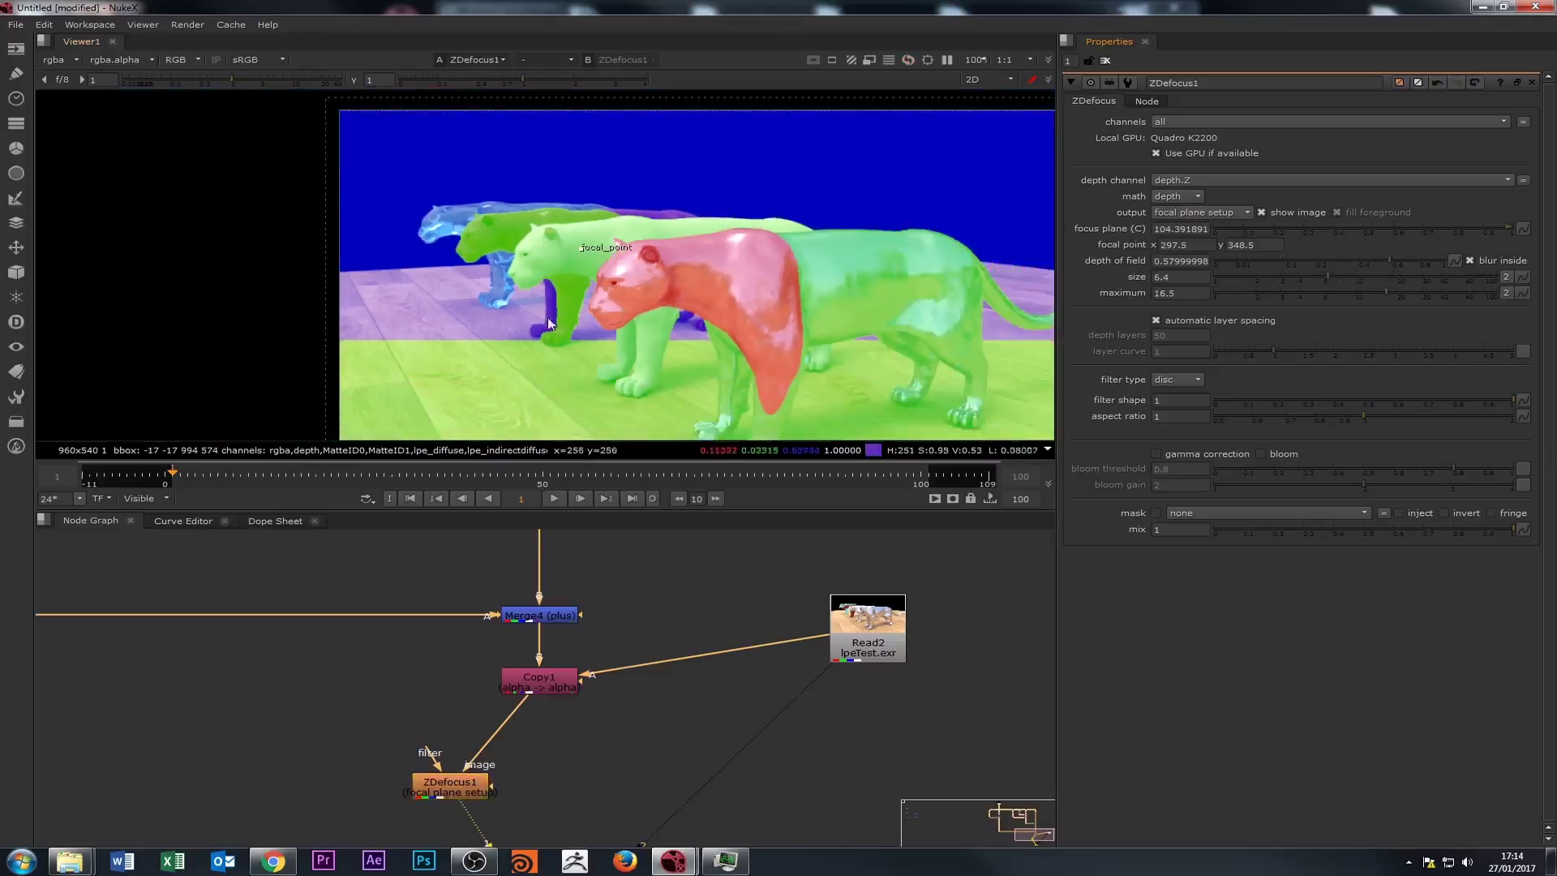
# Return ZDefocus1's output to result and examine the defocused cats.
pyautogui.click(1178, 211)
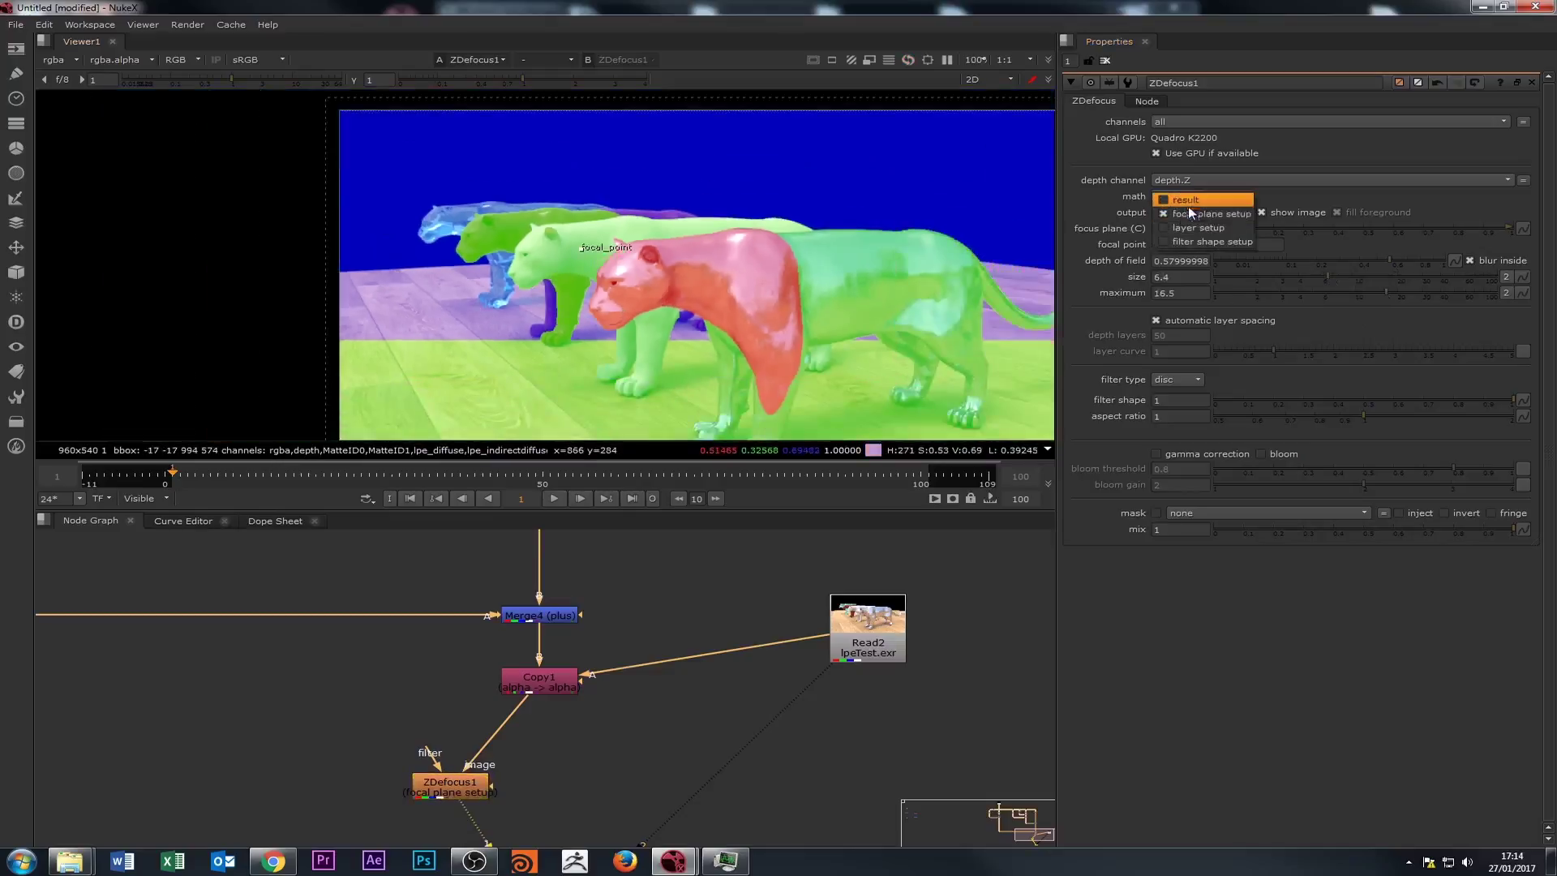
pyautogui.click(1189, 201)
pyautogui.scroll(5, 568, 295)
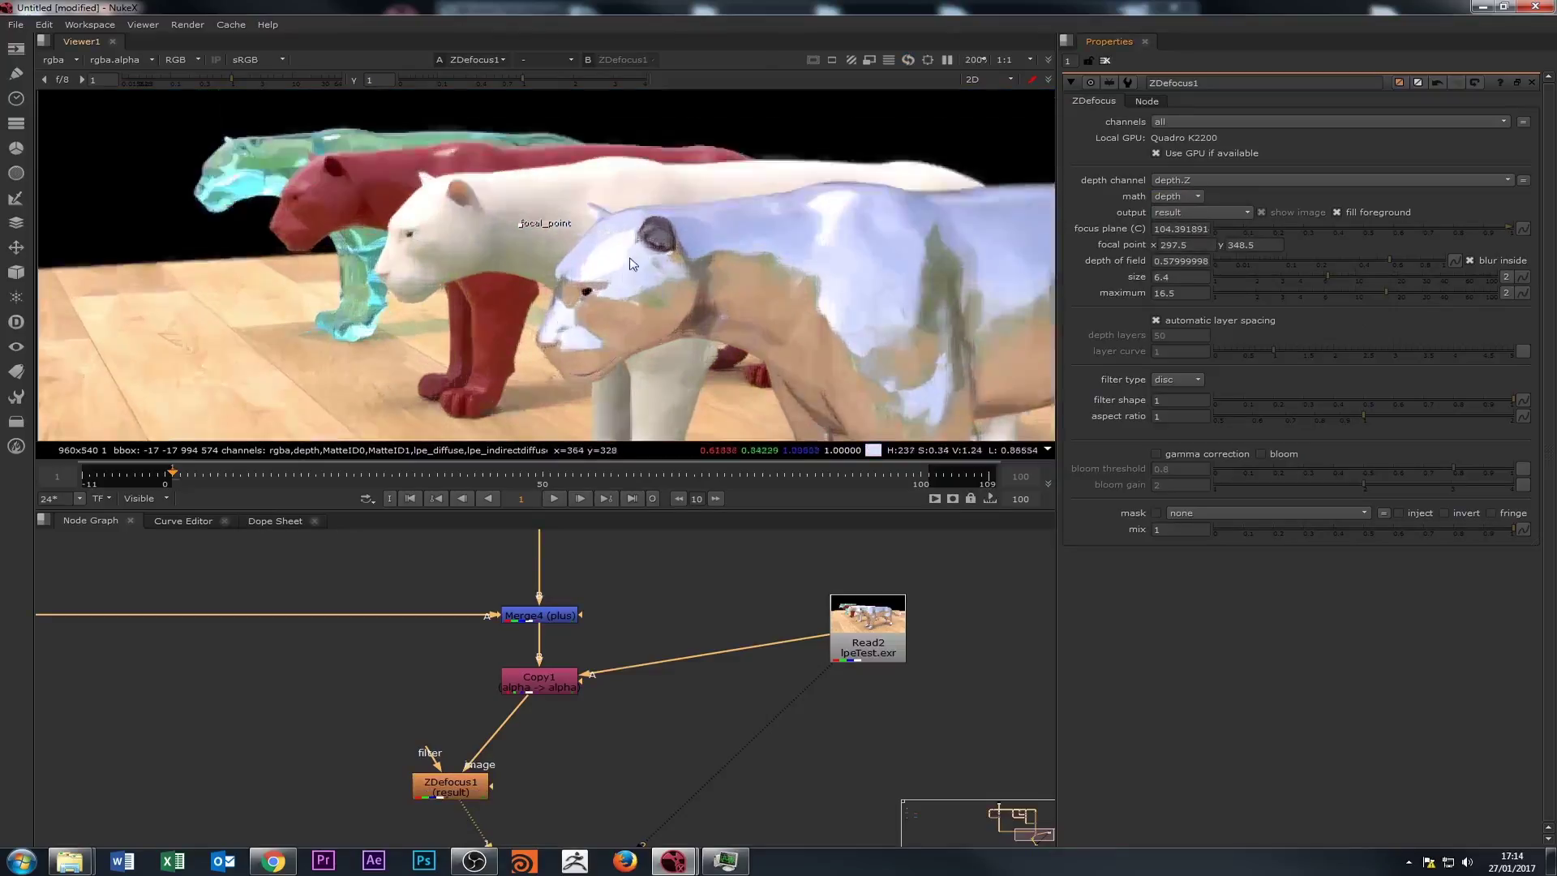
# Try the focal point on the white cat's head, set depth of field to 1, and refocus on the chrome cat's head at about 362.5, 314.
pyautogui.moveTo(445, 203); pyautogui.dragTo(295, 211)
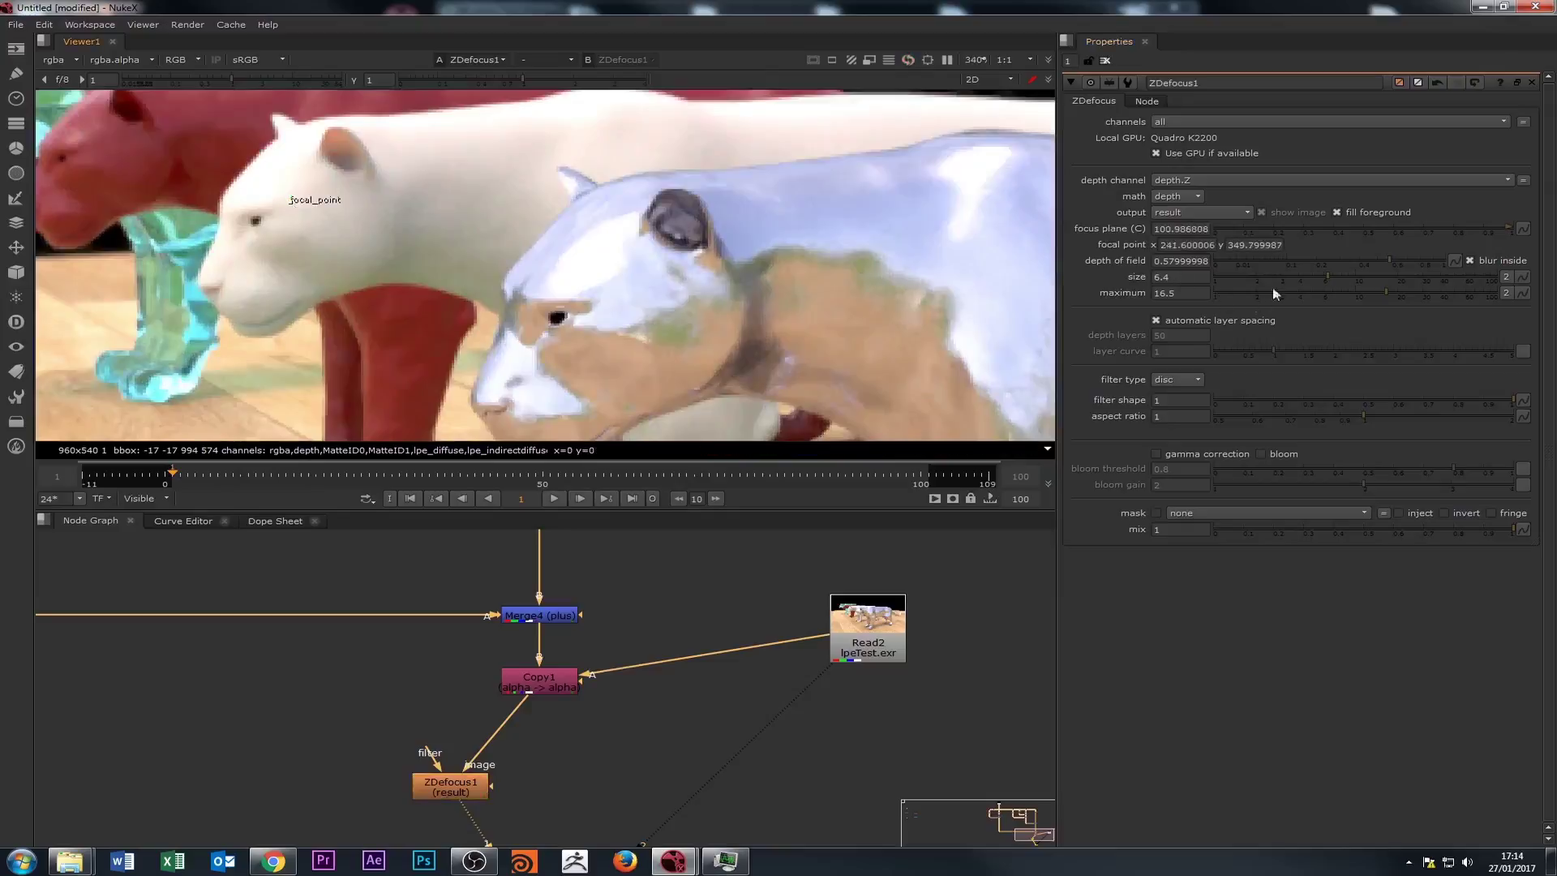
pyautogui.moveTo(1390, 261); pyautogui.dragTo(1450, 261)
pyautogui.scroll(-3, 305, 258)
pyautogui.moveTo(292, 231); pyautogui.dragTo(489, 280)
pyautogui.scroll(3, 489, 279)
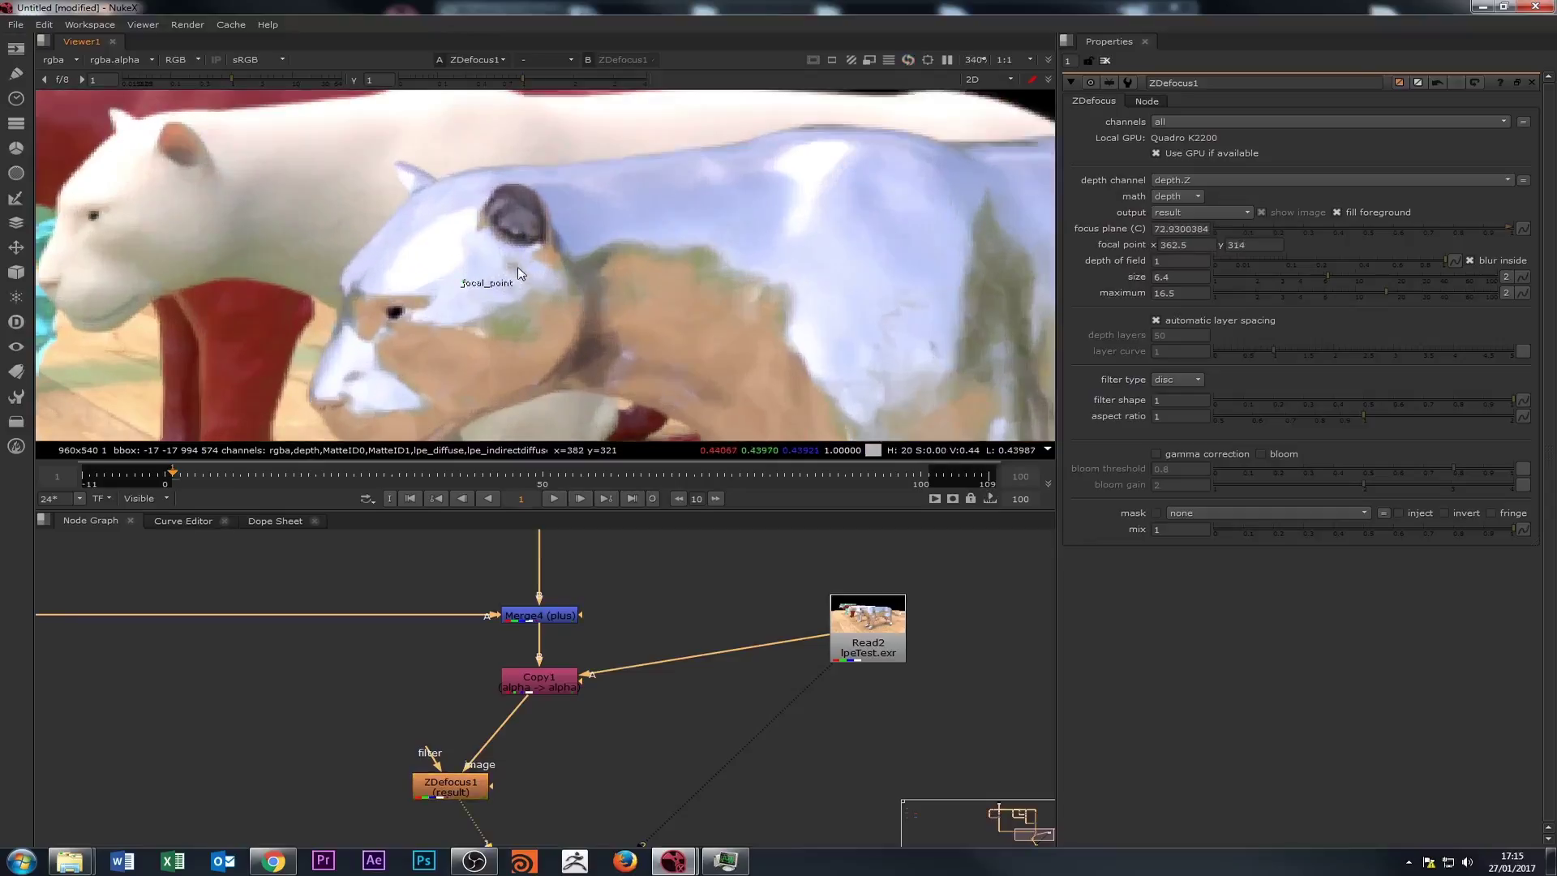
# Move the focal point to the chrome cat's ear at about 387, 349 and switch ZDefocus1's output to focal plane setup.
pyautogui.scroll(2, 722, 180)
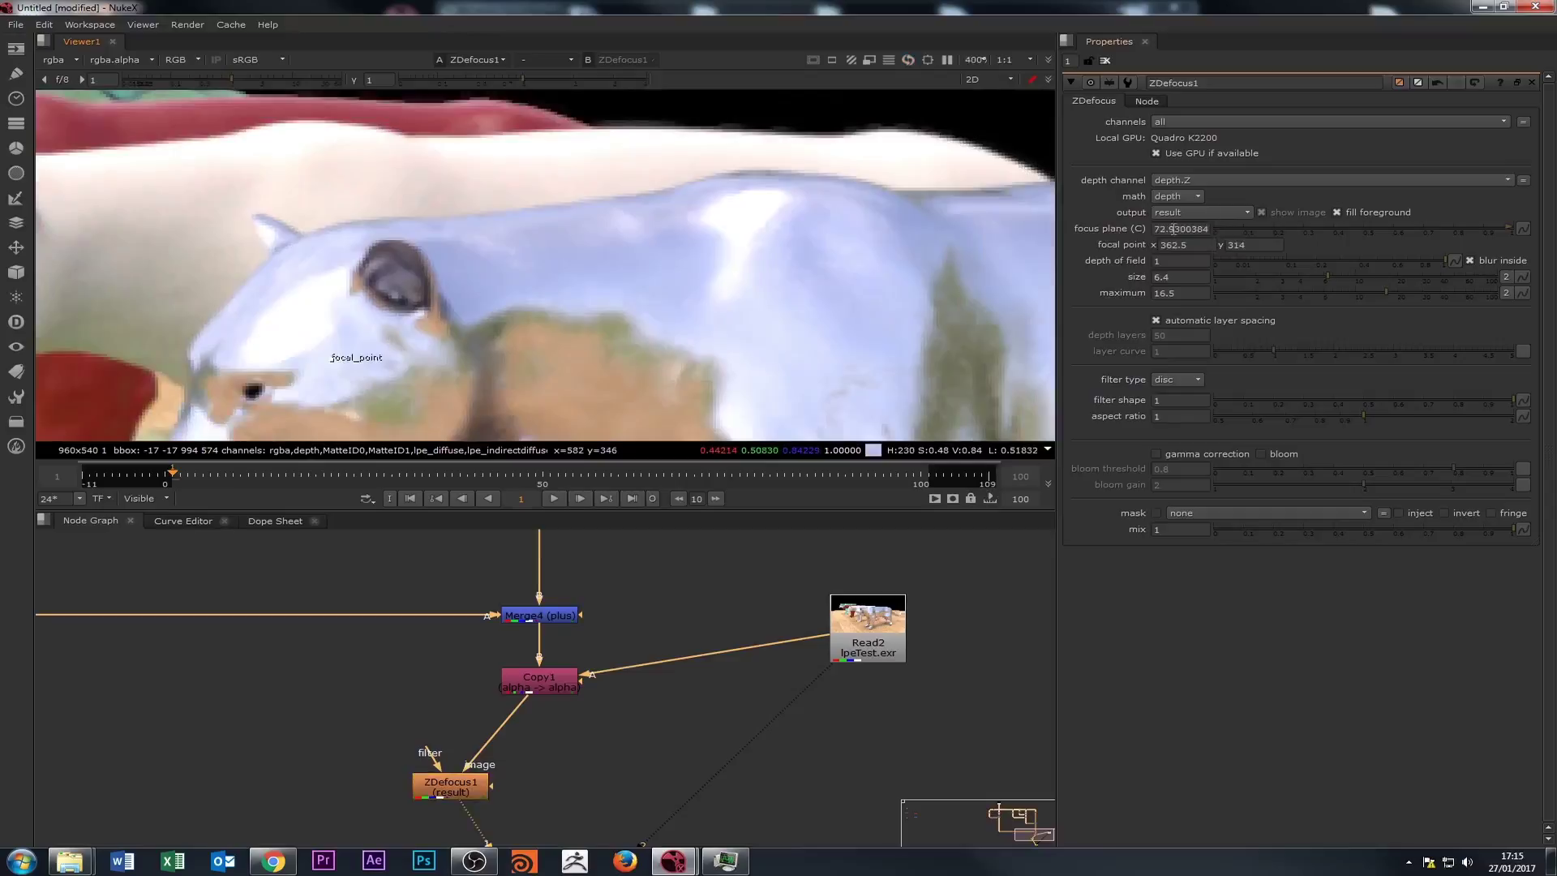
pyautogui.moveTo(334, 358); pyautogui.dragTo(416, 257)
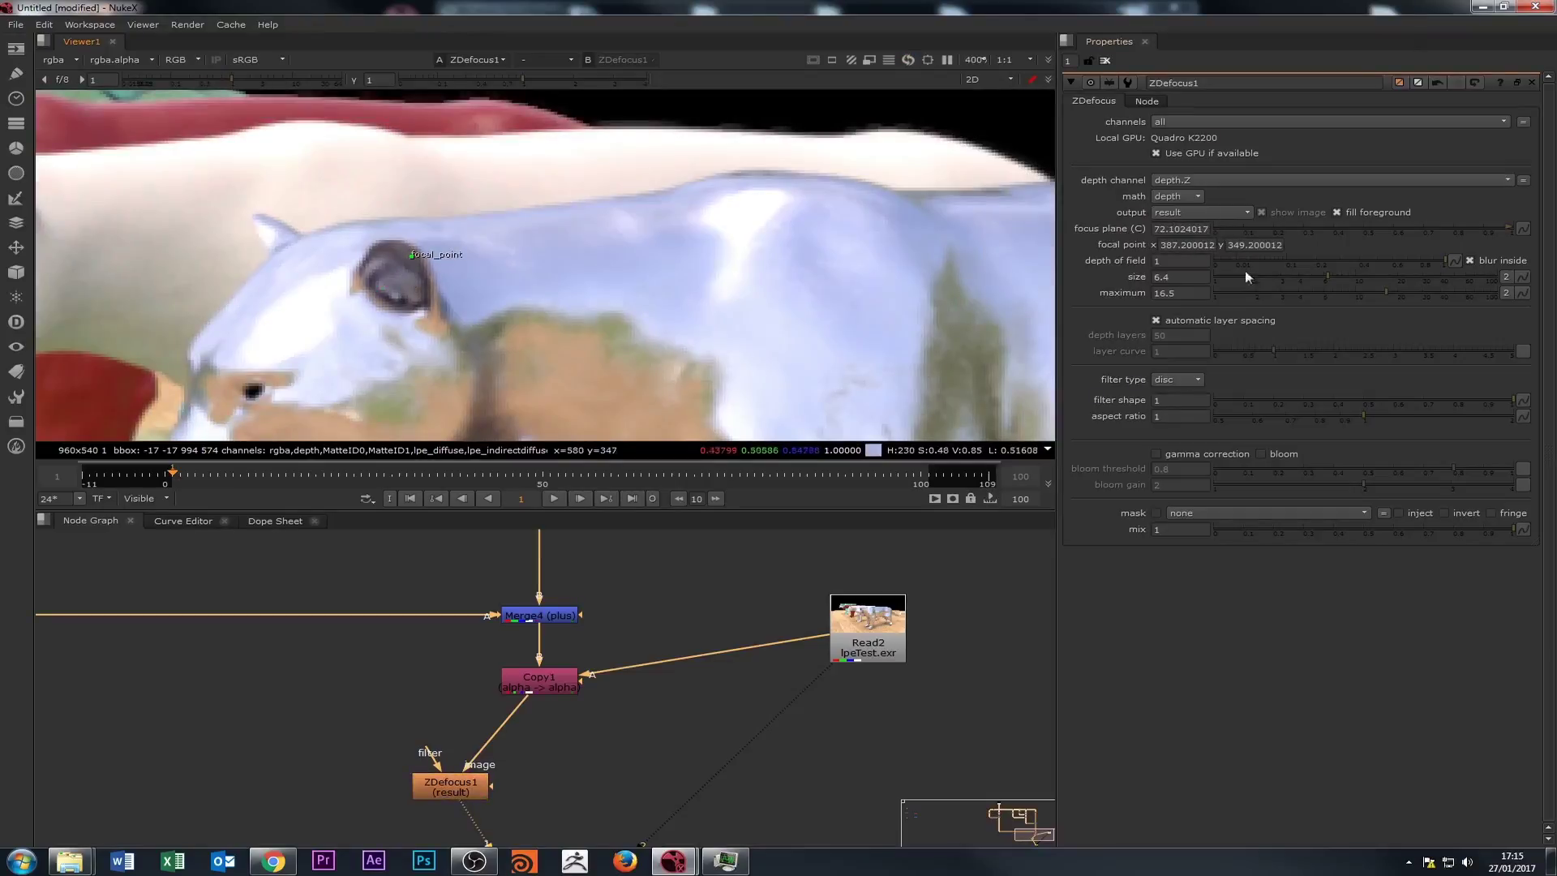
pyautogui.click(1180, 212)
pyautogui.click(1187, 228)
pyautogui.scroll(-4, 606, 301)
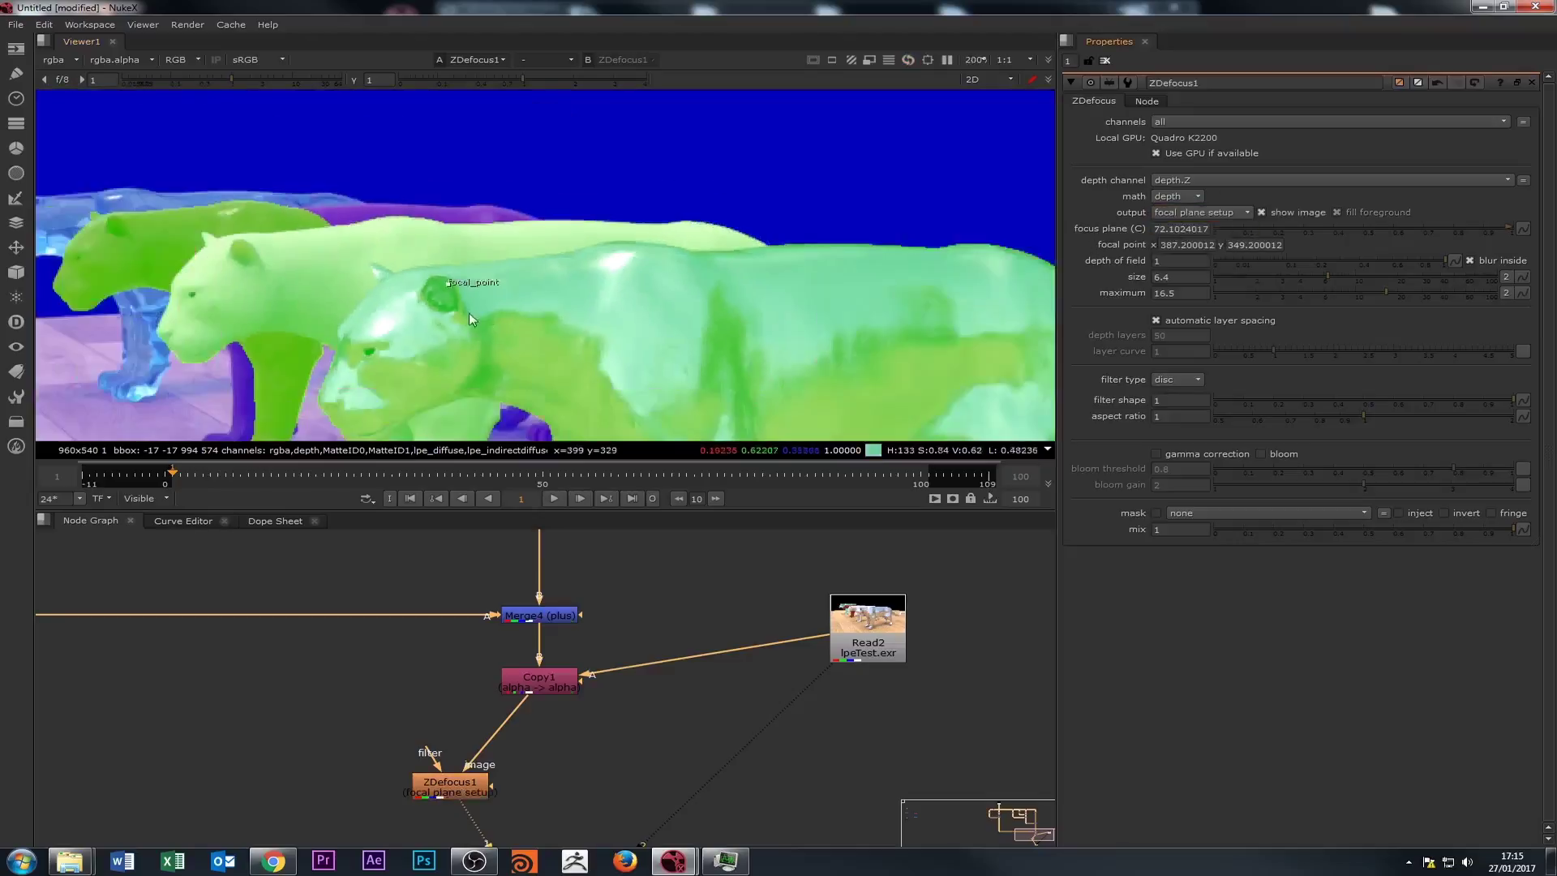
# Lower ZDefocus1's size to about 3.65 and its depth of field to about 0.19.
pyautogui.scroll(-3, 493, 250)
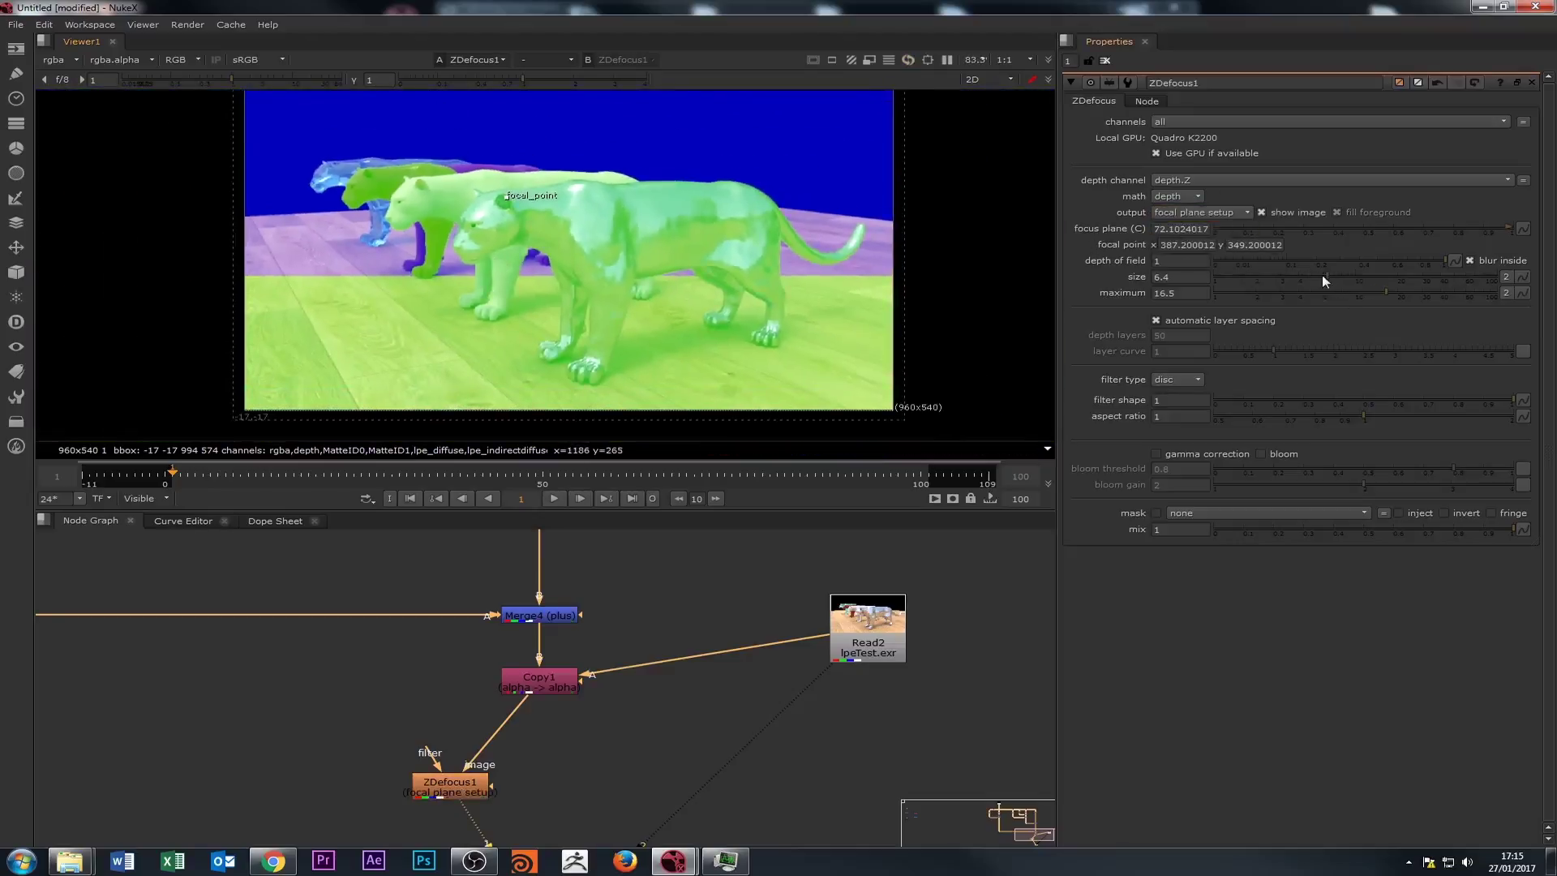
pyautogui.moveTo(1322, 277)
pyautogui.mouseDown()
pyautogui.moveTo(1221, 271)
pyautogui.moveTo(1293, 276)
pyautogui.mouseUp()
pyautogui.moveTo(1432, 258); pyautogui.dragTo(1313, 269)
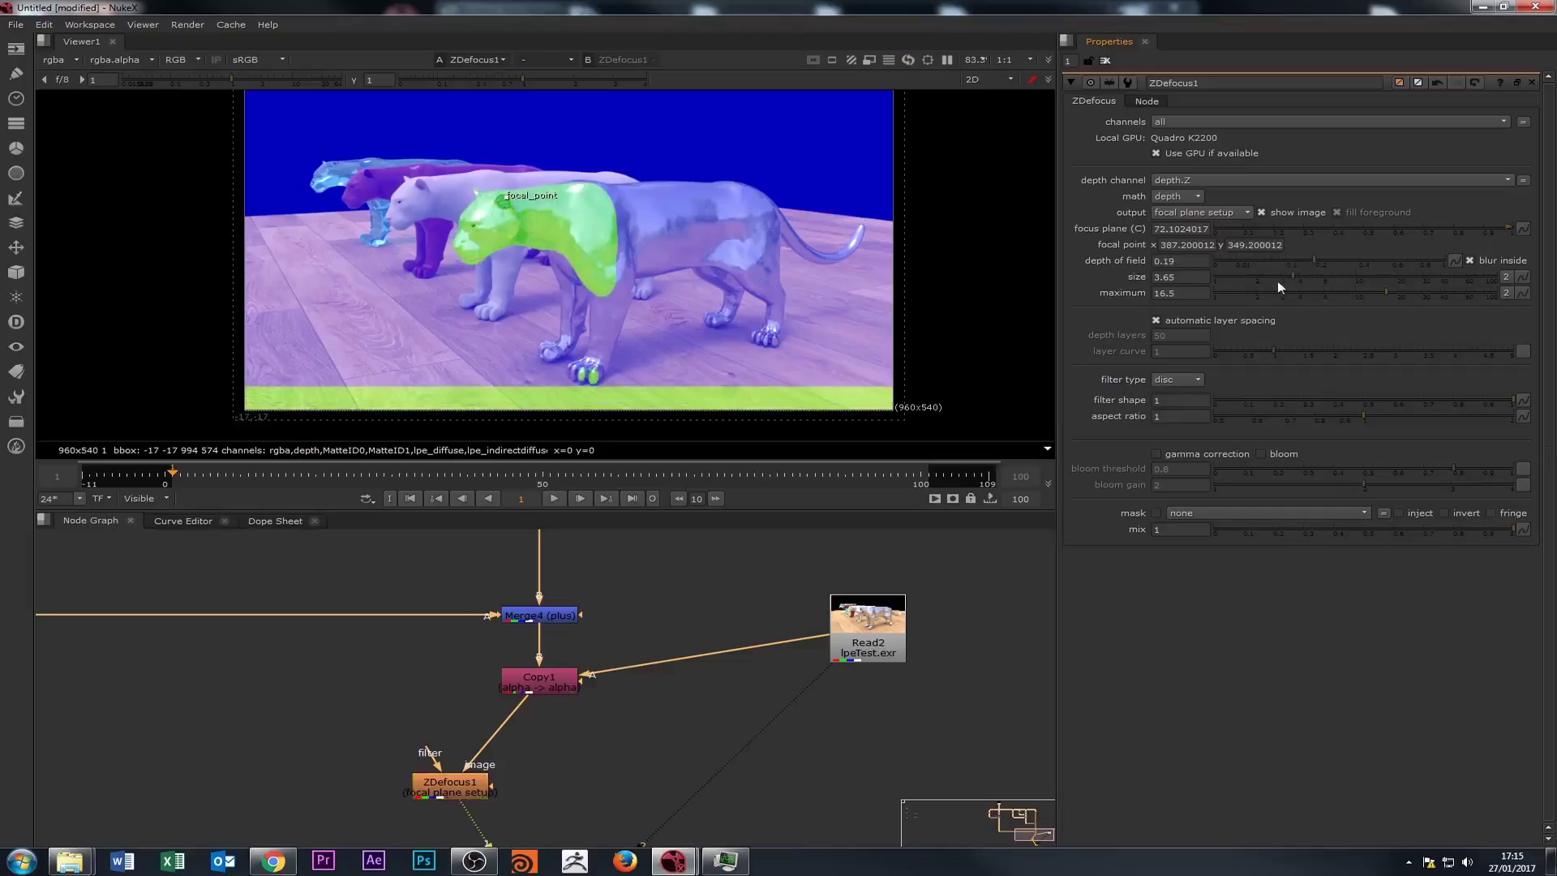
# Move the focal point onto the white cat at about 307, 348 and return the output to result.
pyautogui.moveTo(506, 196); pyautogui.dragTo(454, 196)
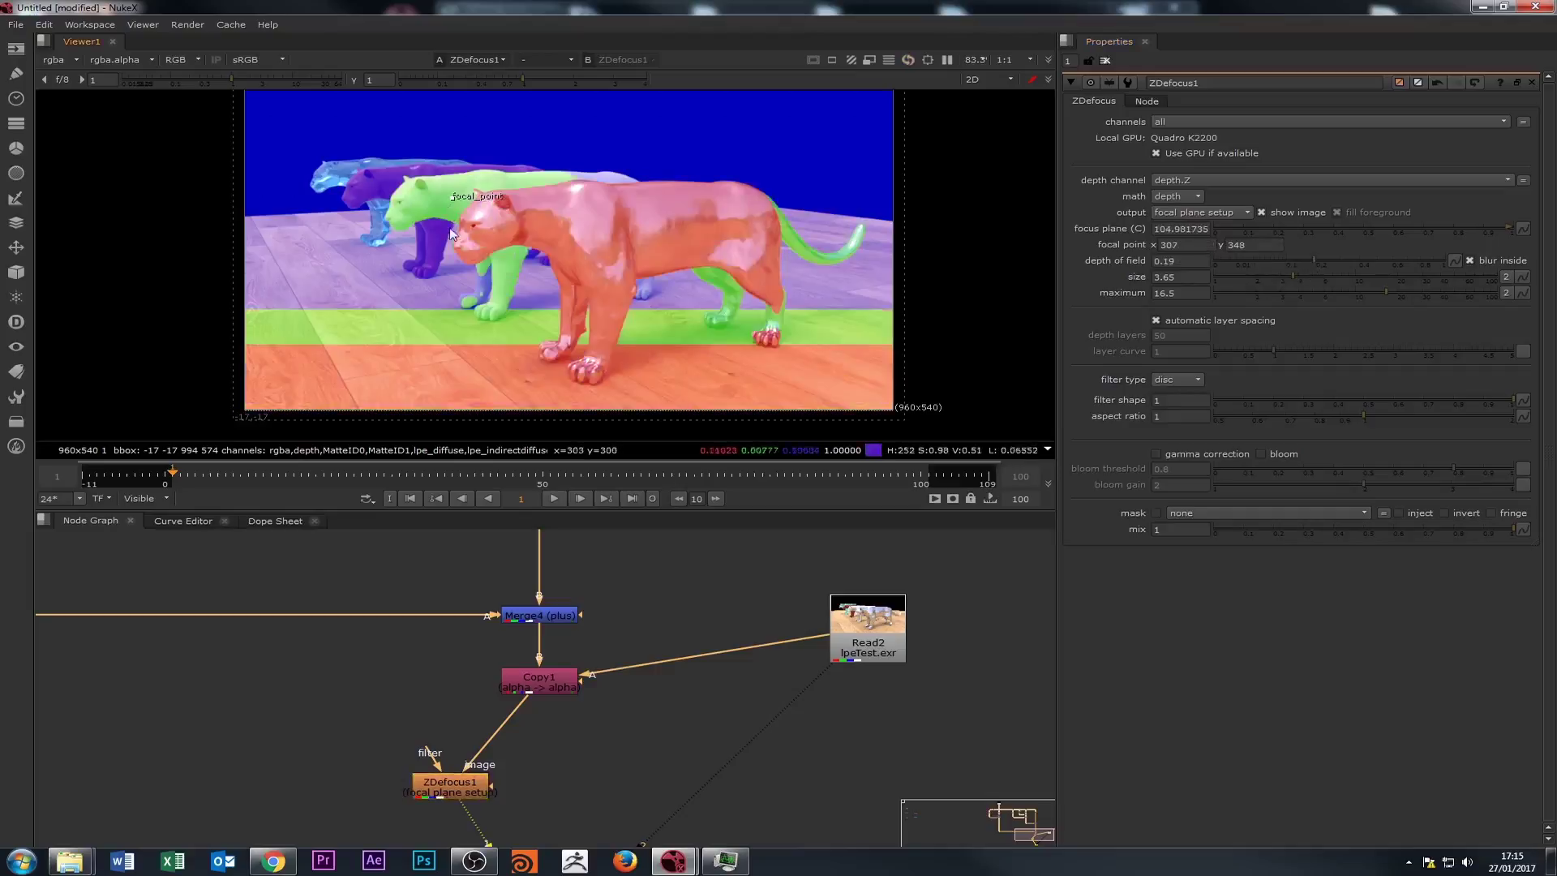
pyautogui.click(1185, 213)
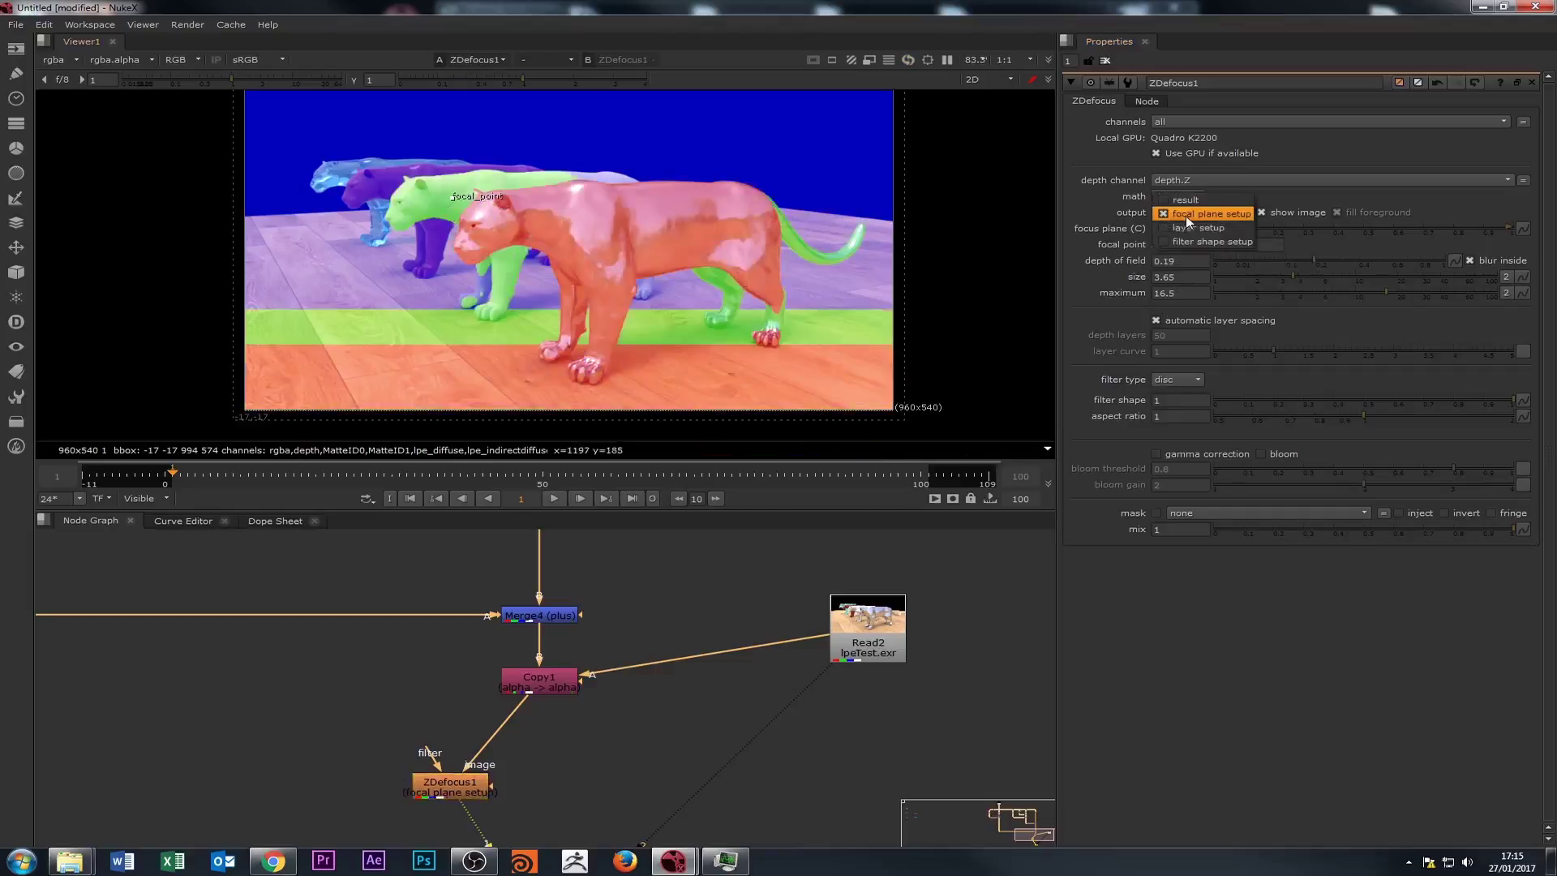
pyautogui.click(1190, 199)
pyautogui.scroll(7, 451, 181)
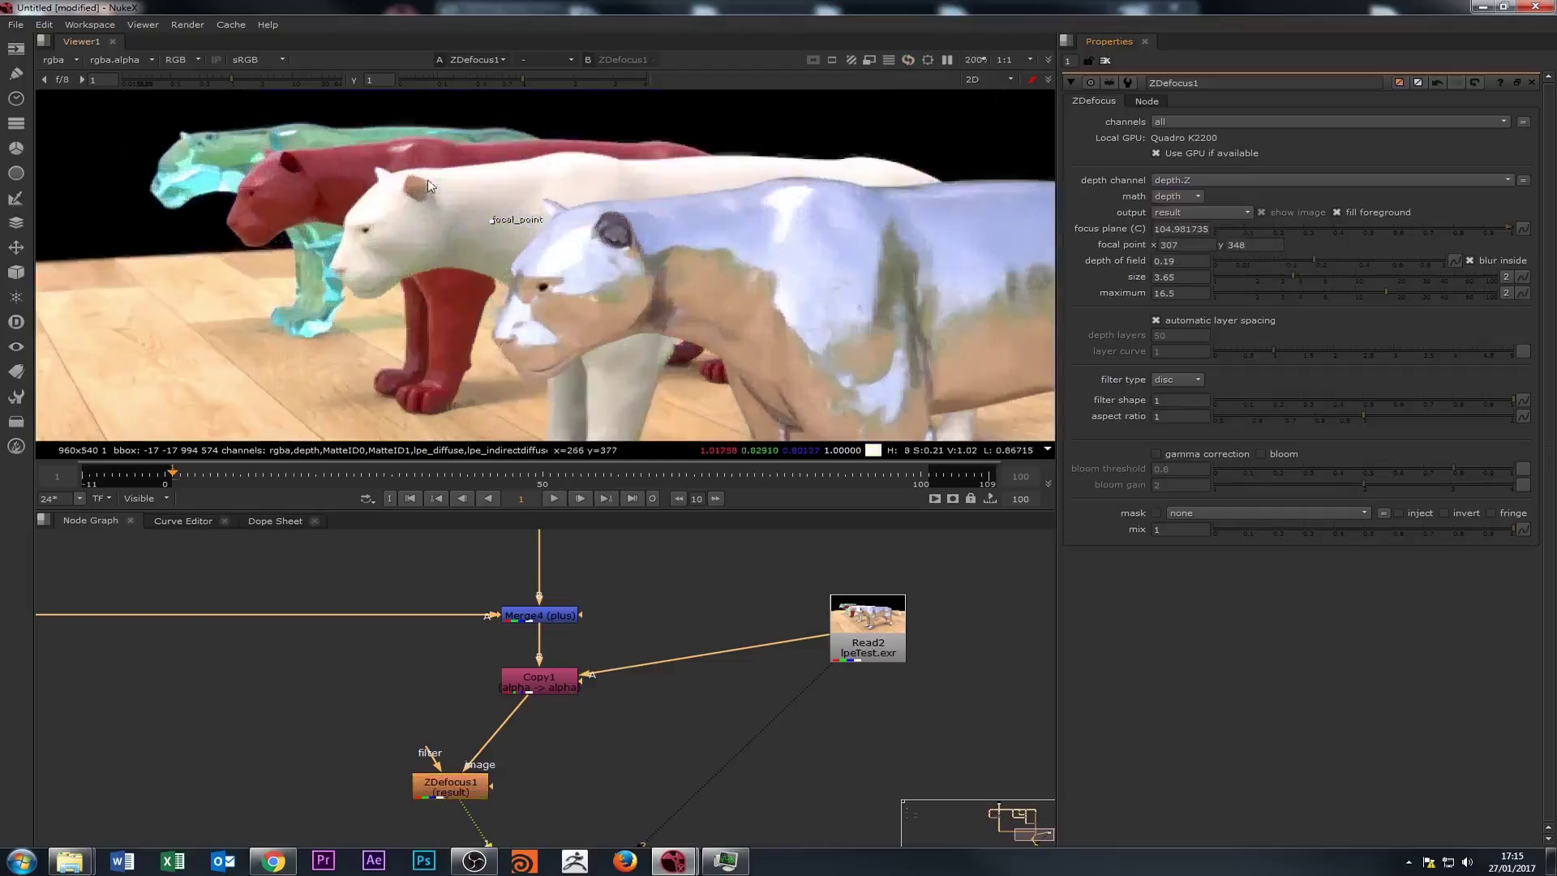
# Set ZDefocus1's size to 100 and its depth of field to about 0.255.
pyautogui.click(1183, 293)
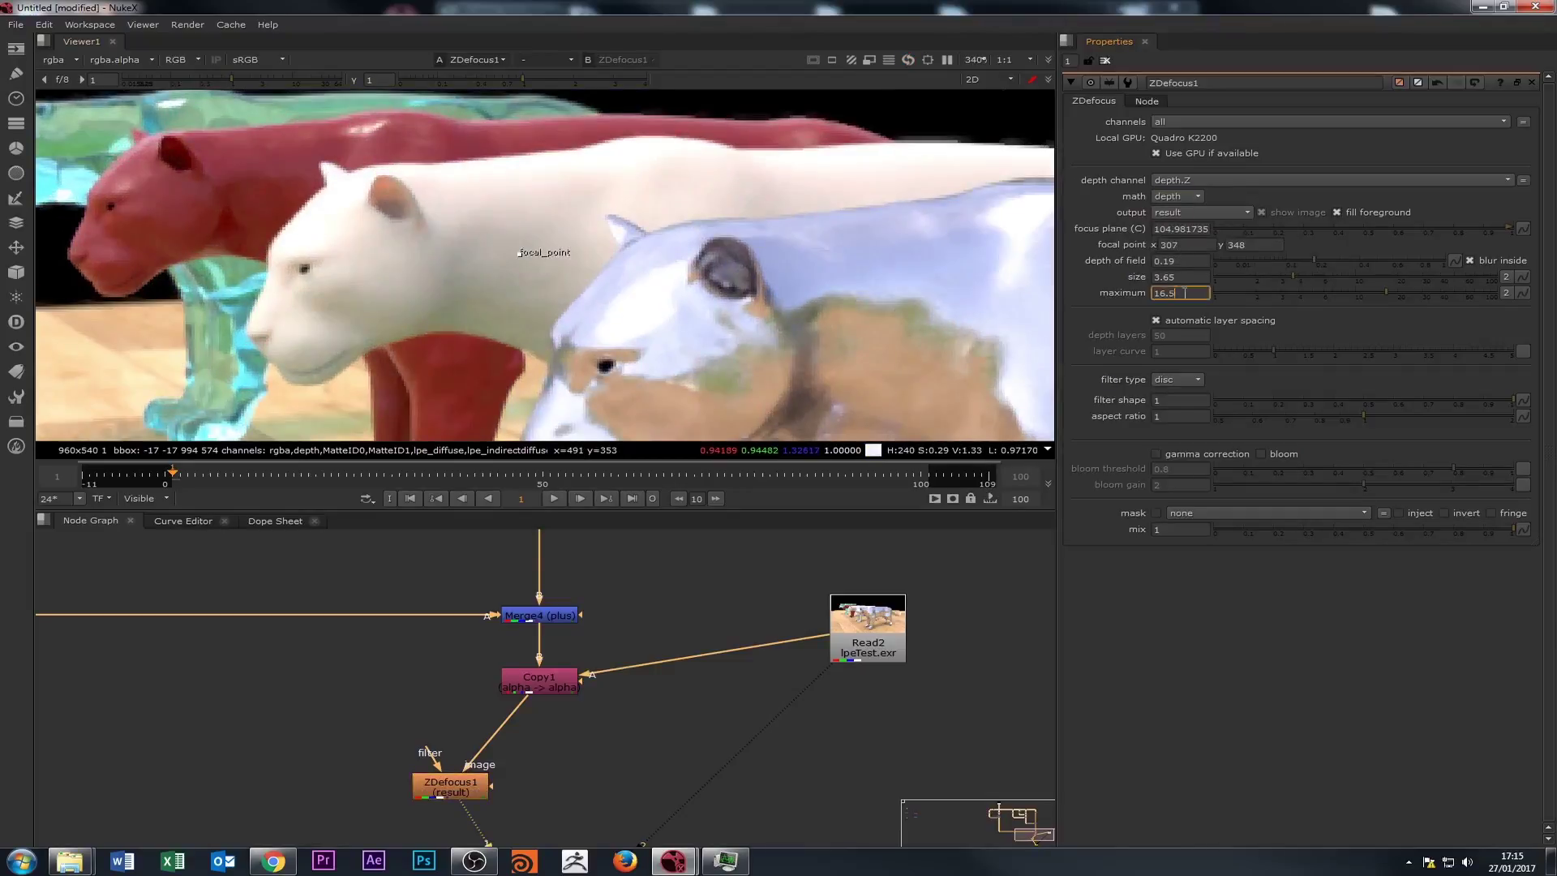
pyautogui.click(1180, 276)
pyautogui.write('100')
pyautogui.press('Return')
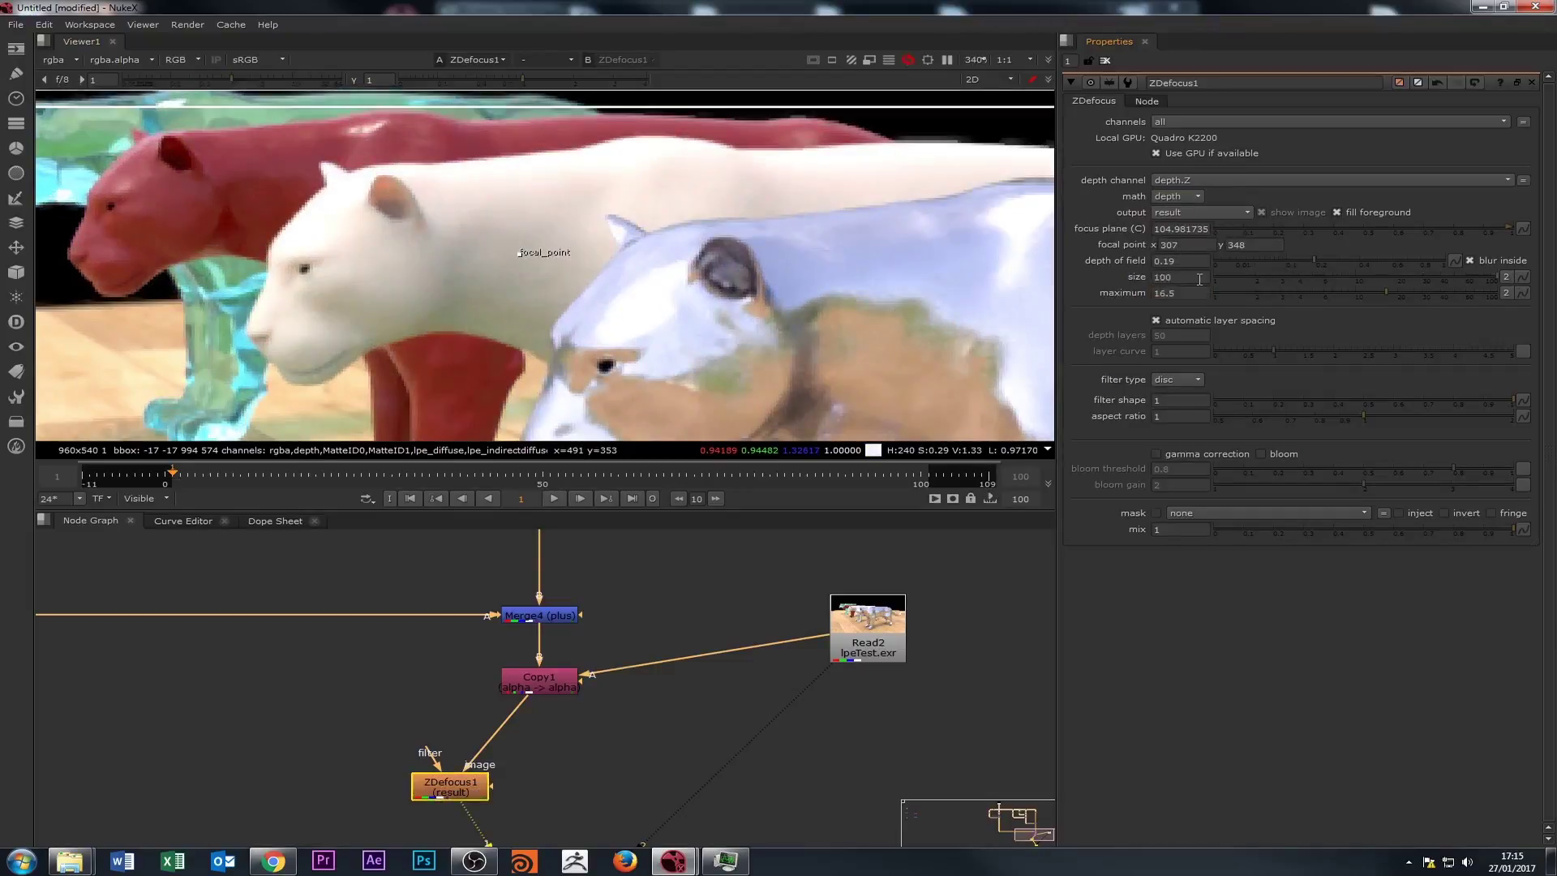
pyautogui.moveTo(1315, 263); pyautogui.dragTo(1330, 259)
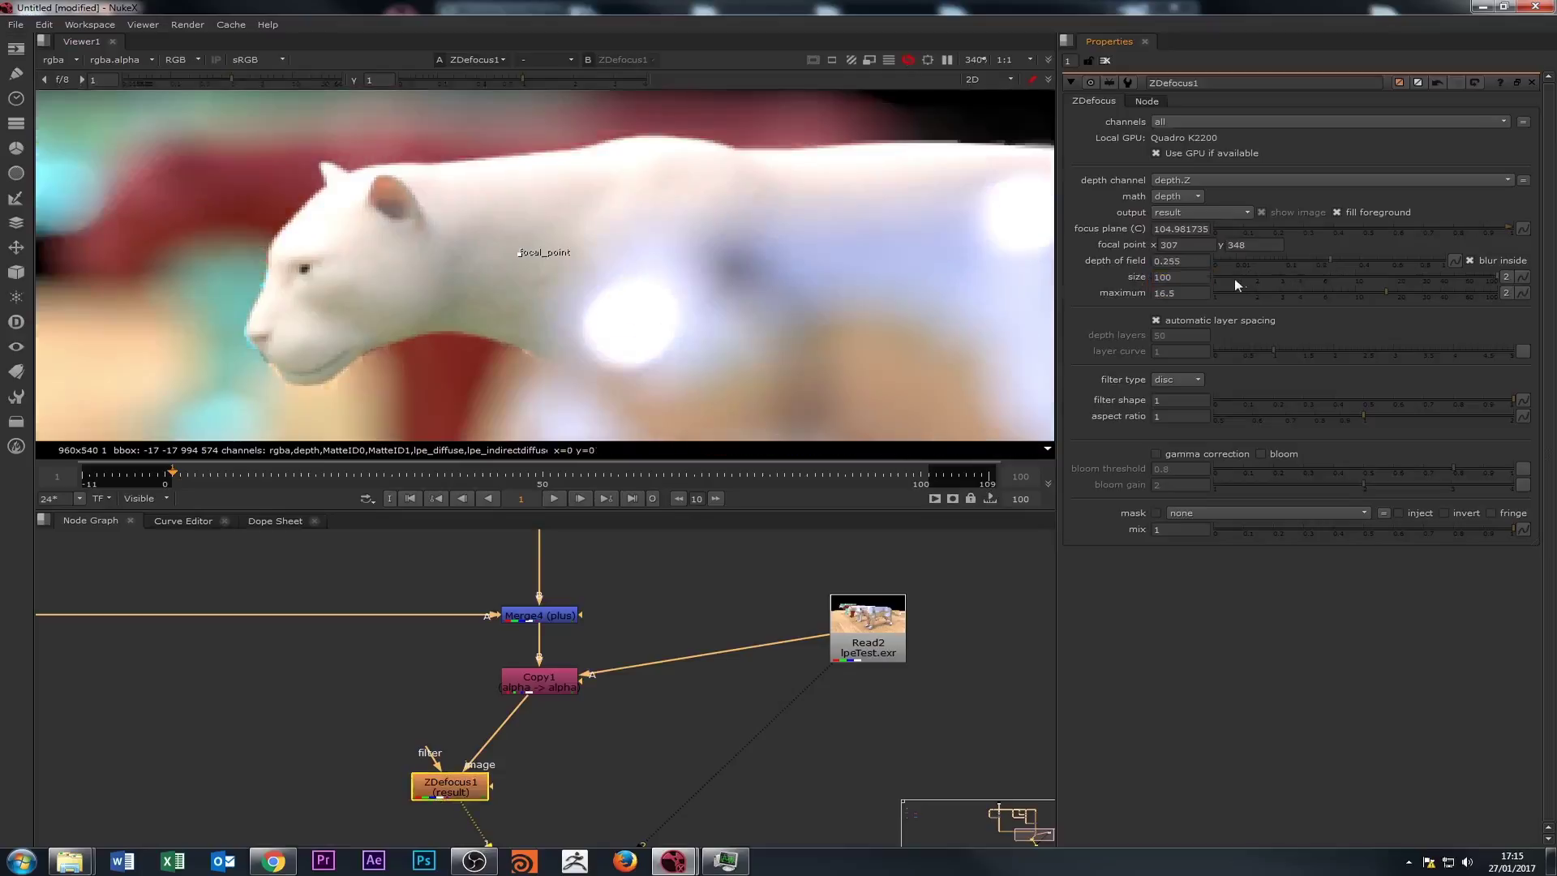
# Try defocus sizes of about 13.8 and 40, and settle on a size of 10.
pyautogui.click(1271, 276)
pyautogui.click(1378, 276)
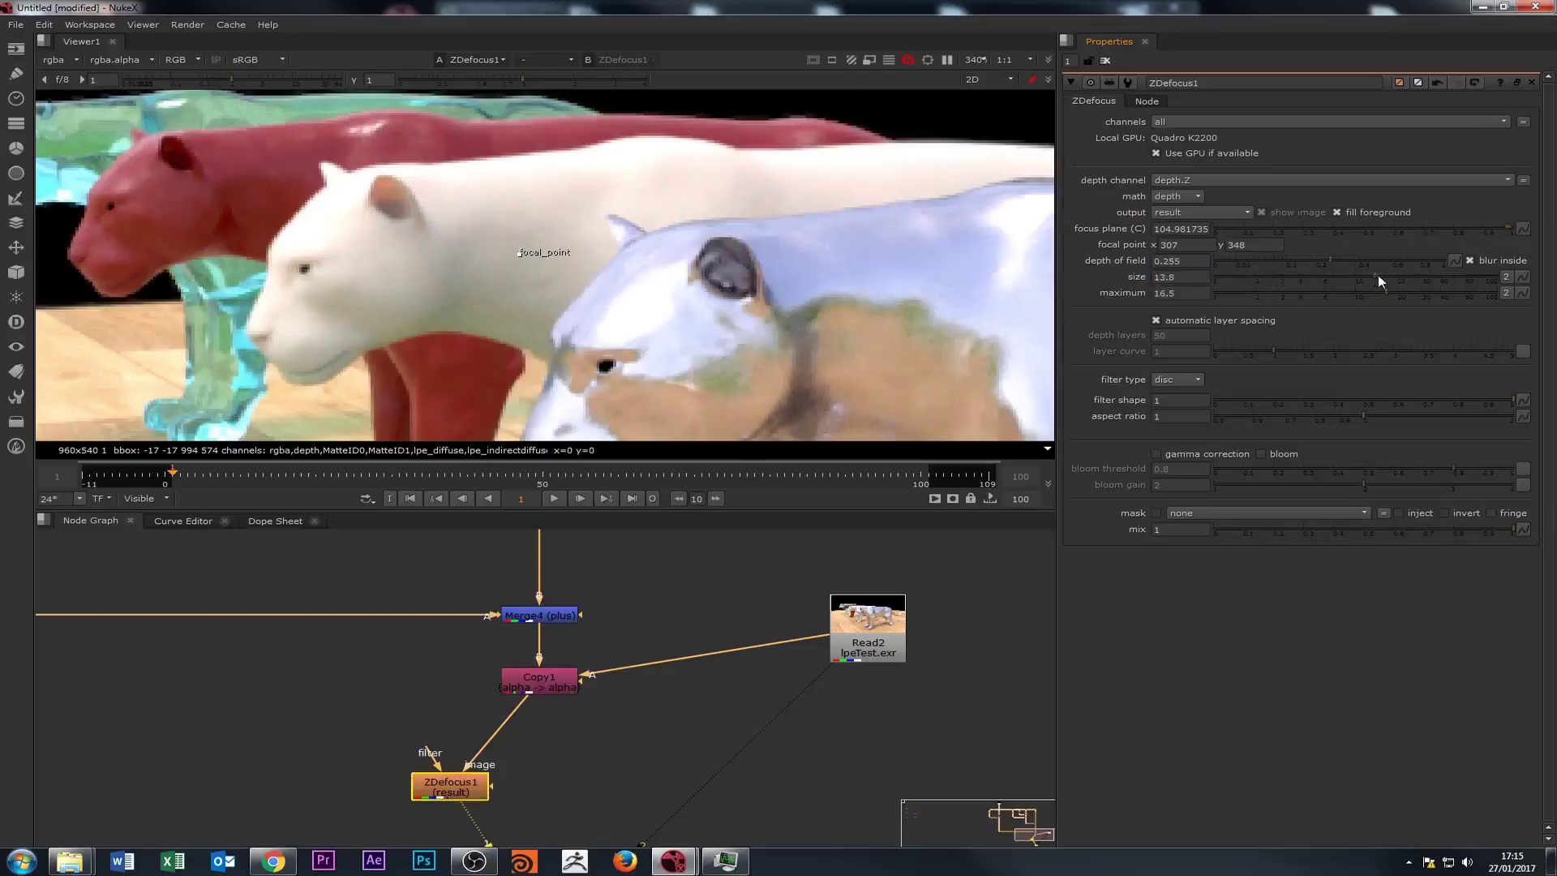
pyautogui.click(1179, 276)
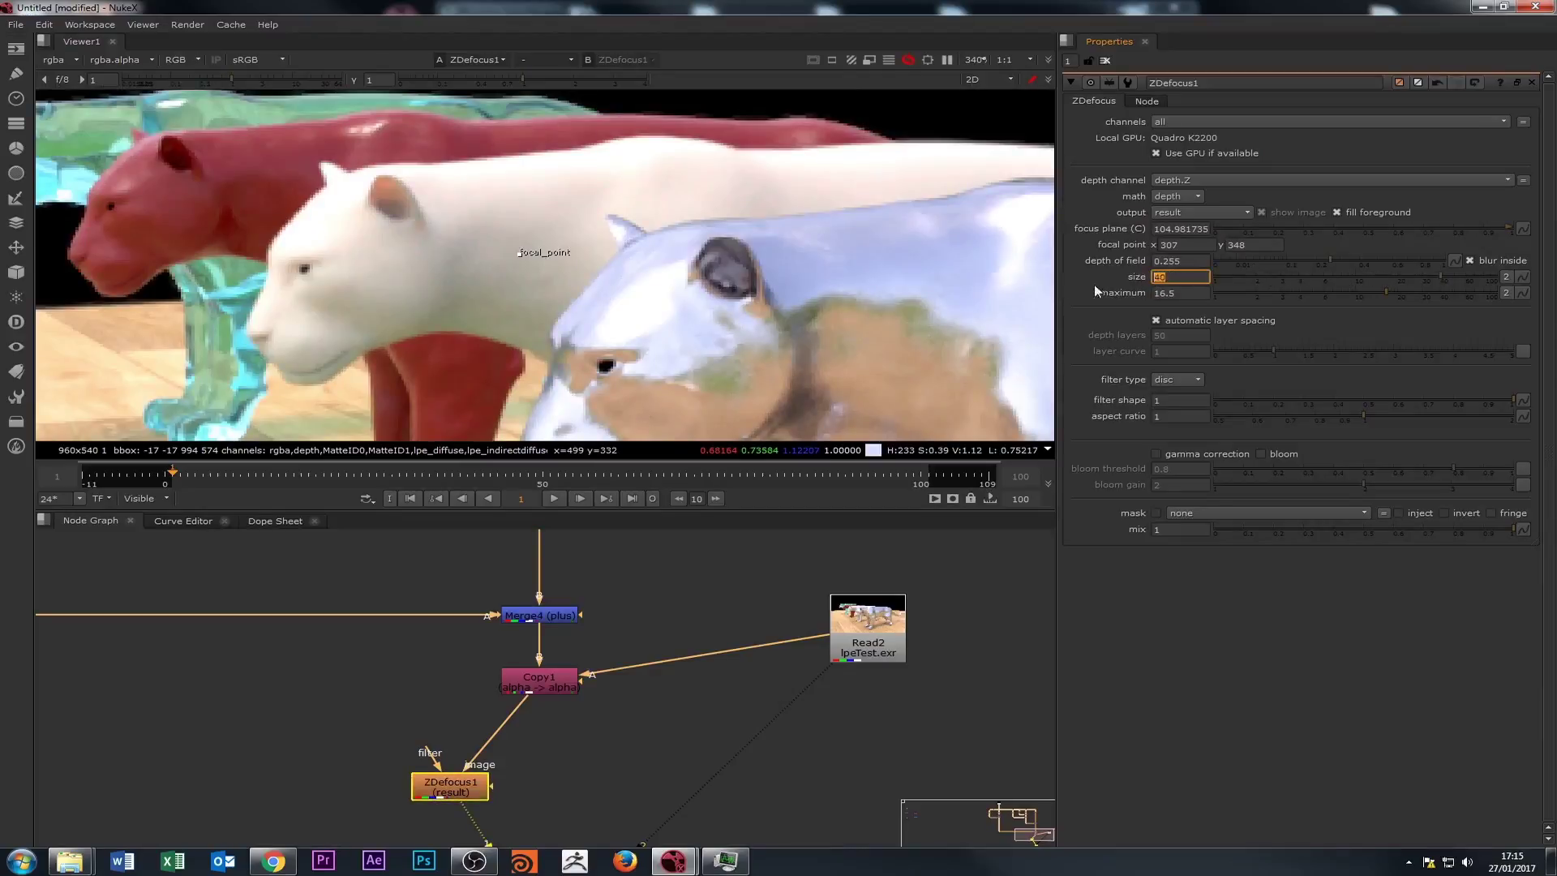
pyautogui.scroll(-2, 649, 279)
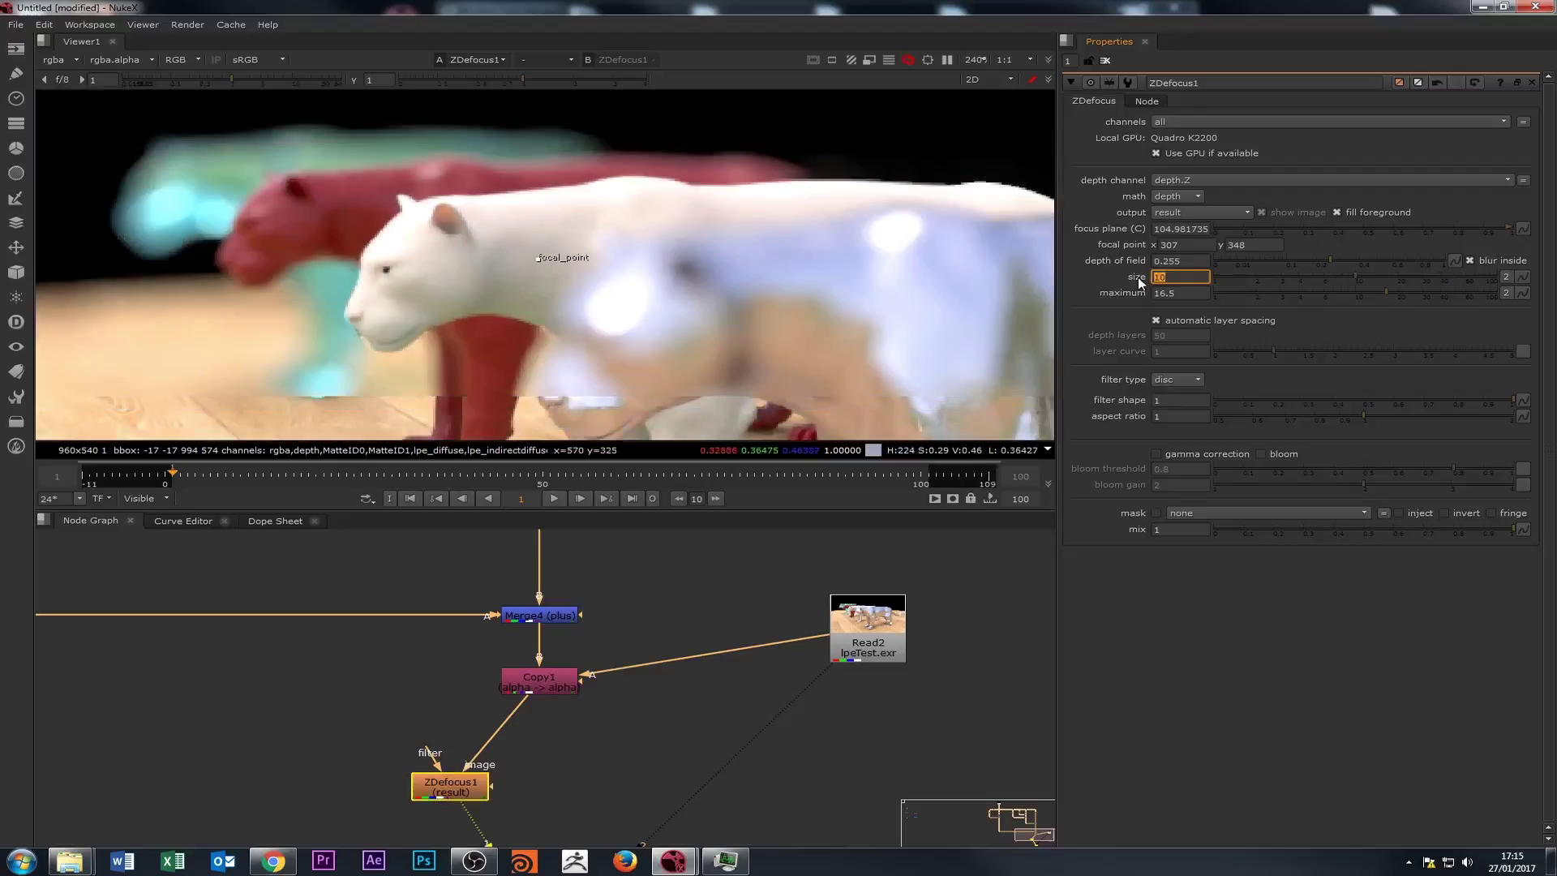
pyautogui.press('Return')
pyautogui.scroll(-2, 450, 367)
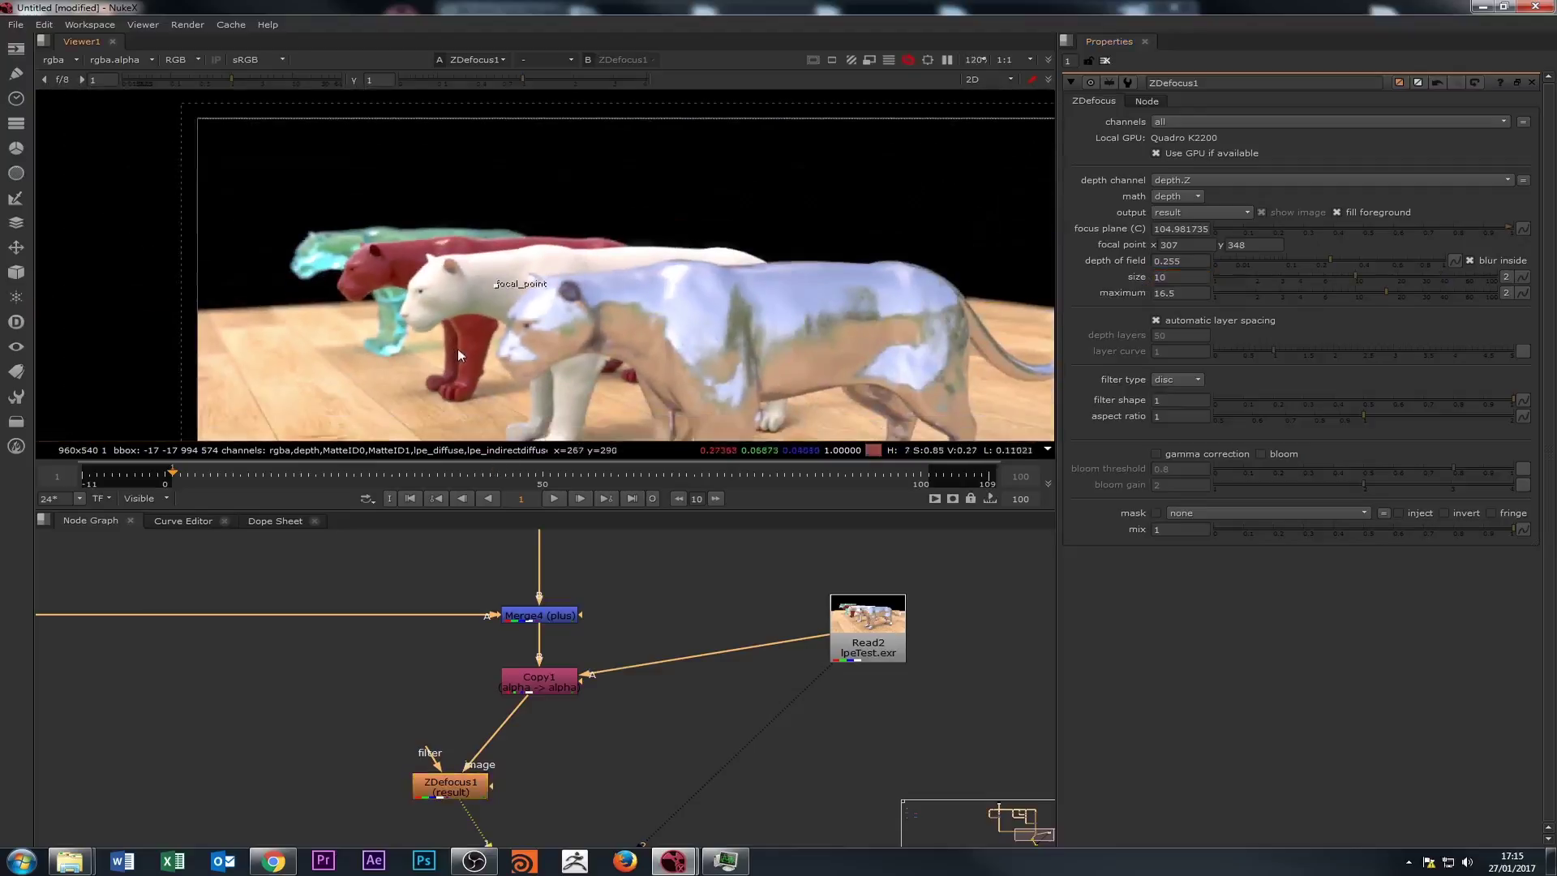
# Show the viewer full screen and move the focal point onto the red cat.
pyautogui.press('space')
pyautogui.hotkey('alt', 'f')
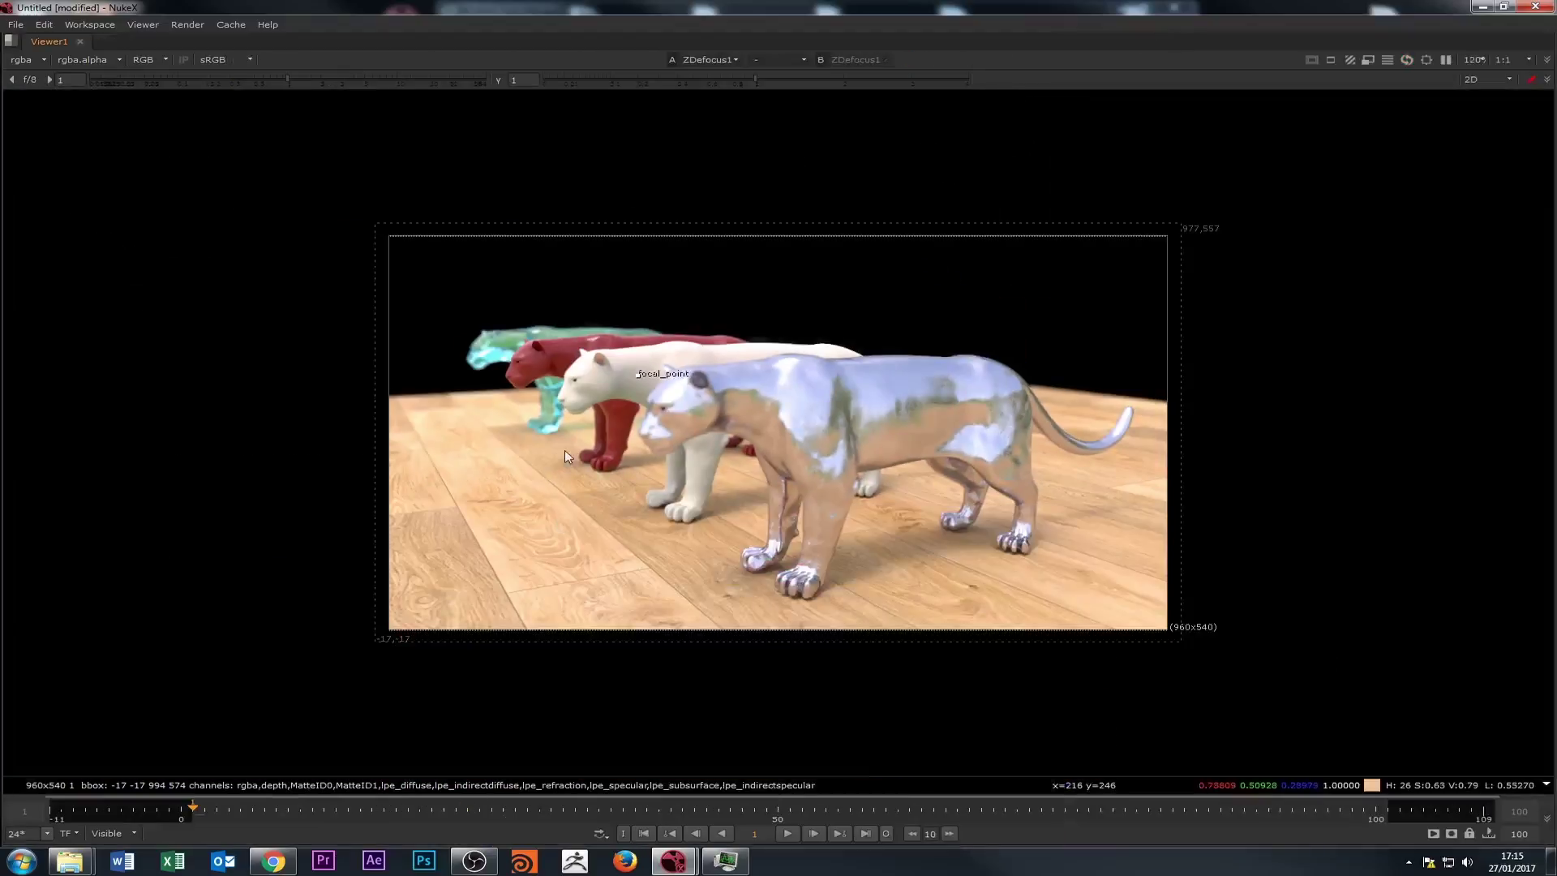
pyautogui.scroll(3, 564, 450)
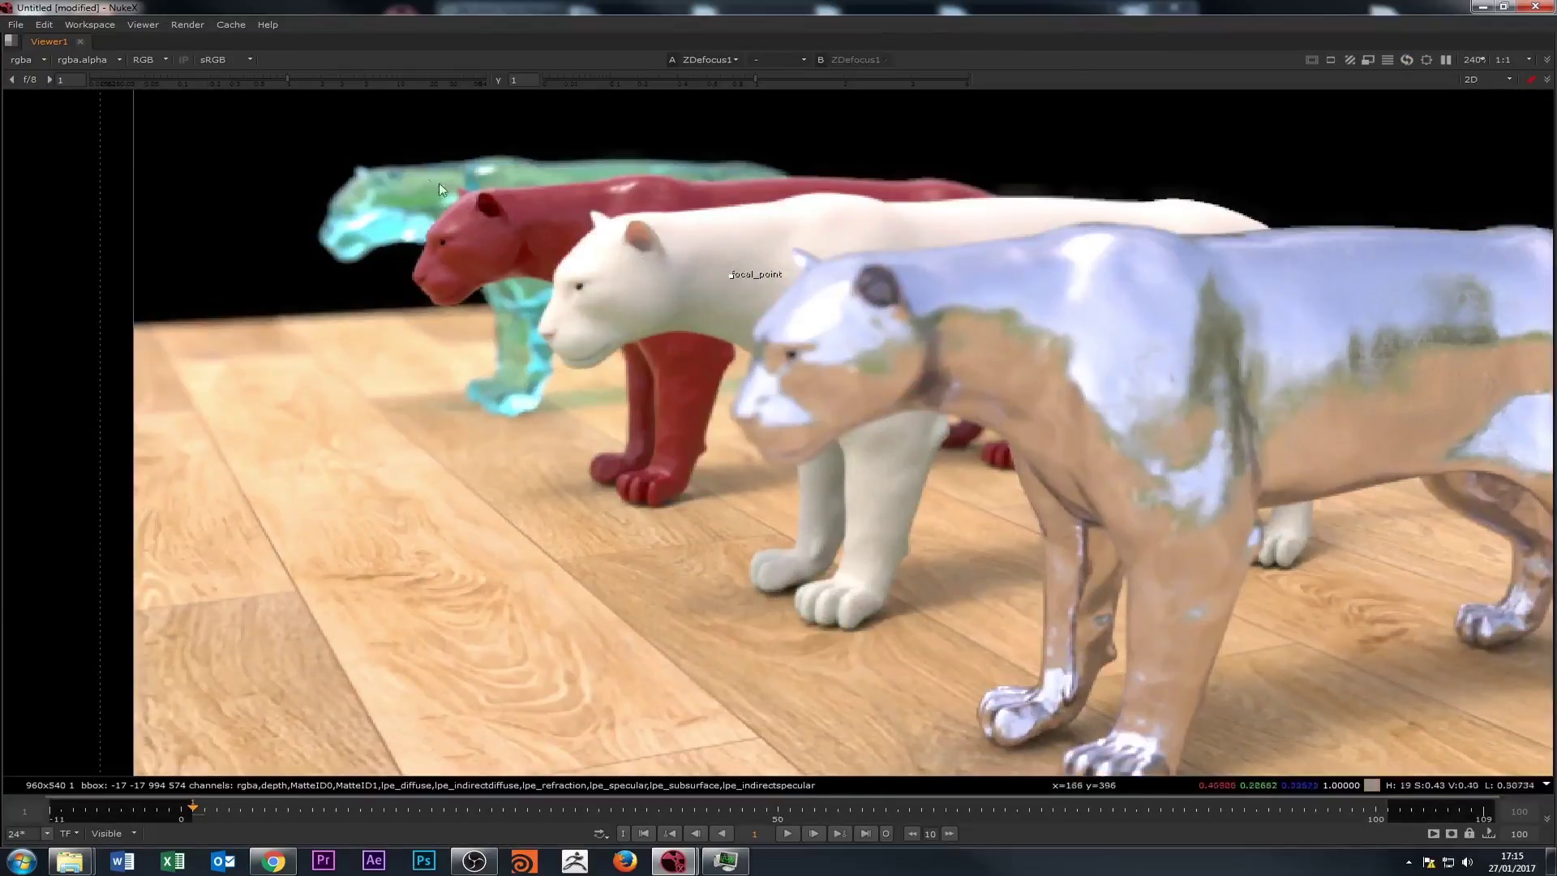
pyautogui.moveTo(725, 277); pyautogui.dragTo(523, 256)
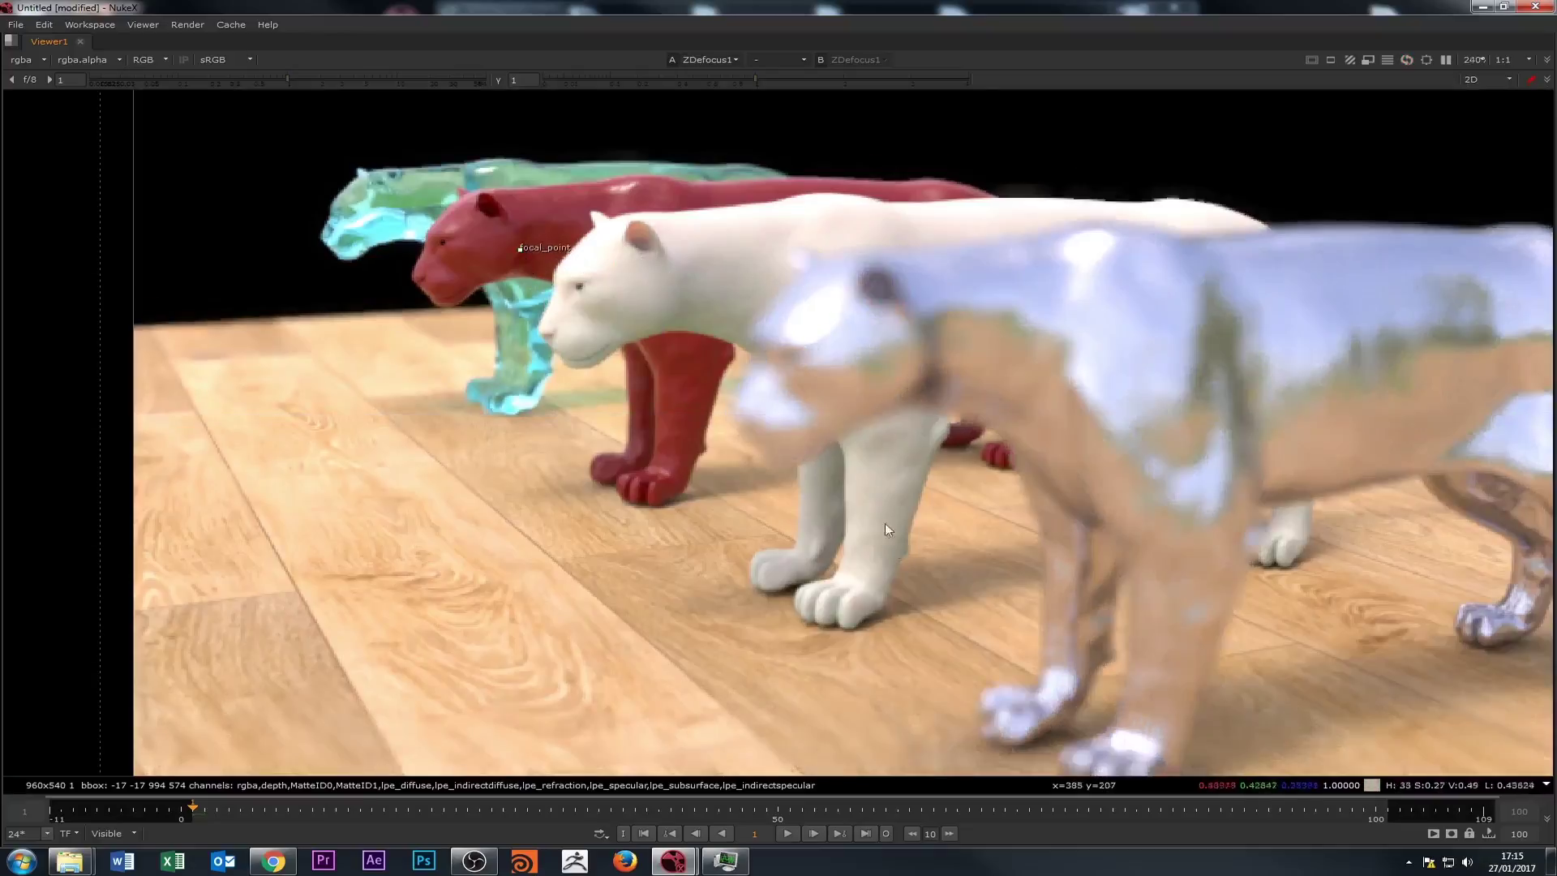
# Move the focal point from the white cat's paw to the chrome cat's cheek at about 368, 297.
pyautogui.scroll(-3, 884, 523)
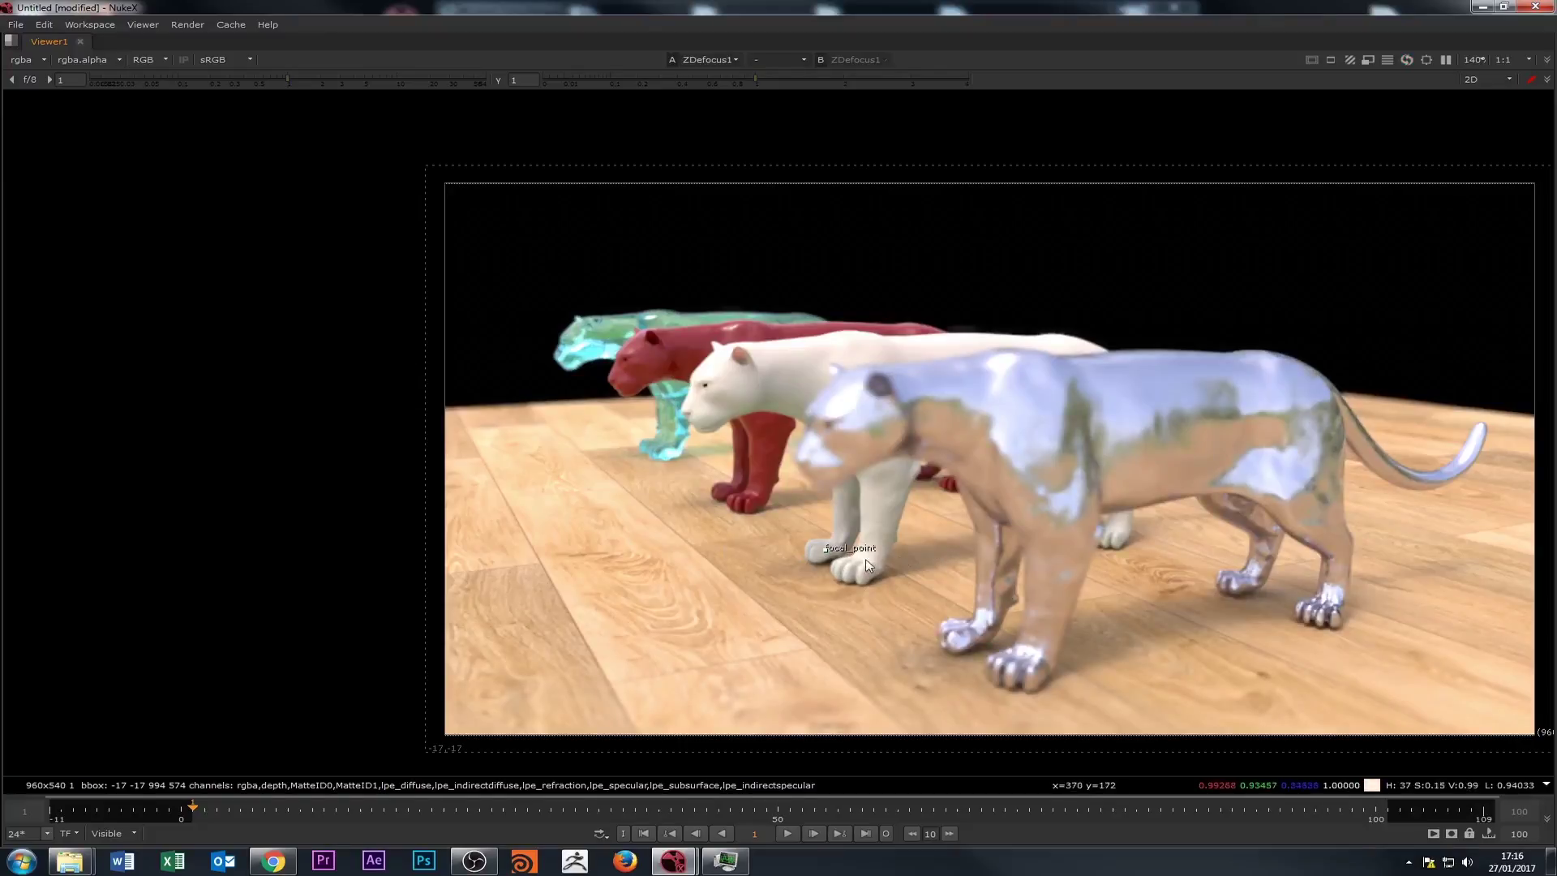
pyautogui.moveTo(822, 558); pyautogui.dragTo(841, 414)
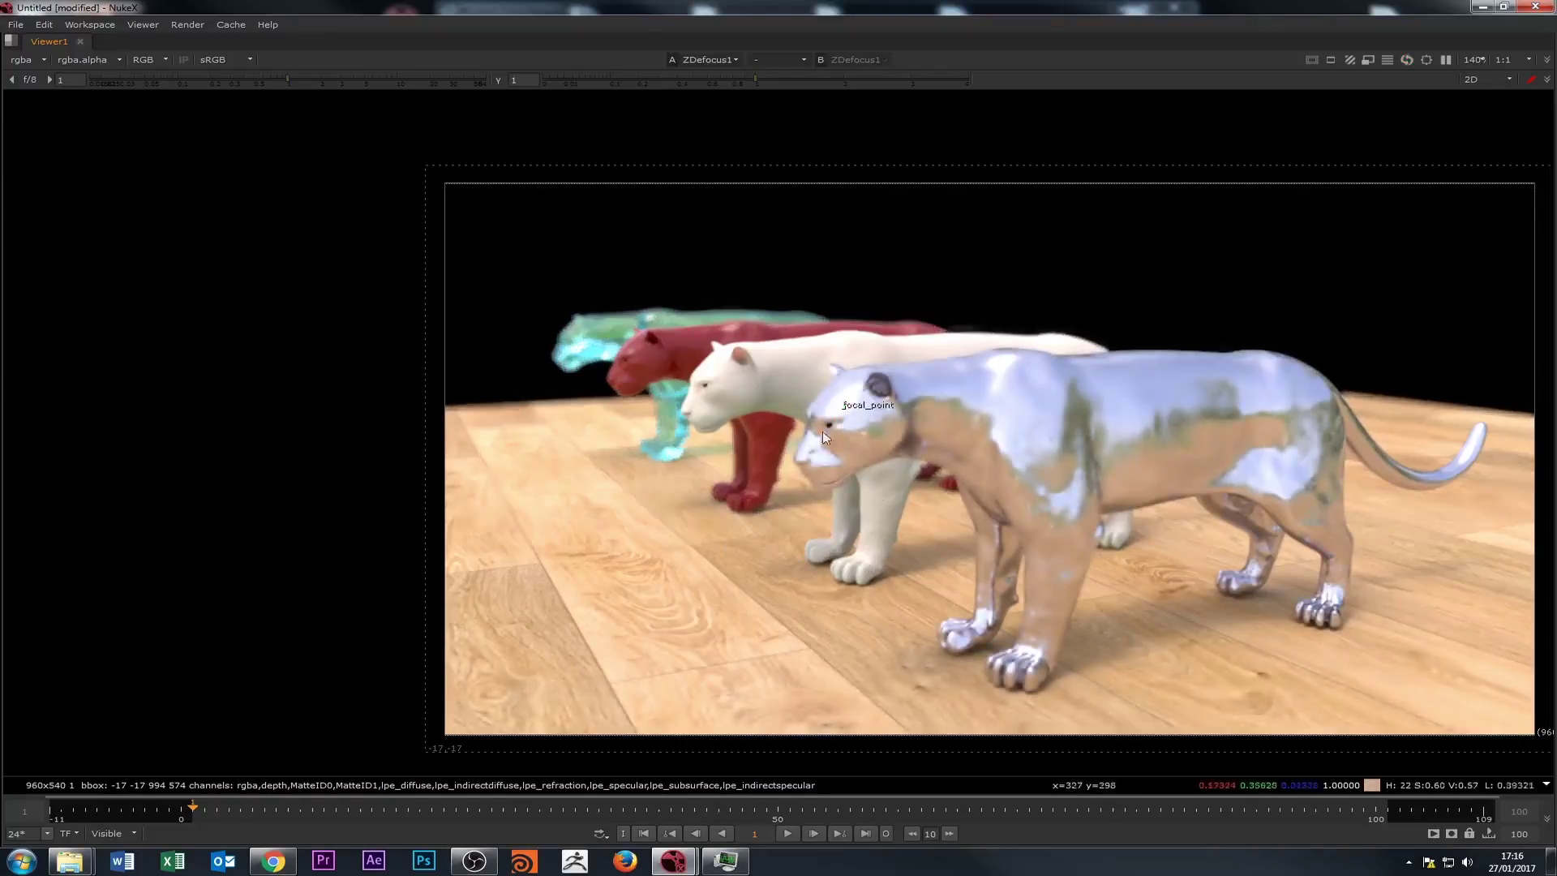
pyautogui.scroll(3, 777, 421)
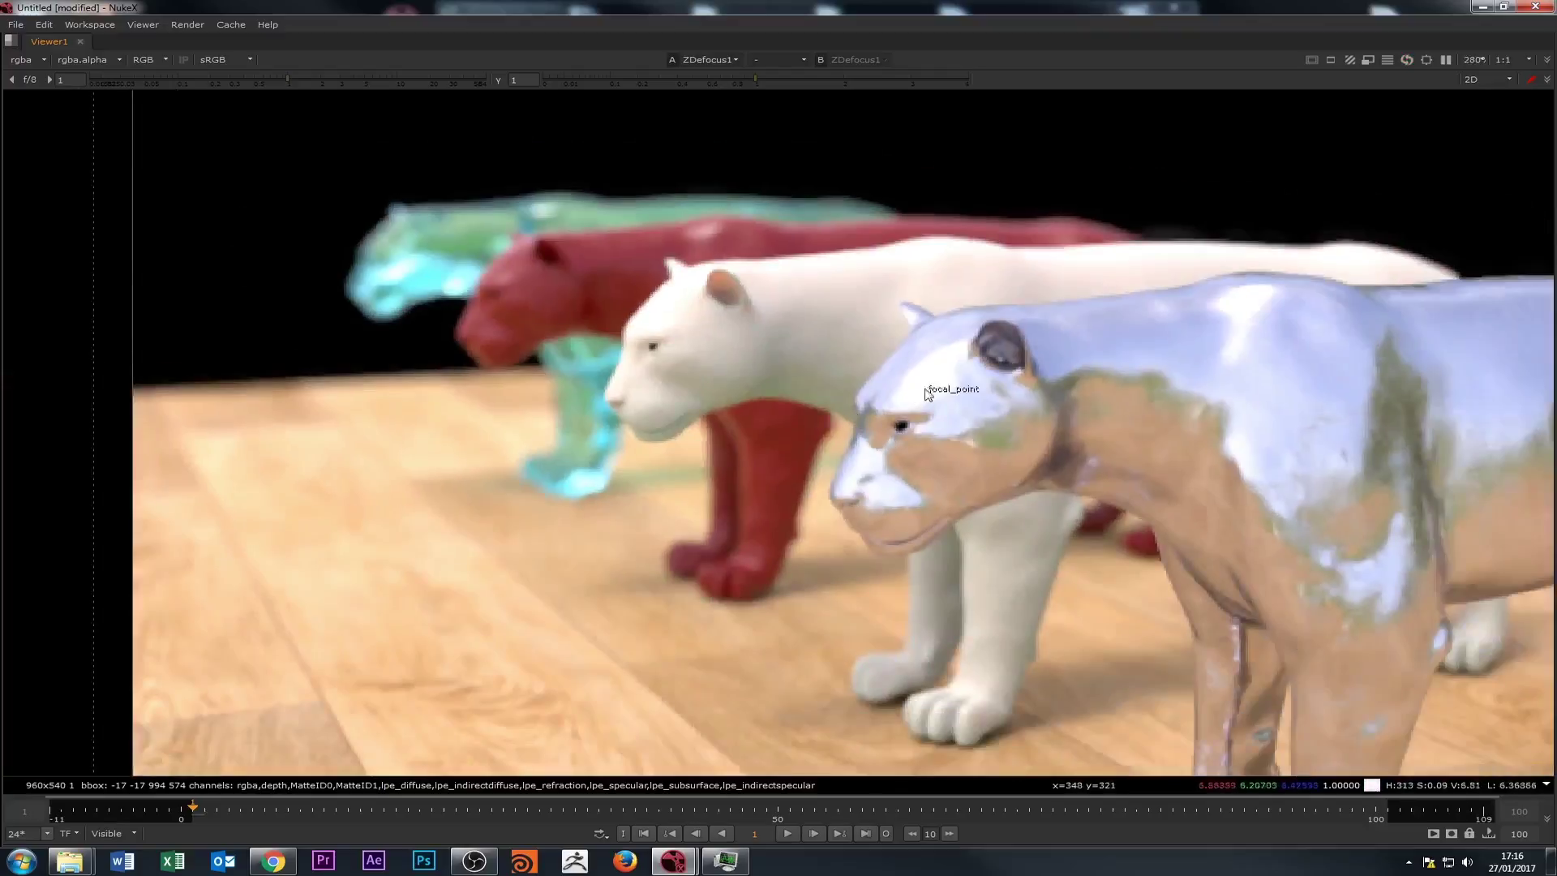
pyautogui.moveTo(928, 393); pyautogui.dragTo(967, 437)
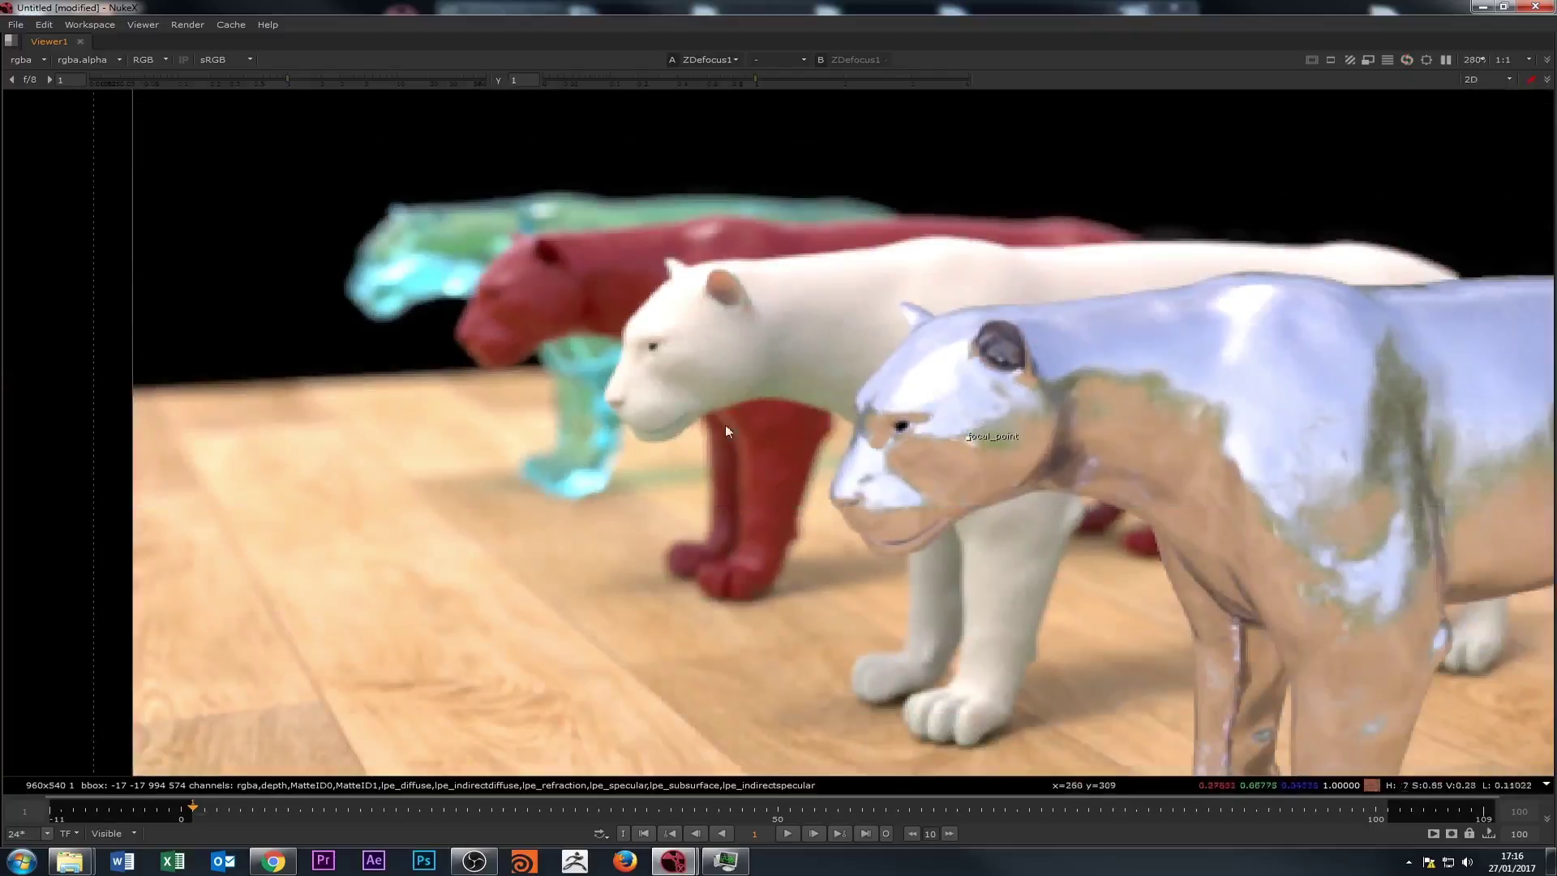
# Examine the blur across the four cats in the full-screen viewer and restore the normal workspace layout.
pyautogui.scroll(-3, 884, 360)
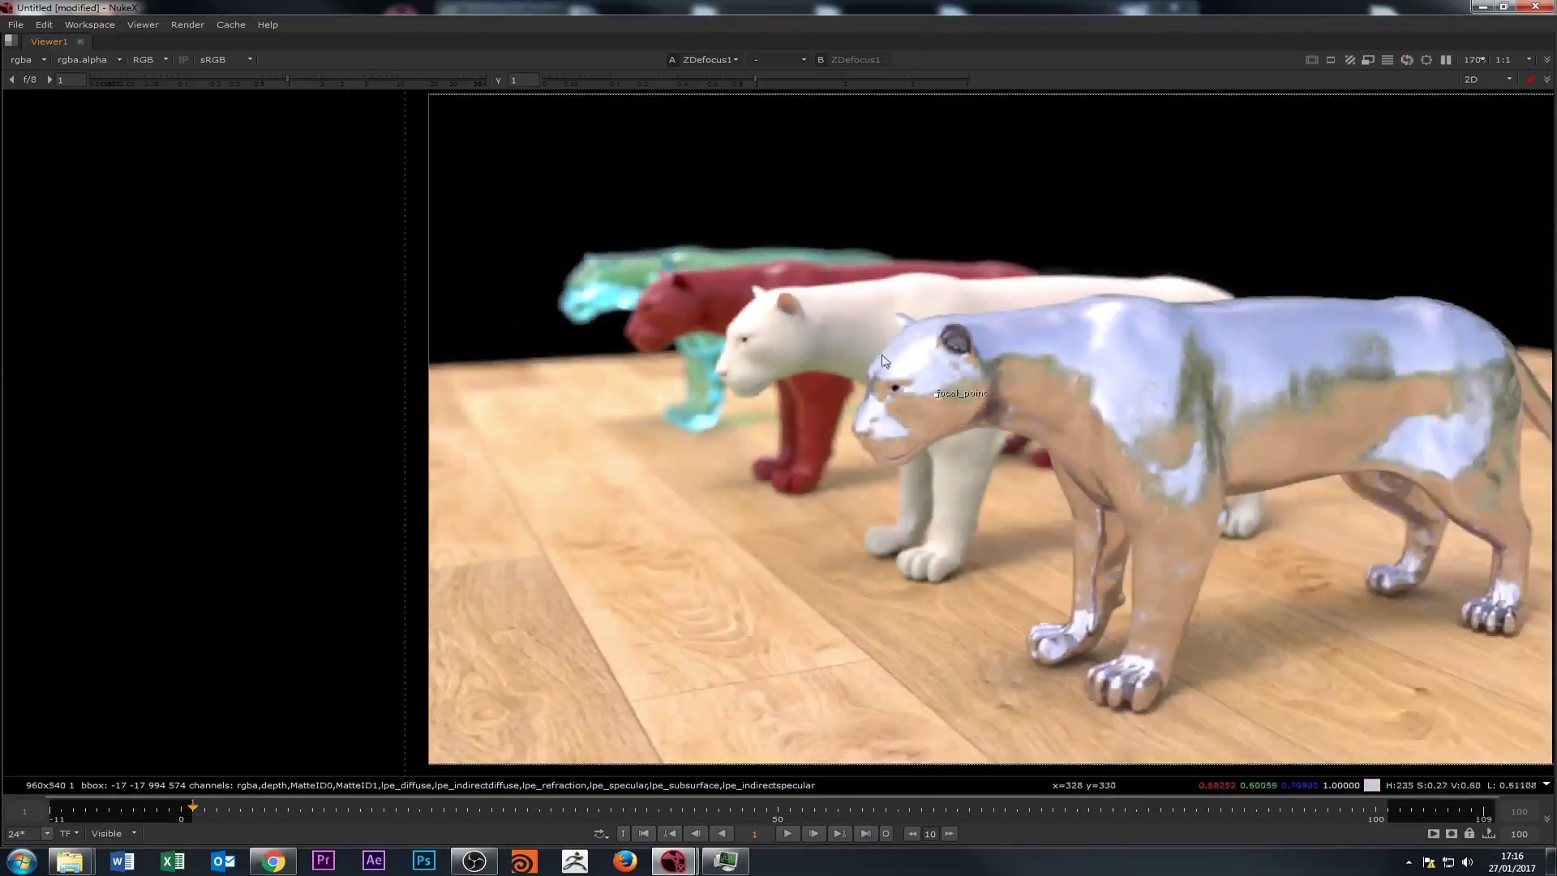
pyautogui.moveTo(883, 361); pyautogui.dragTo(671, 363)
pyautogui.scroll(-2, 1154, 387)
pyautogui.scroll(4, 1094, 410)
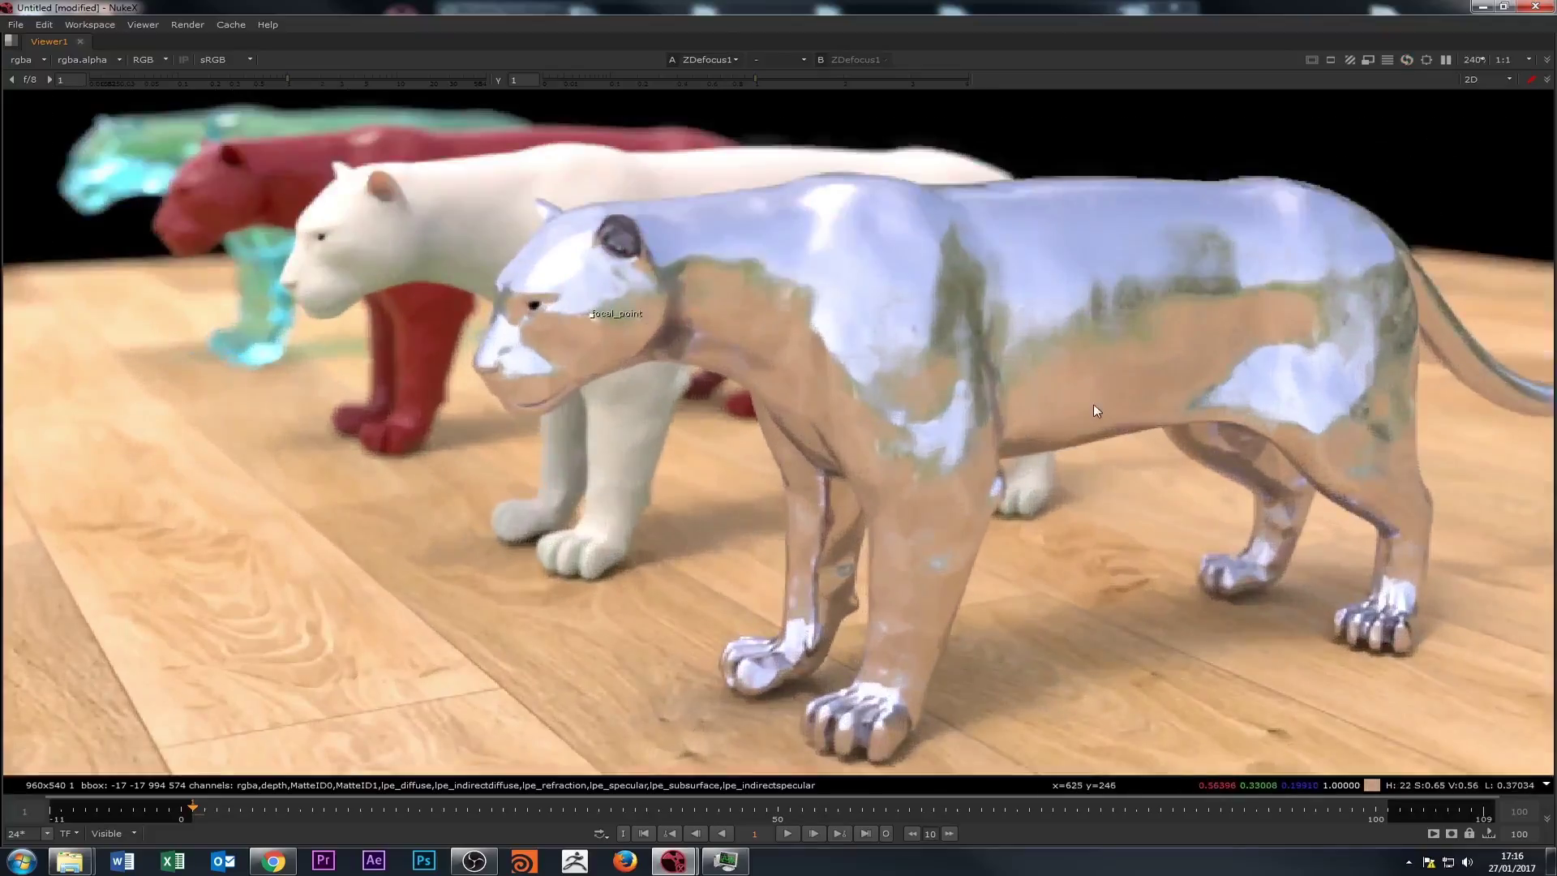
pyautogui.scroll(-3, 1093, 404)
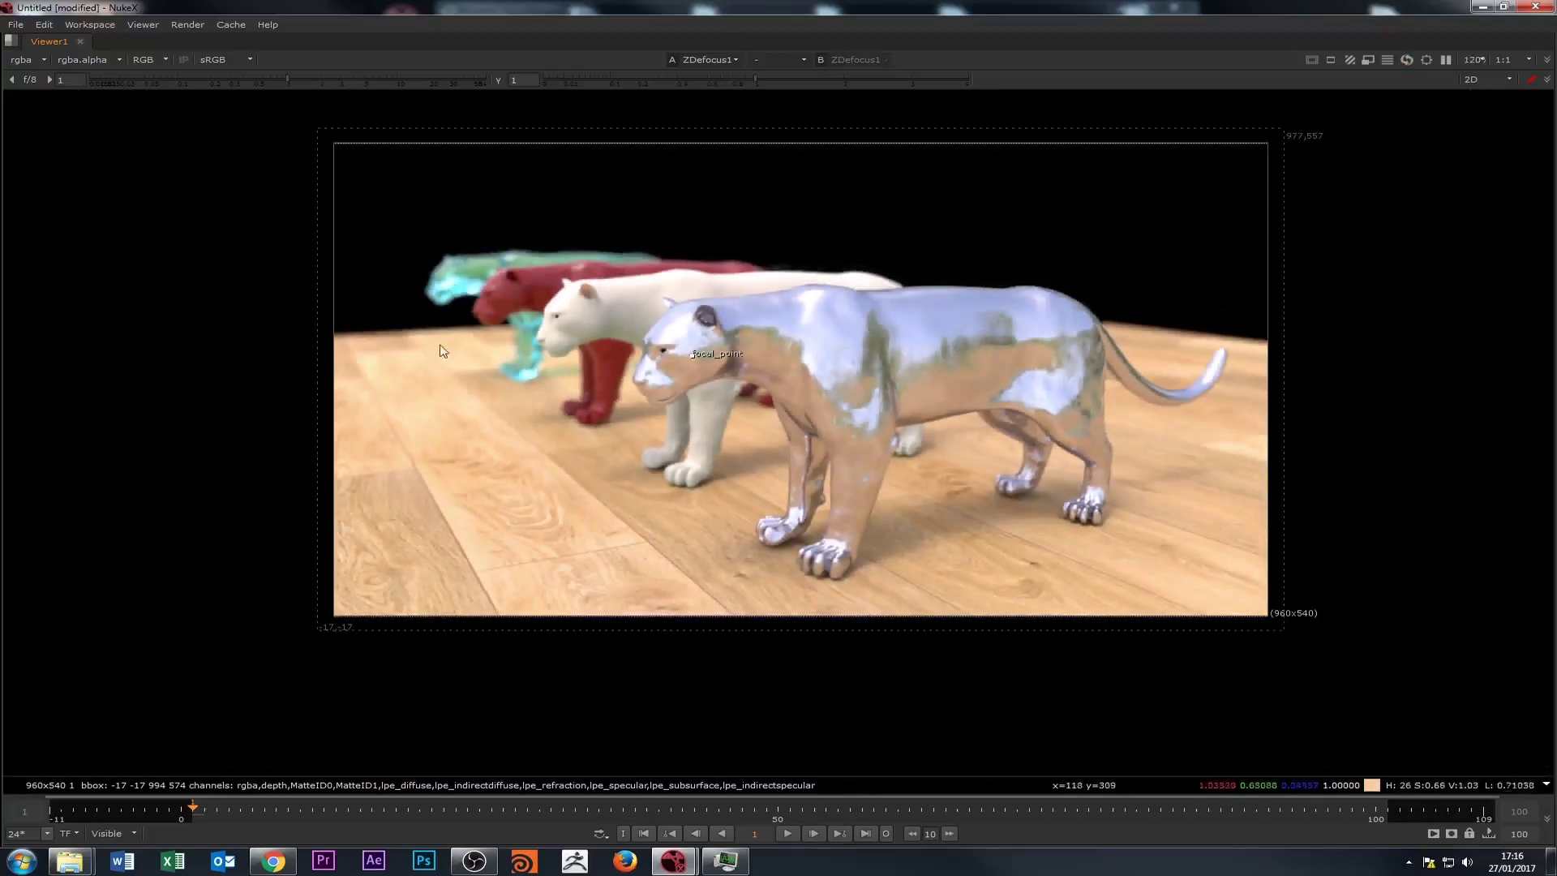
pyautogui.press('space')
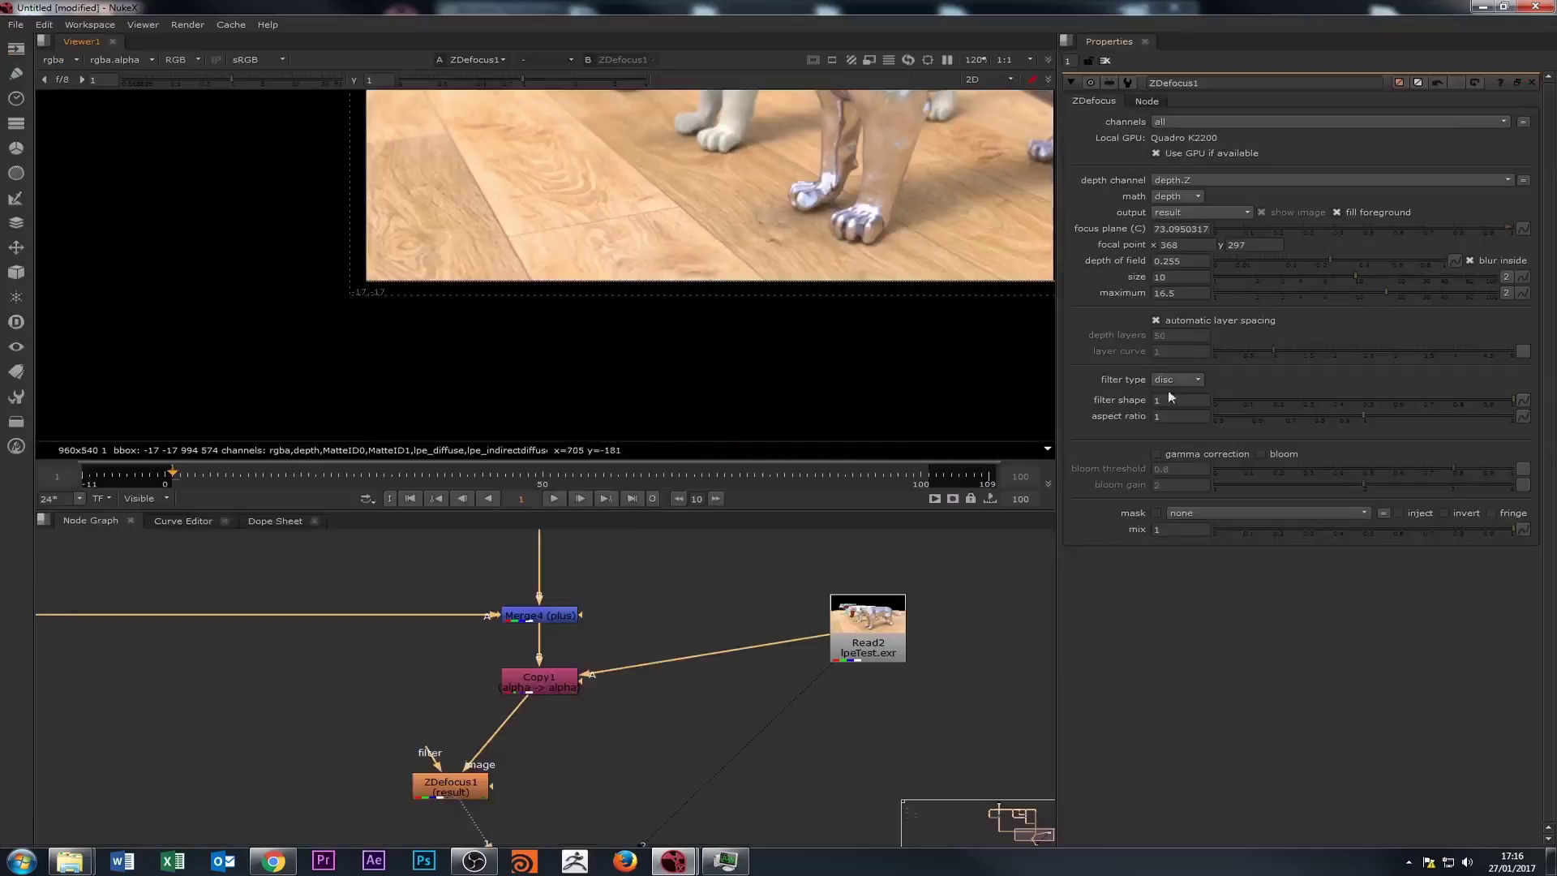
pyautogui.moveTo(696, 166); pyautogui.dragTo(778, 243)
pyautogui.scroll(-2, 778, 244)
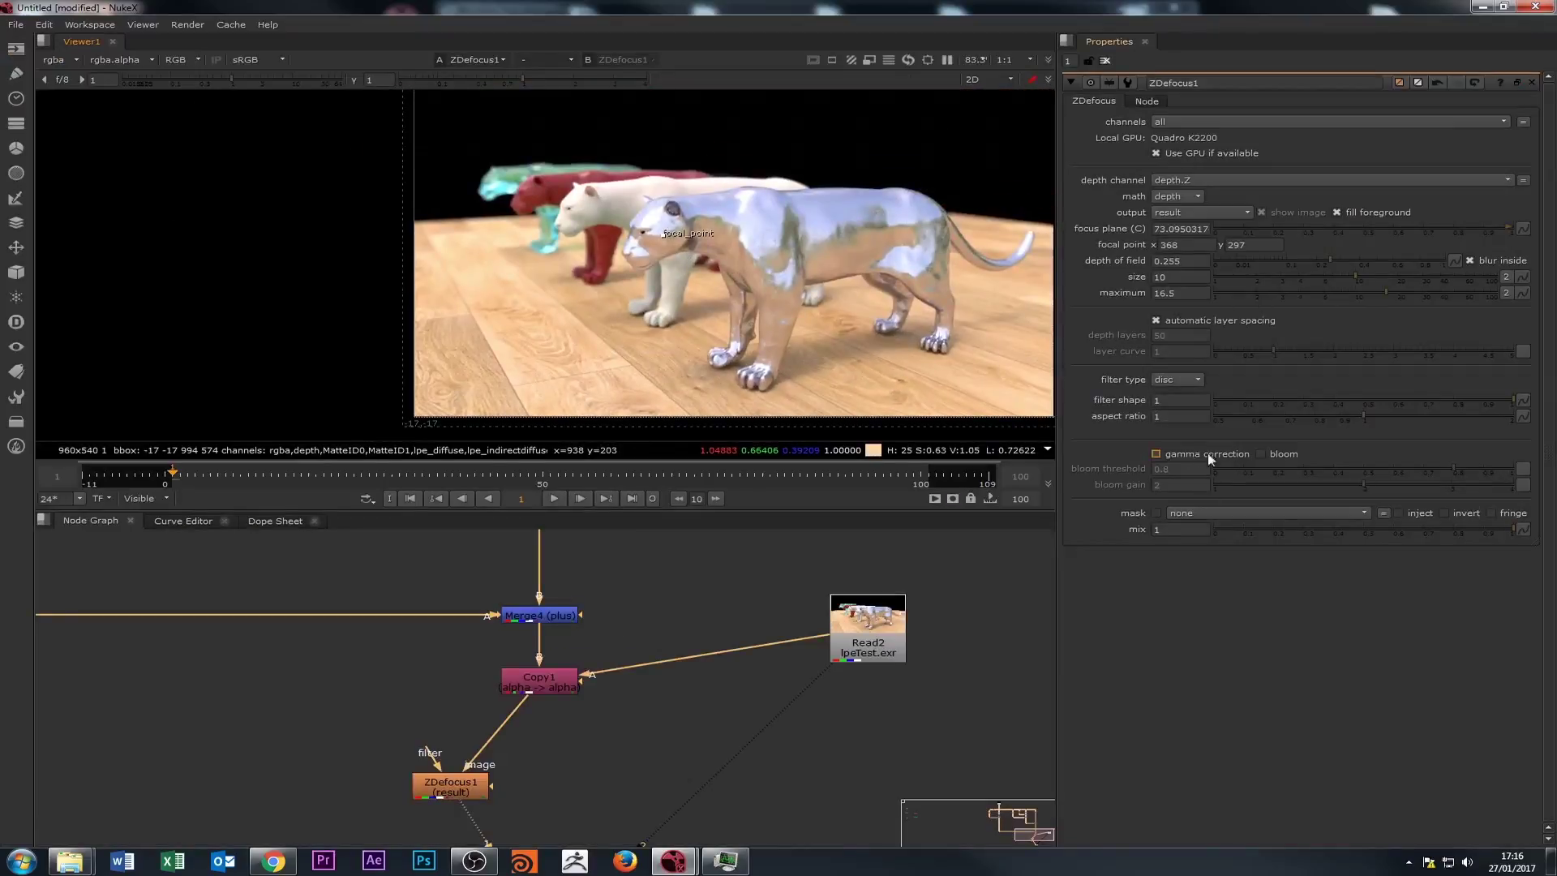
# Enable bloom and gamma correction on ZDefocus1, and compare the image with bloom off and on.
pyautogui.click(1261, 455)
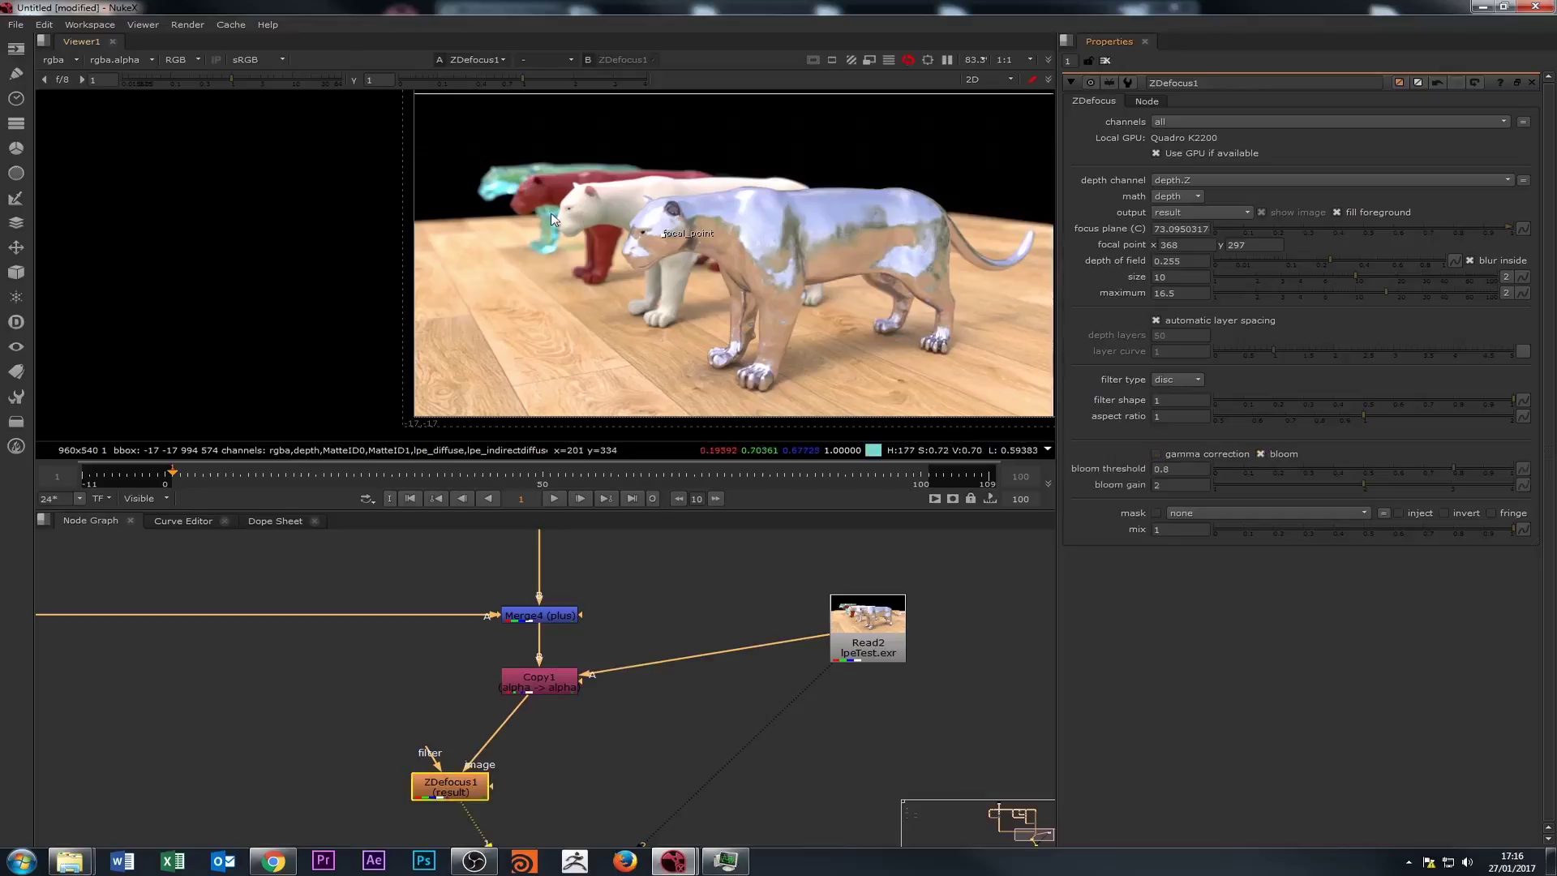
pyautogui.click(1156, 455)
pyautogui.scroll(4, 625, 180)
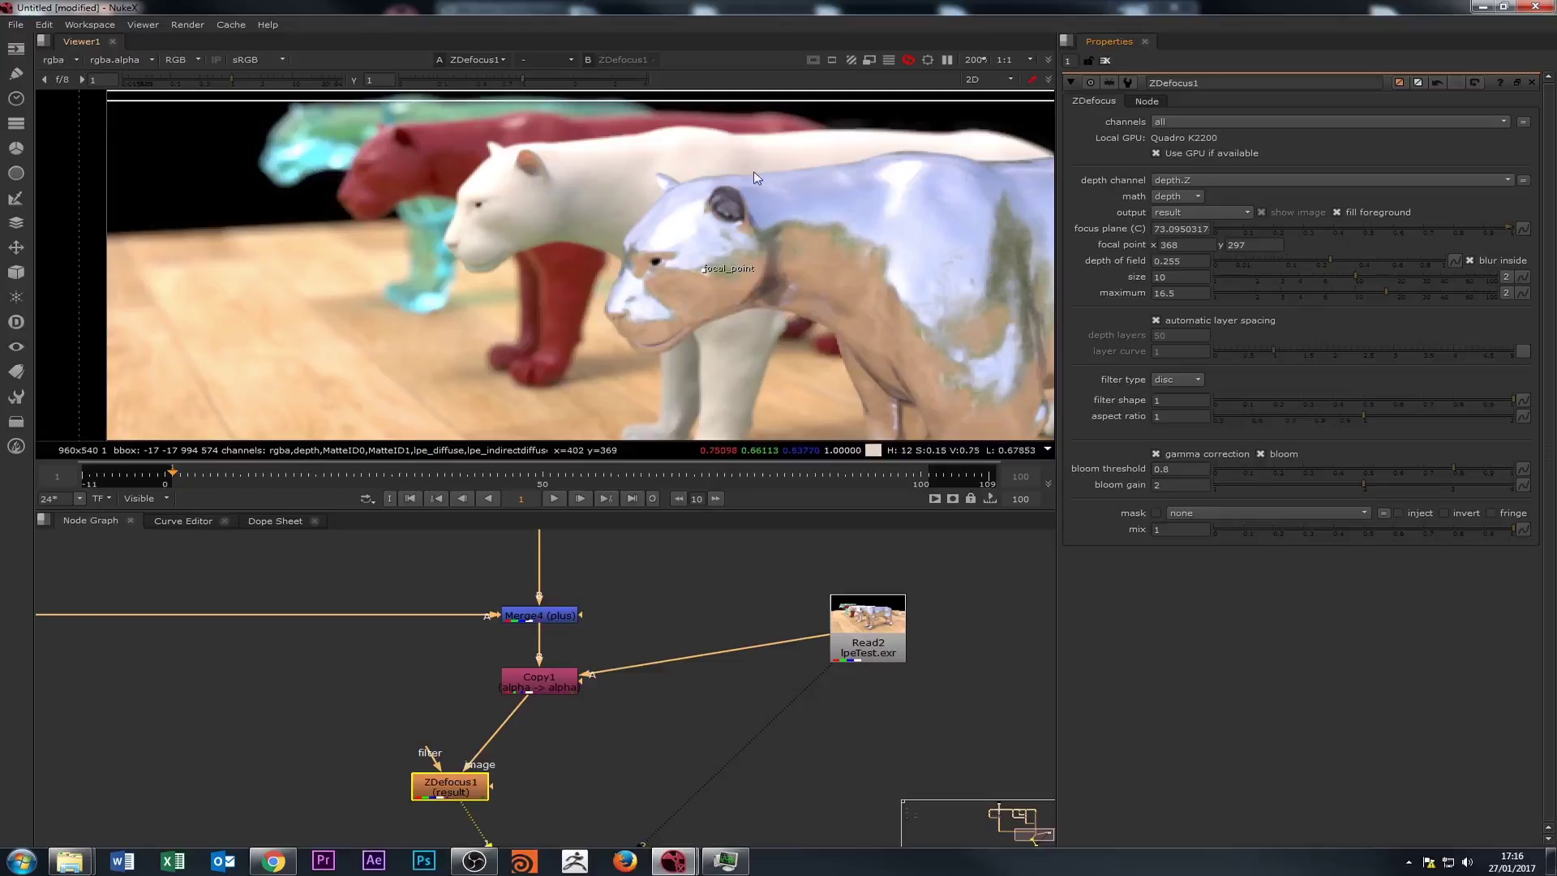
pyautogui.scroll(-2, 704, 221)
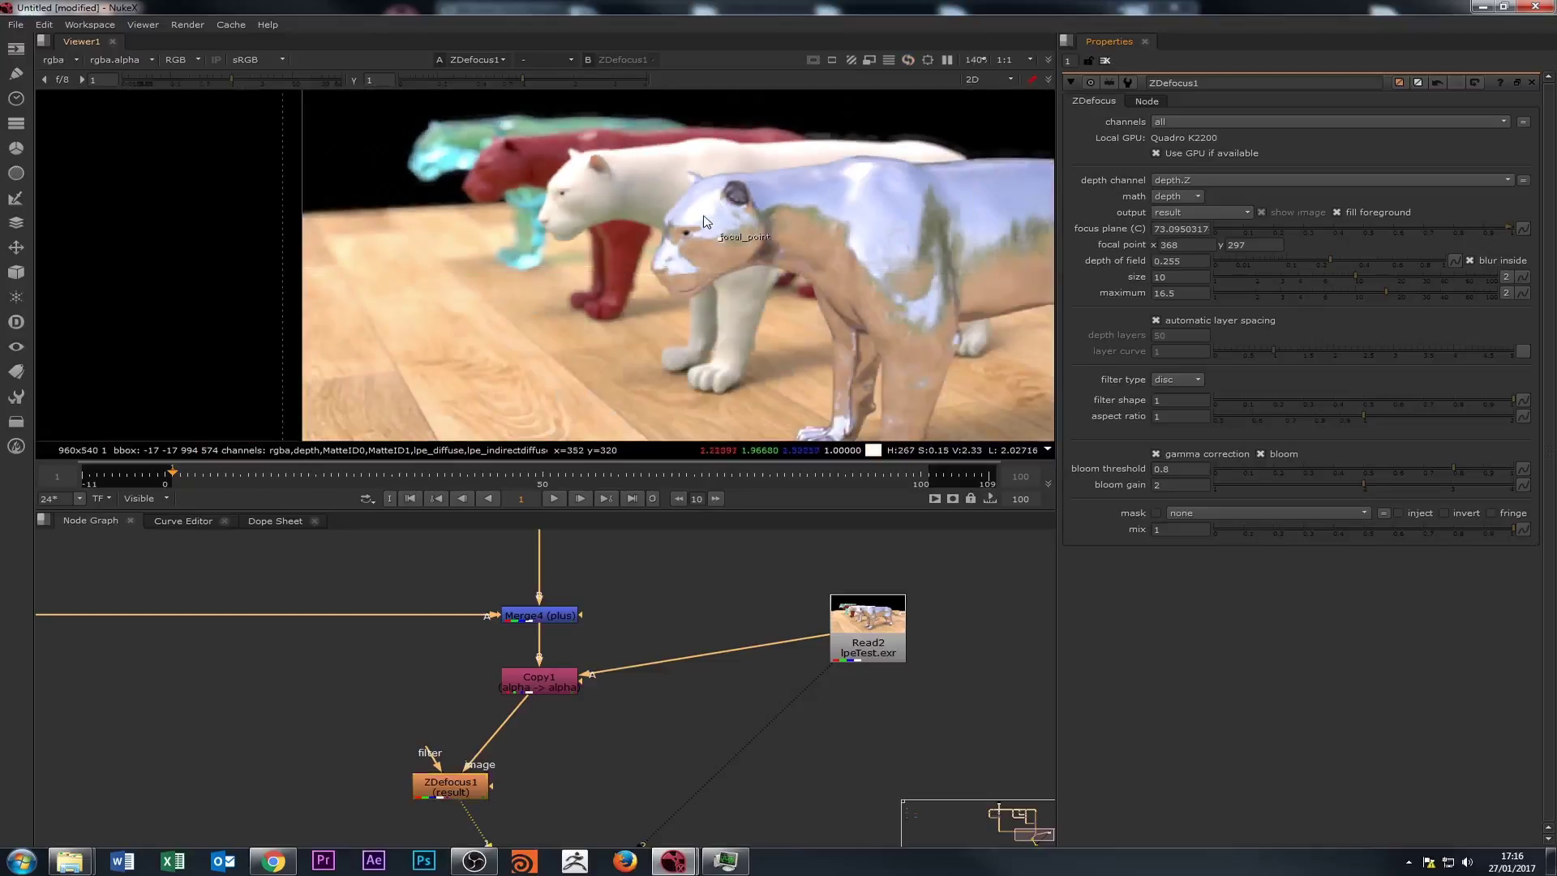
pyautogui.click(1262, 454)
pyautogui.click(1261, 454)
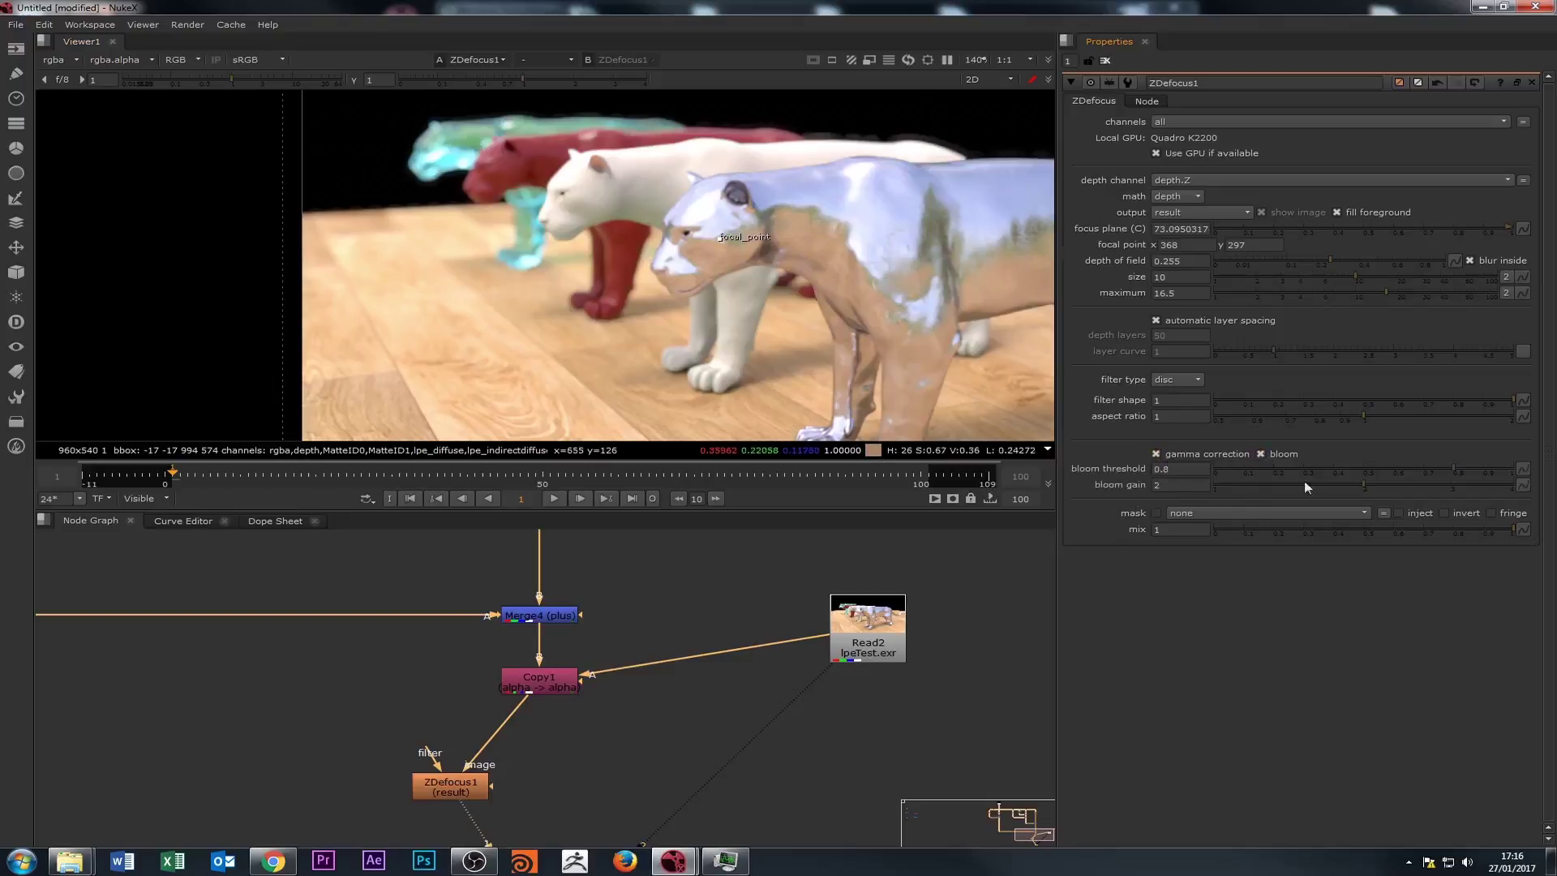
# Try bloom thresholds of 1, 0.185 and 0.01, and settle on 0.04.
pyautogui.moveTo(1433, 467); pyautogui.dragTo(1491, 478)
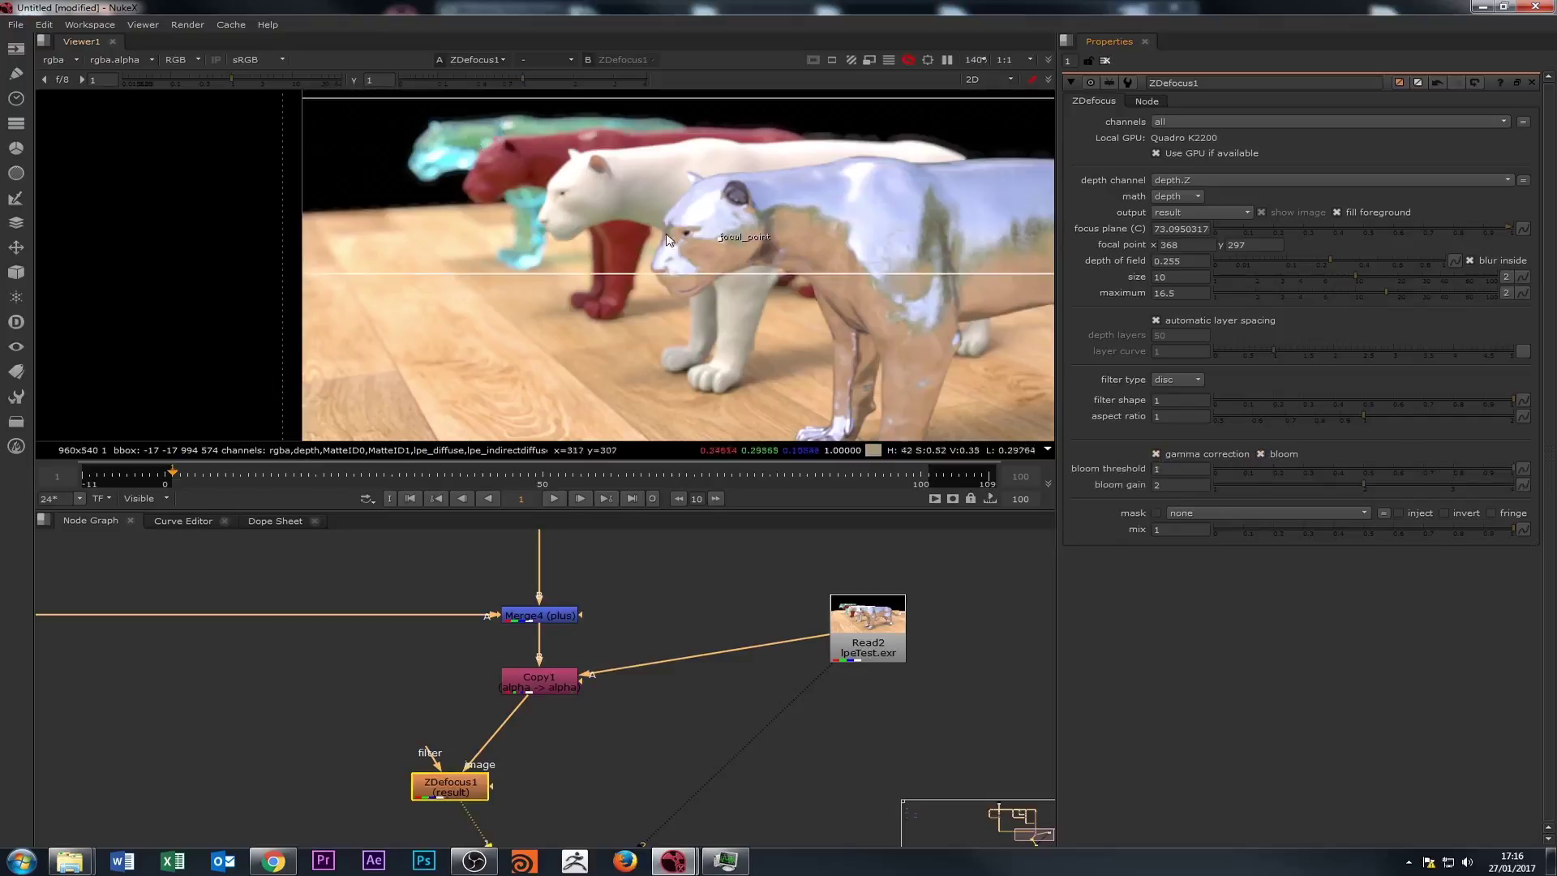
pyautogui.click(1270, 469)
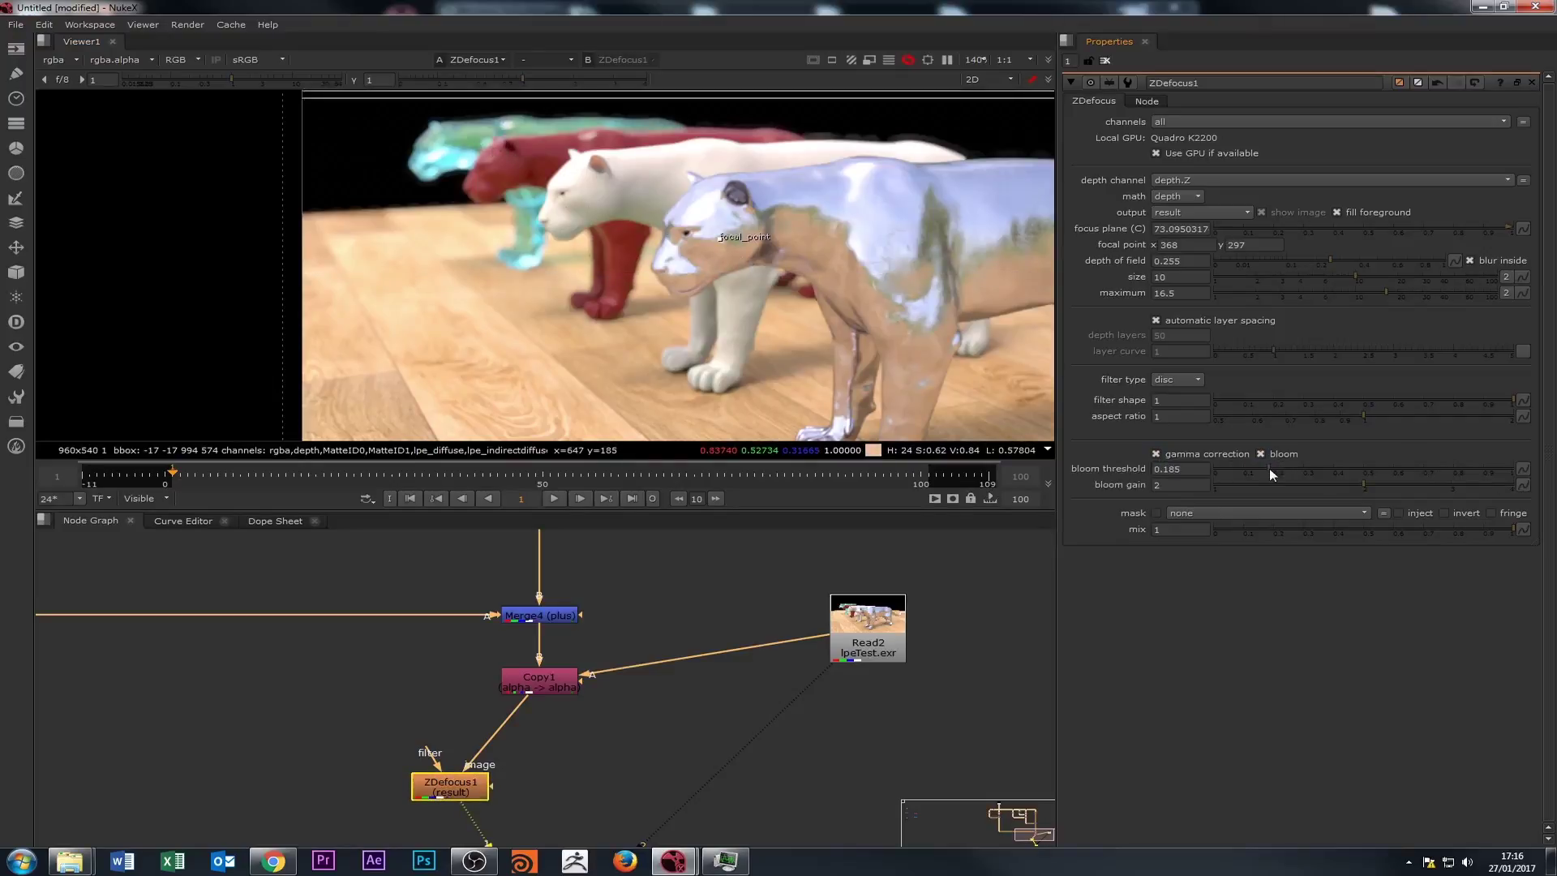
pyautogui.click(1219, 469)
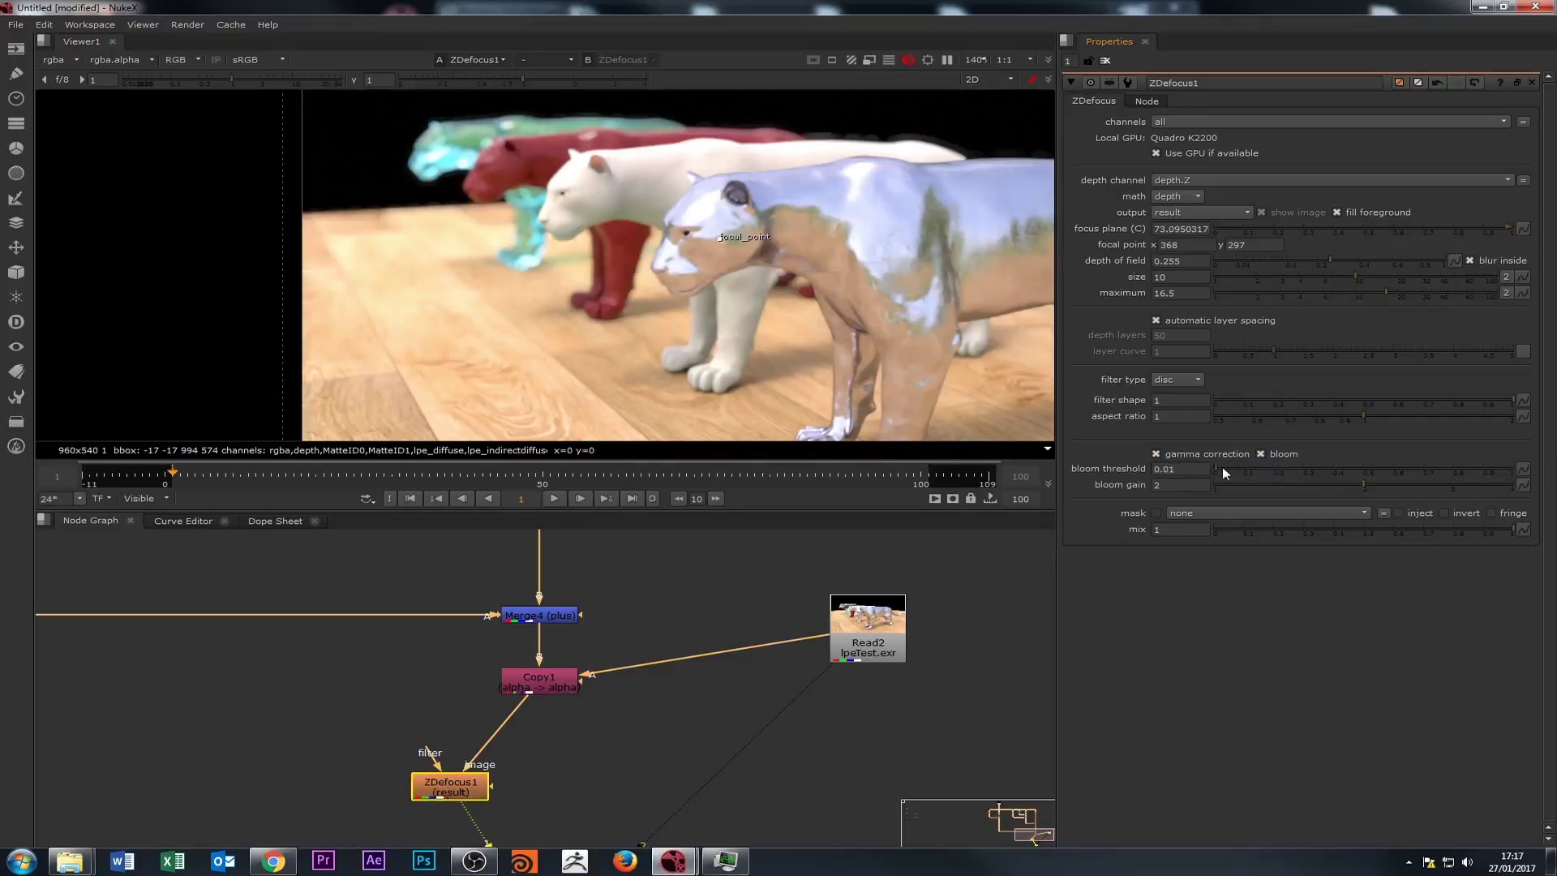
pyautogui.click(1227, 467)
pyautogui.scroll(-2, 775, 235)
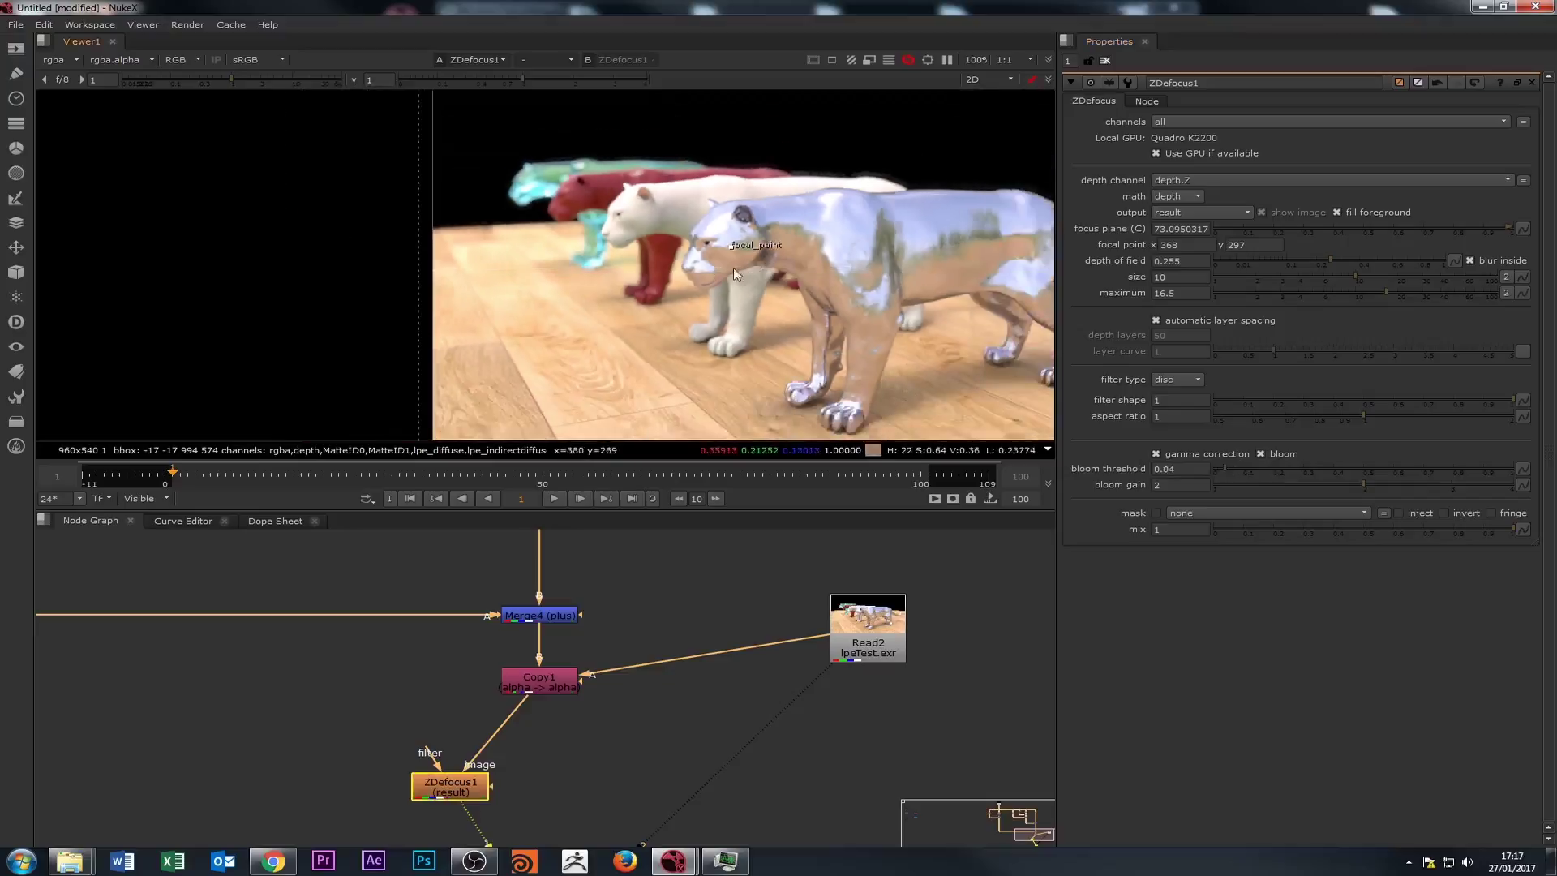
# Try the ZDefocus focal point on the white cat's head, the glass cat's leg and the red cat's head.
pyautogui.scroll(2, 976, 240)
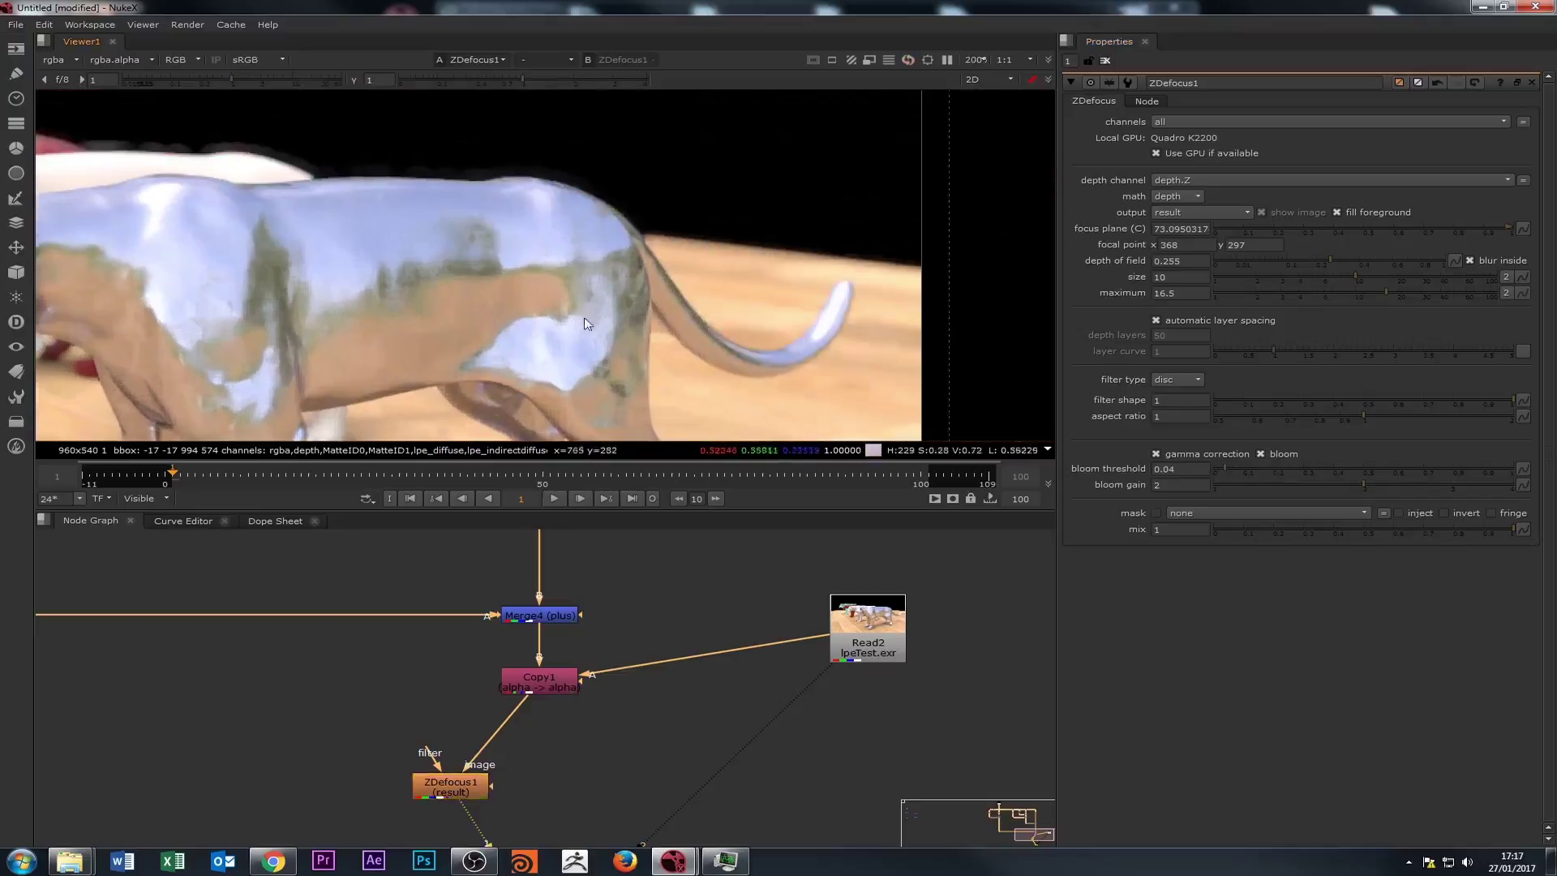
pyautogui.scroll(2, 625, 296)
pyautogui.scroll(-5, 673, 263)
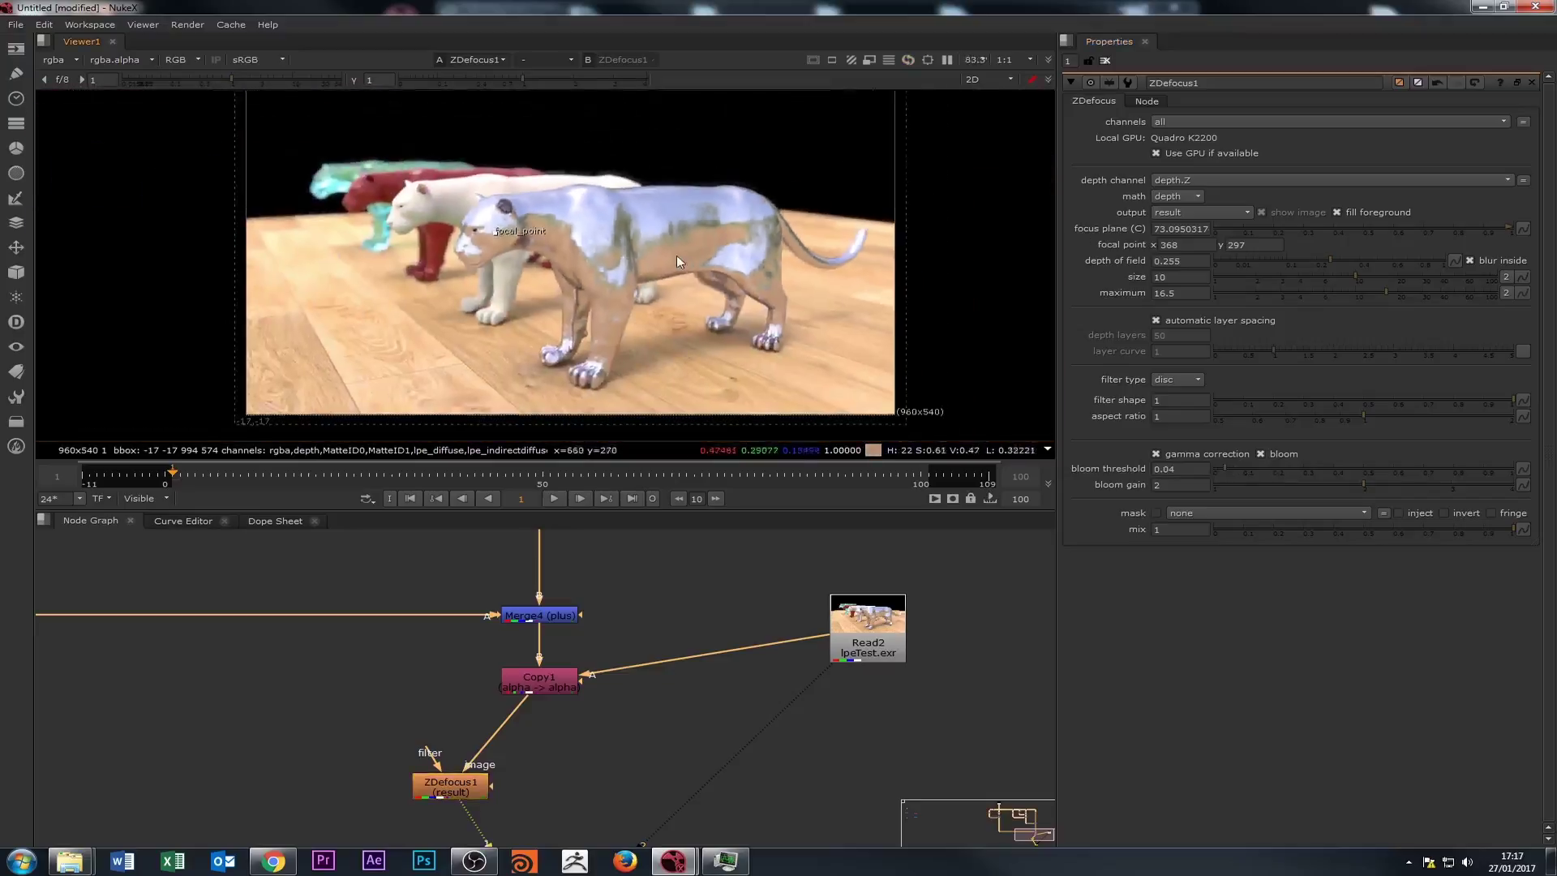
pyautogui.scroll(3, 527, 292)
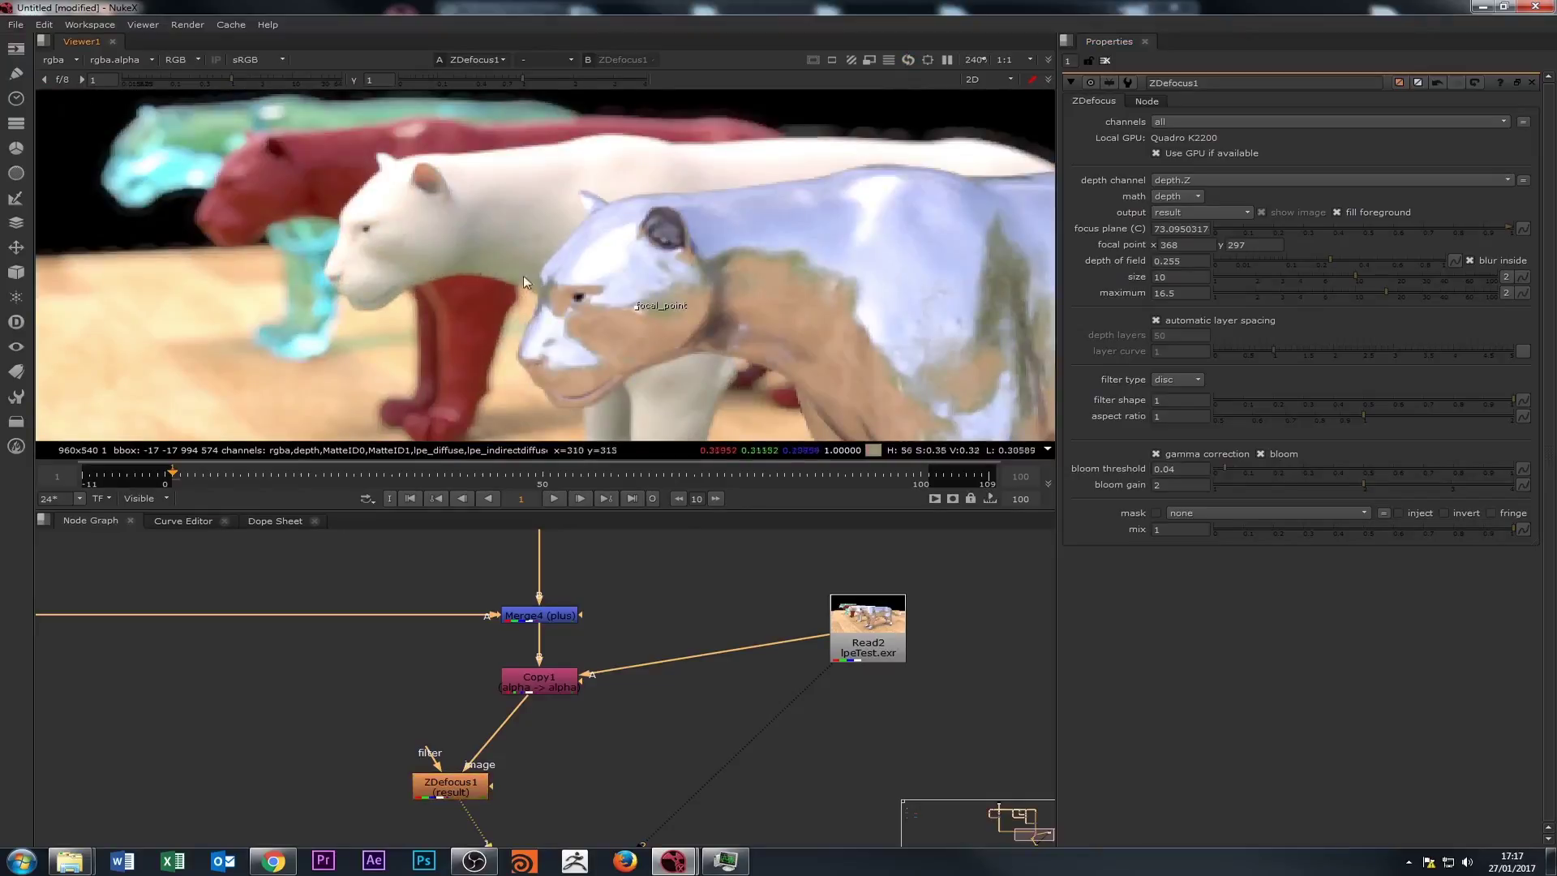
pyautogui.scroll(-2, 523, 275)
pyautogui.moveTo(588, 293); pyautogui.dragTo(466, 254)
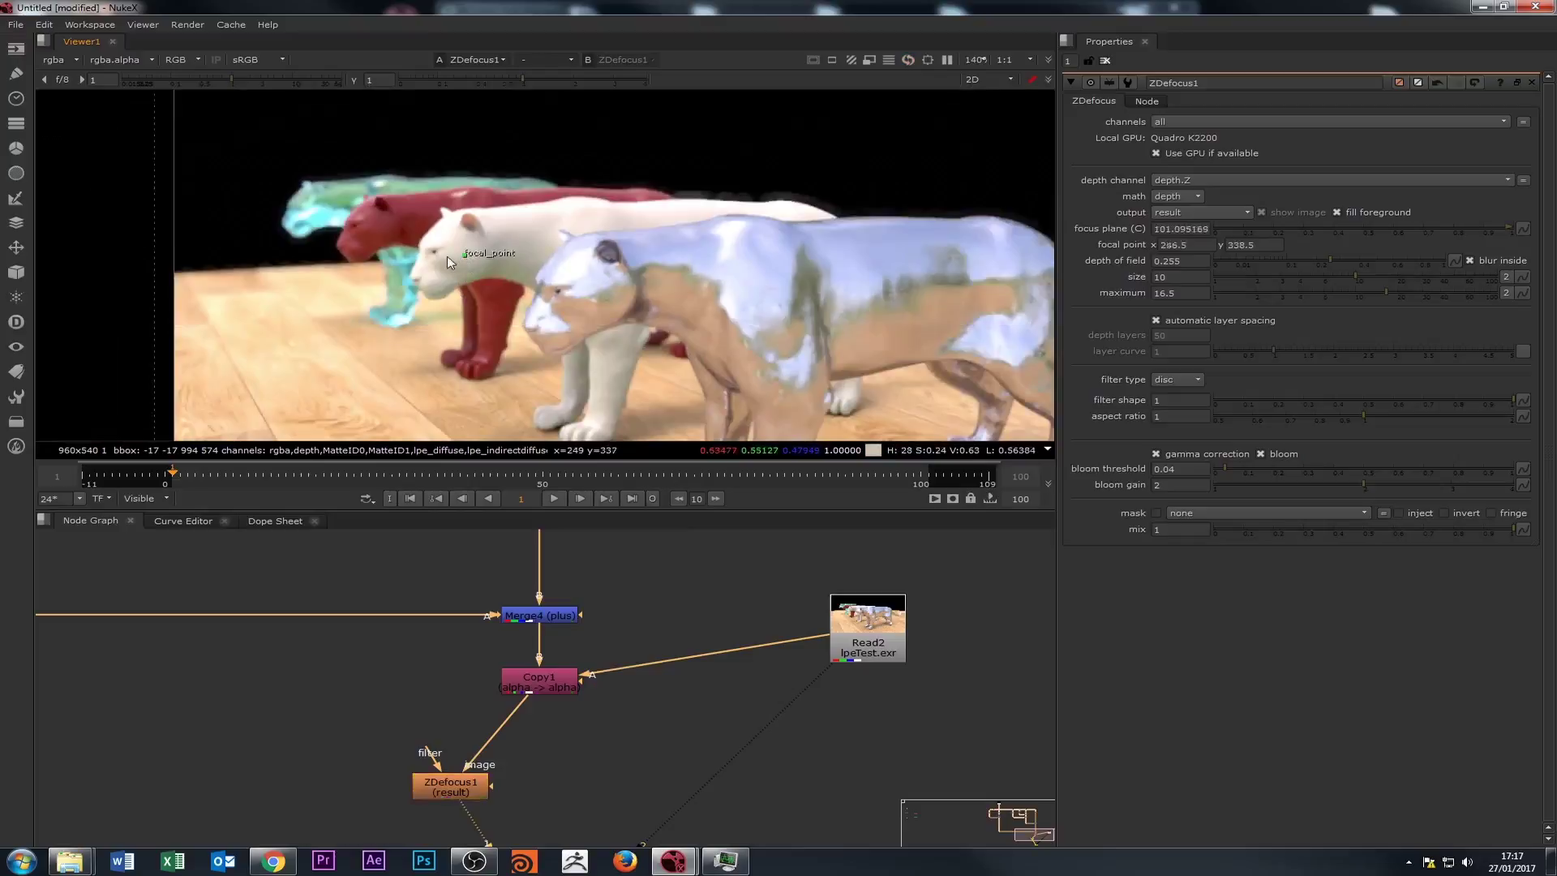
pyautogui.moveTo(448, 258); pyautogui.dragTo(396, 269)
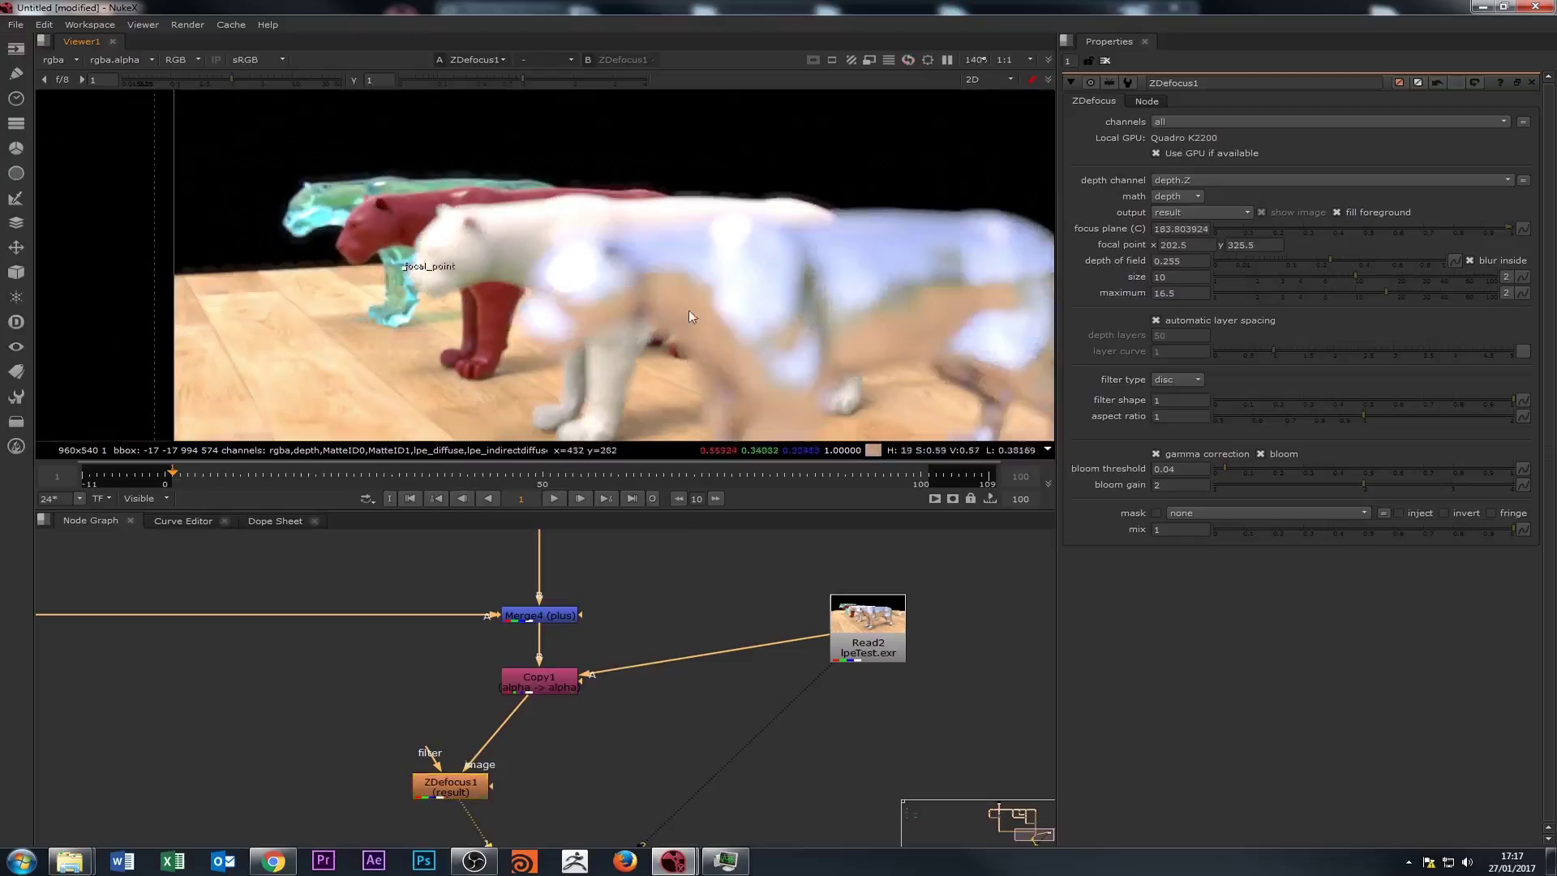
pyautogui.moveTo(405, 267); pyautogui.dragTo(372, 227)
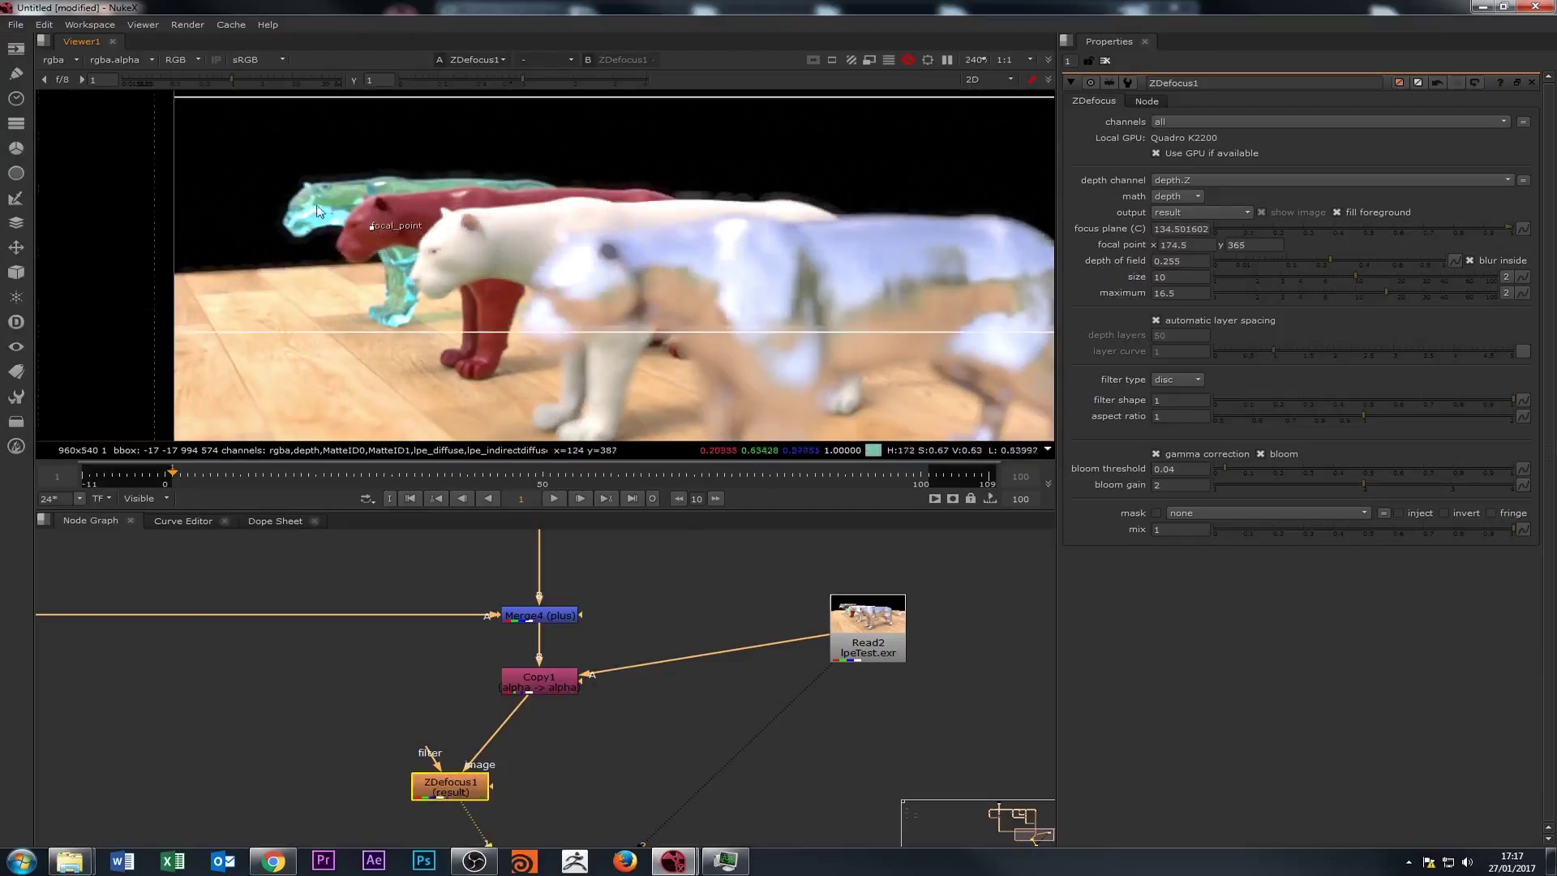
# Move the focal point onto the glass cat's head at about 139.4, 393.6.
pyautogui.scroll(2, 308, 198)
pyautogui.moveTo(439, 255); pyautogui.dragTo(365, 197)
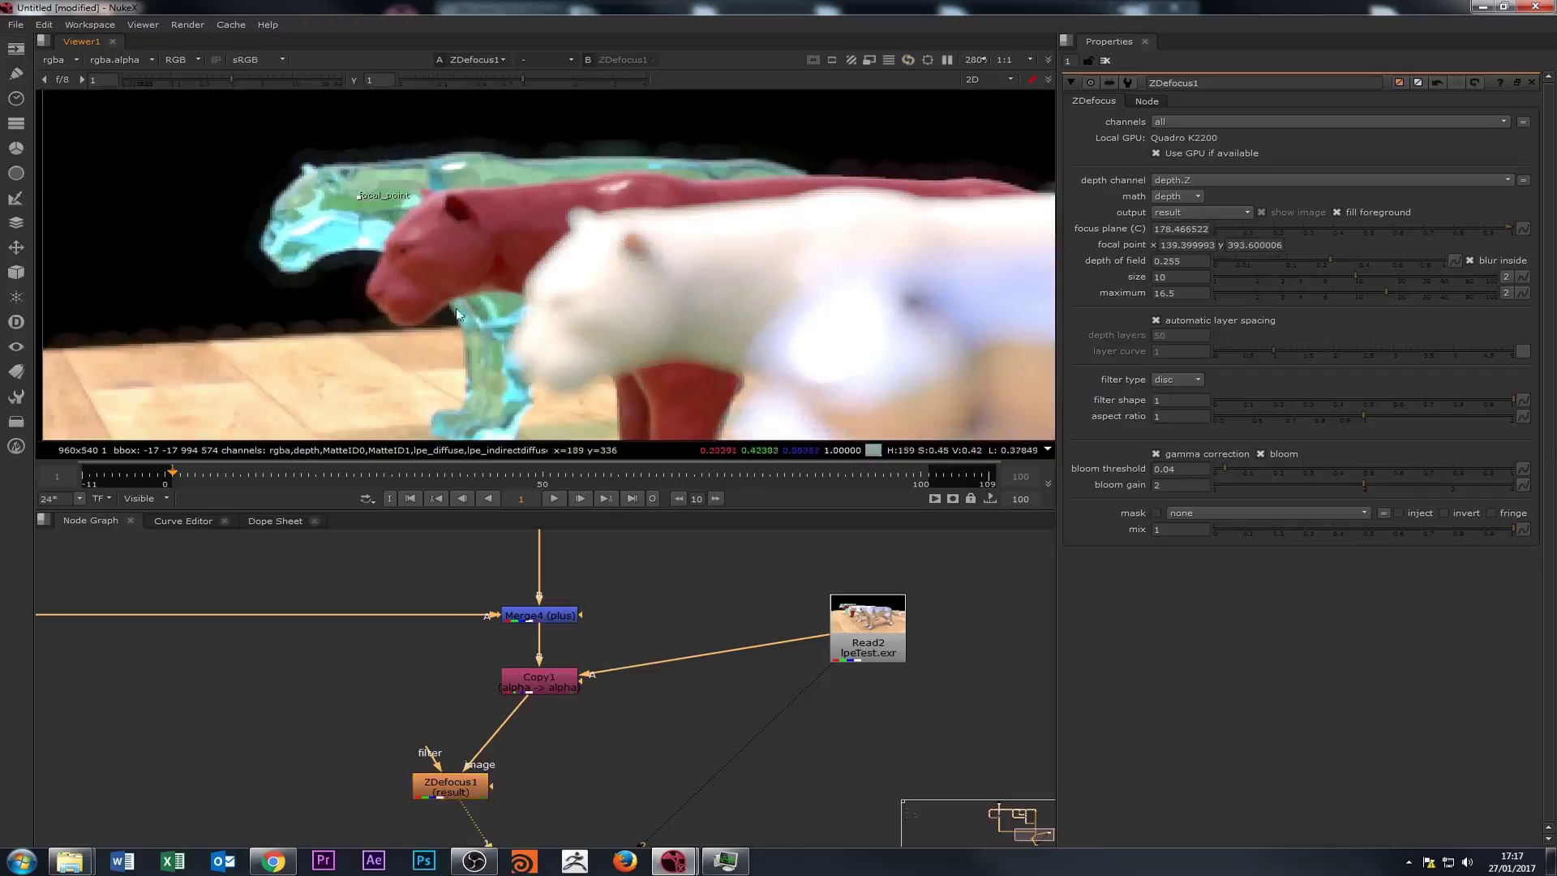
pyautogui.scroll(-1, 674, 295)
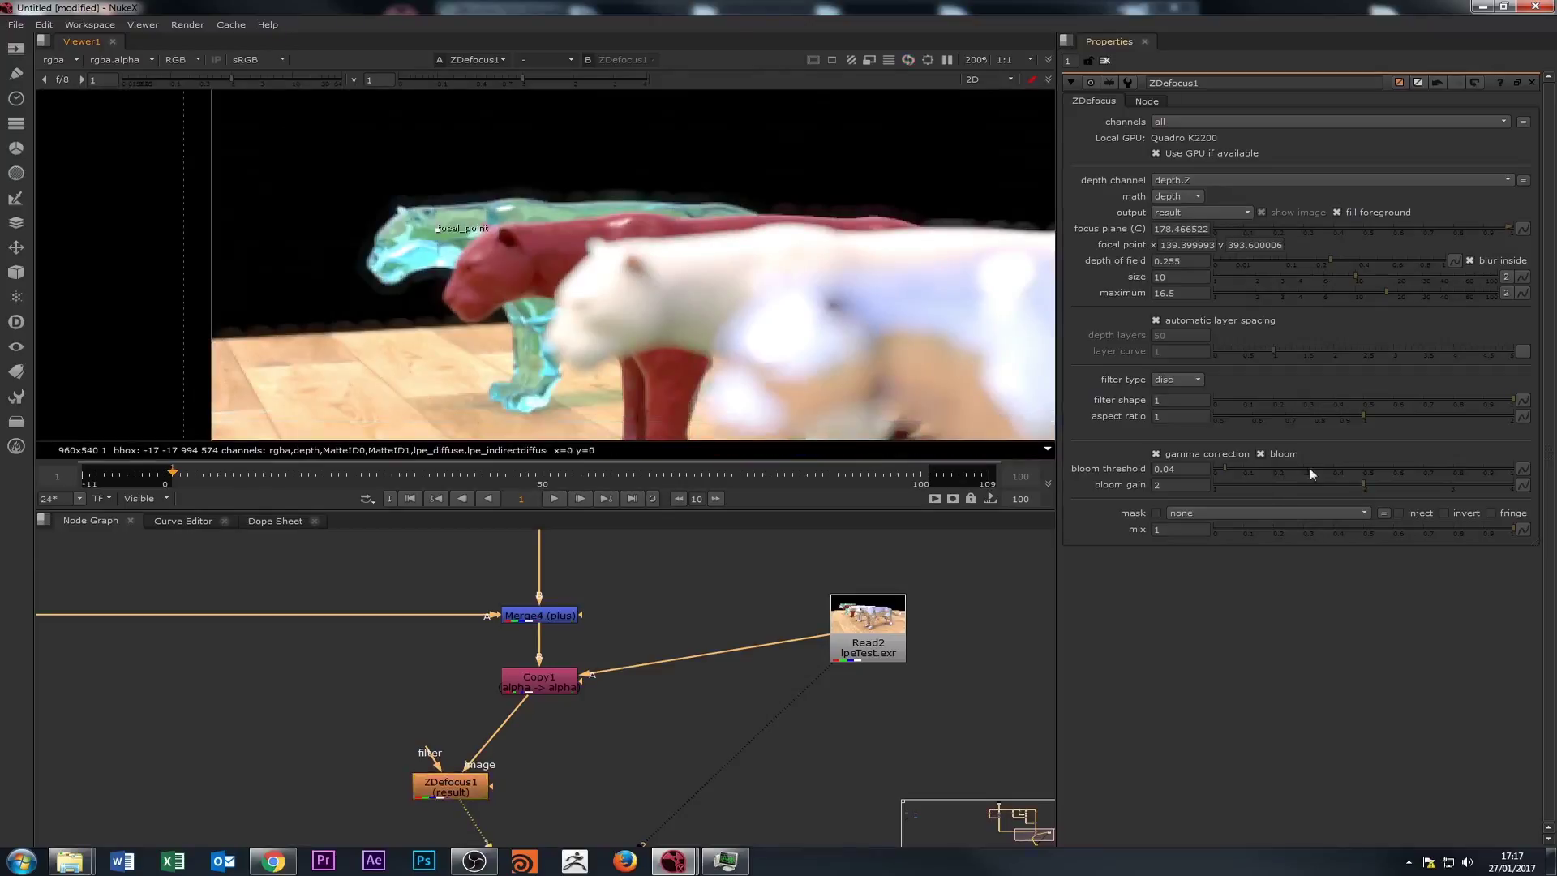
# Set the bloom threshold to about 0.805, compare the image with bloom off and on, and disable gamma correction.
pyautogui.click(1447, 469)
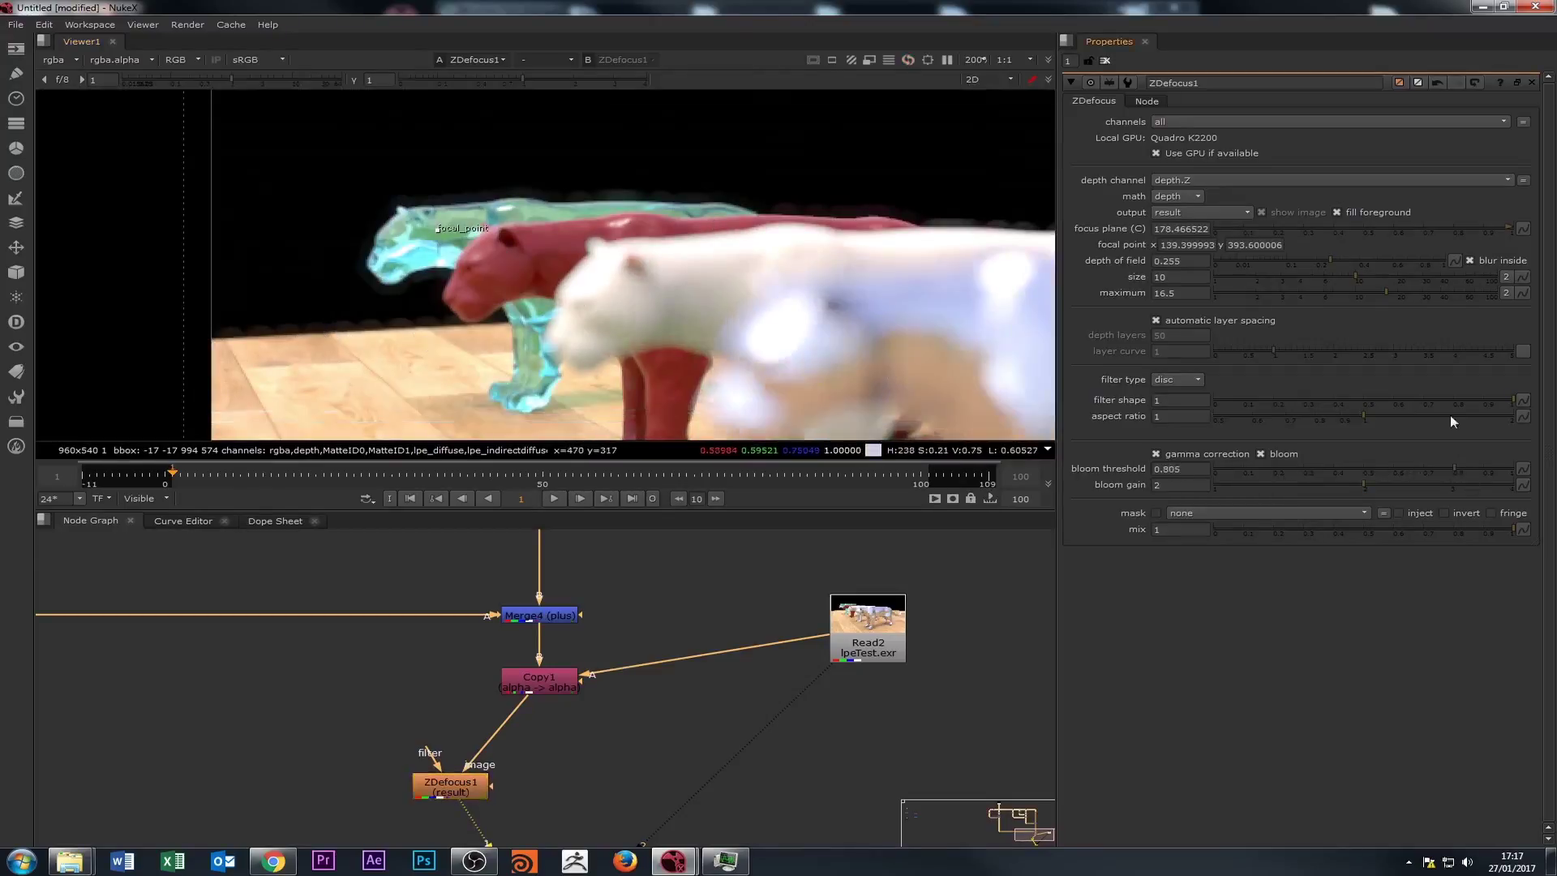
pyautogui.click(1261, 455)
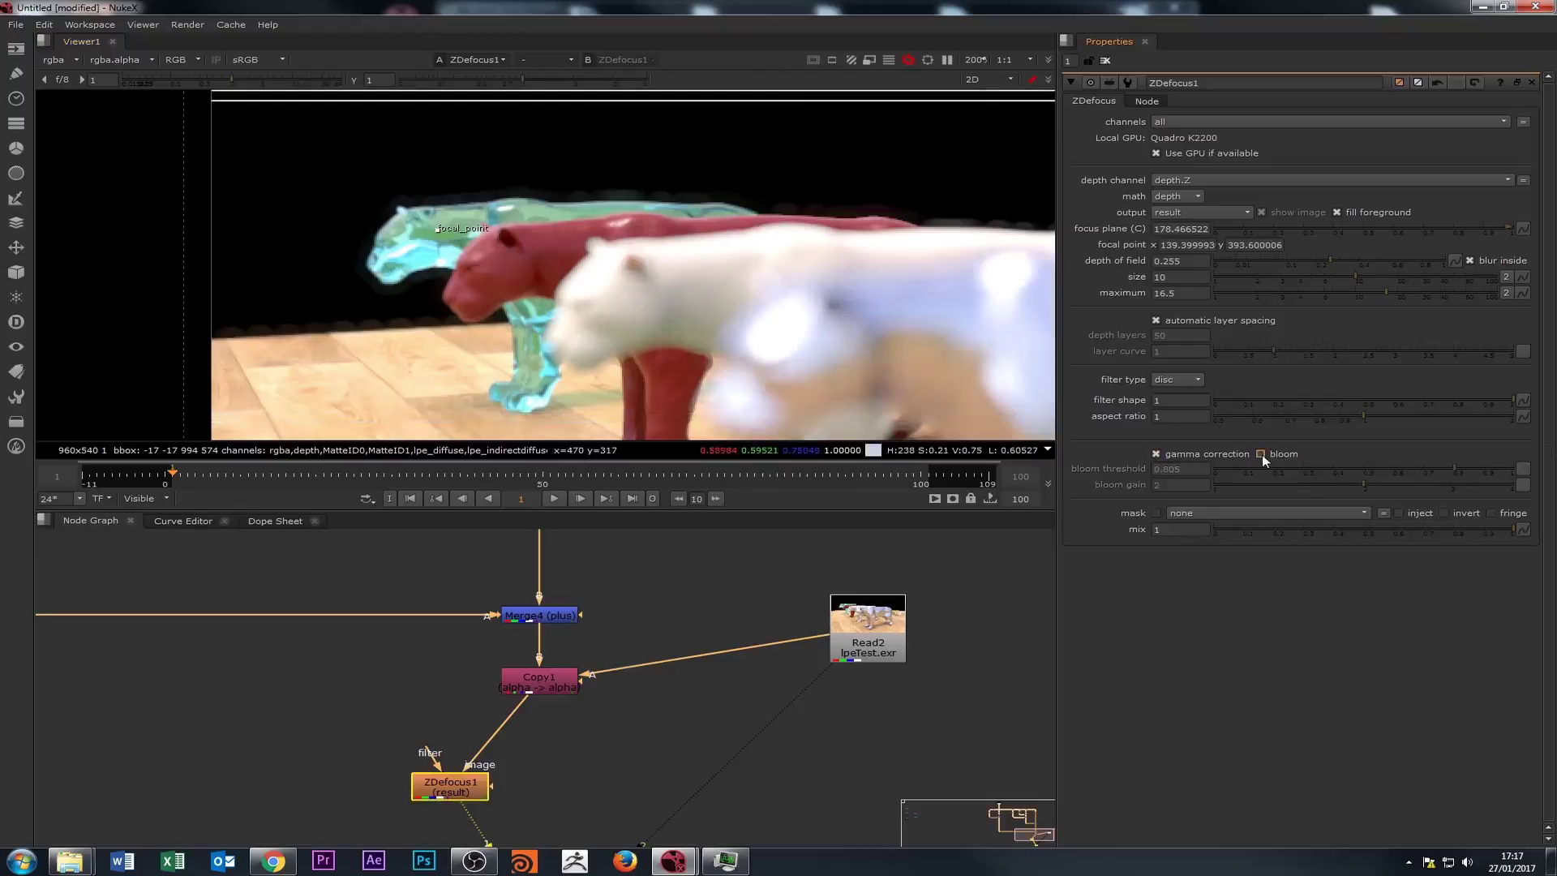
pyautogui.click(1262, 454)
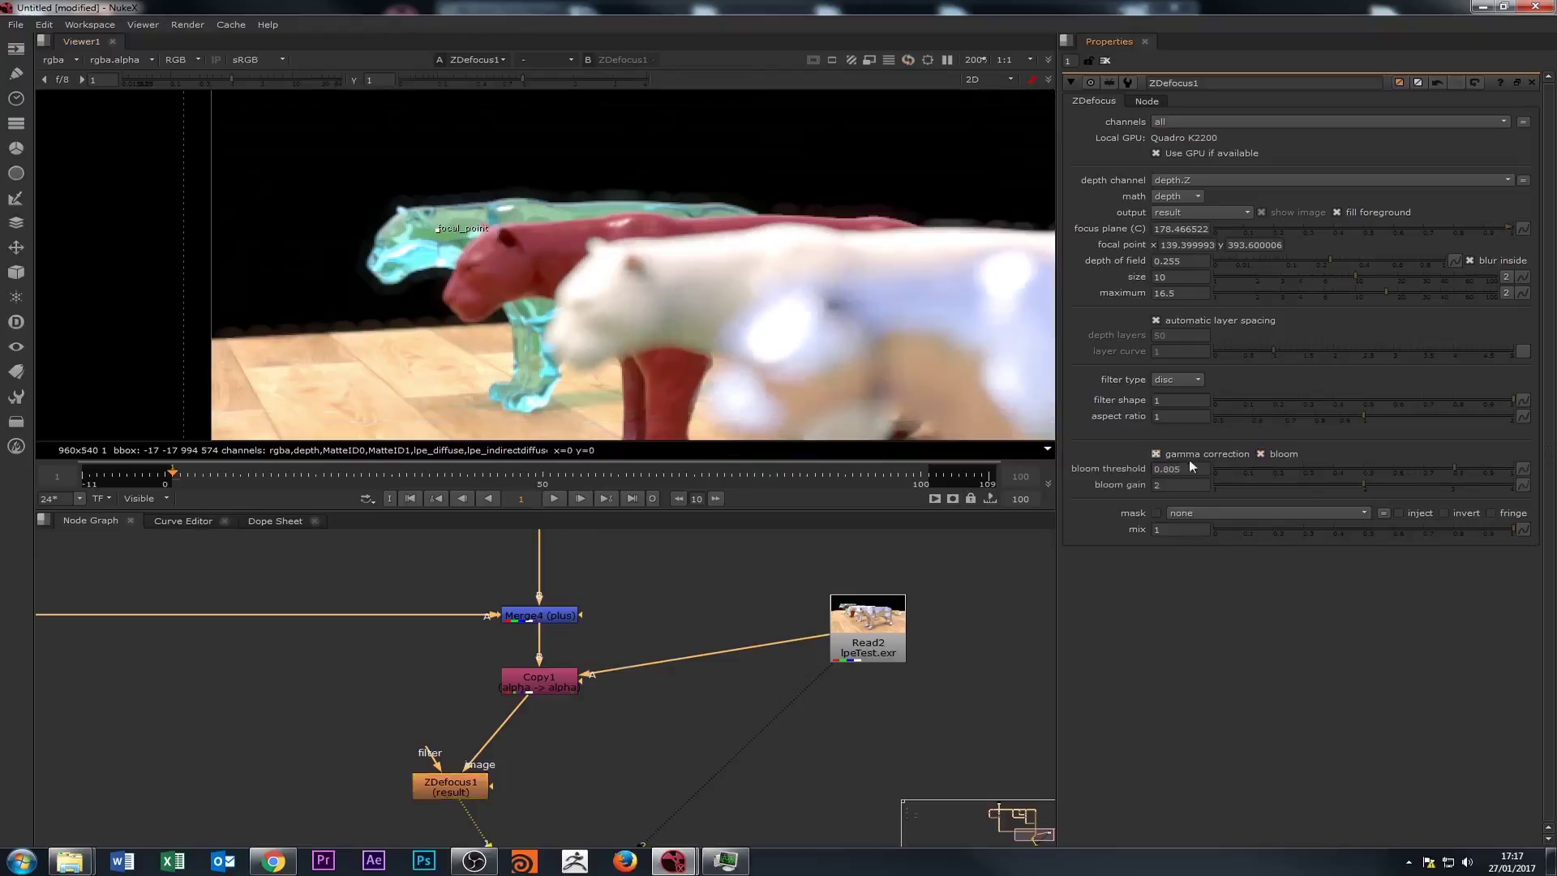
pyautogui.click(1169, 456)
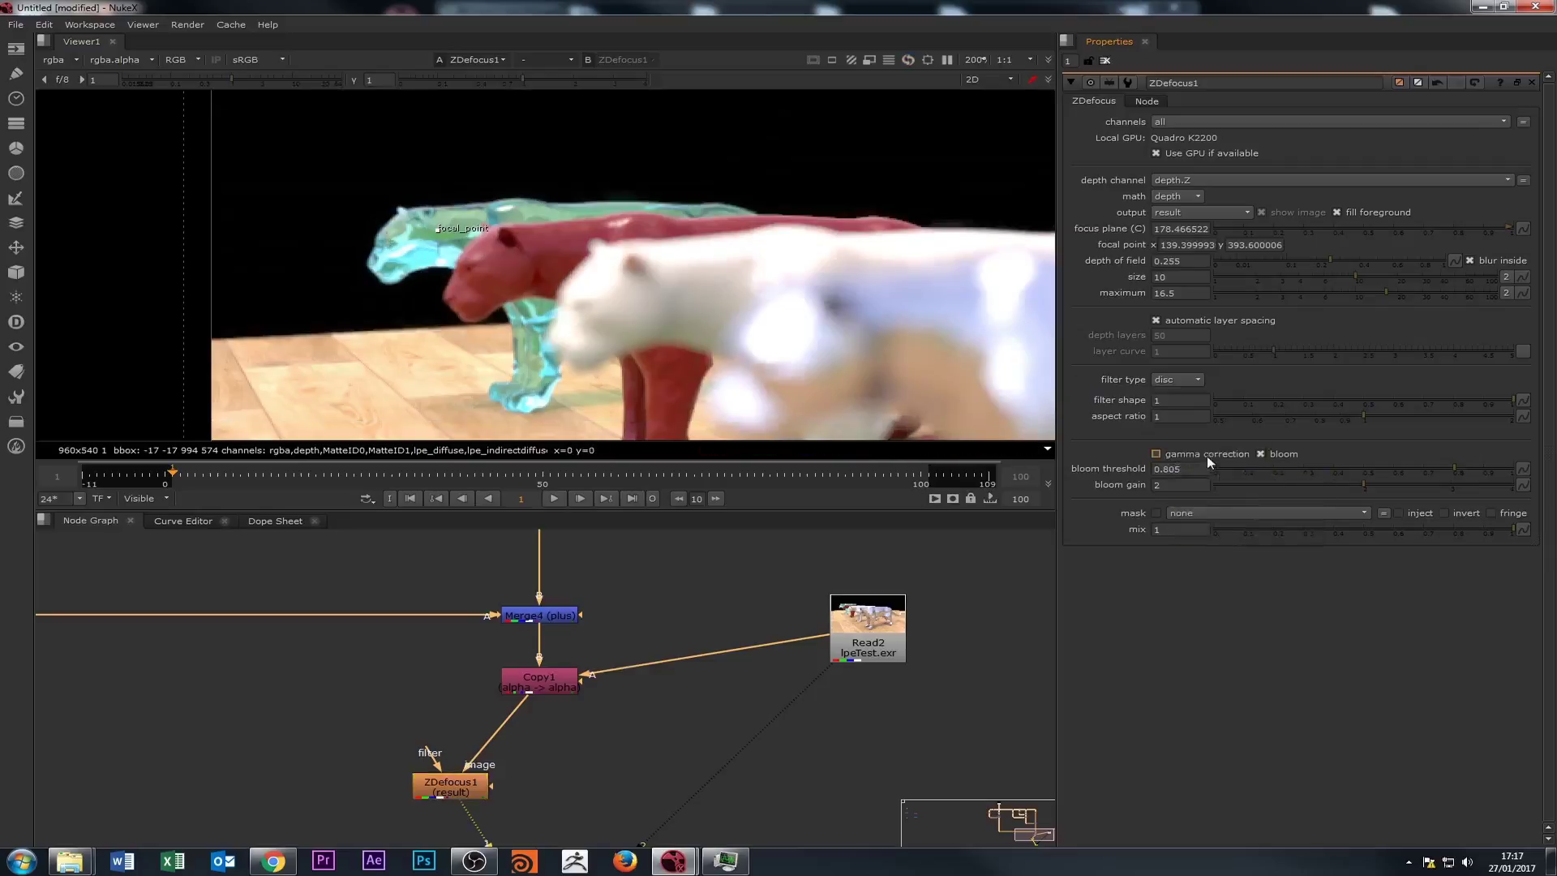
# Shift the focal point on the glass cat's head to about 119.5, 389.5 and inspect the refocused blur.
pyautogui.moveTo(437, 230); pyautogui.dragTo(406, 235)
pyautogui.scroll(-2, 377, 270)
pyautogui.scroll(2, 432, 263)
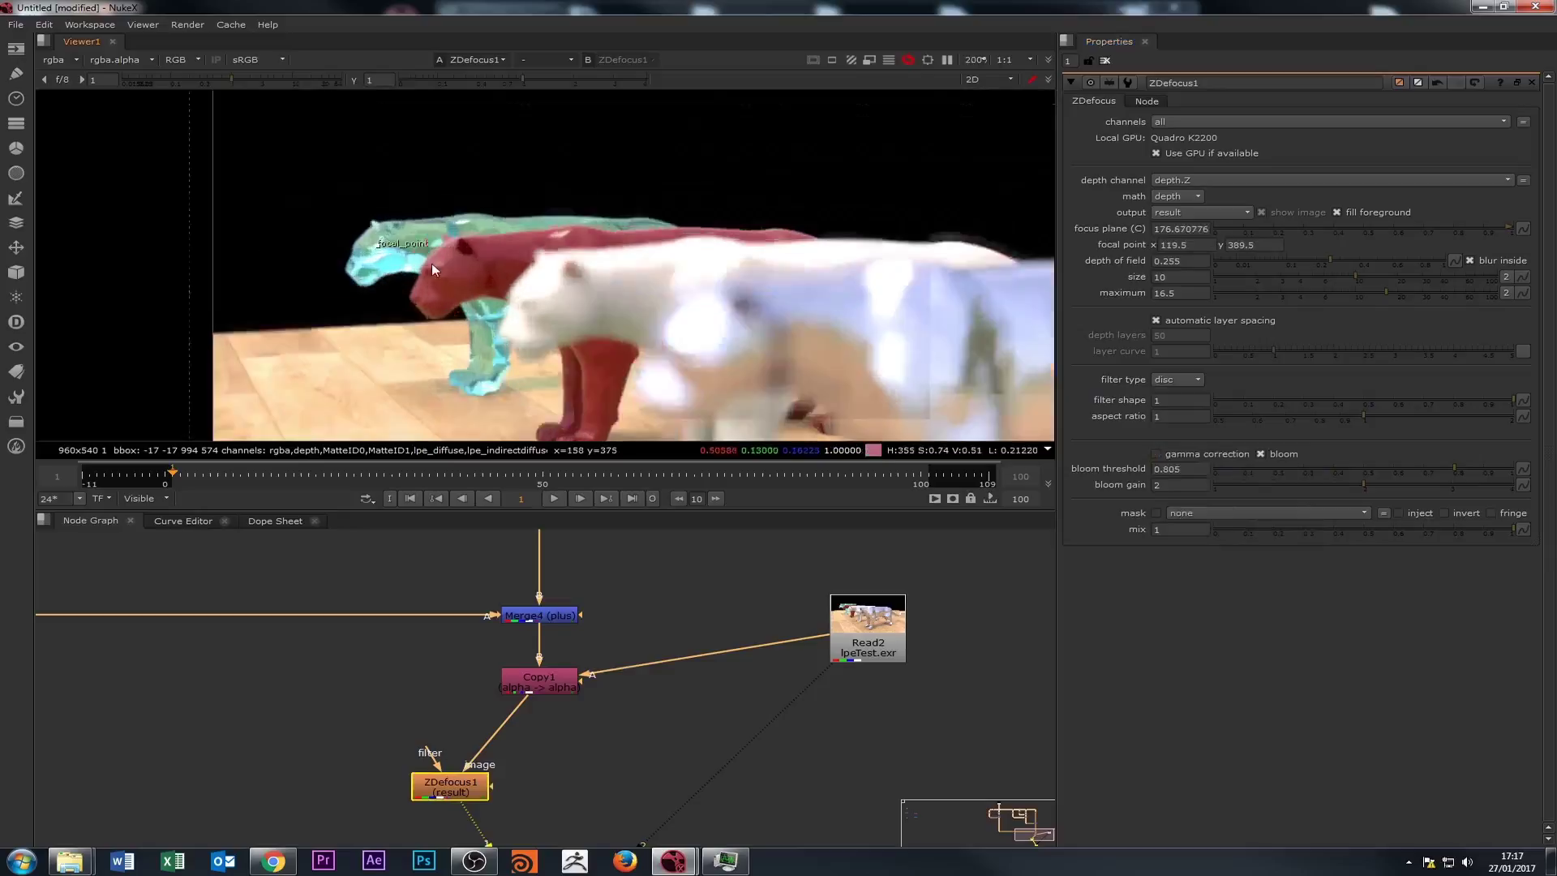
pyautogui.scroll(-2, 435, 261)
pyautogui.moveTo(420, 261); pyautogui.dragTo(395, 253)
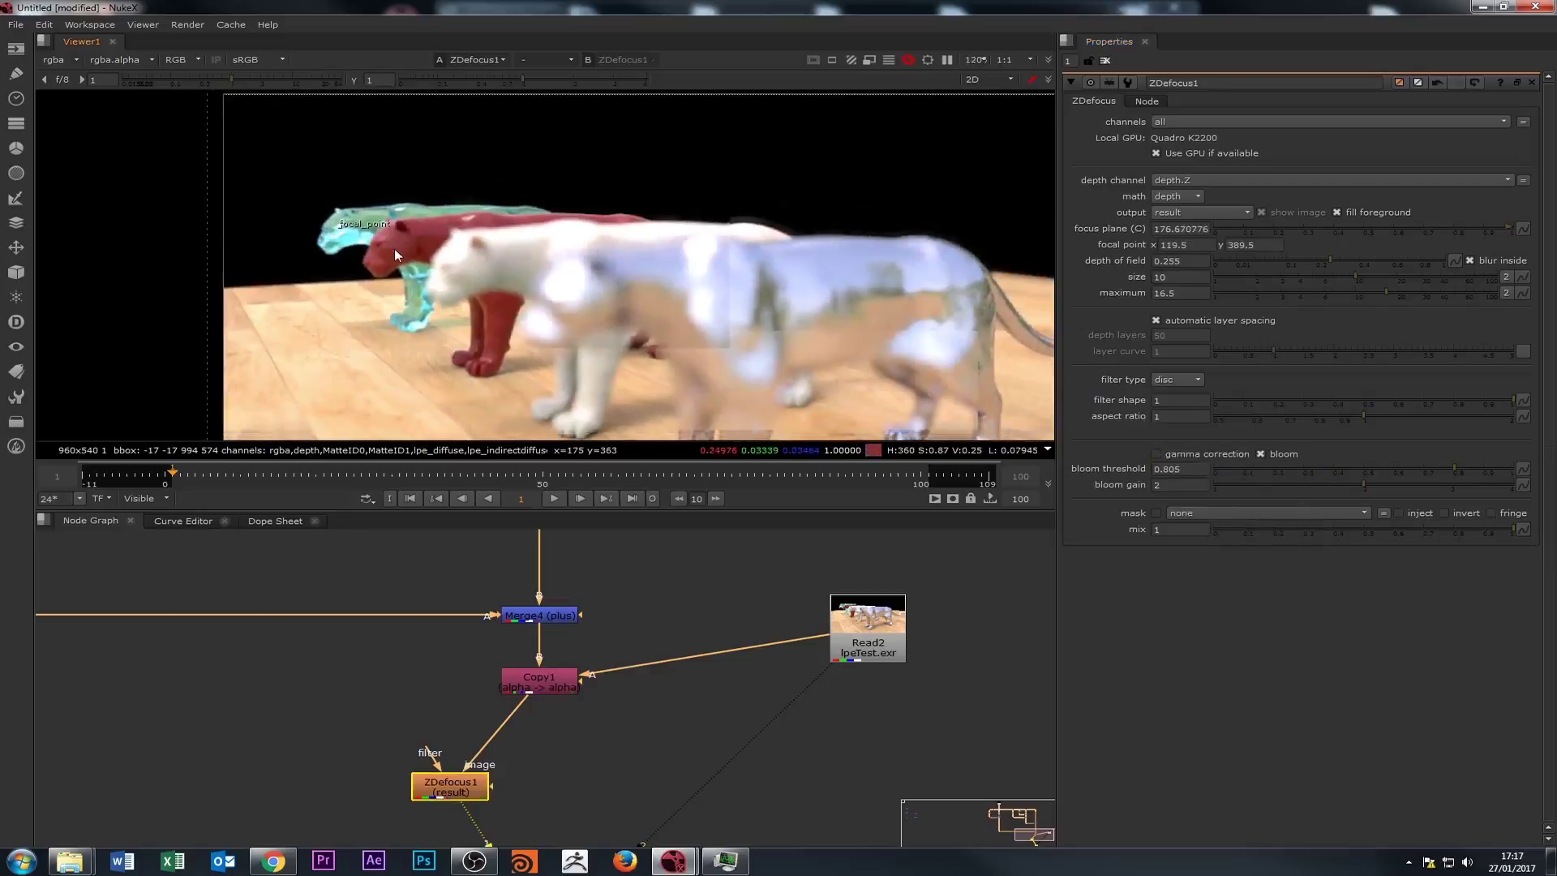
# Show the whole image in the full-screen viewer and move the focal point from the glass cat to the white cat's head.
pyautogui.press('space')
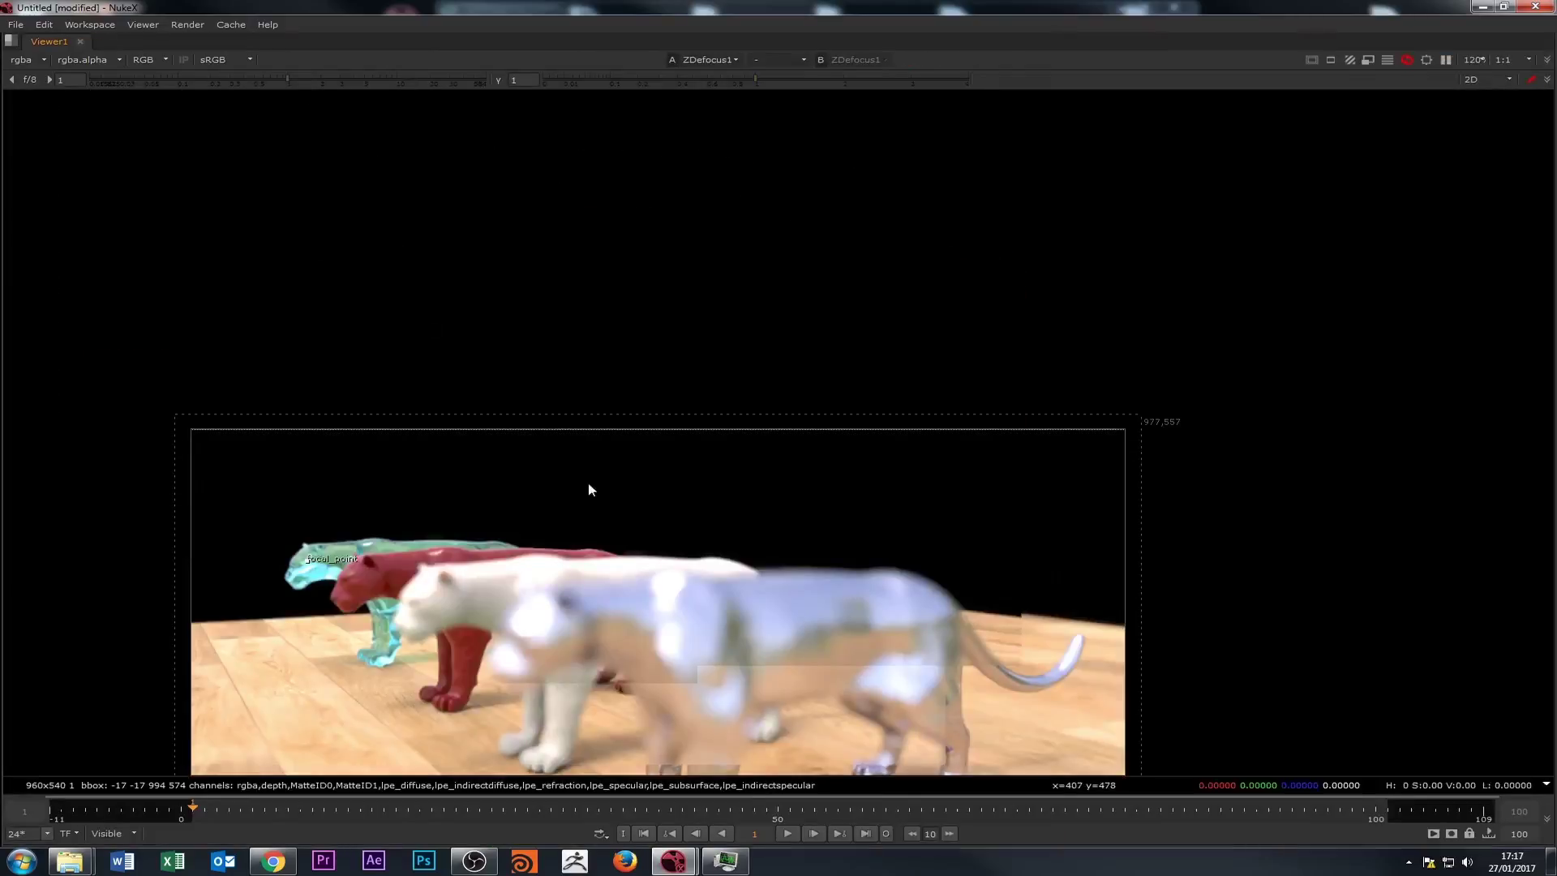
pyautogui.press('Home')
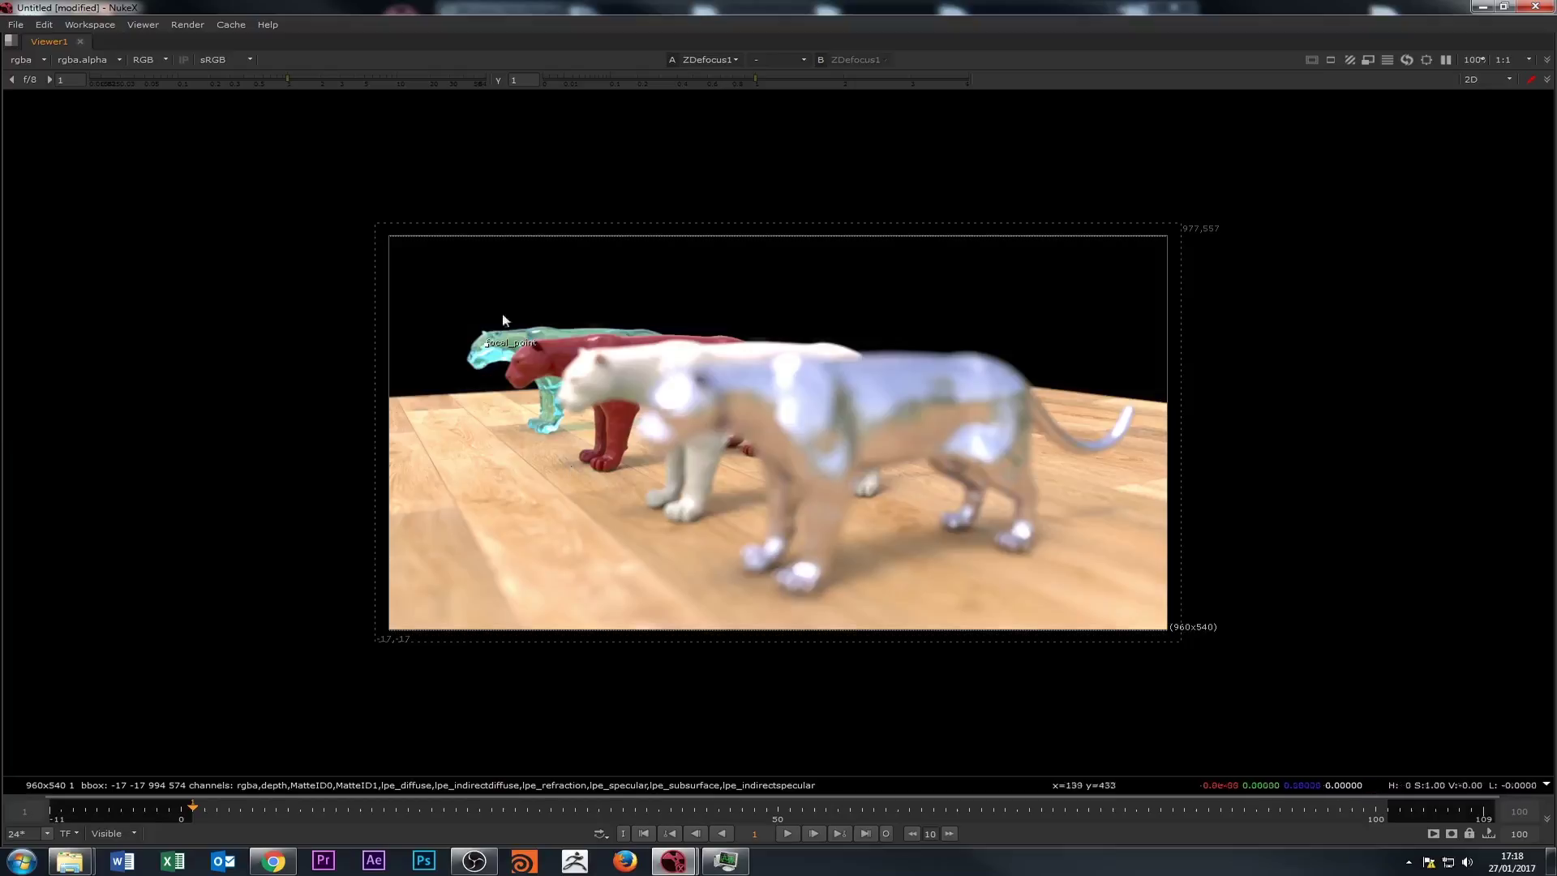
pyautogui.moveTo(498, 349); pyautogui.dragTo(611, 396)
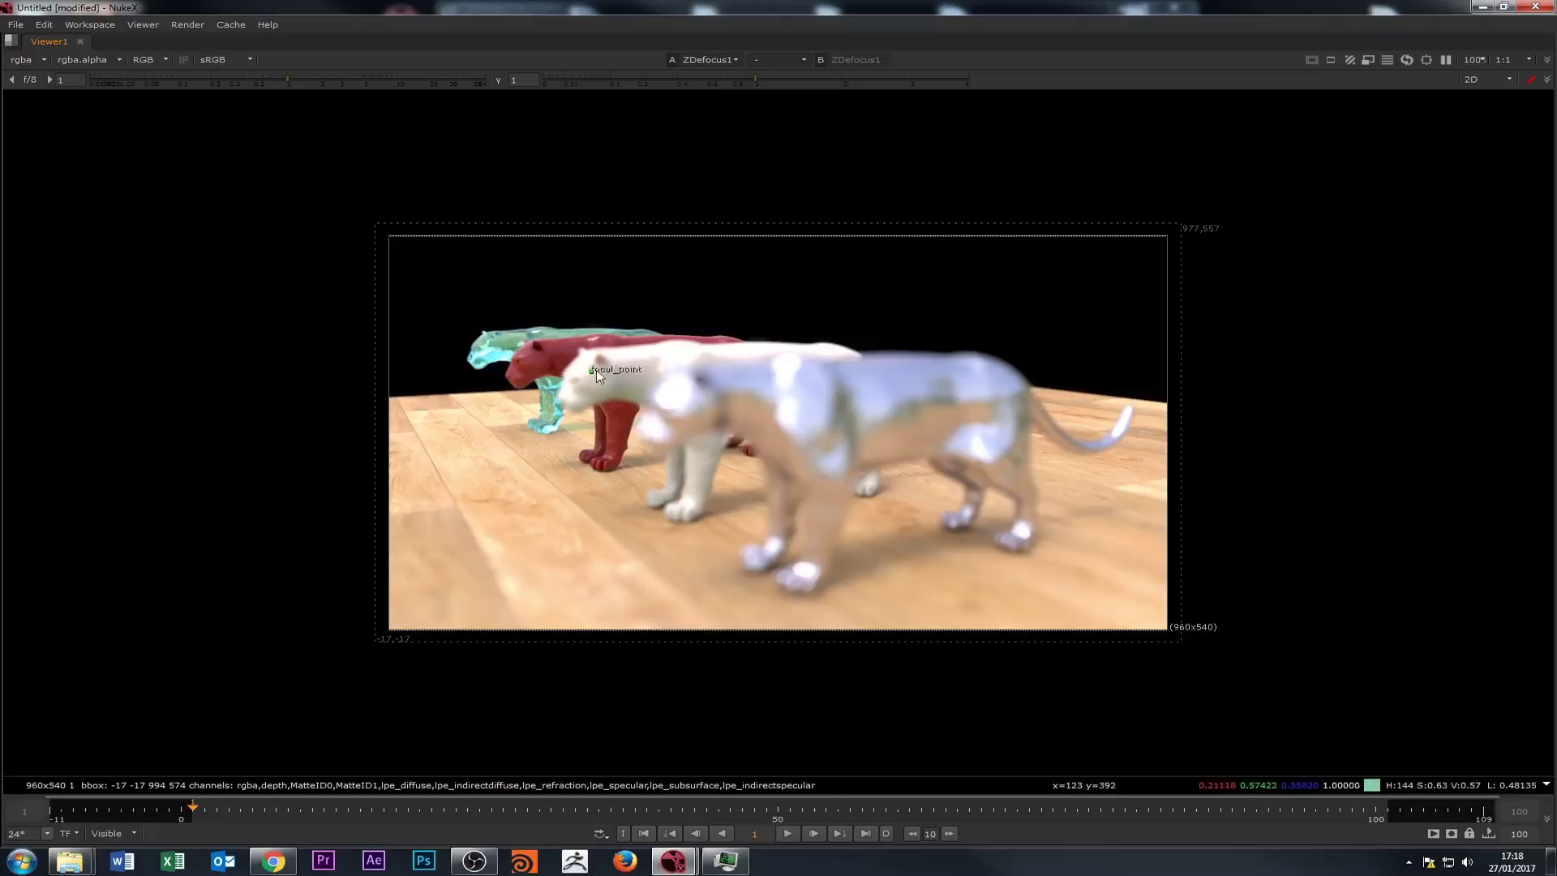